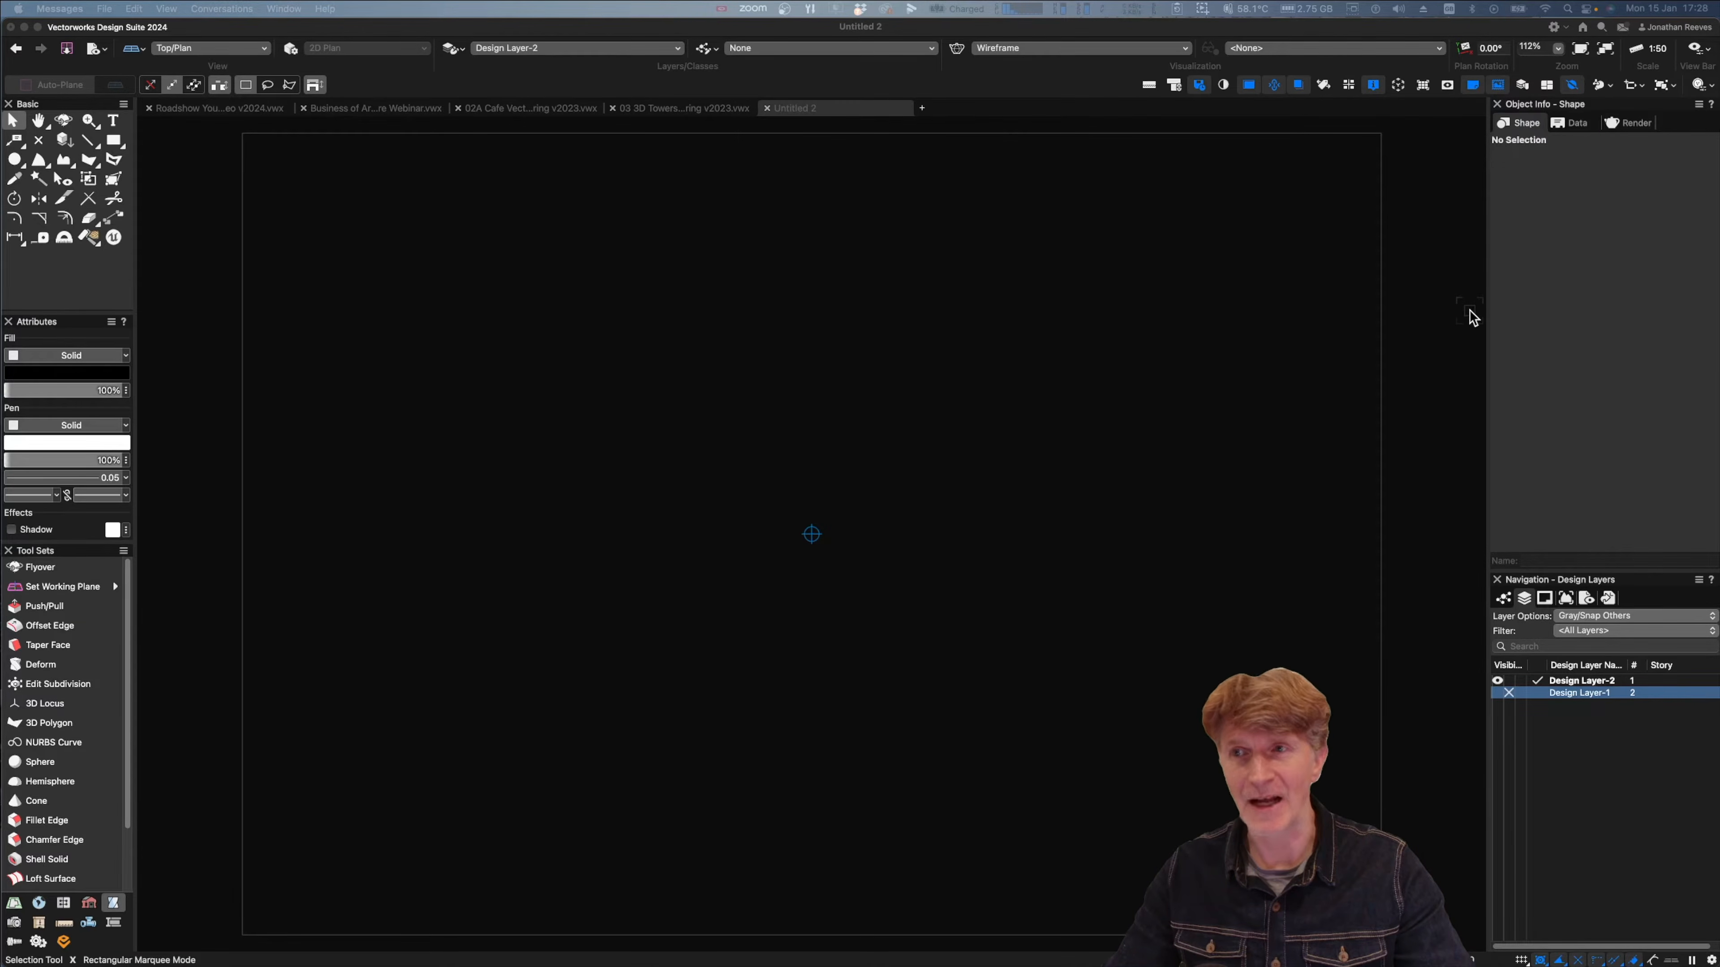
- Show the Snapping group on the View Bar and hide it again
left_click(1707, 51)
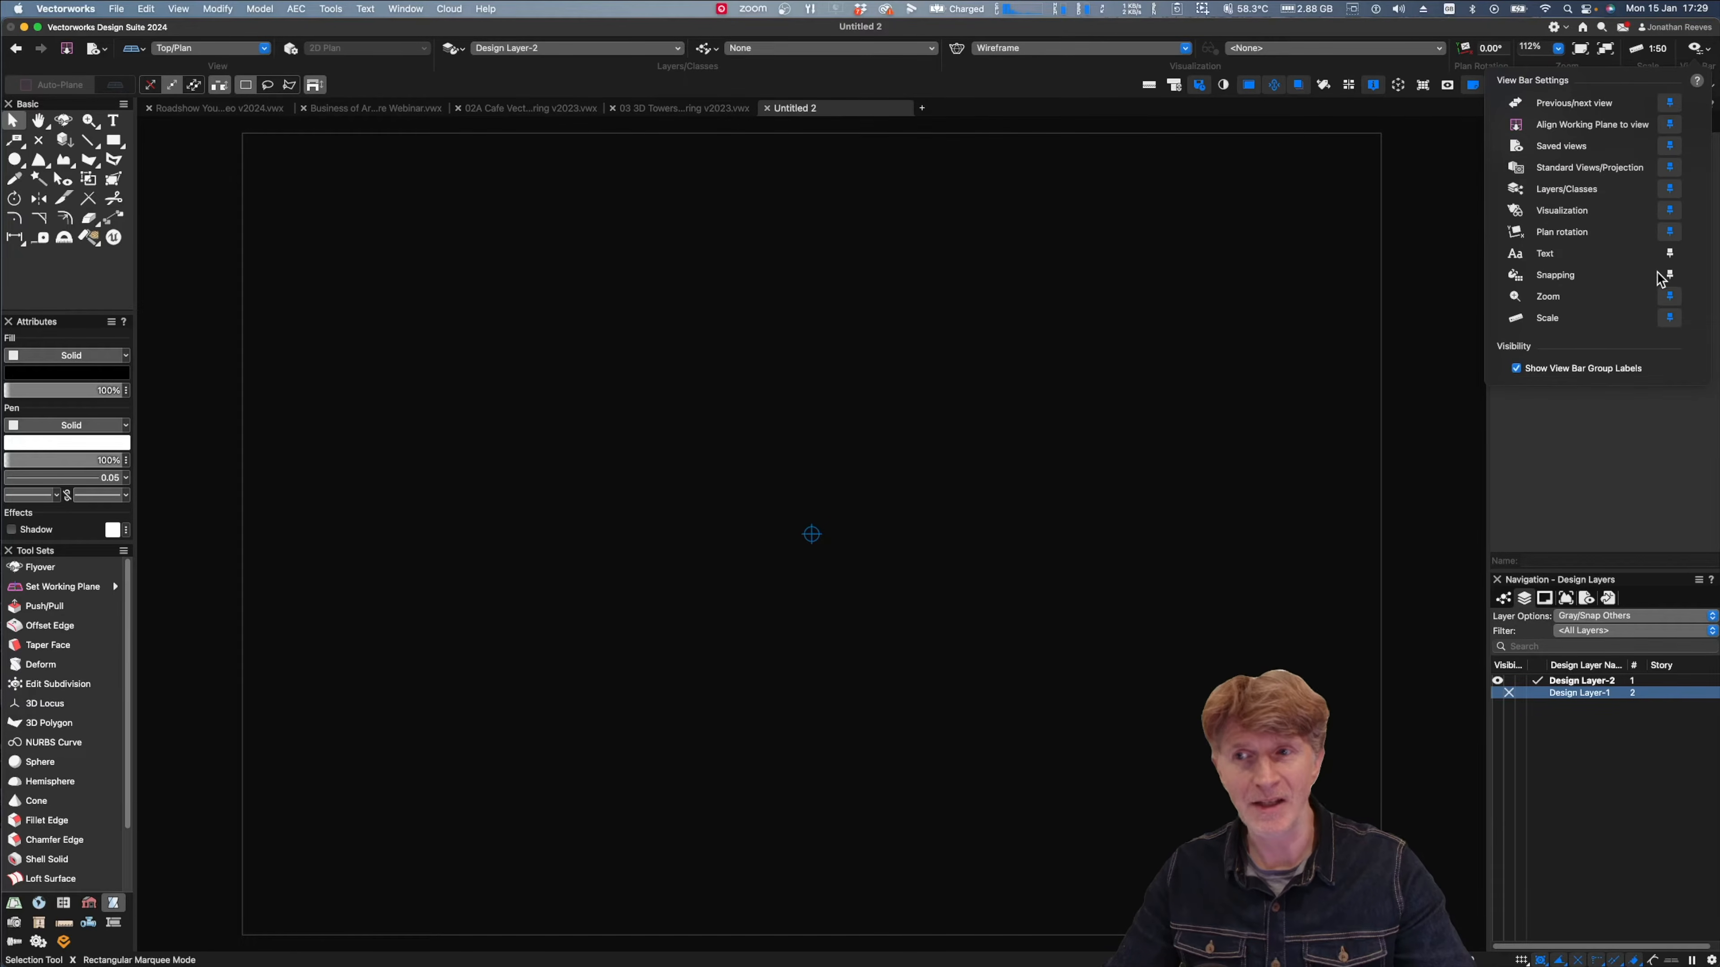
left_click(1669, 274)
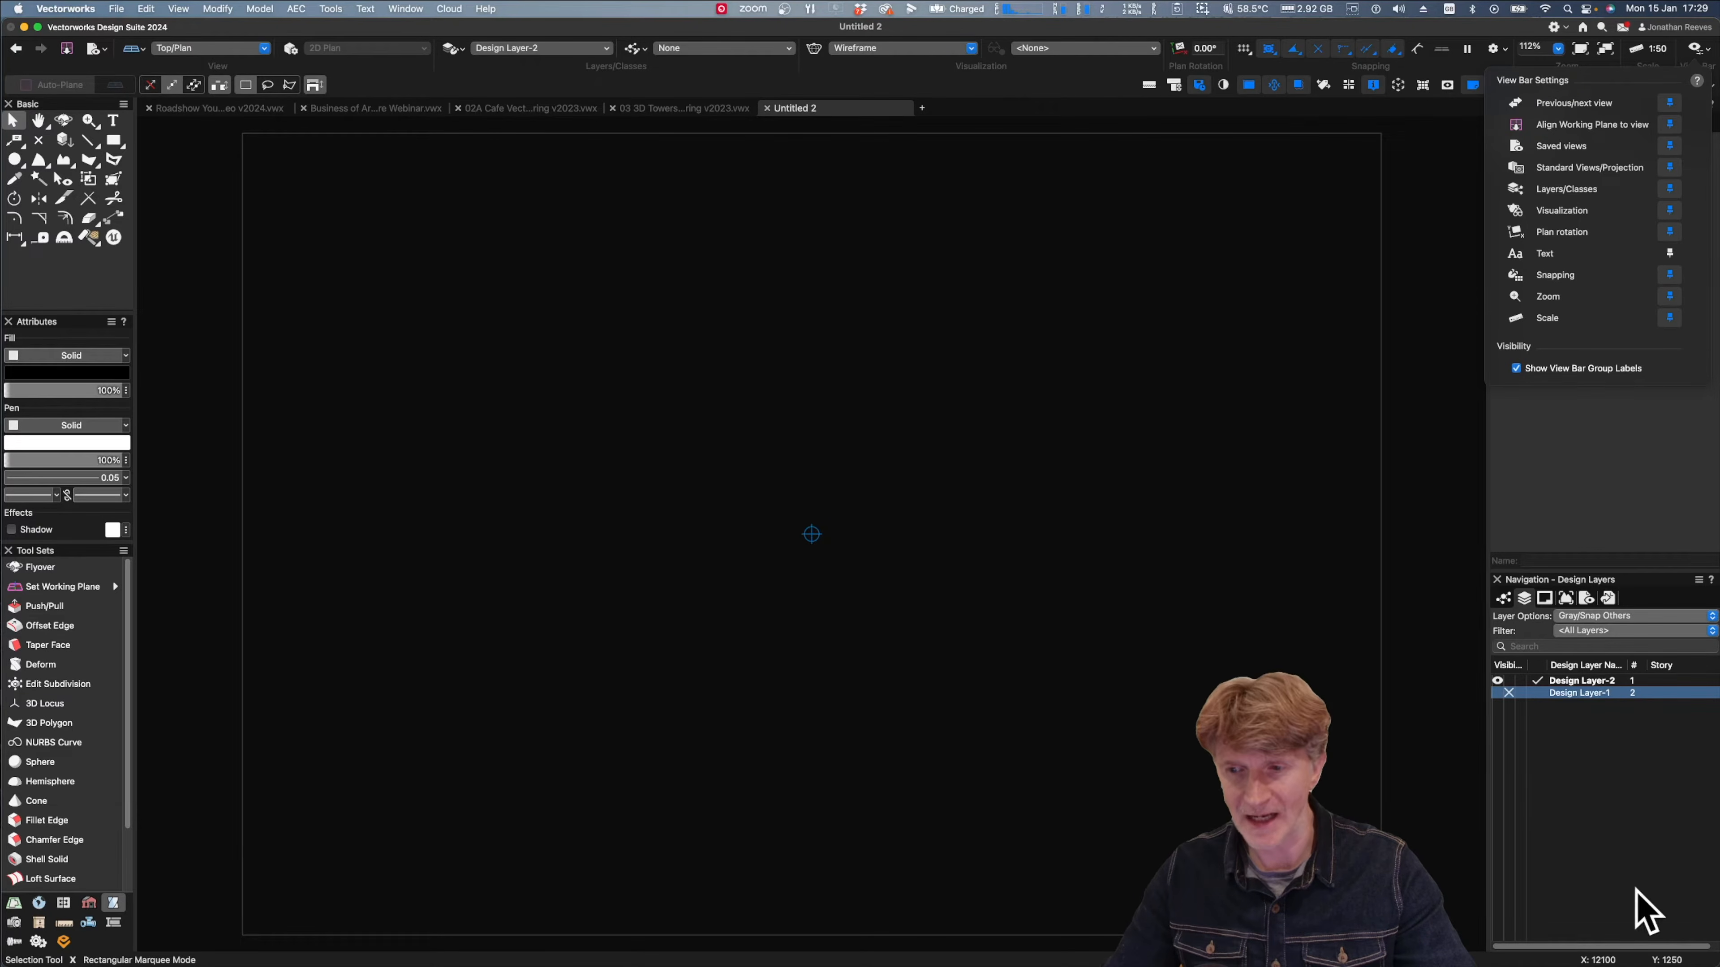
left_click(1670, 275)
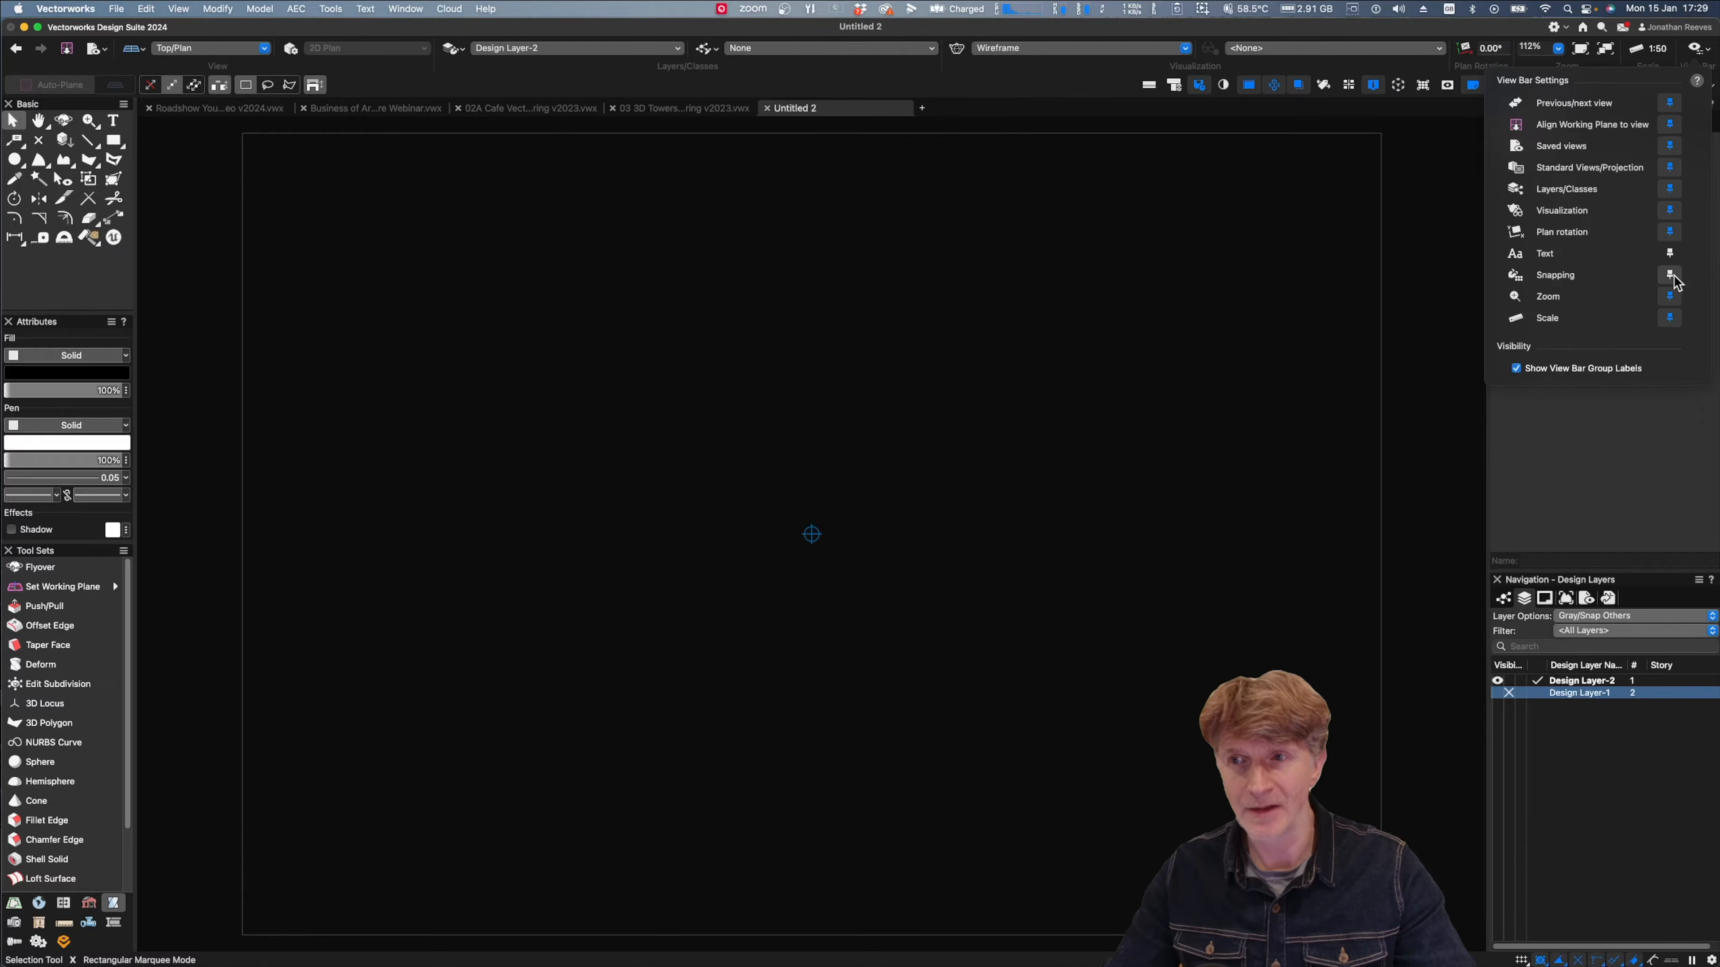
- Add the Text group to the View Bar and try its font selector
left_click(1669, 252)
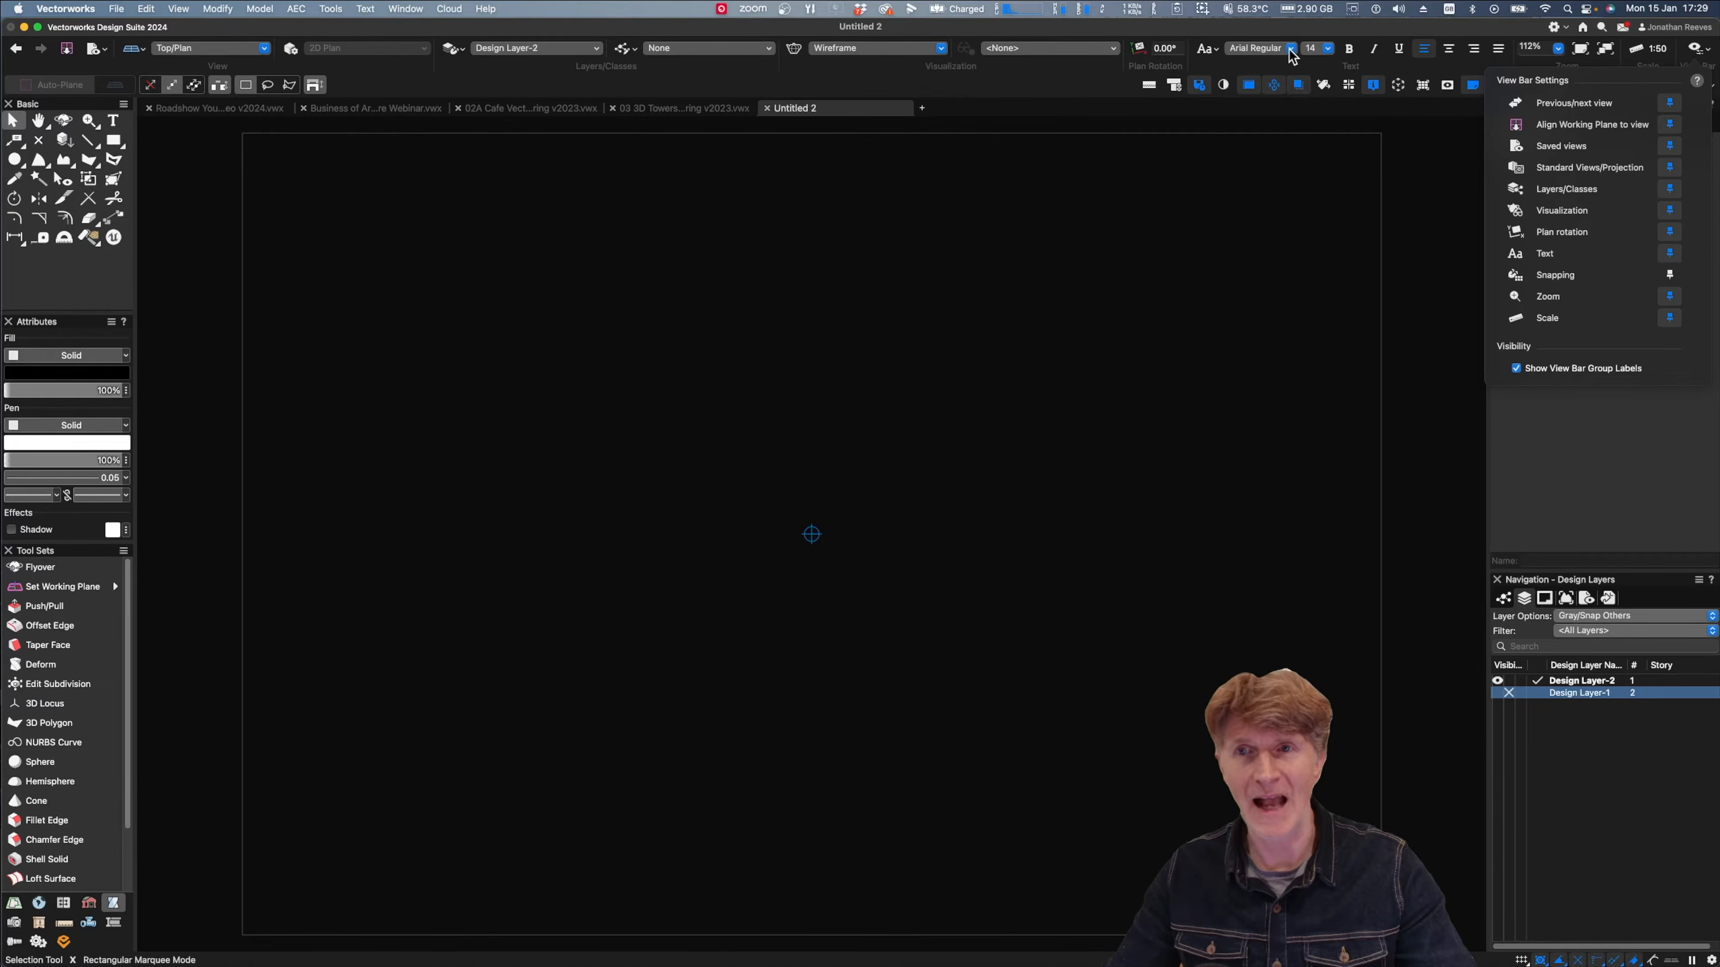
left_click(1291, 48)
left_click(1286, 50)
left_click(1273, 52)
left_click(1273, 50)
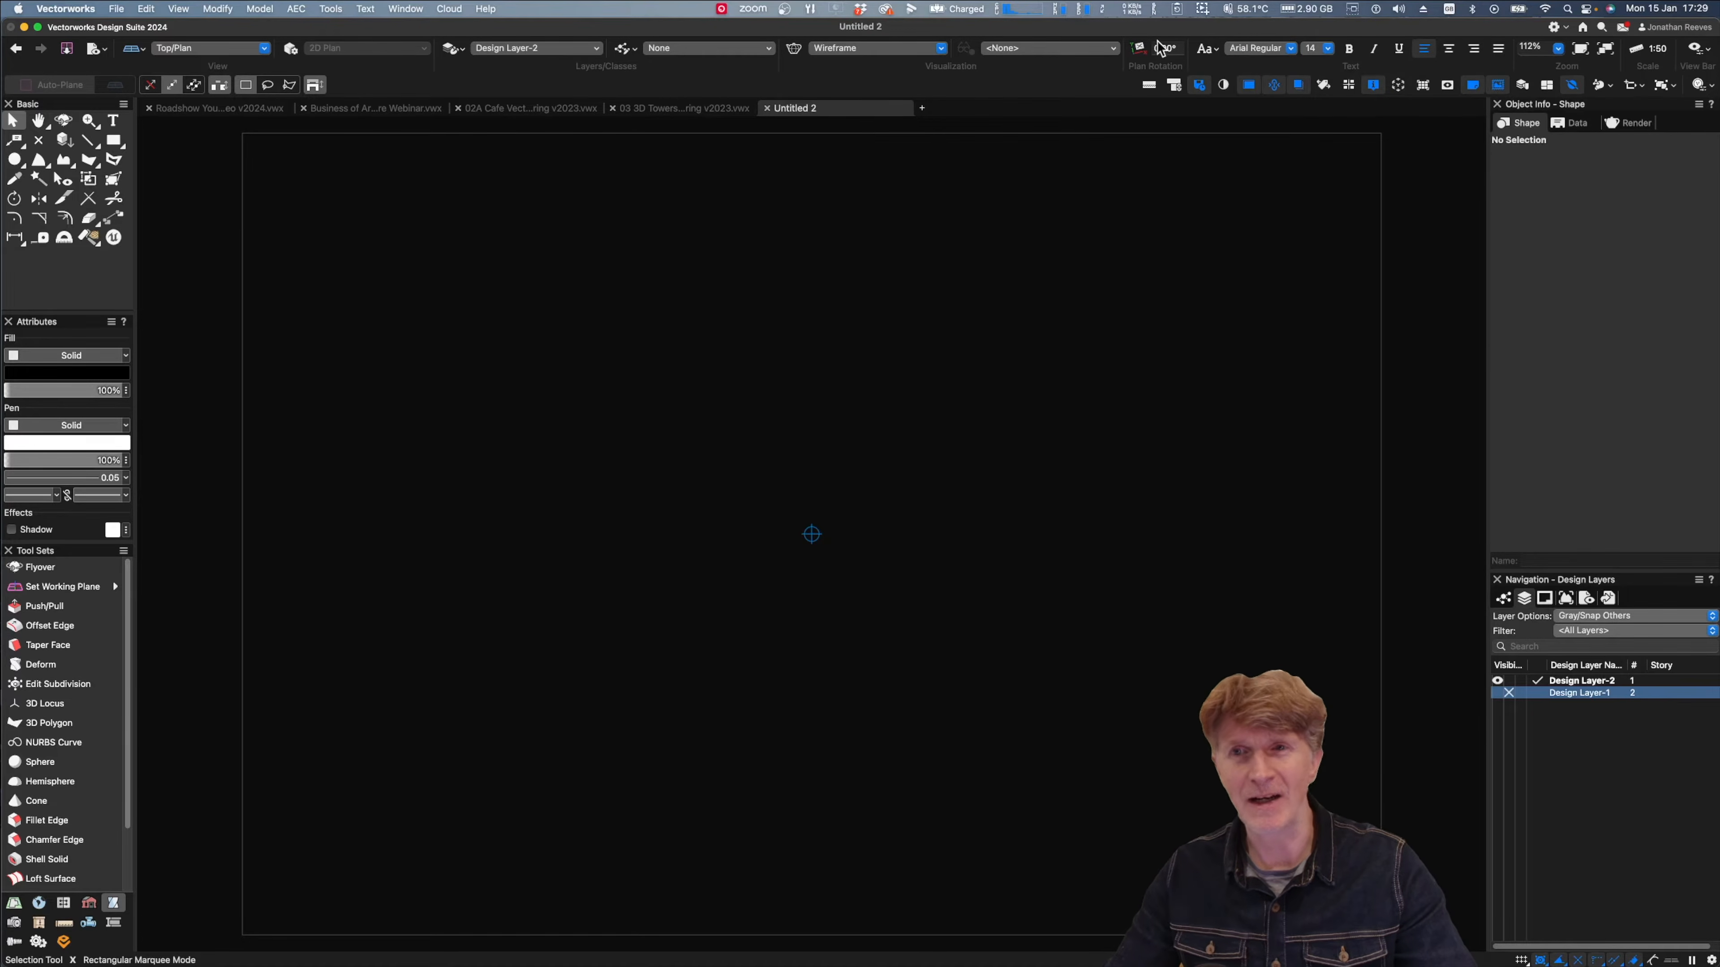
- Look over the program's text formatting commands and remove the Text group from the View Bar
left_click(337, 8)
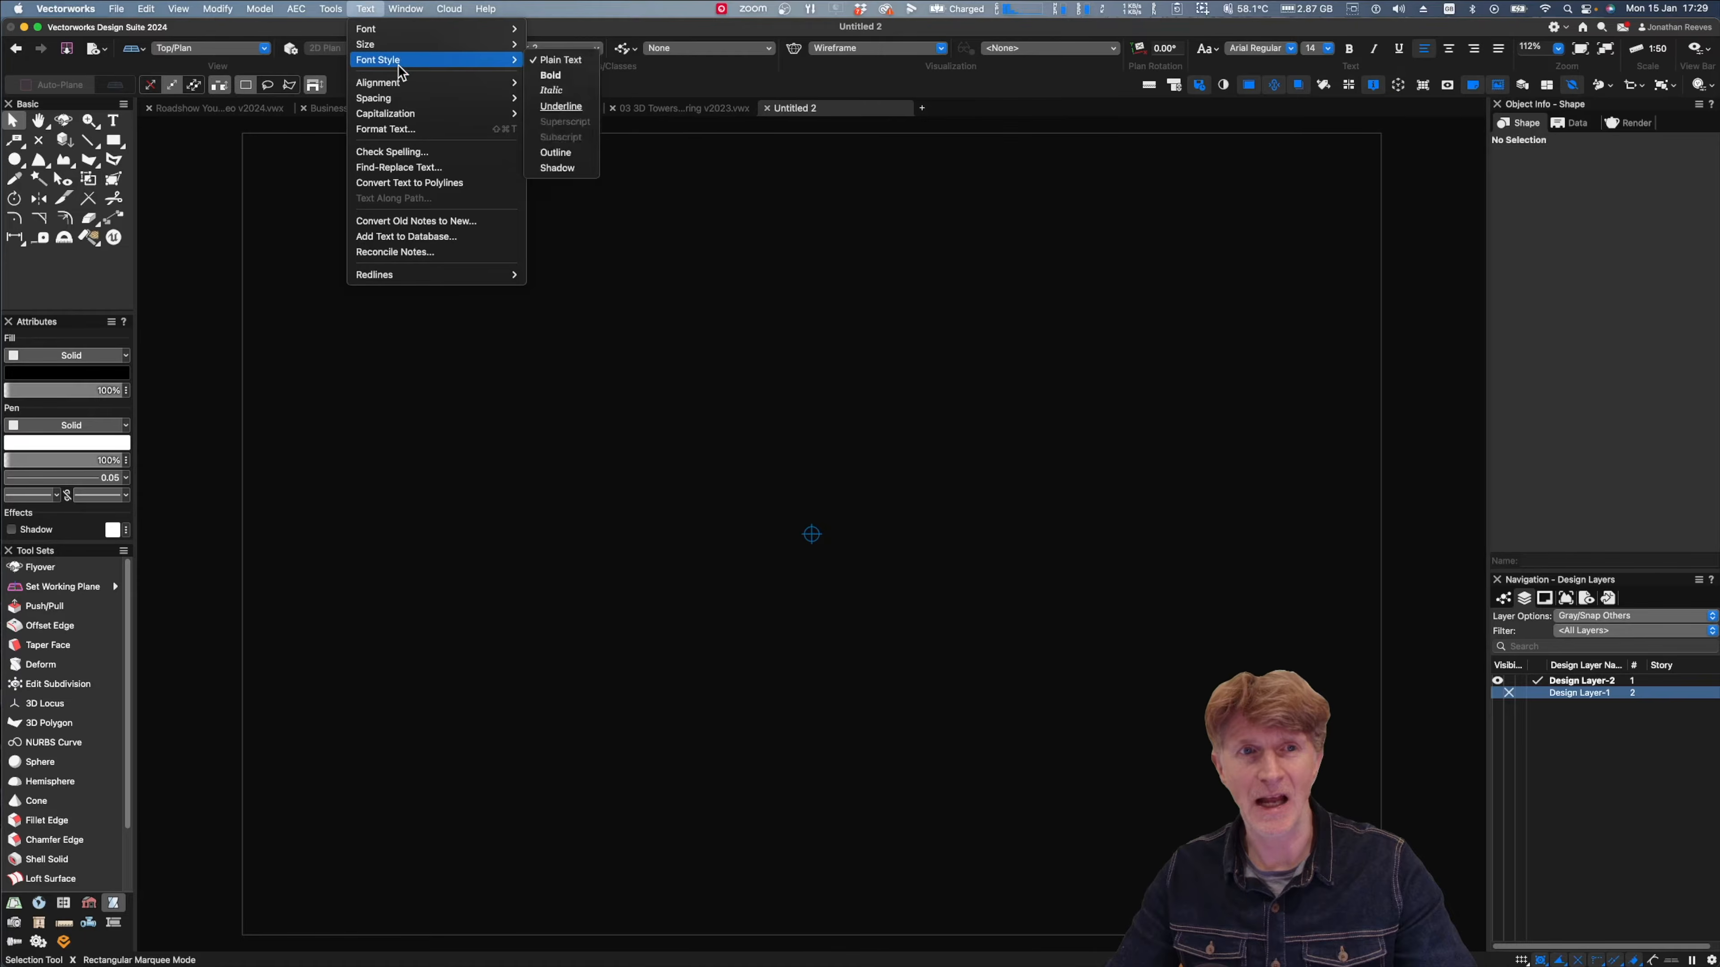
left_click(1513, 211)
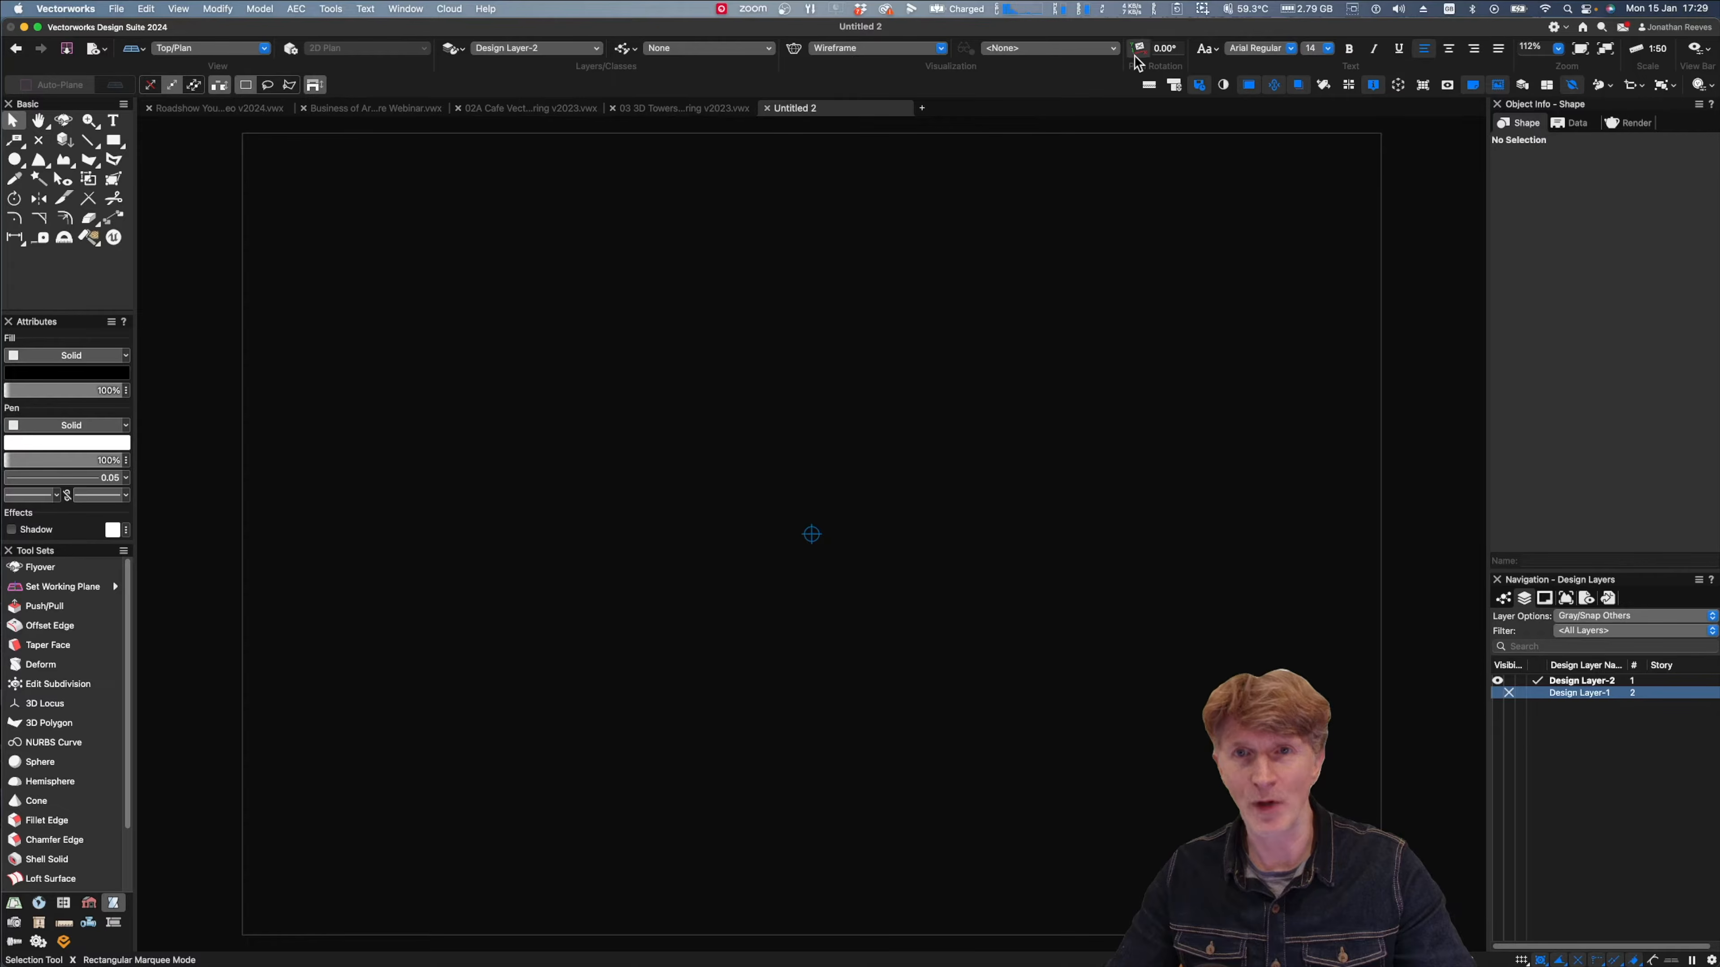
left_click(1698, 48)
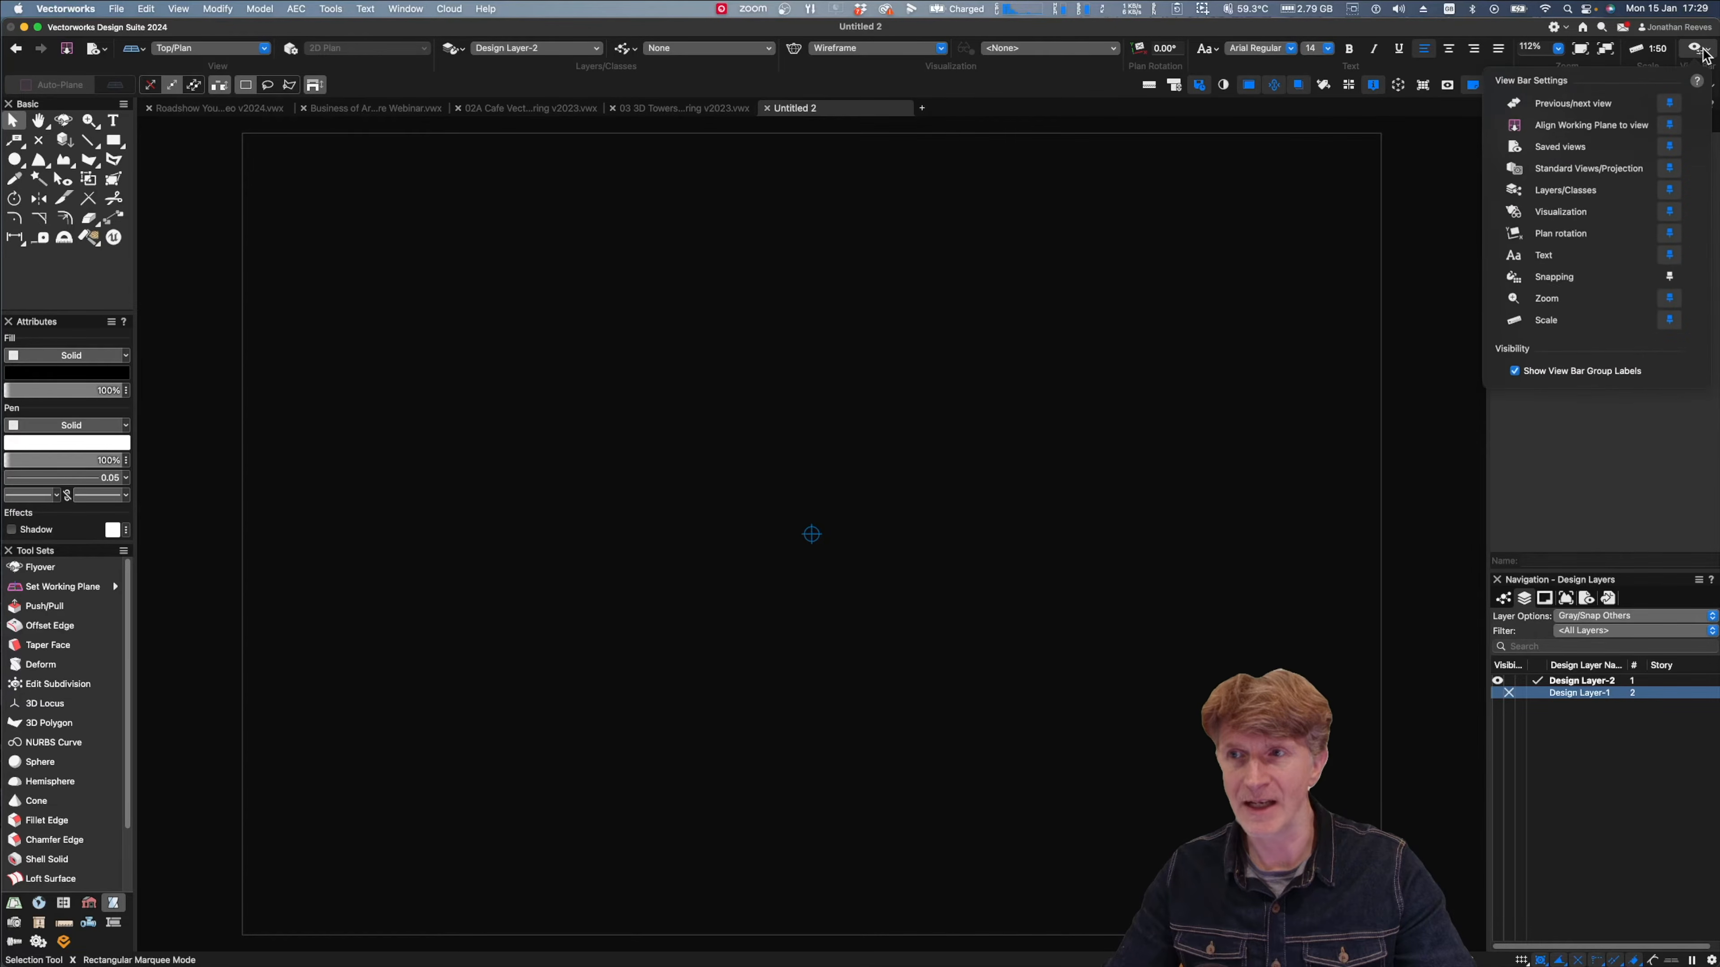
left_click(1669, 254)
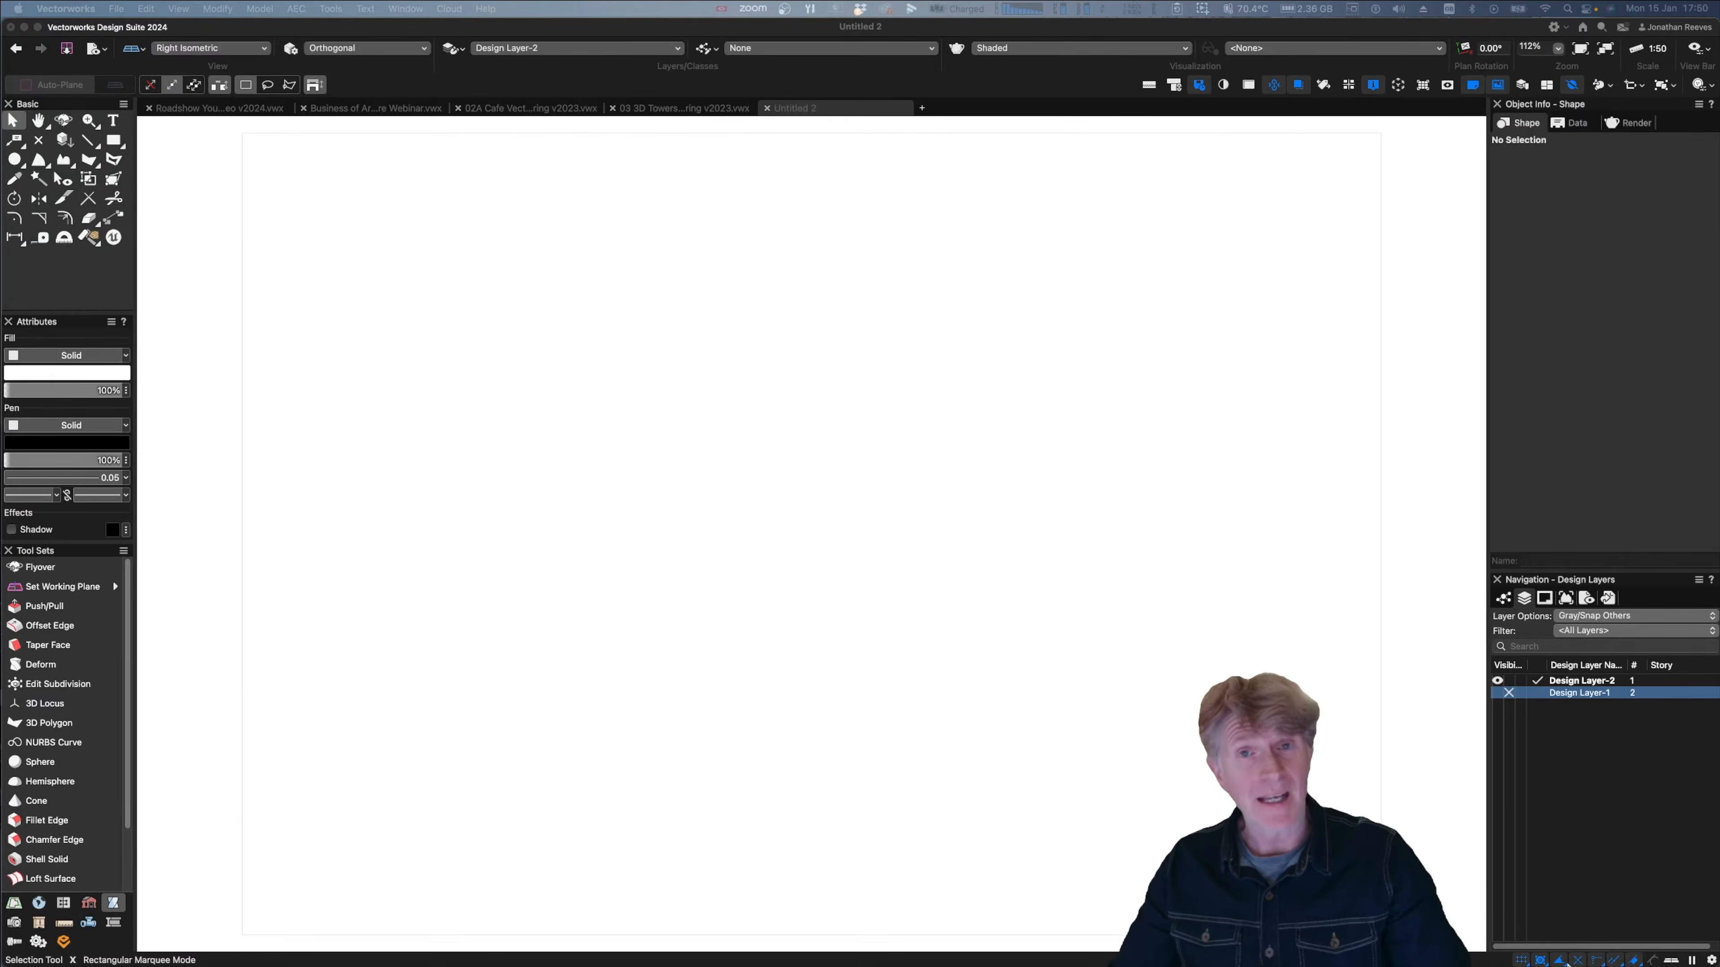
- Turn on the grid and the 3D axes, including the Z axis and the axis labels, in the grid settings
double_click(1525, 961)
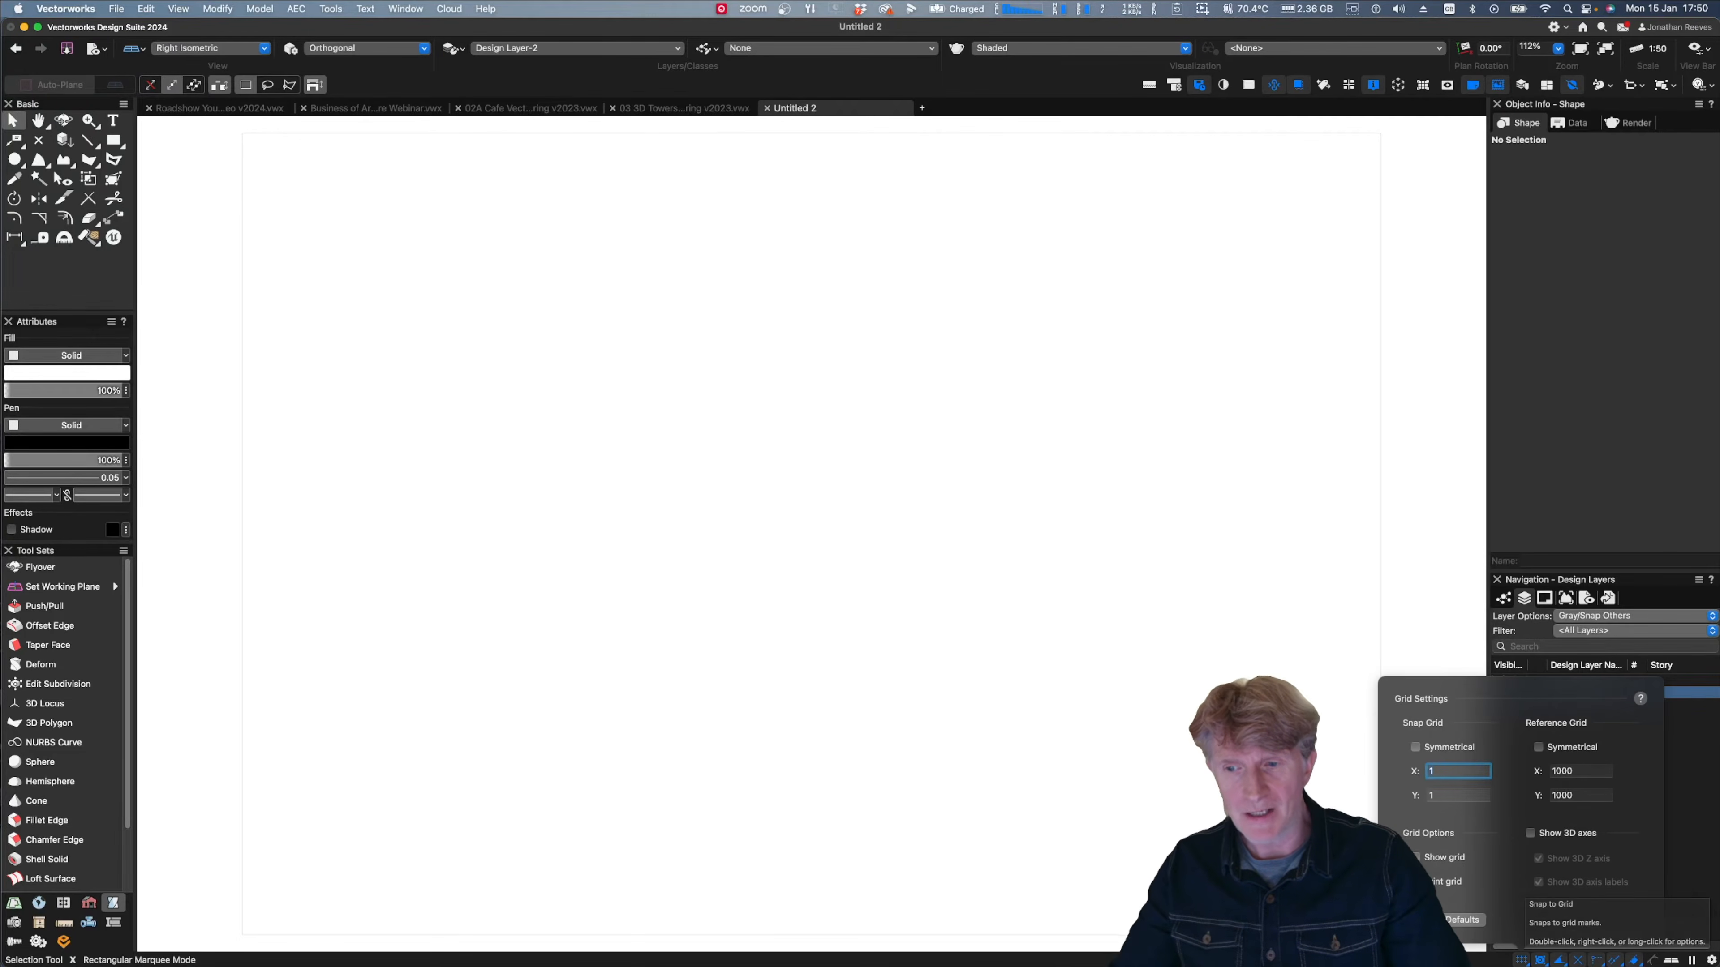
left_click(1418, 858)
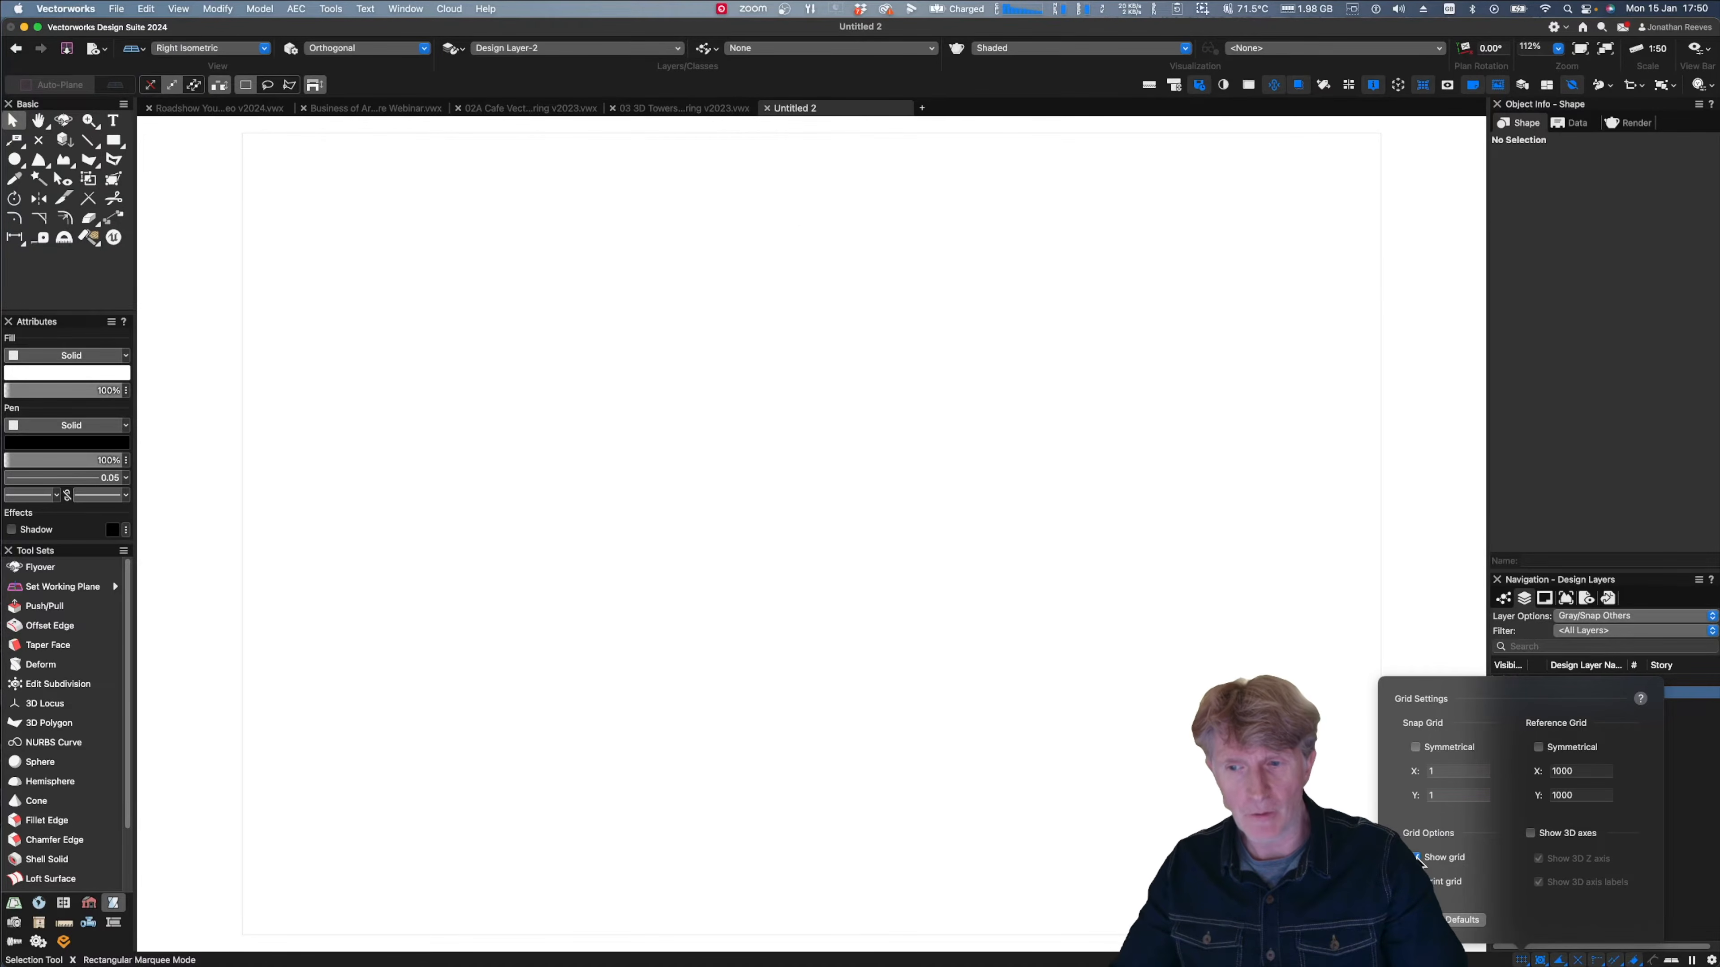
left_click(1530, 833)
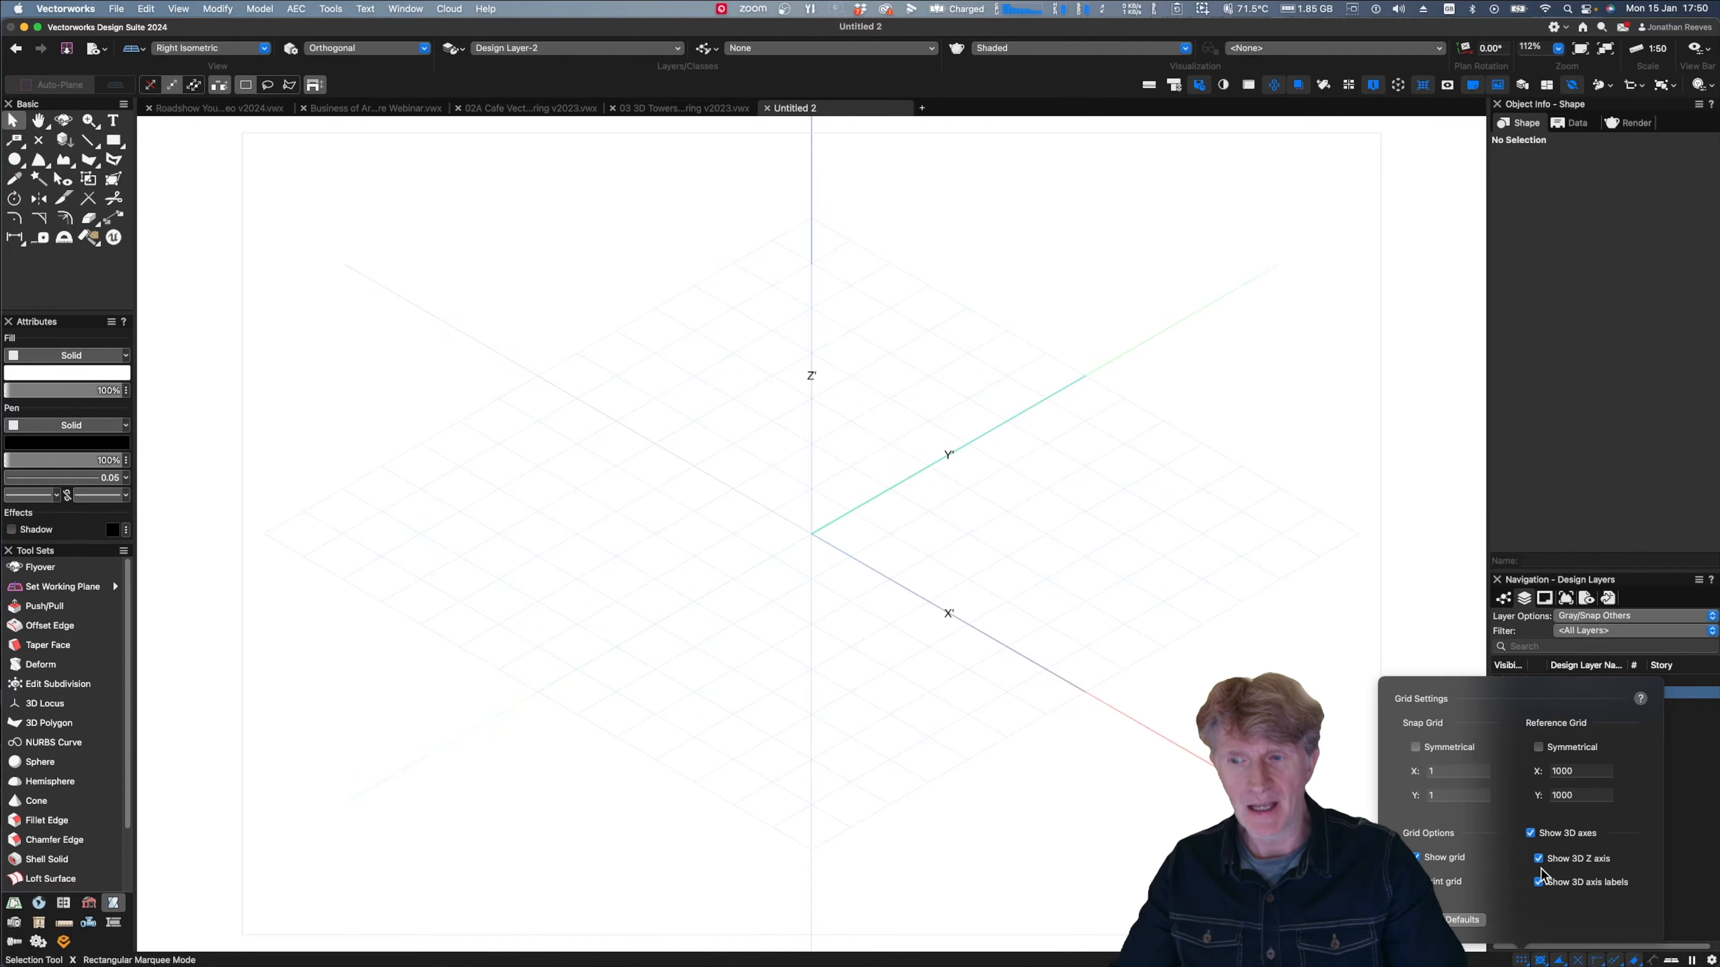
left_click(1539, 883)
left_click(1540, 886)
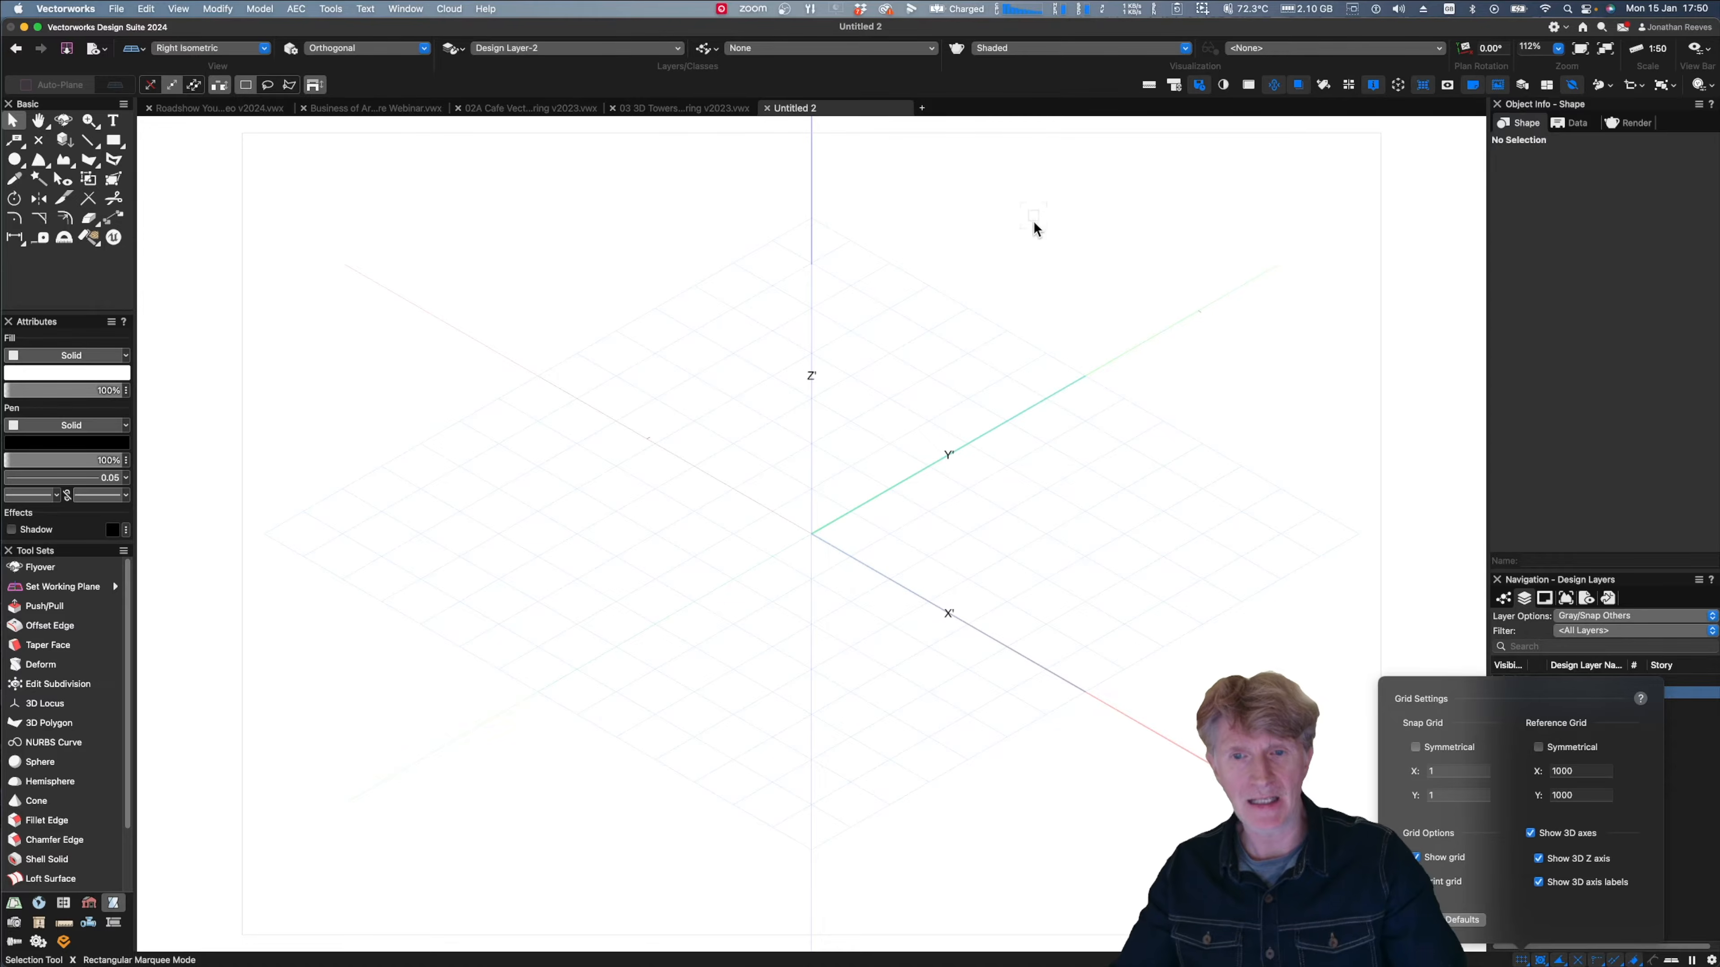
left_click(1063, 301)
- Switch to the Top/Plan view and toggle the dark background on and back off
key("F5")
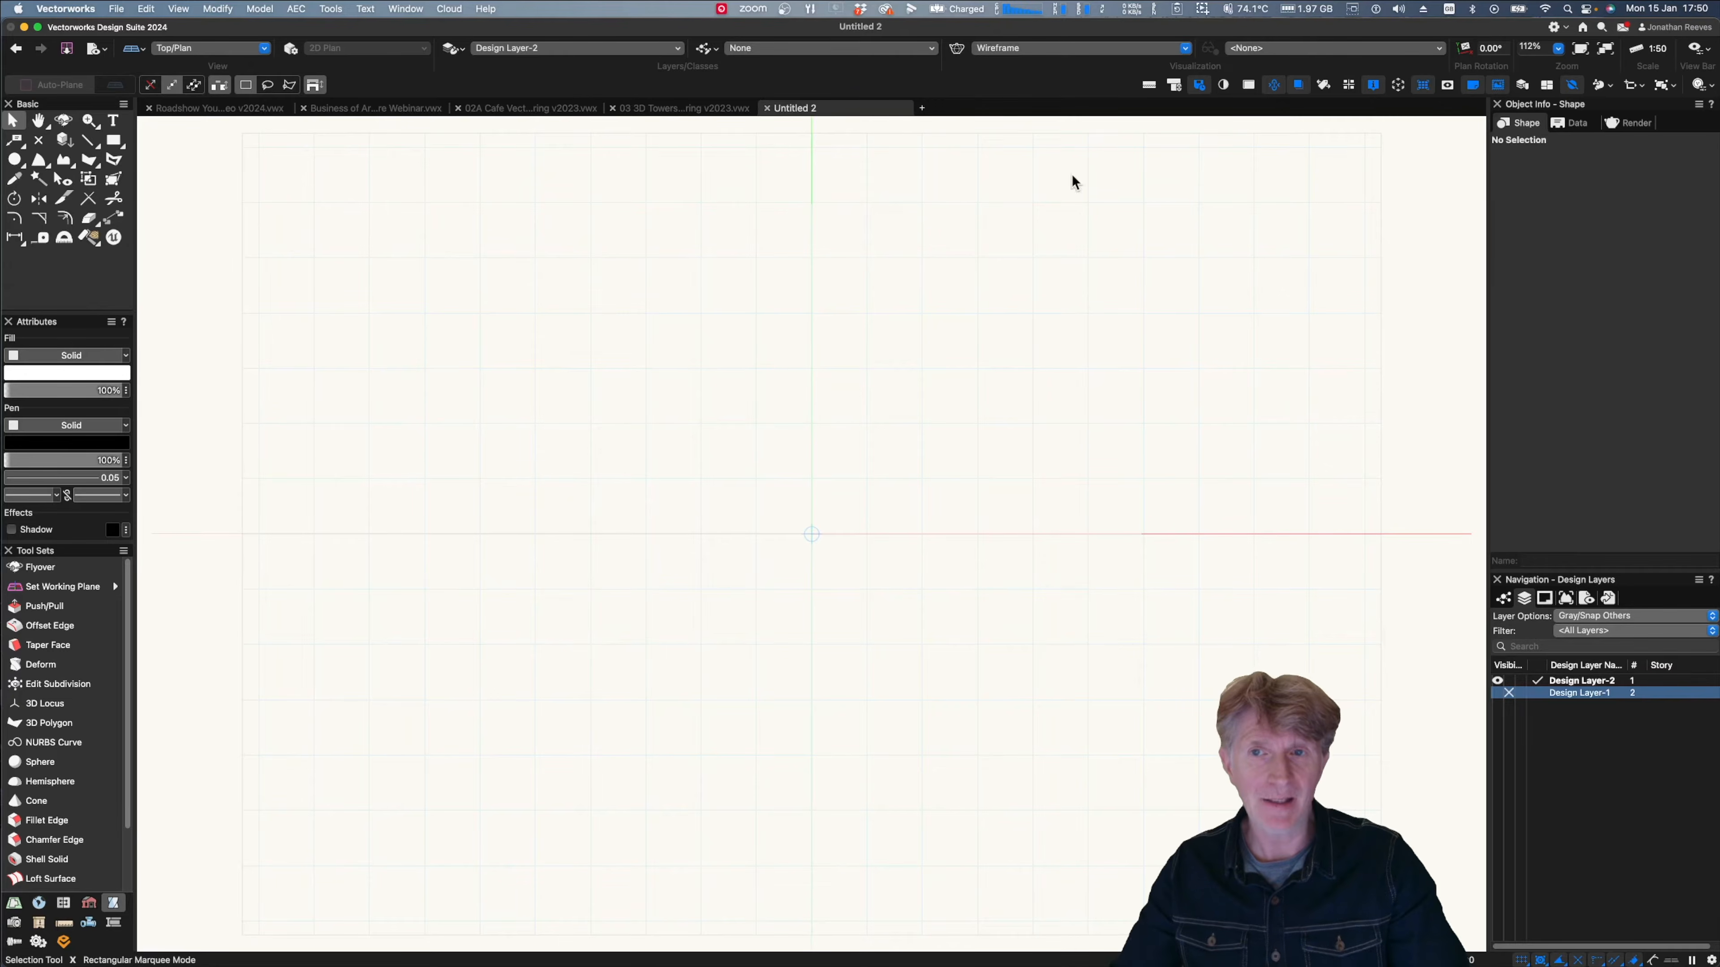
left_click(1248, 86)
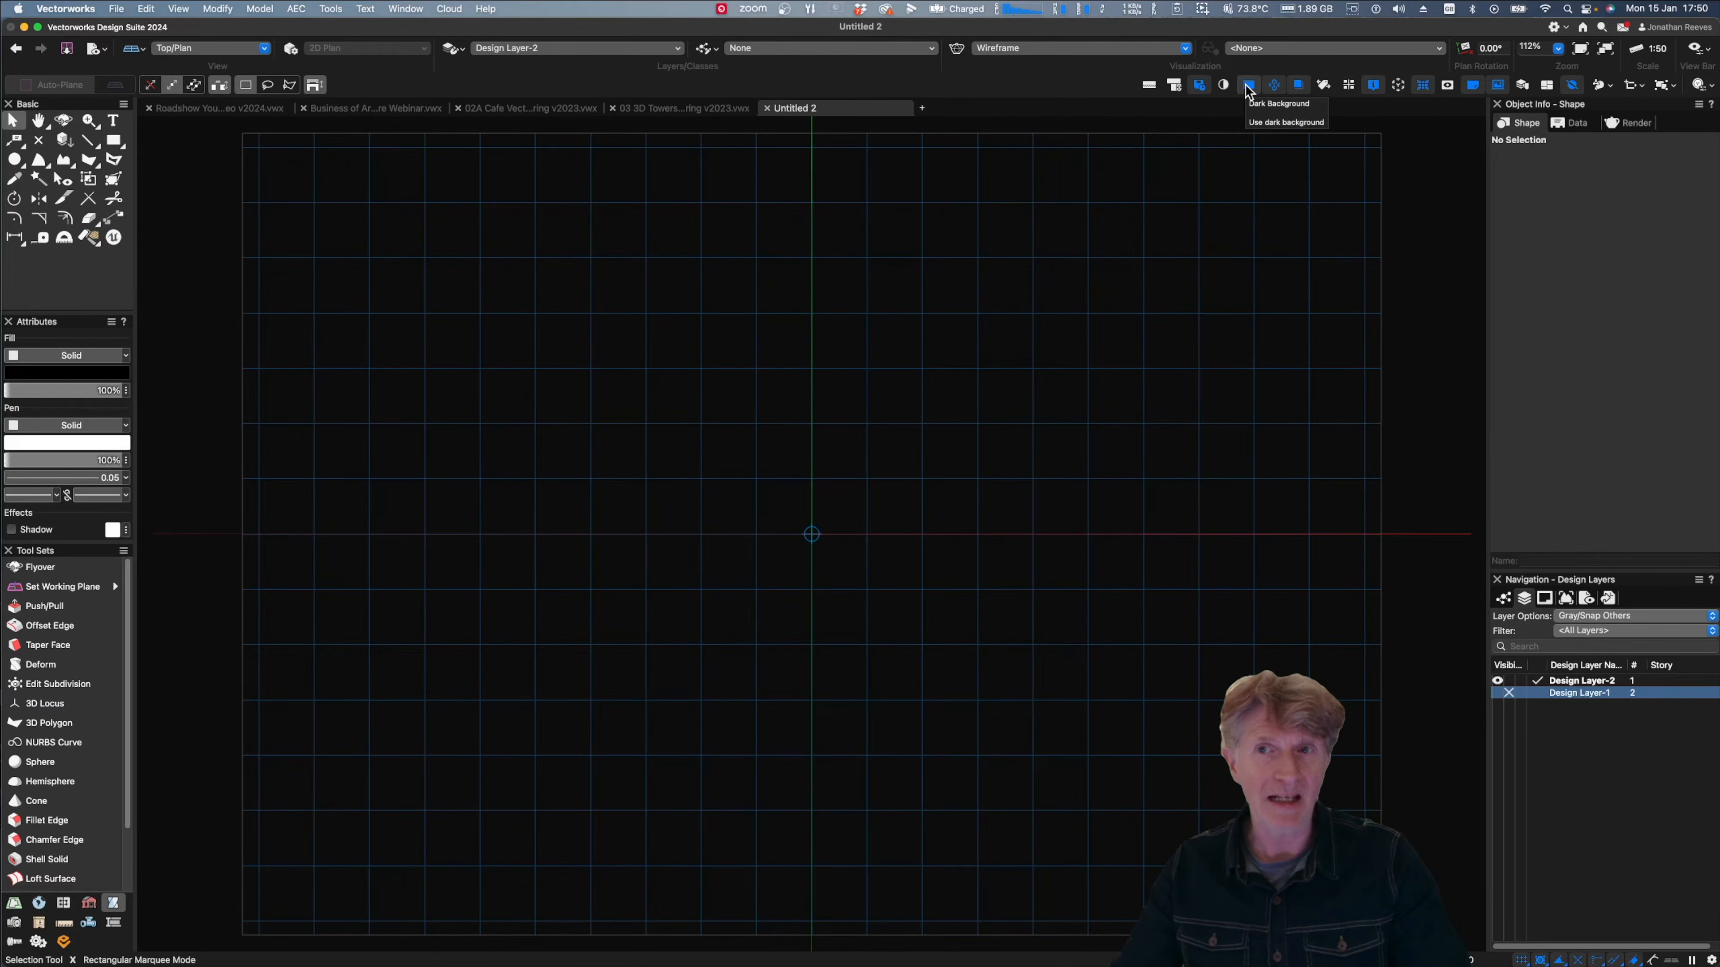
left_click(1248, 86)
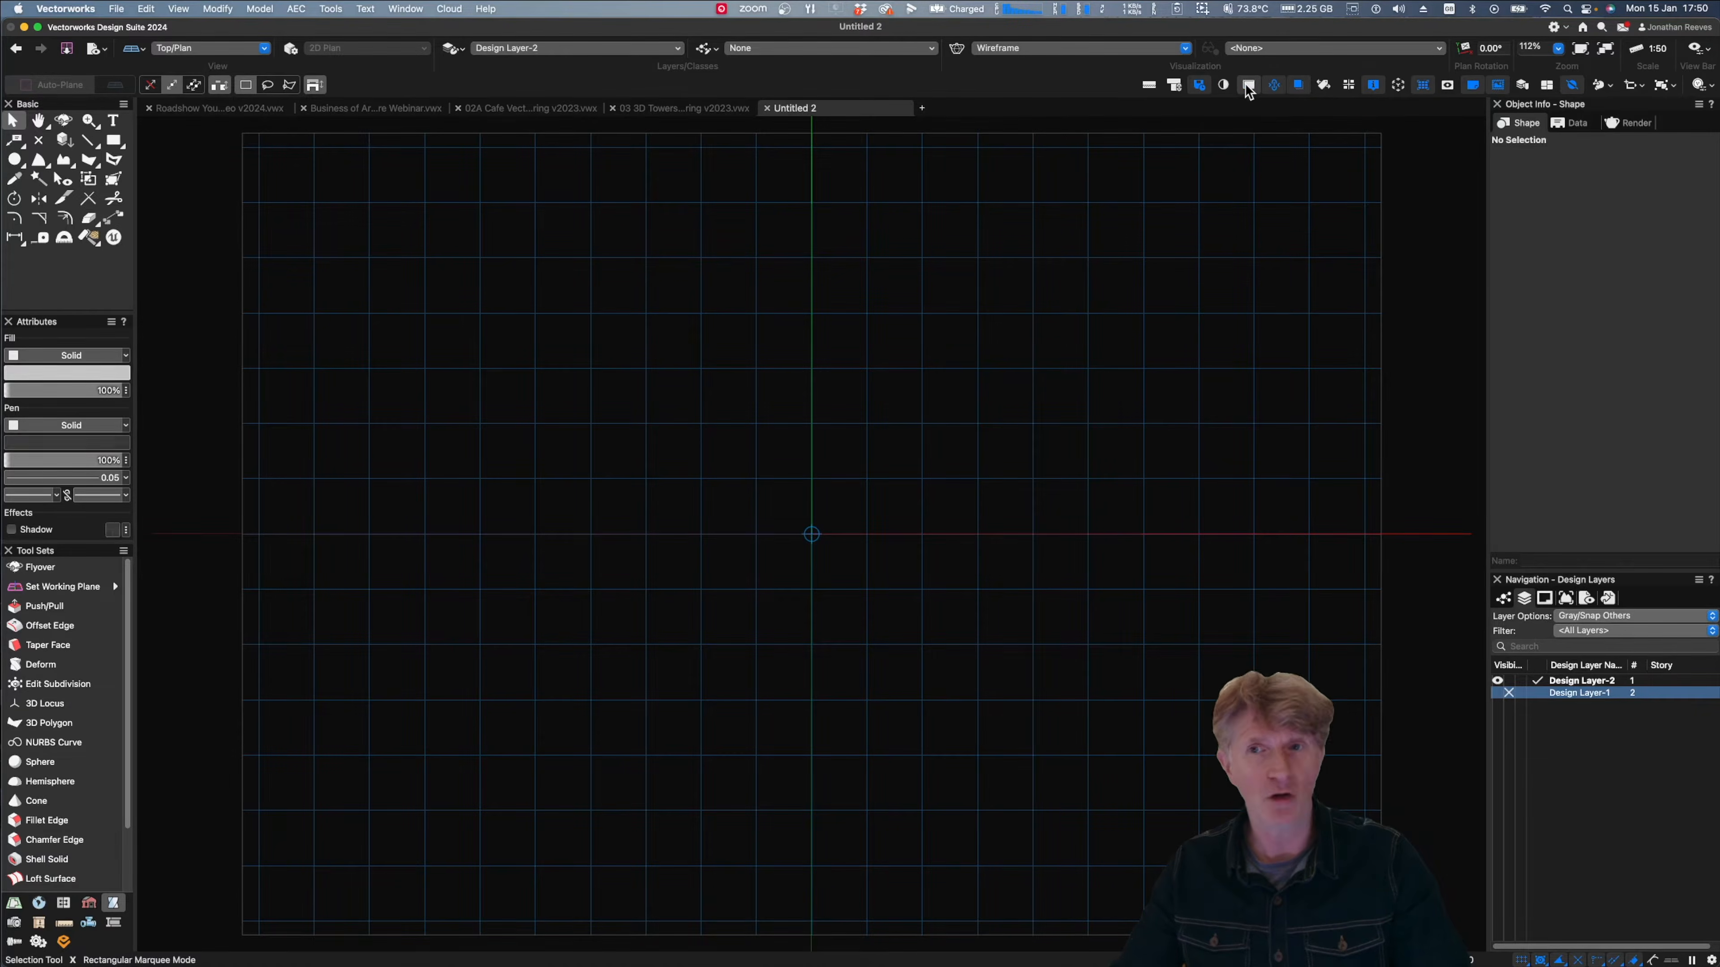
- Toggle the grid display through the quick preferences, leaving the grid hidden
left_click(1424, 86)
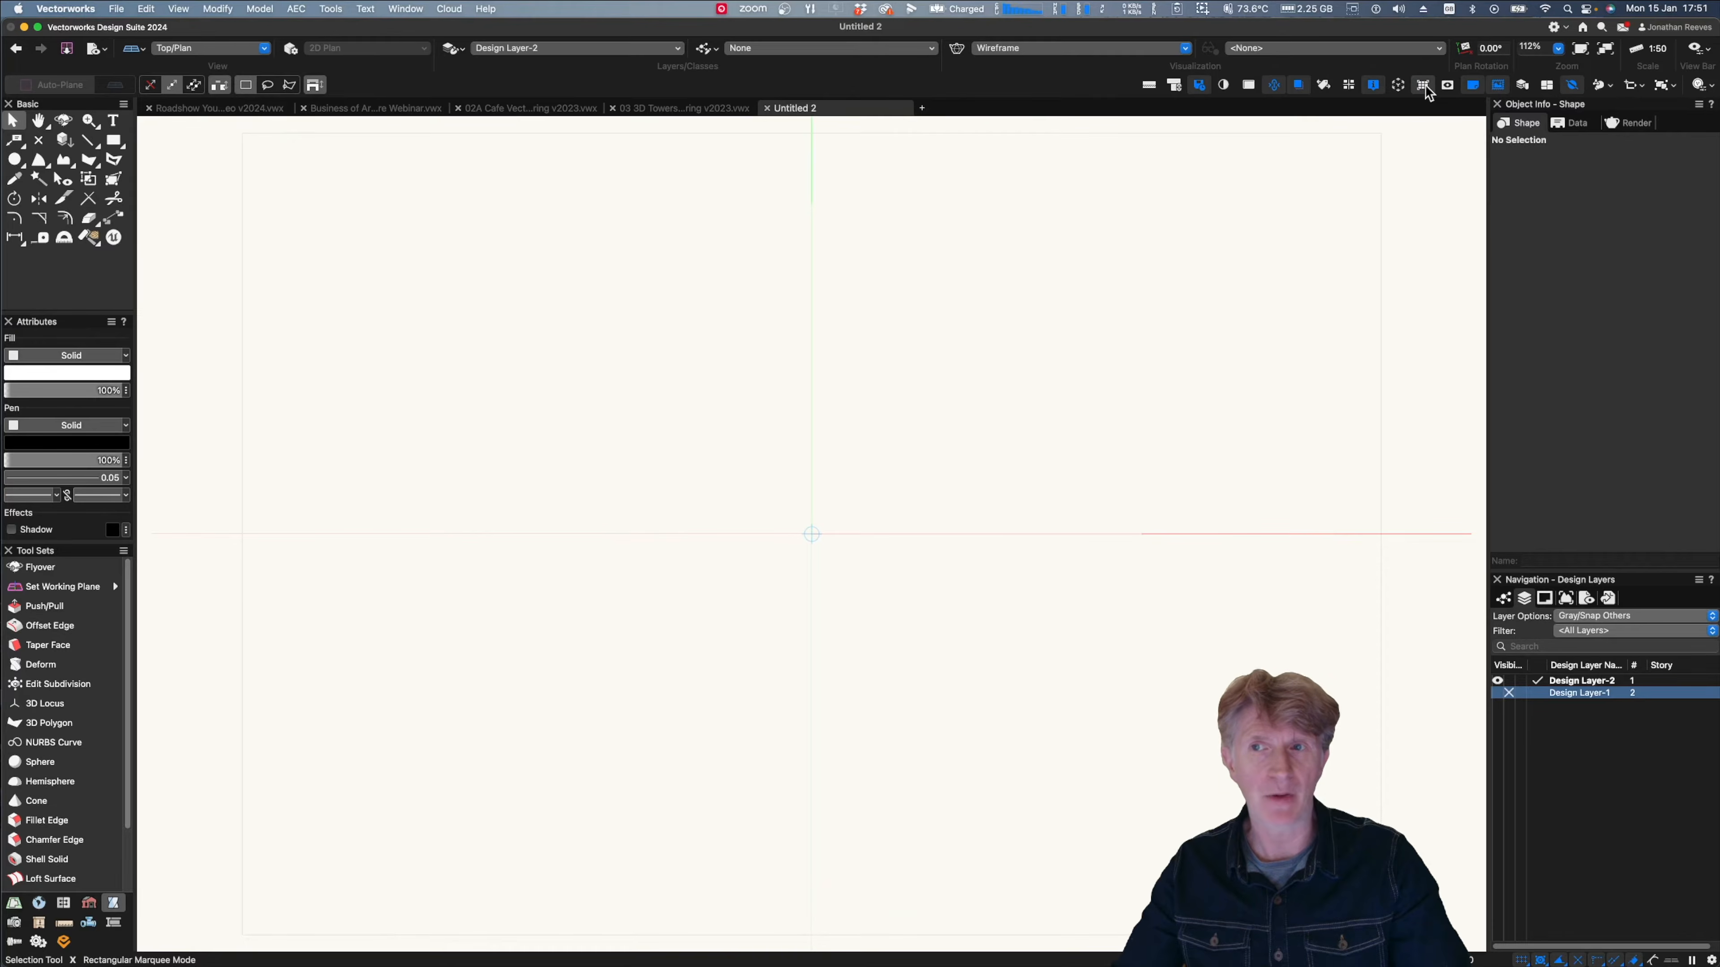
left_click(1702, 85)
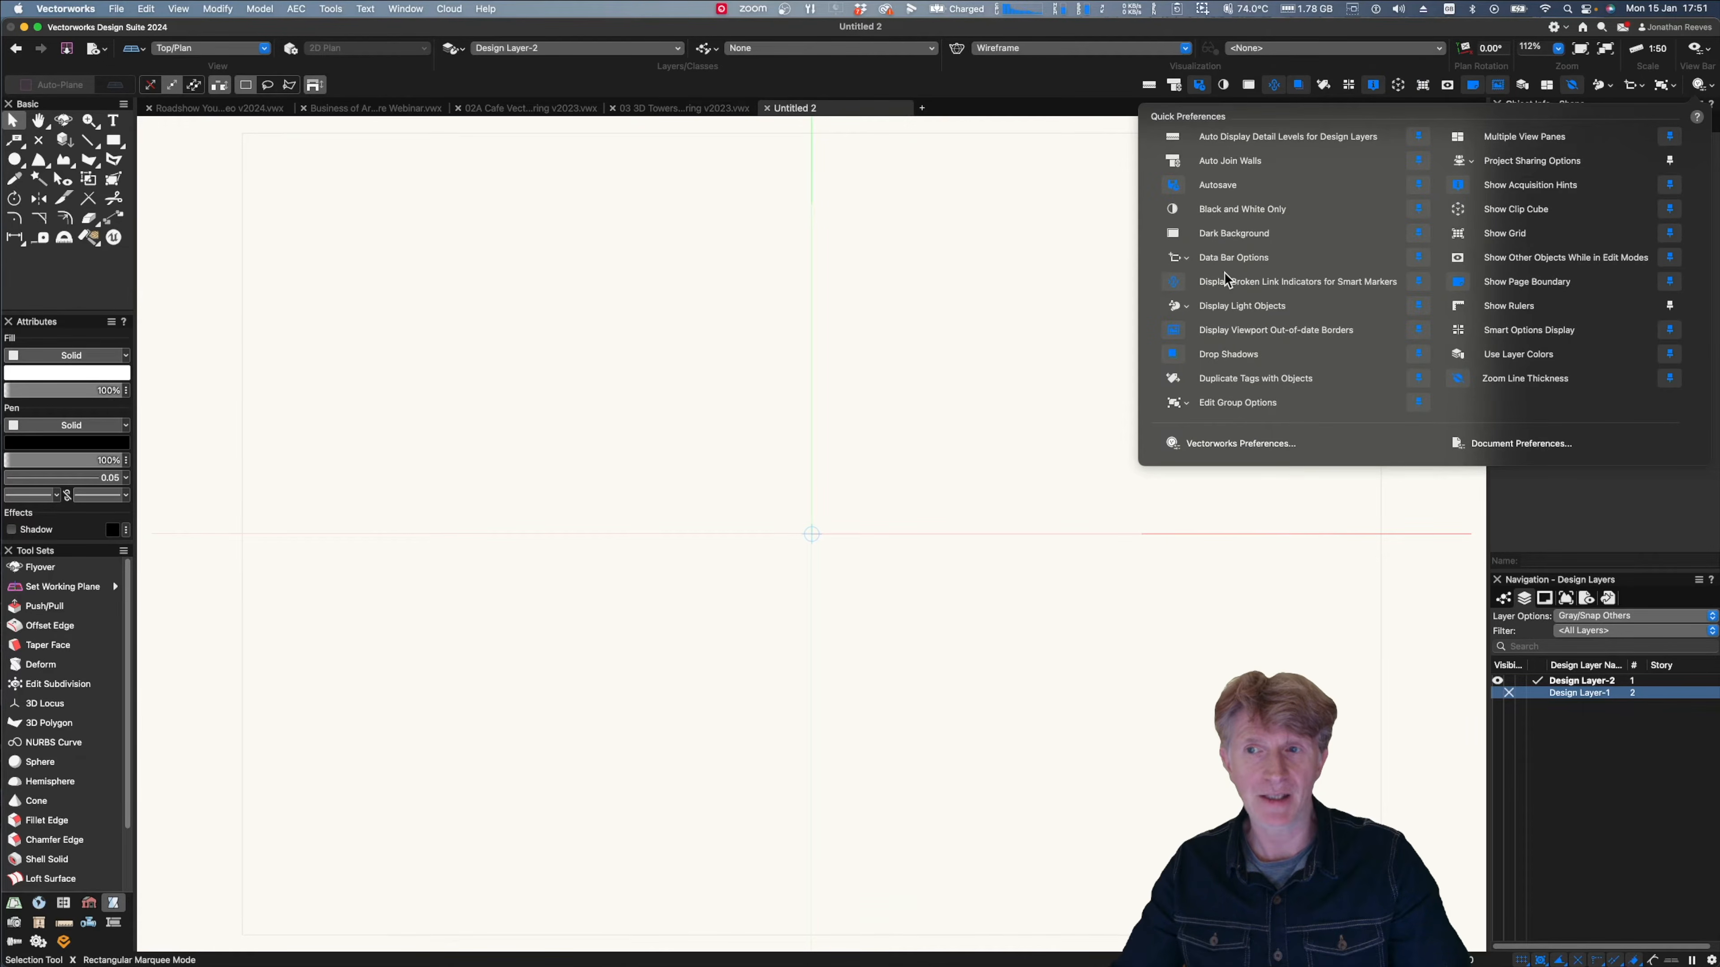
left_click(1458, 235)
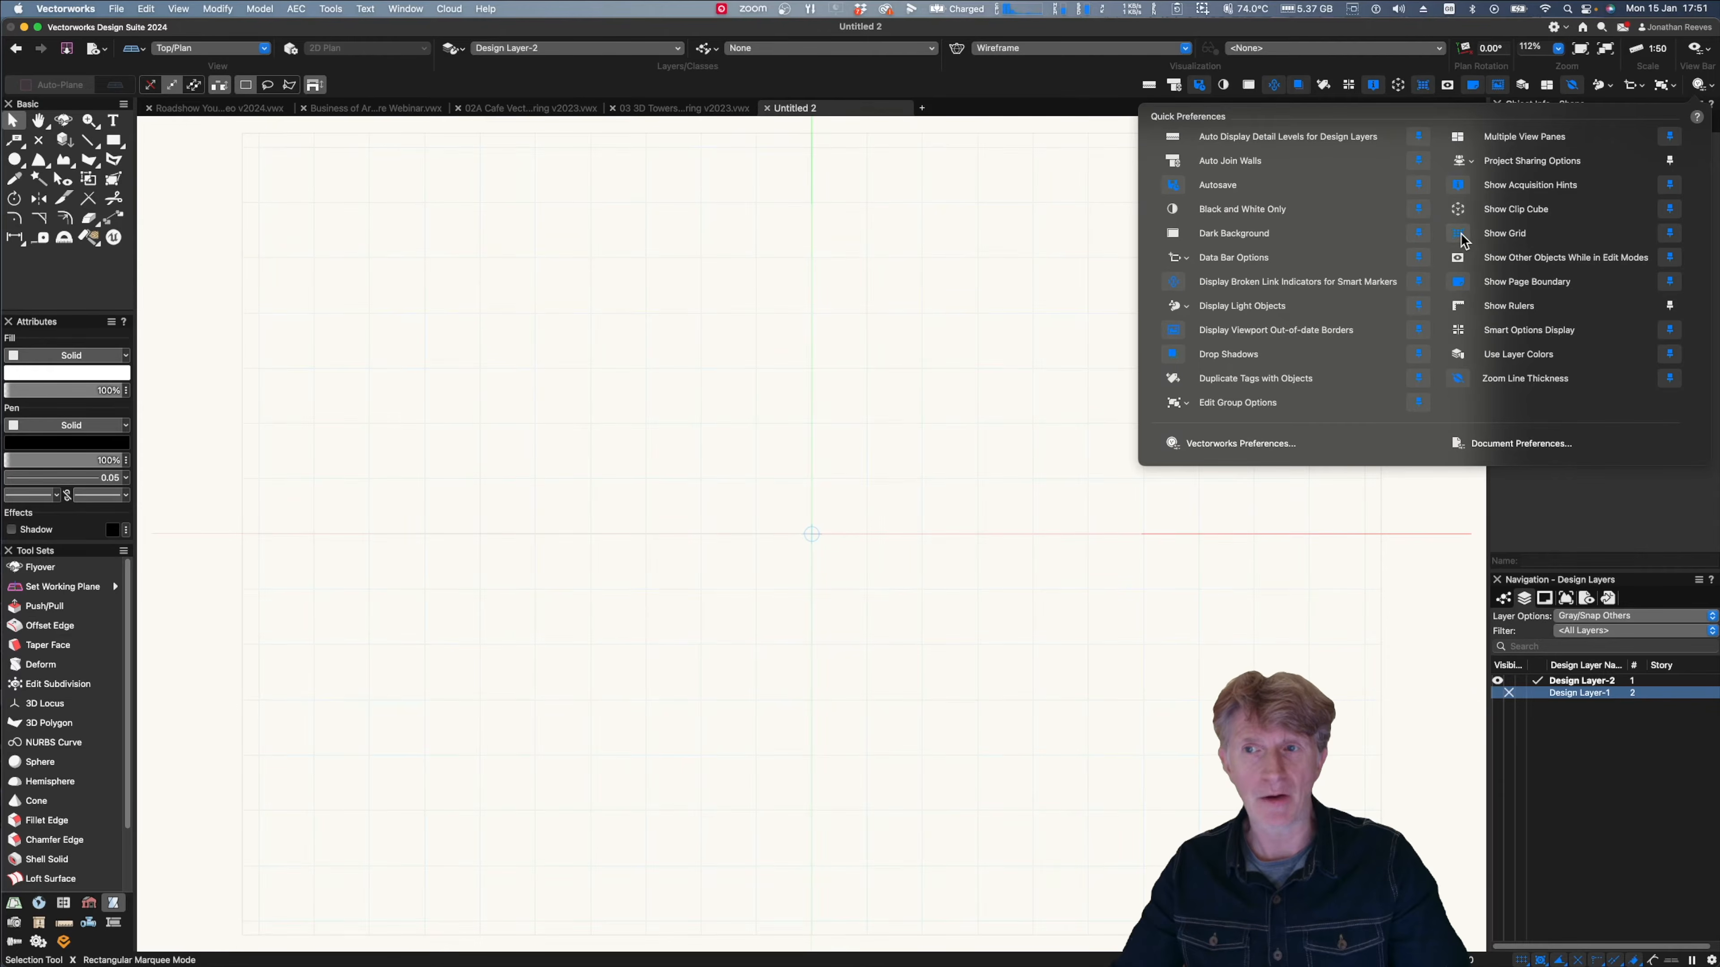
left_click(1138, 177)
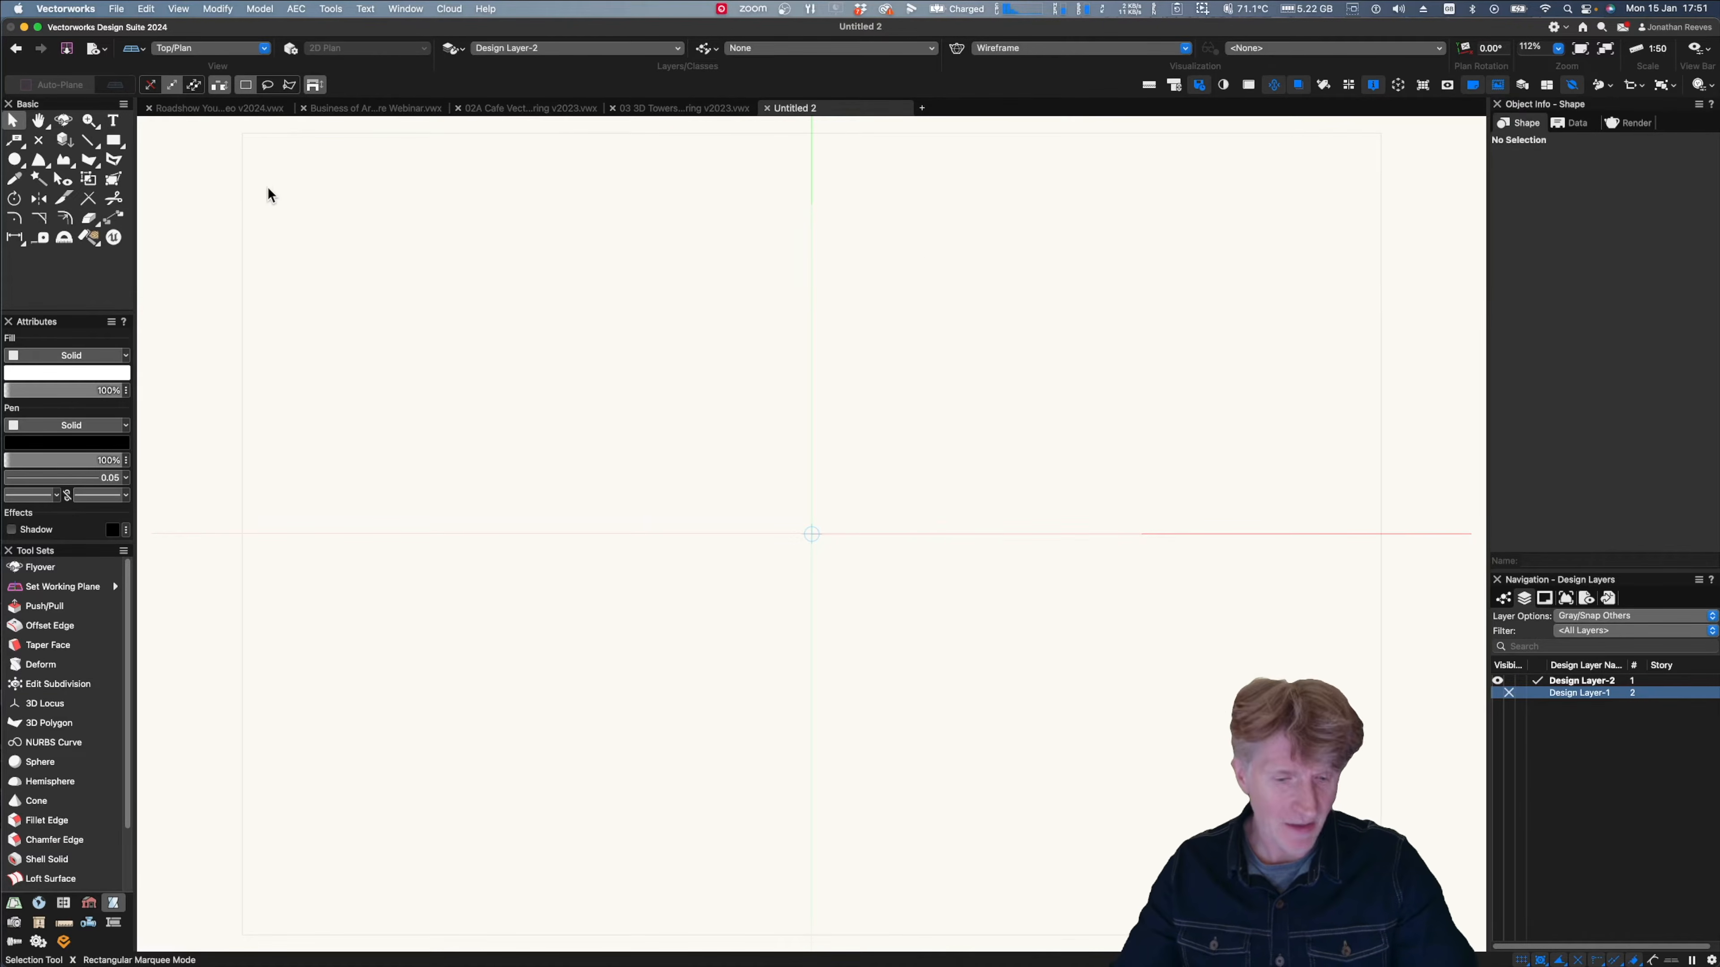
- Create a 5000 × 5000 mm rectangle centred on the origin and show it in the Right Isometric view
key("4")
key("Return")
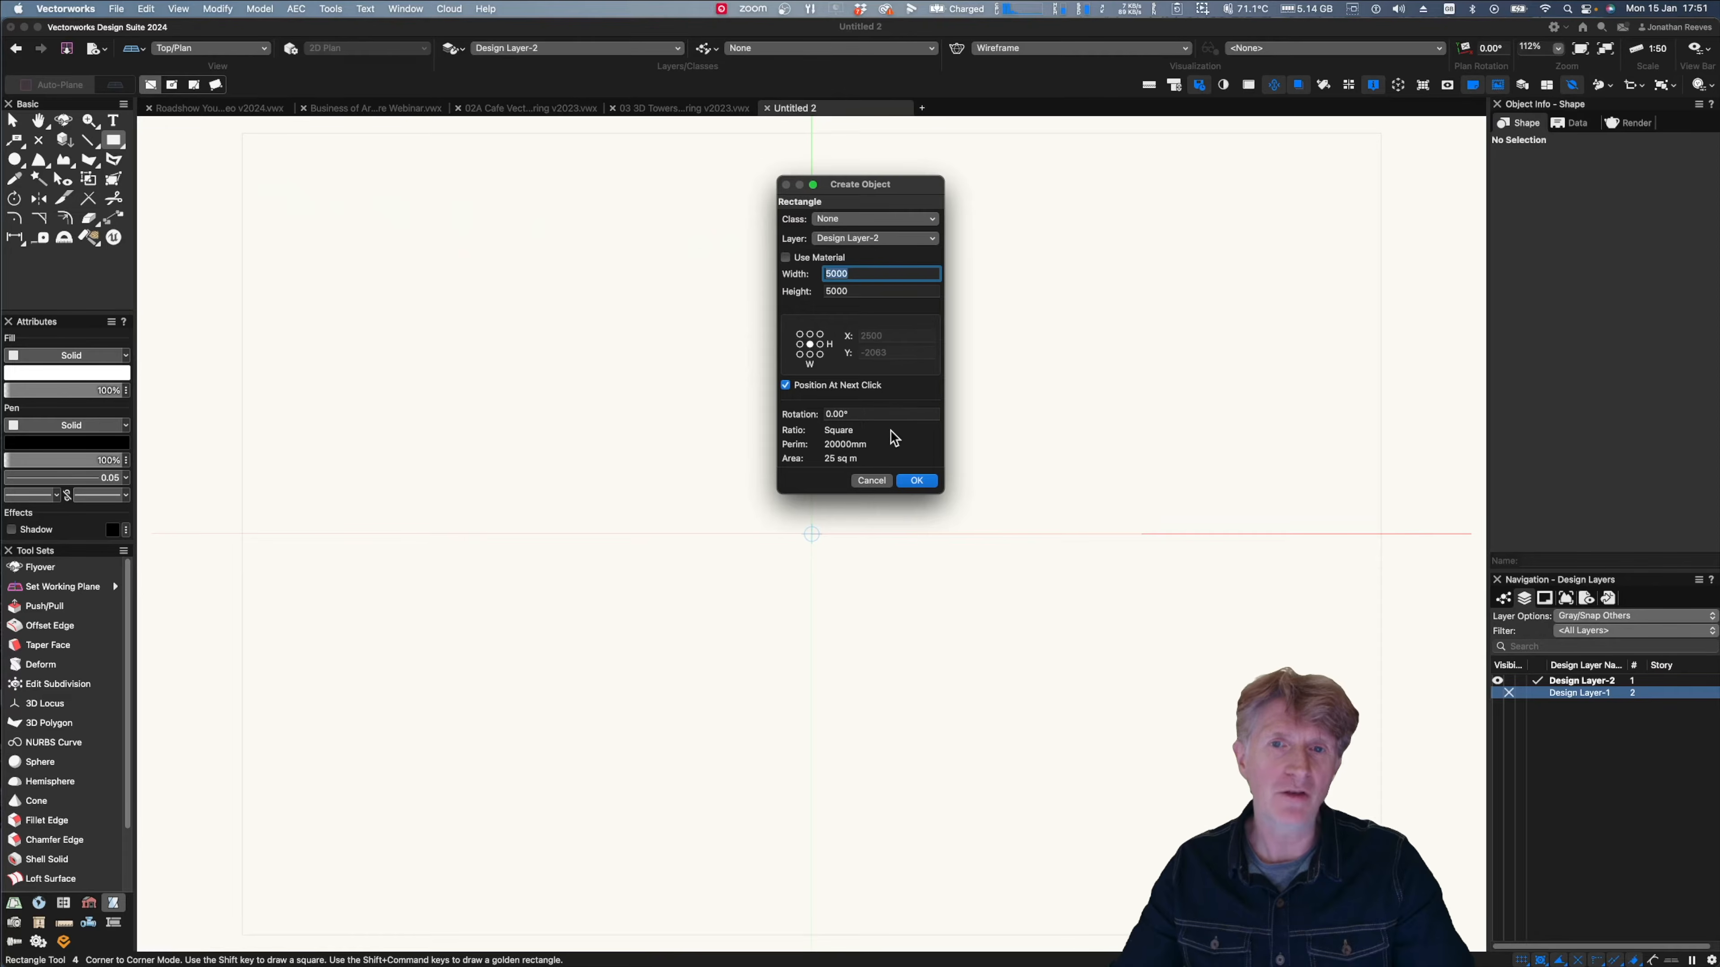
left_click(916, 478)
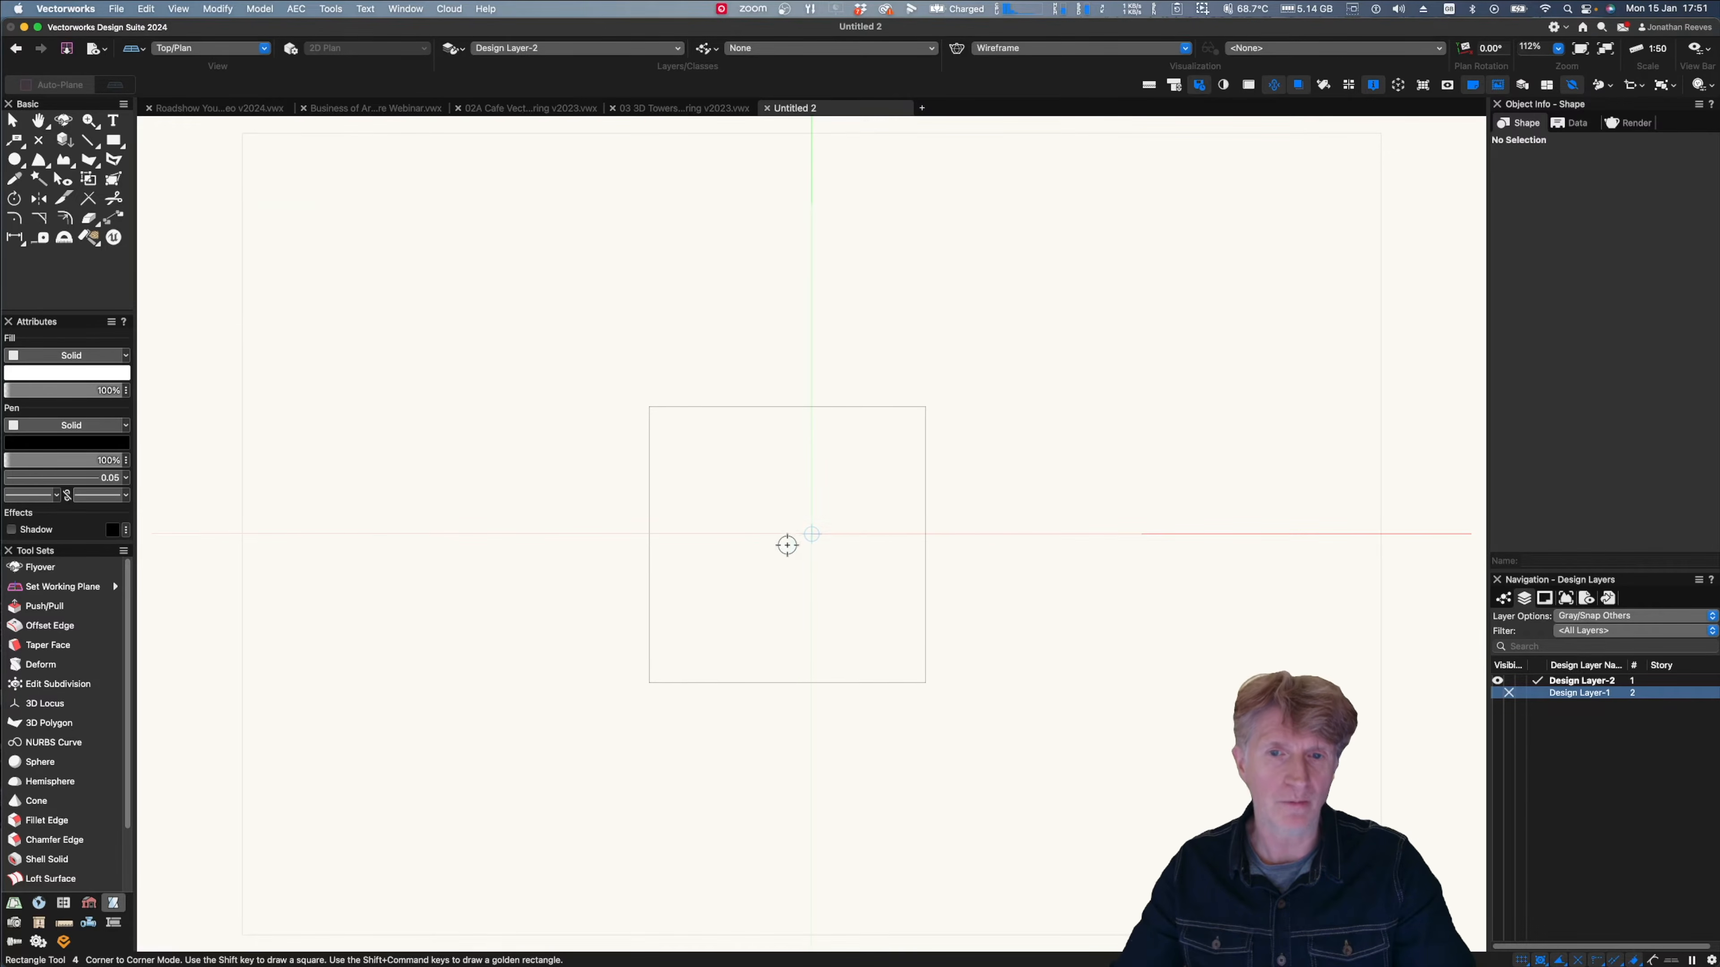
left_click(812, 534)
key("3")
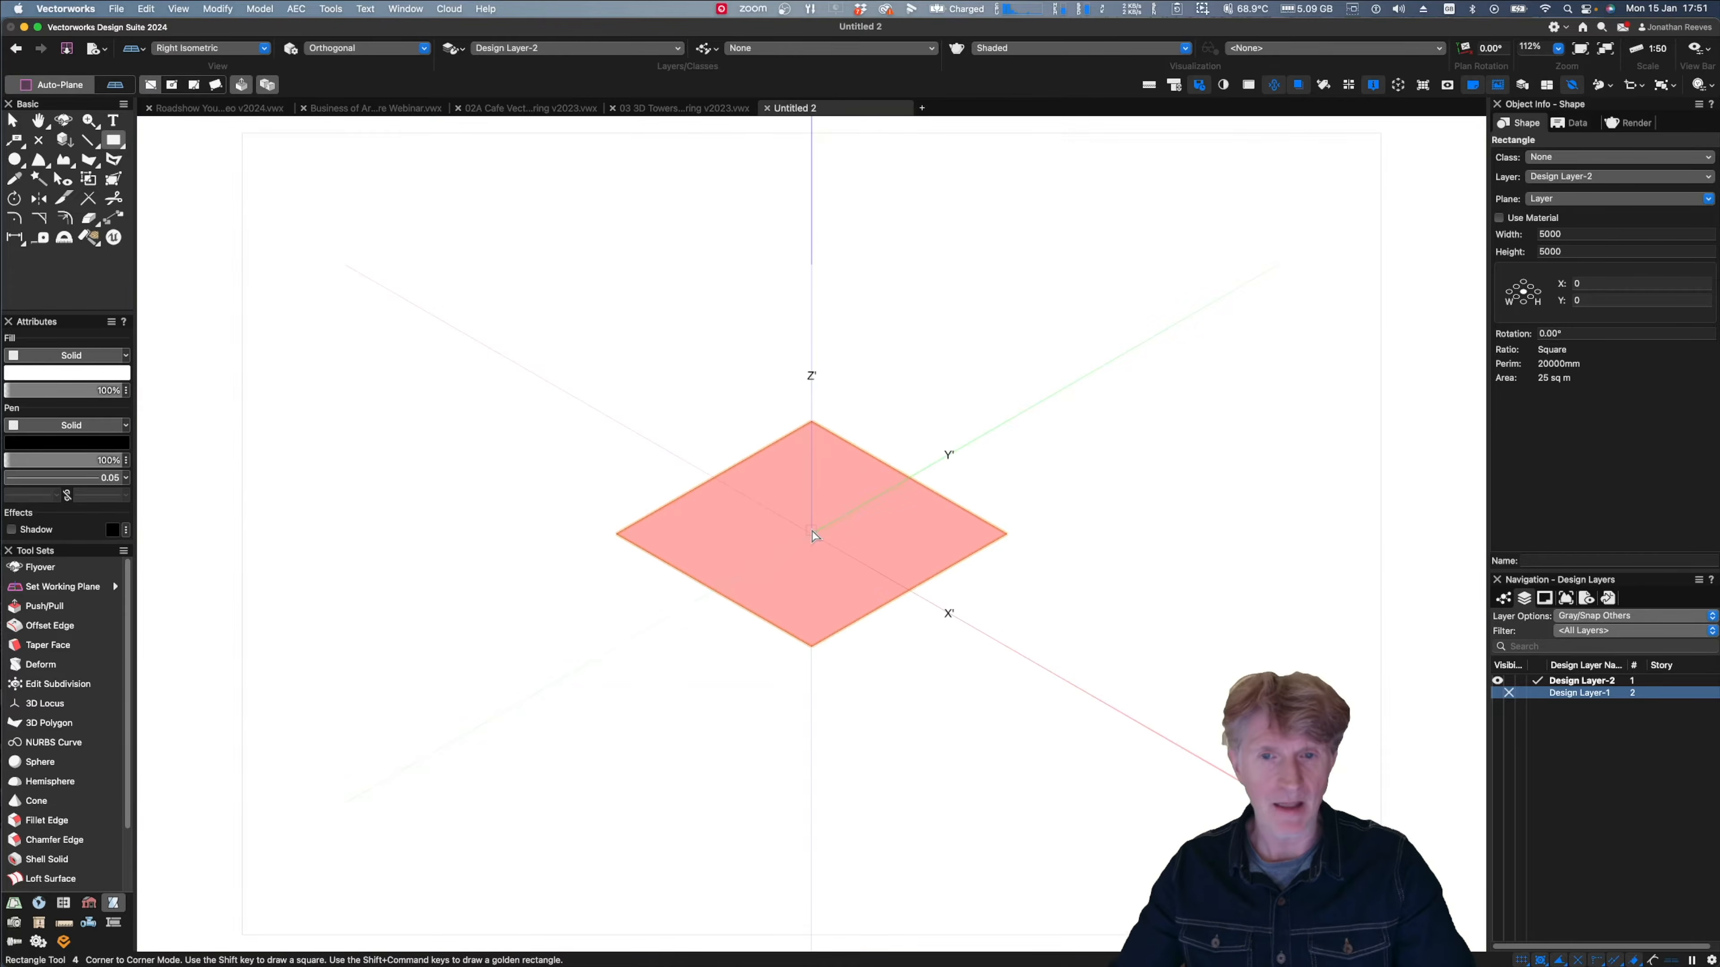
key("x")
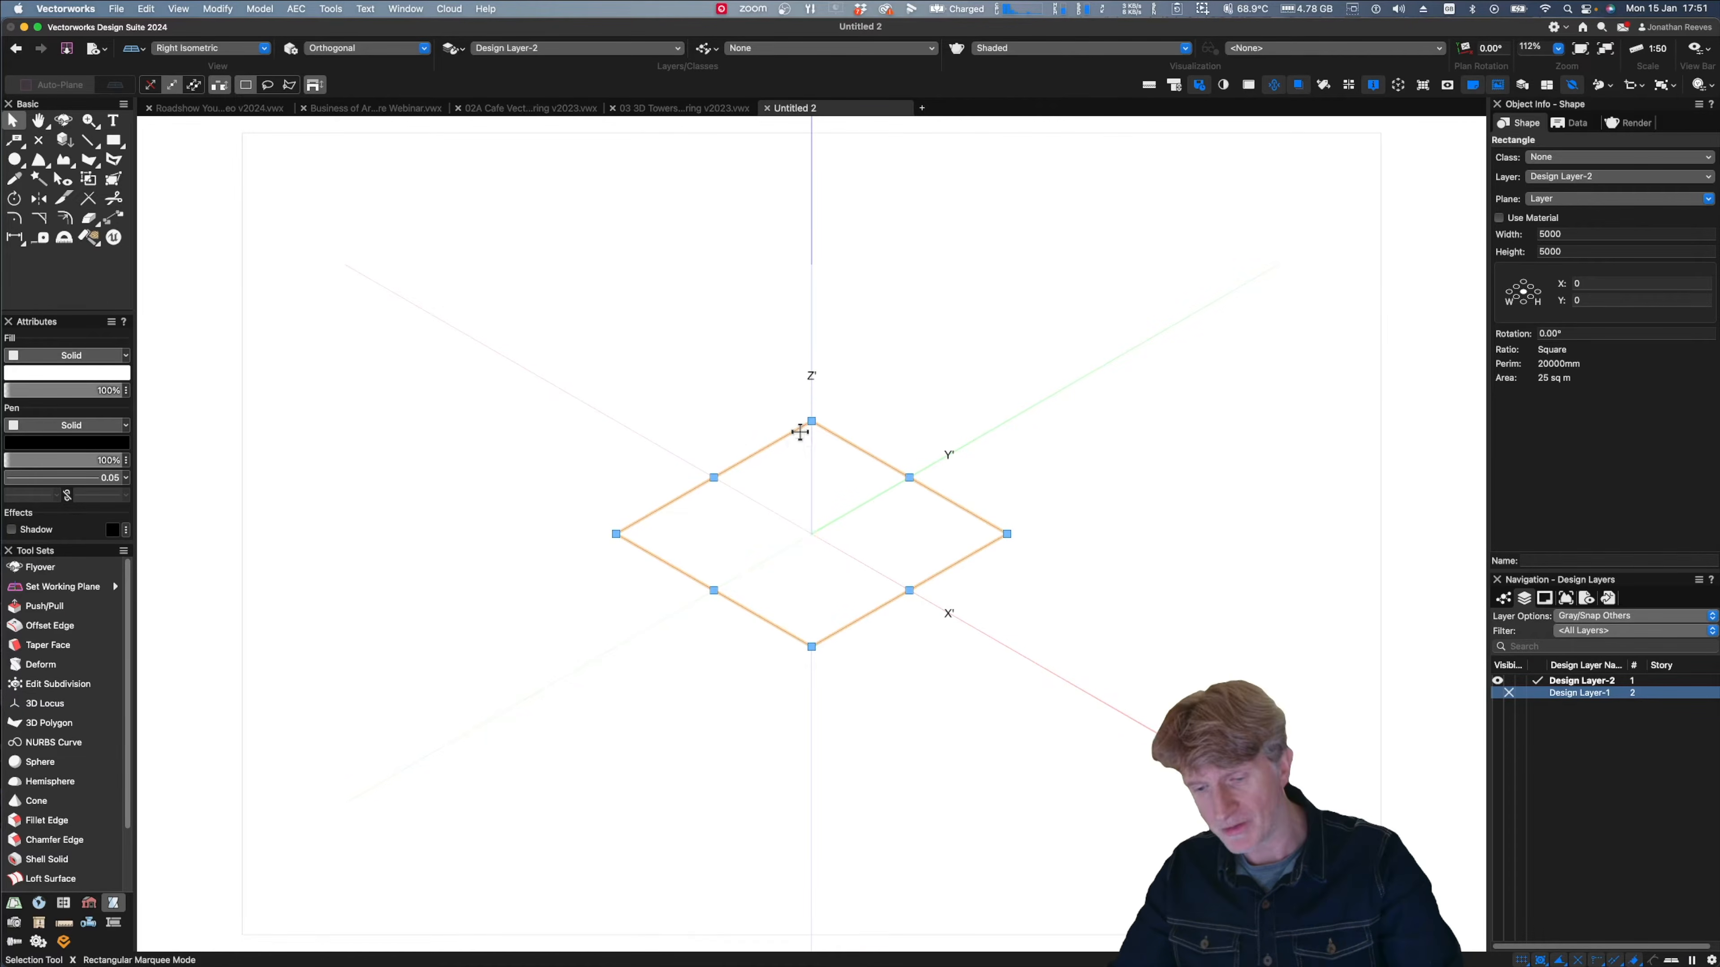
- Try reshaping the rectangle by pulling its rear corner outward along the X direction, and undo the change
key("shift+r")
left_click_drag(811, 420, 693, 352)
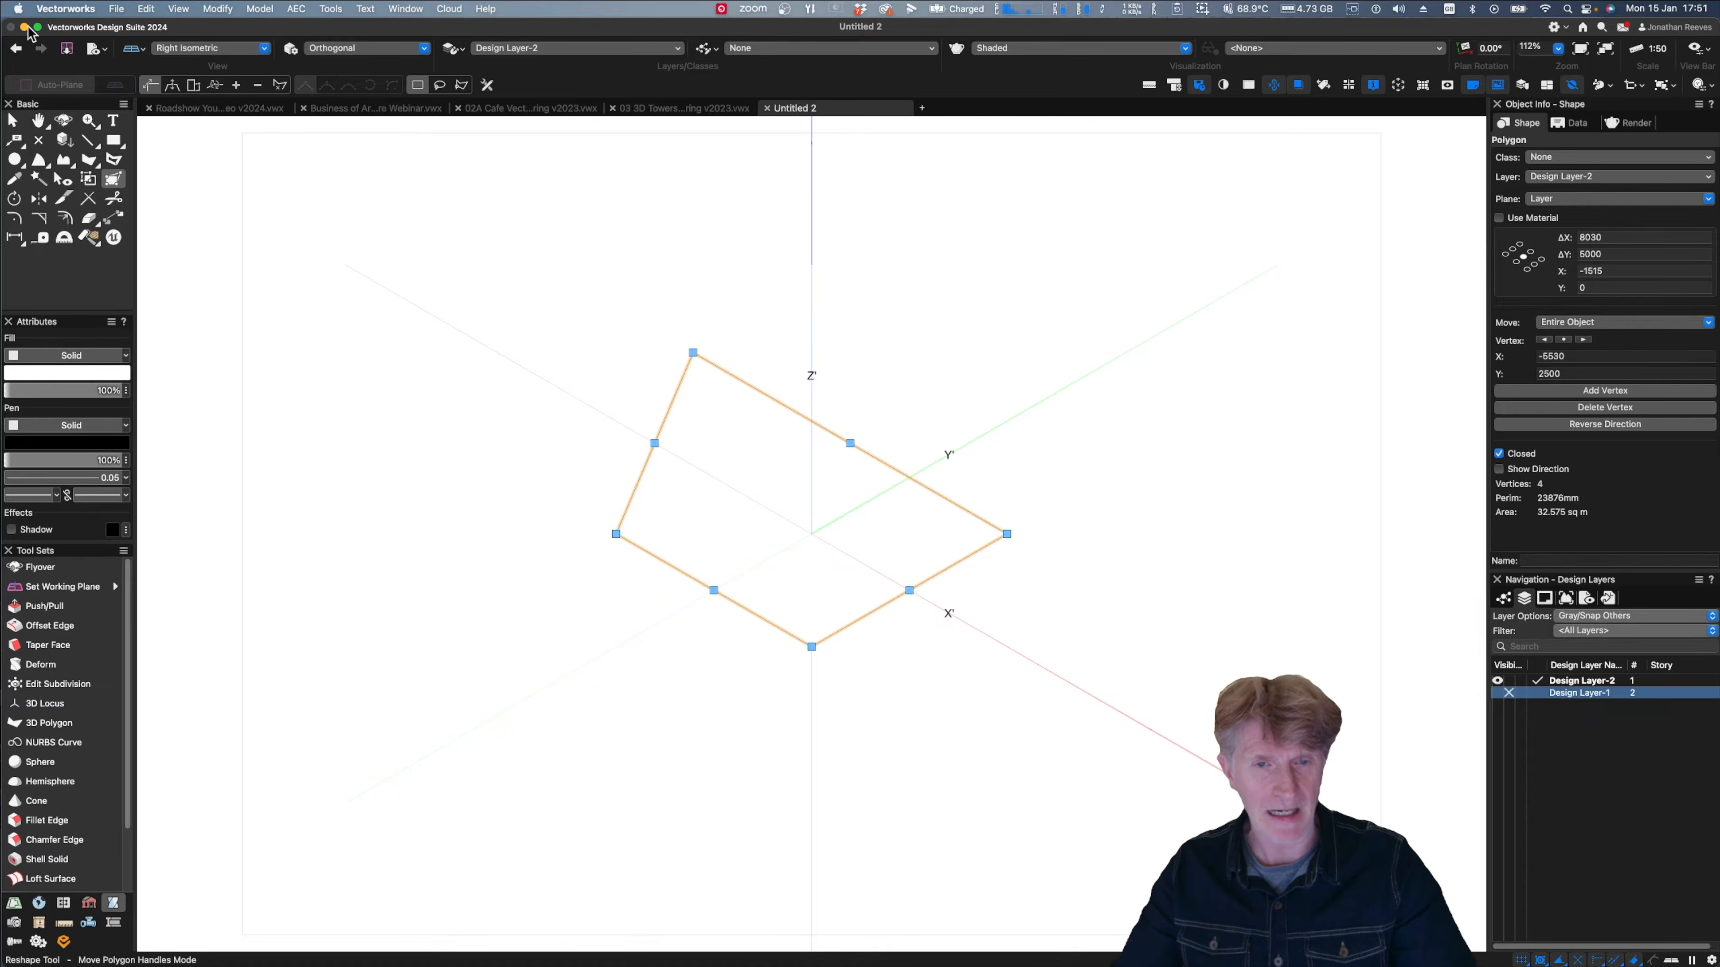
key("super+z")
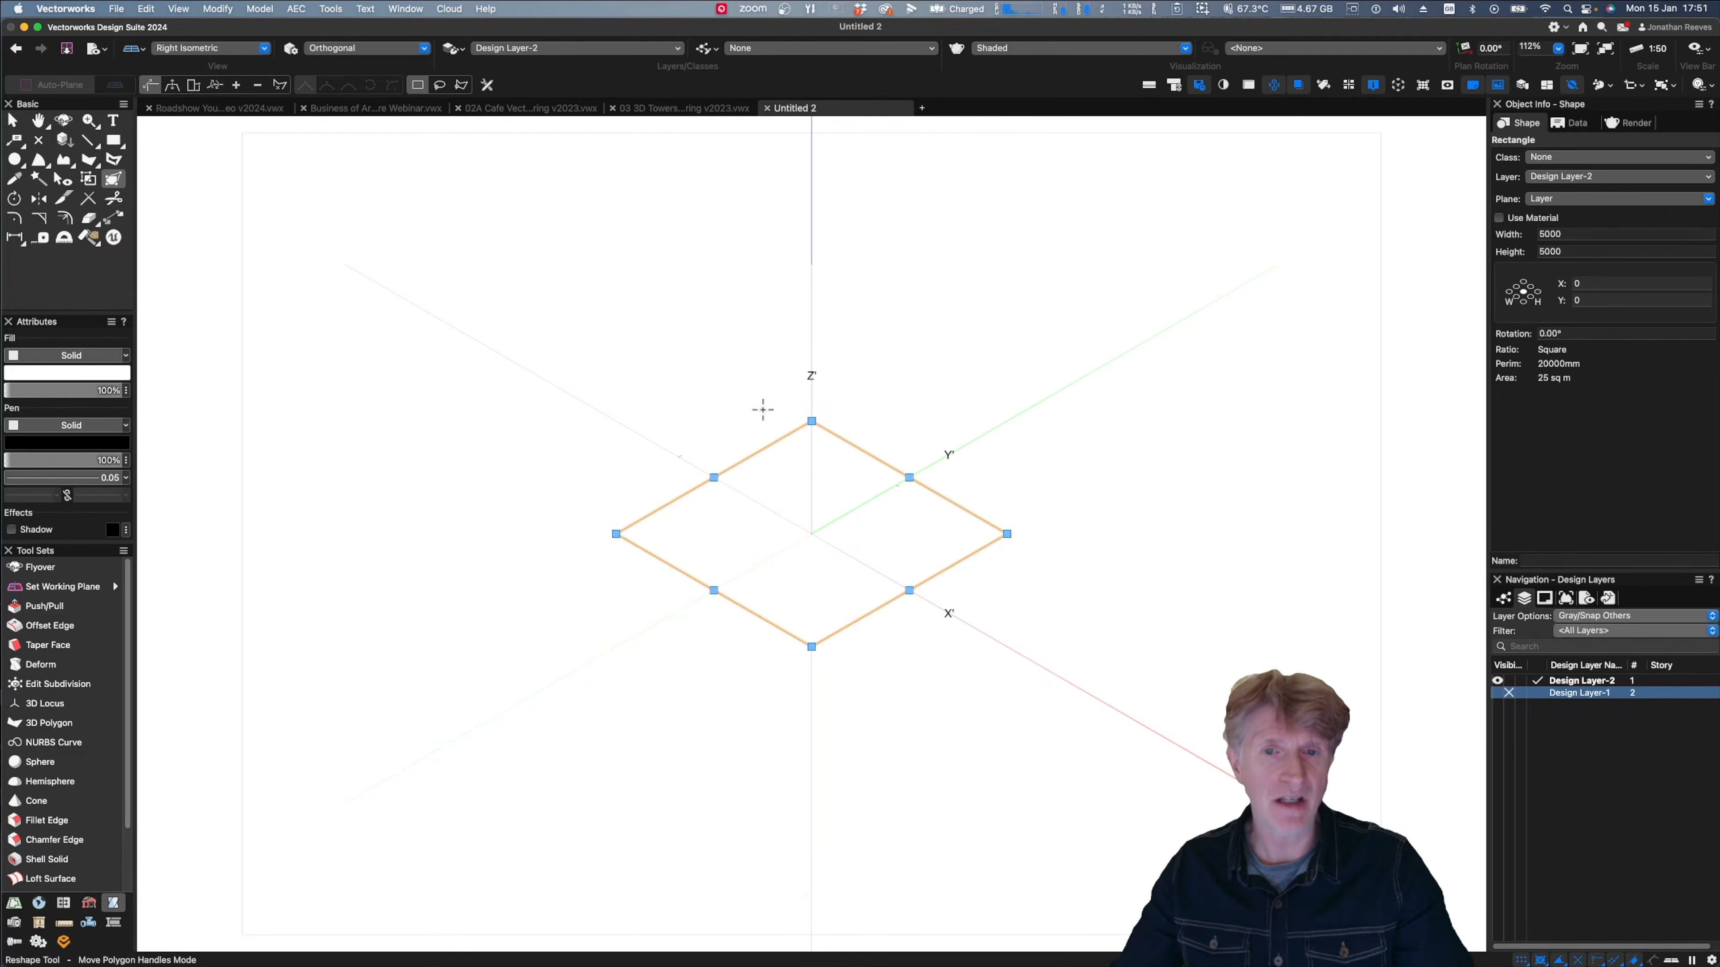
- Turn the rectangle into a NURBS surface with the Create Surface from Curves command
left_click(232, 8)
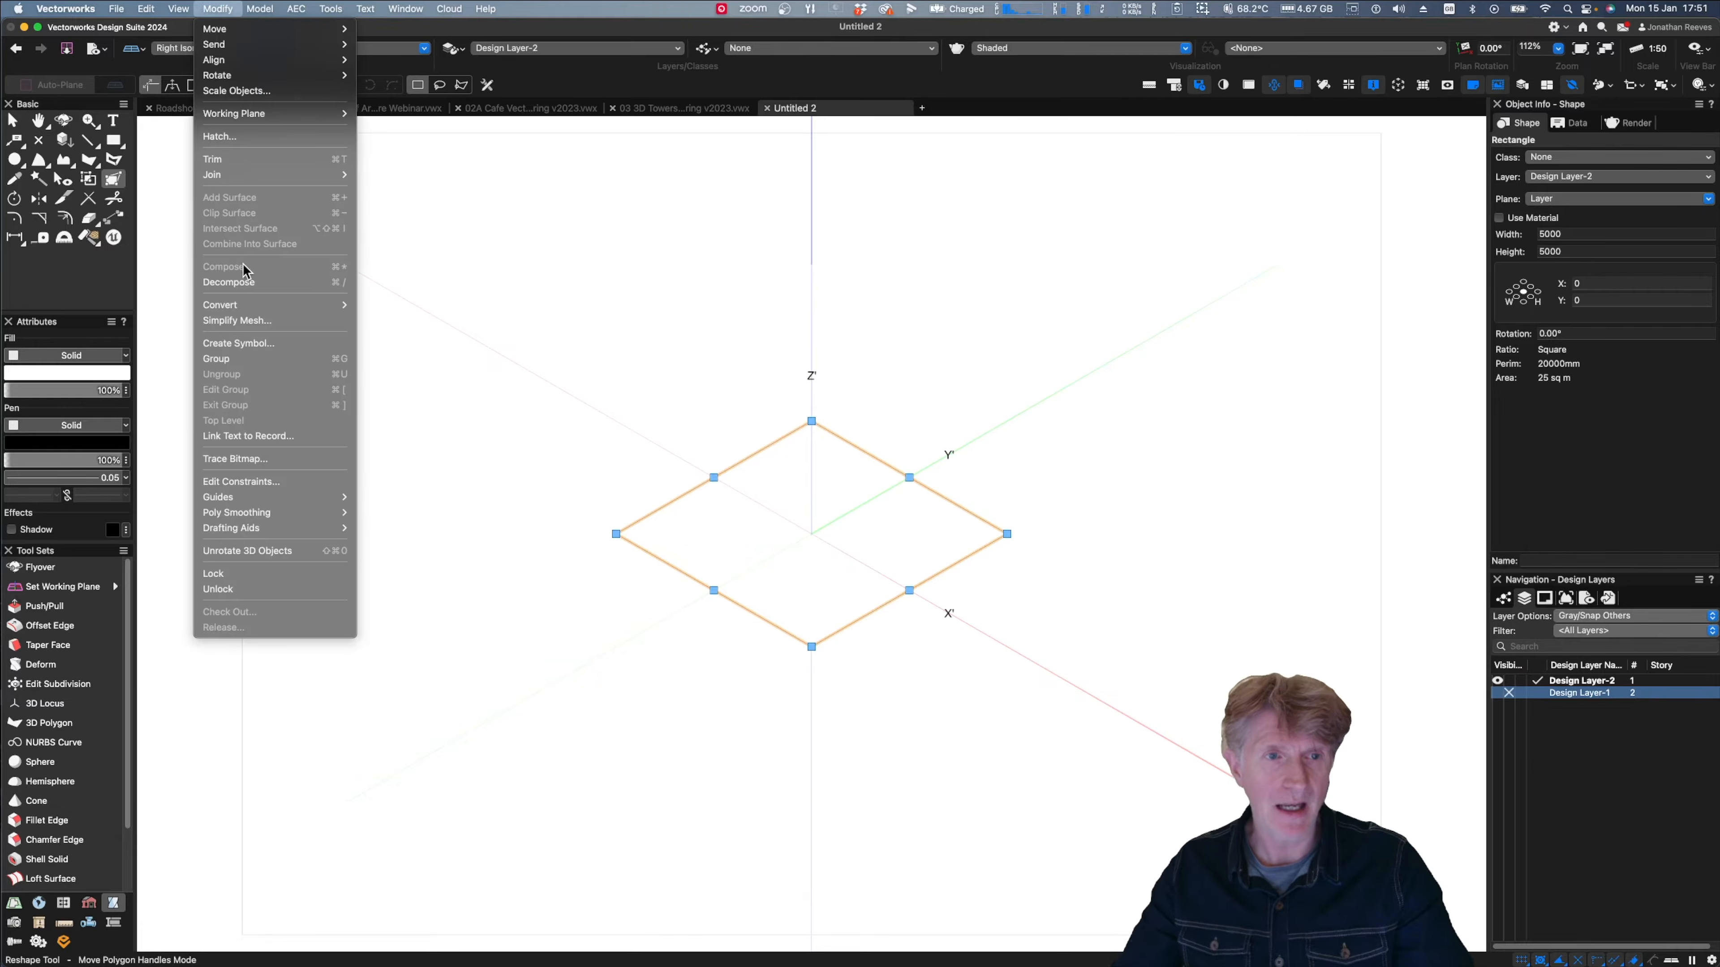
mouse_move(252, 308)
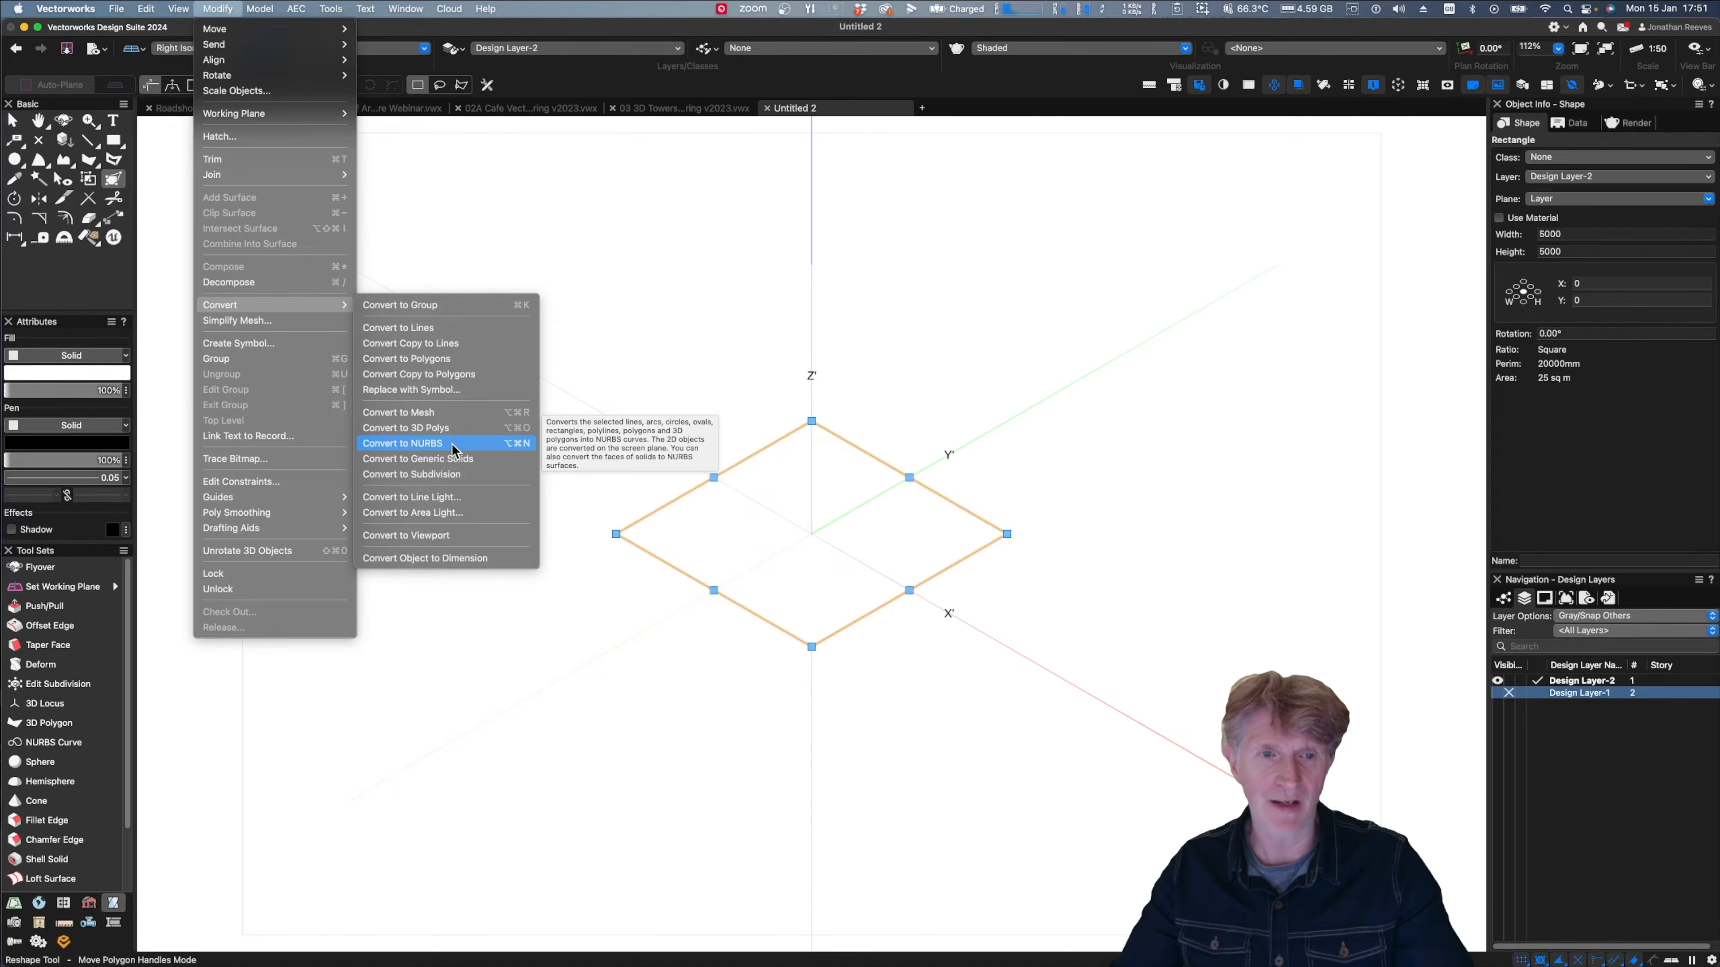
mouse_move(292, 8)
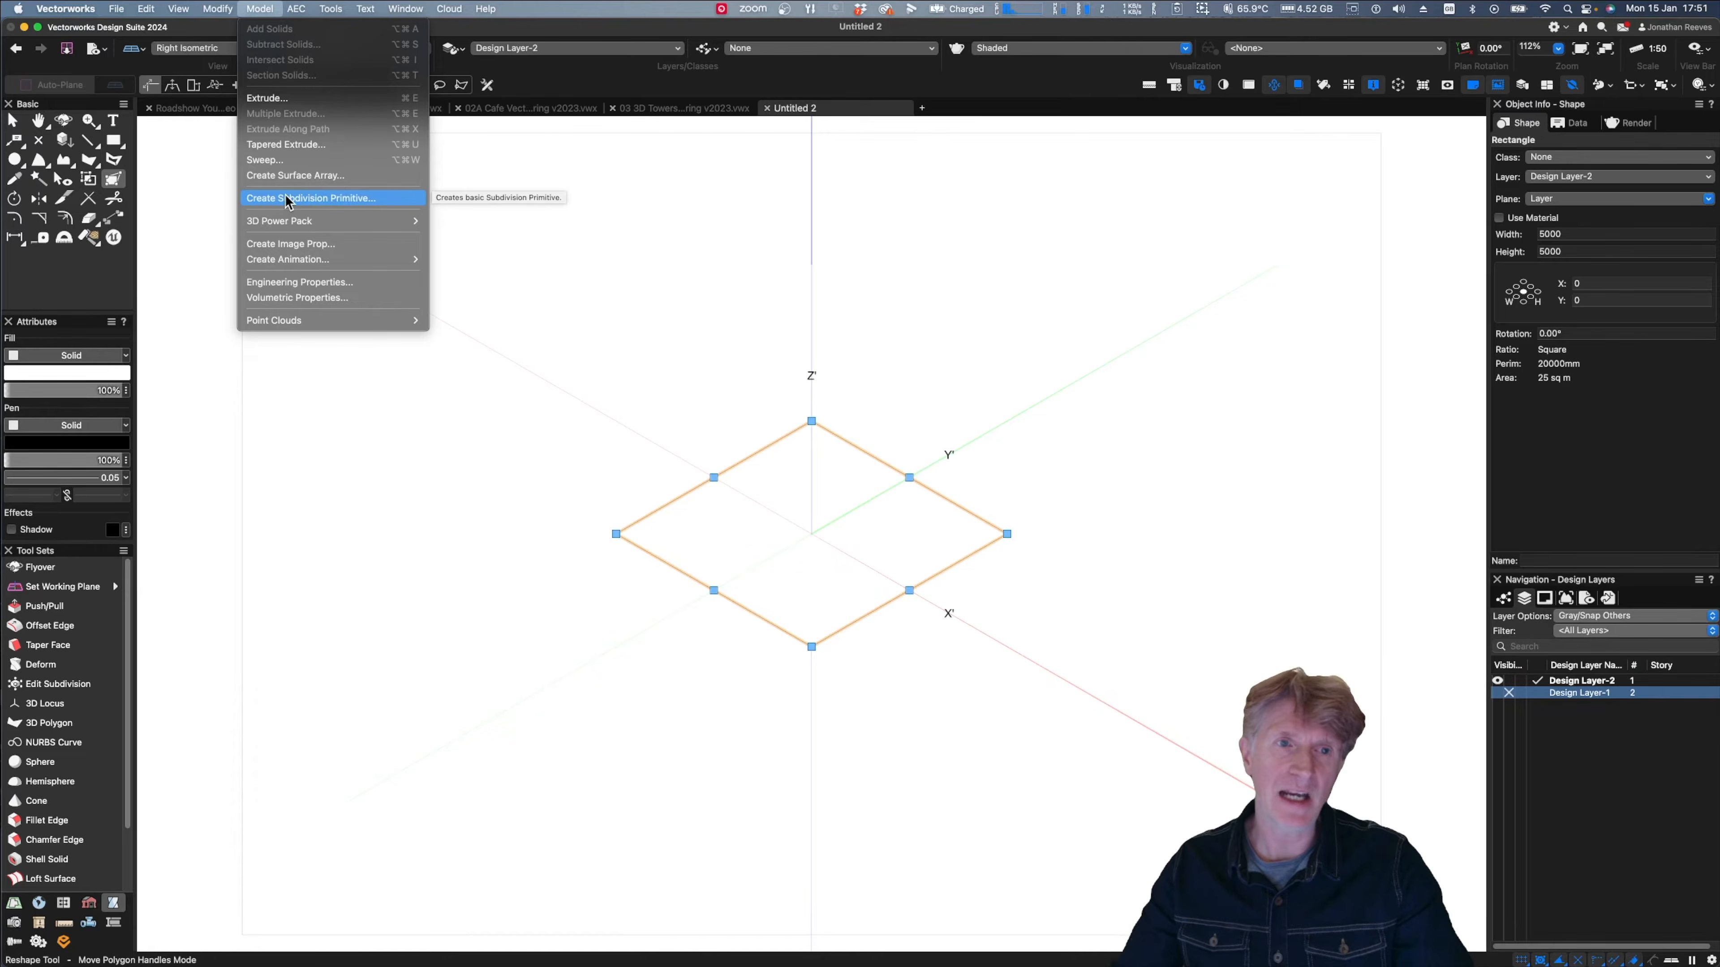
mouse_move(299, 222)
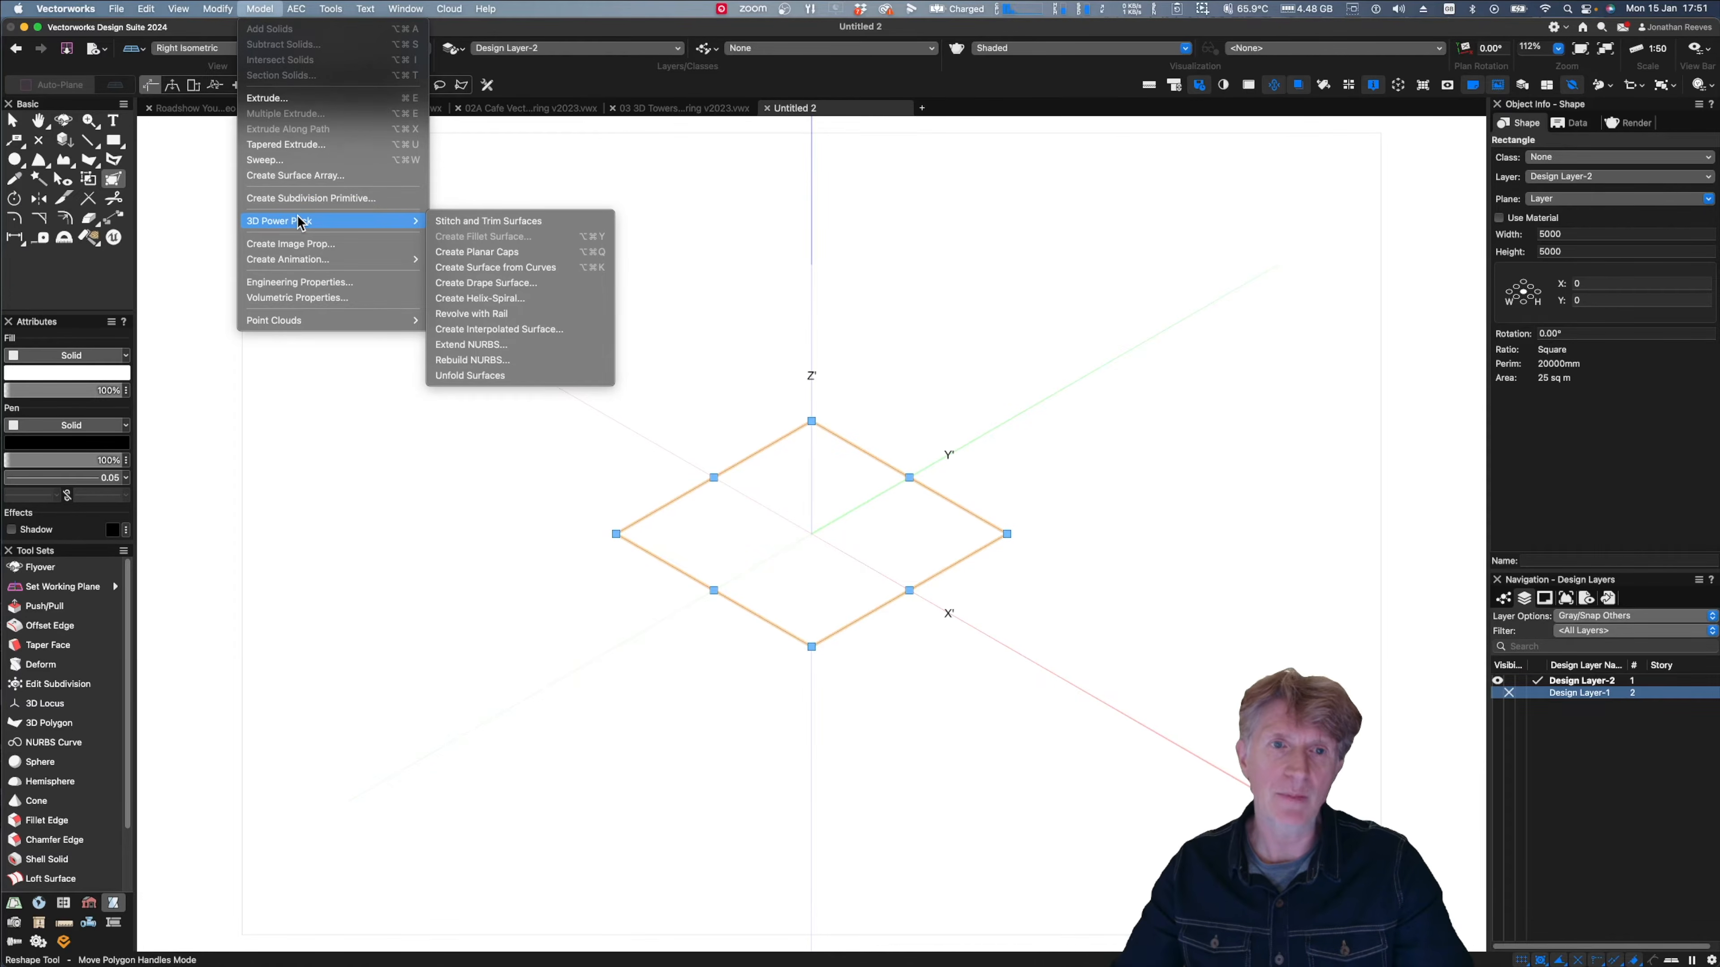
left_click(482, 269)
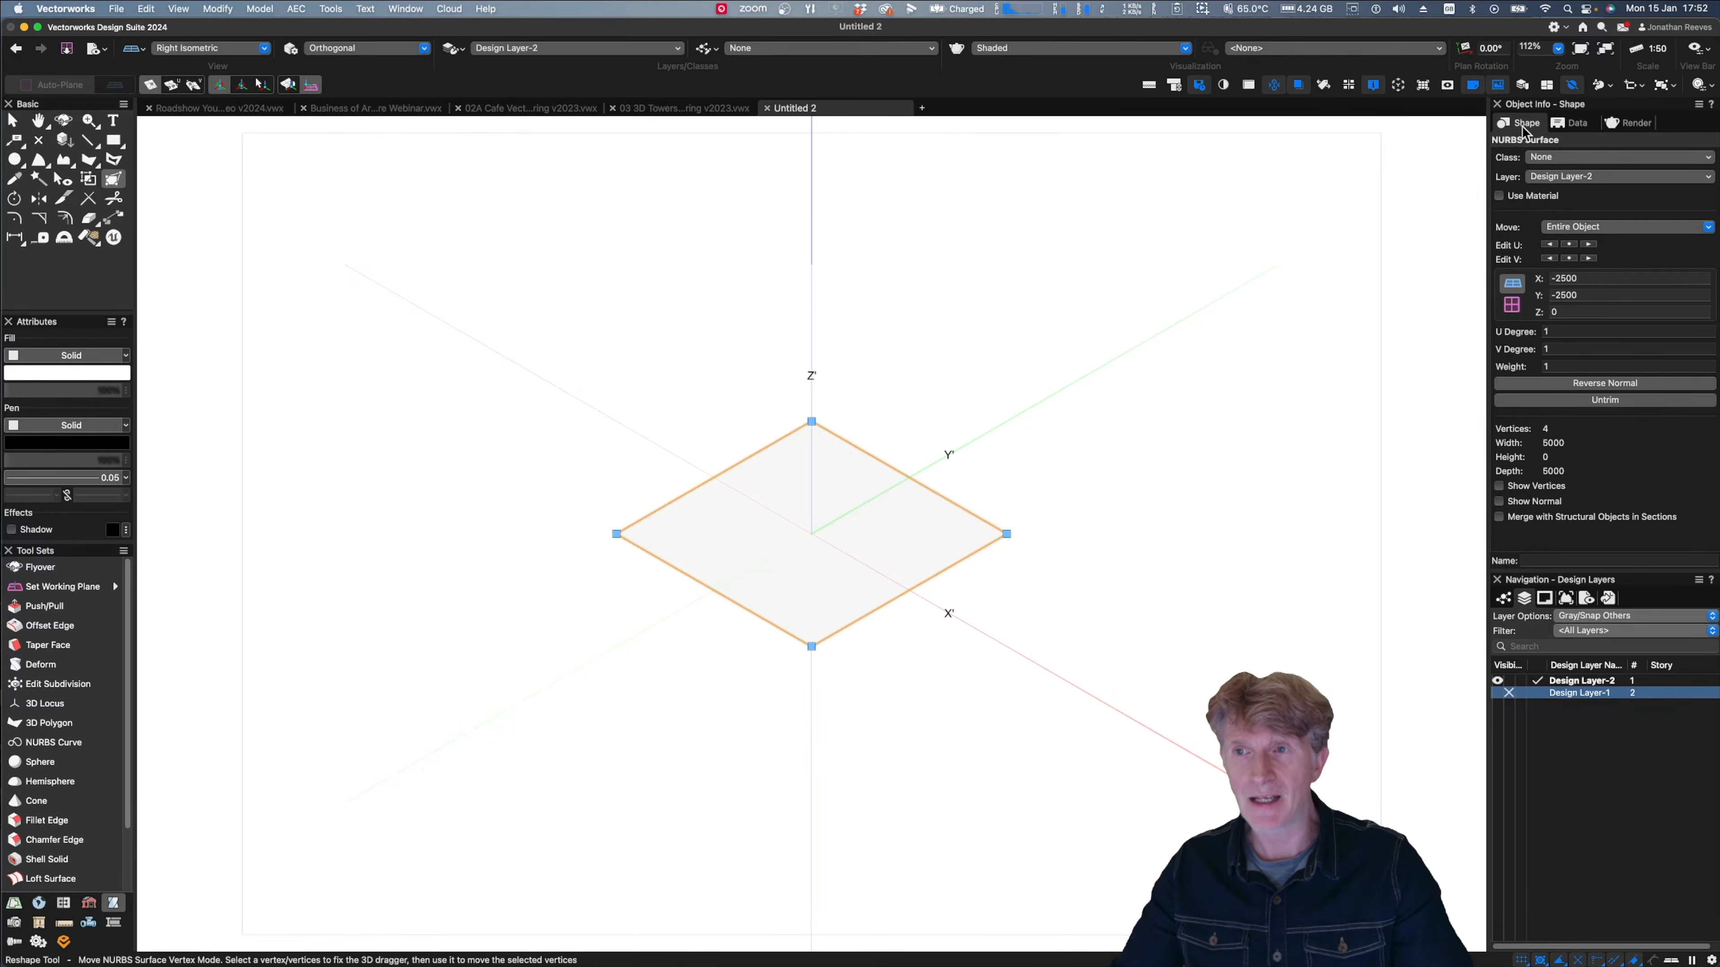
- Set the NURBS surface's U degree, V degree and weight to 3
double_click(1554, 330)
type("3")
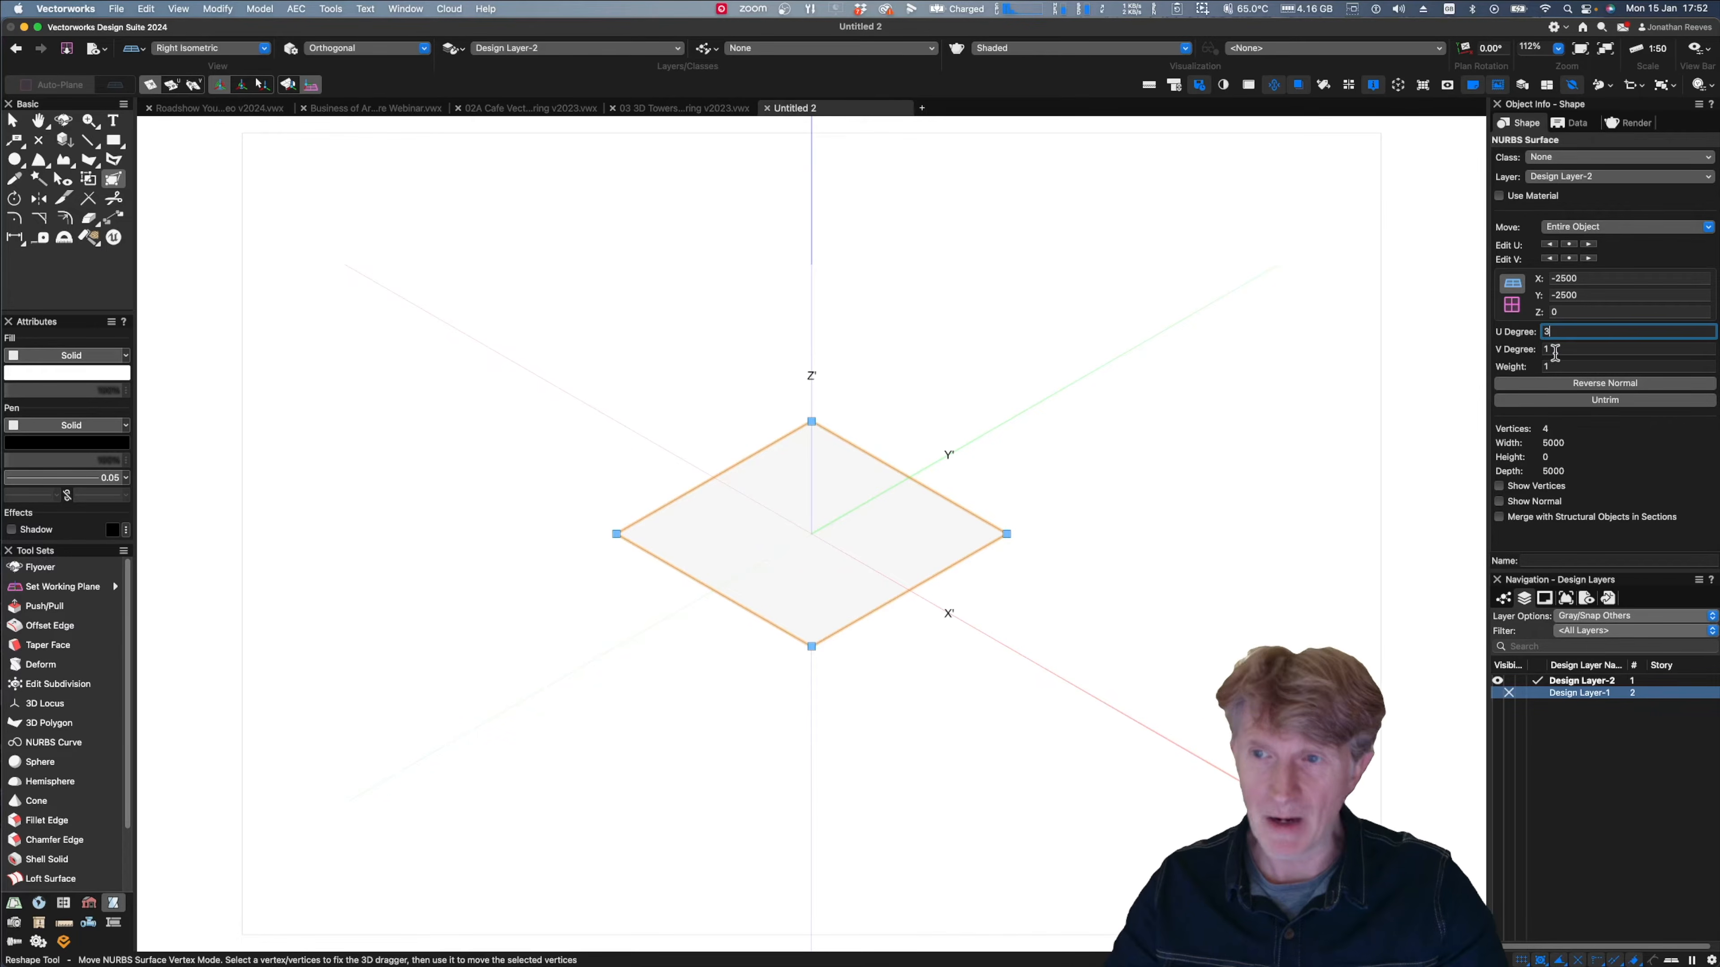
left_click_drag(1556, 352, 1511, 372)
type("33")
left_click(1568, 335)
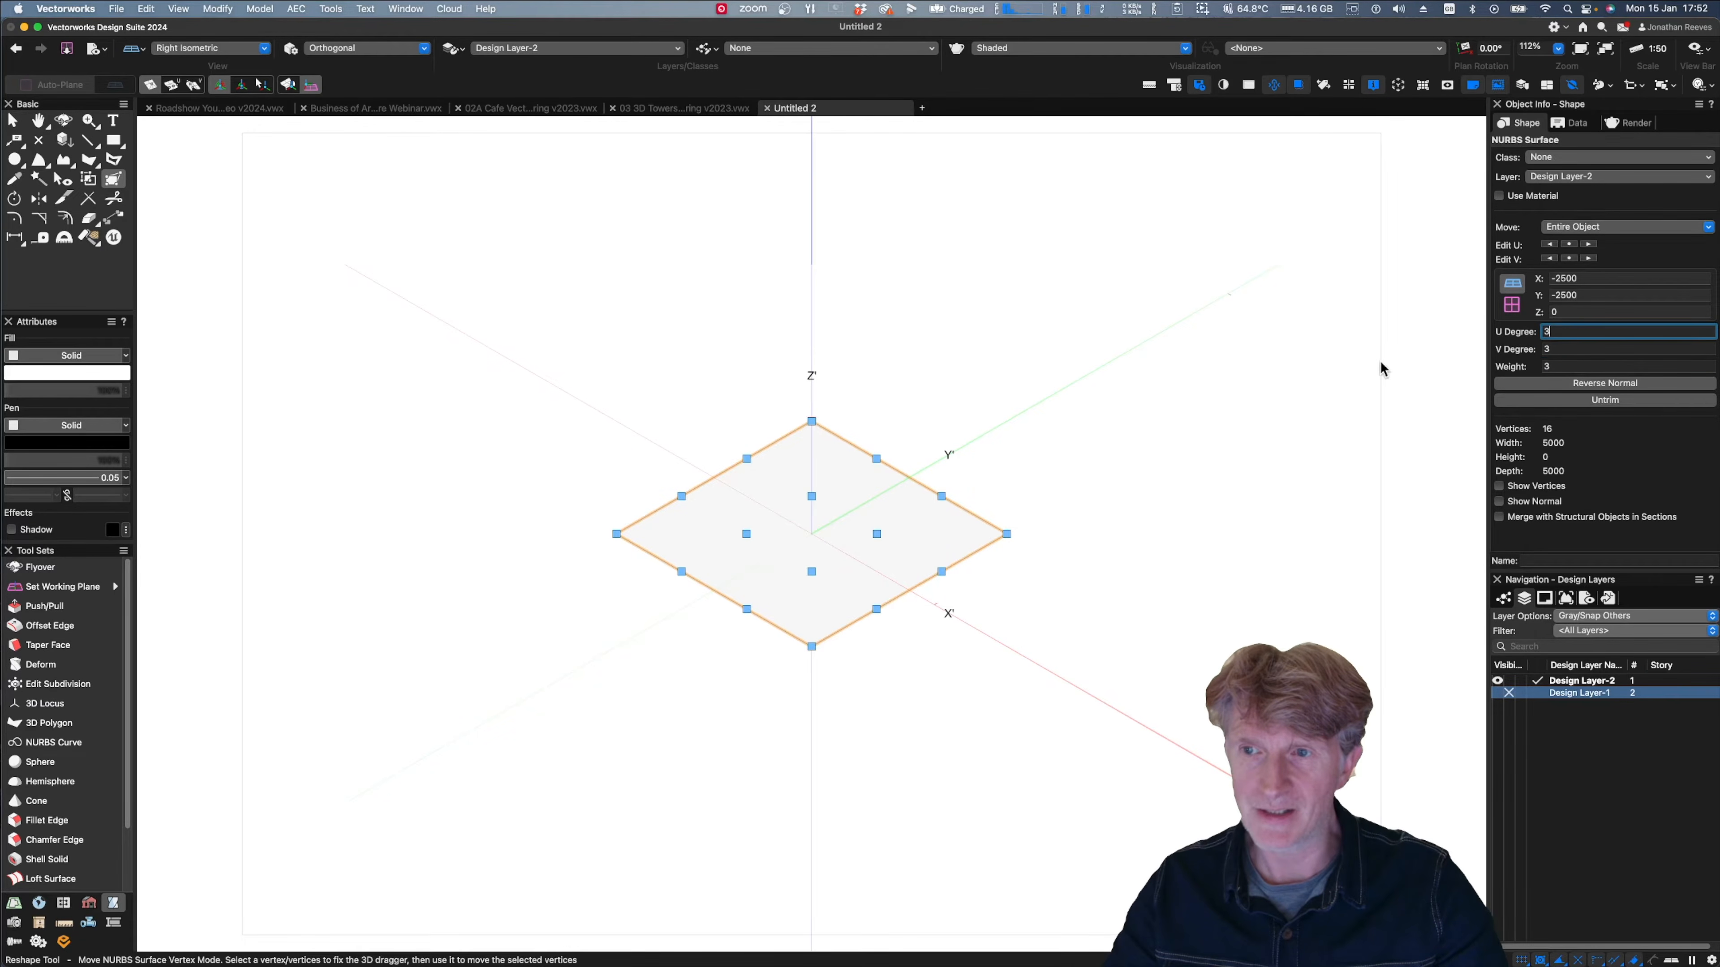
type("50")
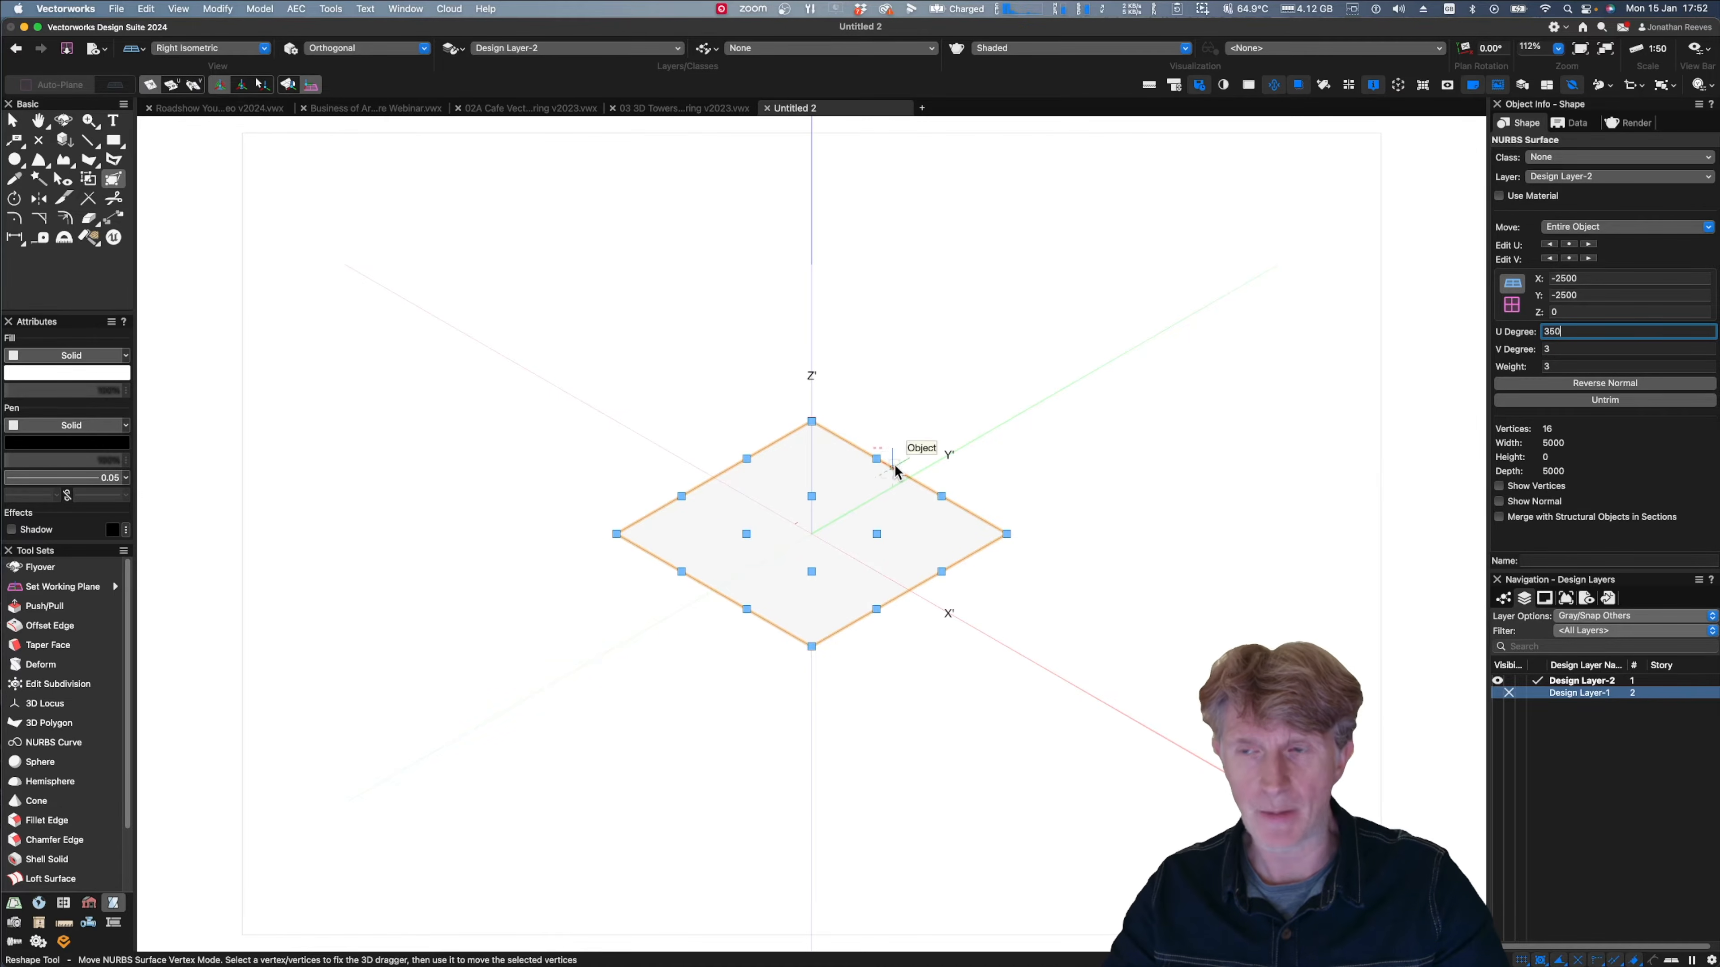
left_click_drag(1572, 331, 1520, 332)
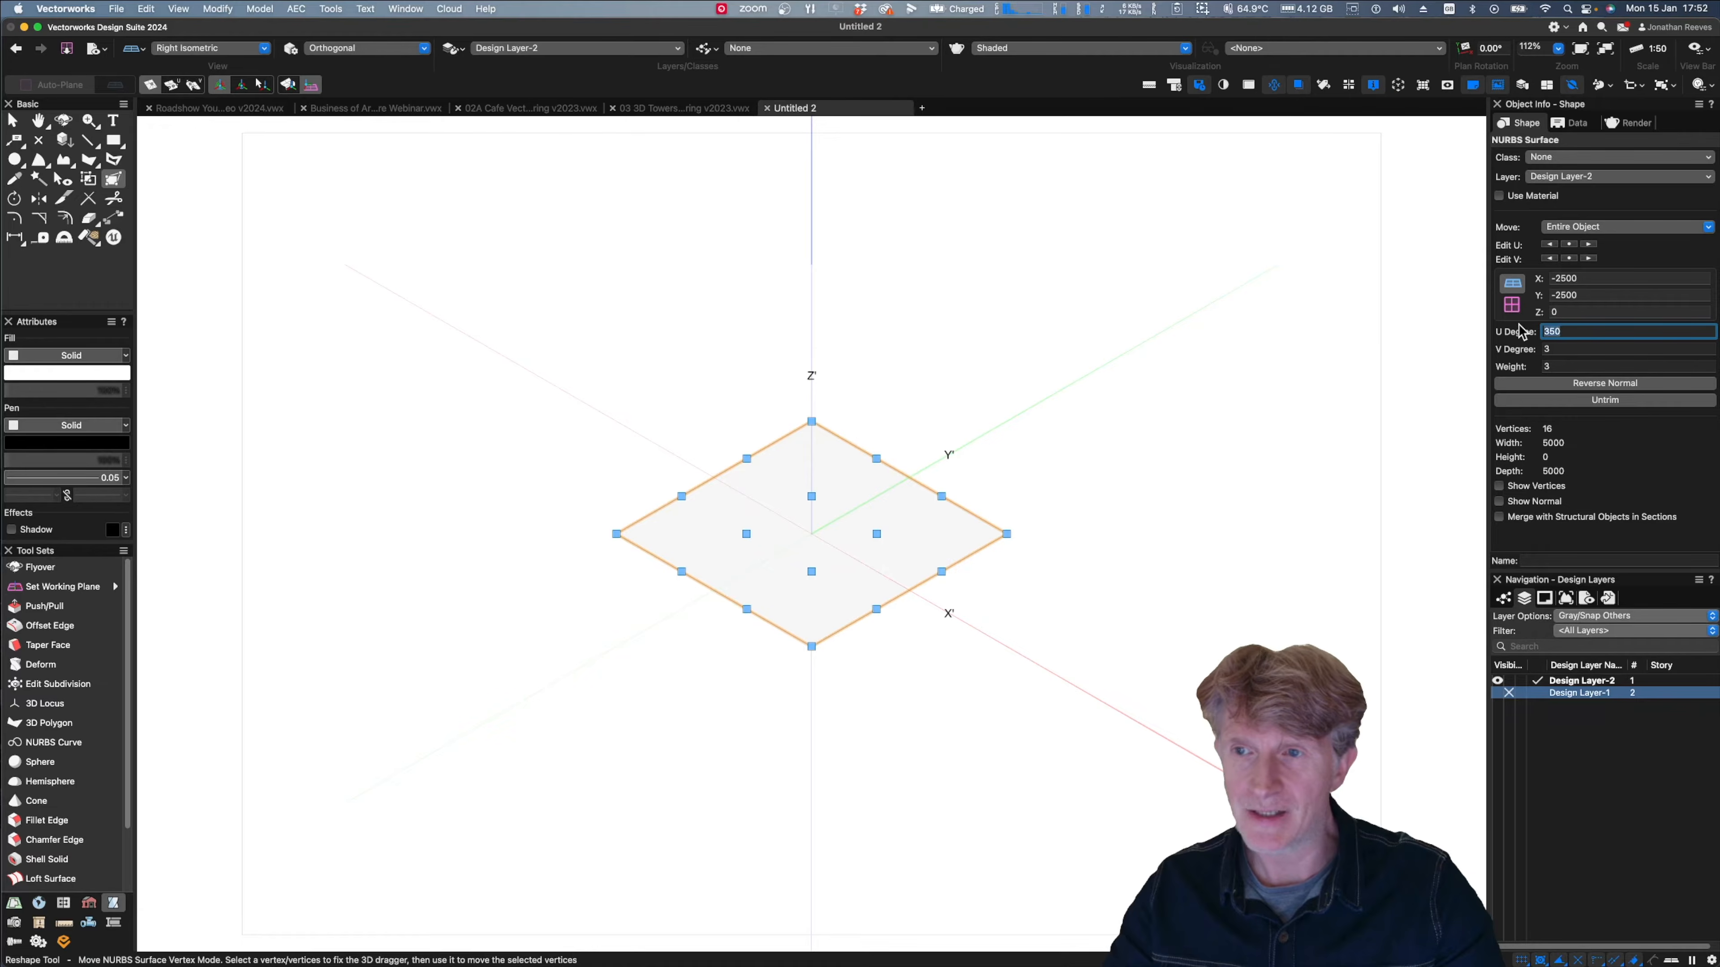
left_click(833, 414)
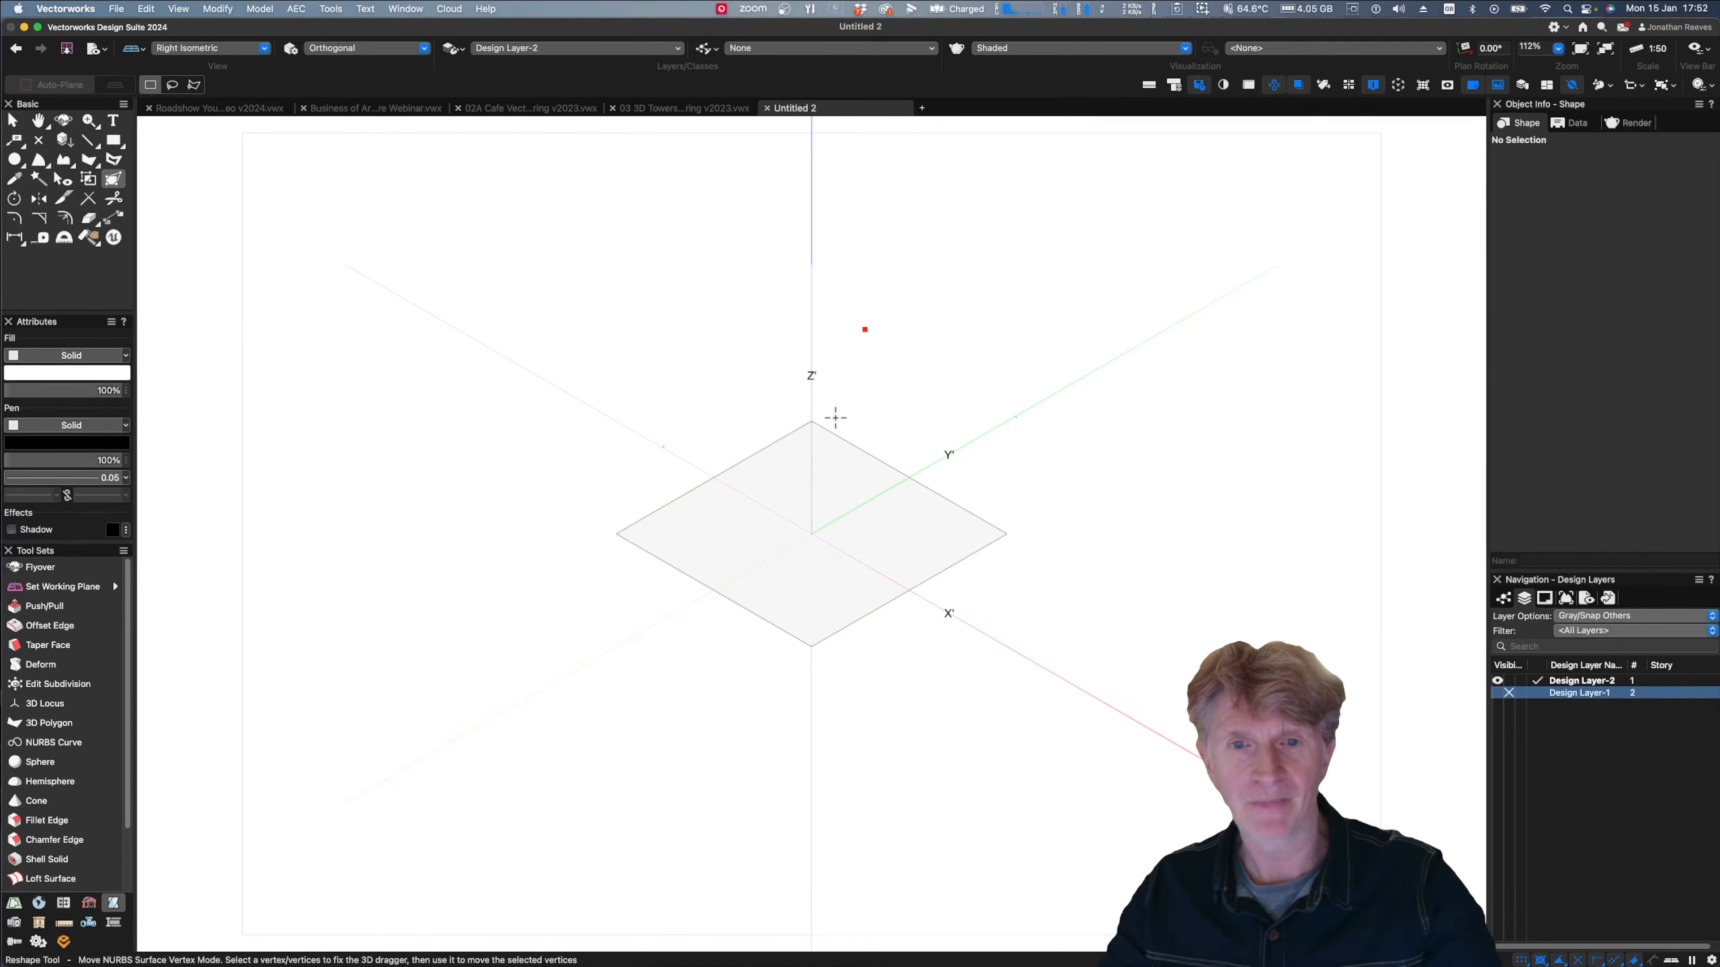
- Raise the rear corner vertex of the NURBS surface by 1 m along the Z direction
left_click(810, 441)
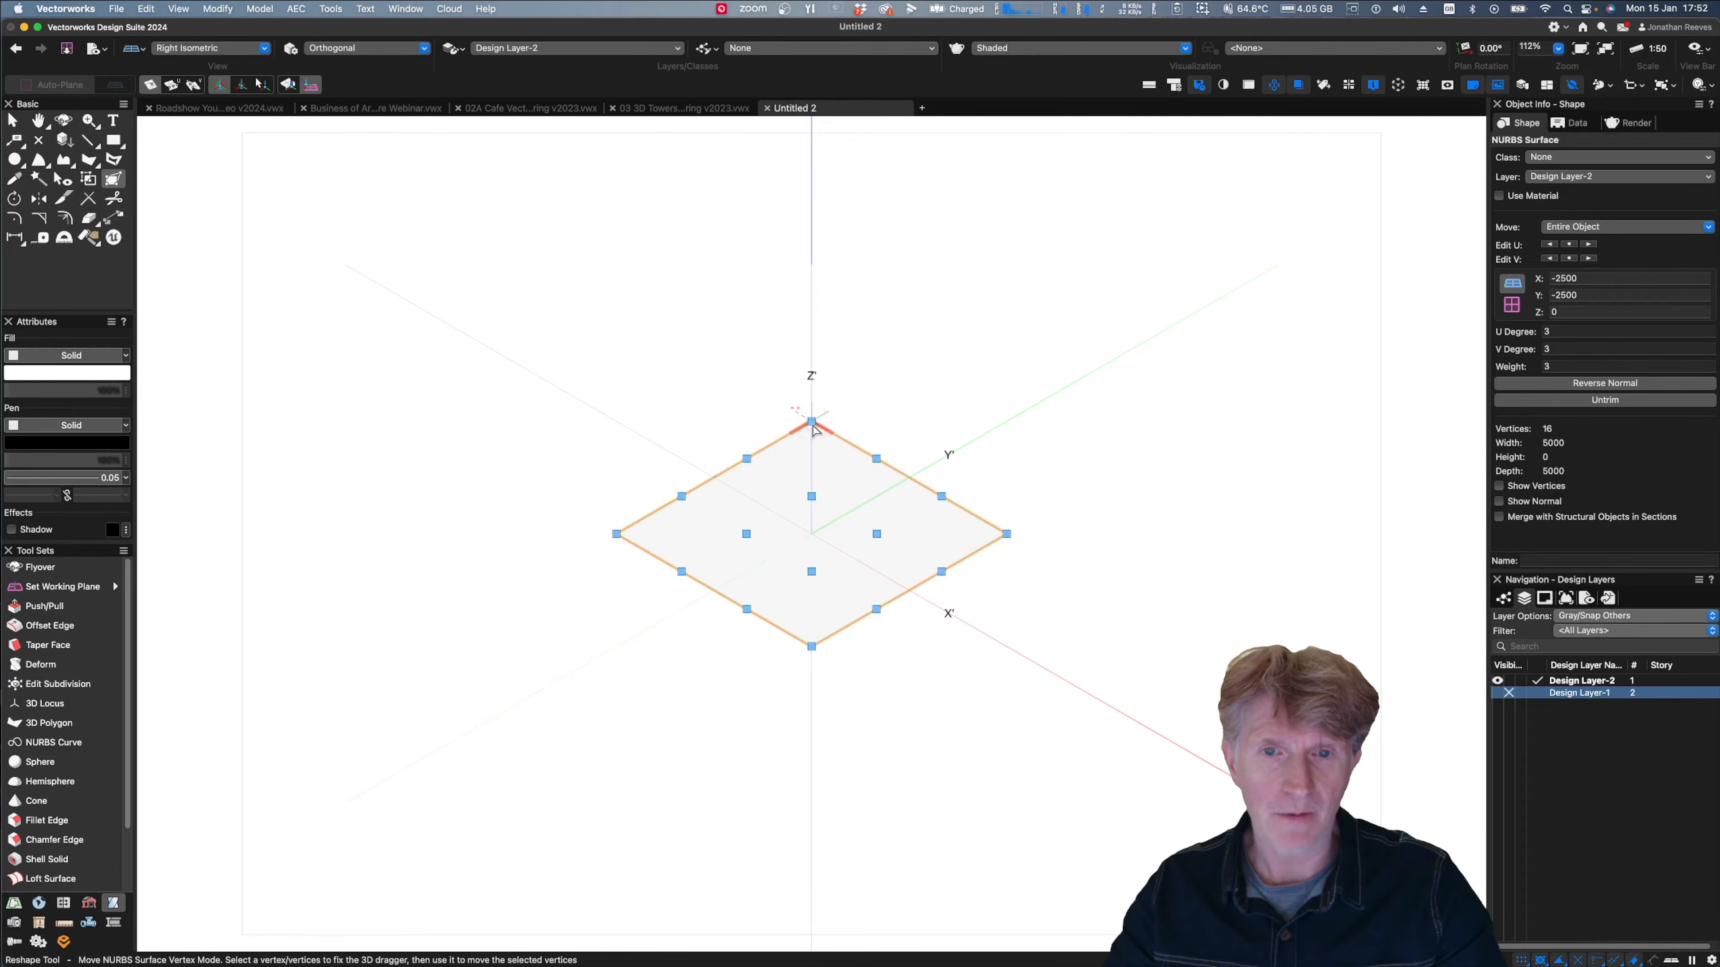
left_click(812, 422)
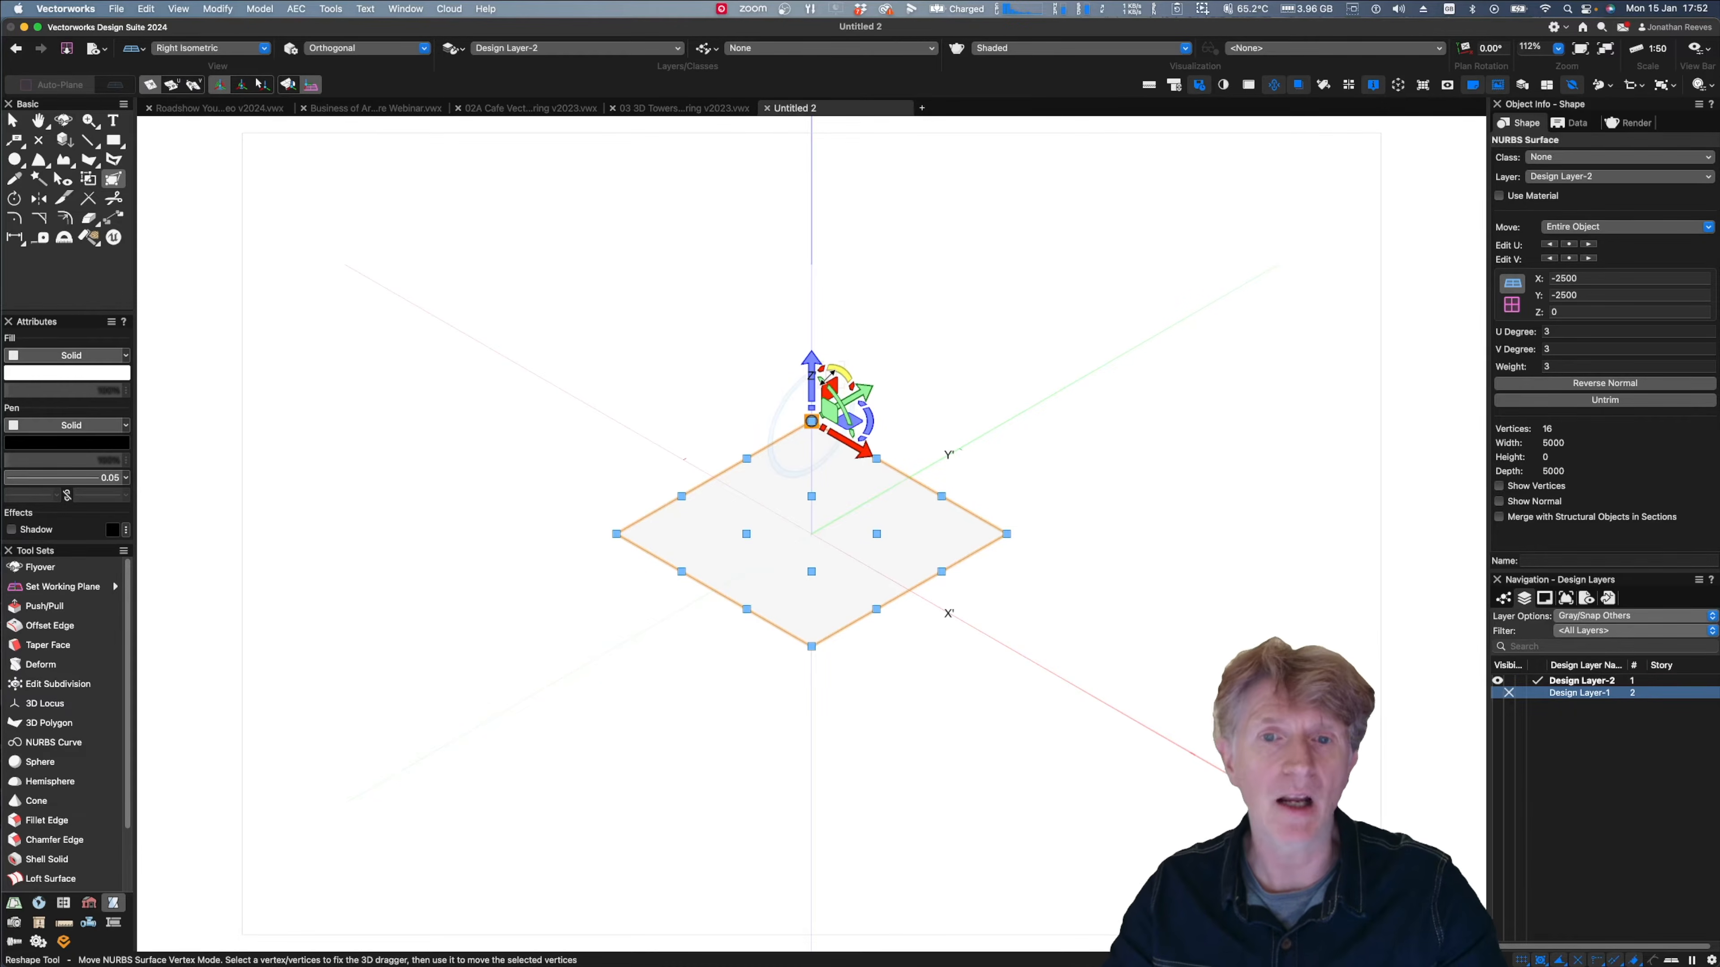
scroll(828, 389, "up", 3)
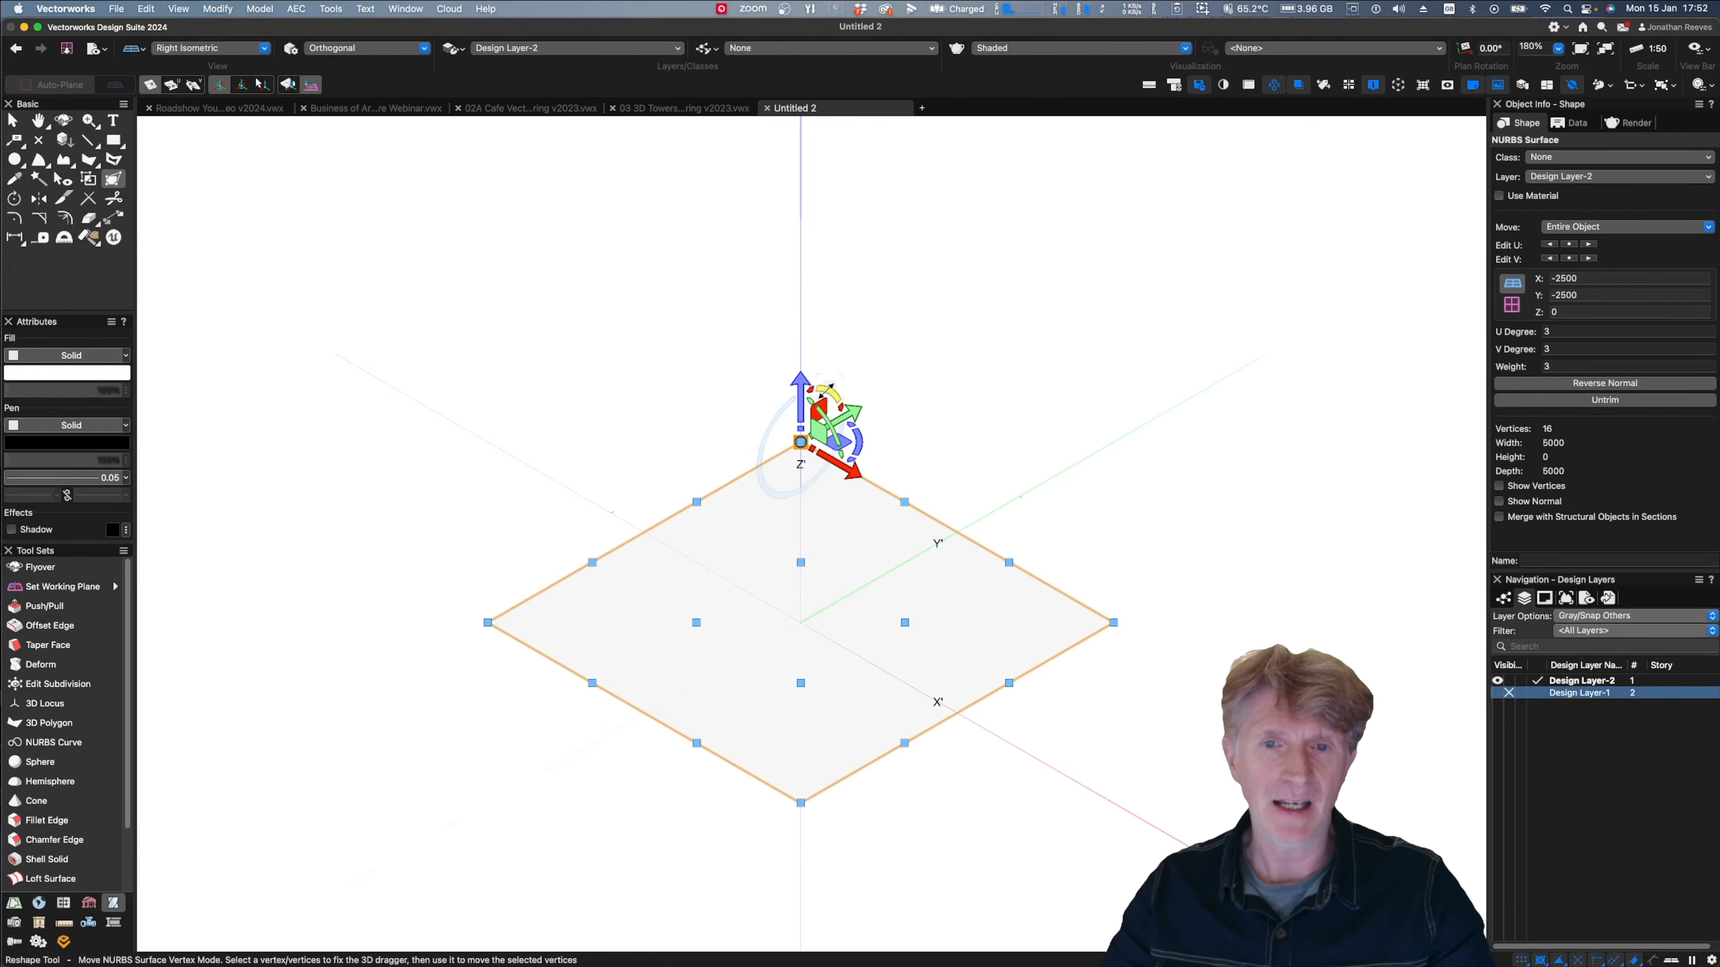
scroll(830, 386, "down", 5)
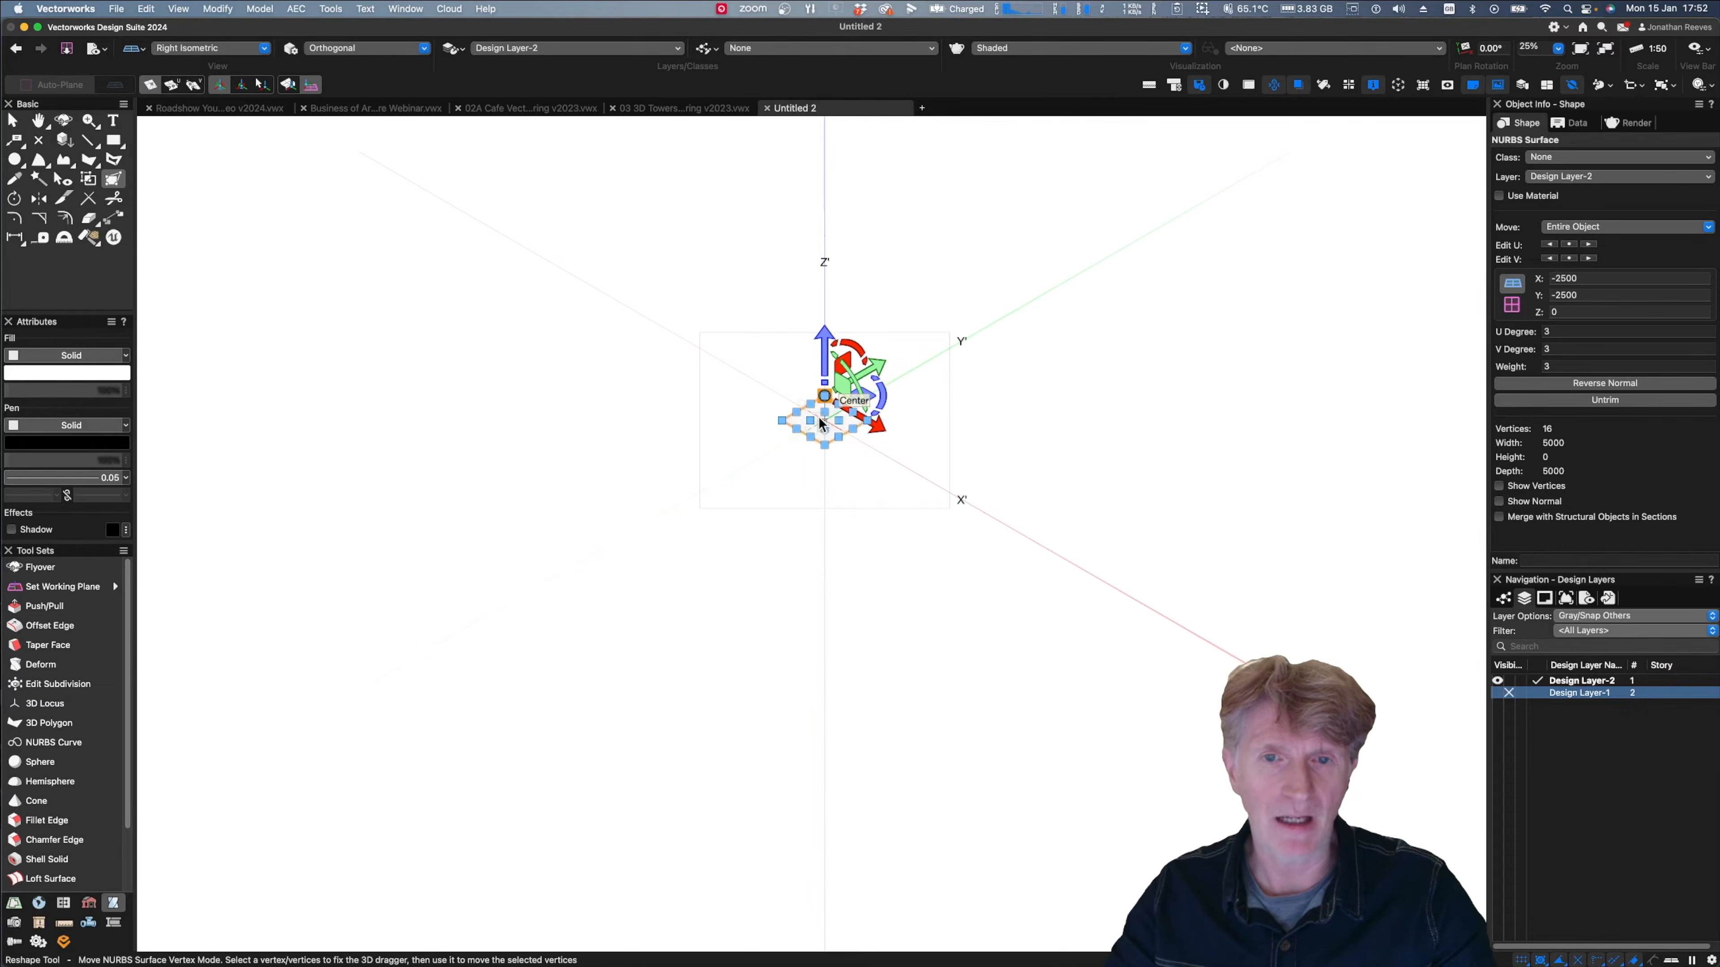
scroll(836, 366, "up", 5)
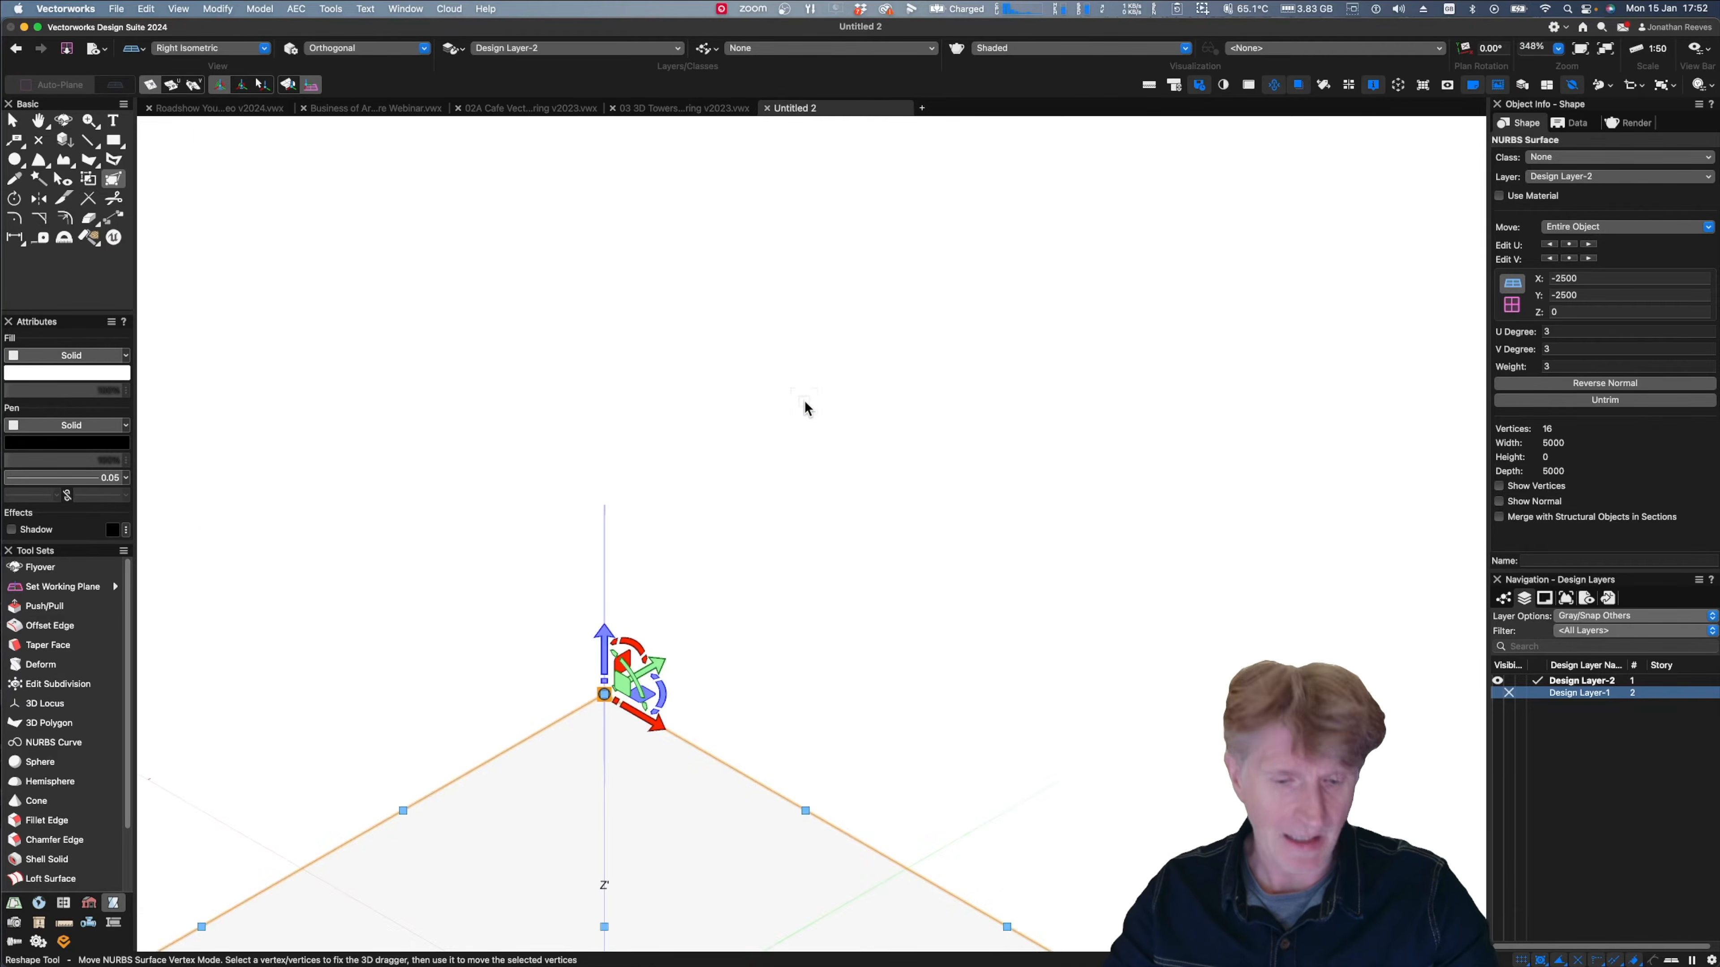
key("super+6")
middle_click_drag(840, 339, 827, 523)
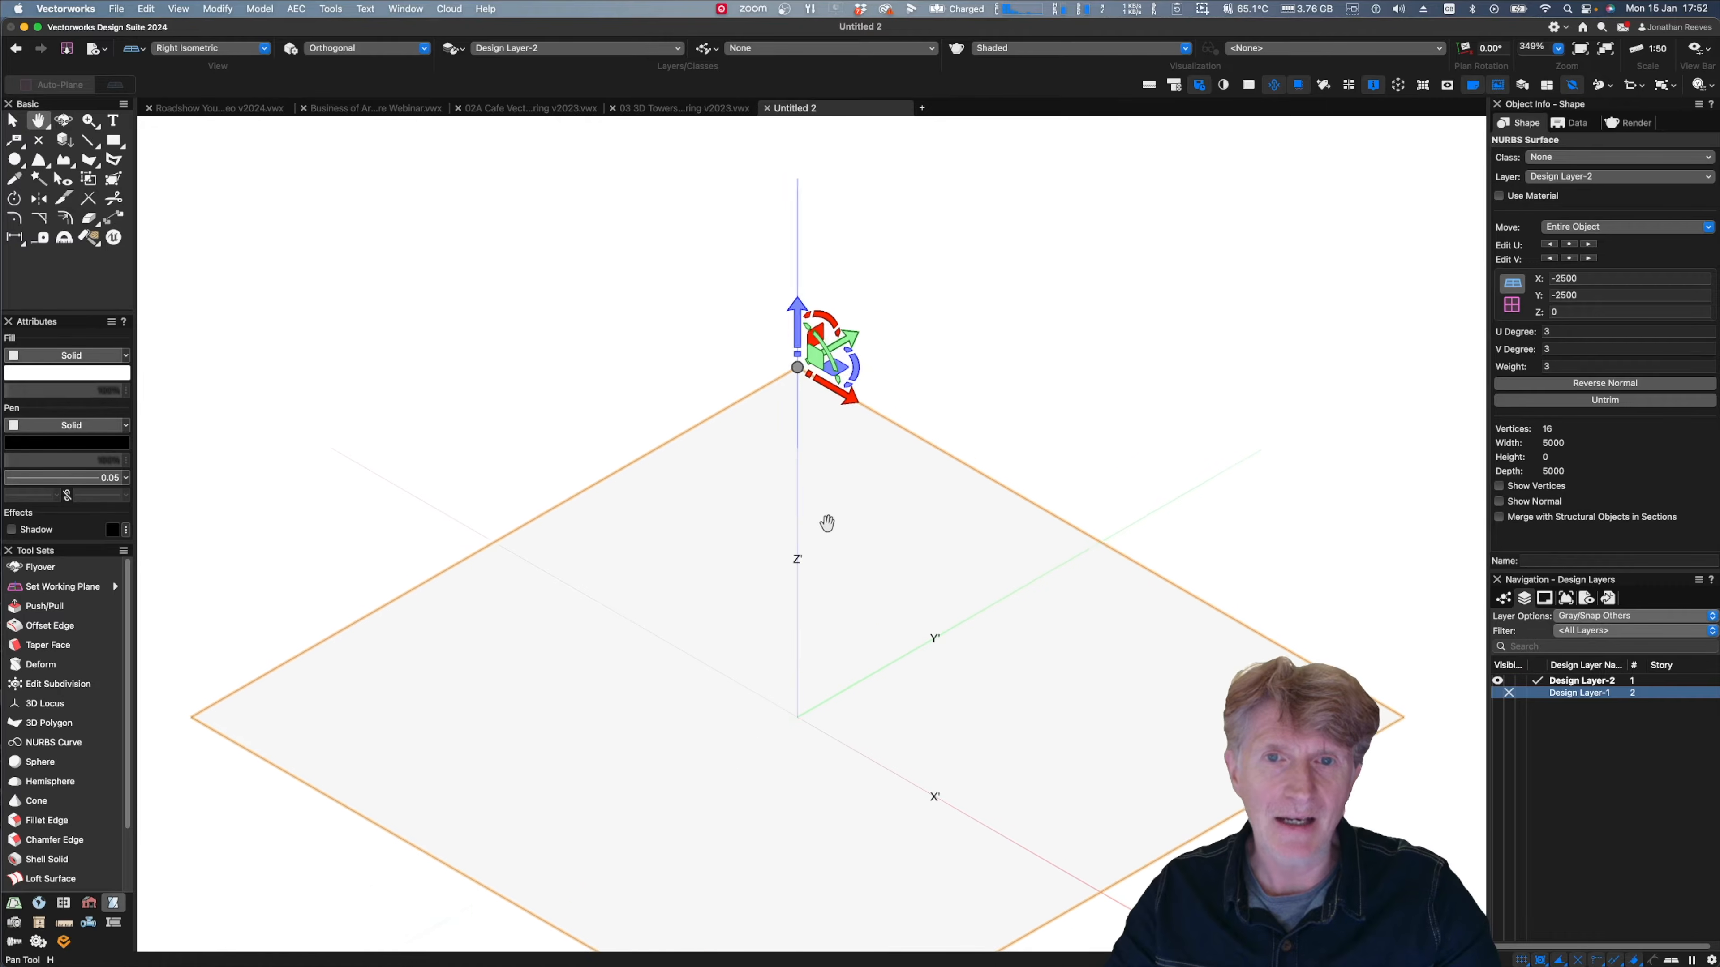
key("shift+r")
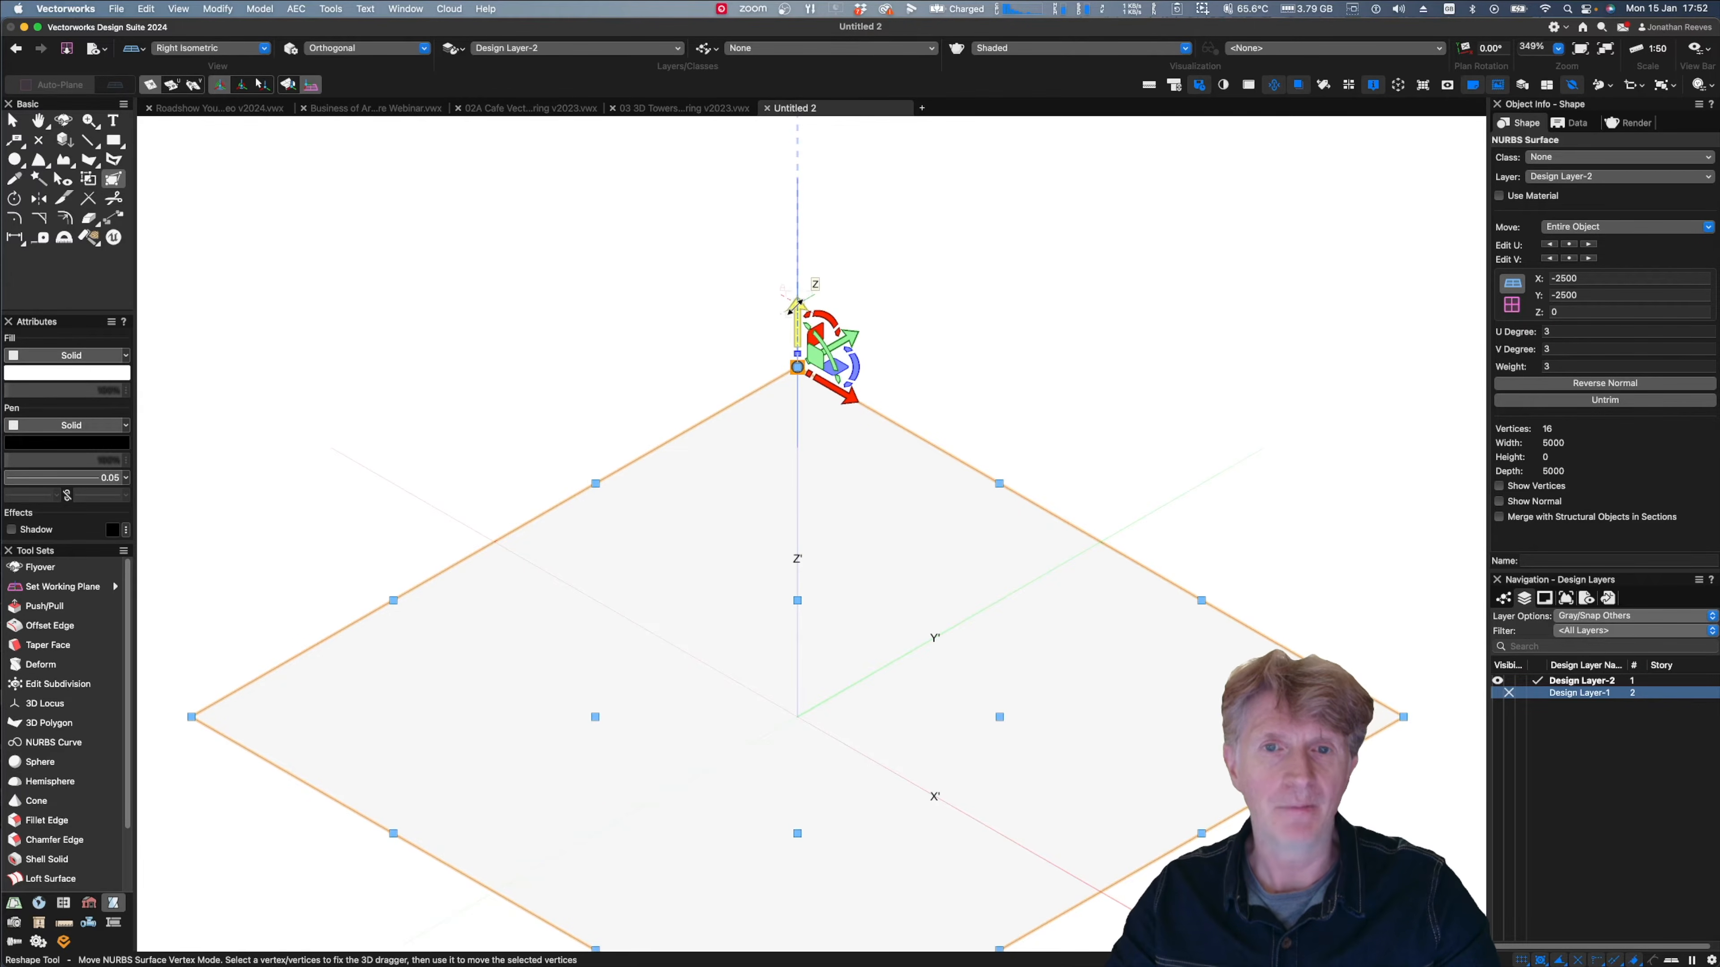
left_click_drag(791, 308, 780, 206)
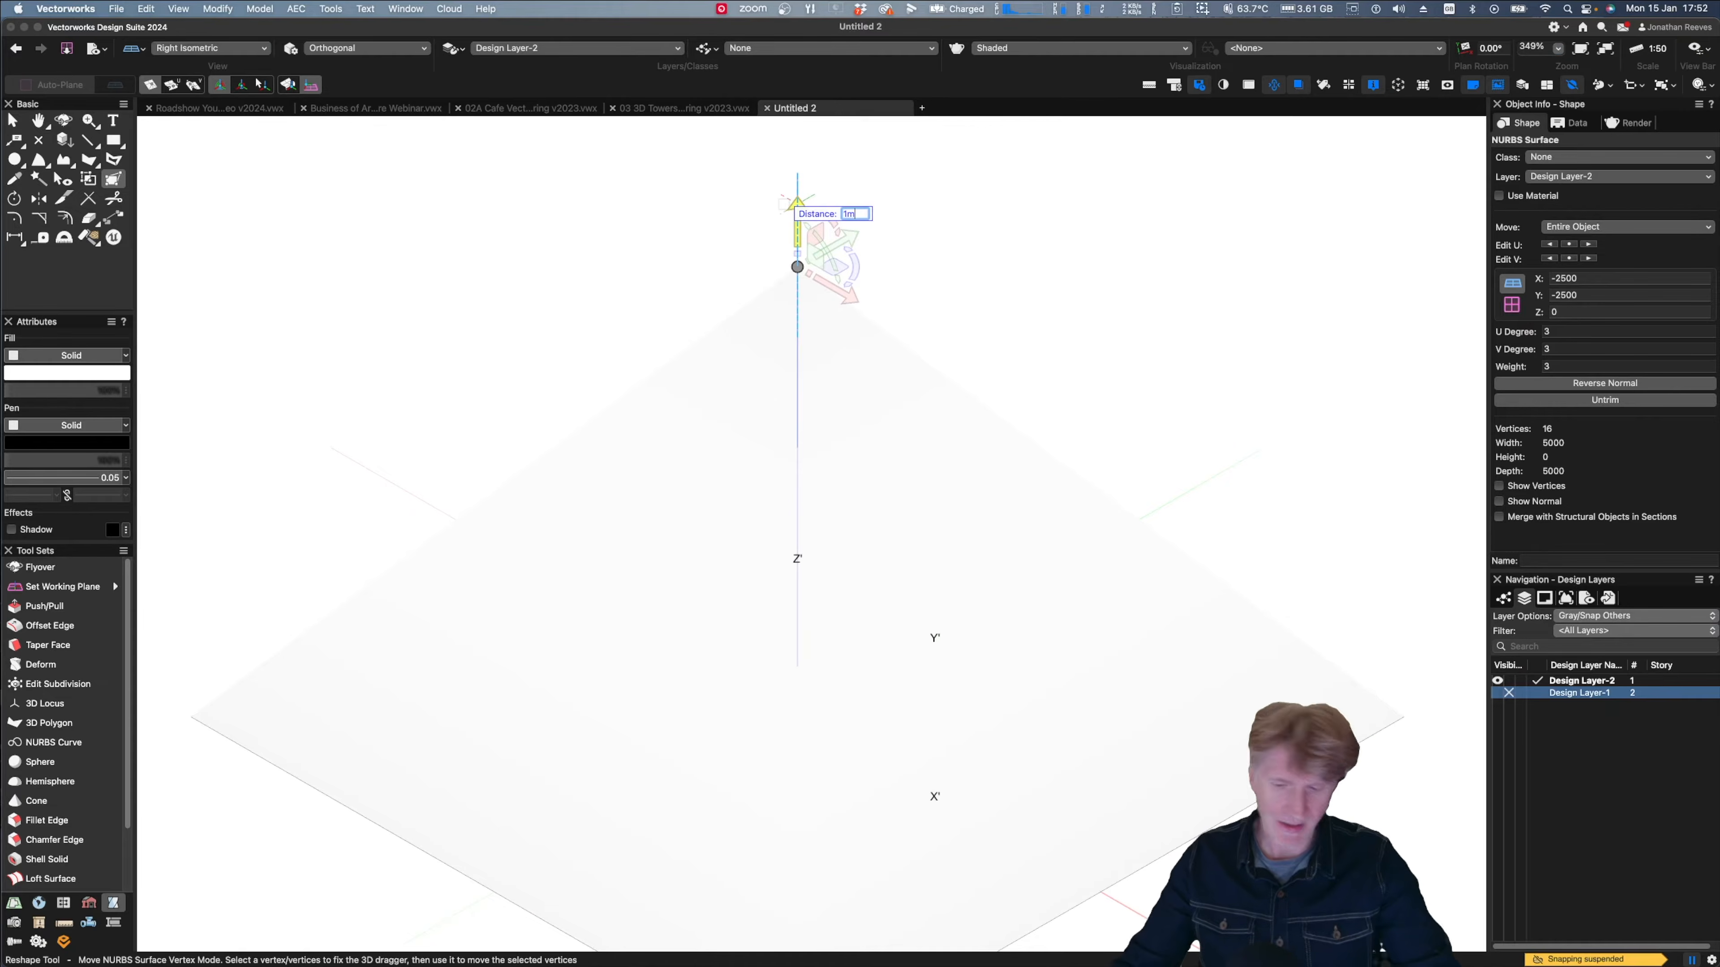
key("Return")
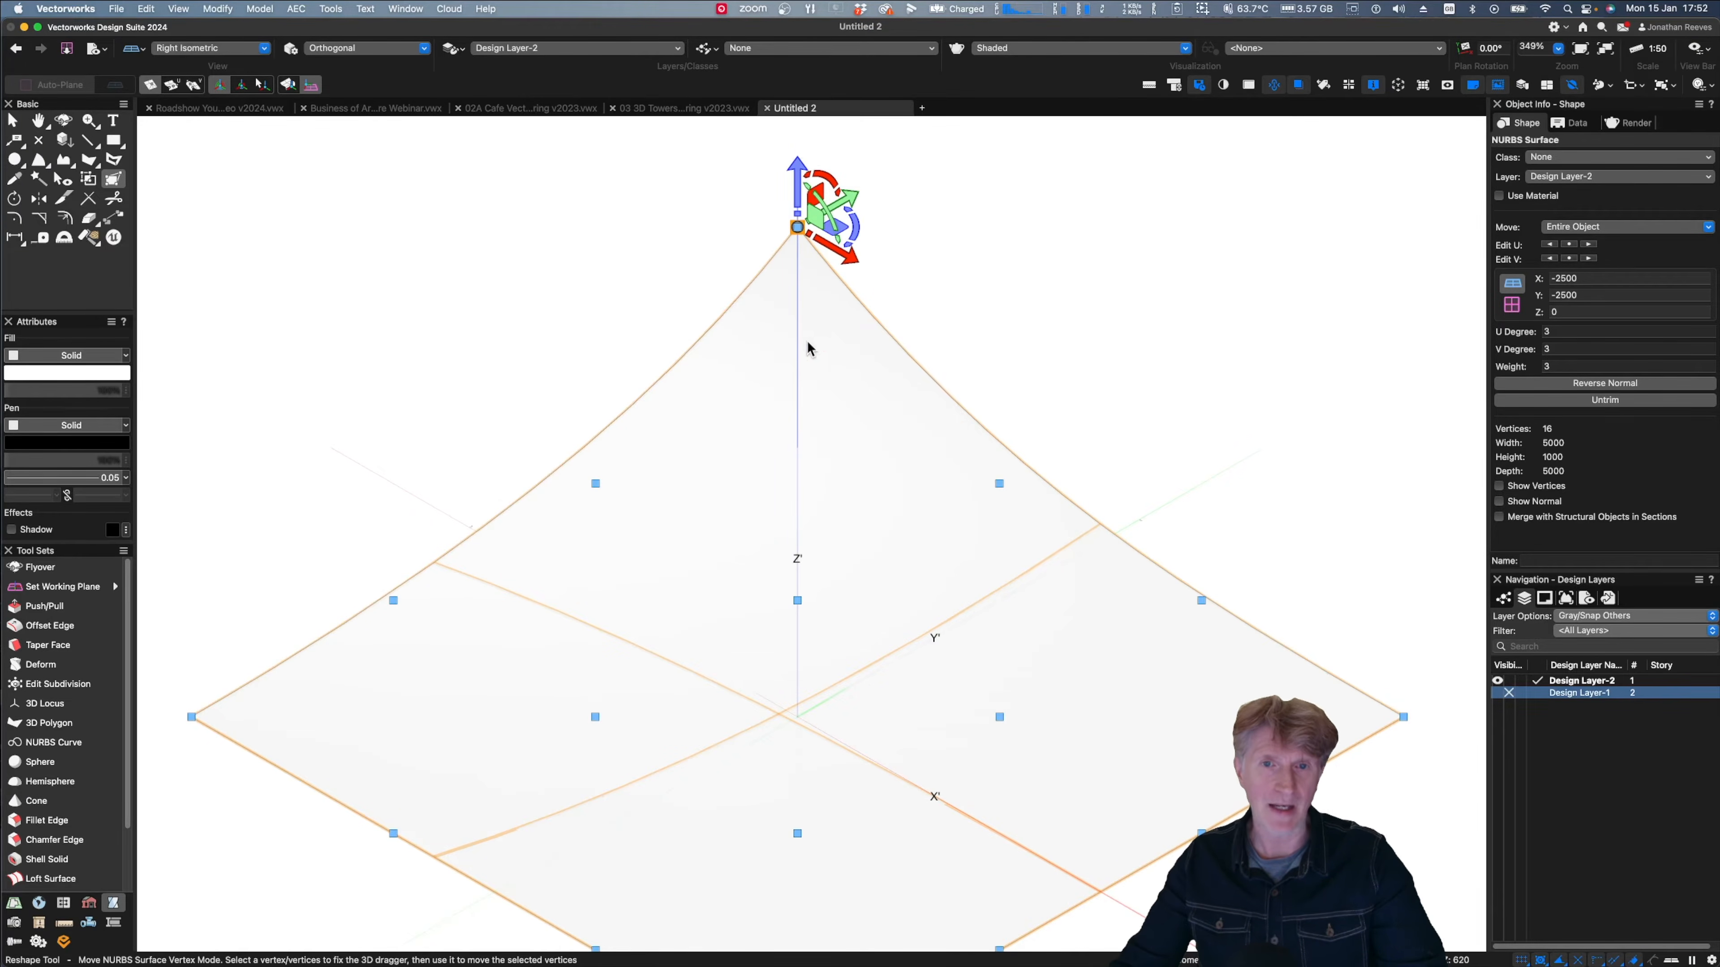
- Raise the front corner vertex of the NURBS surface by 1000 mm along Z and deselect the surface
scroll(812, 341, "down", 3)
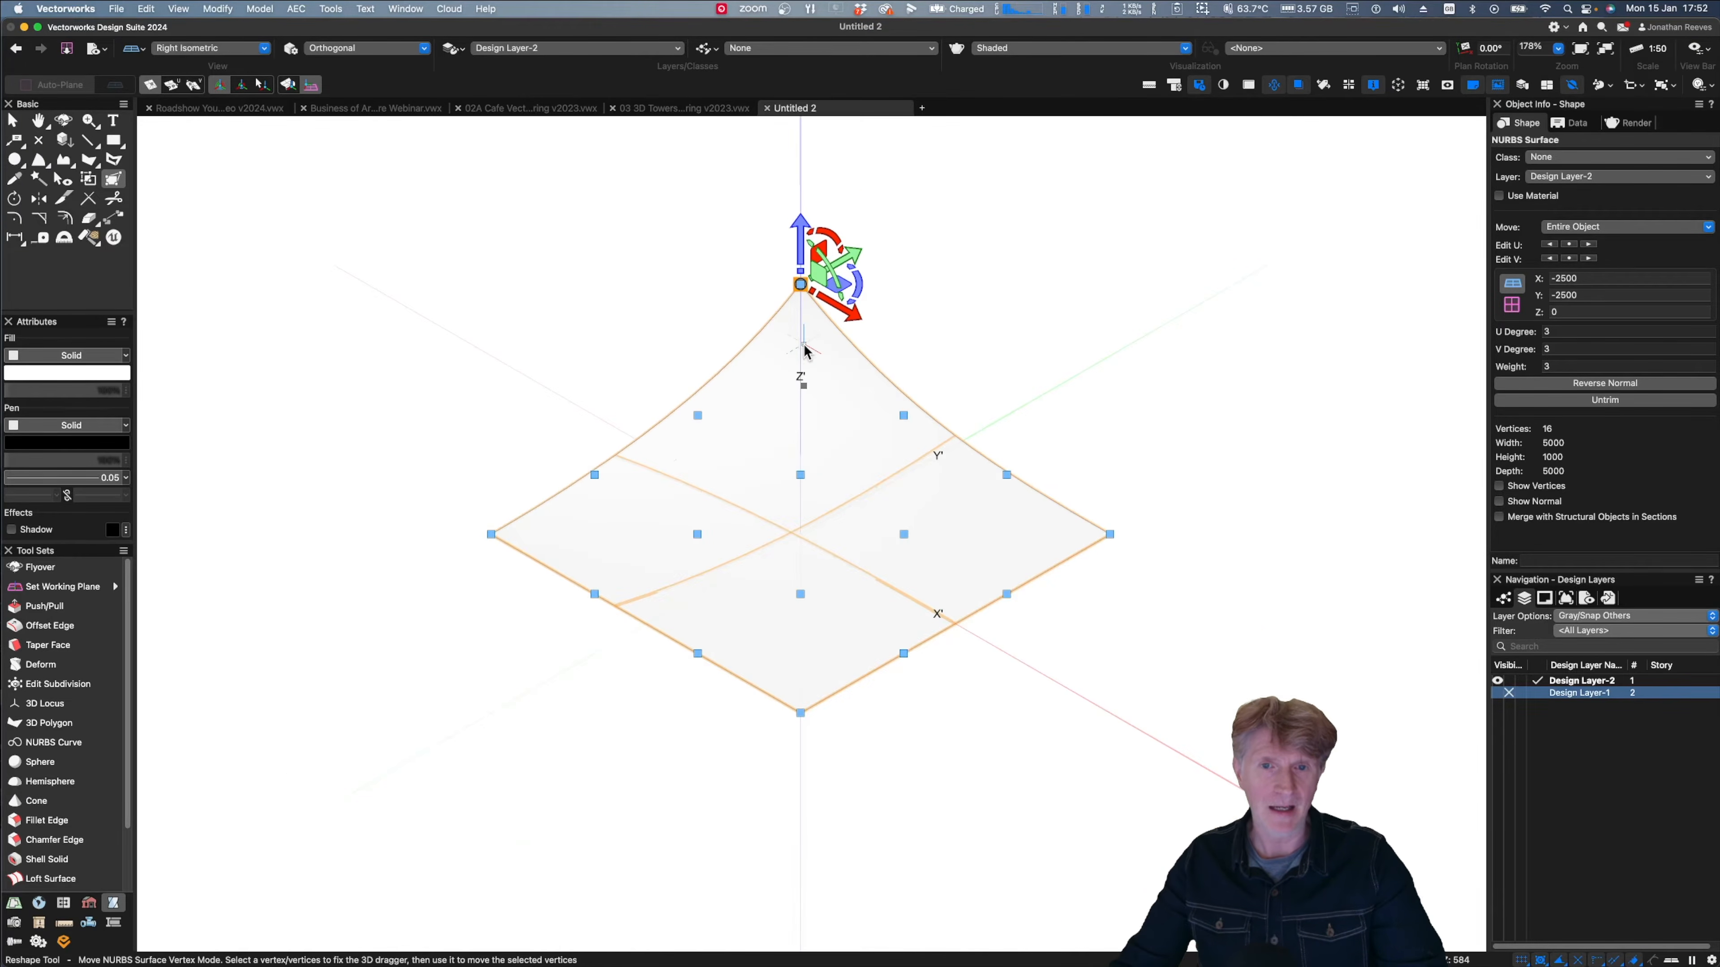
left_click(800, 713)
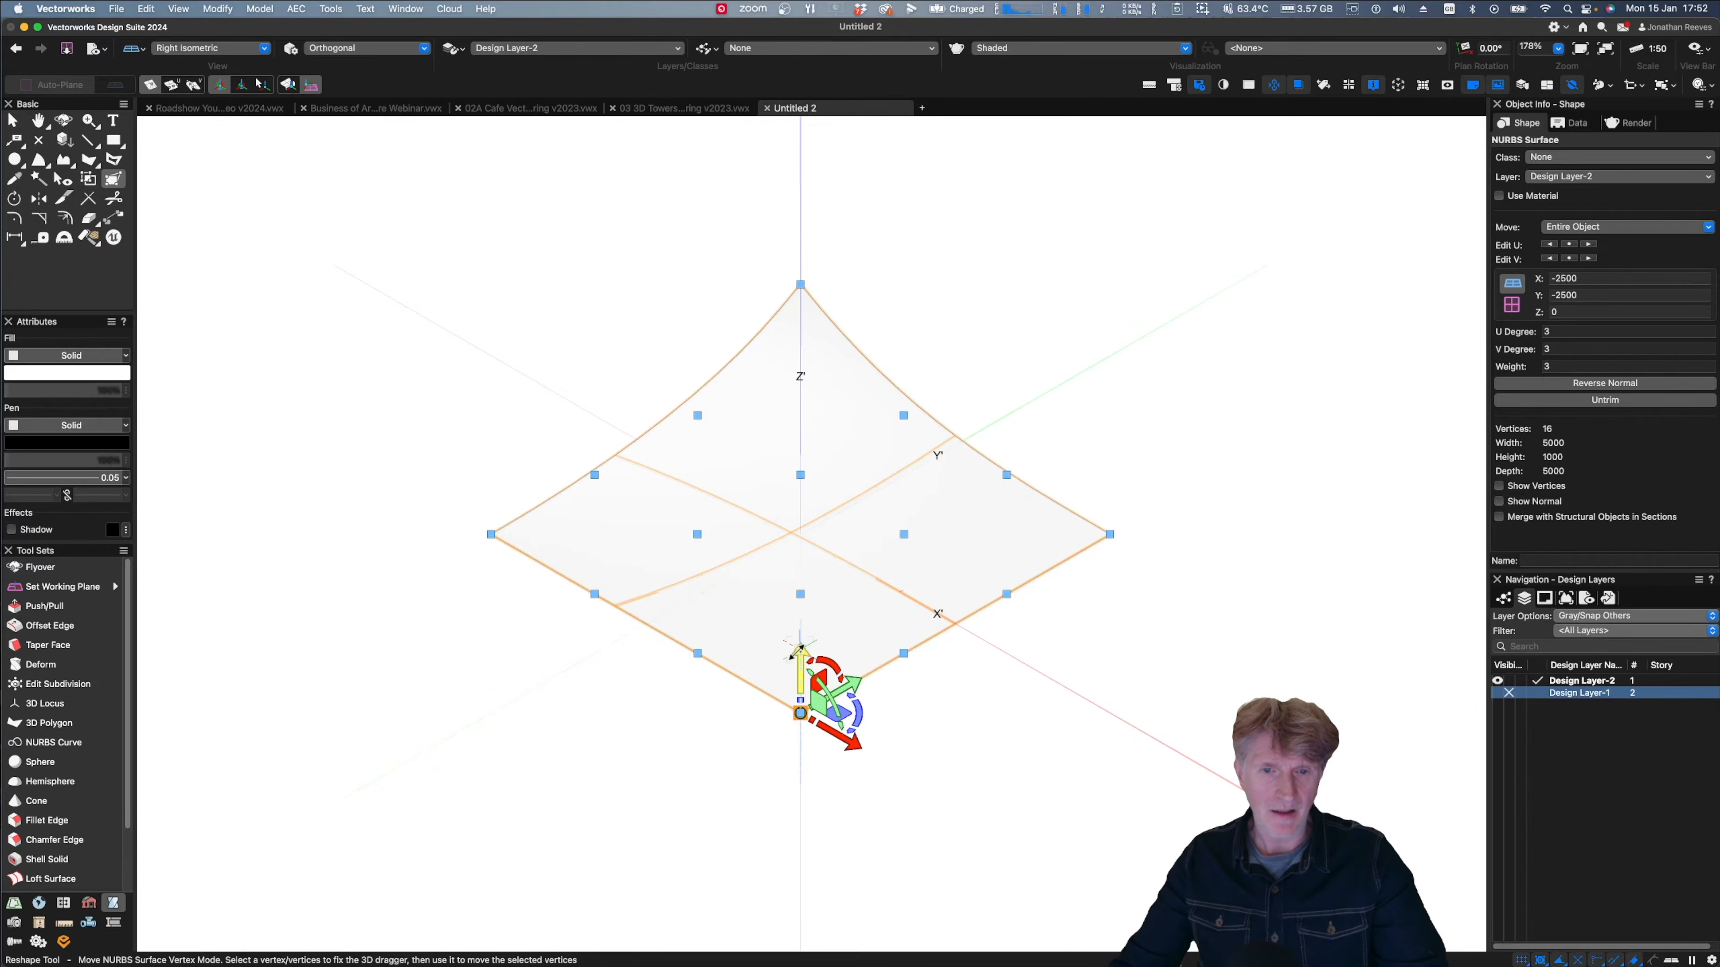
left_click_drag(798, 652, 800, 586)
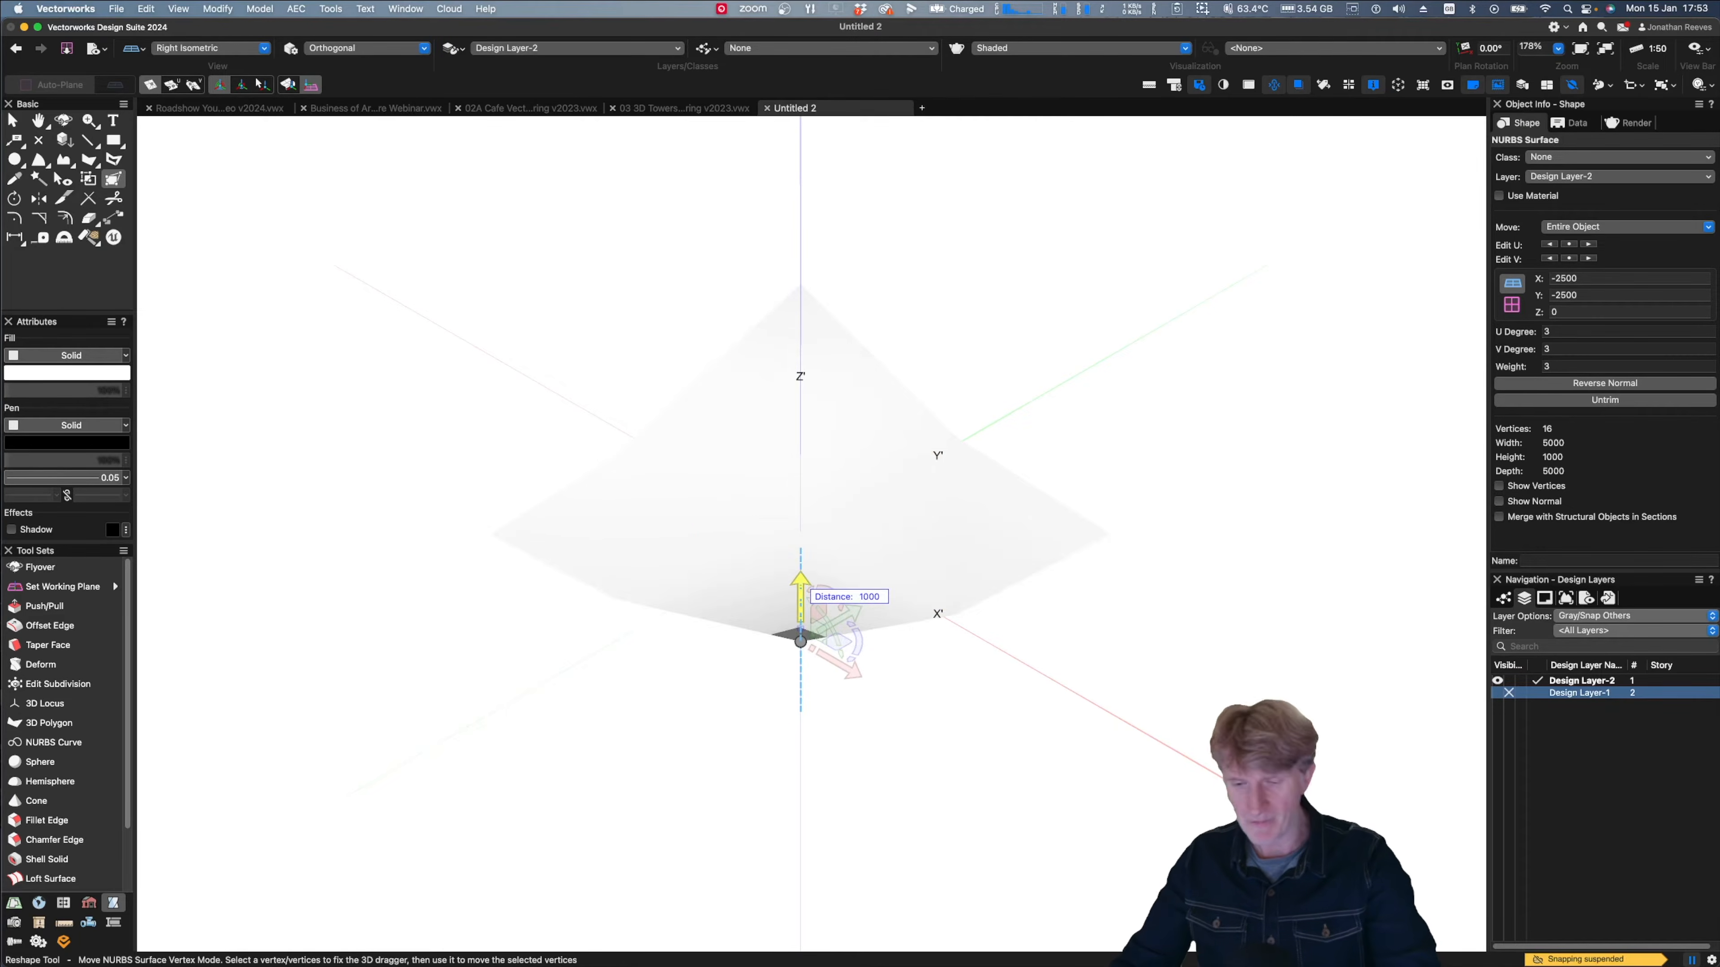
left_click(1075, 324)
- Examine the surface with its two raised corners from several angles and switch to the Left Isometric view
key("2")
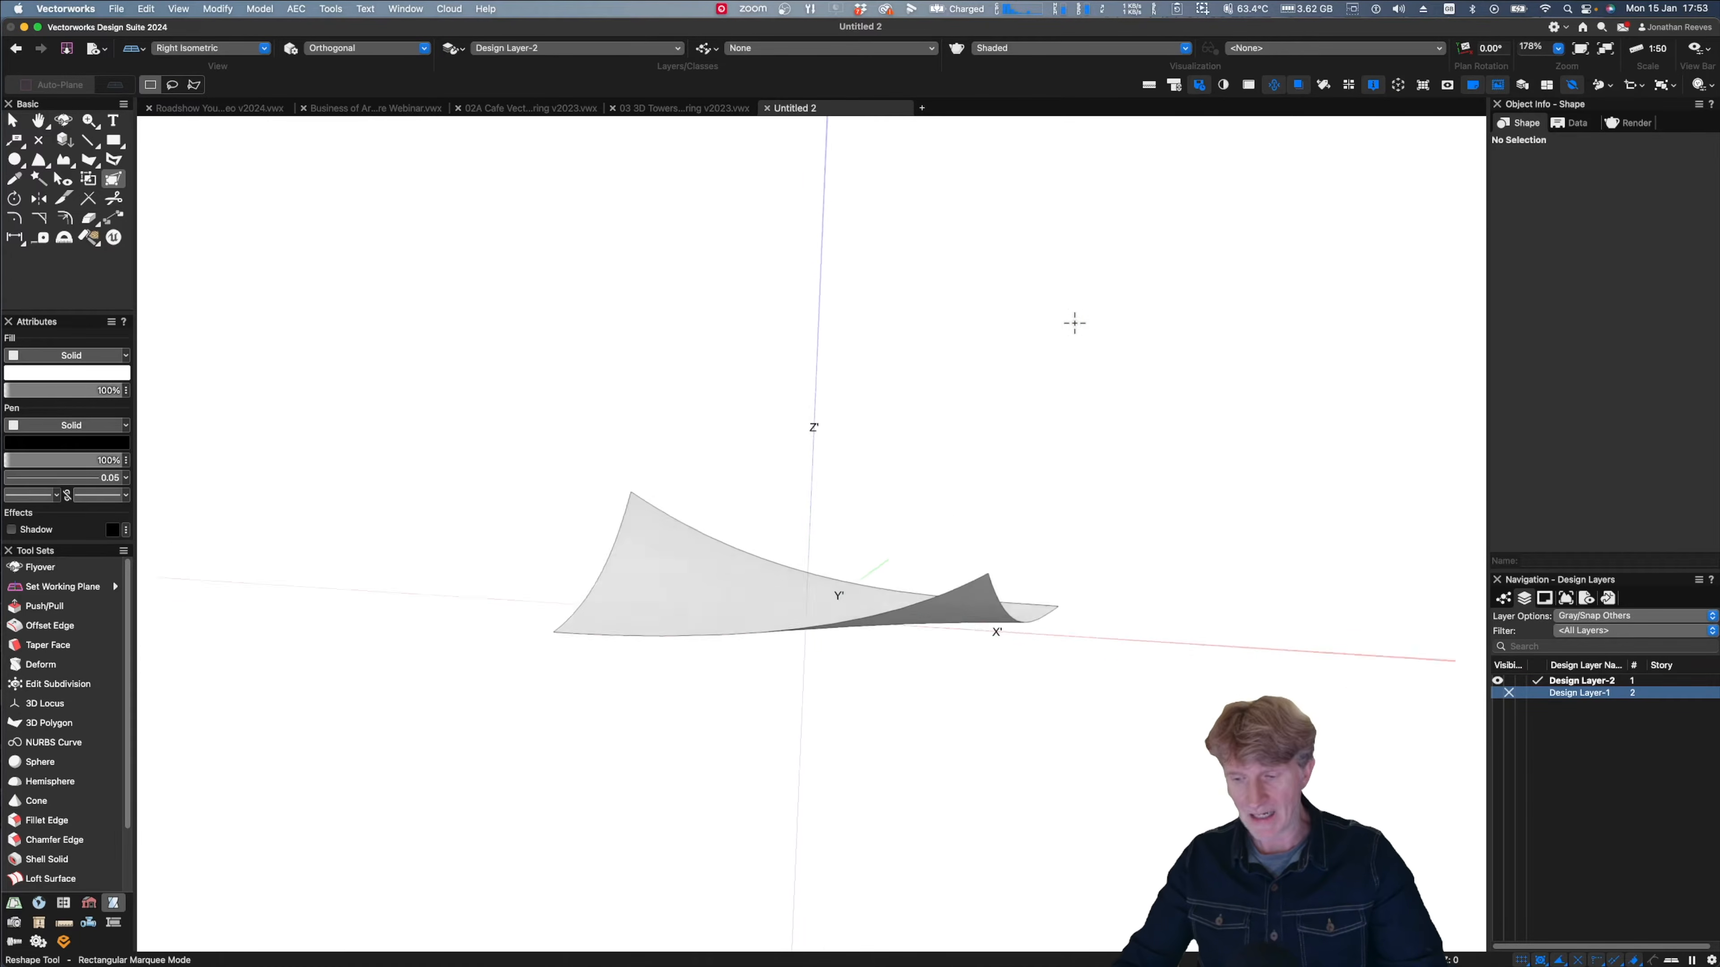
key("shift+c")
left_click_drag(809, 453, 556, 603)
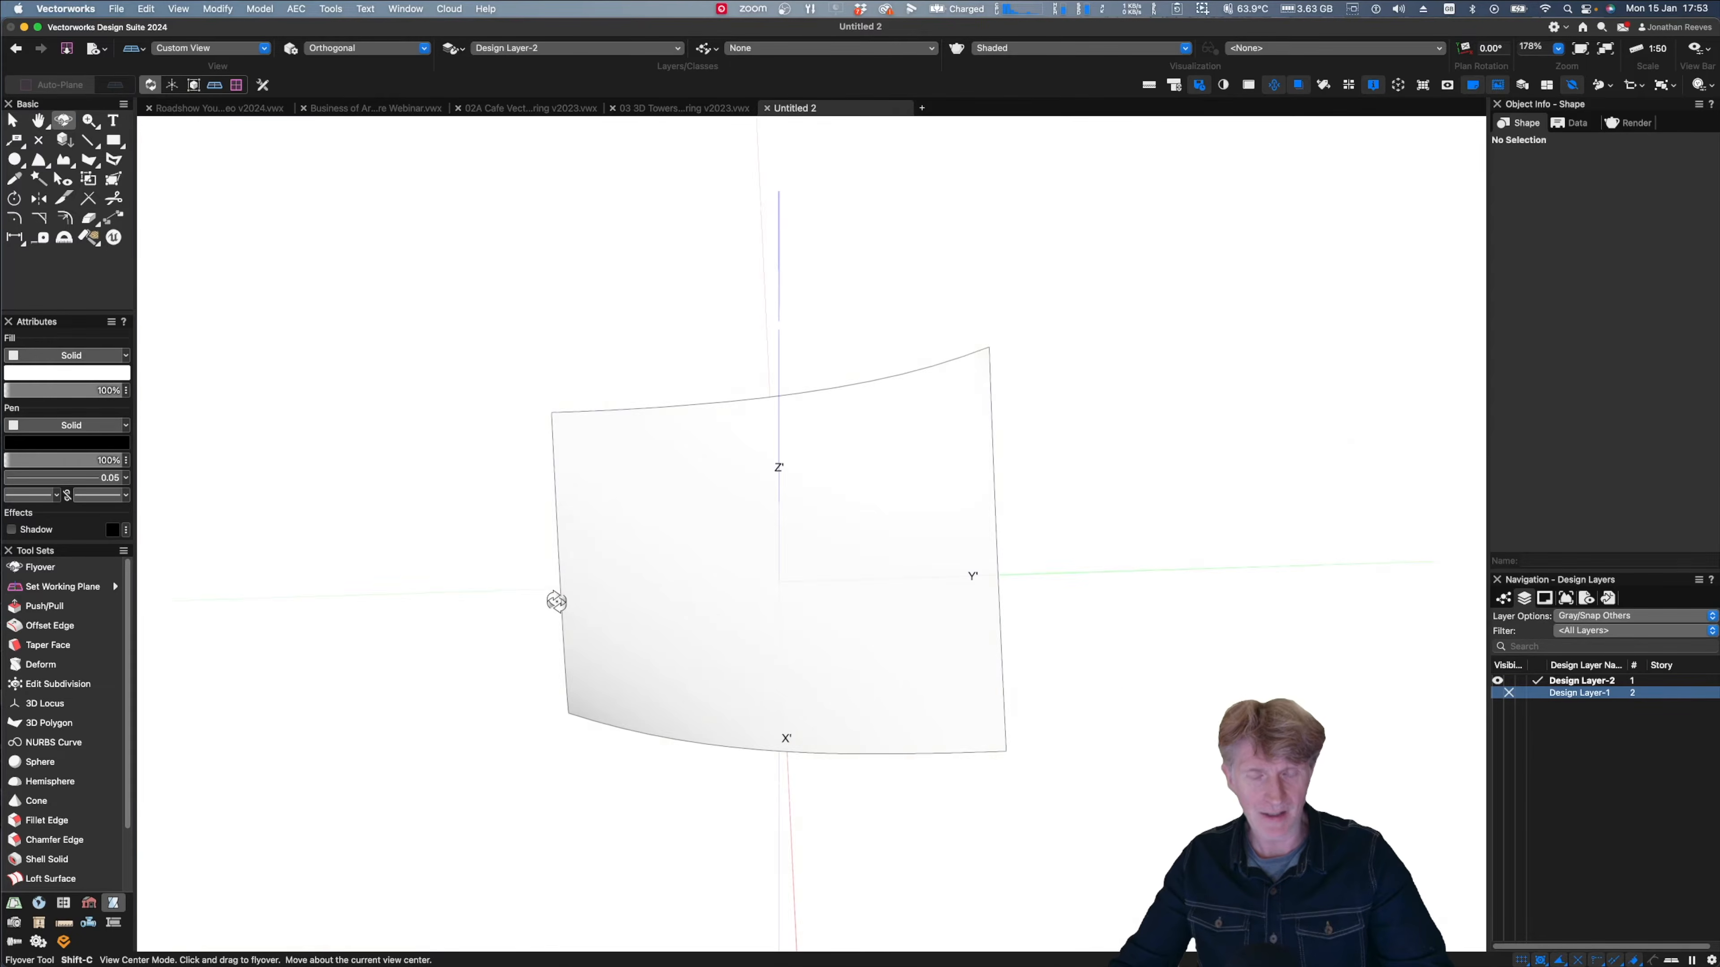
key("0")
key("x")
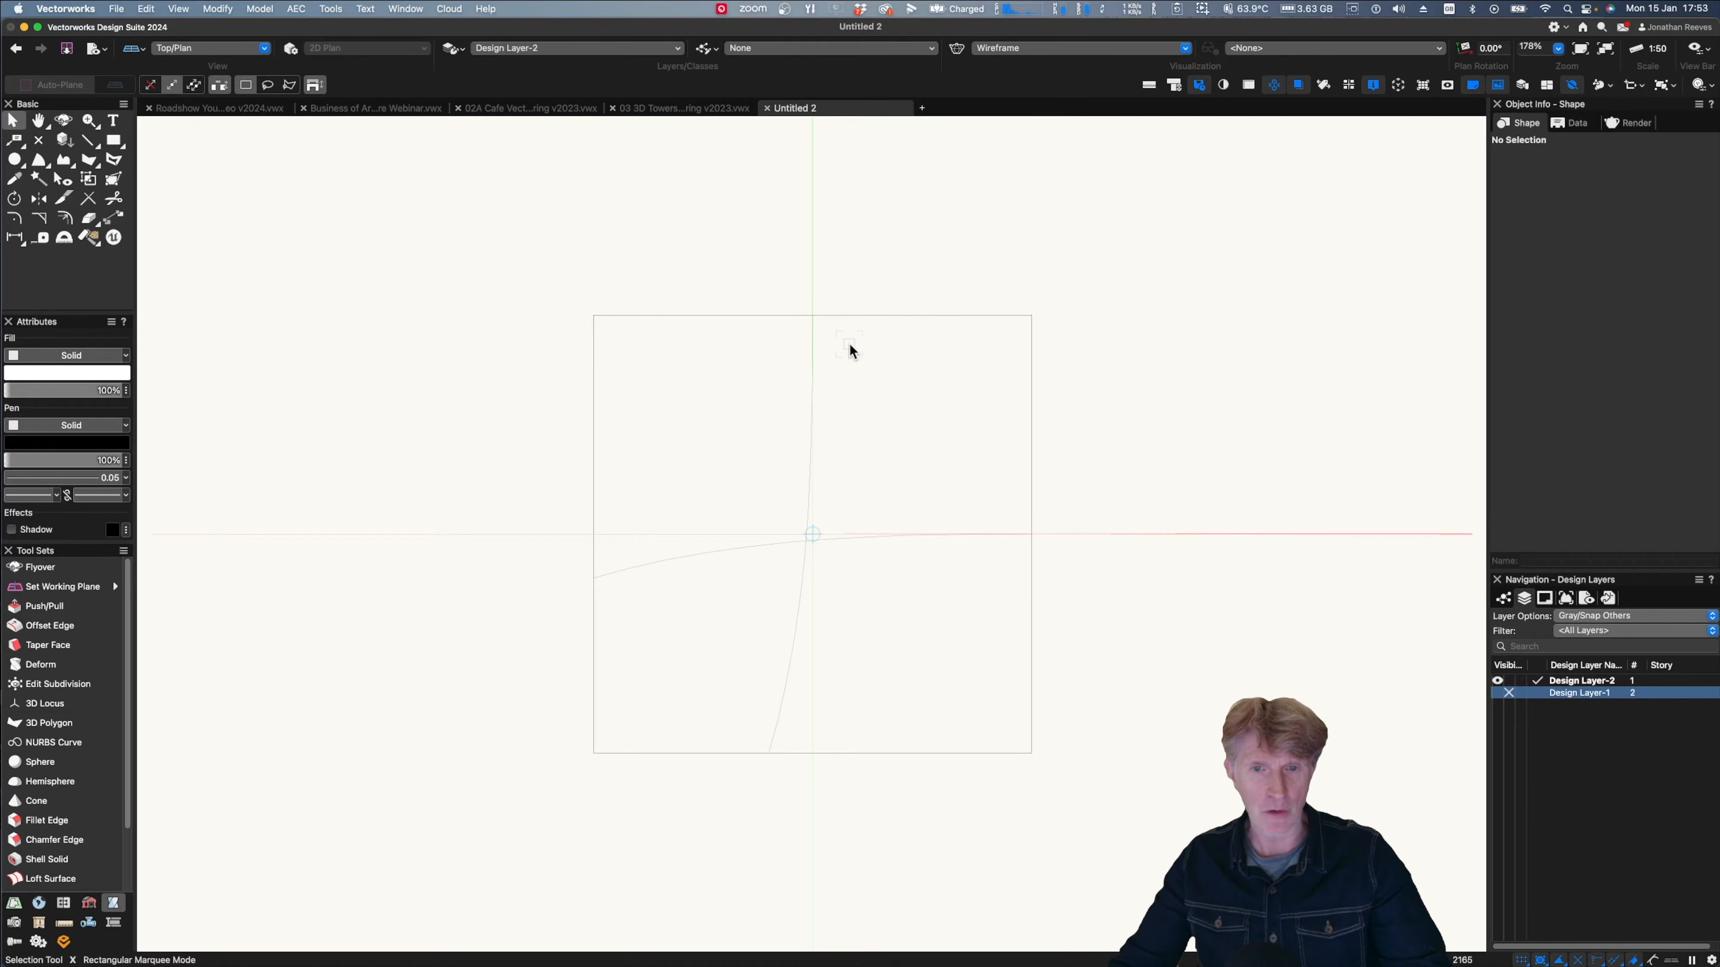
key("1")
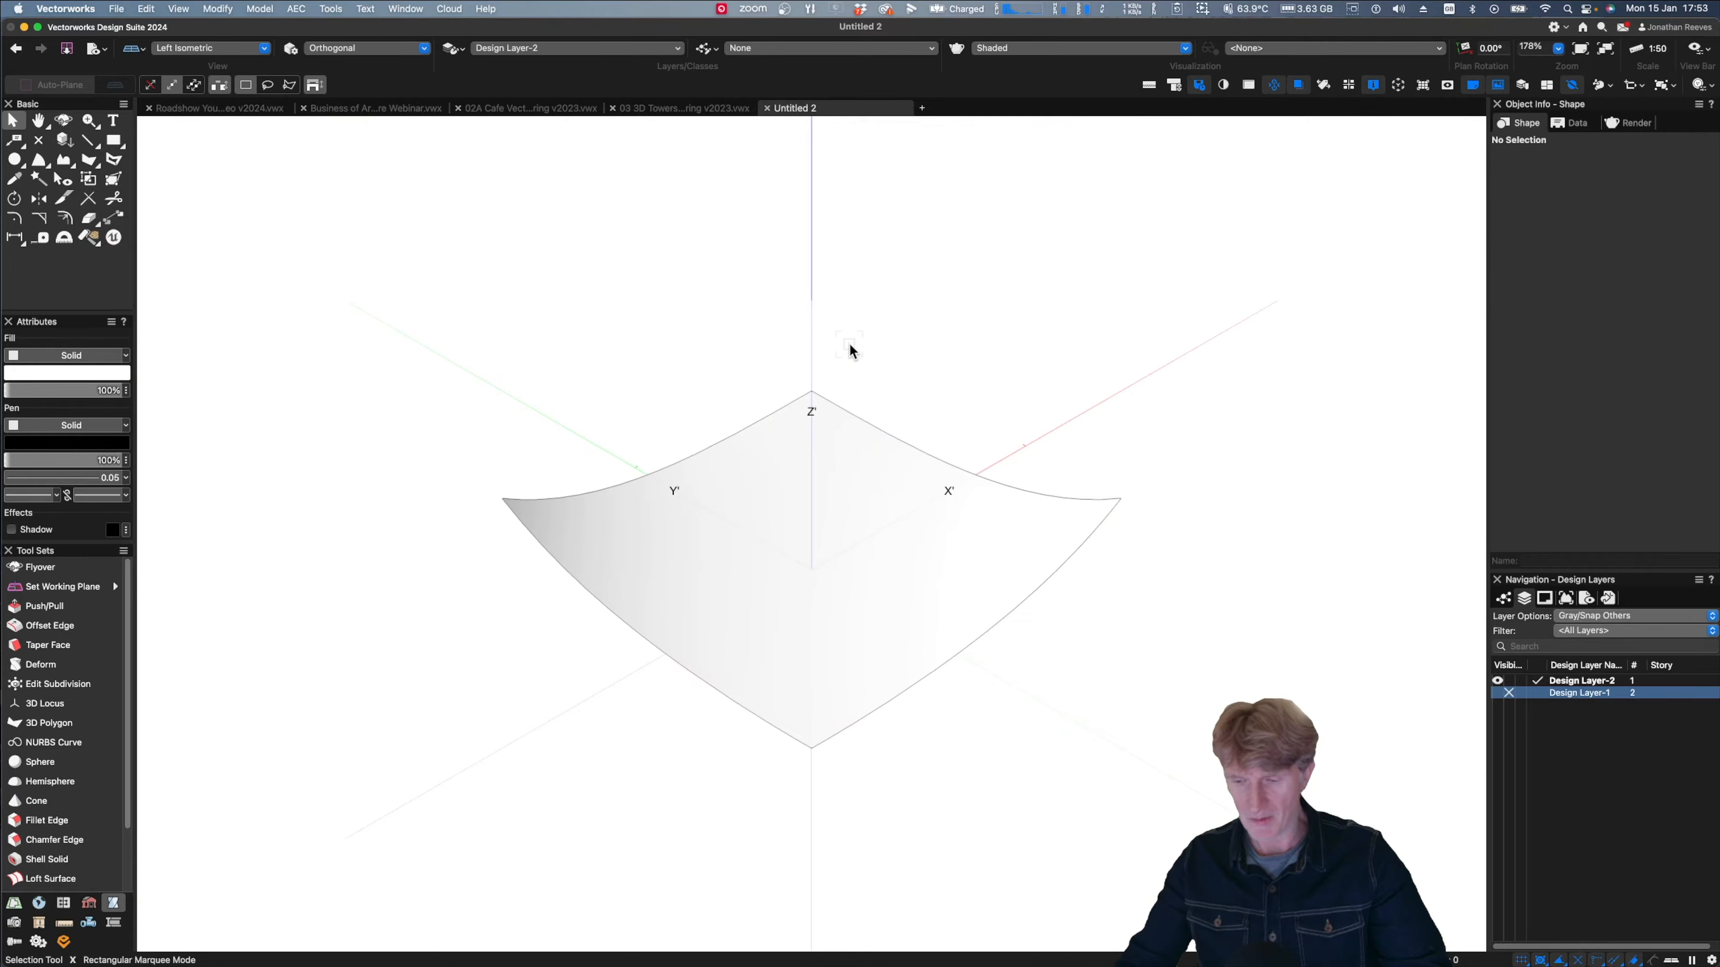
- Select the two remaining corner vertices of the NURBS surface and raise them together by 1000 mm along Z
double_click(820, 399)
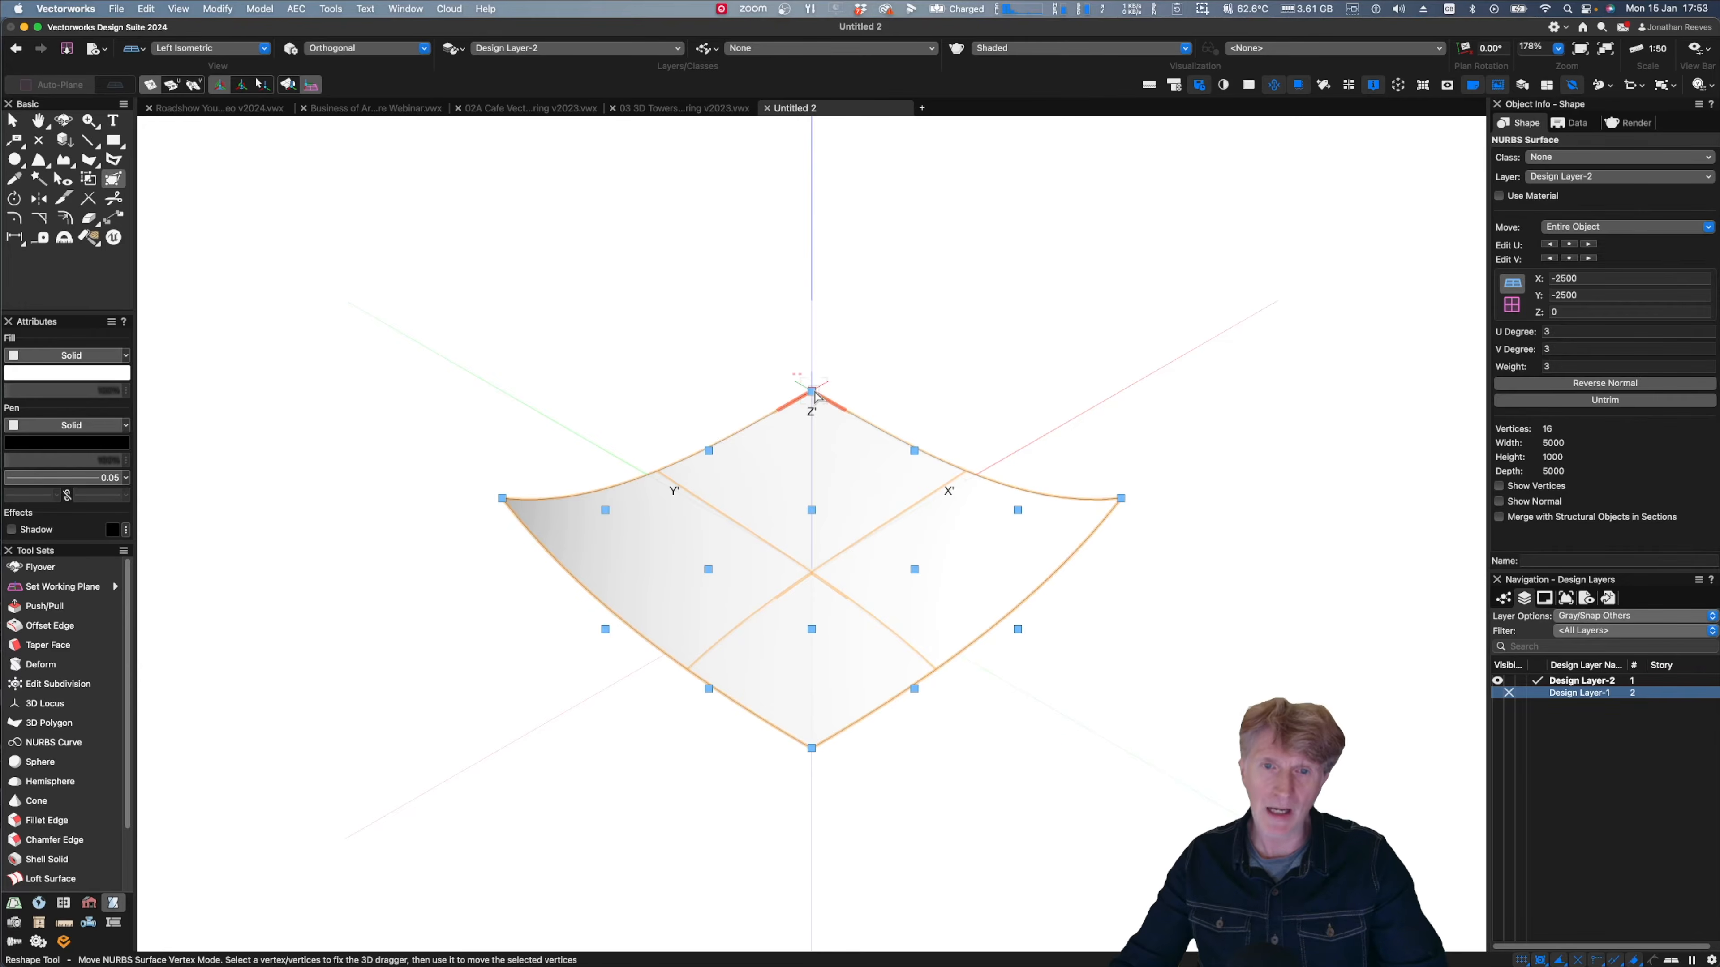
left_click(812, 392)
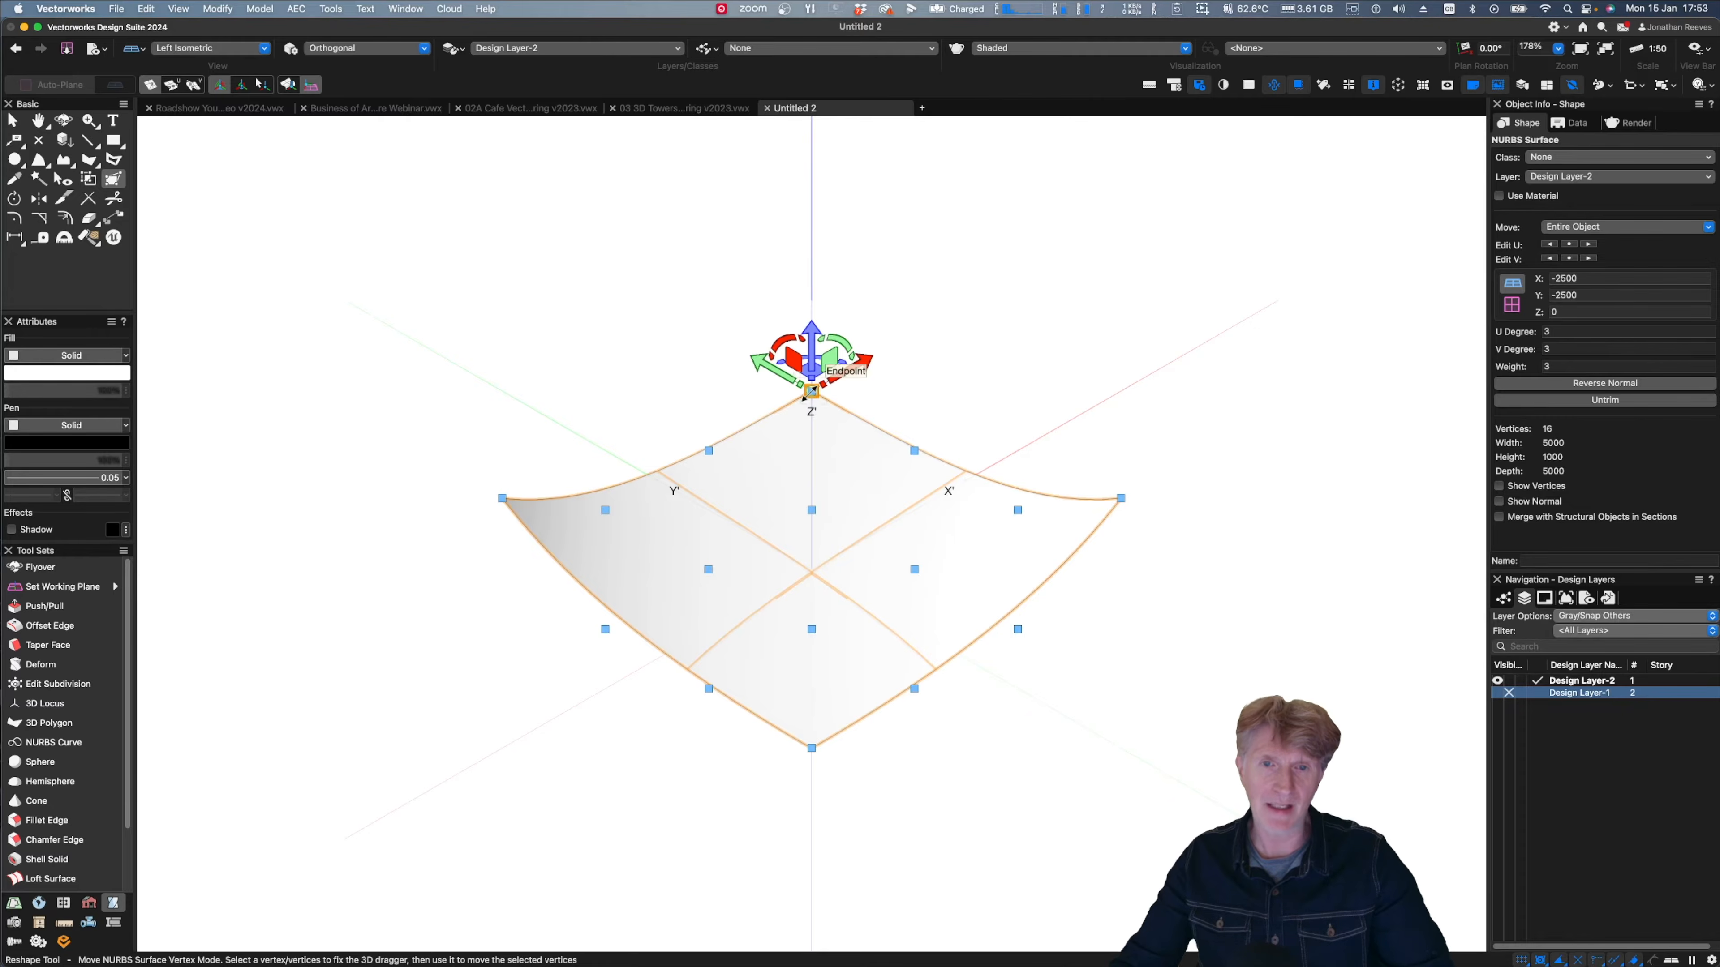
left_click(812, 748)
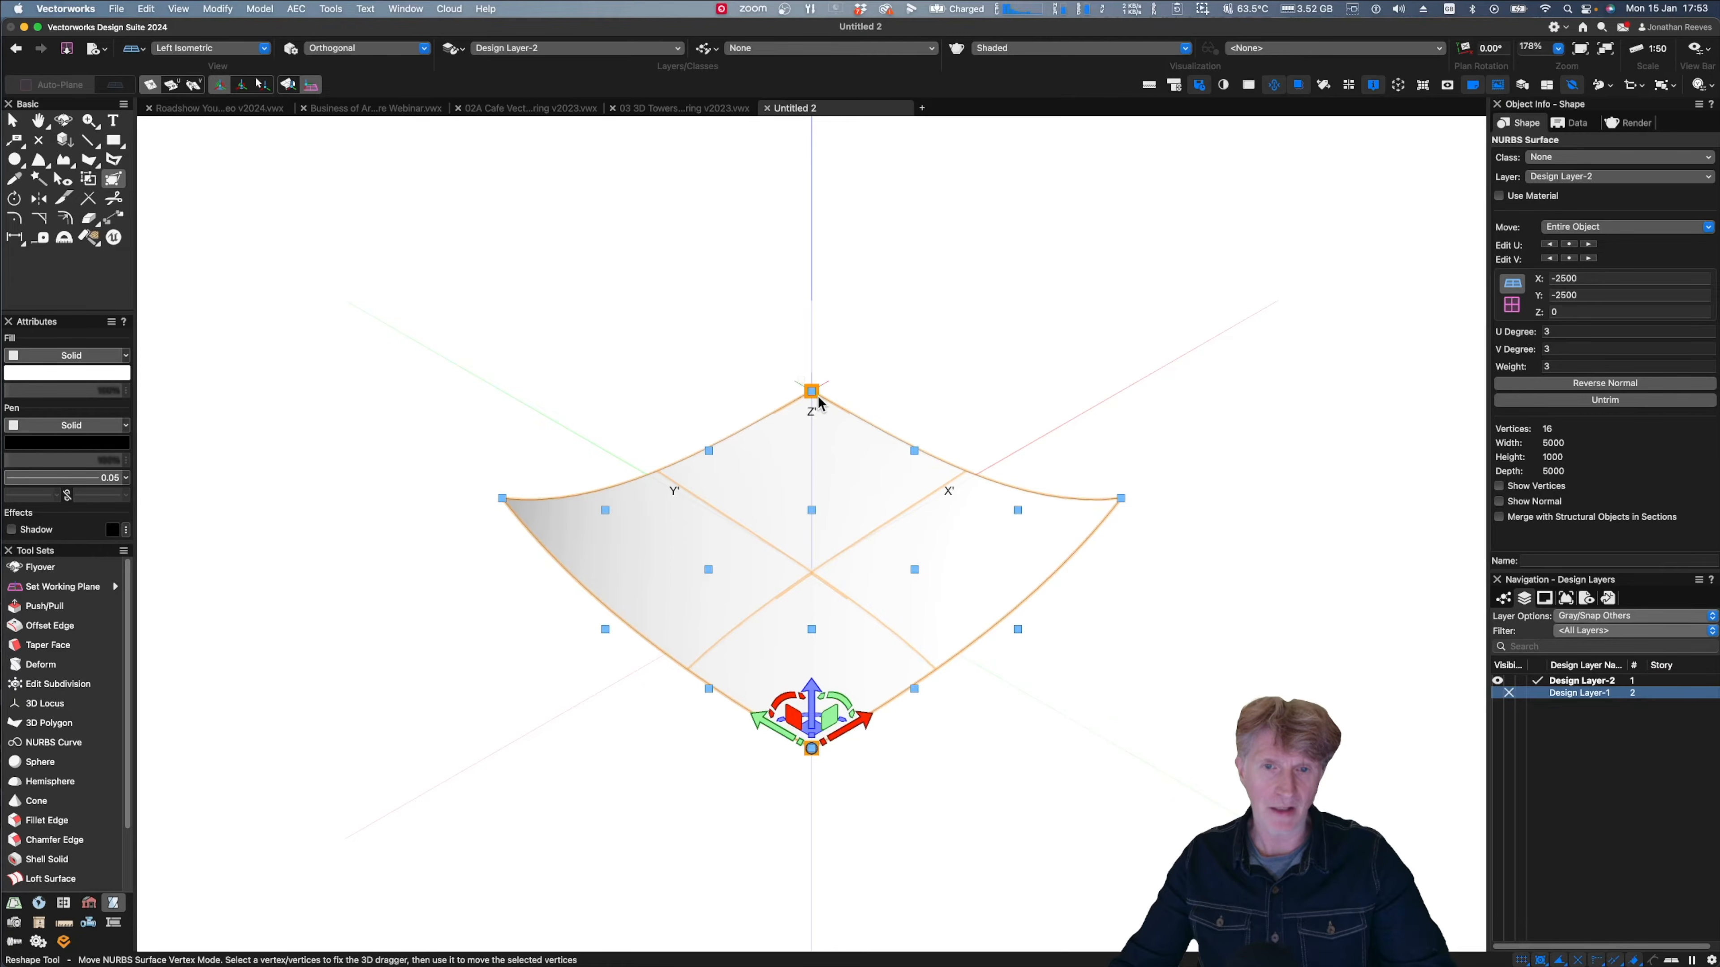
left_click_drag(812, 702, 810, 733)
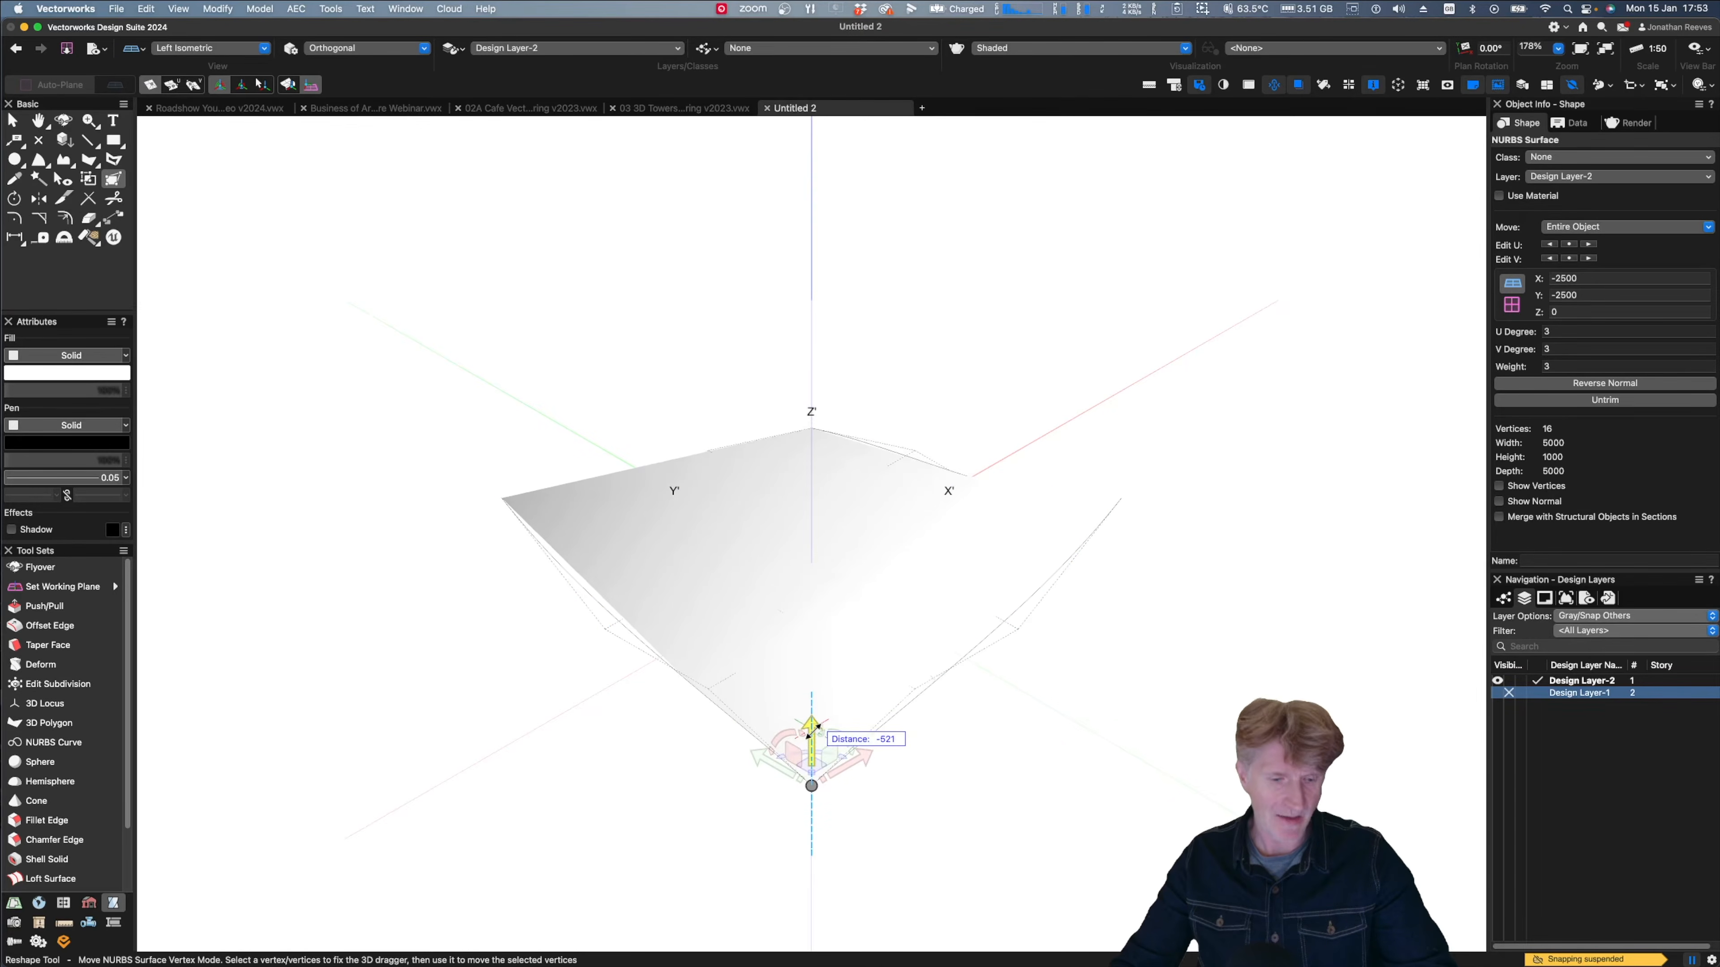
key("Tab")
type("1000")
key("Return")
key("Return")
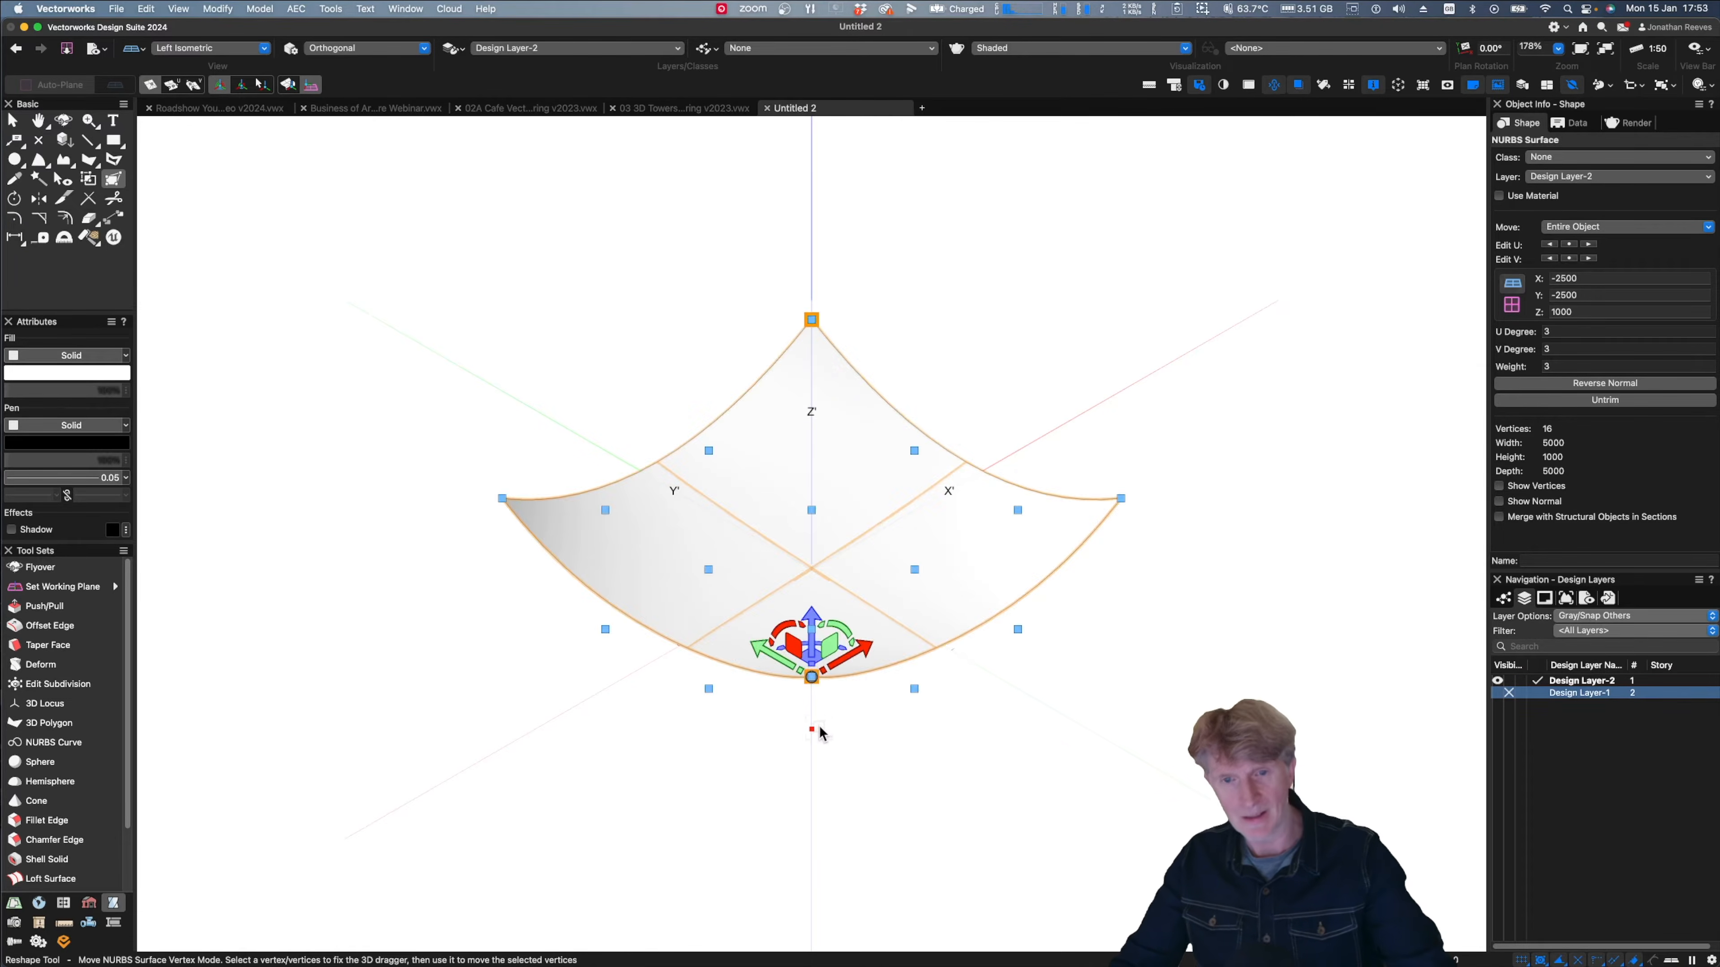
key("x")
left_click(976, 362)
- Select the four inner control vertices of the NURBS surface and raise them together by 1000 mm along Z
middle_click_drag(757, 727, 486, 773, "super")
key("n")
left_click(834, 570)
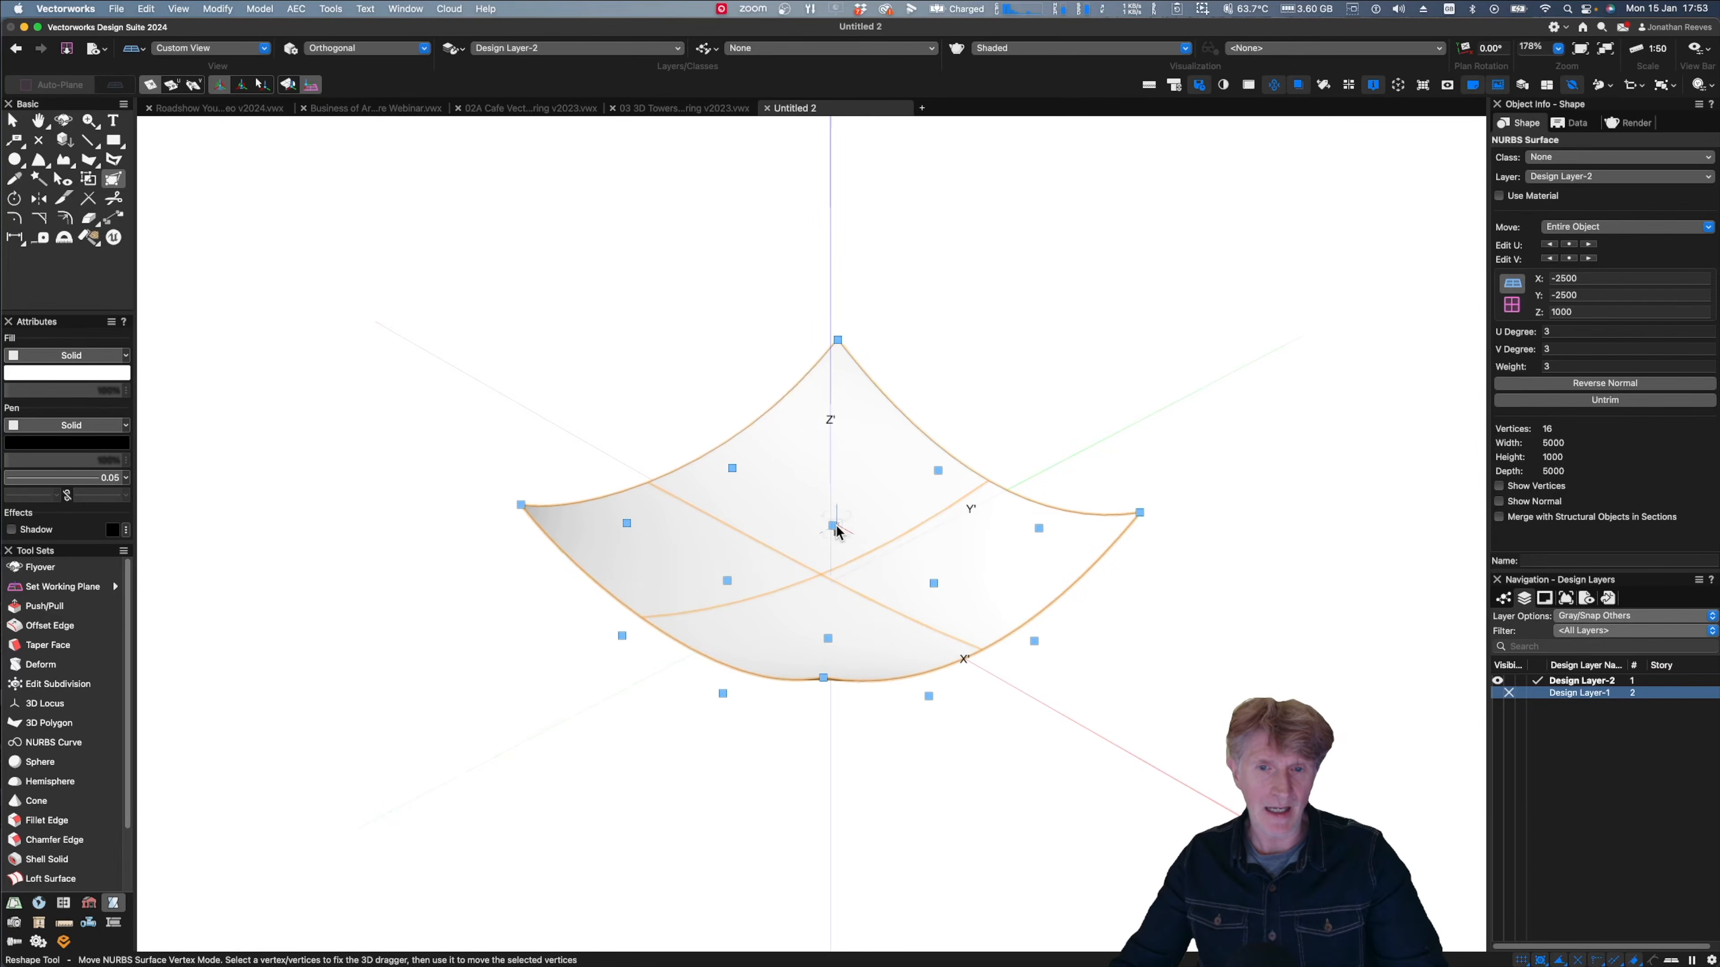
left_click(833, 526)
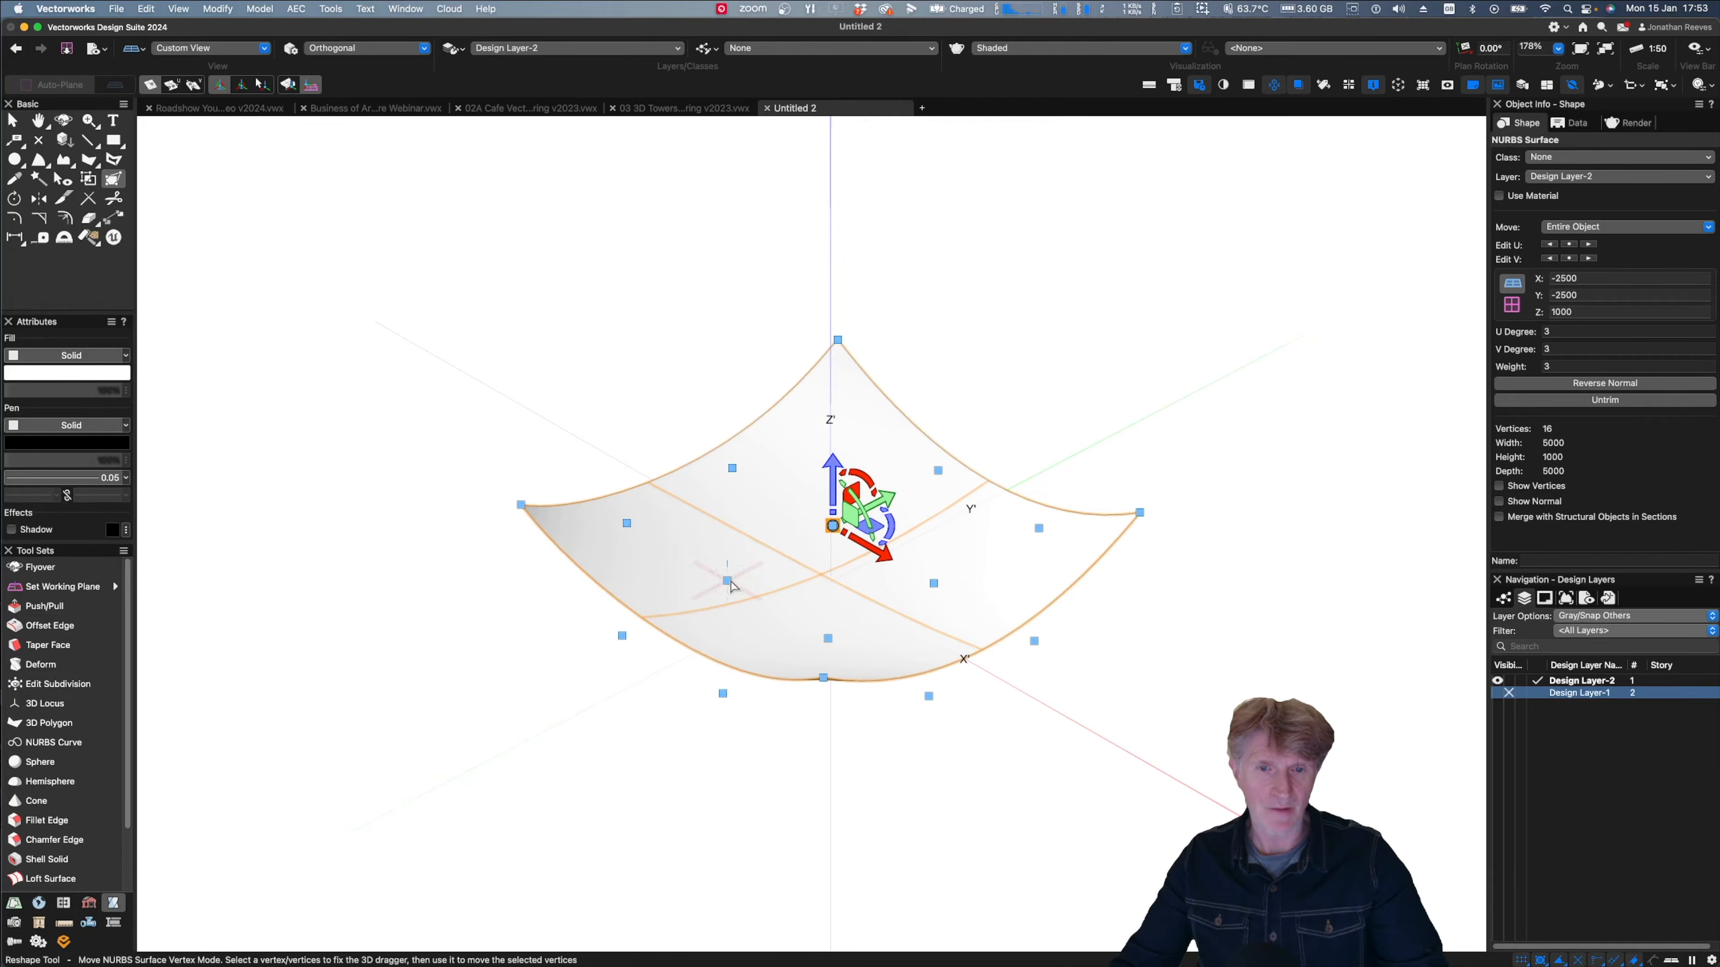
left_click(727, 581, "shift")
left_click(828, 638, "shift")
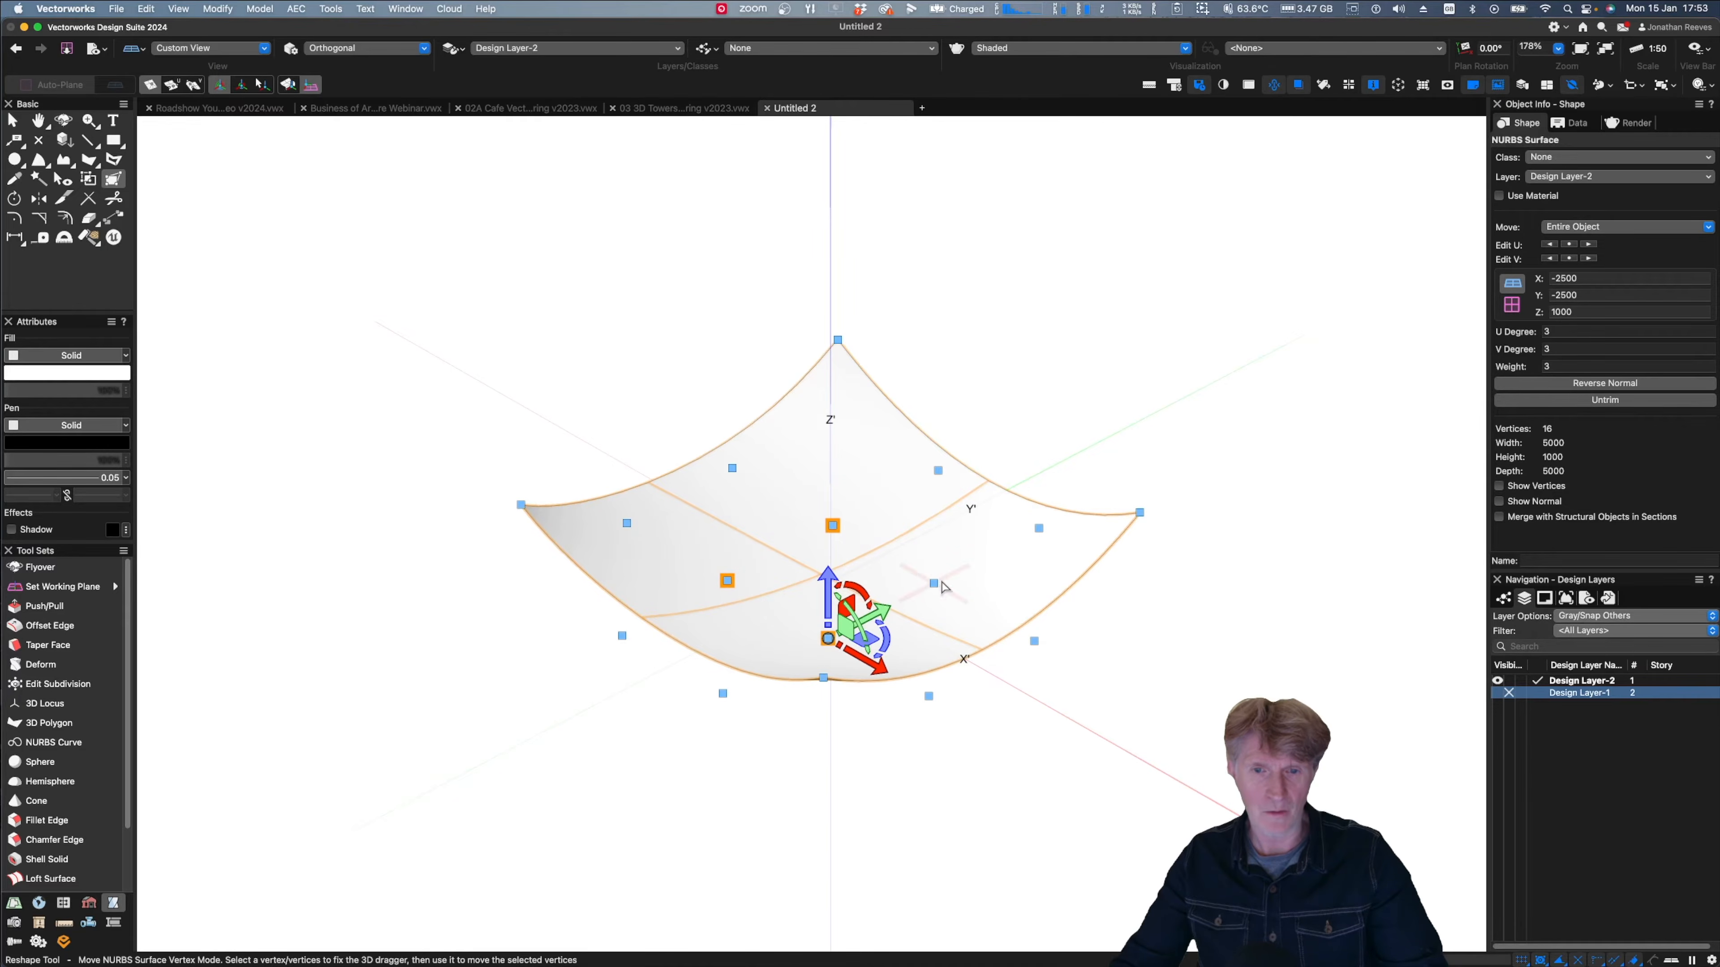
left_click(933, 584, "shift")
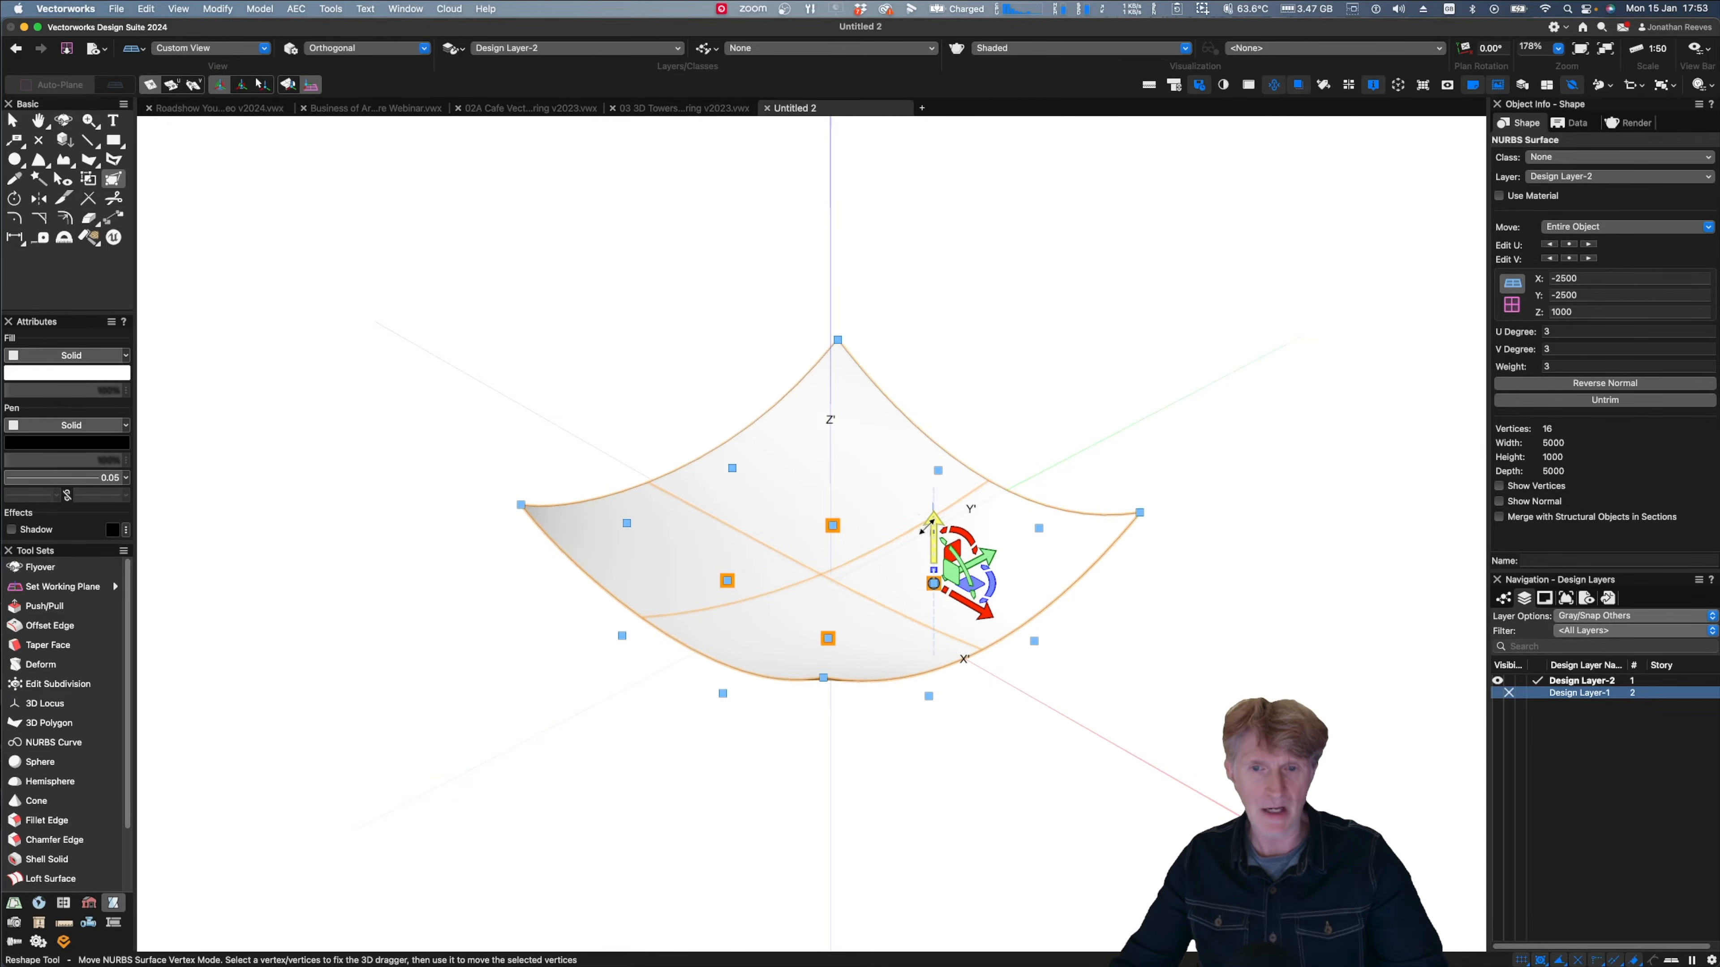
left_click_drag(934, 524, 931, 457)
type("1000")
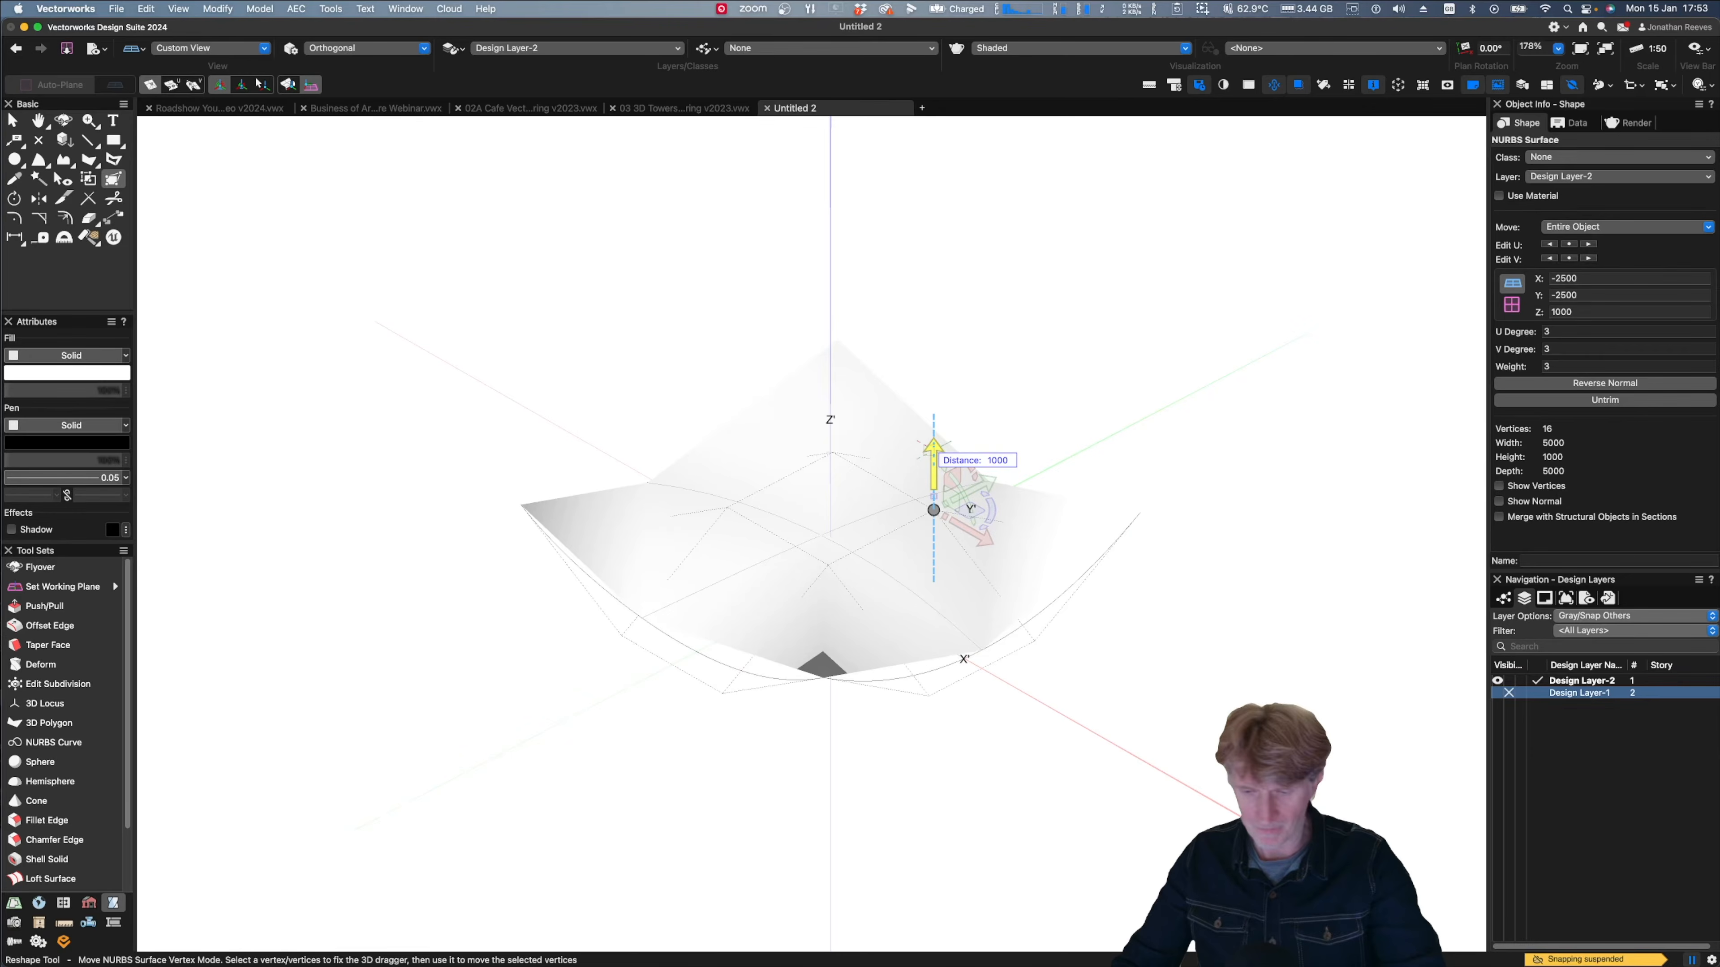
key("Return")
- Examine the reshaped surface from other angles and return to the Right Isometric view
key("x")
key("x")
middle_click_drag(702, 756, 778, 630, "ctrl")
left_click_drag(901, 613, 802, 689)
key("super+5")
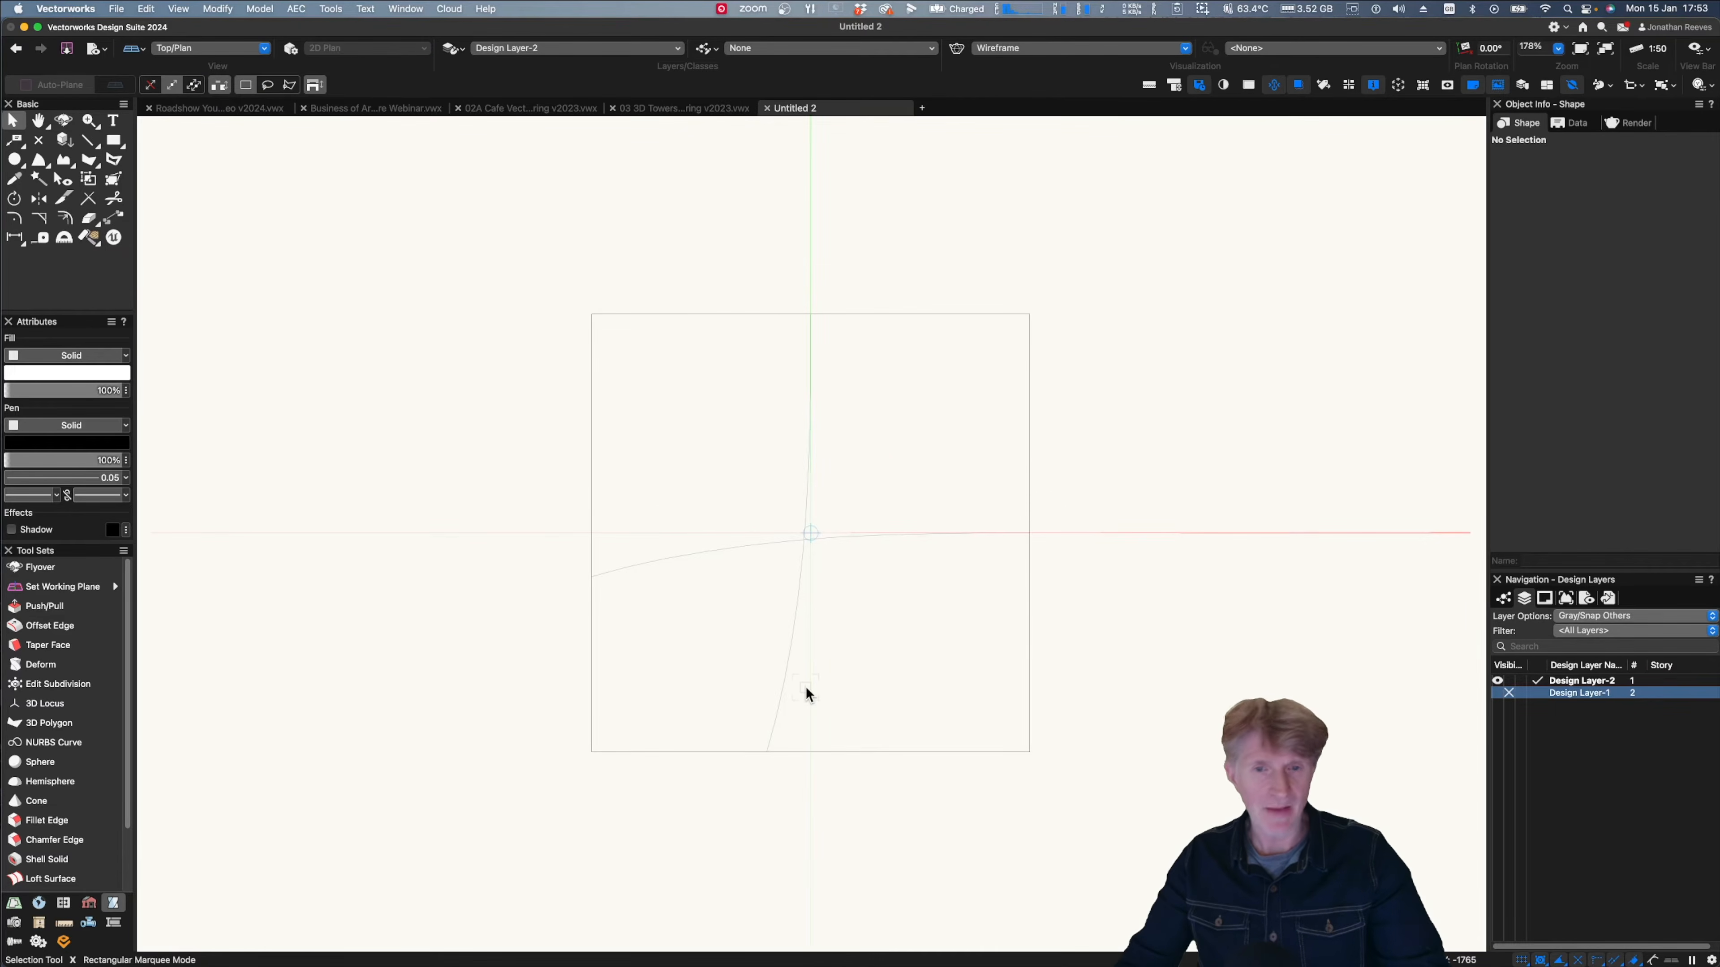
key("super+3")
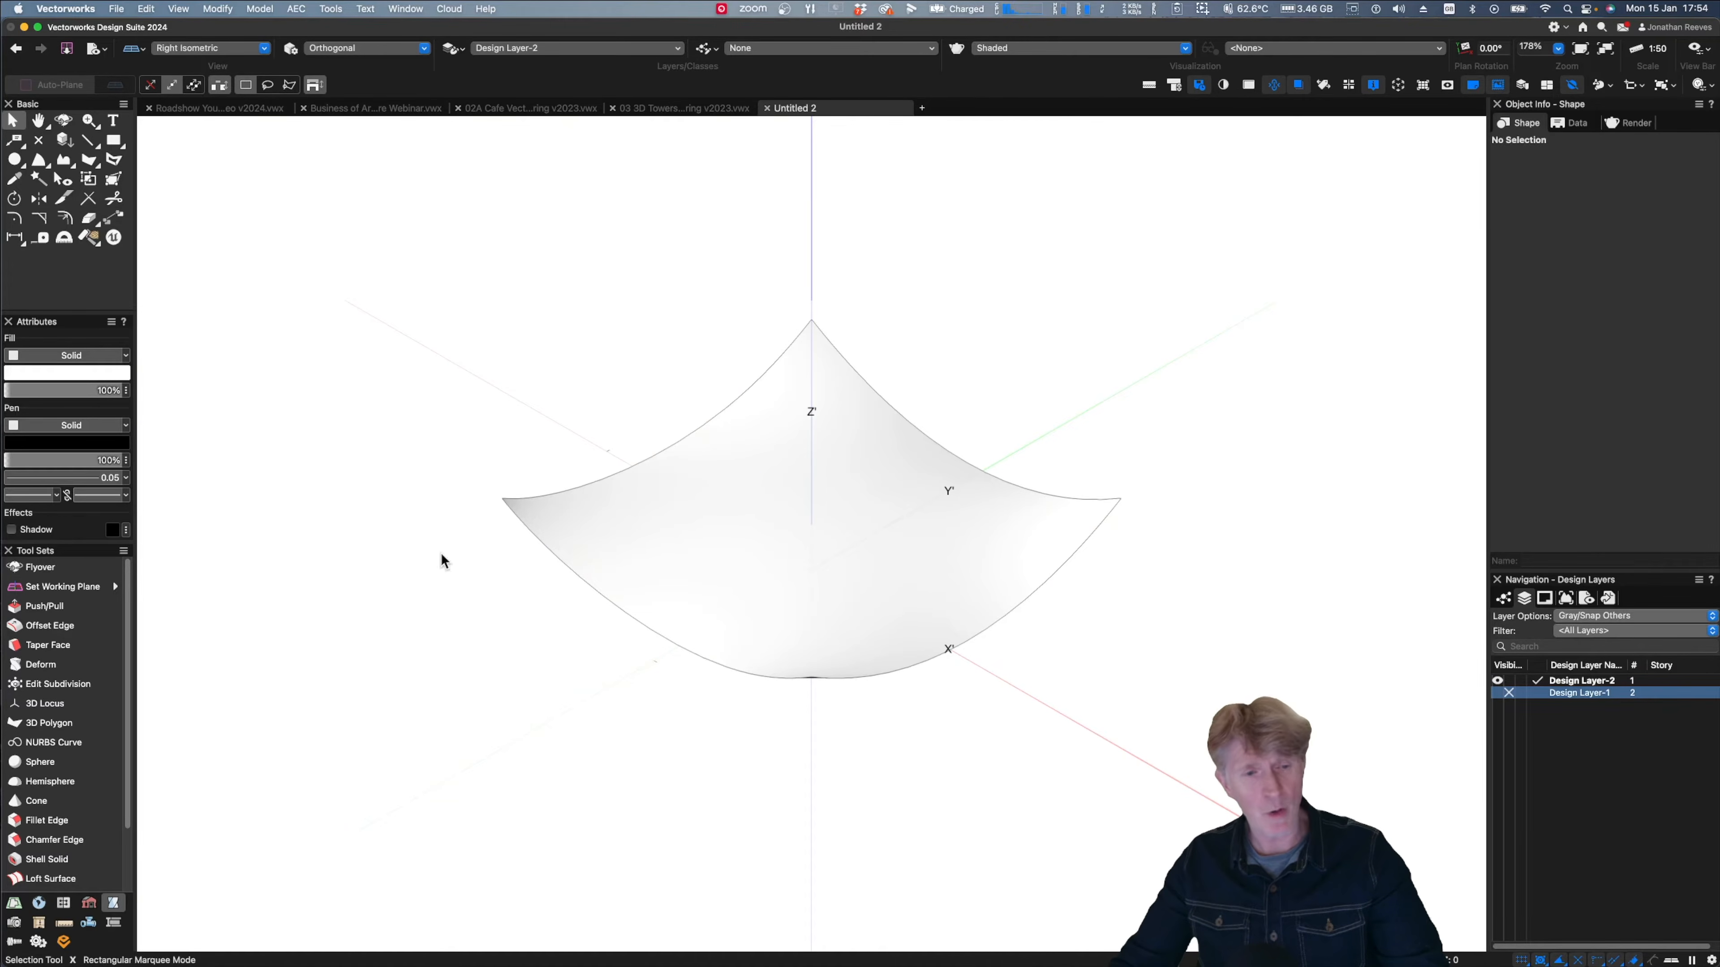
- Thicken the curved NURBS surface into a 150 mm thick solid with the Shell Solid tool
left_click(112, 902)
left_click(206, 637)
left_click(604, 542)
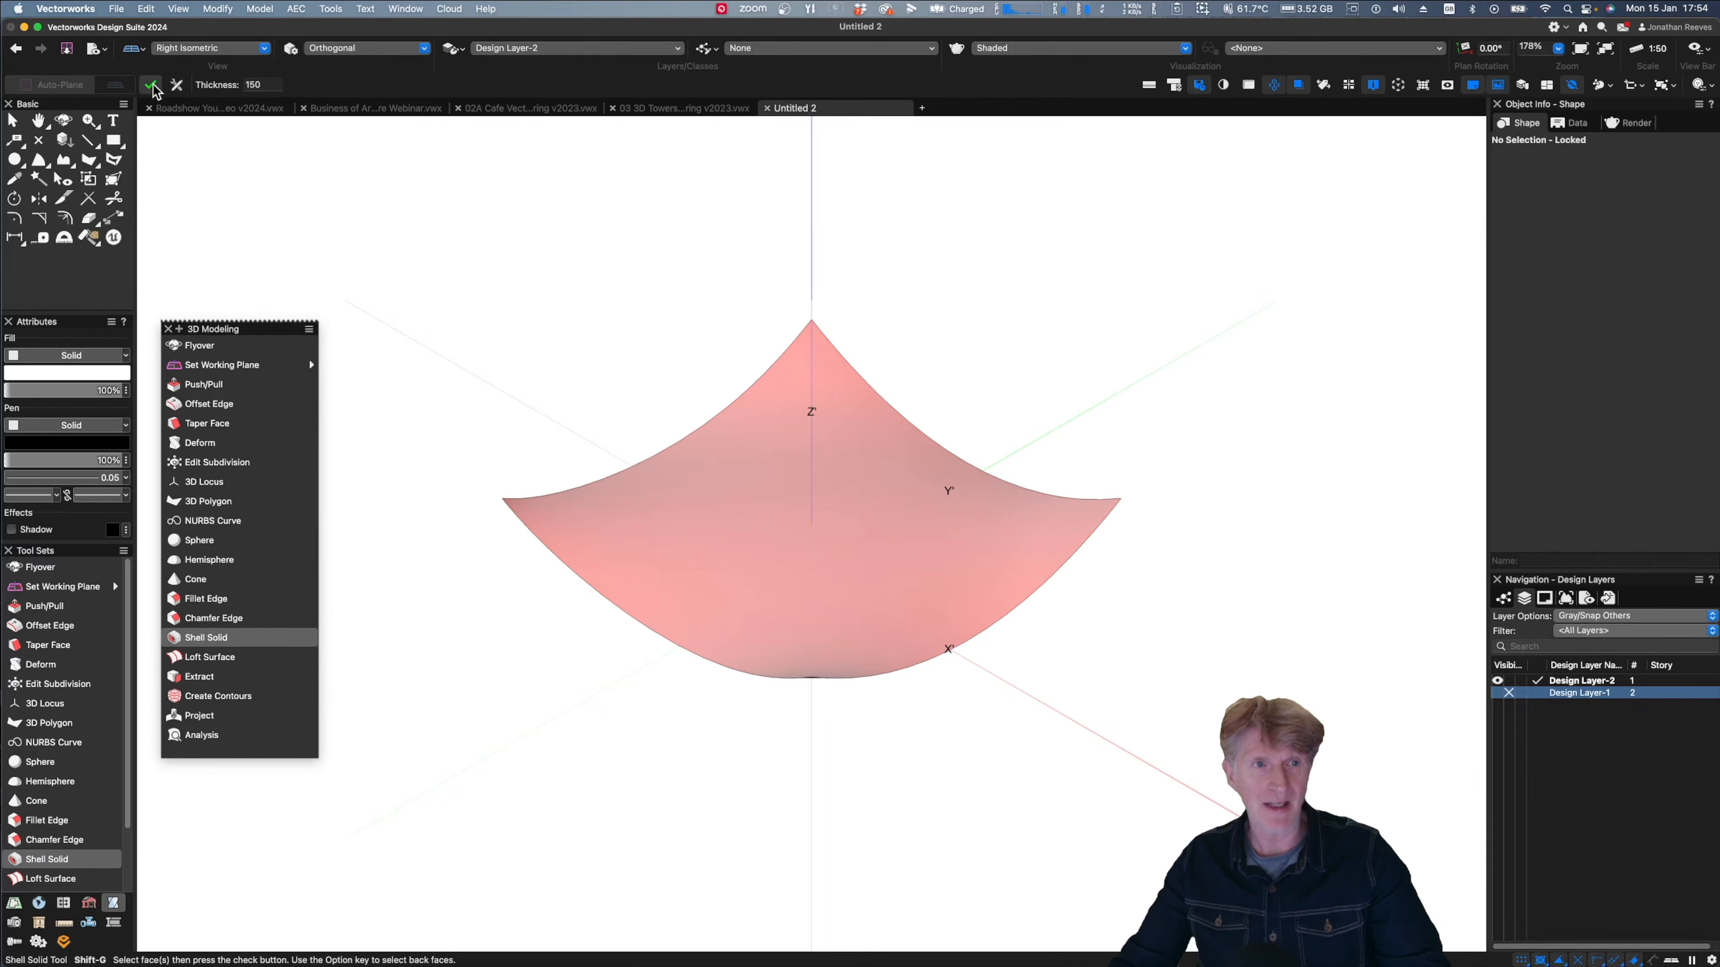
left_click(154, 90)
key("shift+c")
left_click_drag(826, 550, 753, 646)
key("x")
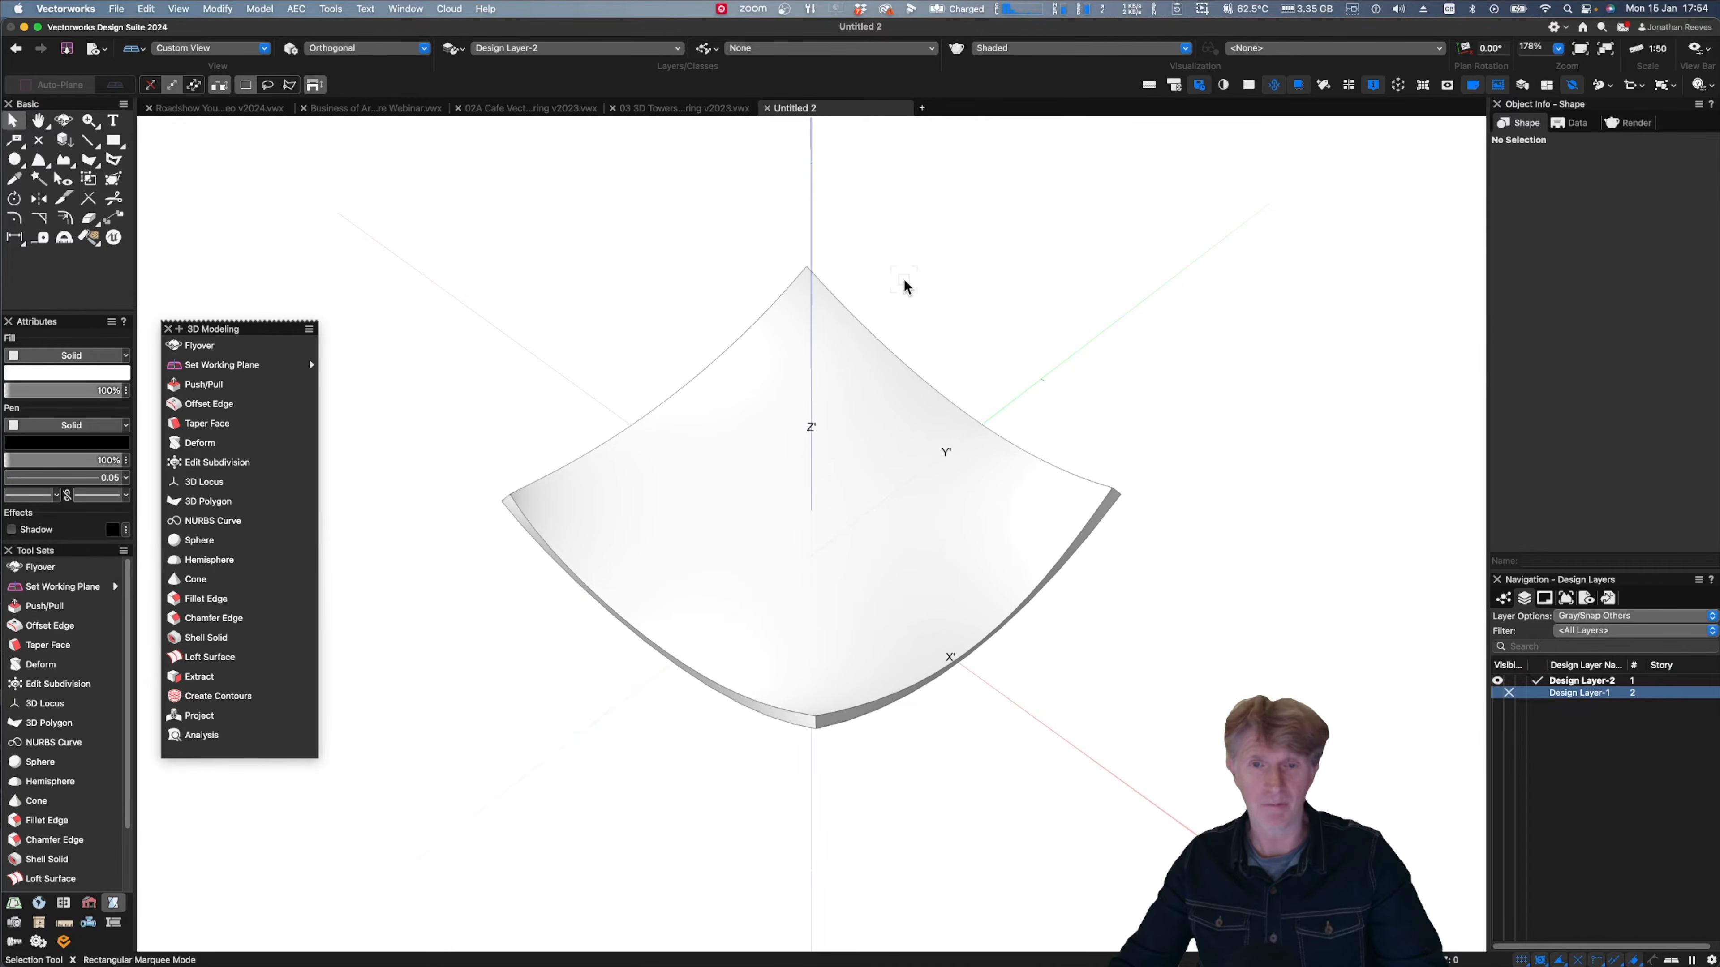
key("3")
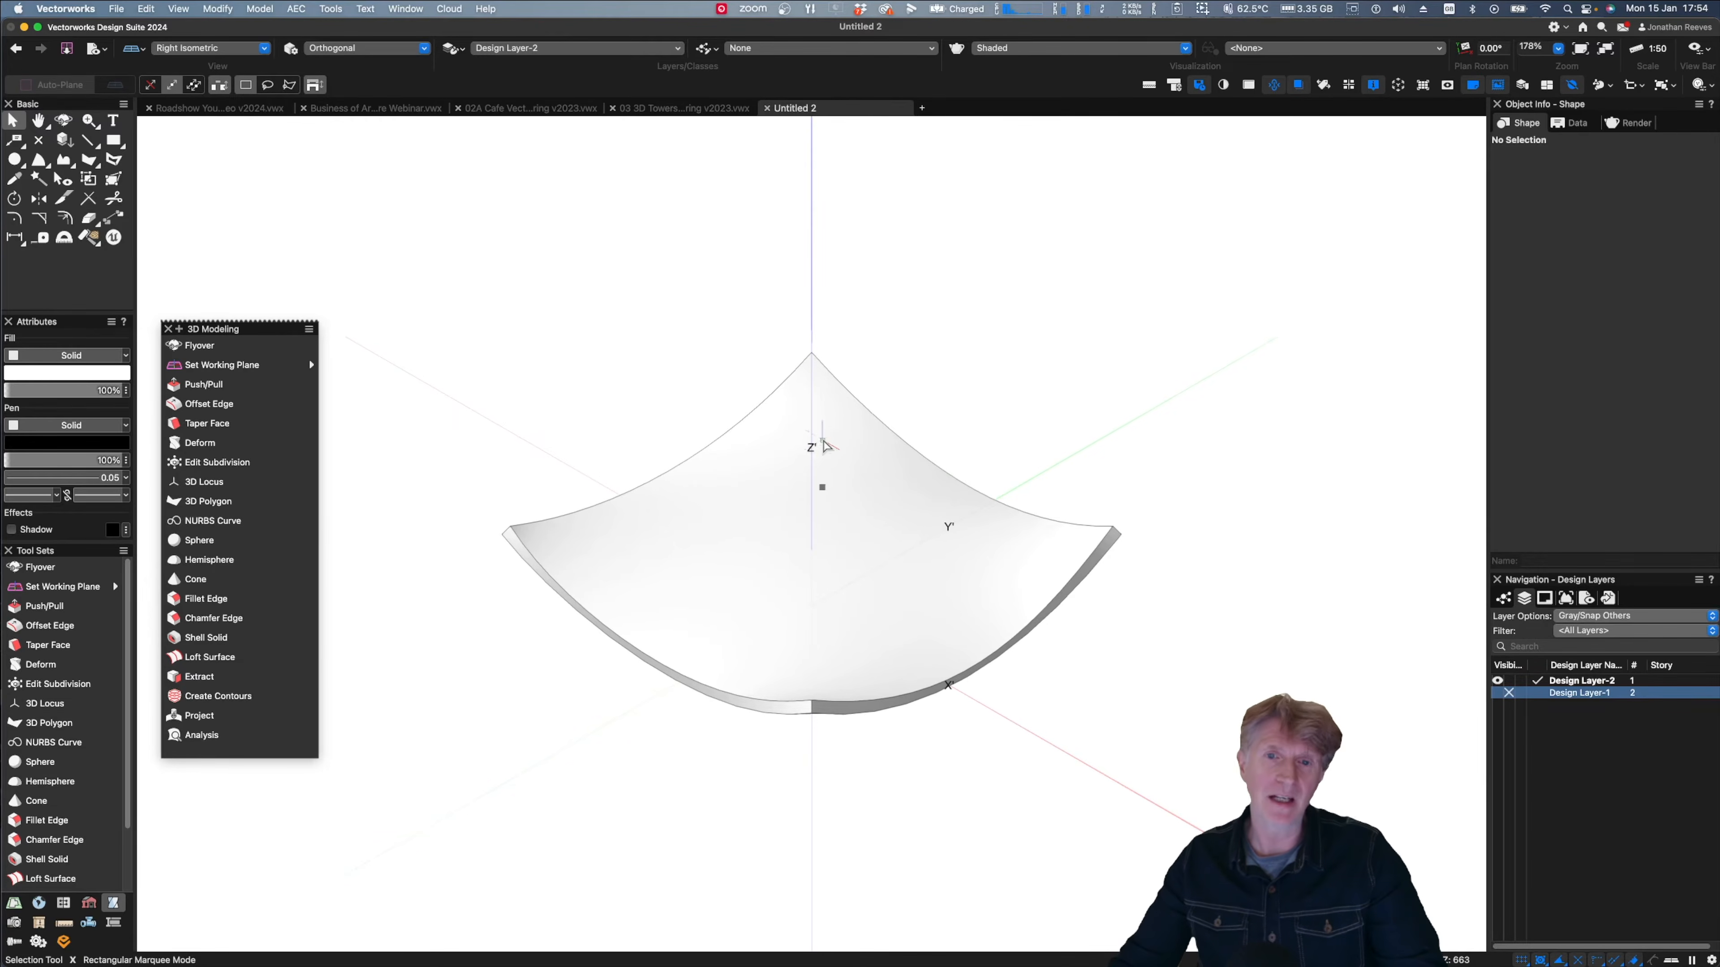
- Open the shell's source NURBS surface for editing and move its rear corner vertex -1 m along X with the Reshape tool
double_click(824, 444)
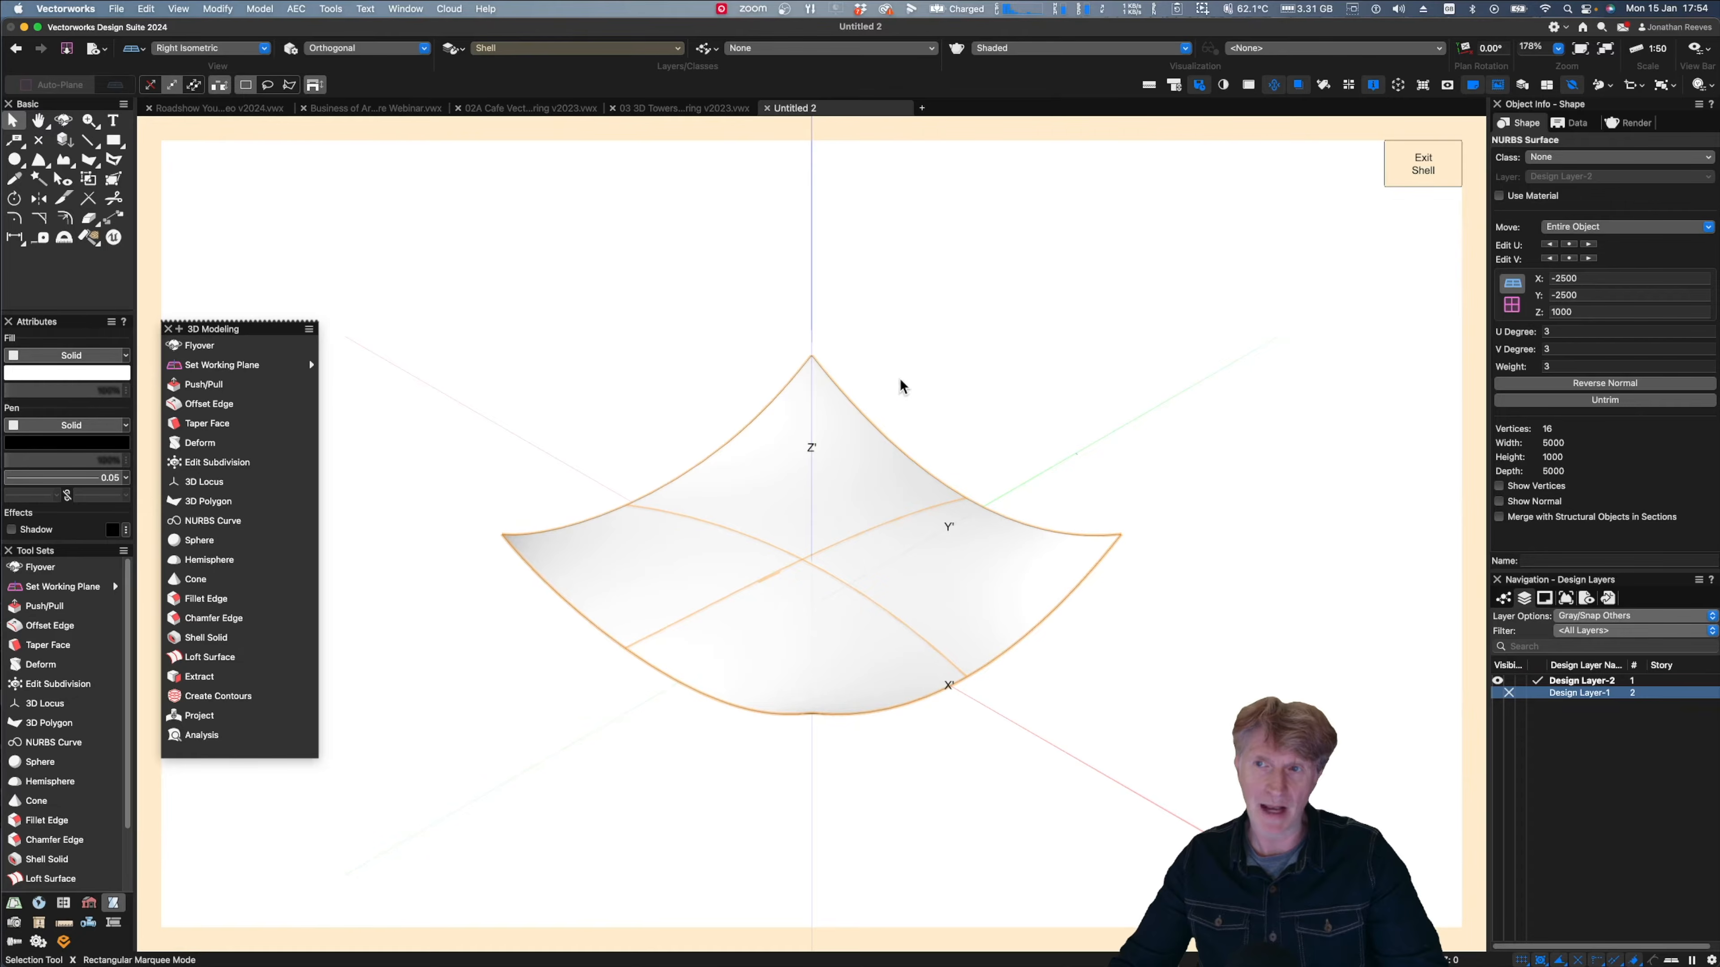
key("shift+r")
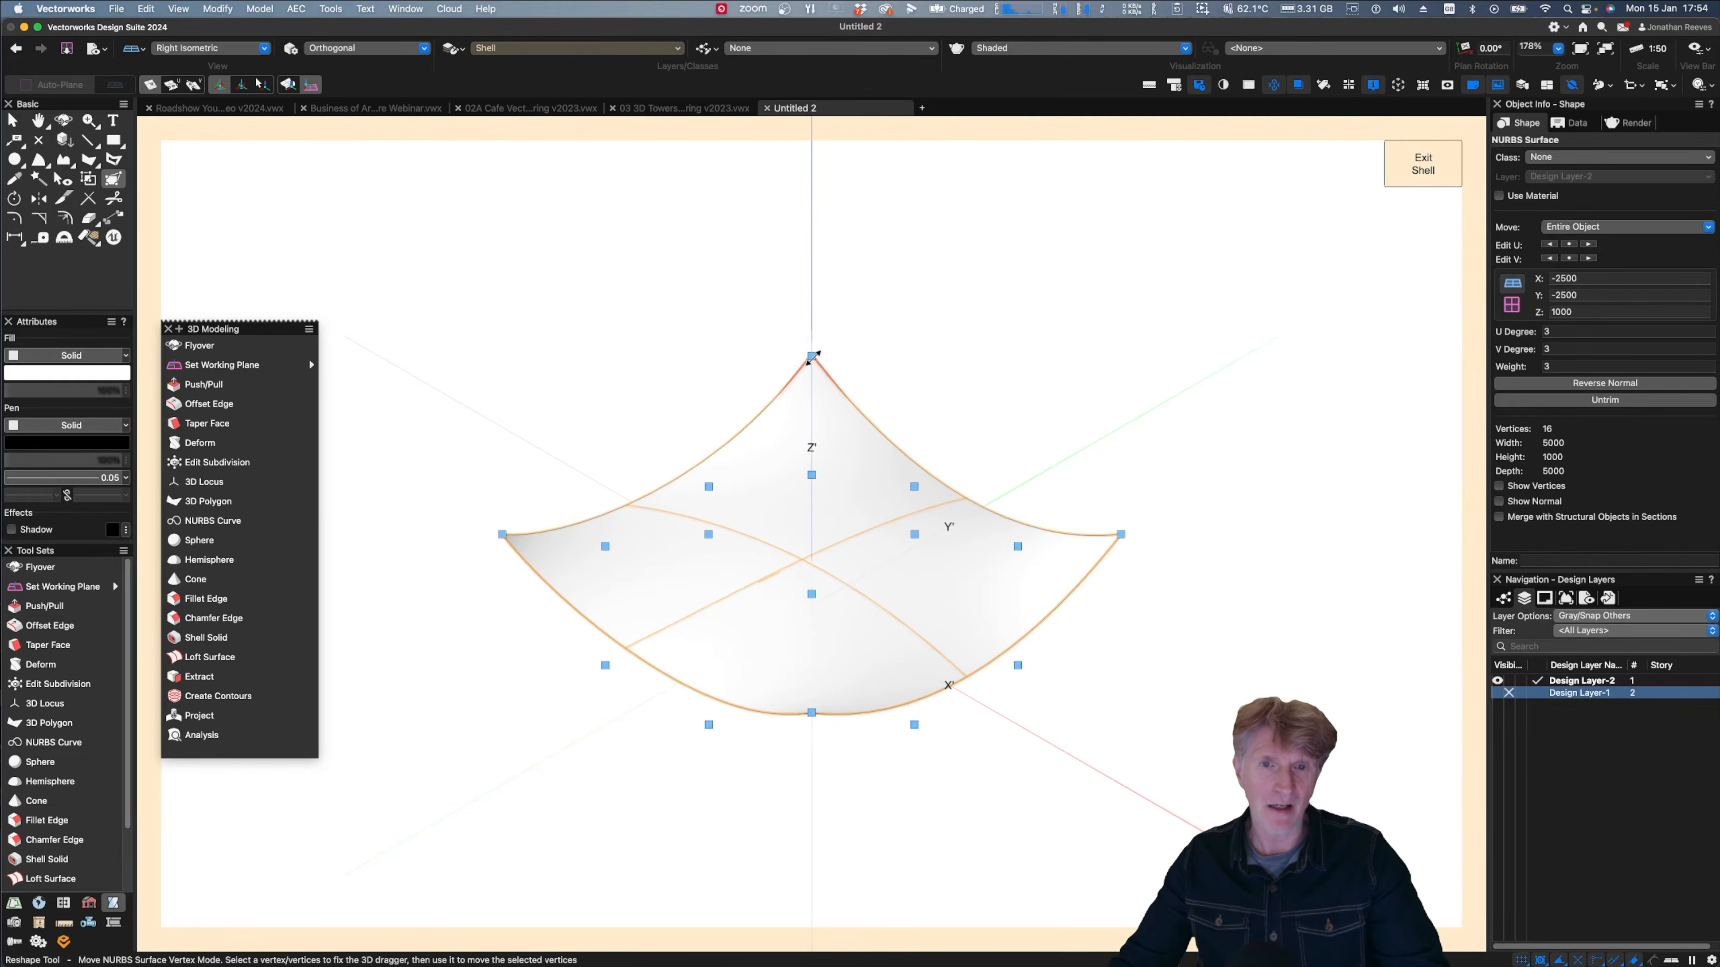
left_click(812, 357)
left_click_drag(862, 389, 785, 352)
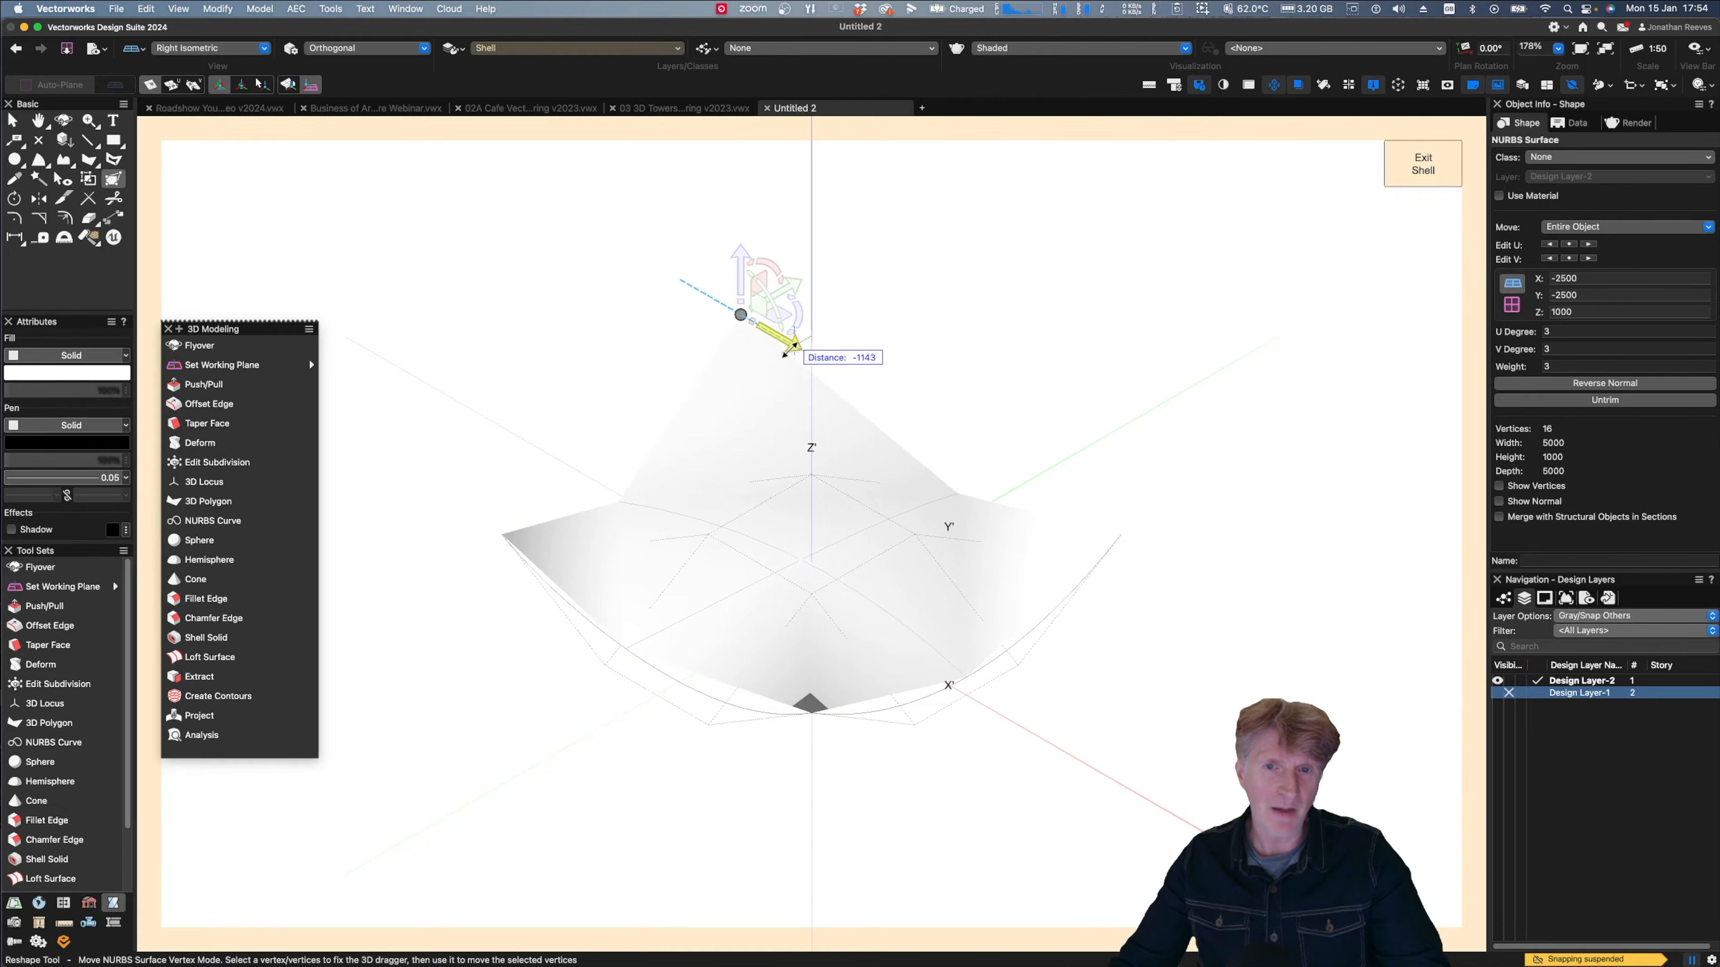
type("-")
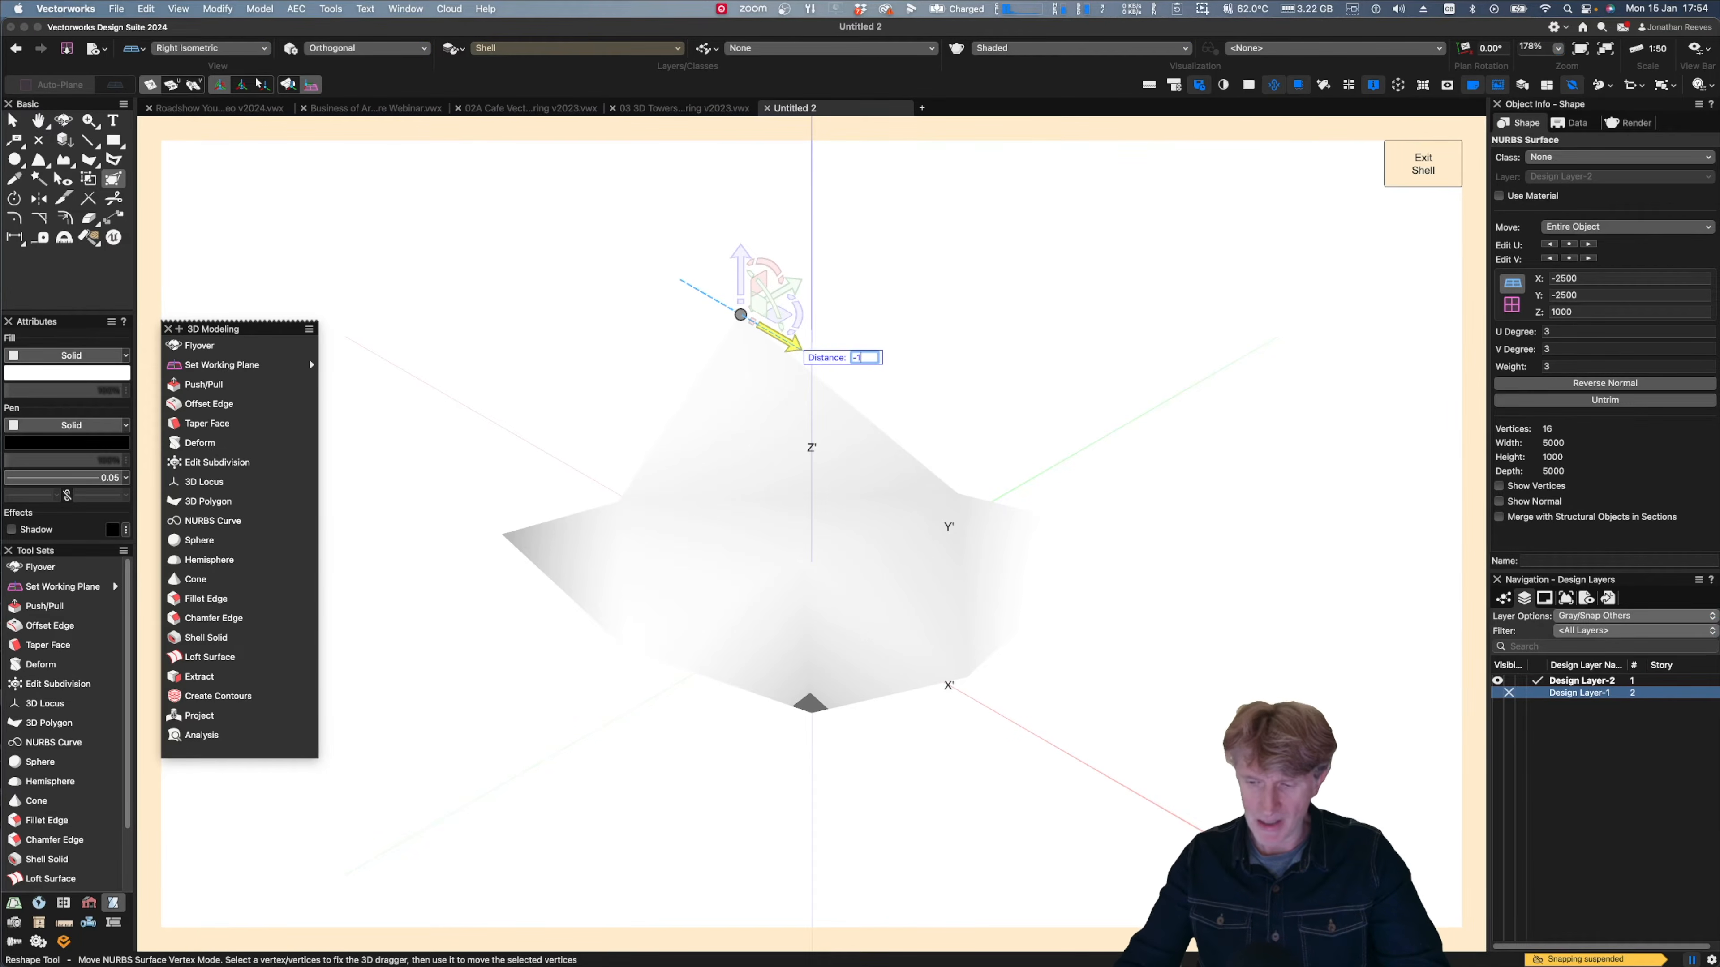
type("1m")
key("Return")
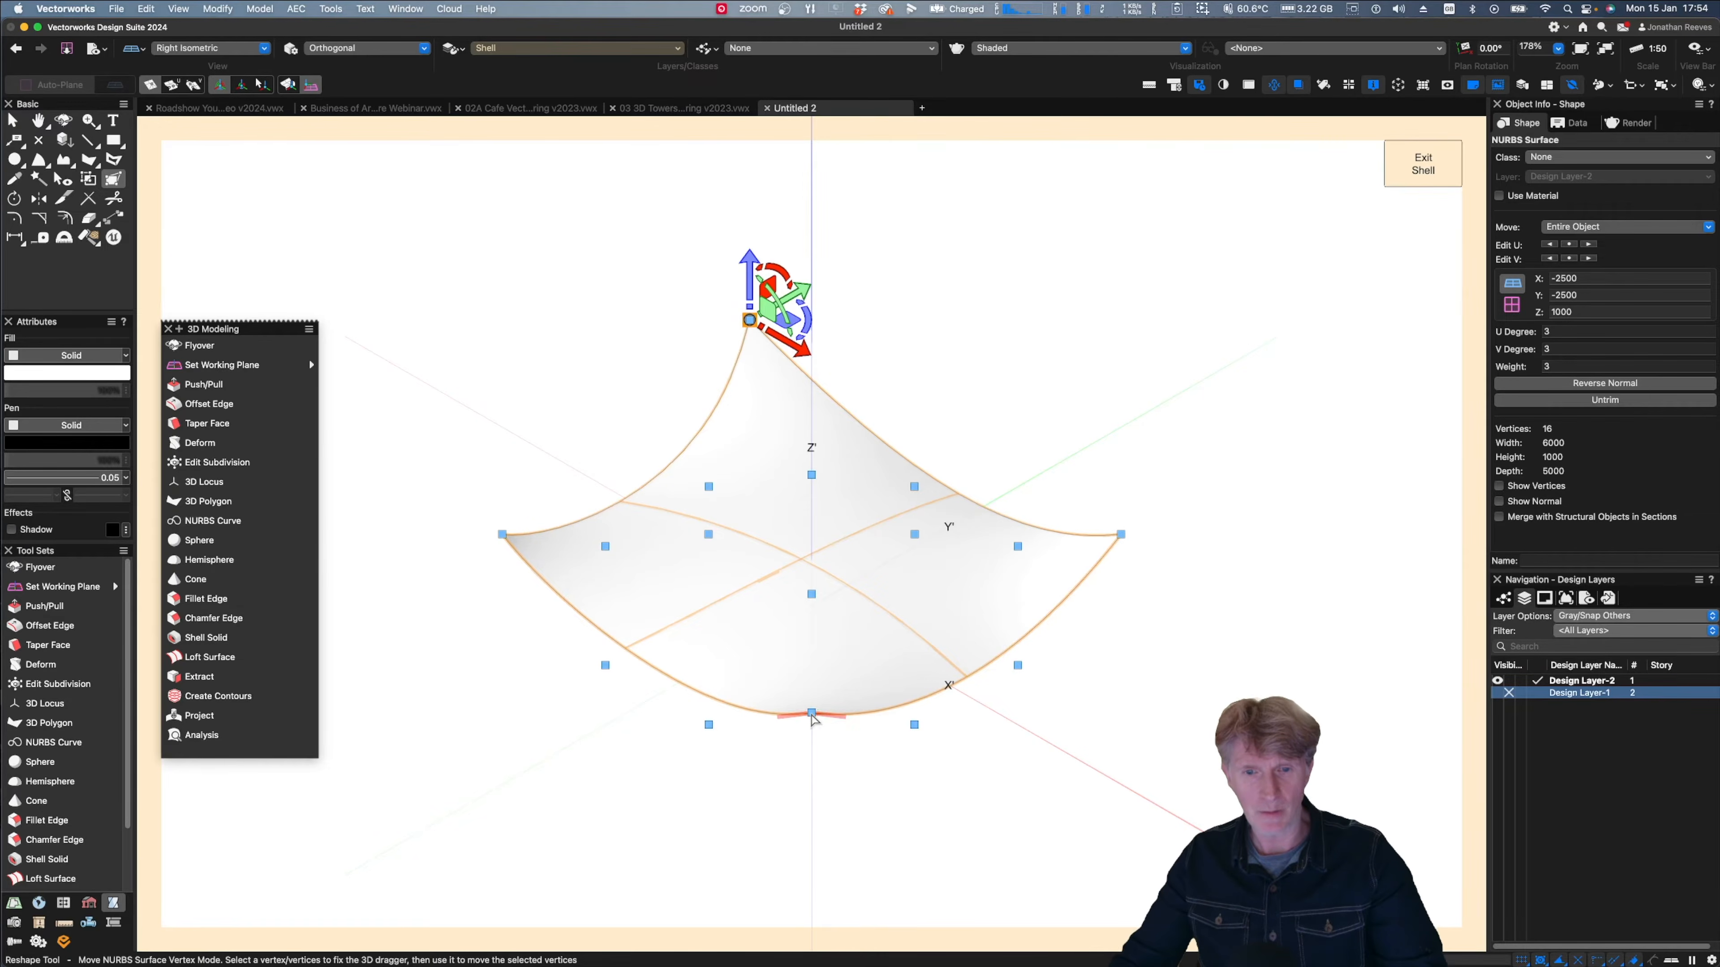
- Move the NURBS surface's front corner vertex 1 m along X and exit the shell
left_click(812, 714)
left_click_drag(880, 754, 936, 780)
type("1")
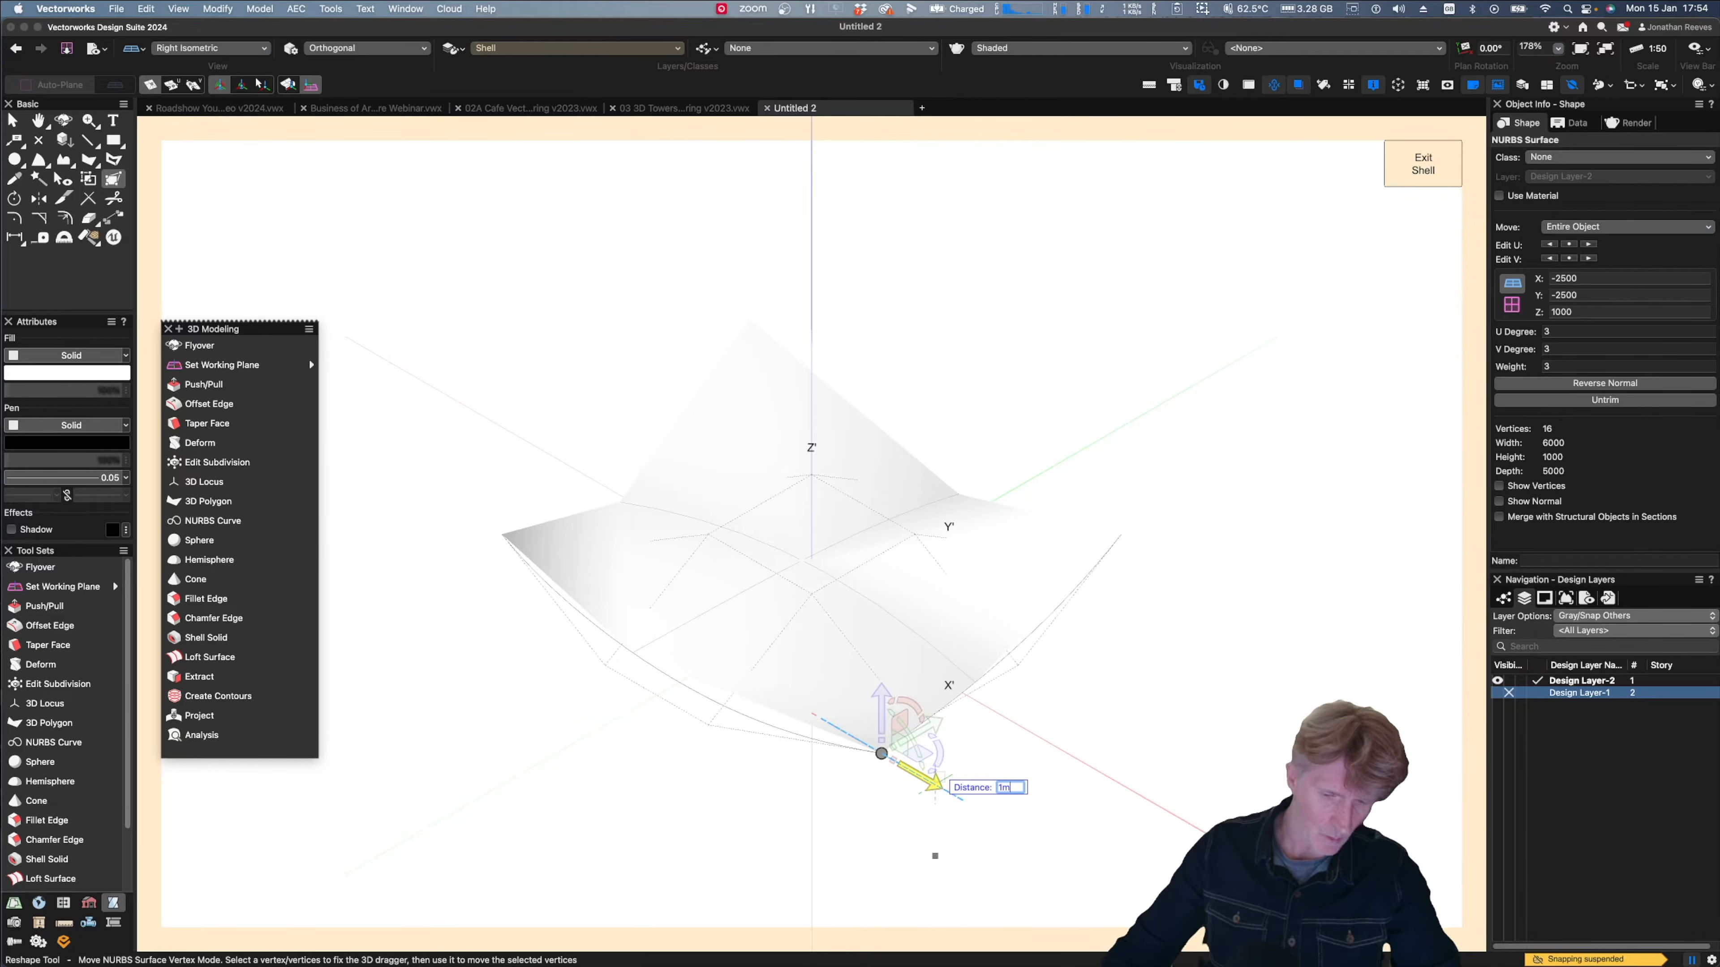
type("m")
key("Return")
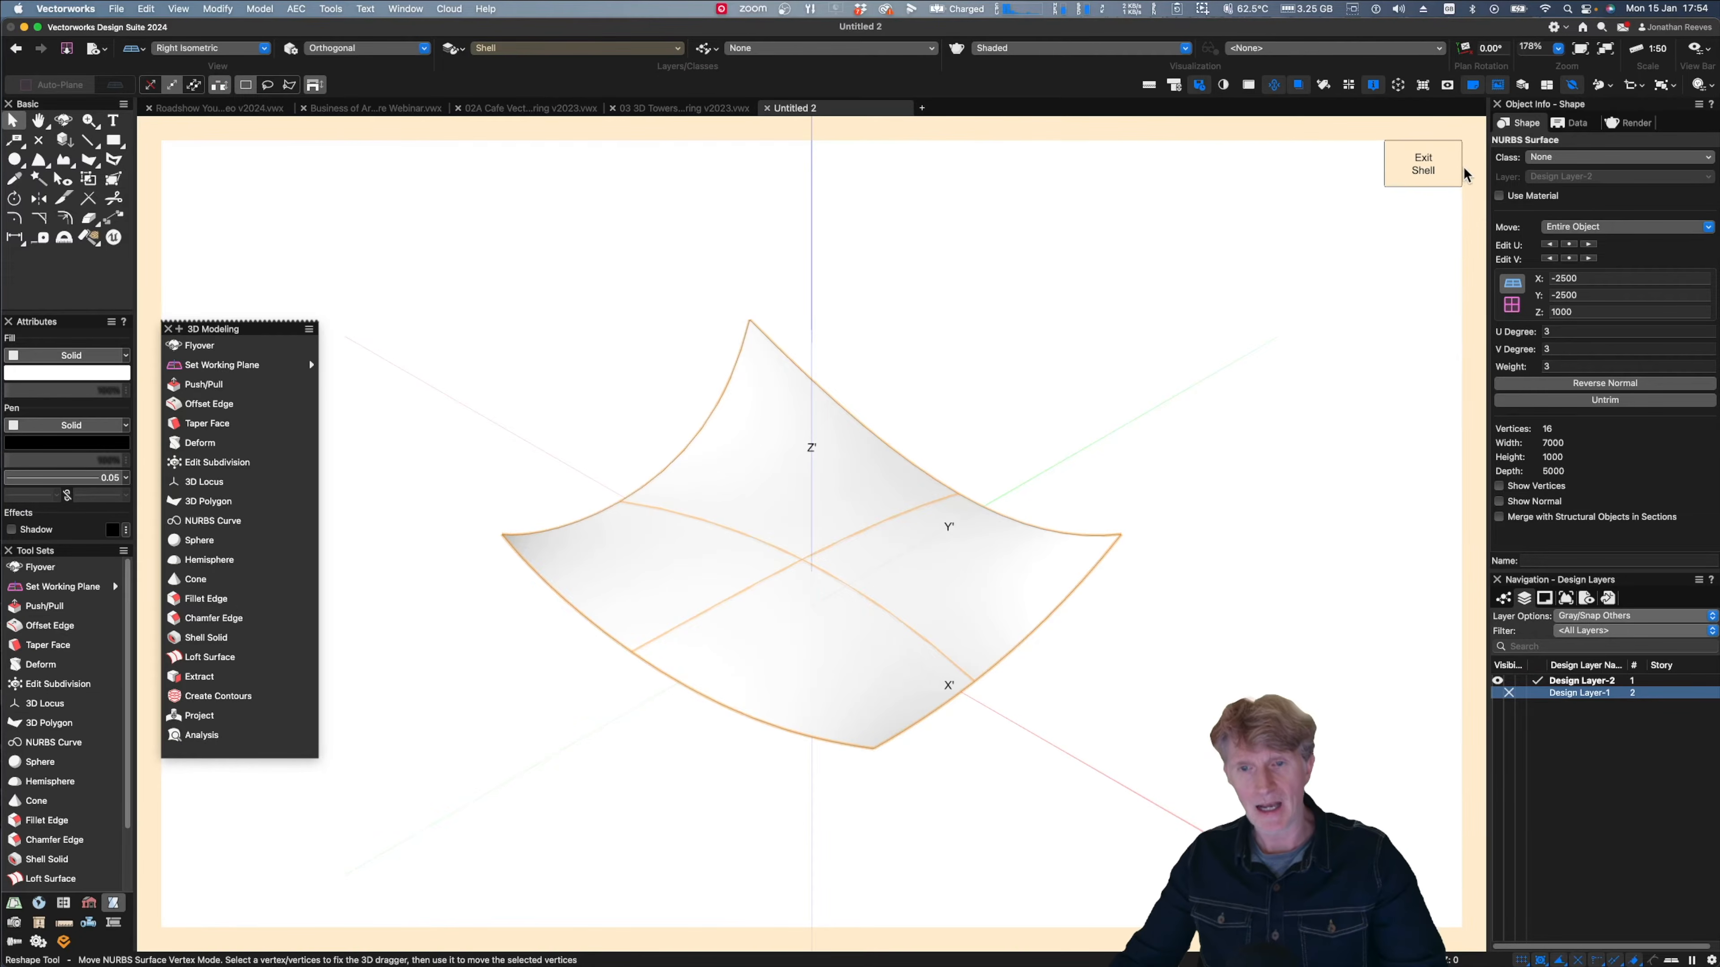
left_click(1422, 164)
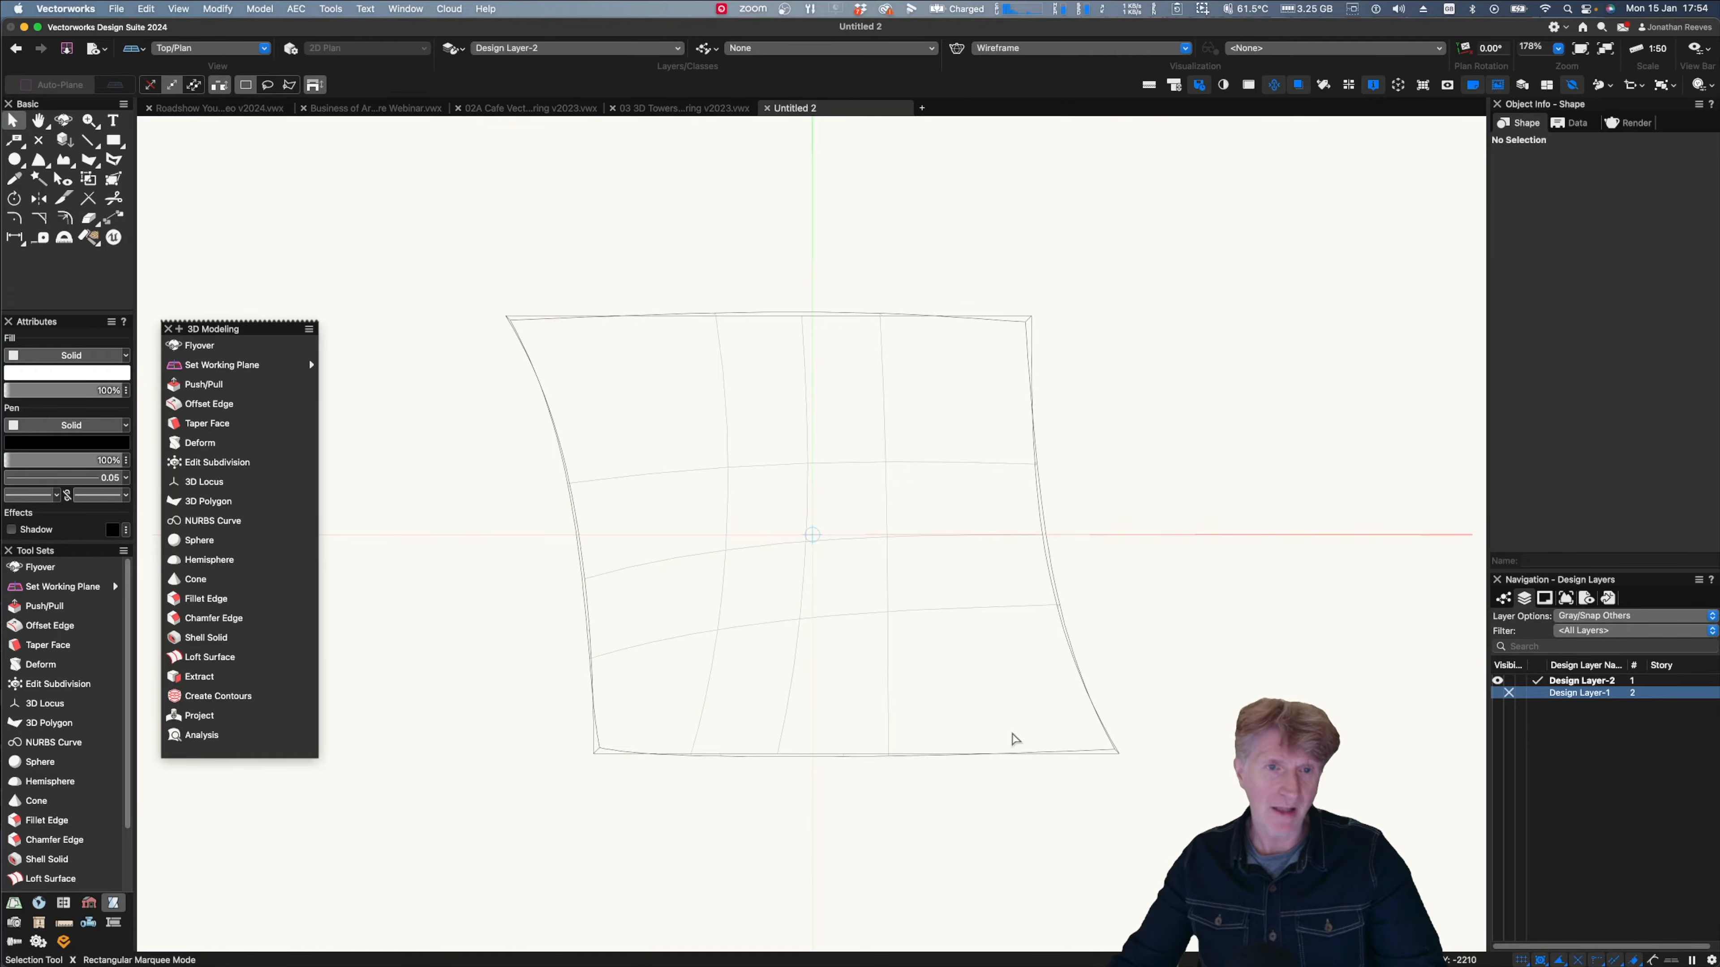
mouse_move(987, 796)
middle_mouse_down("ctrl")
mouse_move(915, 771)
mouse_move(857, 661)
mouse_move(796, 613)
mouse_move(810, 508)
mouse_move(1017, 484)
mouse_move(779, 695)
mouse_move(894, 669)
mouse_move(852, 669)
mouse_move(848, 688)
middle_mouse_up("ctrl")
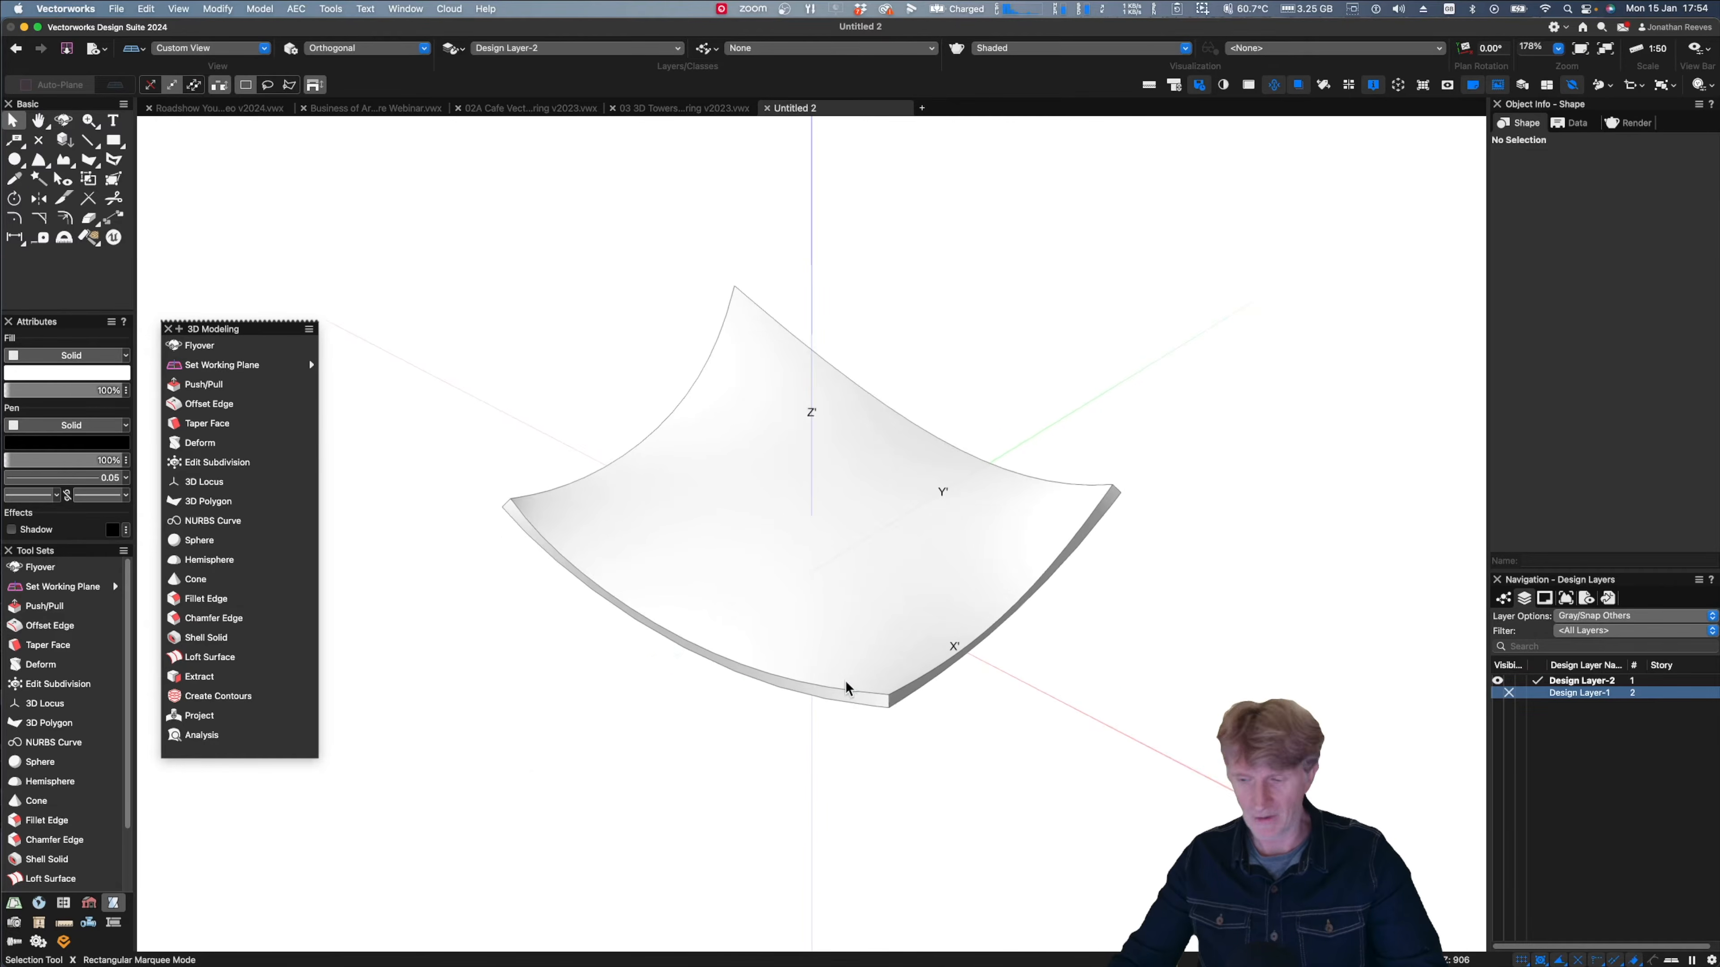
- Reopen the shell's NURBS surface, raise the front inner control vertex 2 m along Z, and exit the shell
double_click(815, 552)
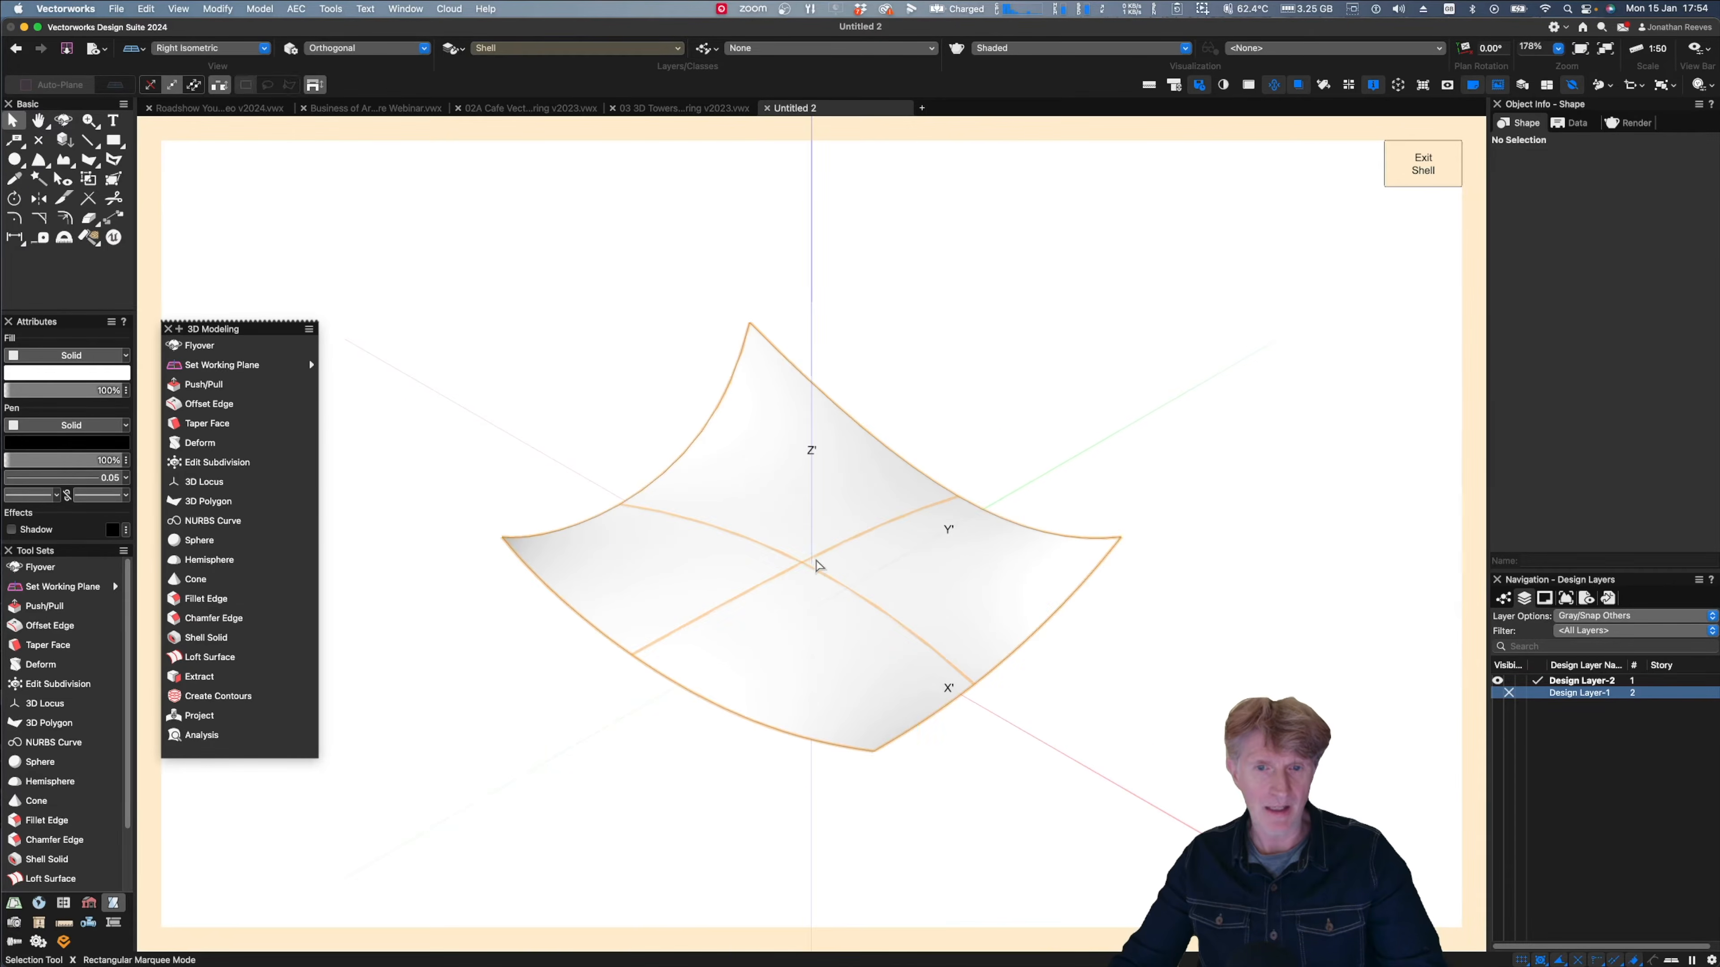
left_click(812, 597)
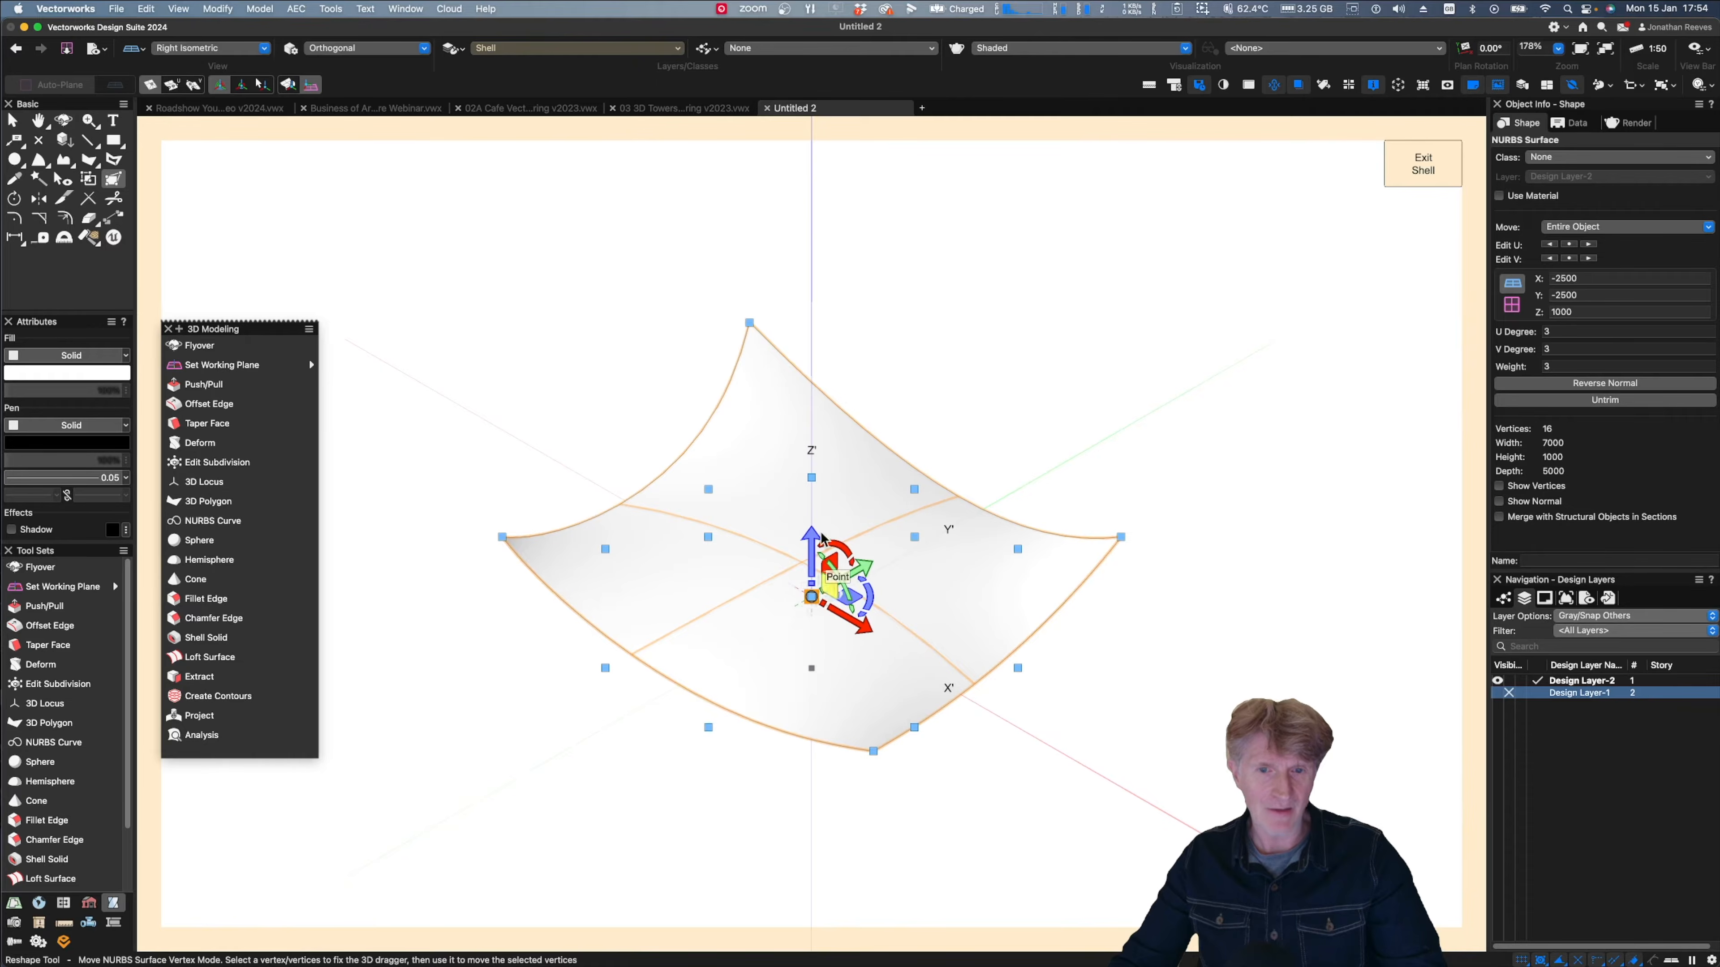
left_click_drag(811, 539, 822, 417)
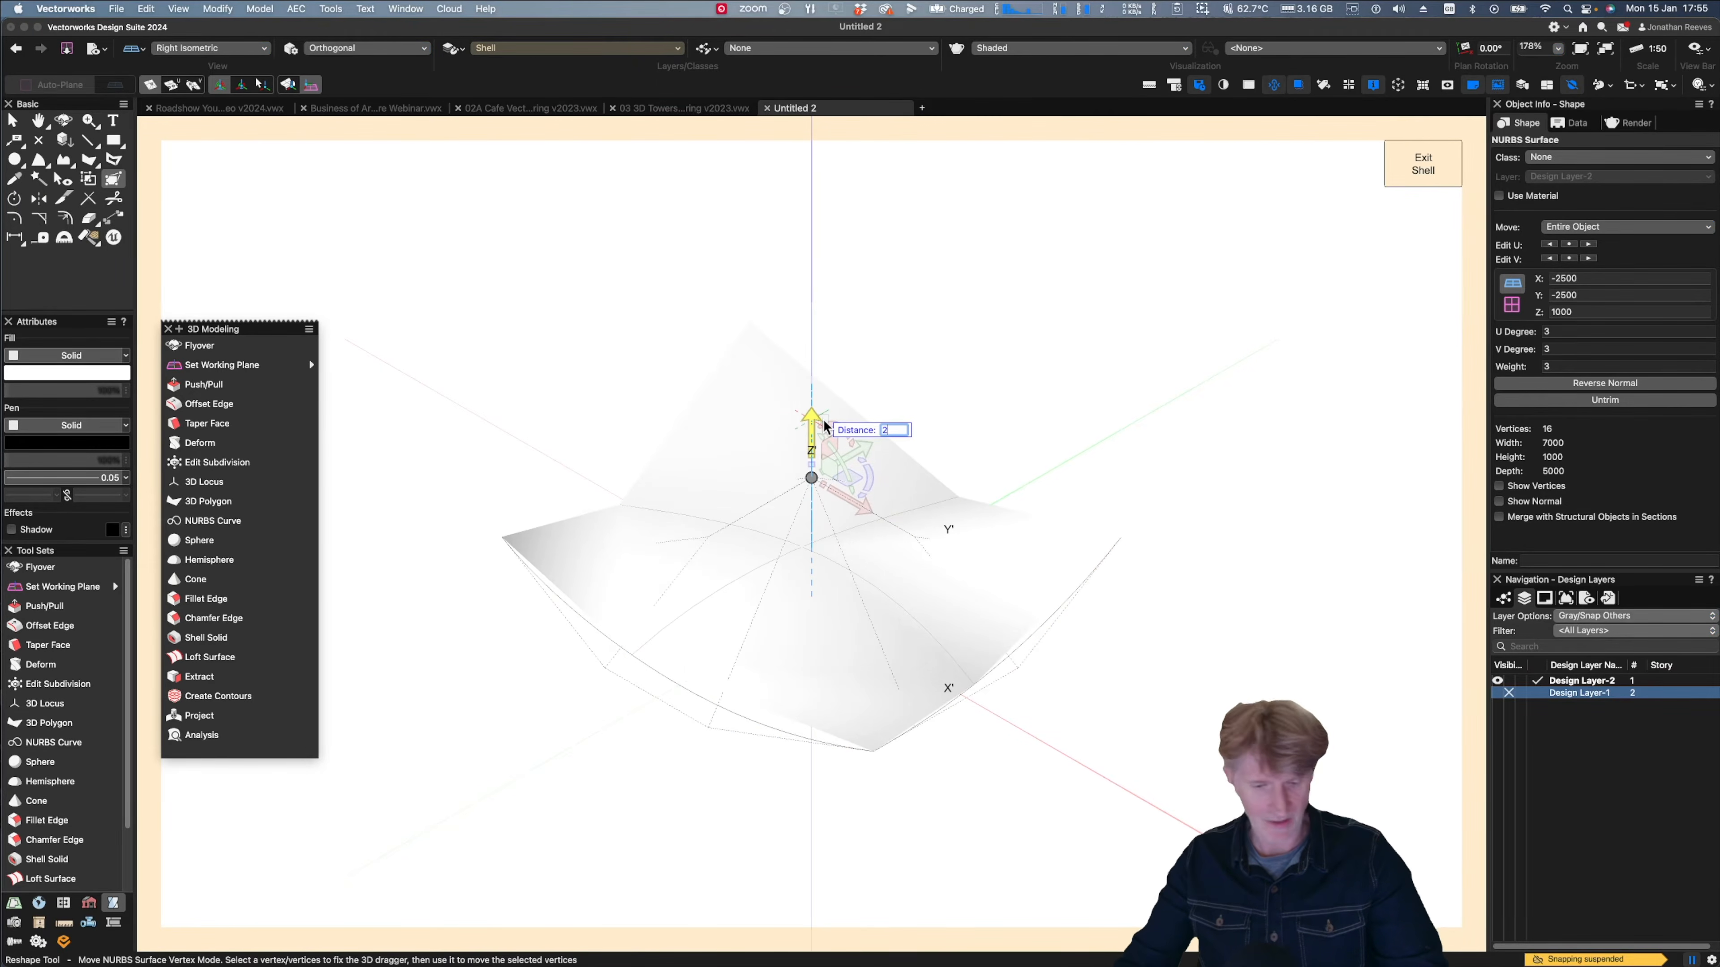
key("Return")
key("shift+c")
mouse_move(775, 637)
left_mouse_down()
mouse_move(722, 641)
mouse_move(773, 555)
mouse_move(787, 603)
mouse_move(837, 638)
mouse_move(756, 630)
left_mouse_up()
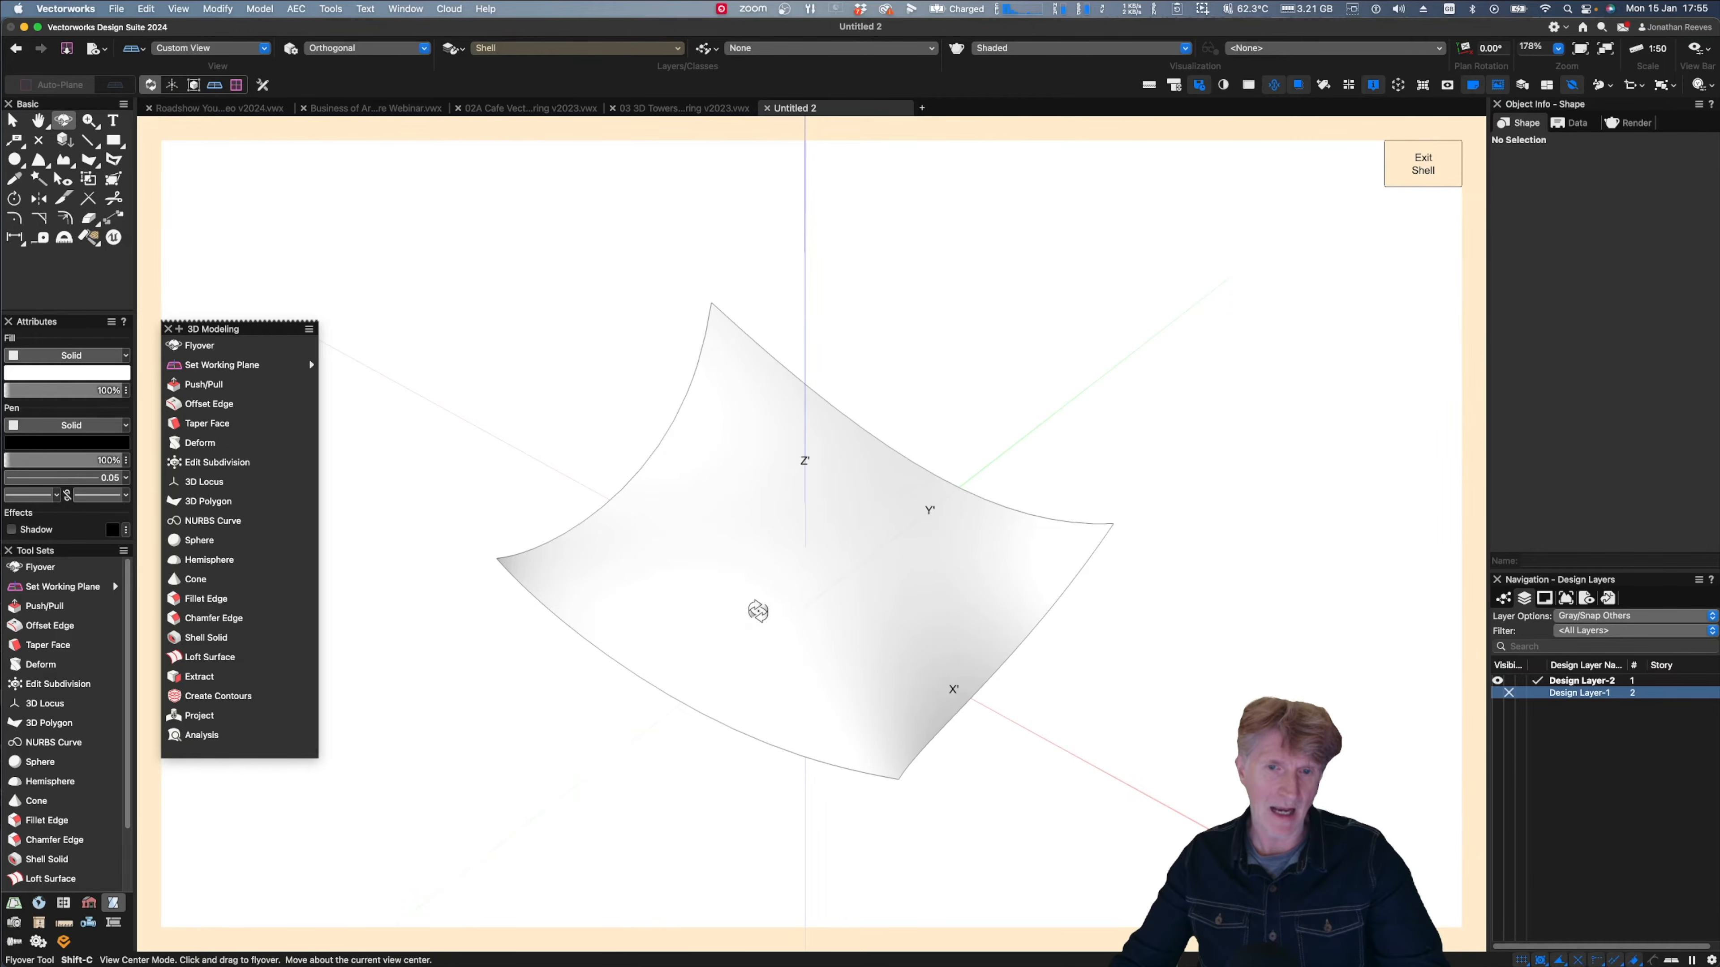
left_click(1414, 178)
- In Top/Plan view, draw a circle of about 855 mm radius centred on the page centre, over the shell
left_click_drag(1102, 643, 606, 551)
key("x")
key("super+5")
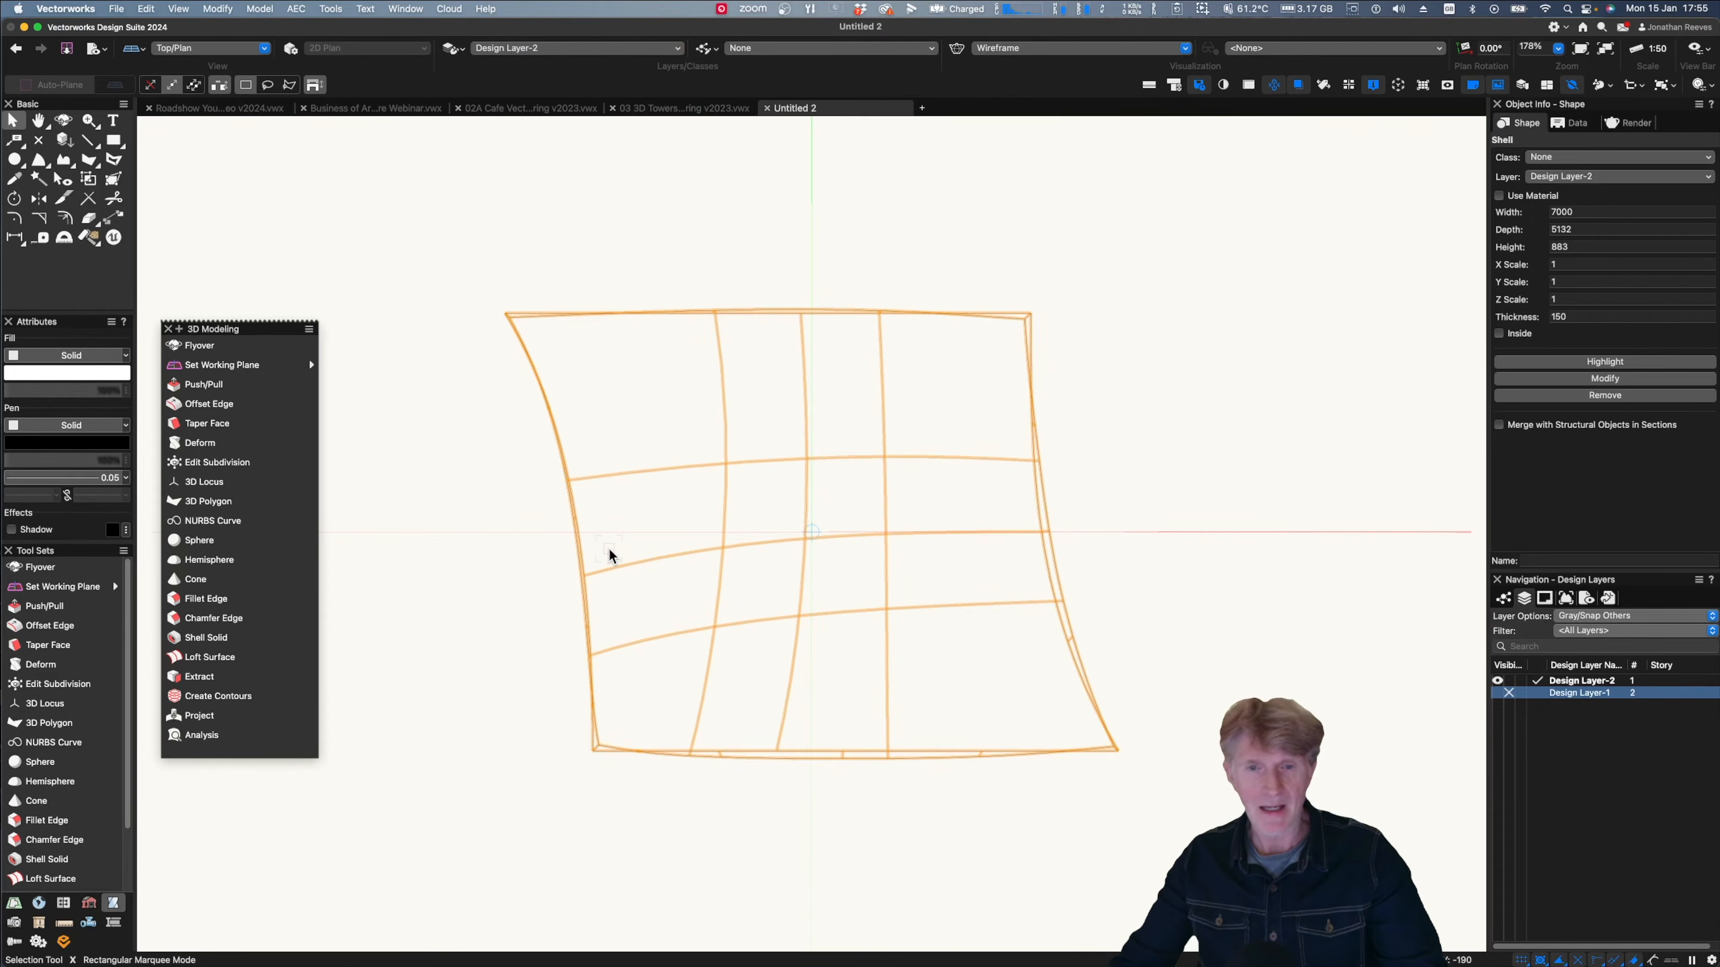
key("6")
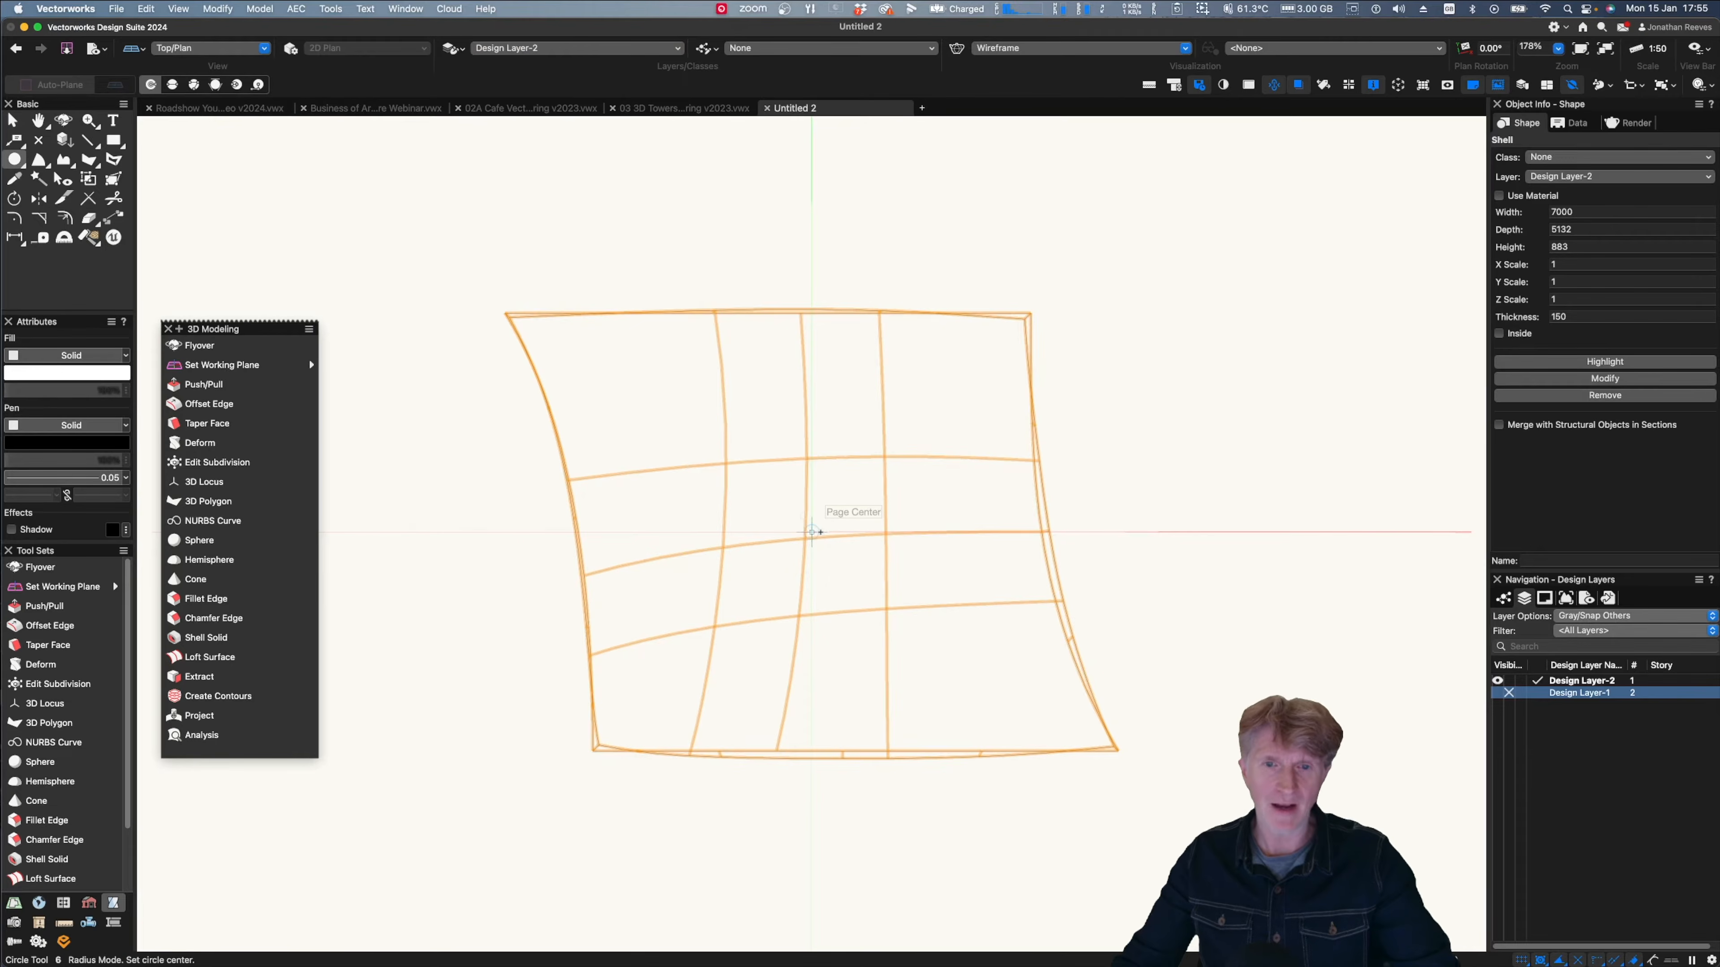
left_click(813, 534)
left_click(823, 461)
- Extrude the circle 1 m into a cylinder in the Right Isometric view
key("super+3")
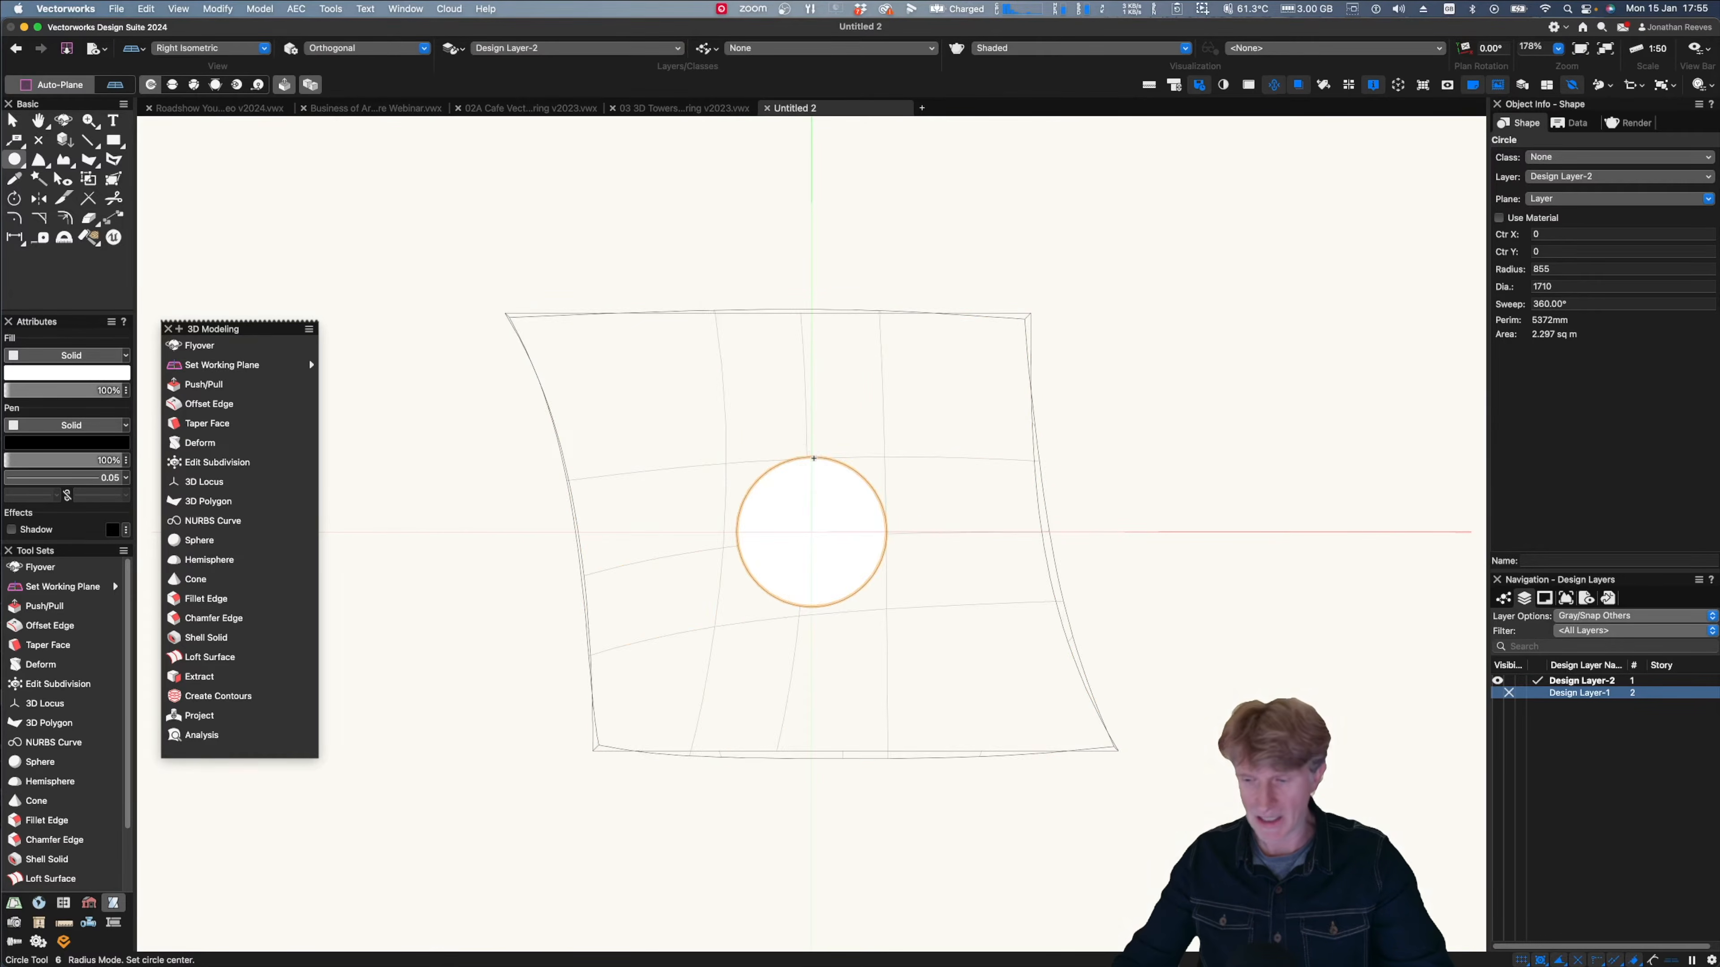
key("x")
key("super+e")
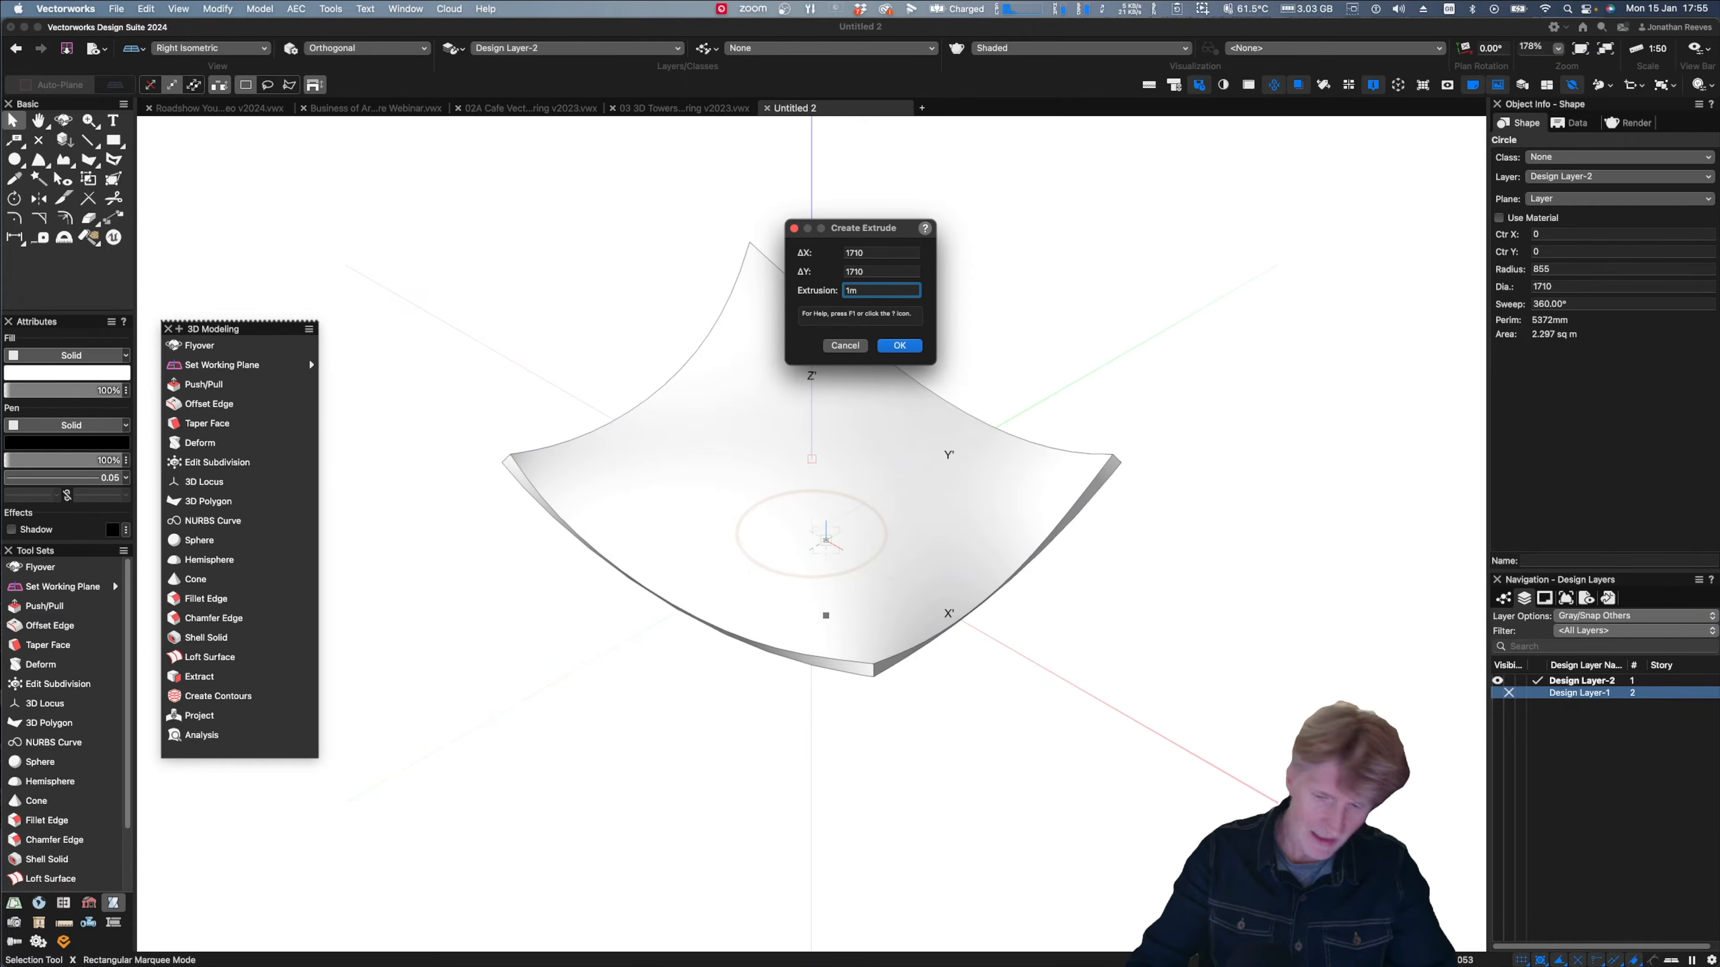
key("Return")
- Stretch the cylinder upward through the shell to about 1512 mm high, working in the Front view
key("KP_2")
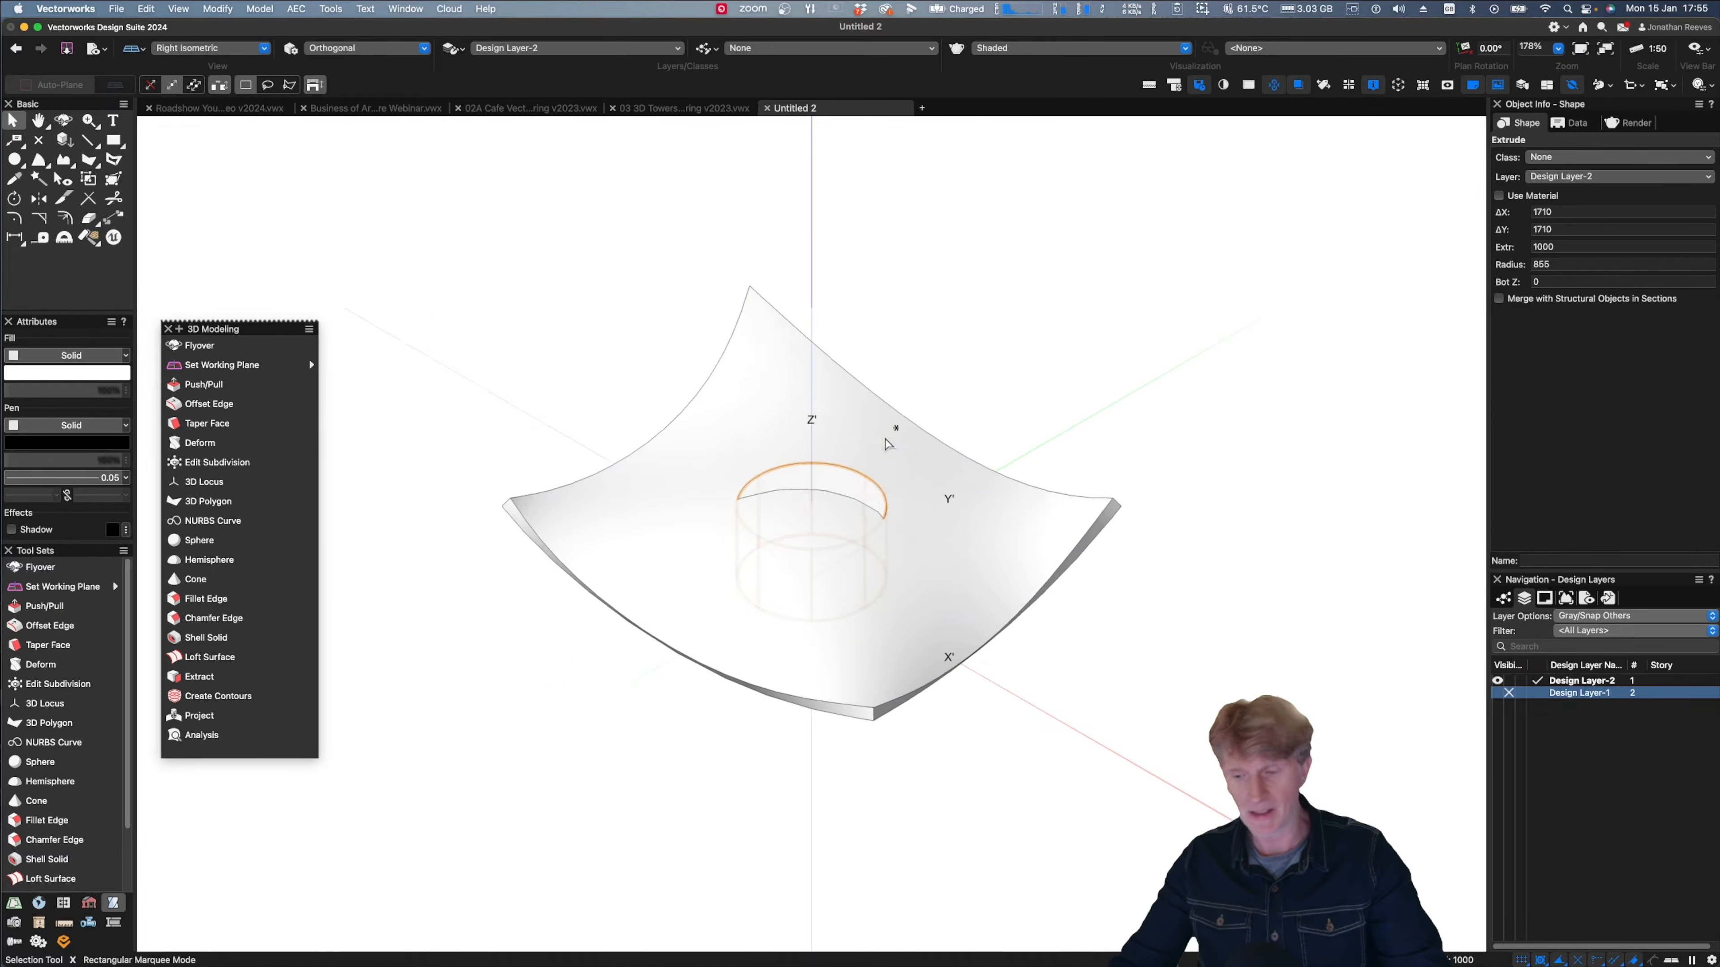
left_click_drag(808, 496, 809, 447)
key("KP_3")
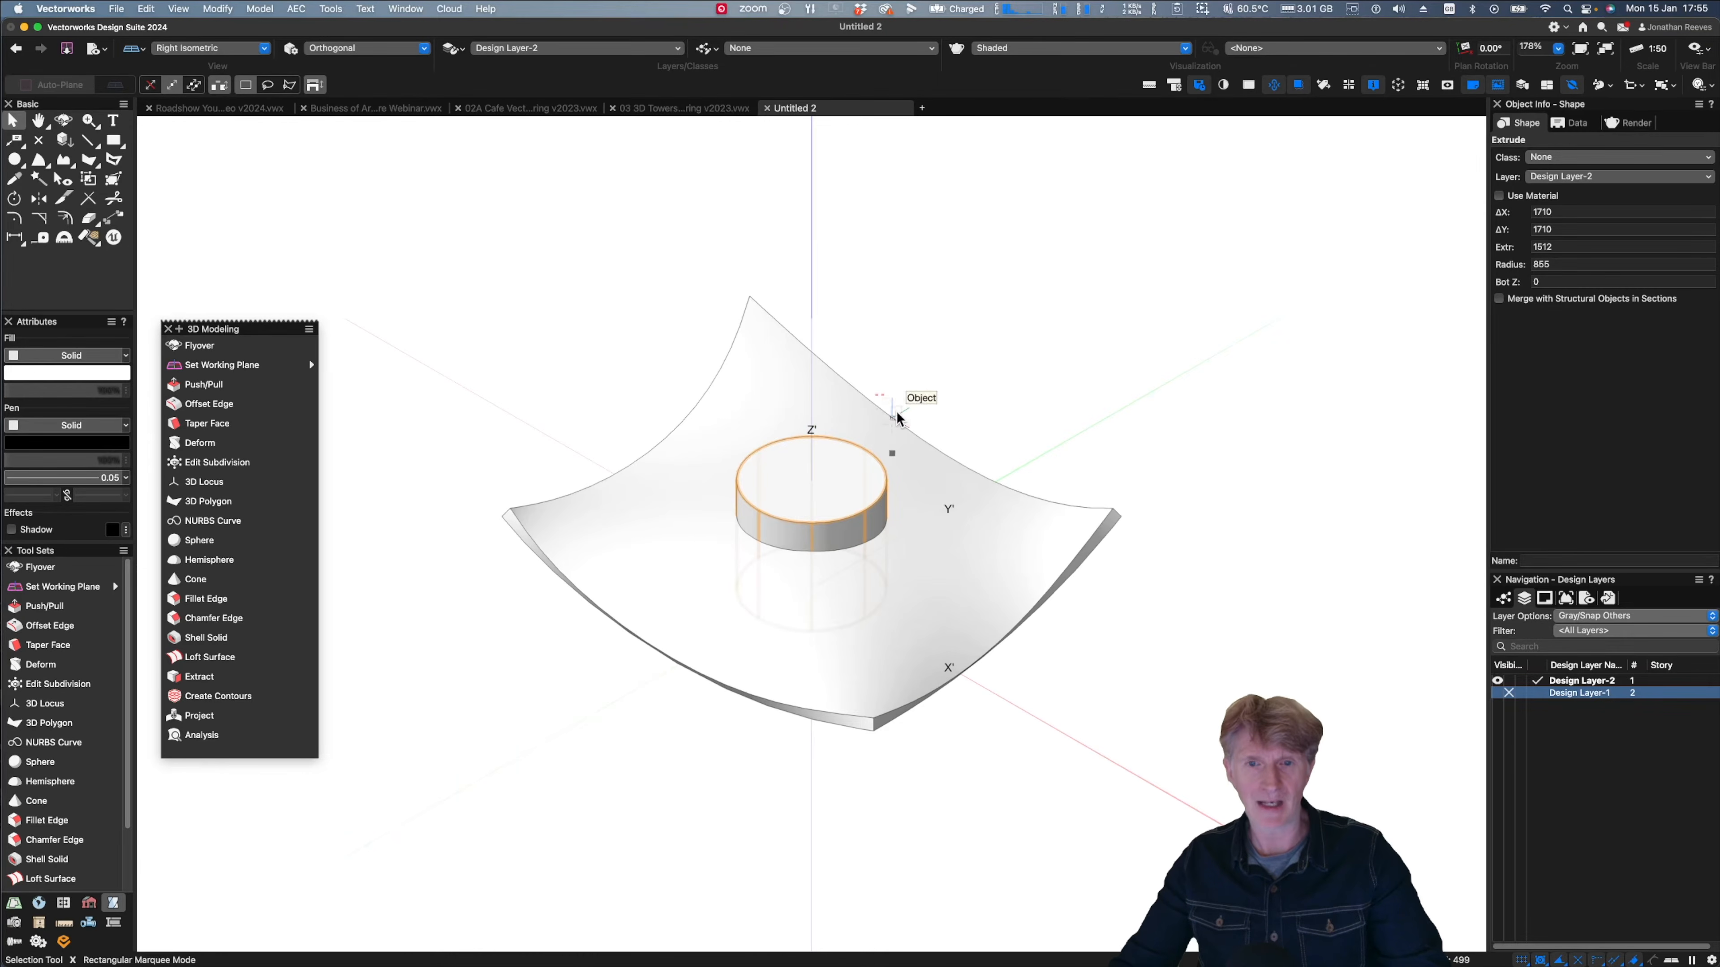
- Subtract the cylinder from the curved shell to cut a round opening
left_click(898, 426, "shift")
left_click(308, 8)
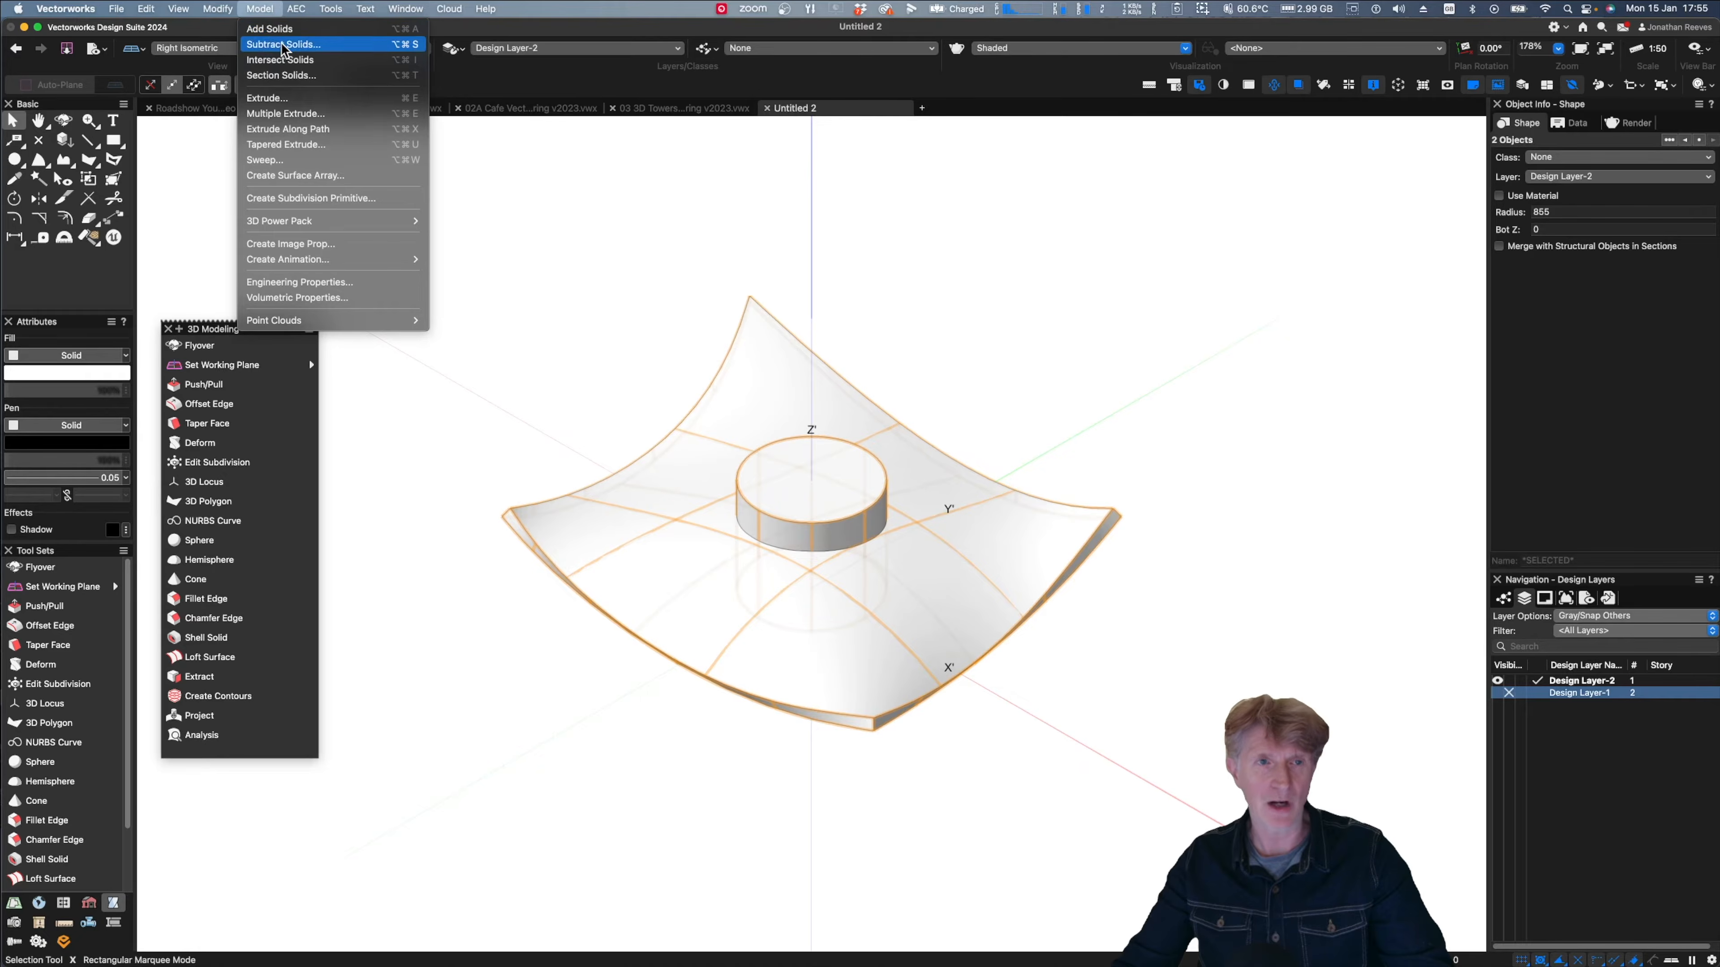
left_click(278, 31)
left_click(912, 337)
left_click(1022, 348)
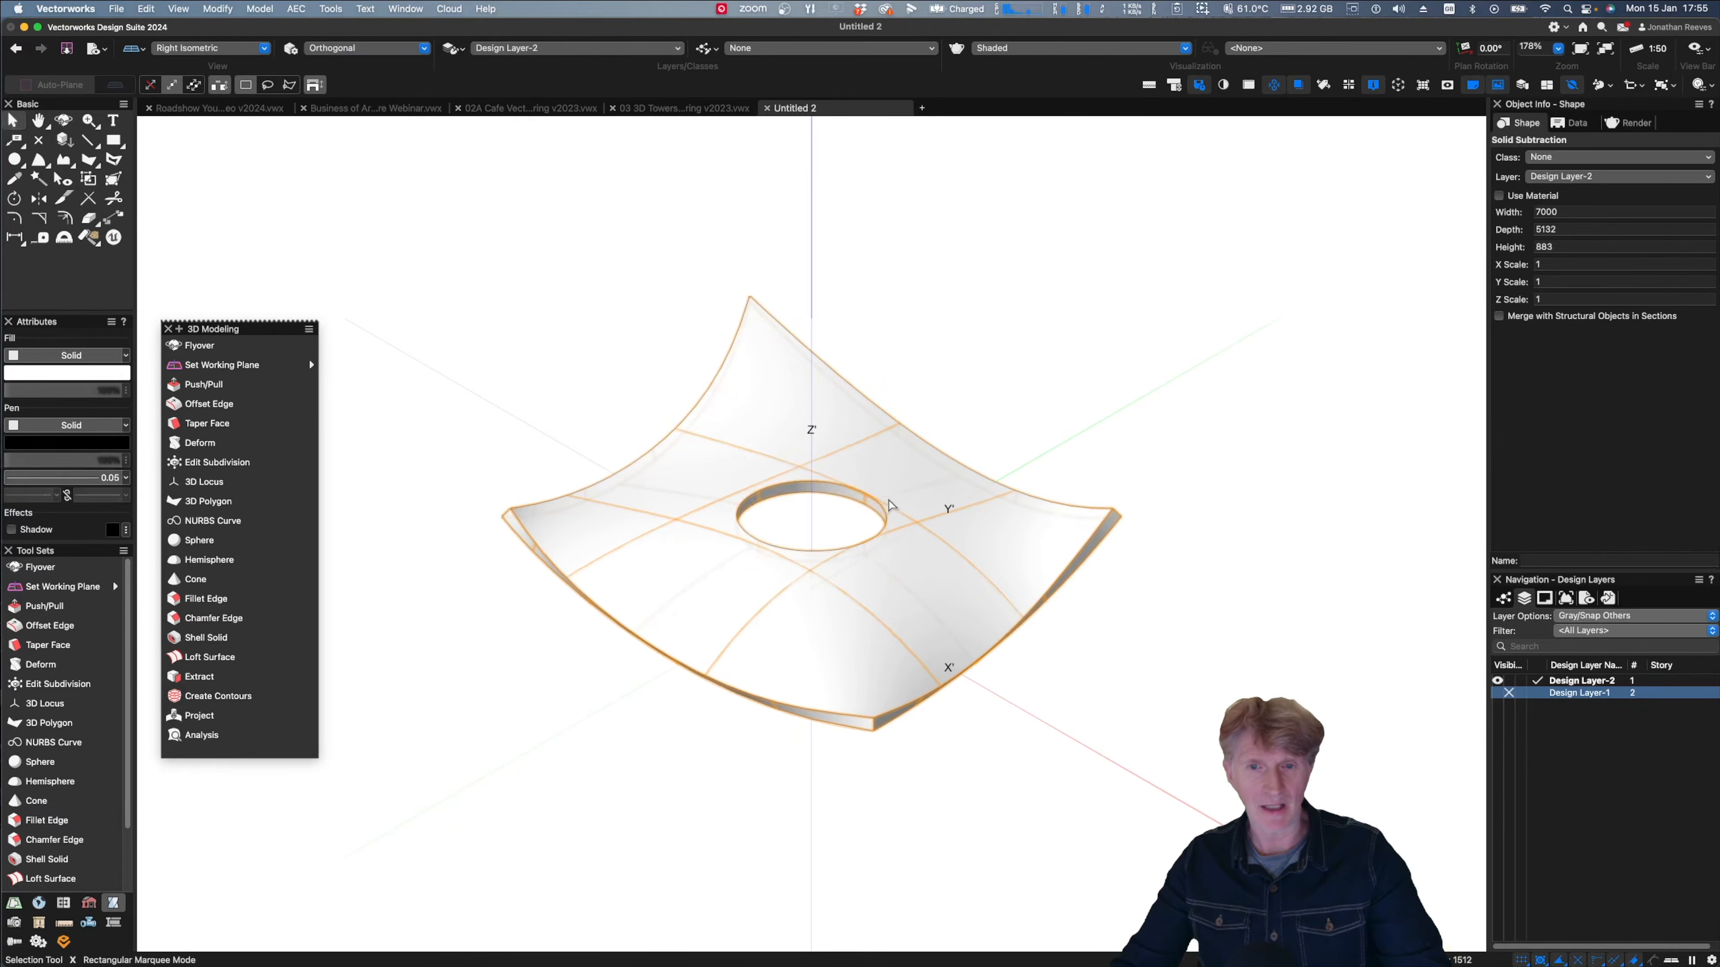
- Open the NURBS surface inside the solid subtraction, raise its two side inner control vertices together along Z, and exit the shell
double_click(888, 505)
double_click(899, 469)
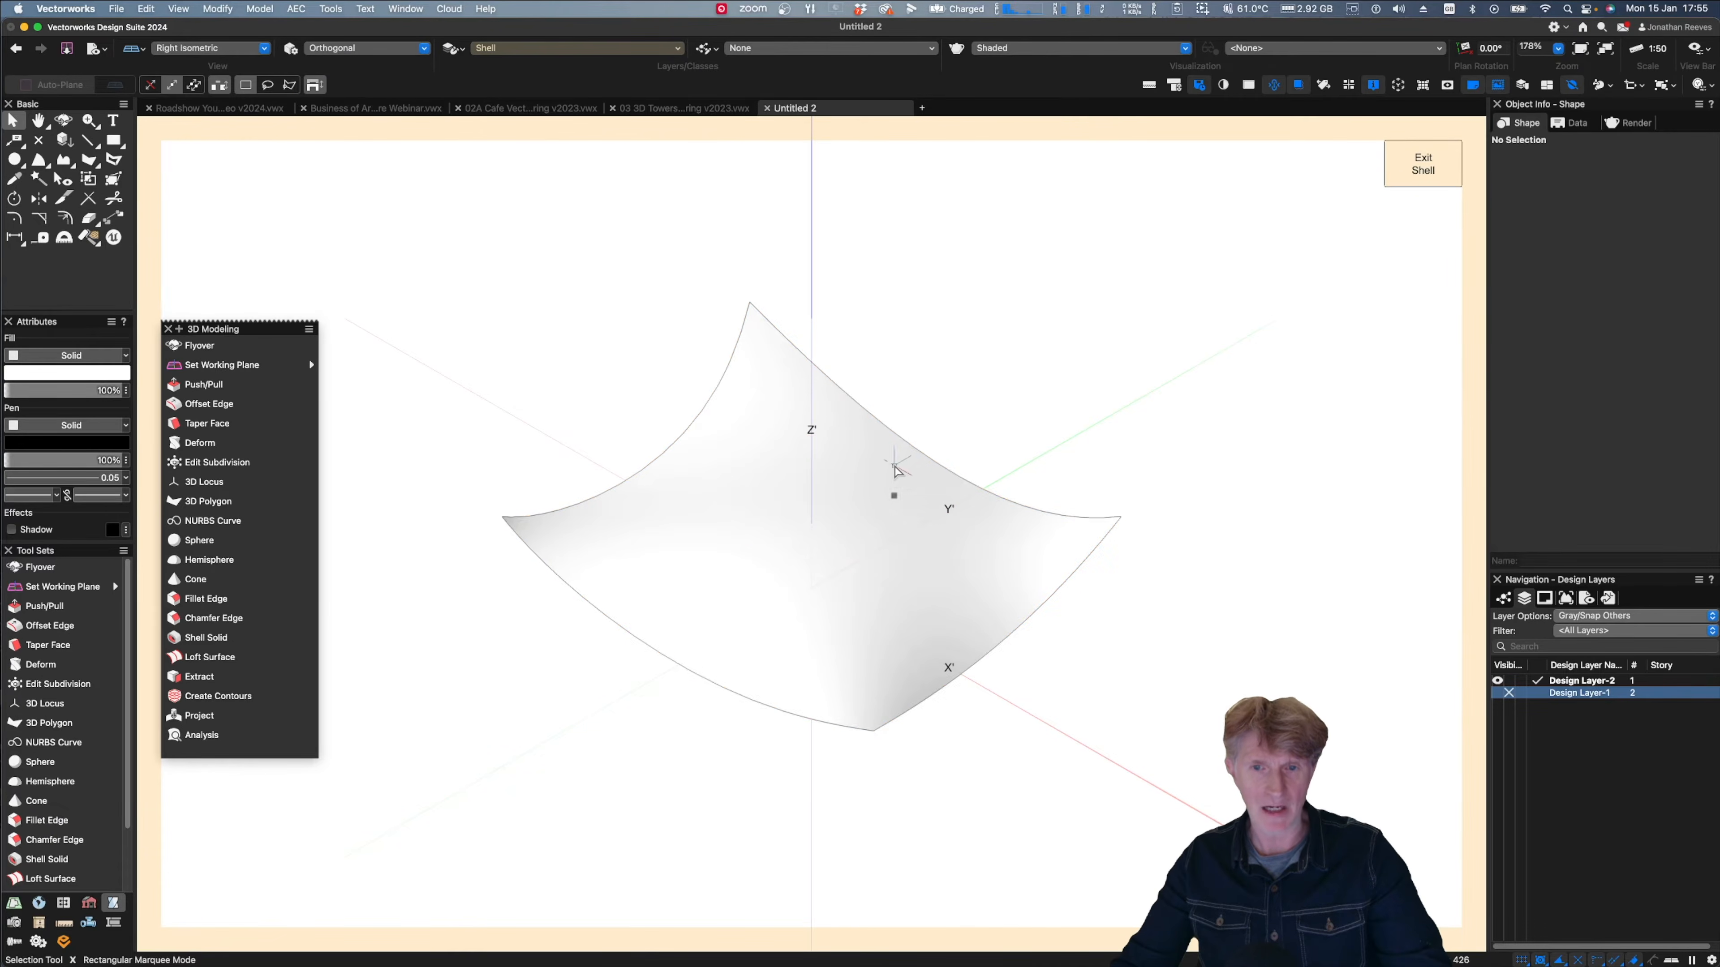
double_click(898, 470)
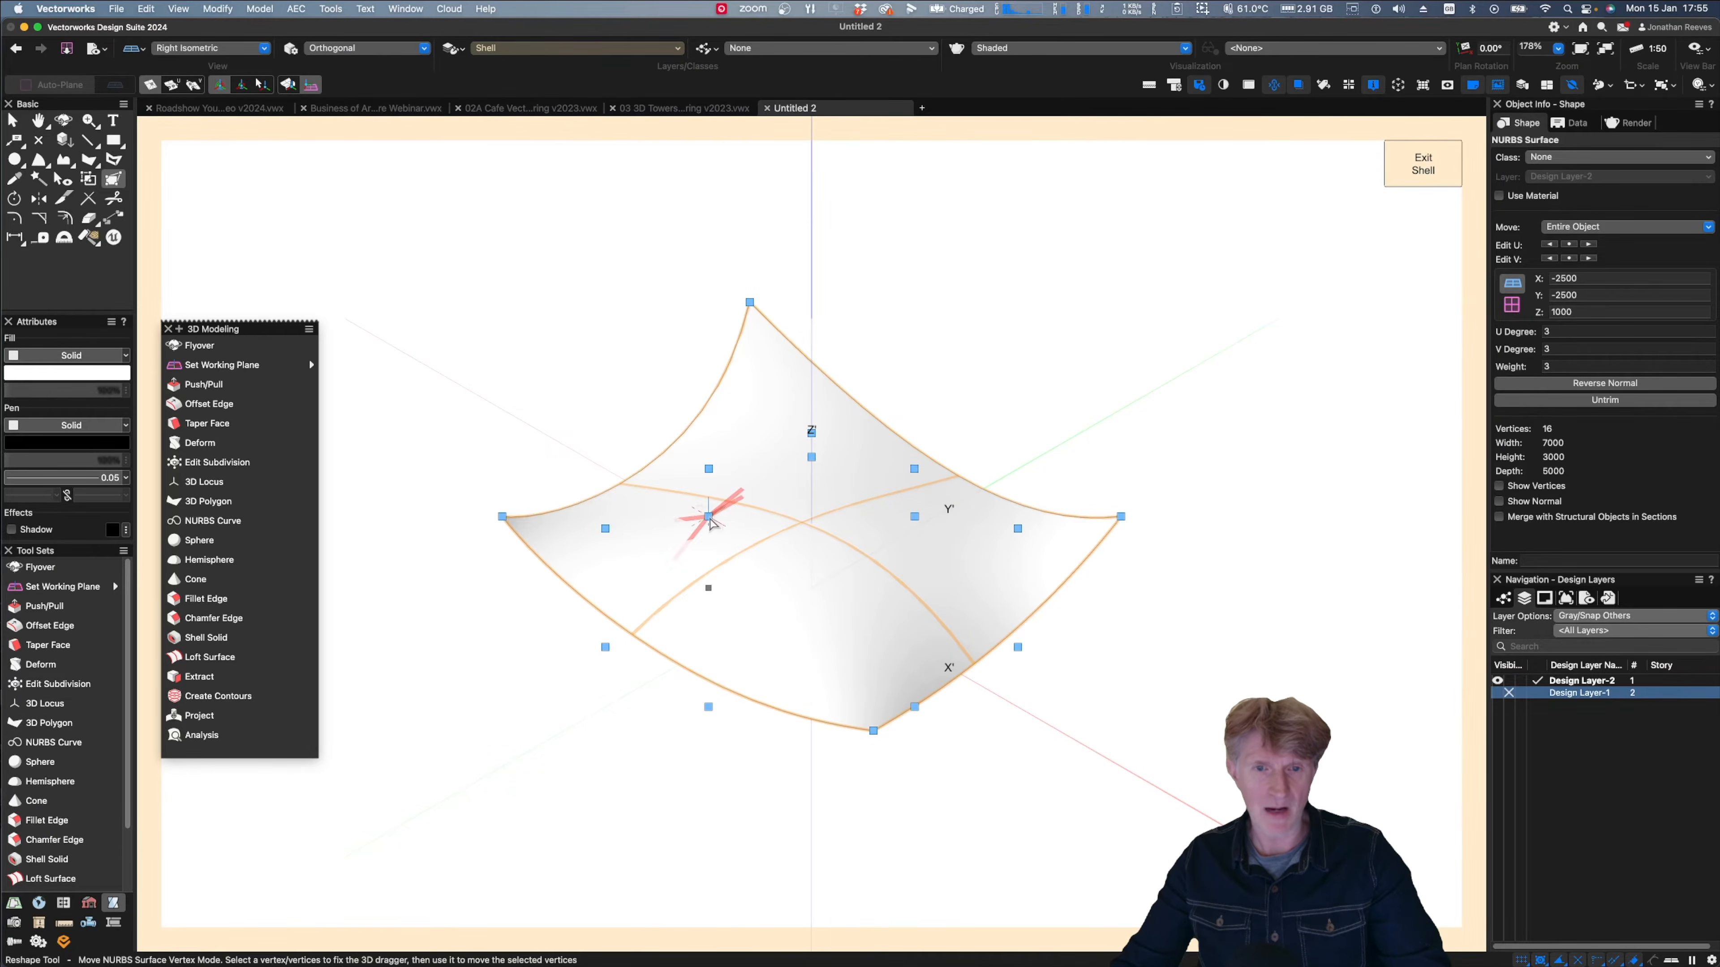
left_click(709, 517)
left_click(914, 518)
left_click_drag(912, 458, 914, 303)
left_click(1430, 173)
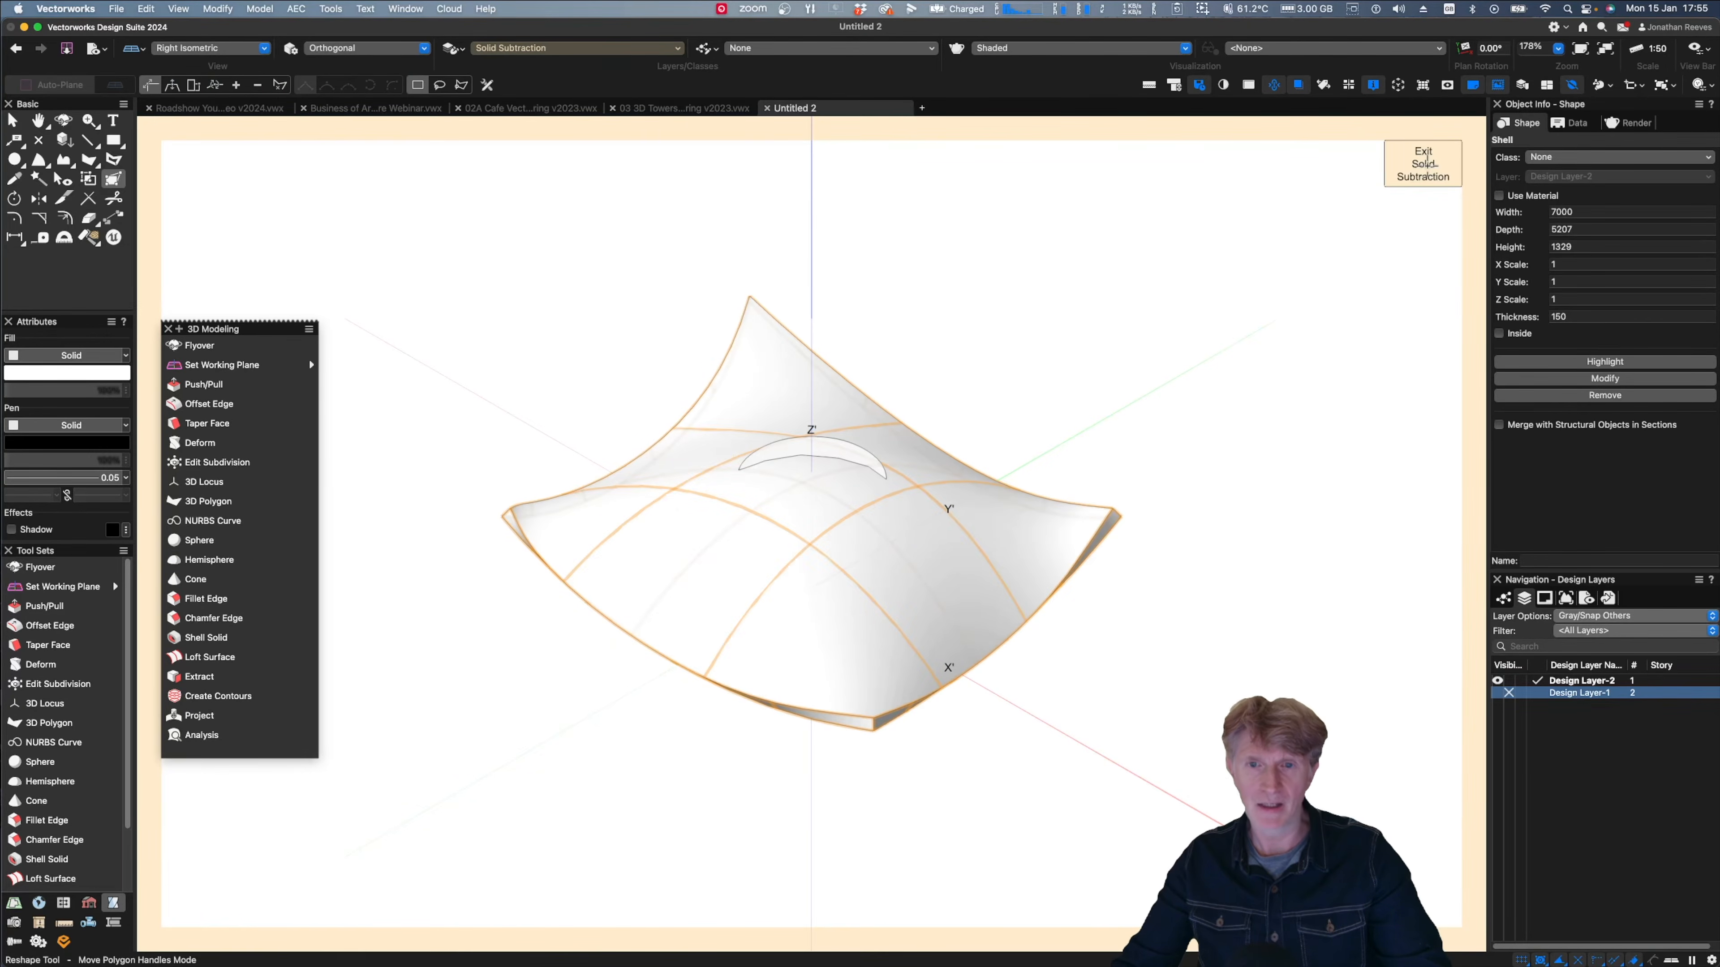
- Stretch the cutting cylinder to about 2212 mm high in the Front view, exit the solid subtraction, and deselect it
key("2")
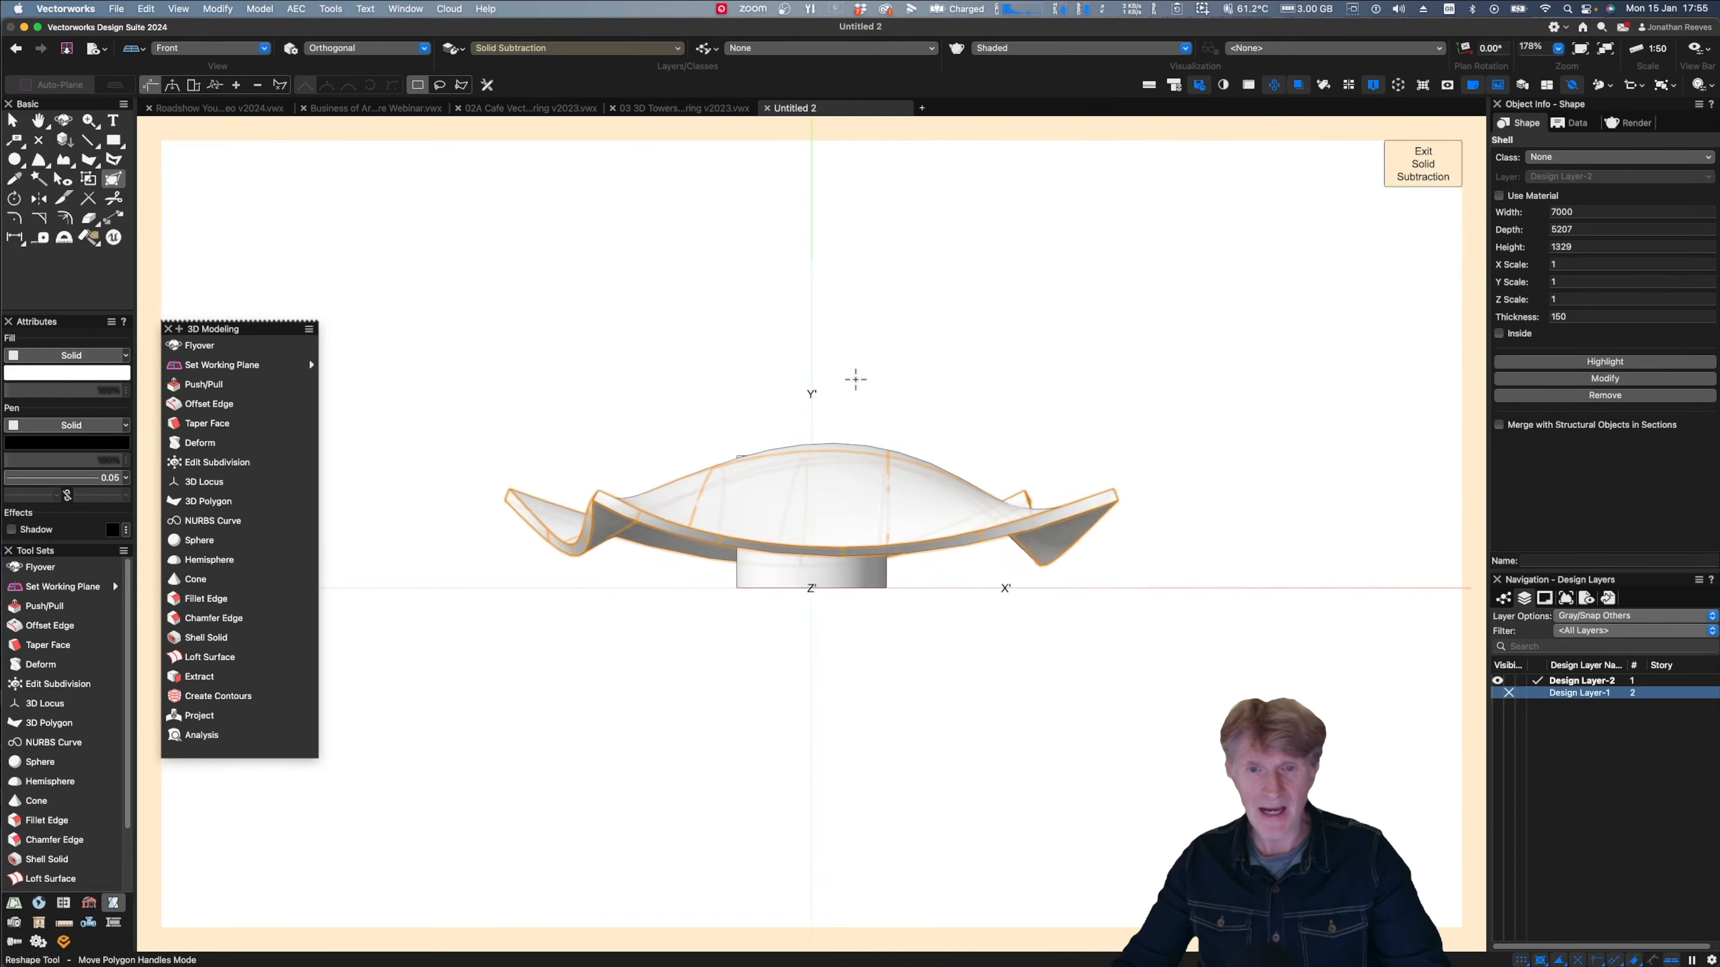
key("x")
left_click(812, 577)
left_click_drag(812, 455, 821, 393)
key("3")
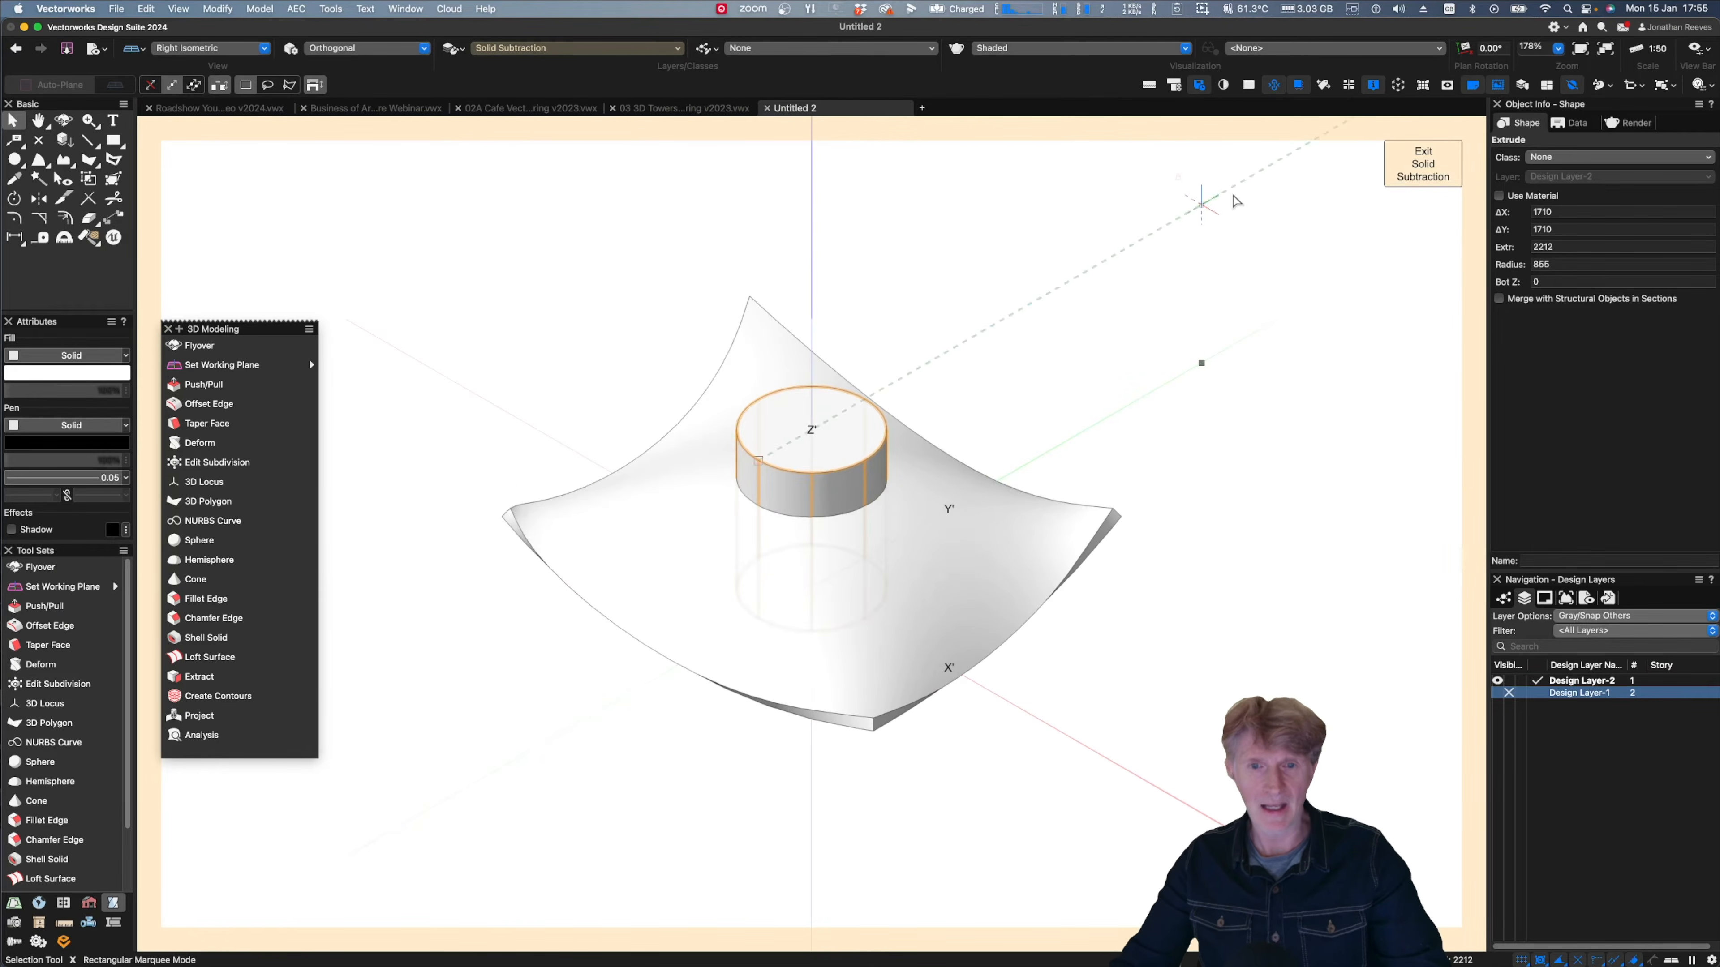
left_click(1422, 174)
left_click(1109, 295)
- Apply the Concrete-Cubic texture to the upper face of the curved solid with the Texture tool
key("shift+c")
left_click_drag(764, 603, 804, 634)
middle_click_drag(792, 638, 782, 651, "super")
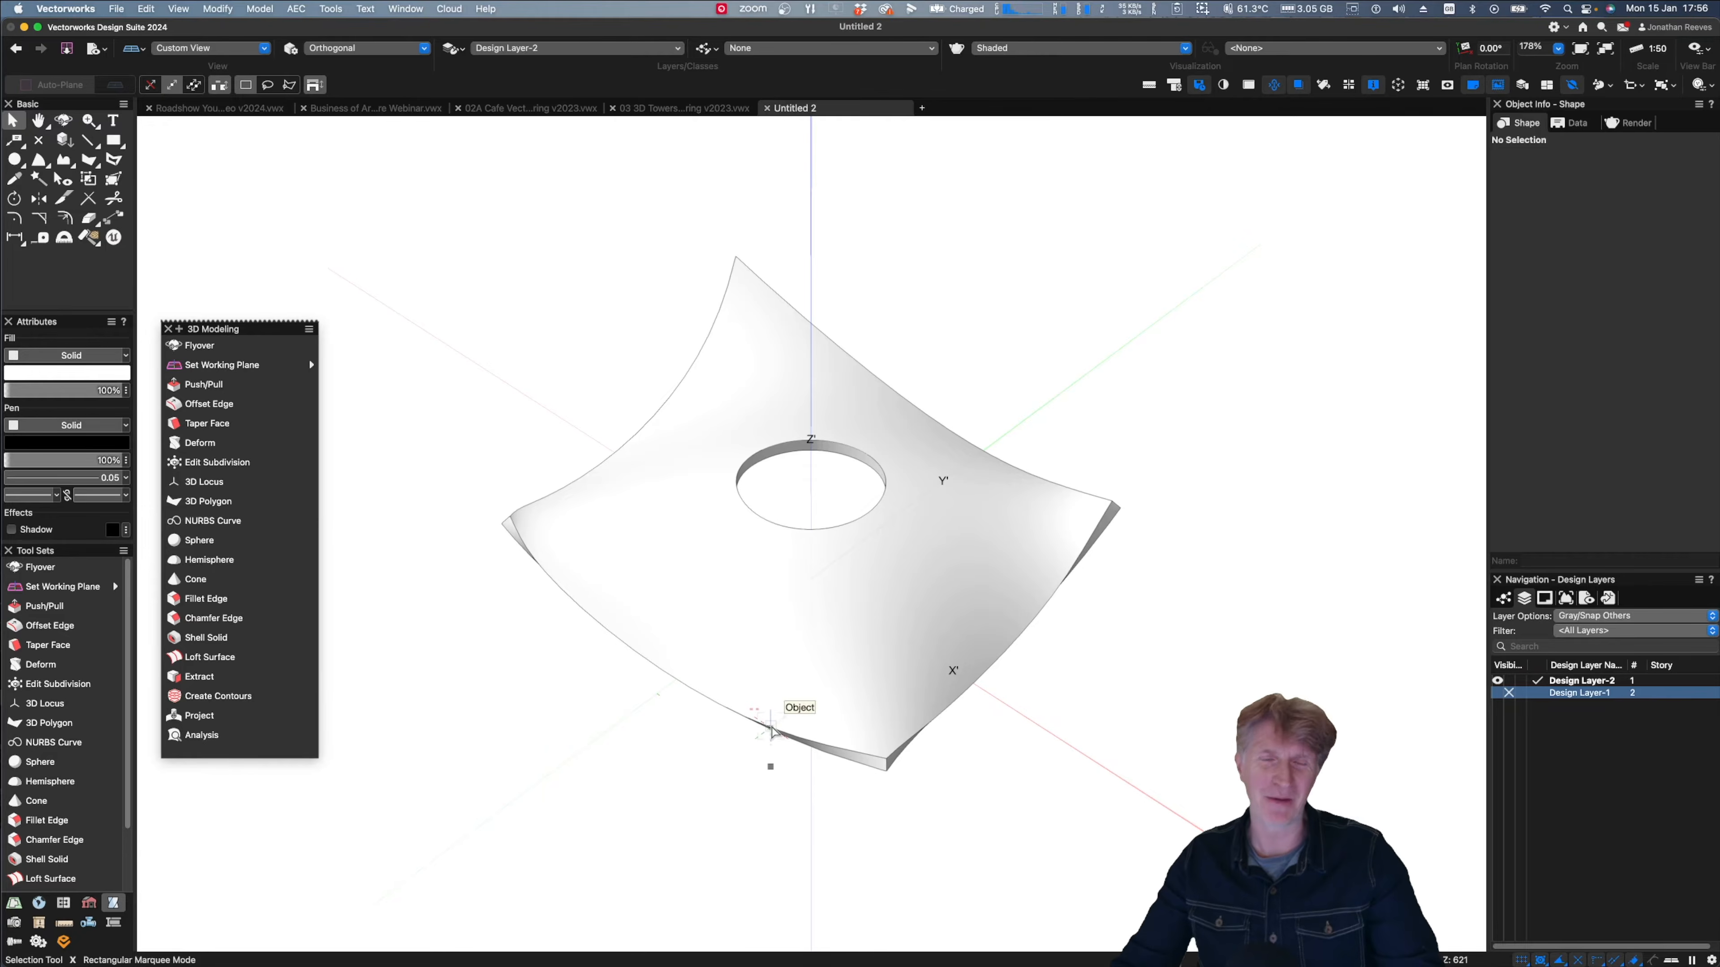
left_click(94, 241)
left_click(95, 243)
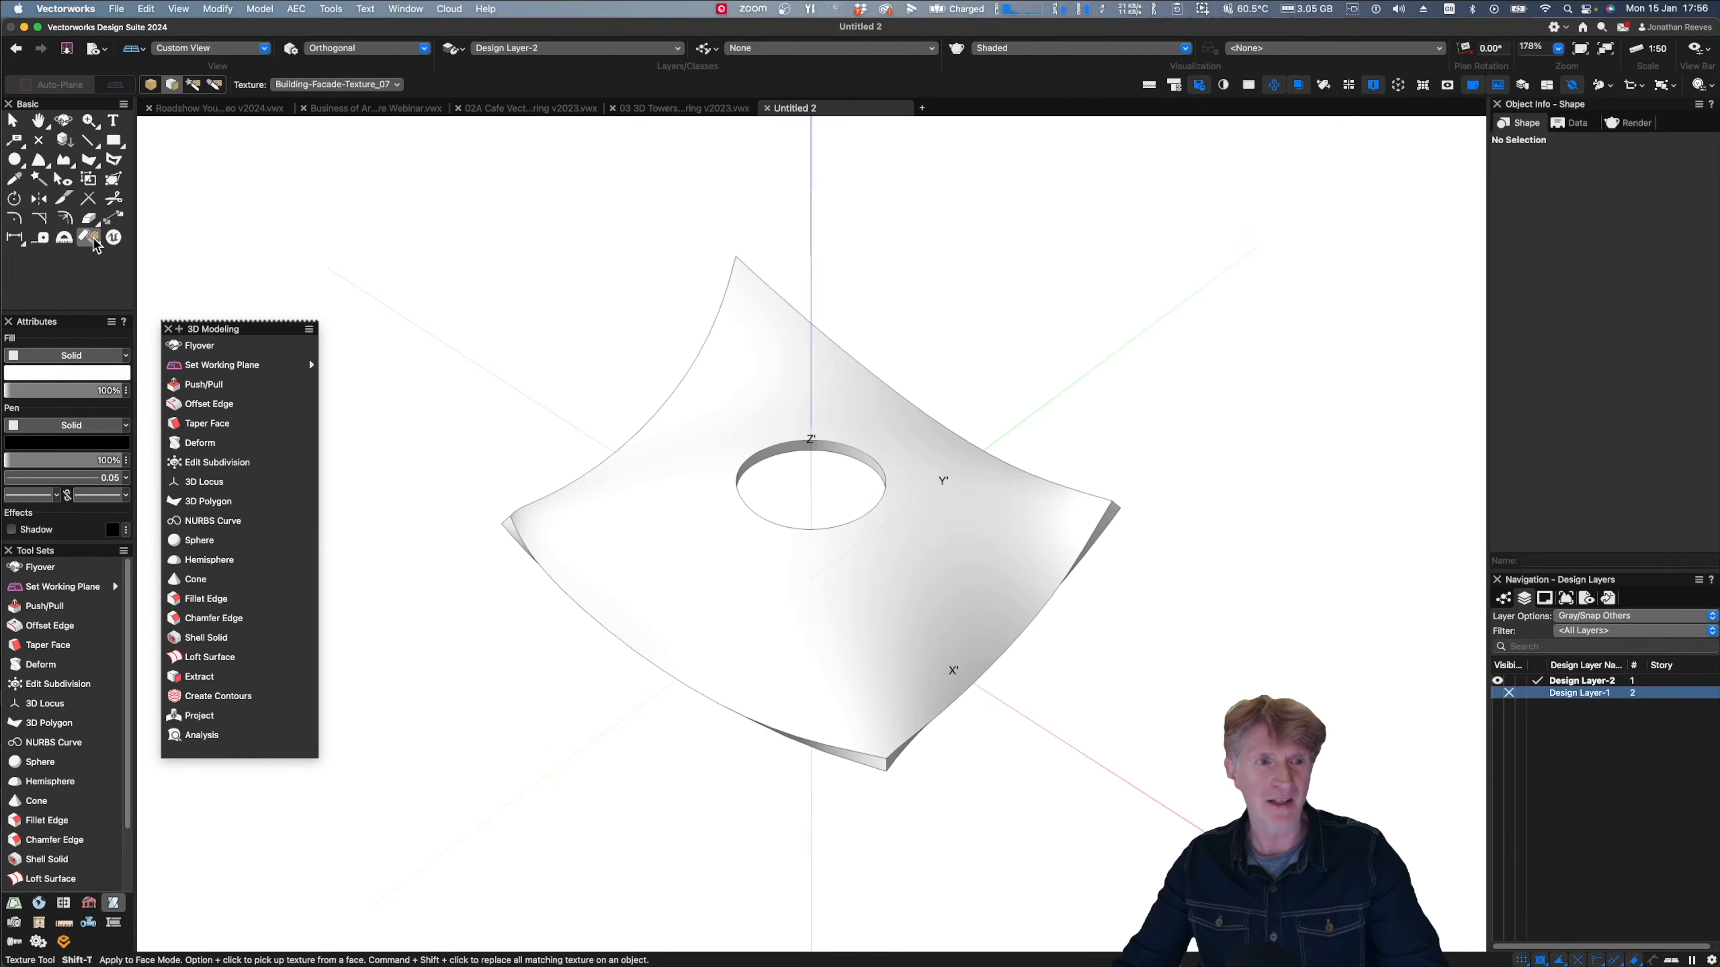
left_click(346, 85)
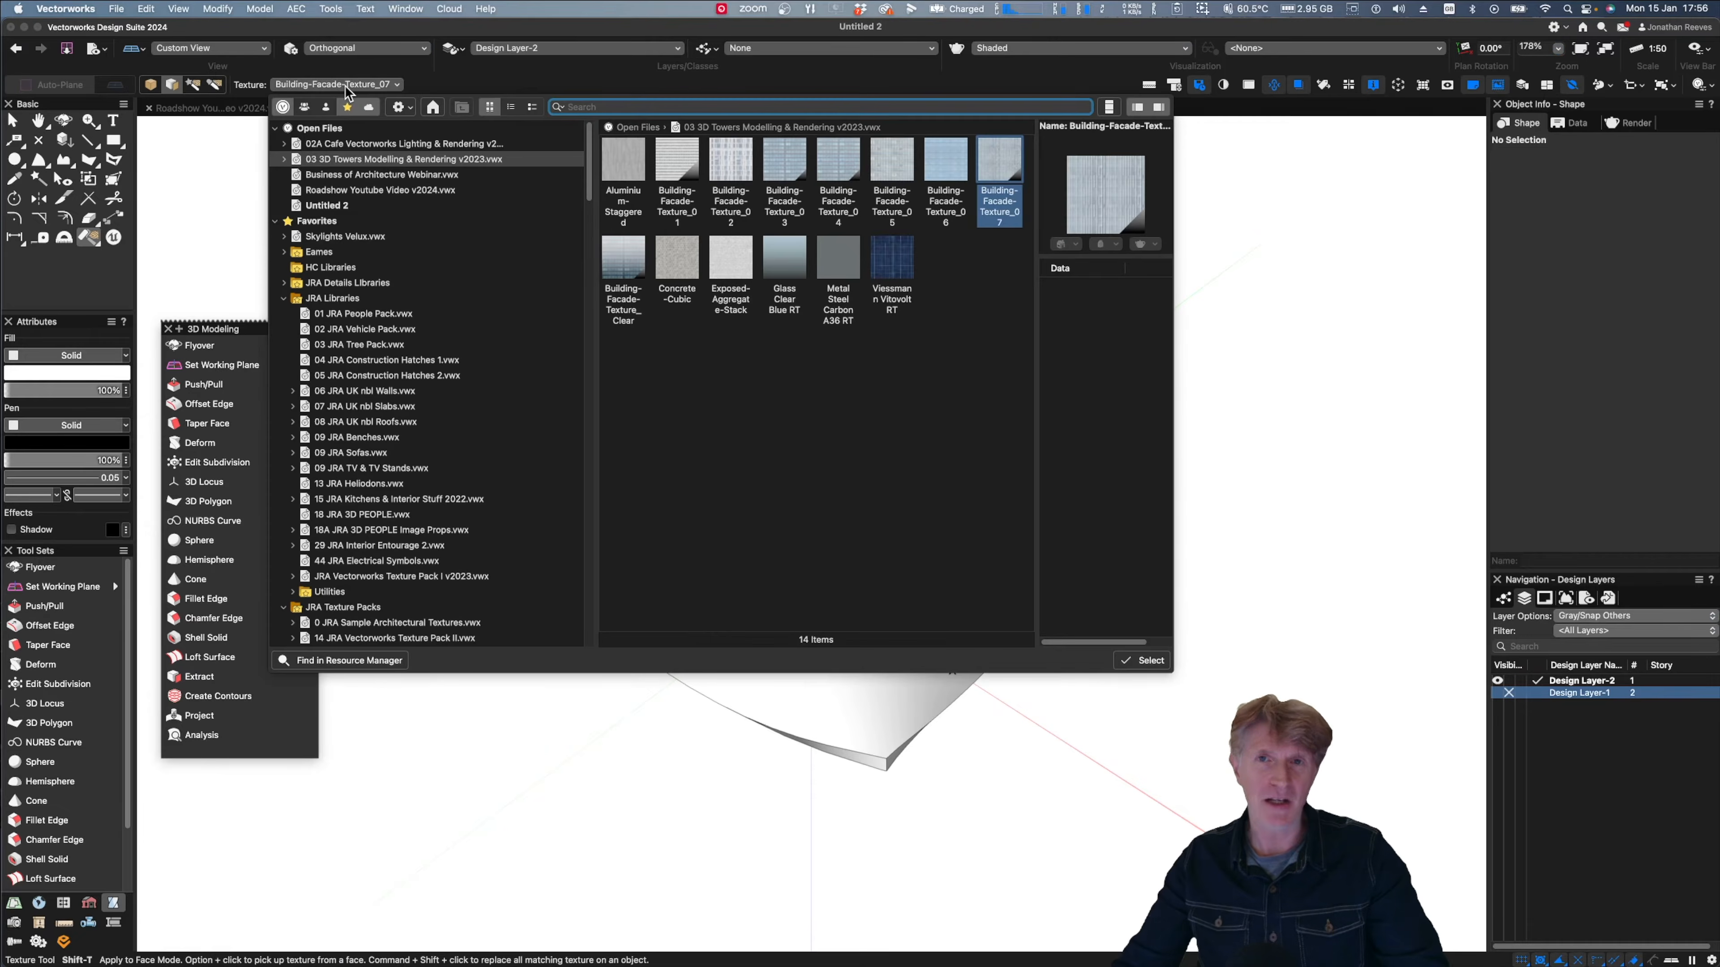
left_click(669, 278)
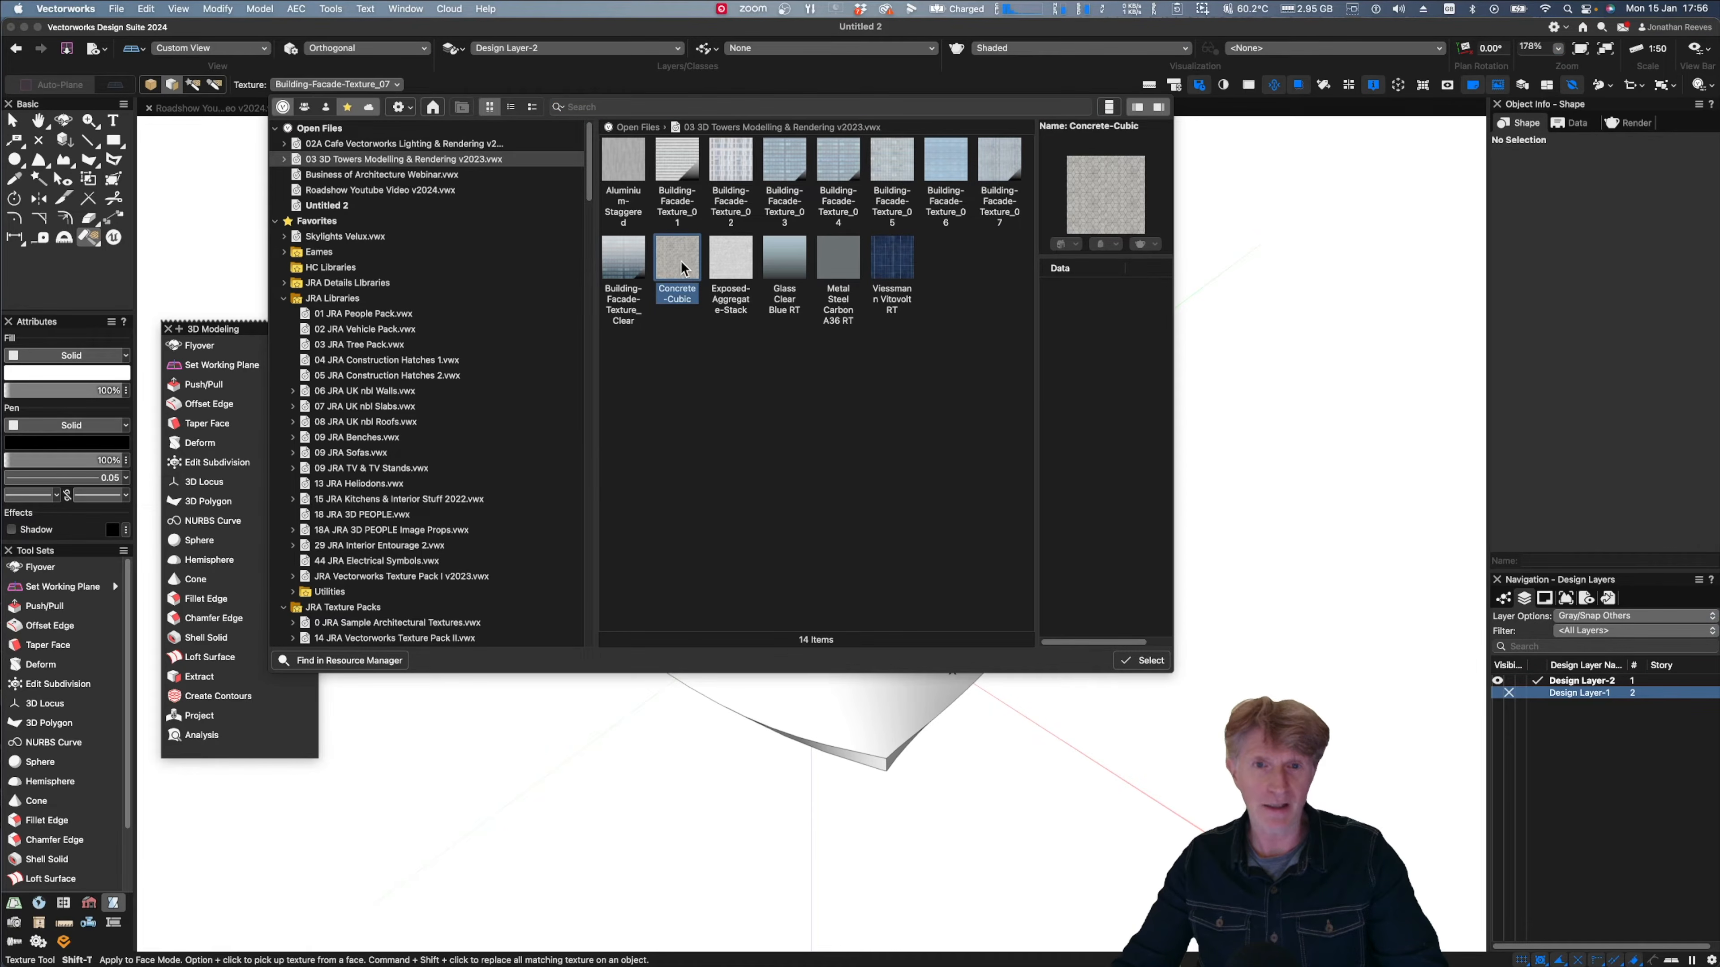
double_click(677, 257)
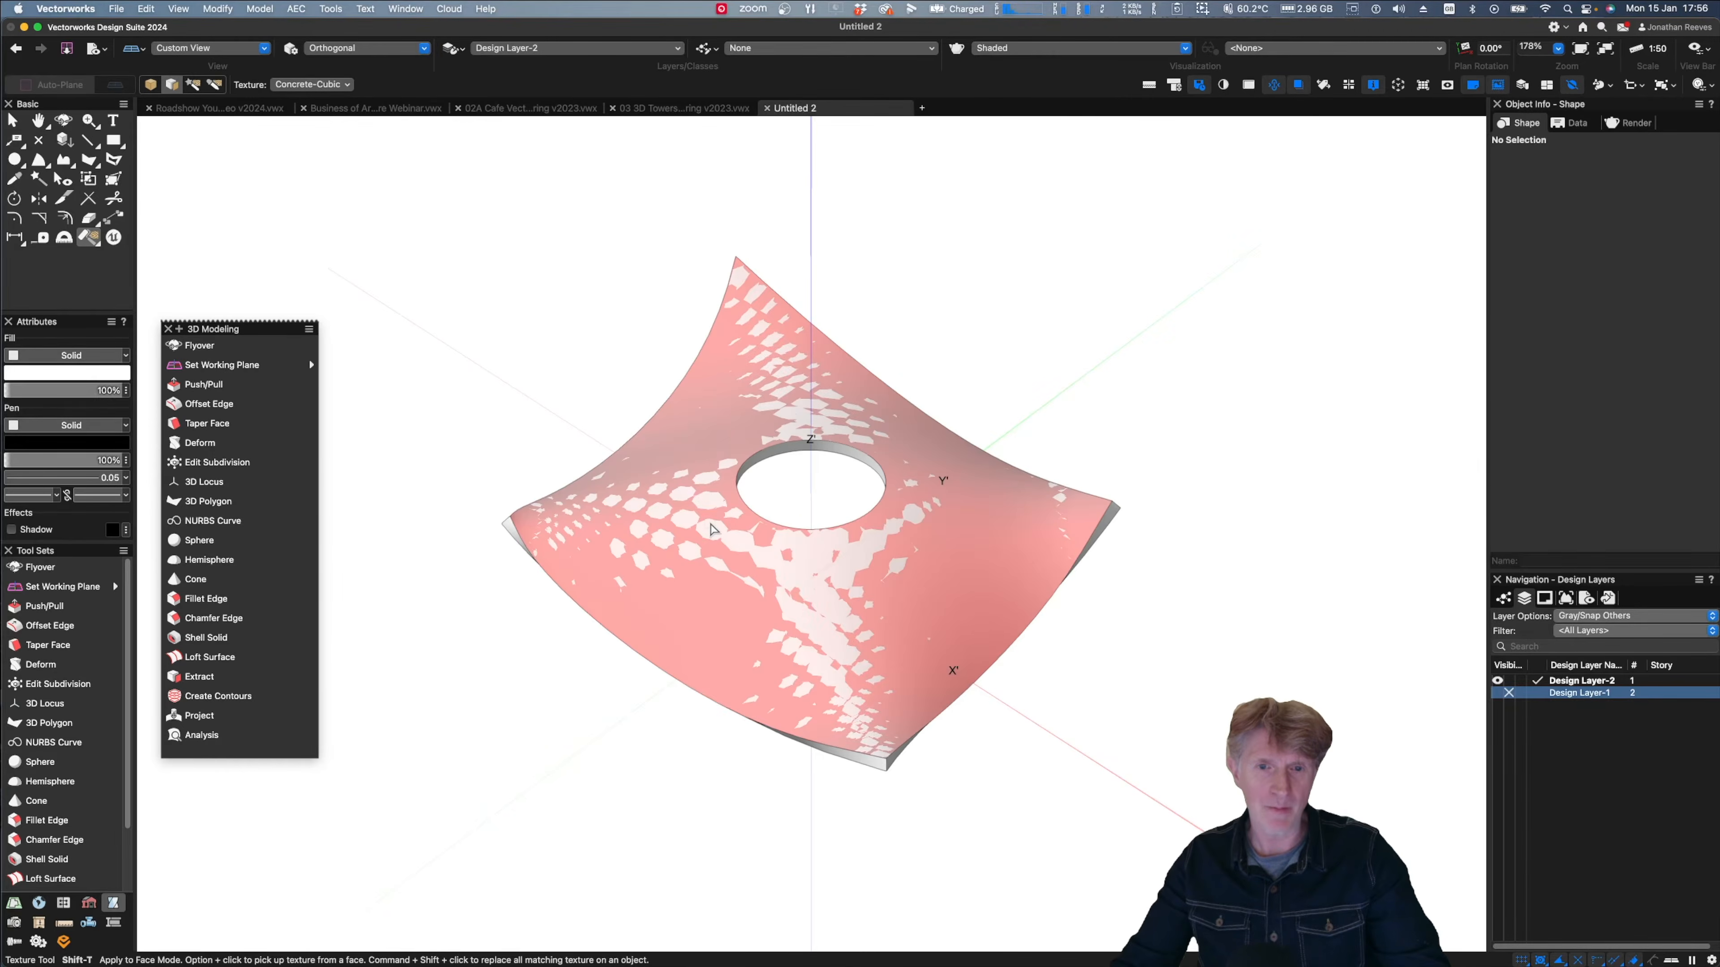
left_click(711, 529)
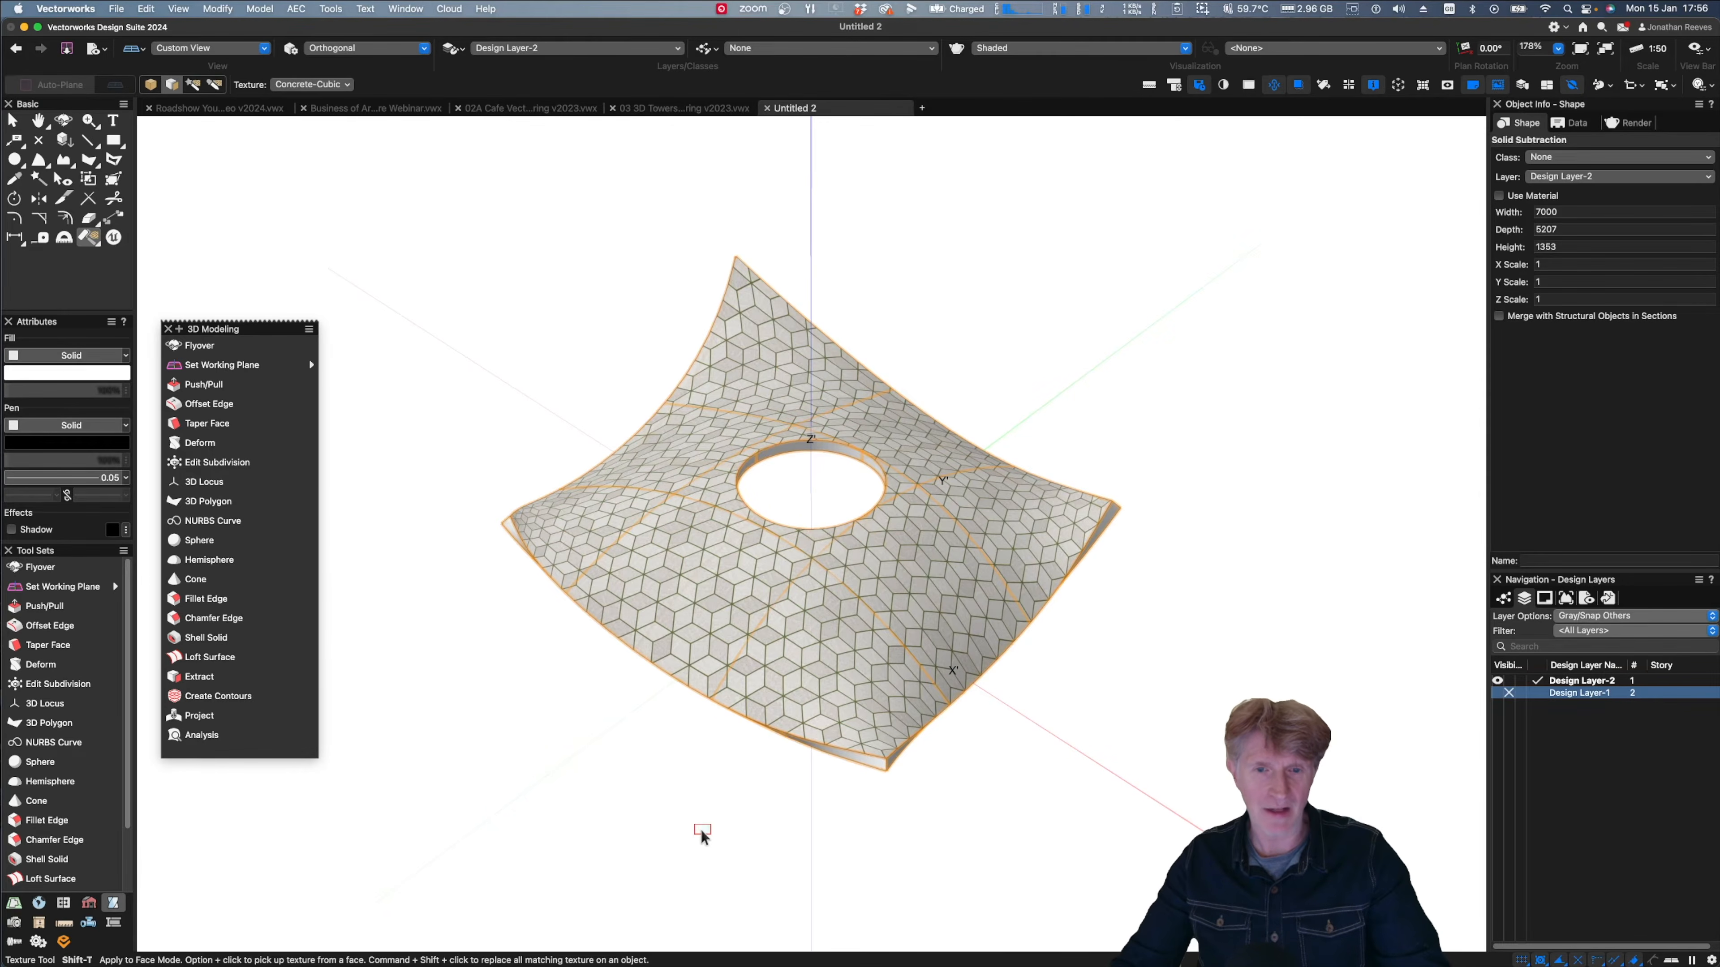
- Apply the Wood Planks 08 texture from JRA Vectorworks Texture Pack I v2023 to the underside face of the curved solid
key("shift+c")
left_click_drag(722, 826, 683, 628)
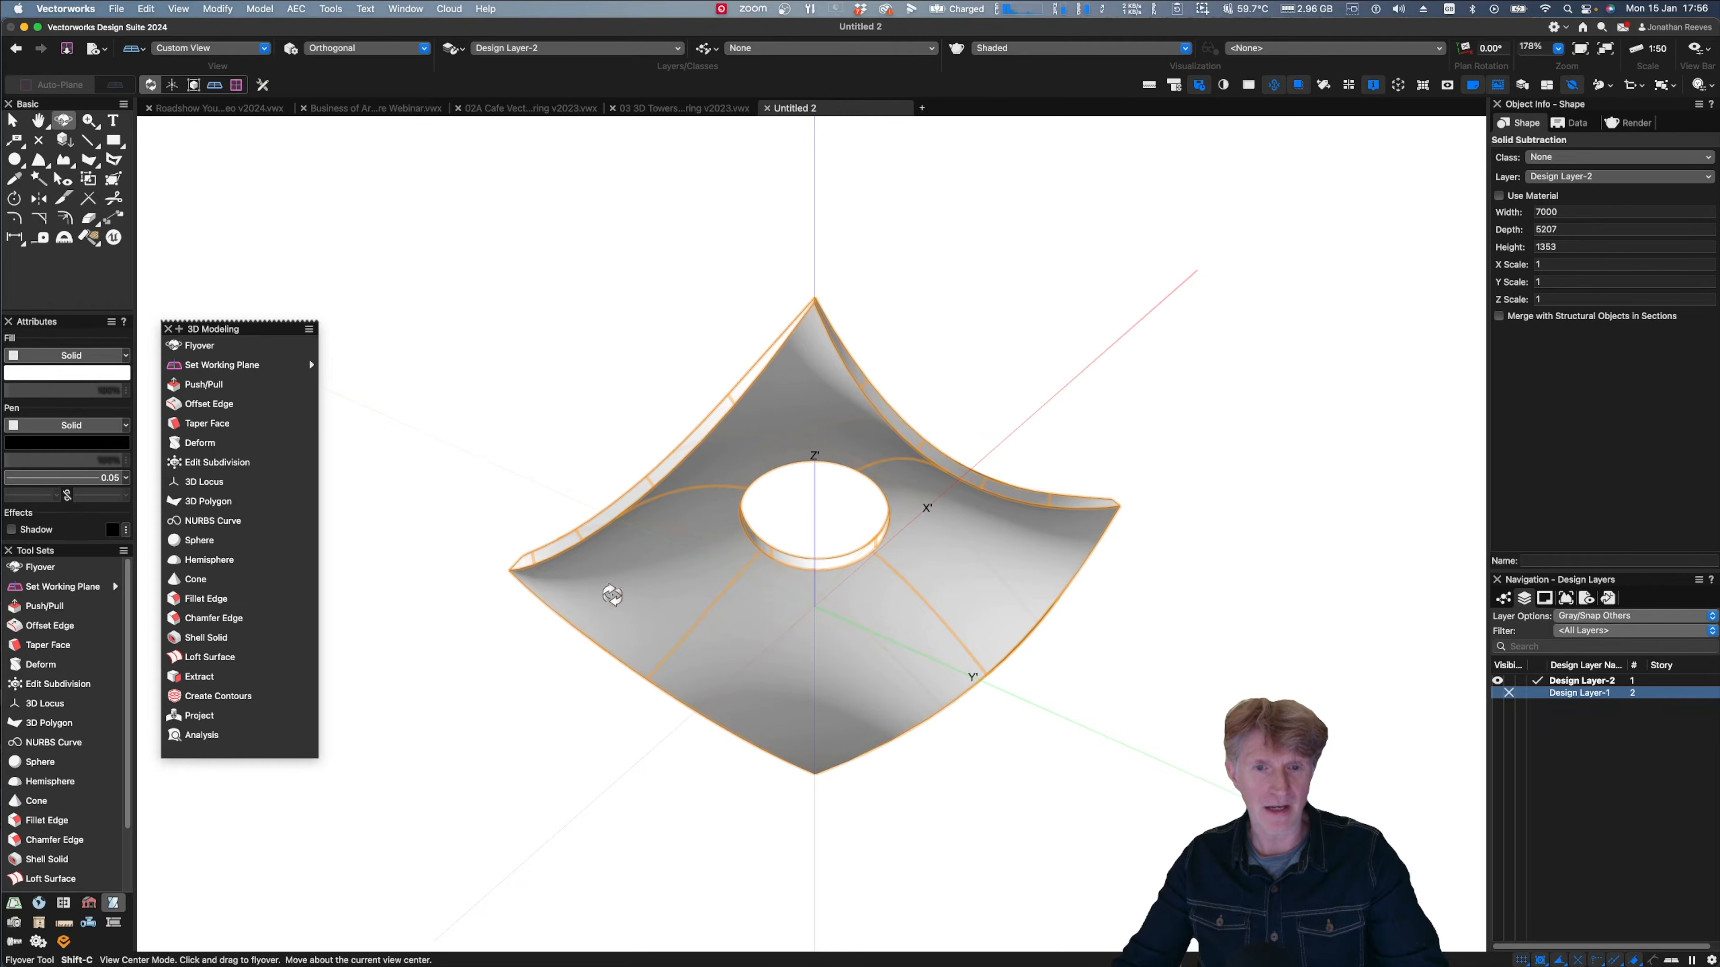
left_click(89, 237)
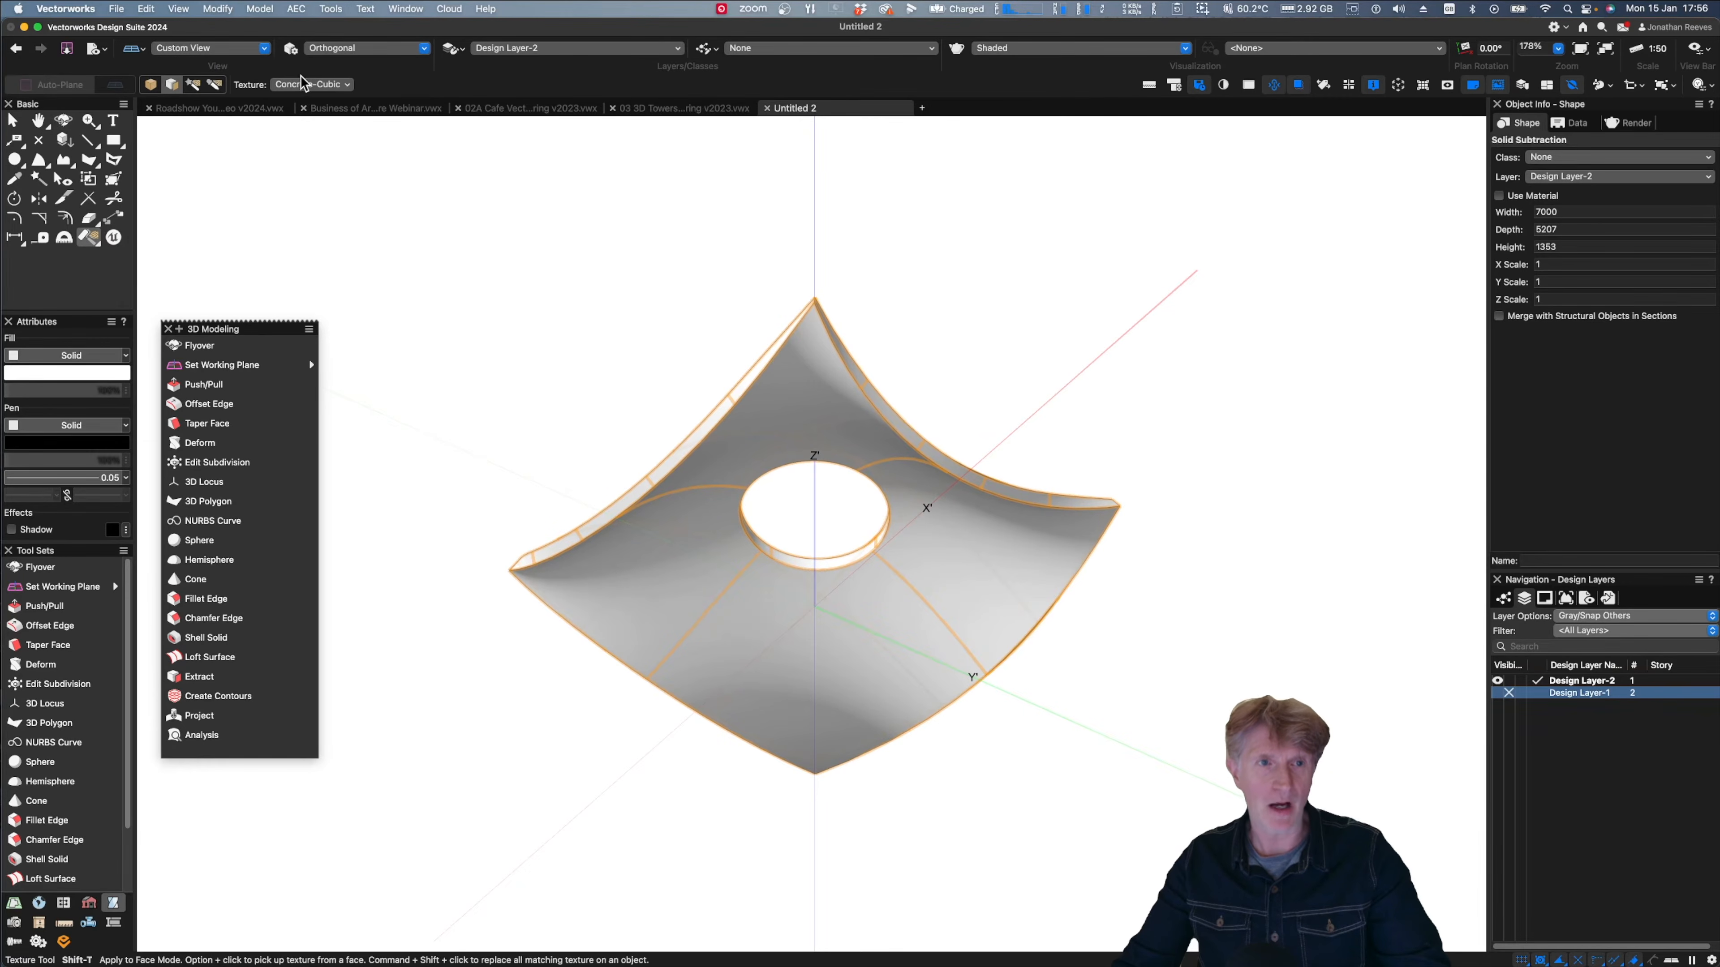
left_click(311, 85)
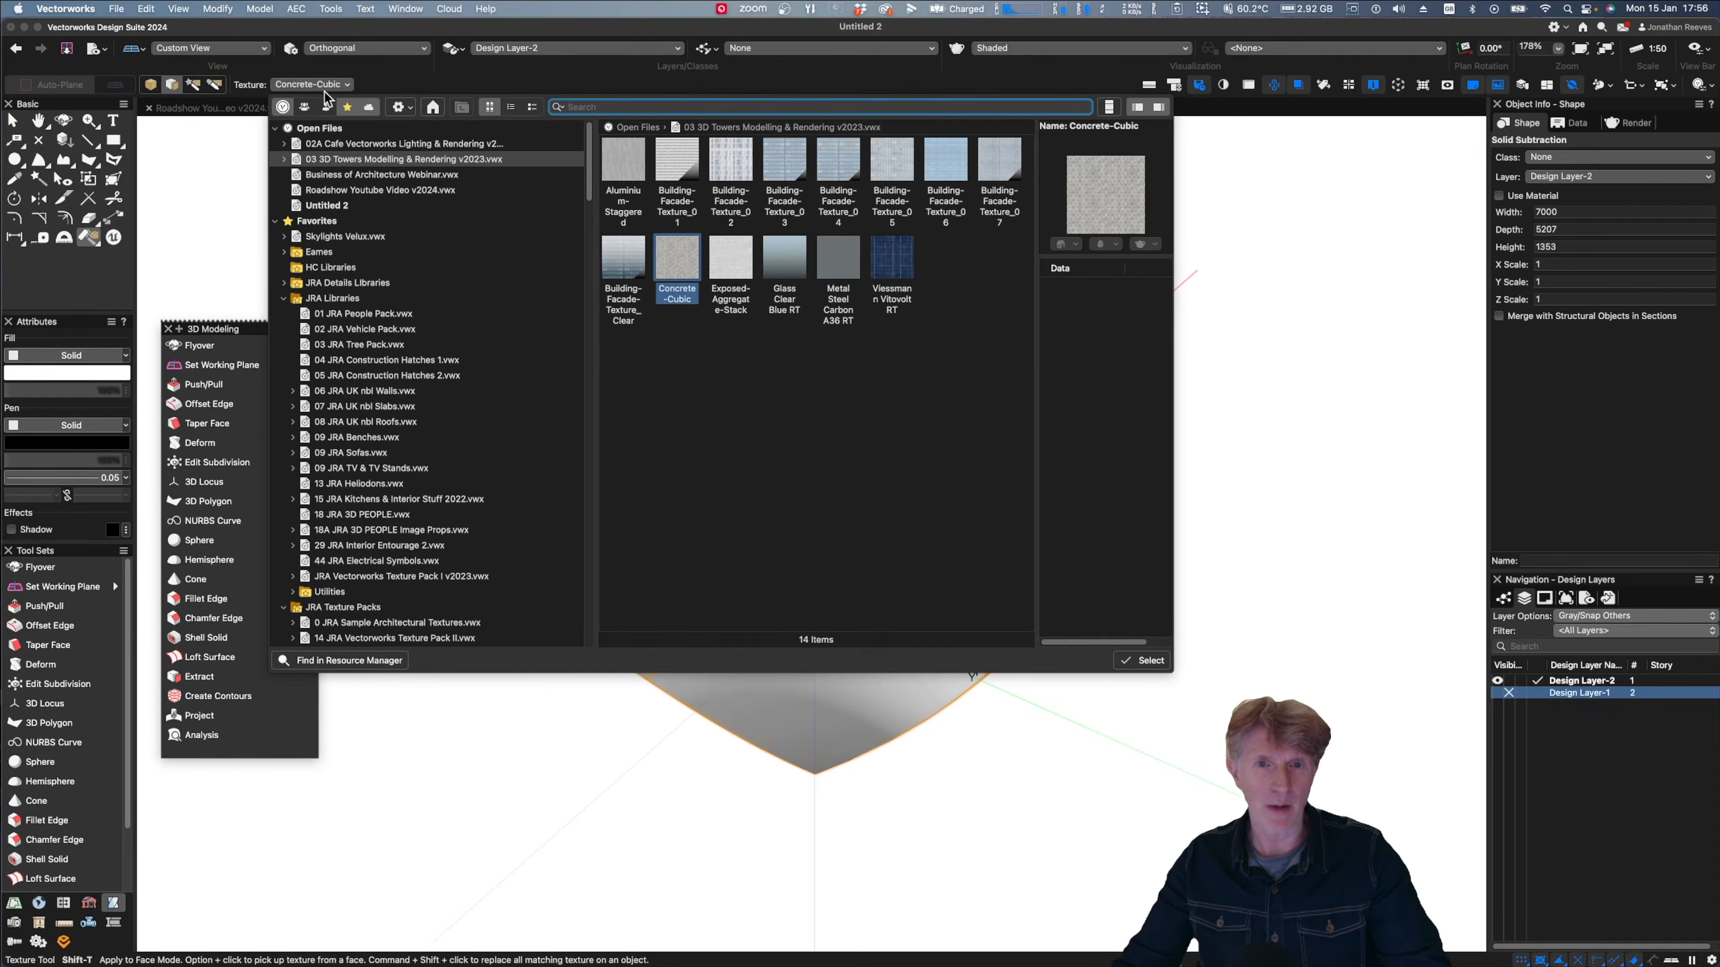
left_click(395, 576)
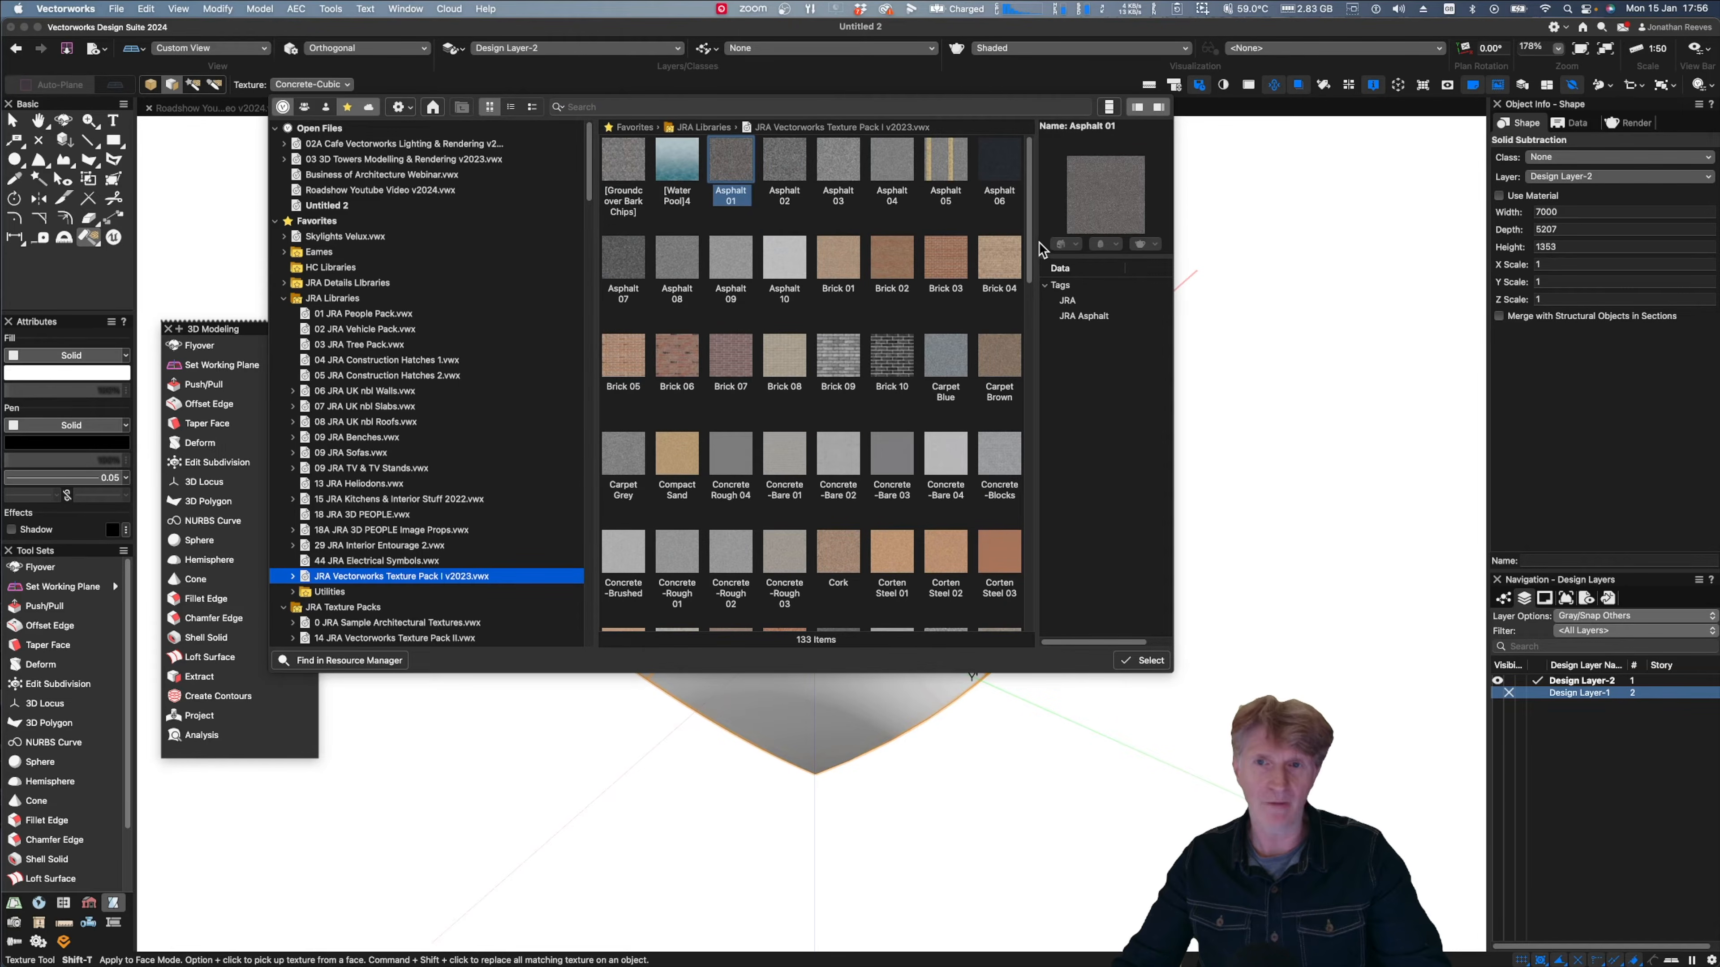
left_click_drag(1029, 251, 1035, 647)
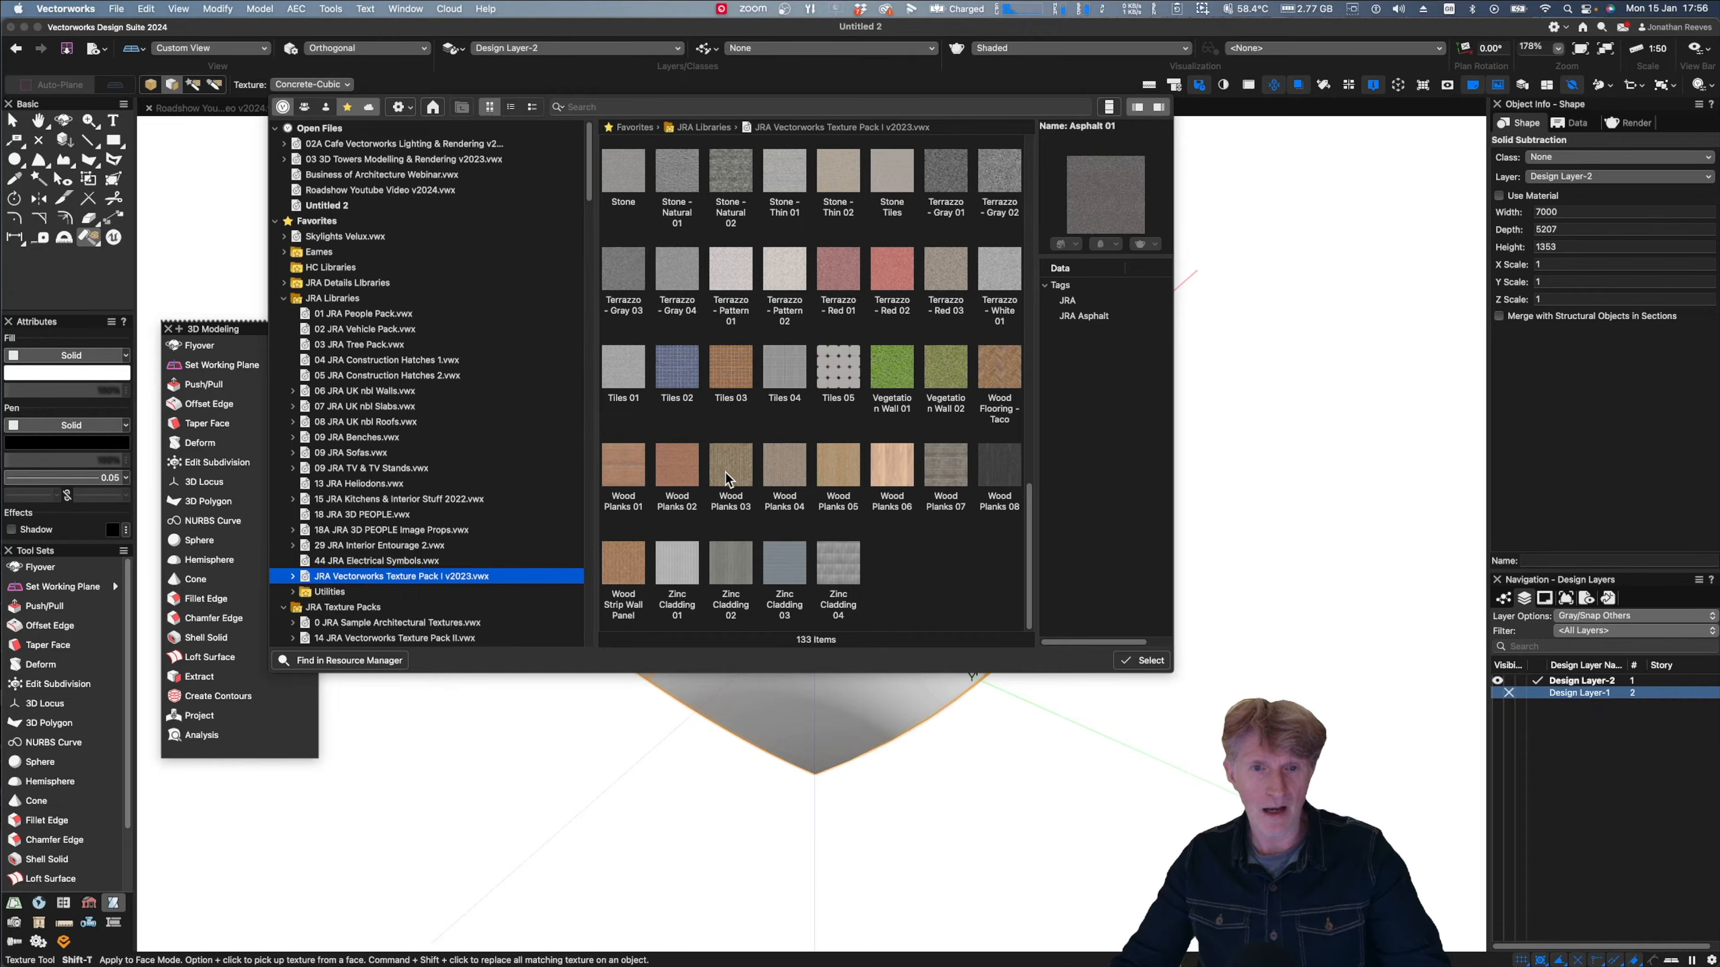
left_click(998, 470)
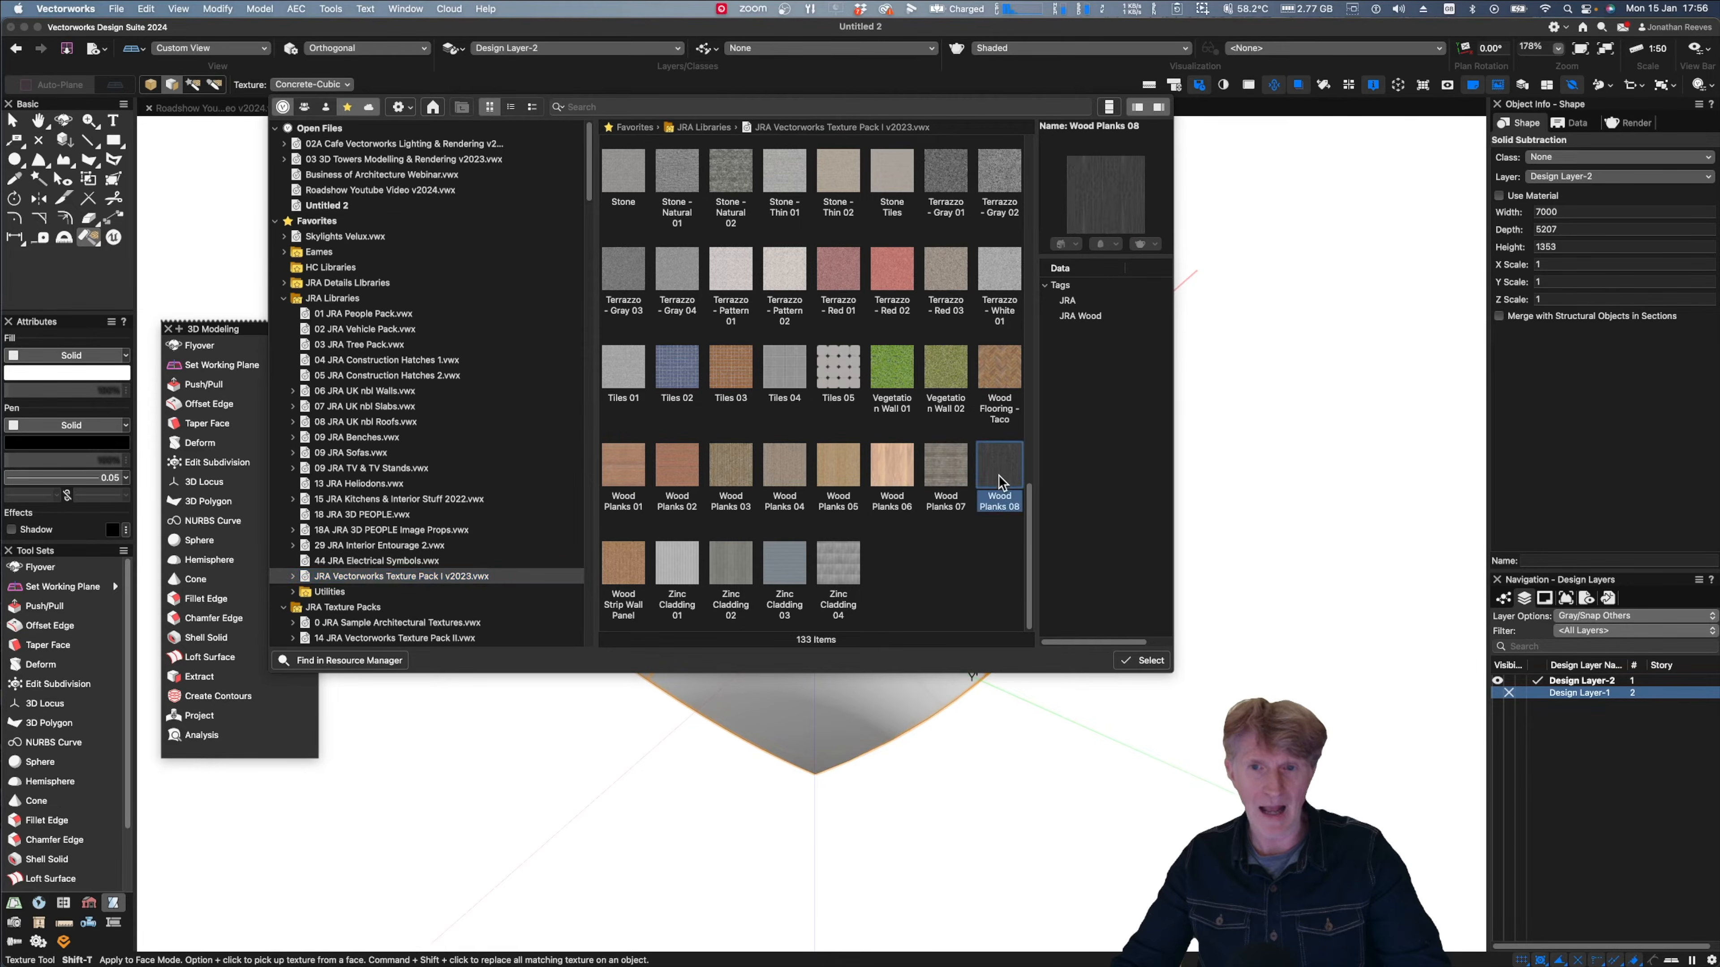
double_click(998, 469)
left_click(950, 575)
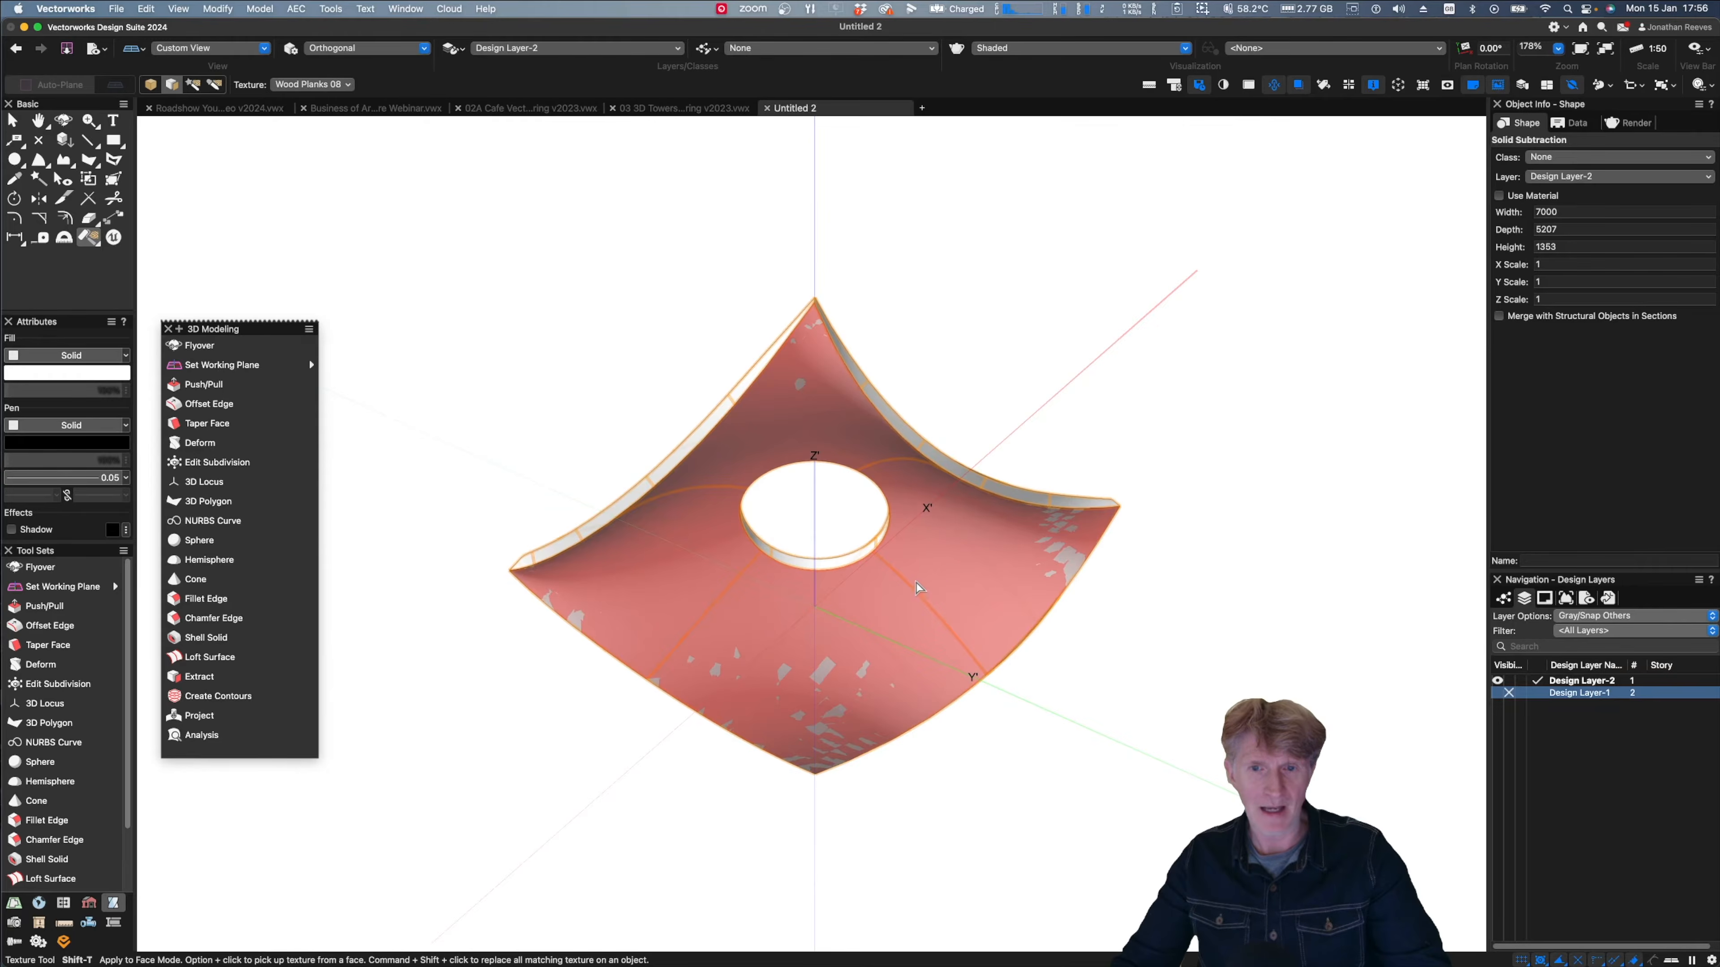
key("x")
scroll(997, 419, "up", 3)
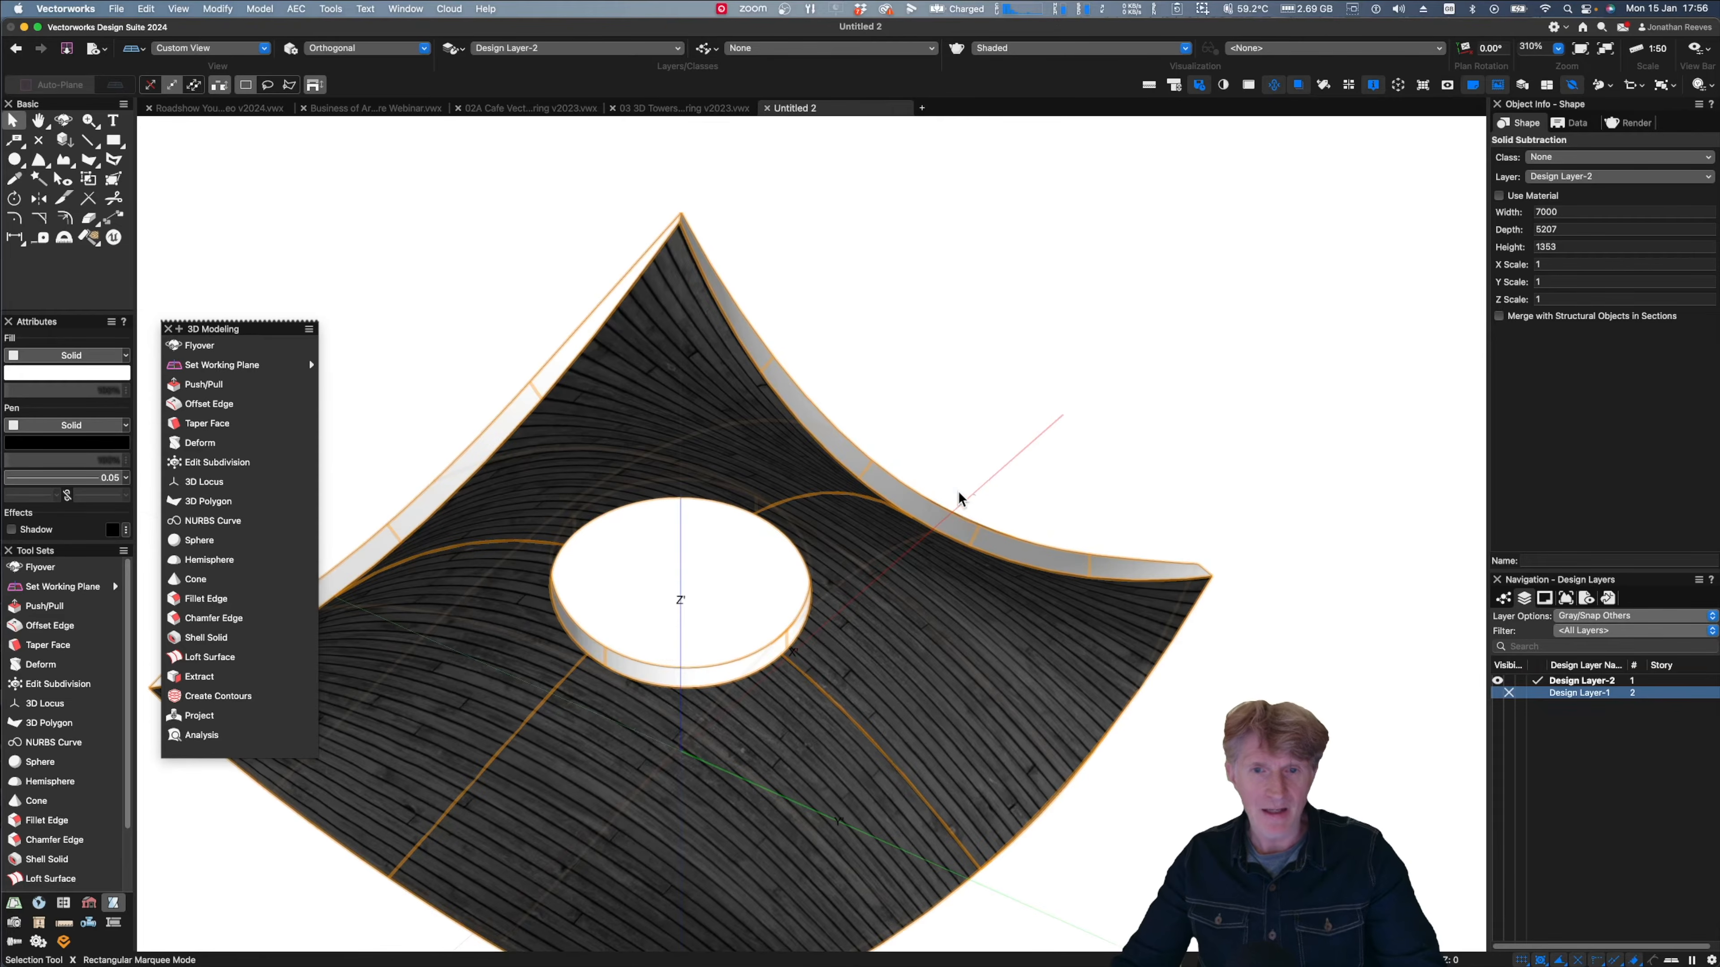
- Set the Wood Planks 08 face override's mapping to scale 1.3 and rotation 45, then deselect the solid
left_click(1633, 123)
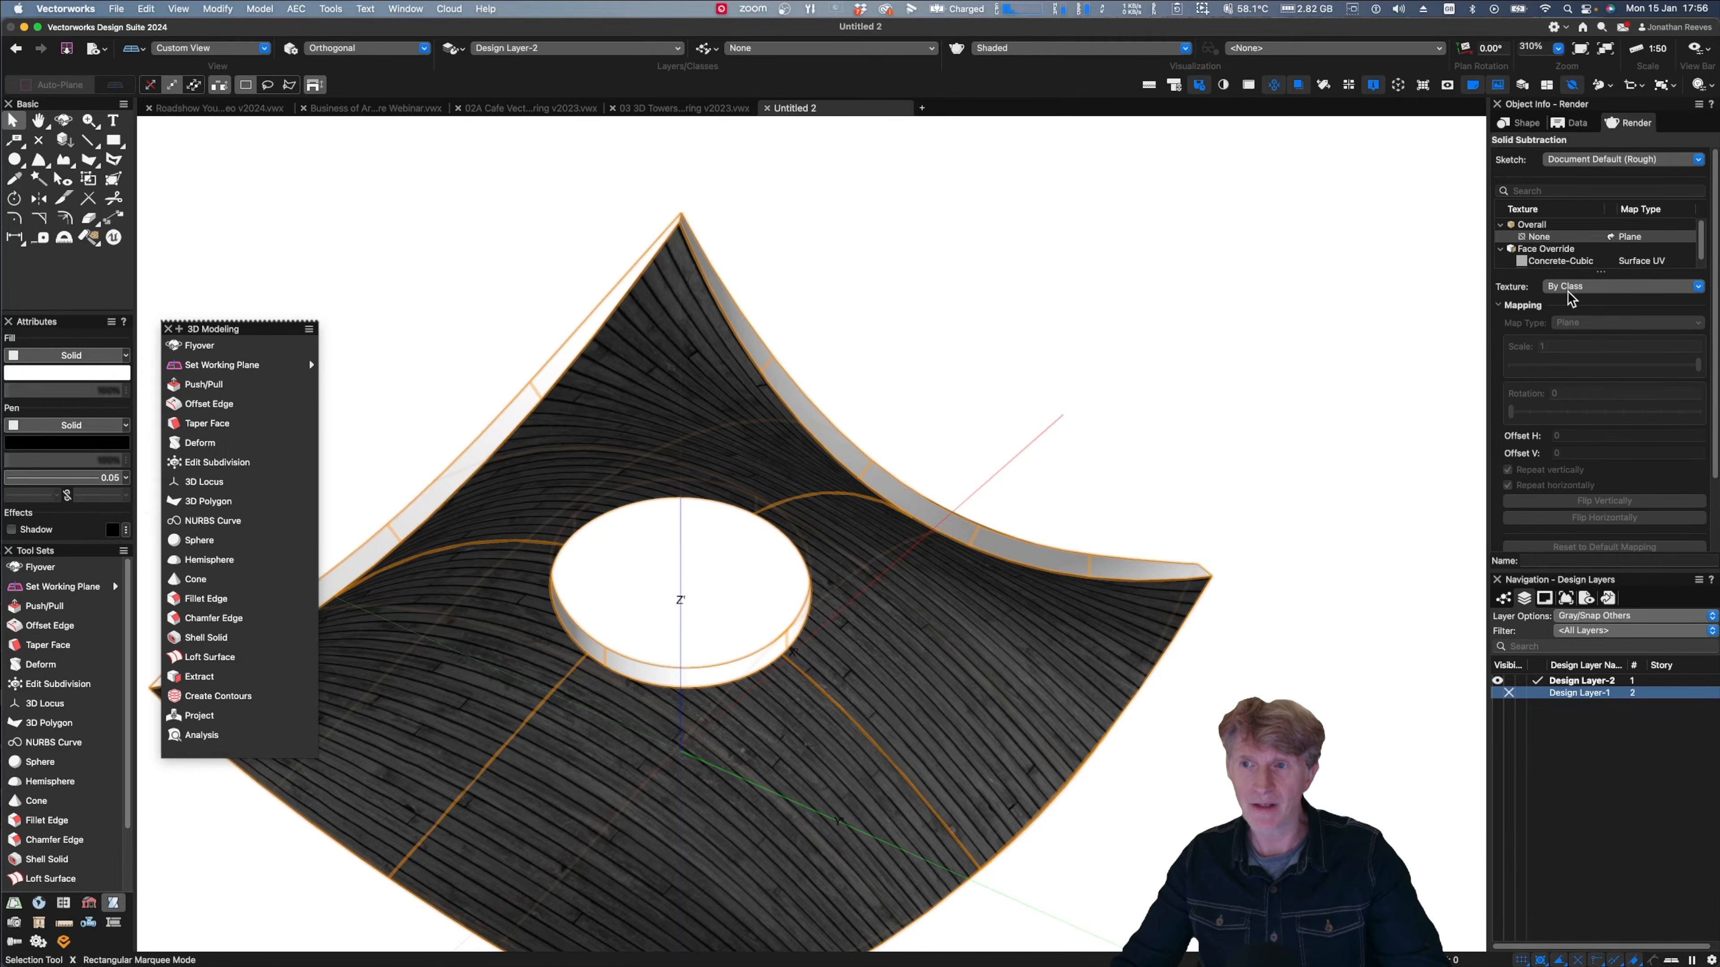
scroll(1557, 366, "down", 3)
scroll(1557, 372, "up", 3)
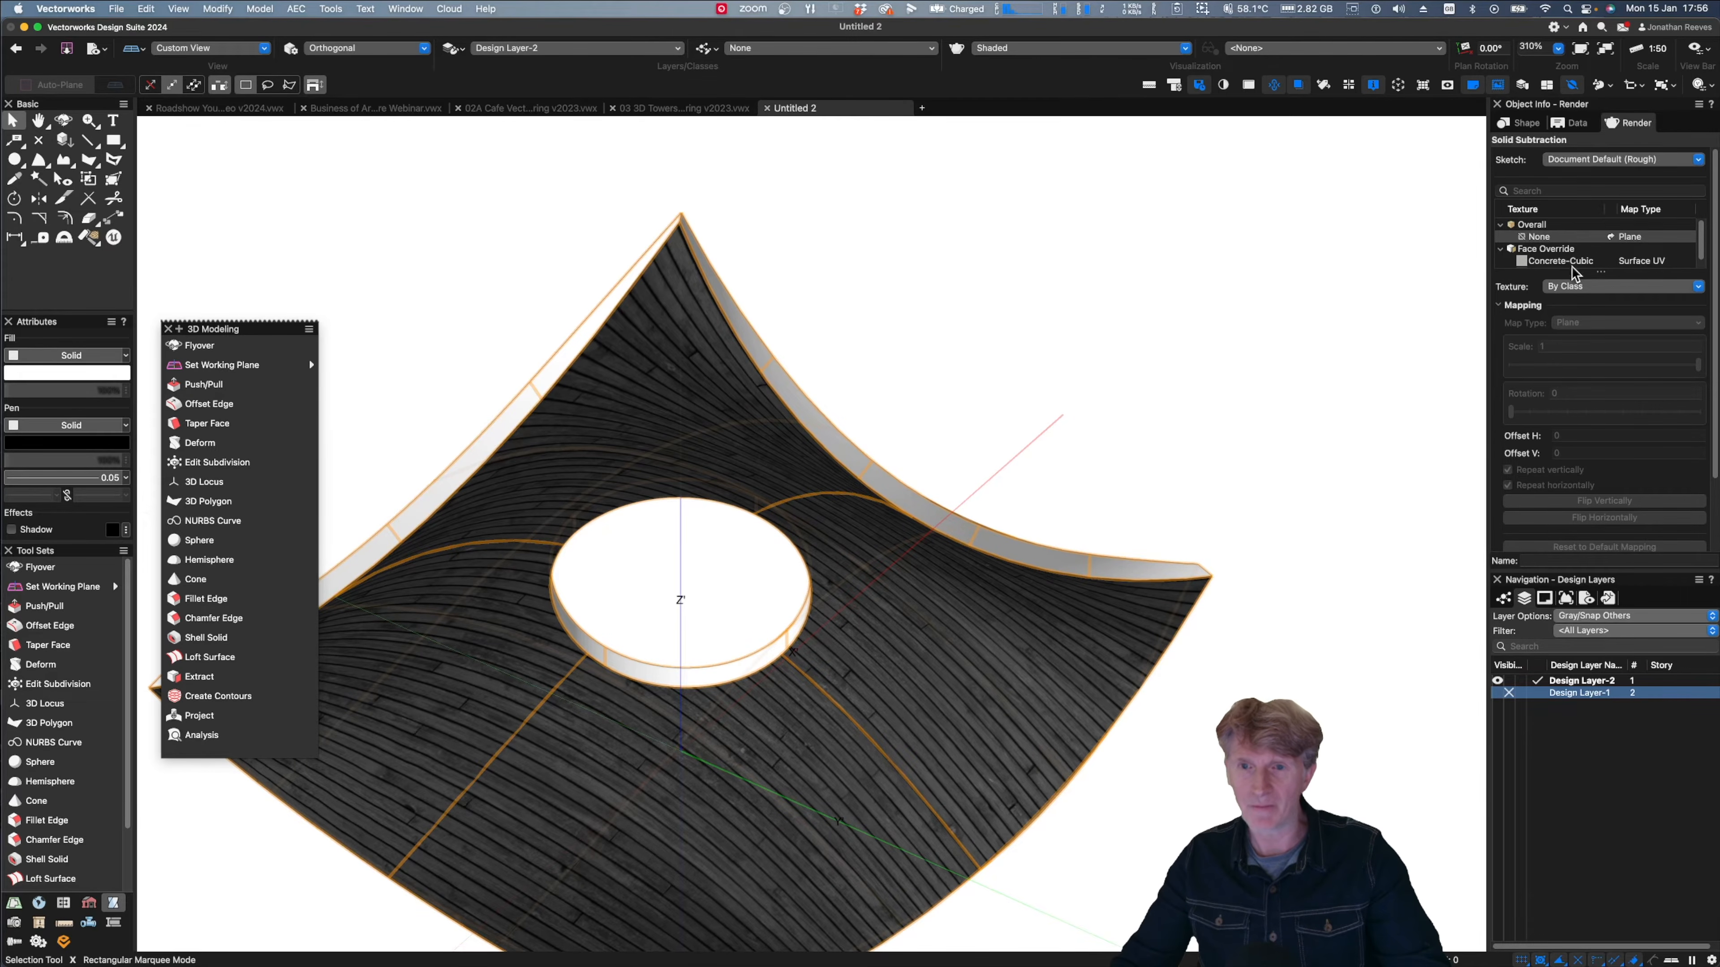
scroll(1551, 257, "down", 2)
left_click(1562, 237)
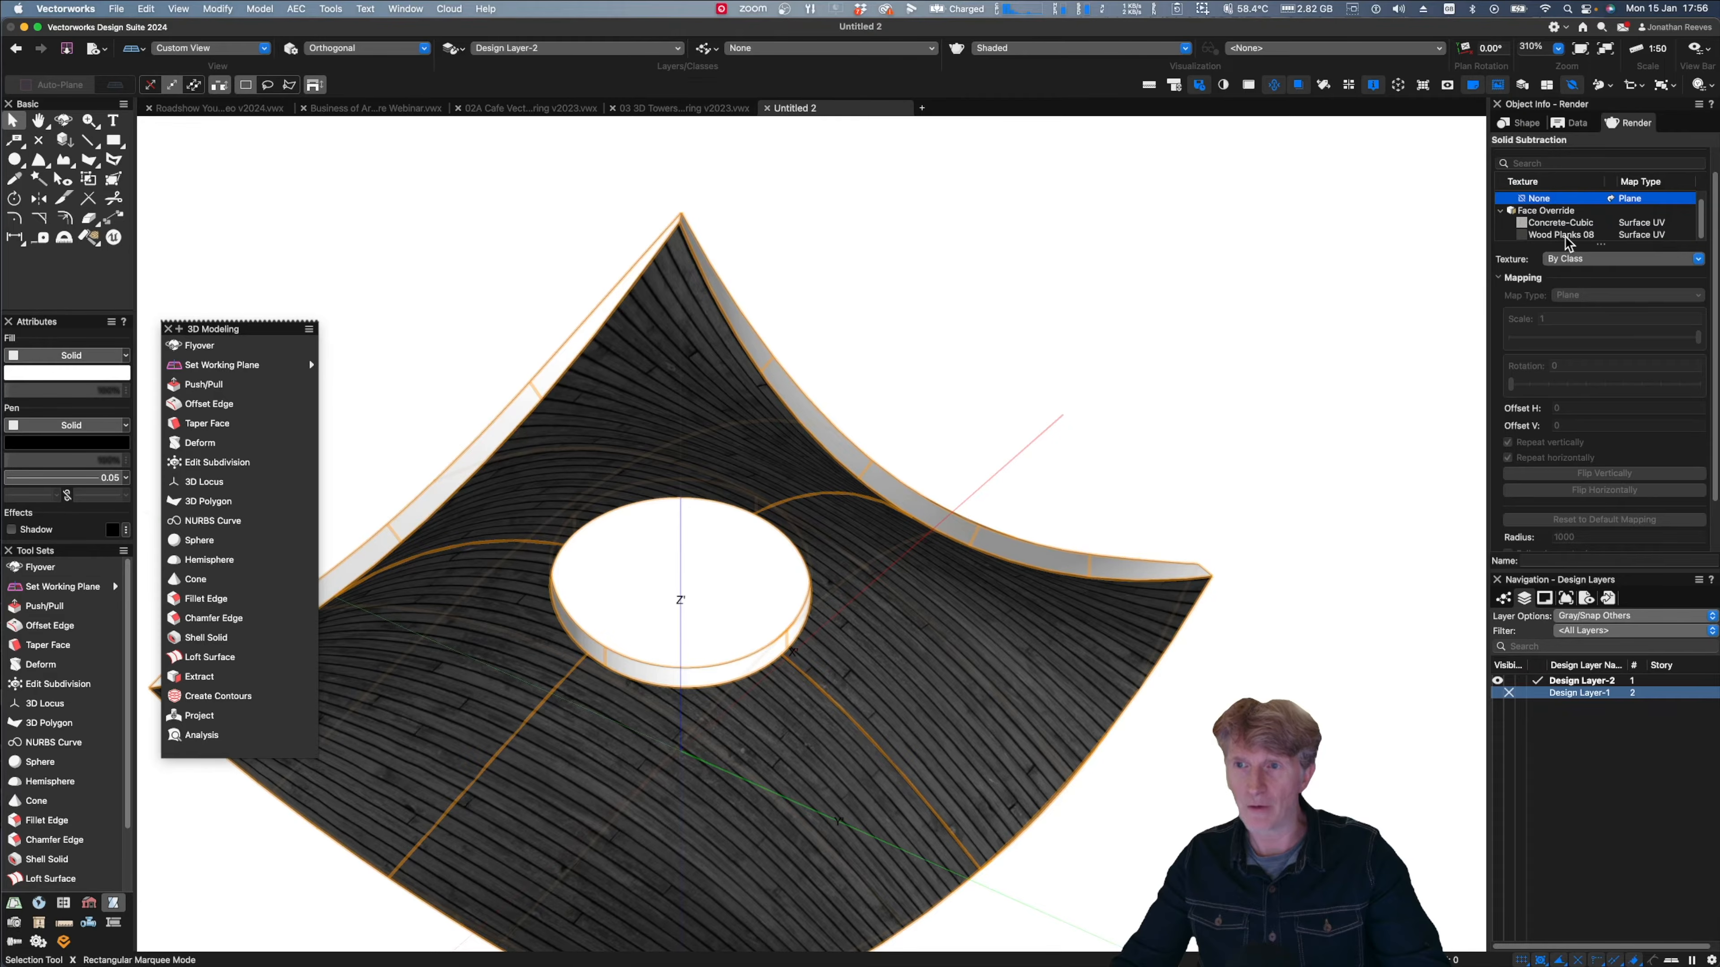
left_click_drag(1604, 412, 1632, 412)
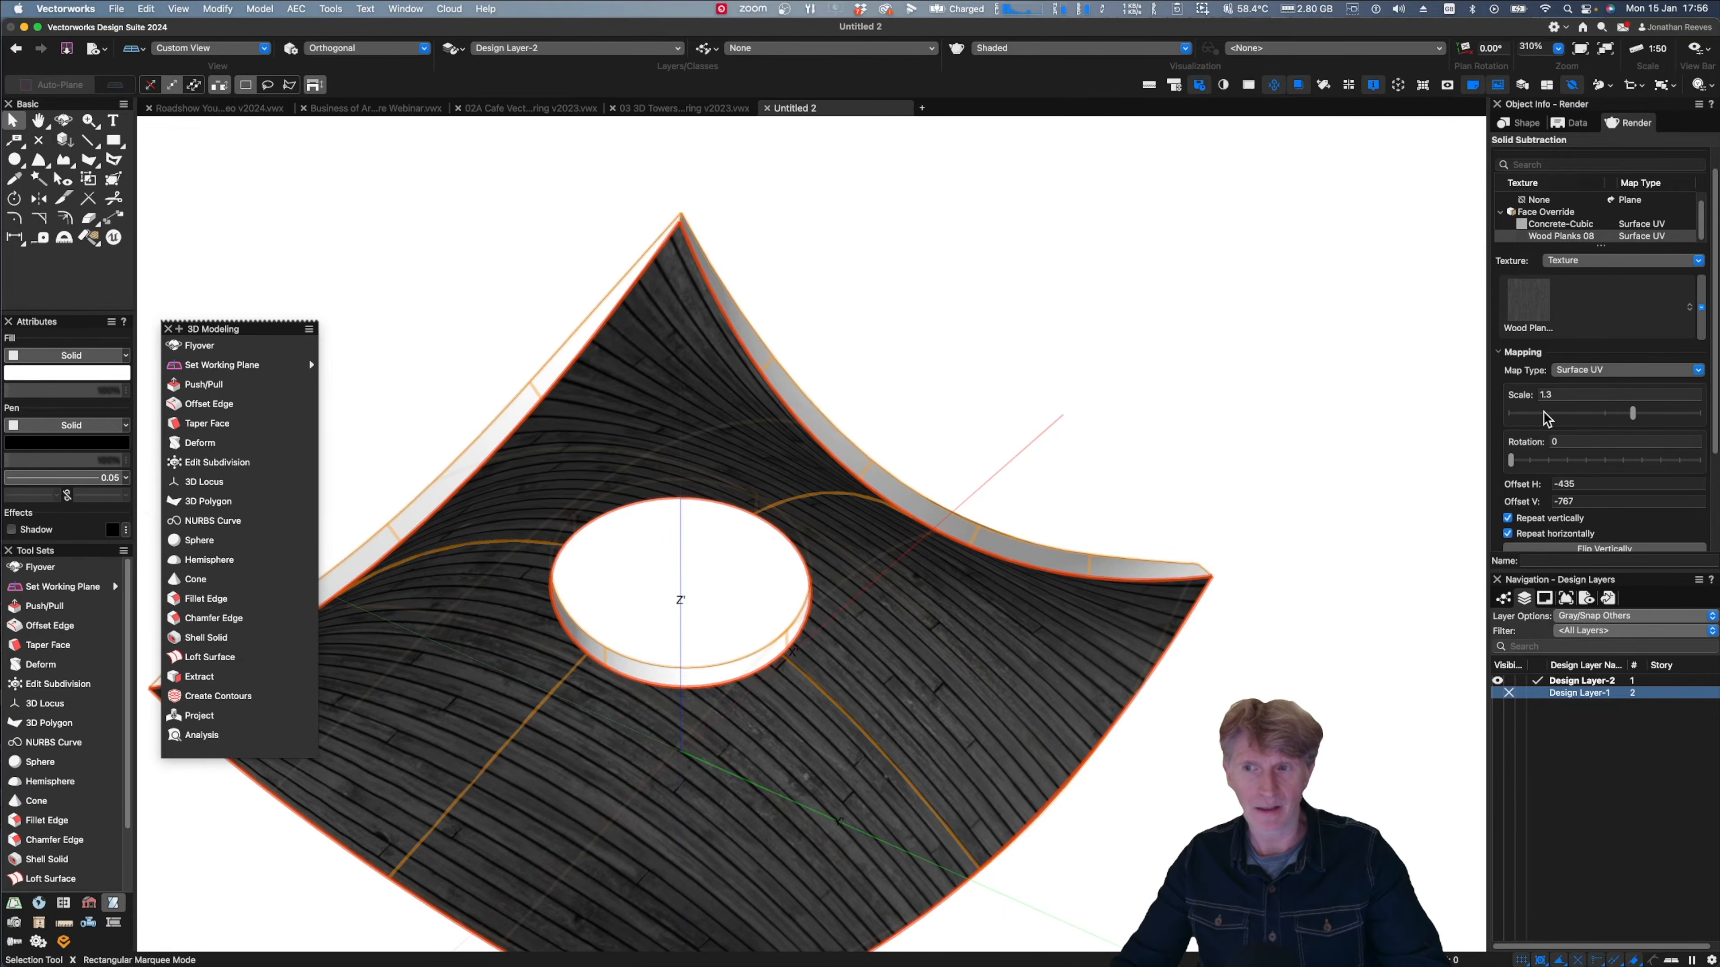
left_click_drag(1511, 461, 1535, 464)
type("45")
key("Return")
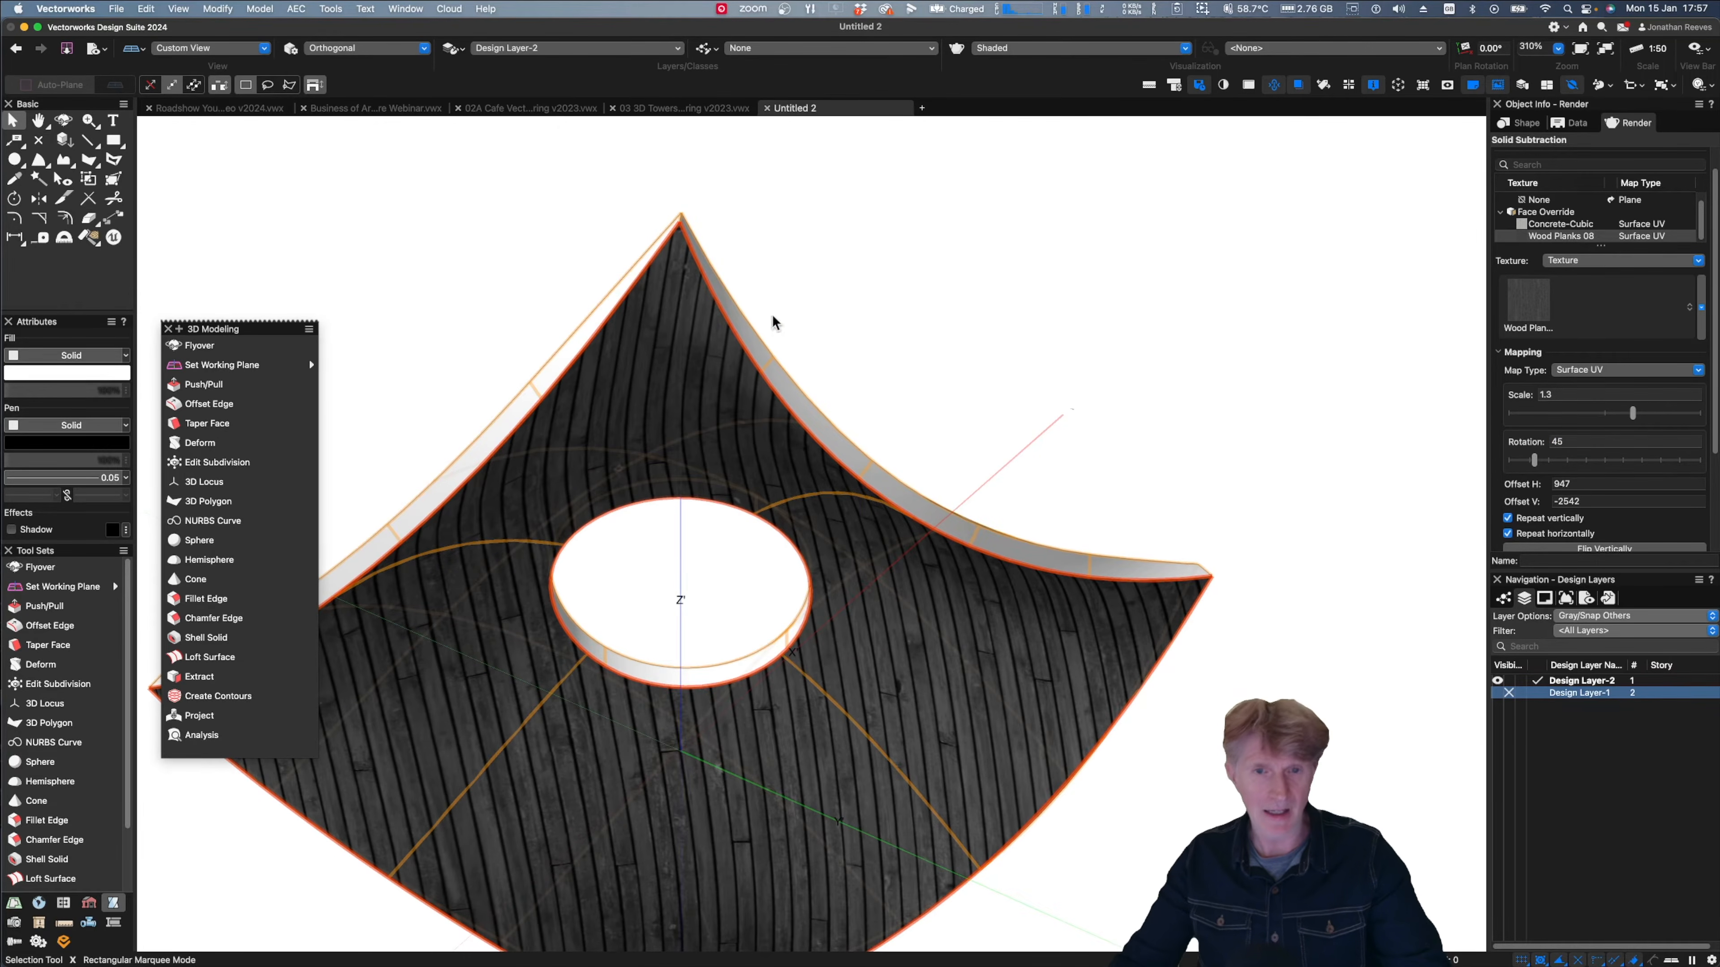
left_click(946, 328)
- Apply Wood Planks 08 to the solid's outer edge faces and the round opening's inner face, and close the 3D Modeling tool set
key("3")
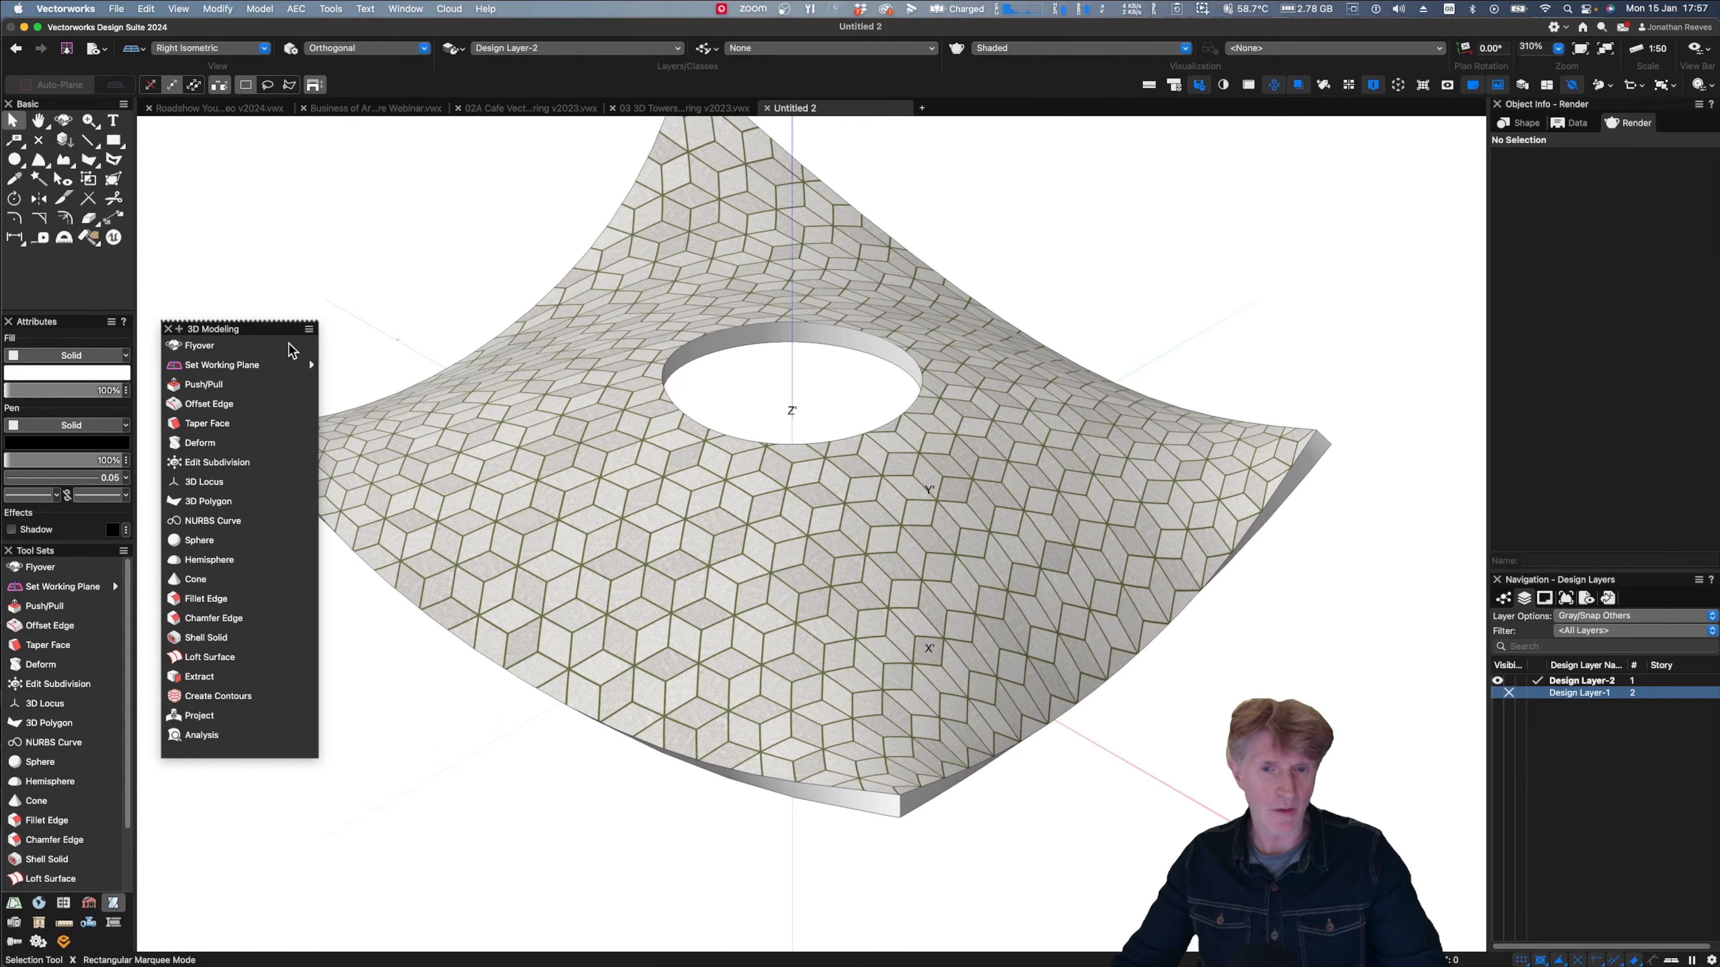
left_click(88, 237)
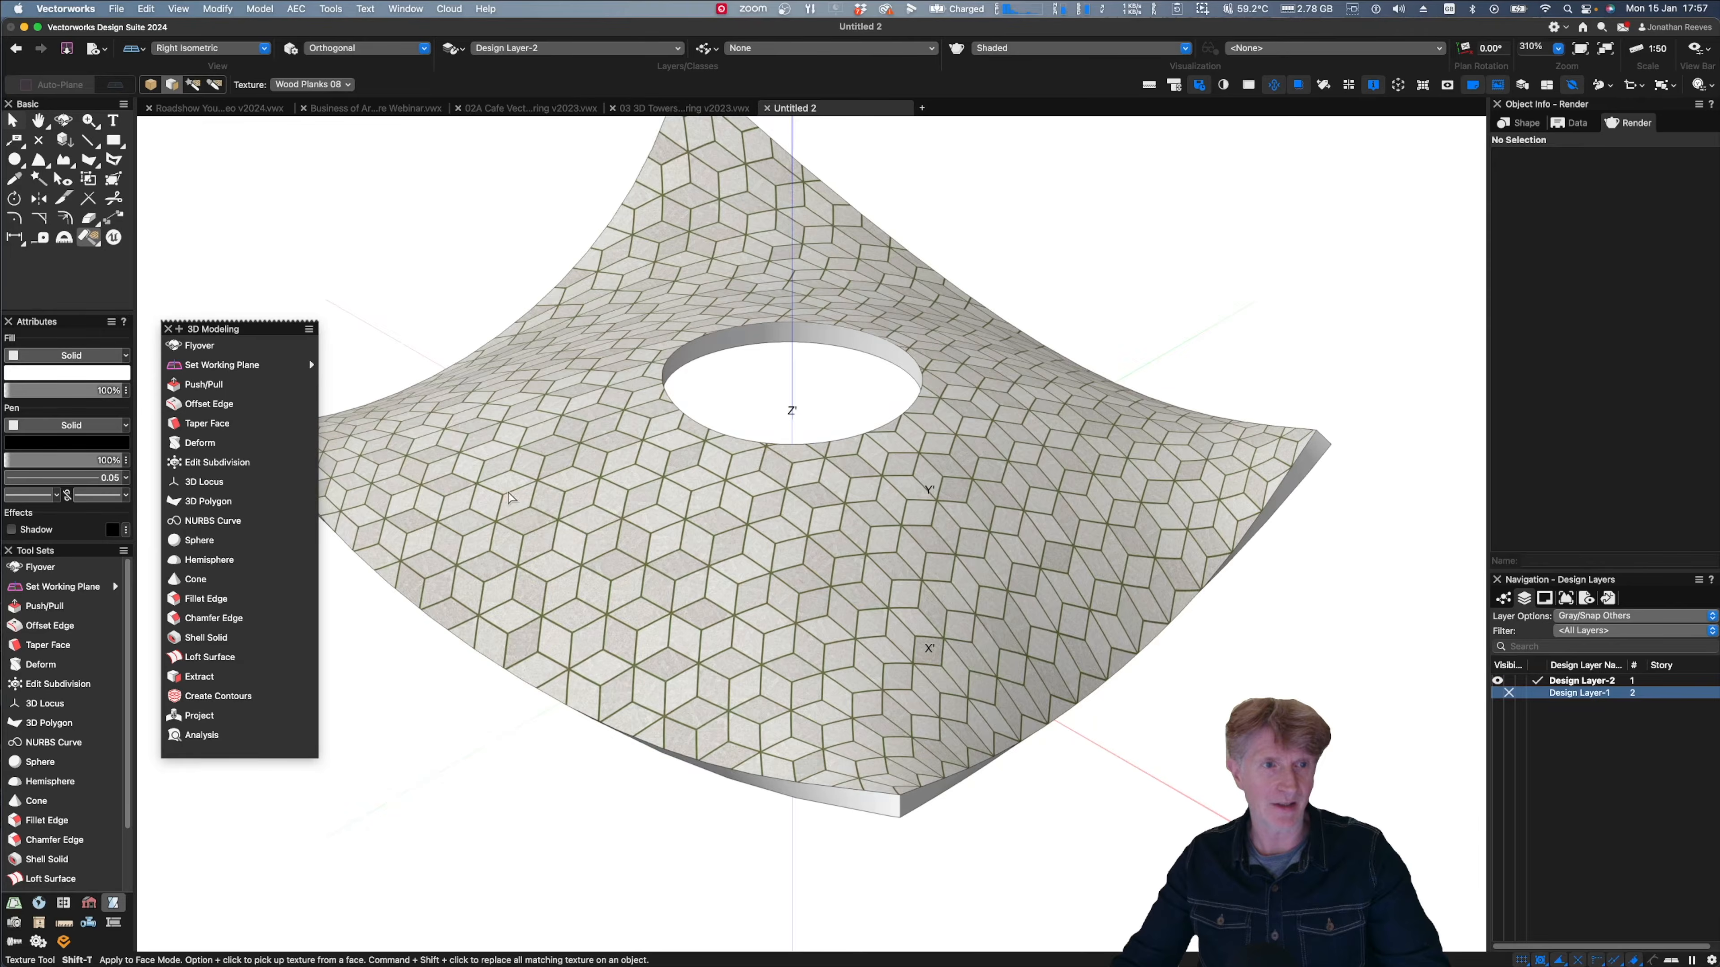
left_click(923, 807)
left_click(776, 804)
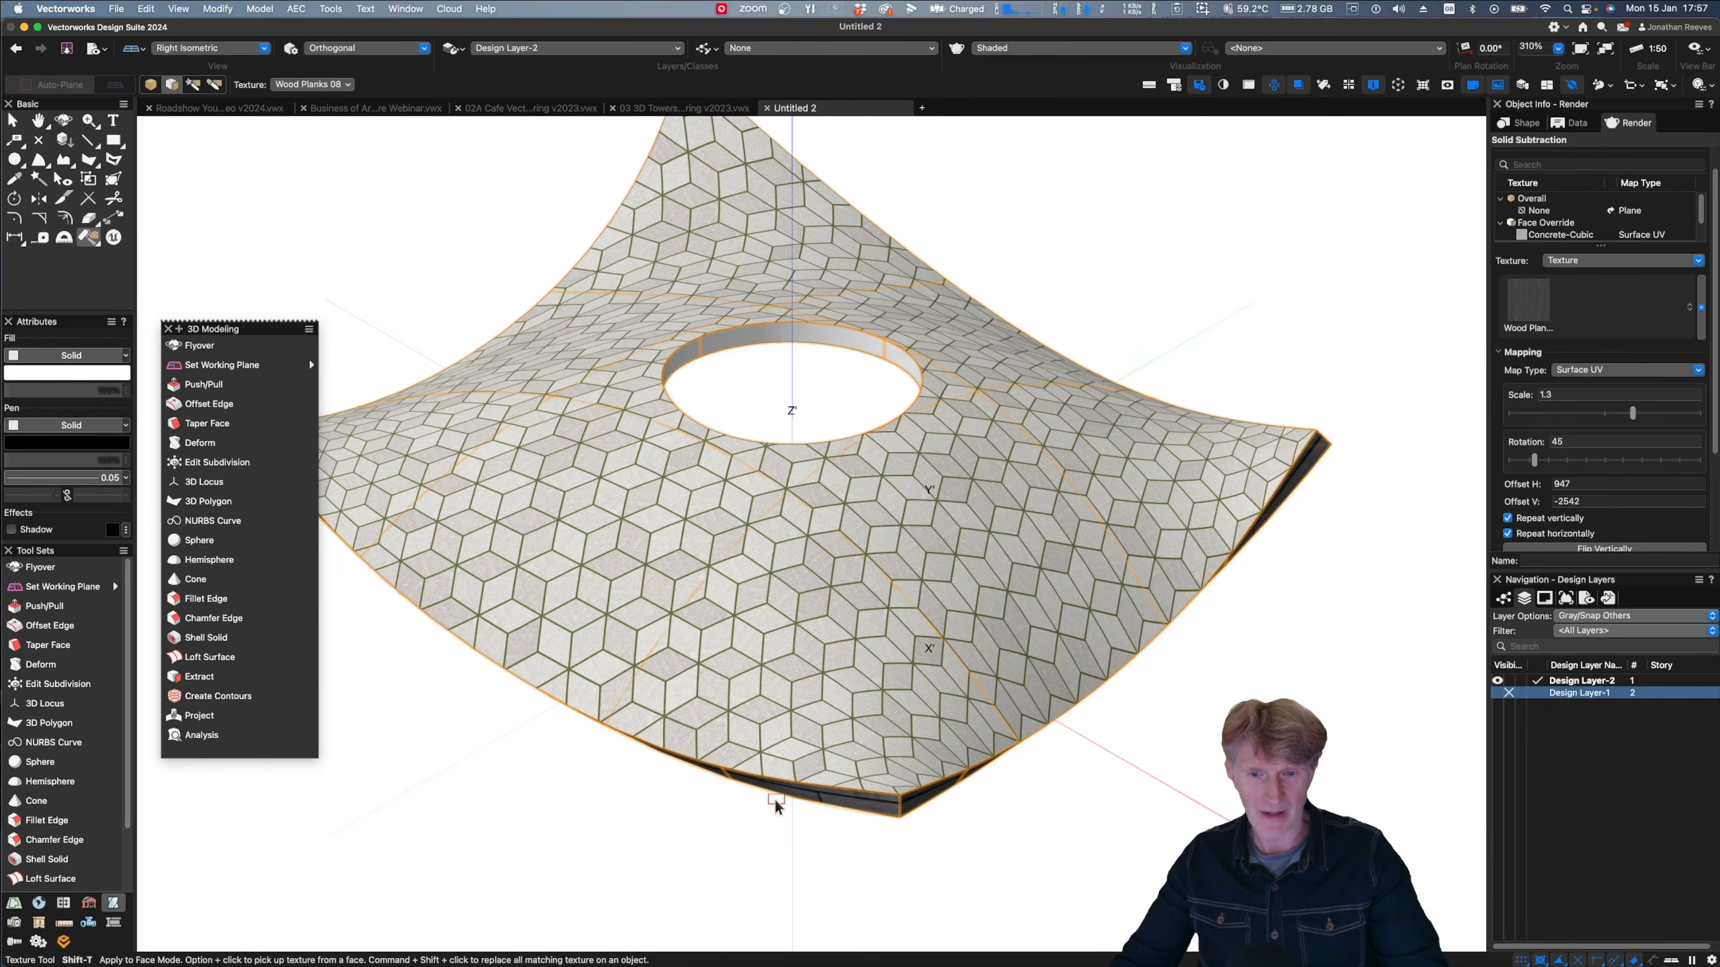
key("7")
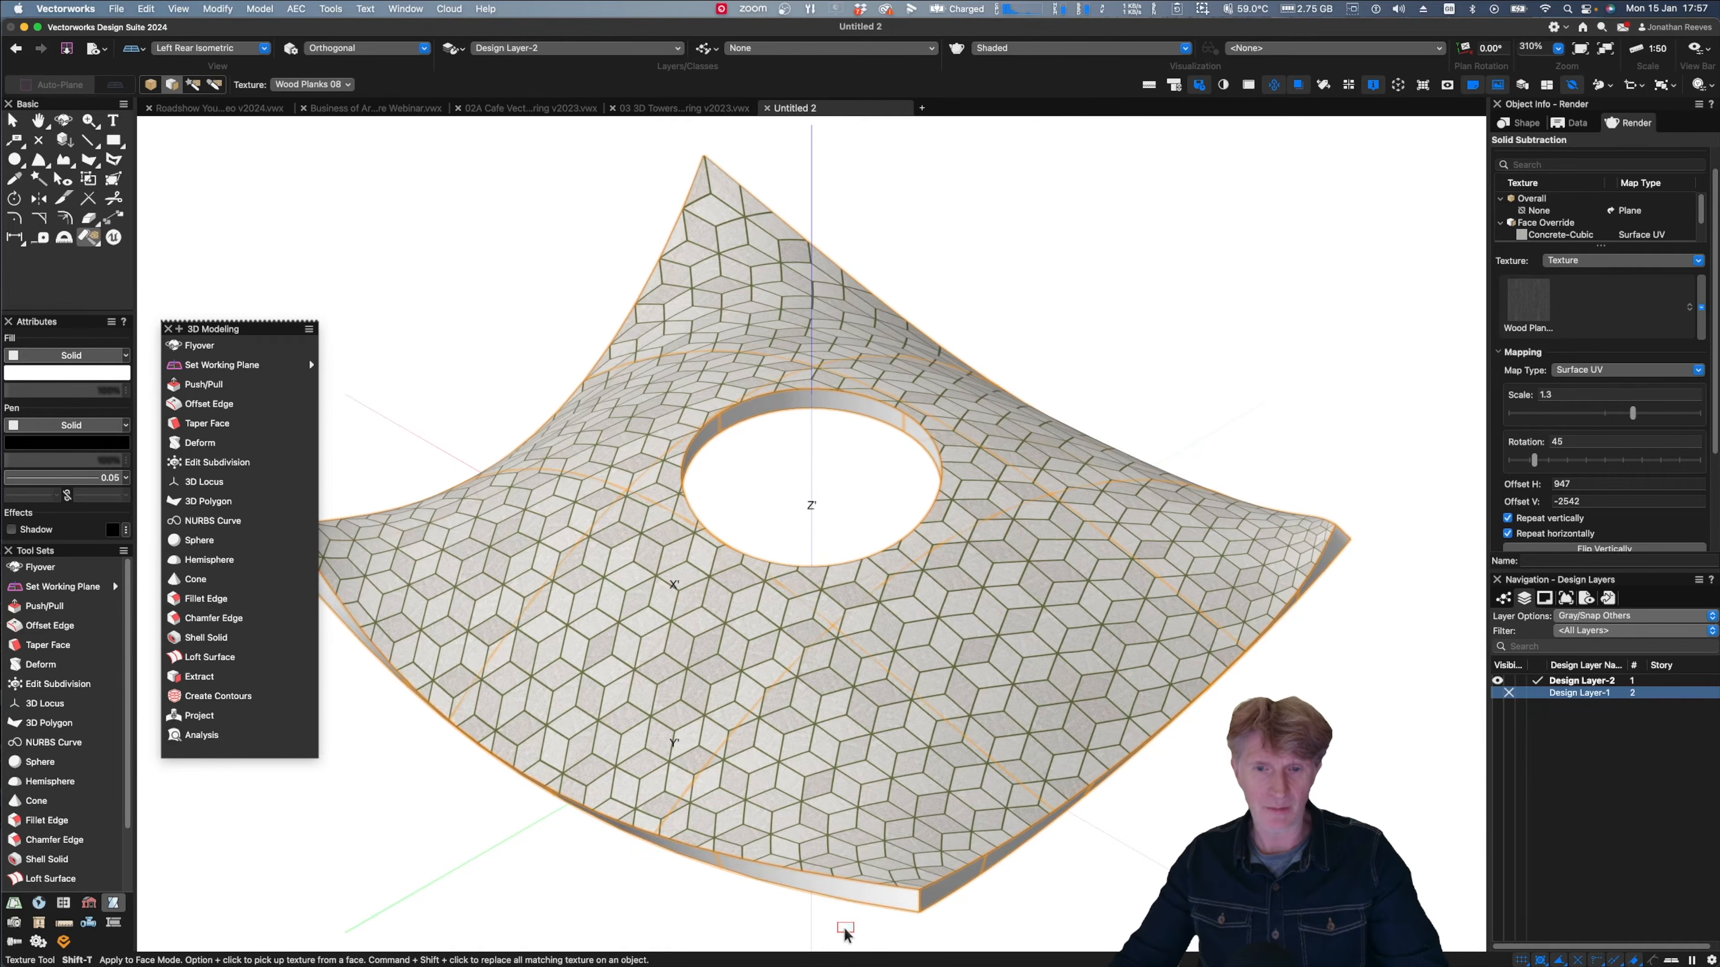
left_click(846, 403)
key("x")
key("shift+c")
left_click_drag(988, 460, 1012, 654)
key("3")
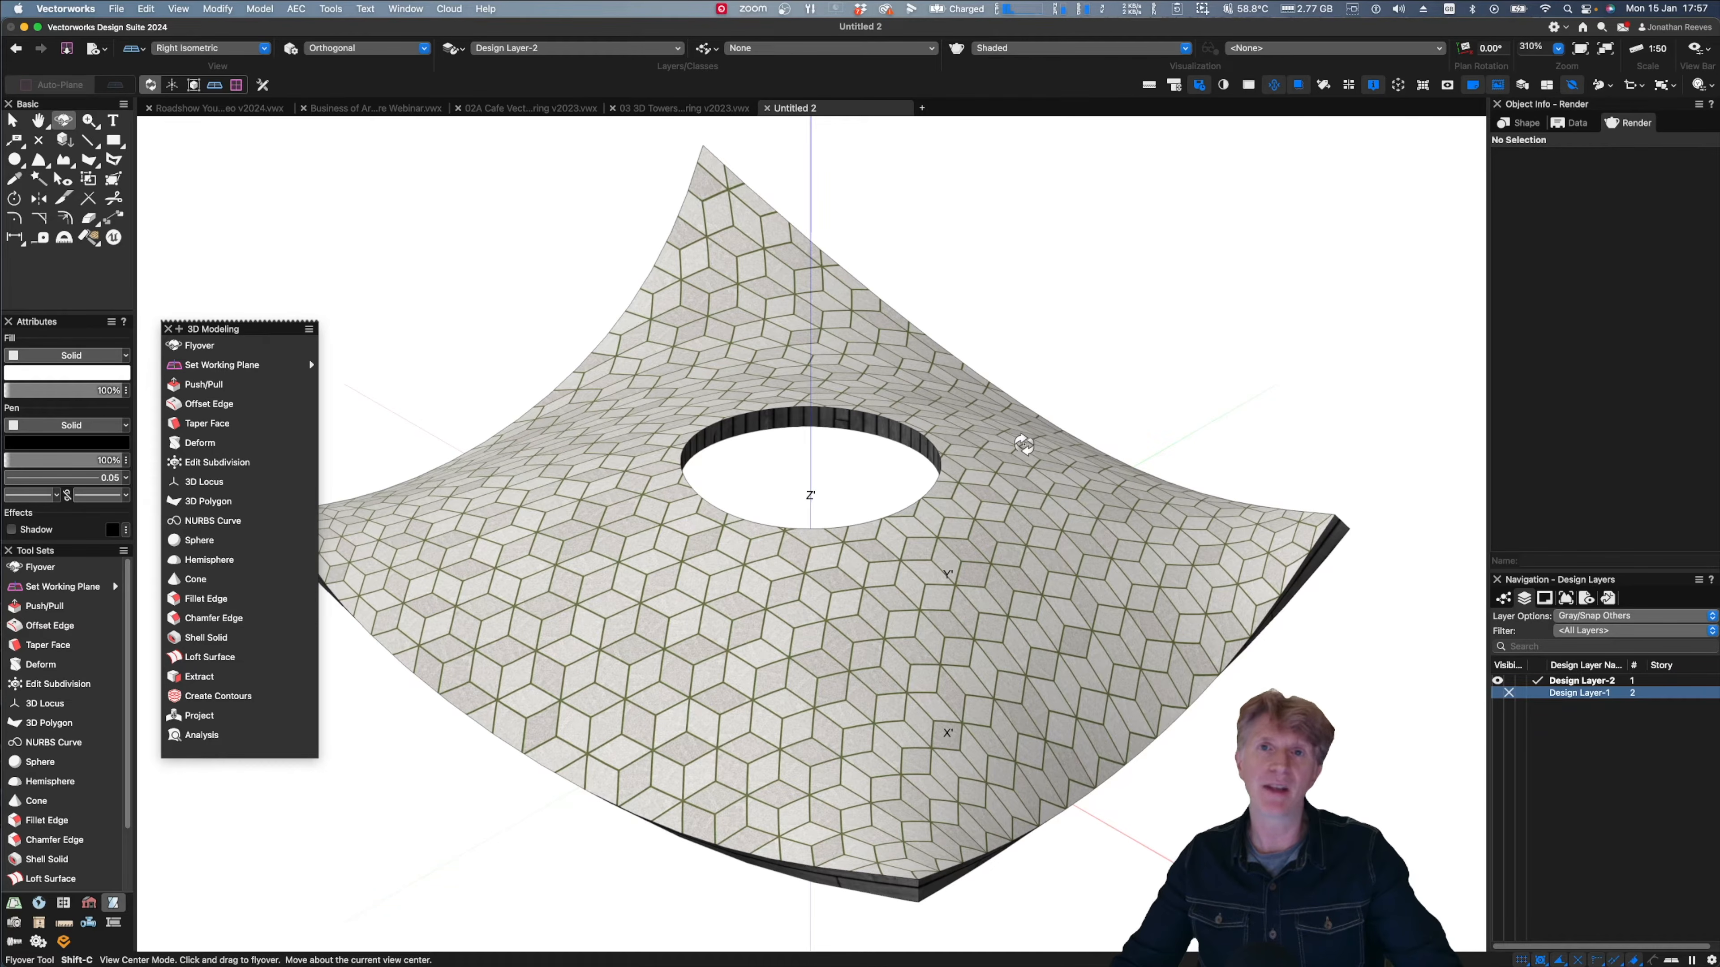
left_click(167, 329)
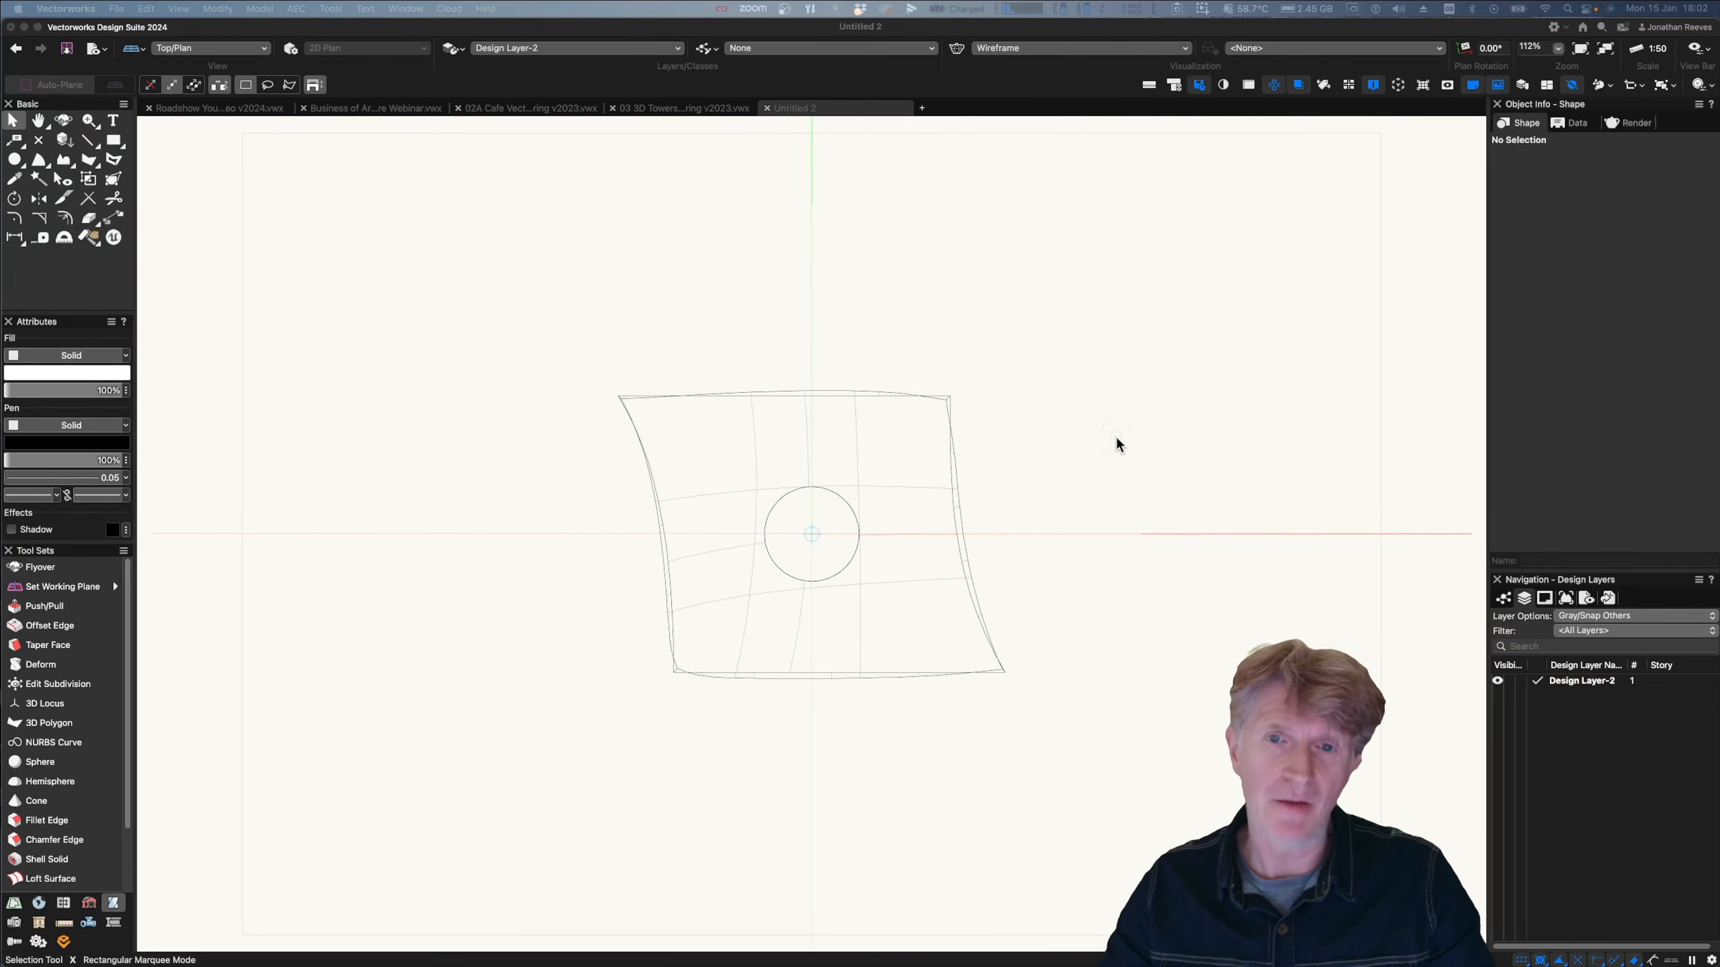
- Rename the design layer holding the curved solid as Roof
left_click(1107, 426)
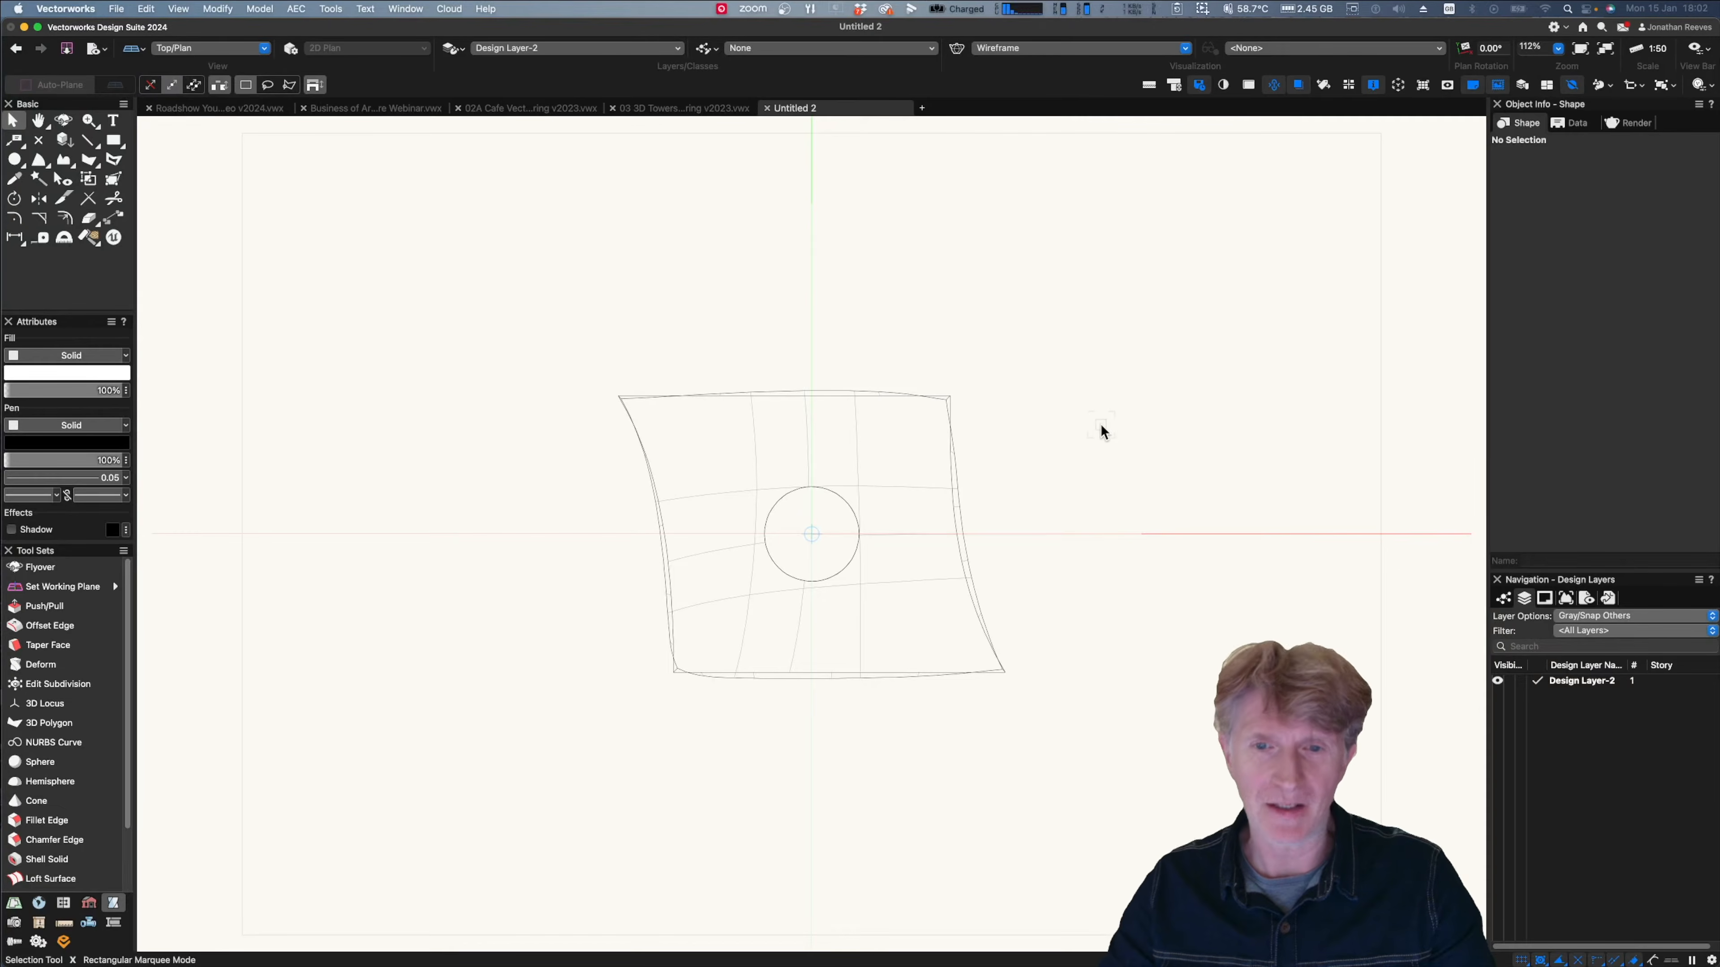
double_click(1564, 683)
type("Roof")
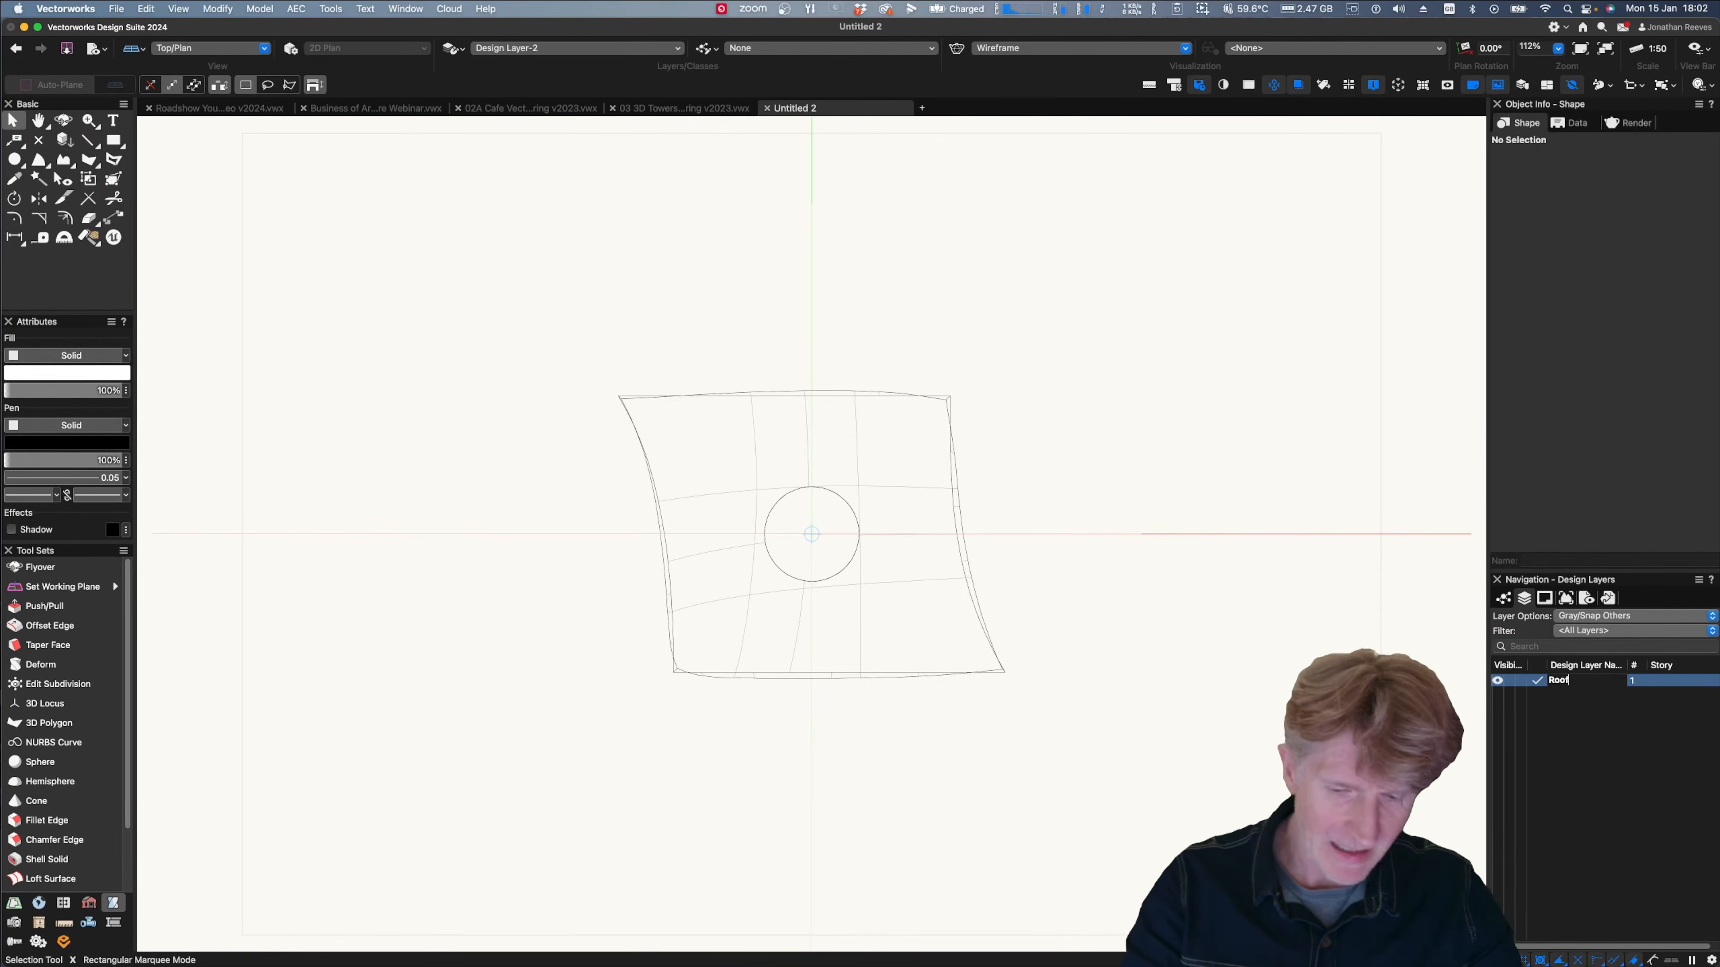
key("Return")
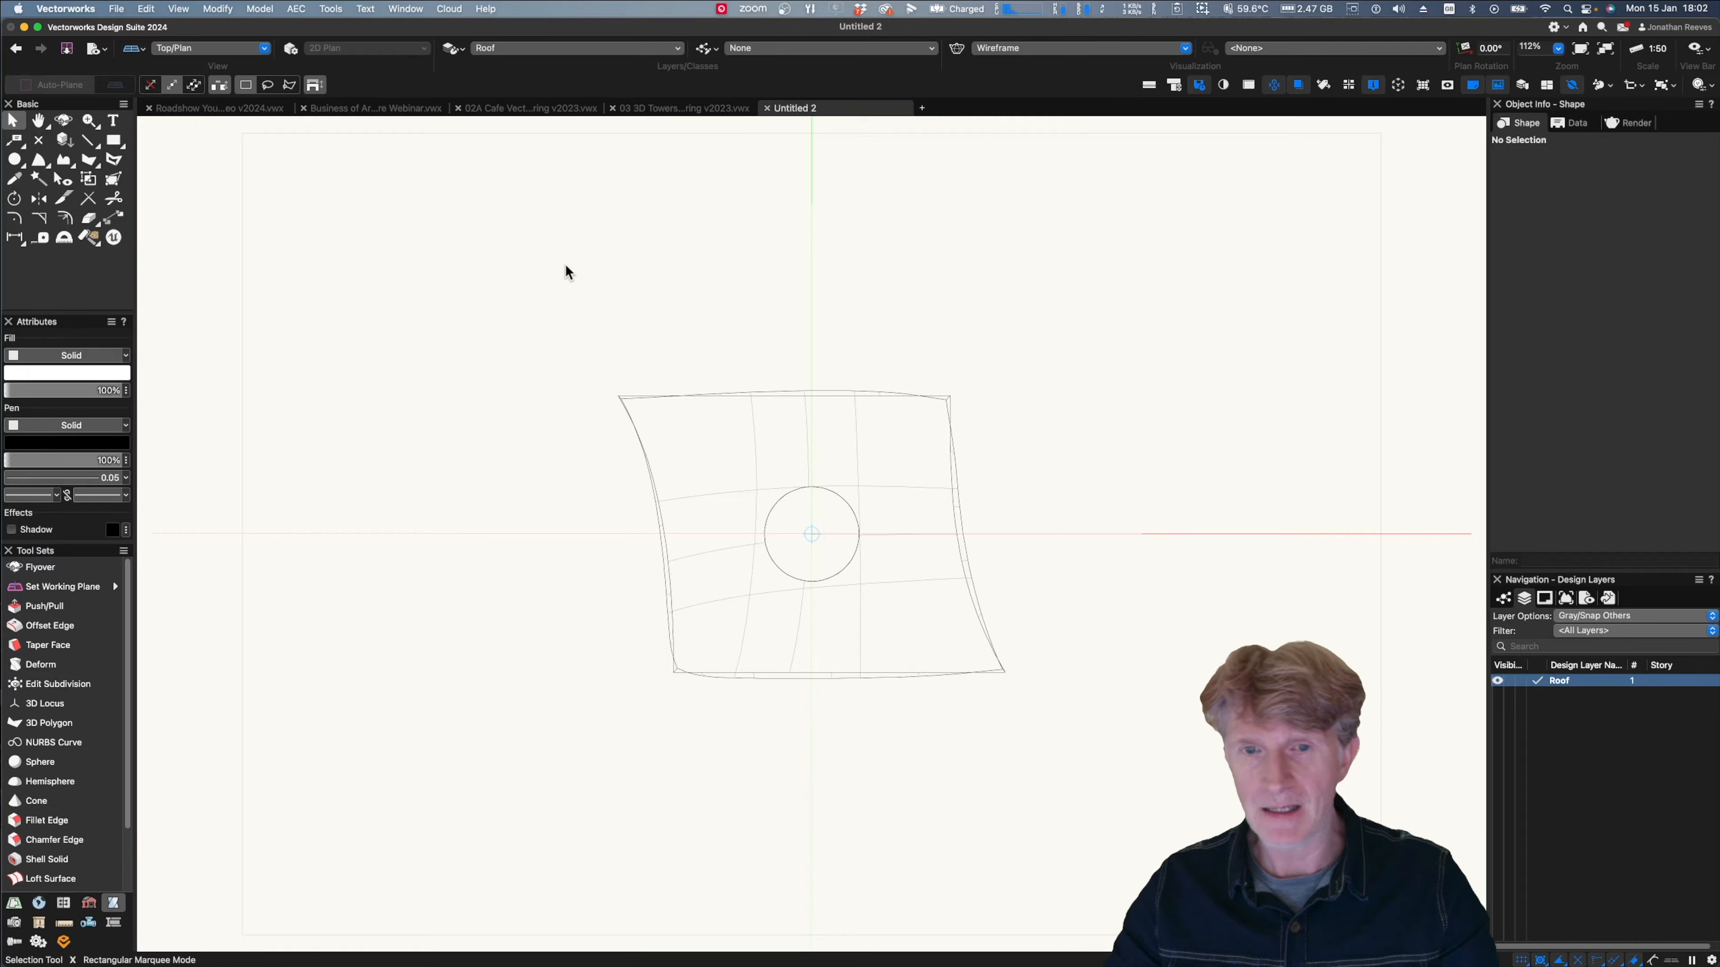
- Create a 4000 by 4000 mm rectangle centred on the origin beneath the curved solid
key("4")
key("4")
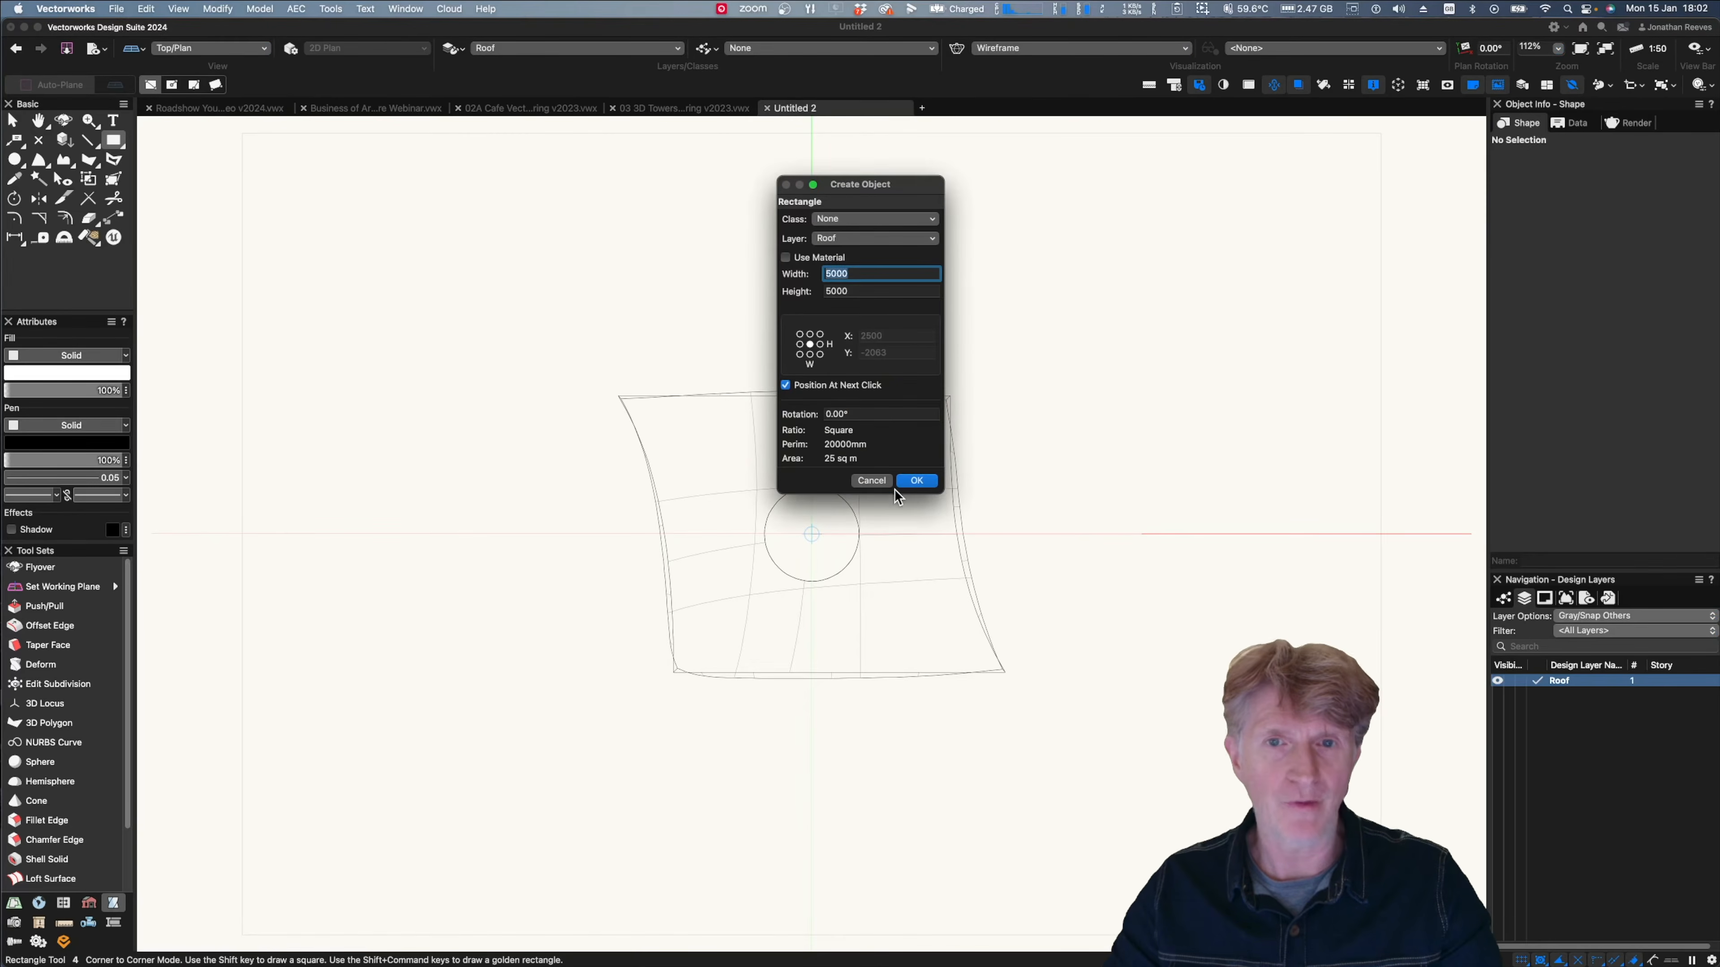
type("4")
key("Tab")
type("4")
key("Caps_Lock")
type("M")
left_click(859, 274)
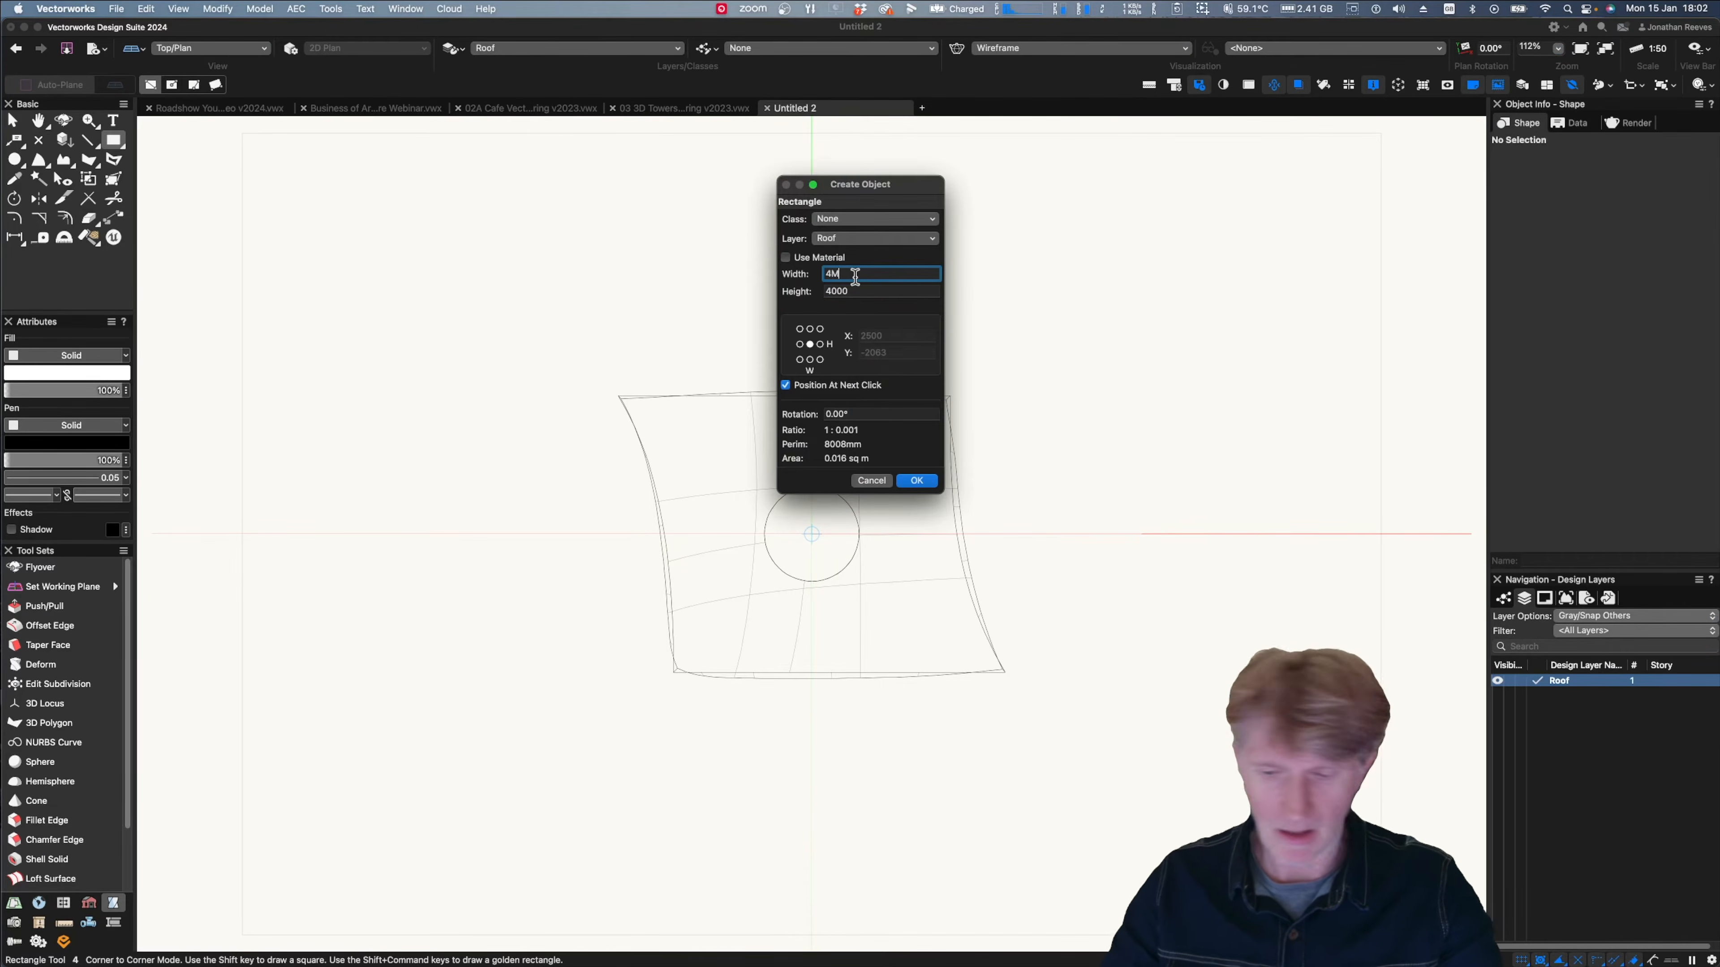
type("4M")
key("Return")
left_click(811, 533)
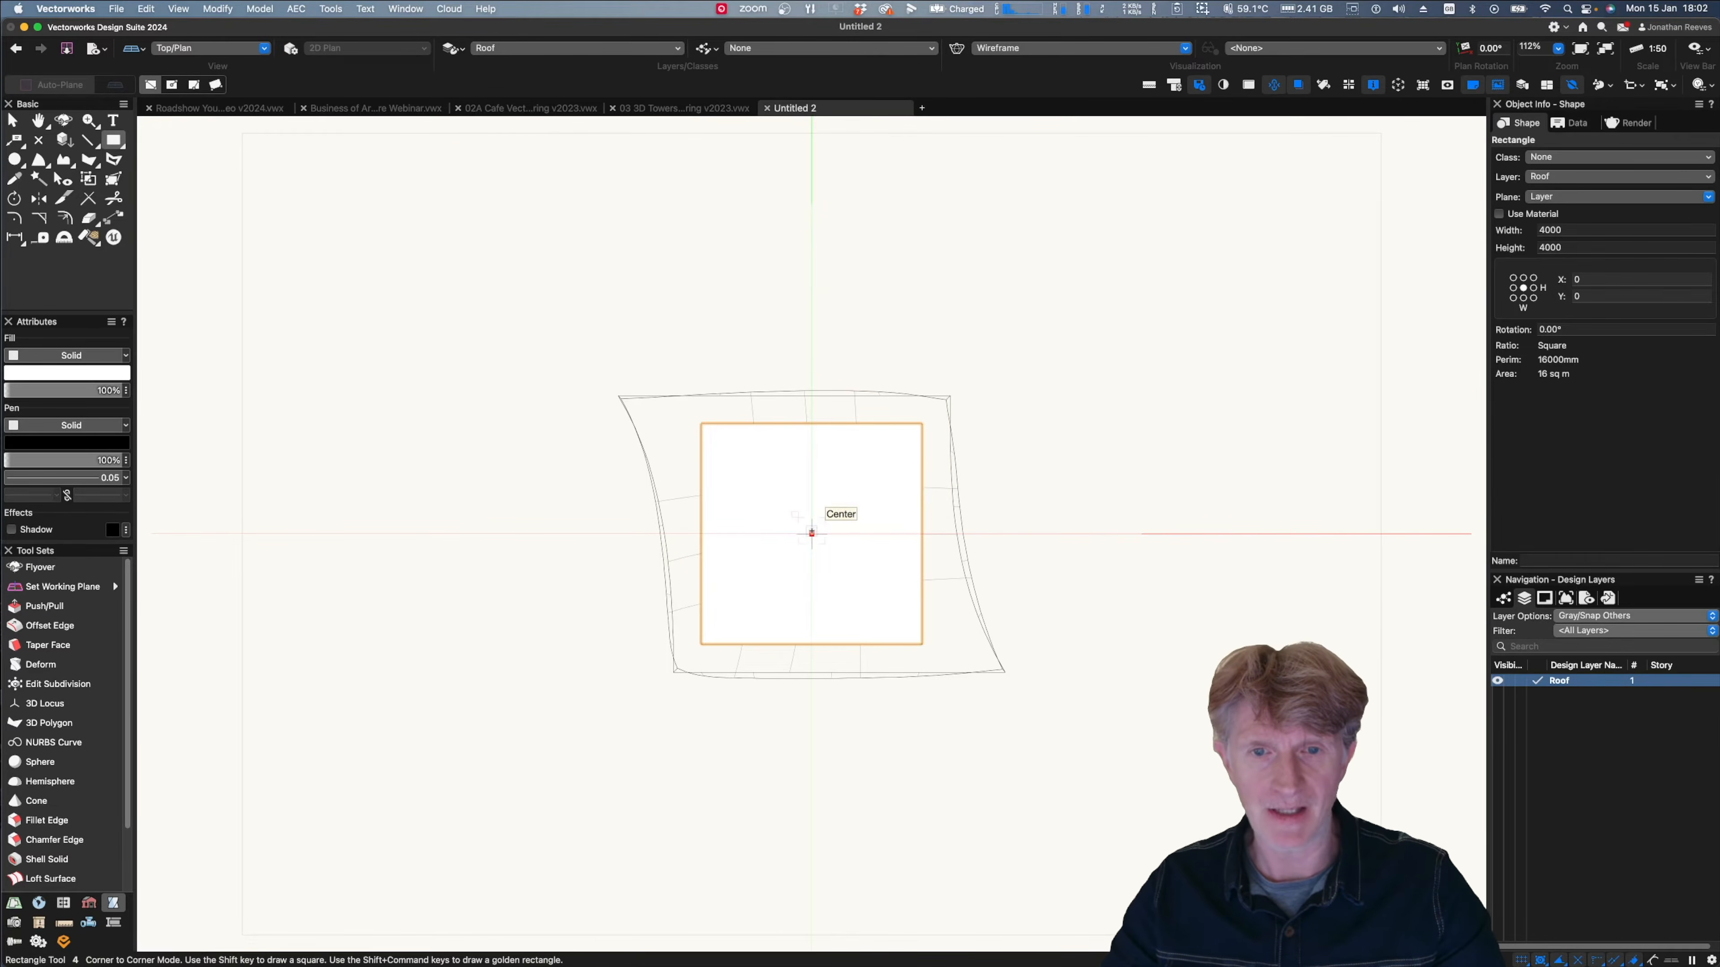
- Extrude the square 4000 mm
key("x")
key("super+e")
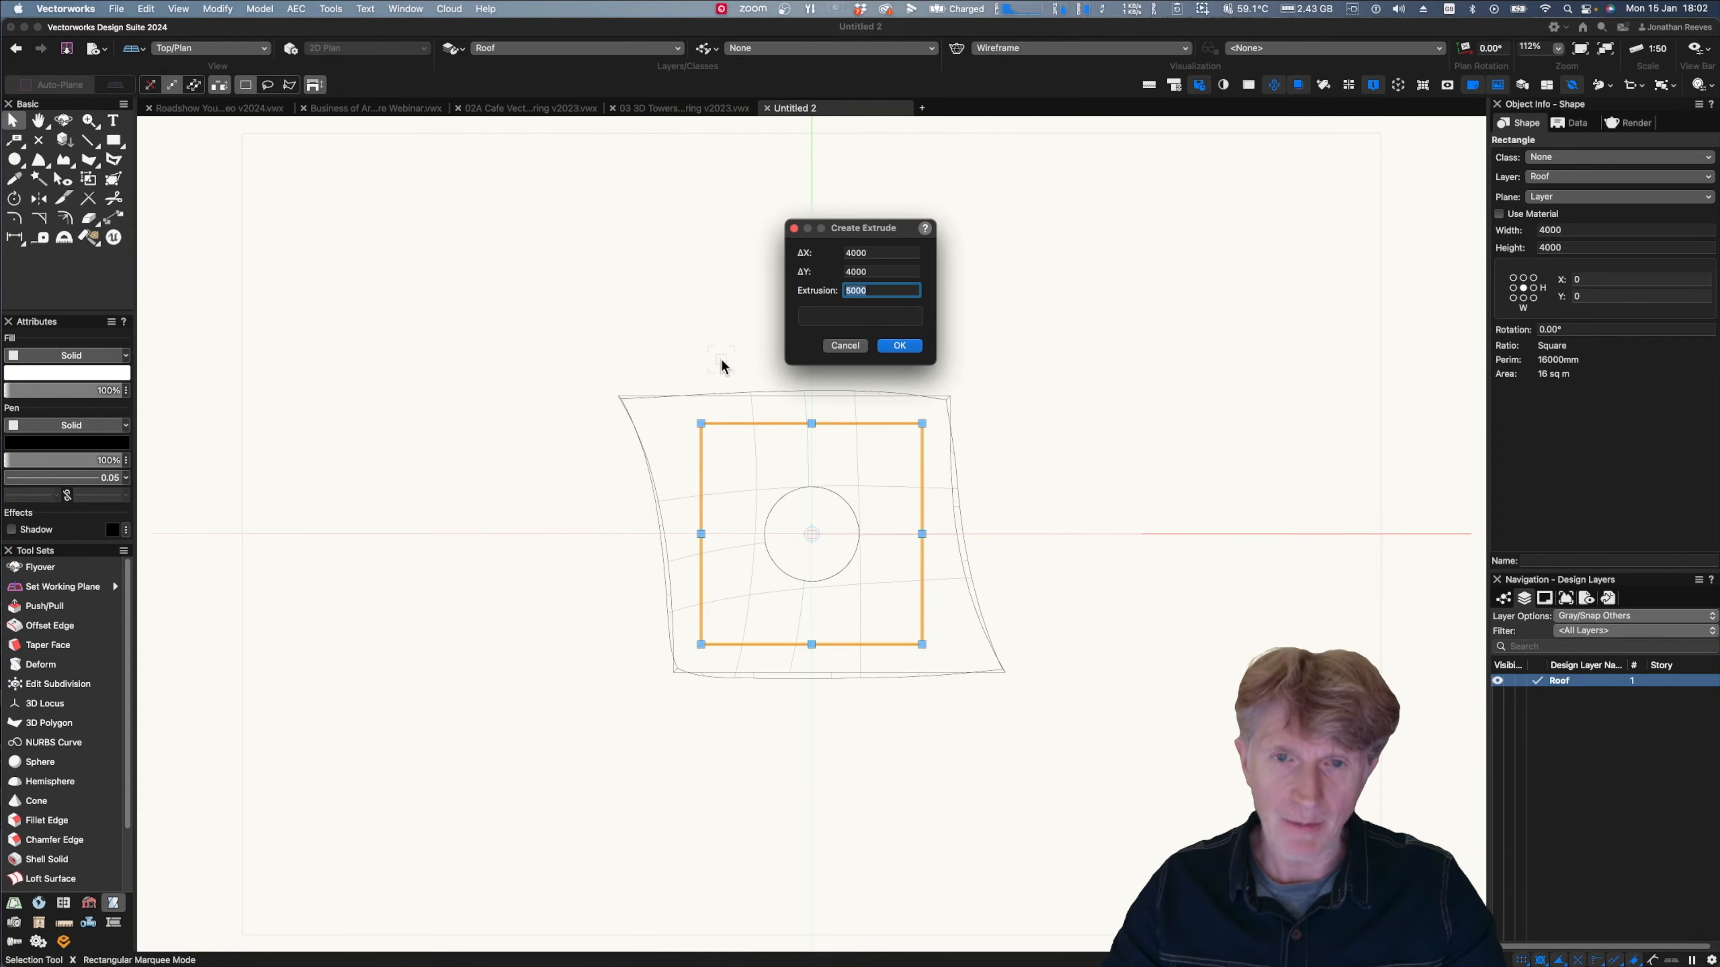
type("4000")
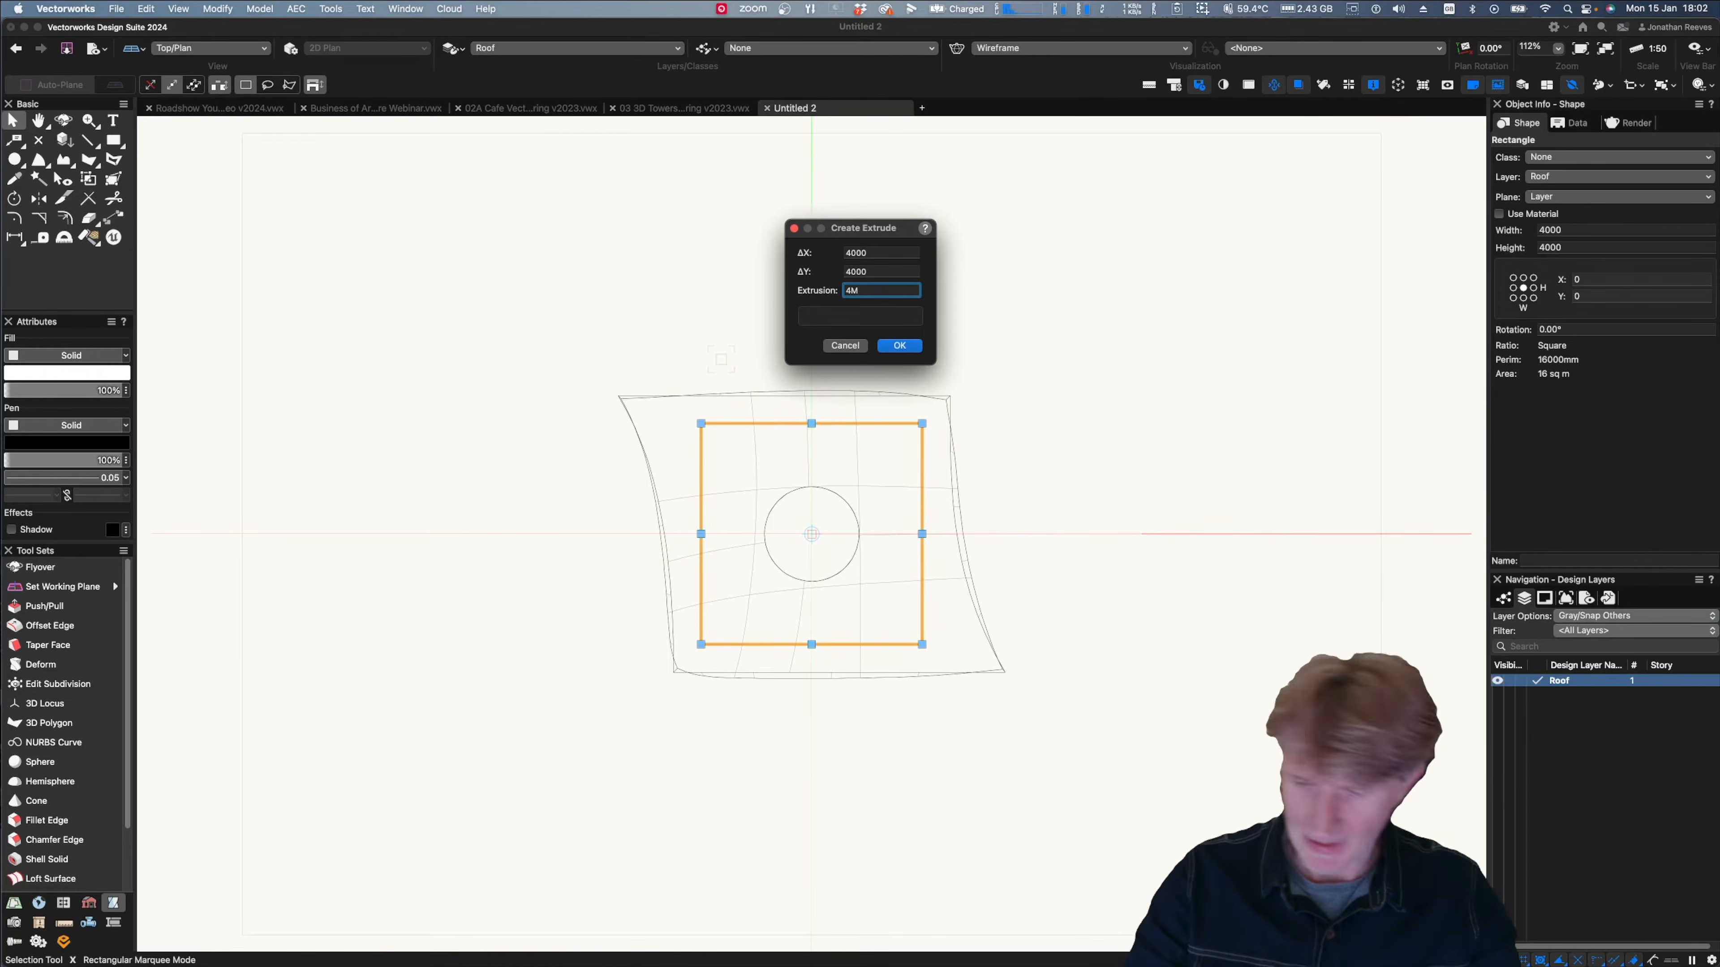
key("Return")
- Raise the curved roof solid in the Front view so it sits across the top of the extruded block
key("2")
left_click(819, 374)
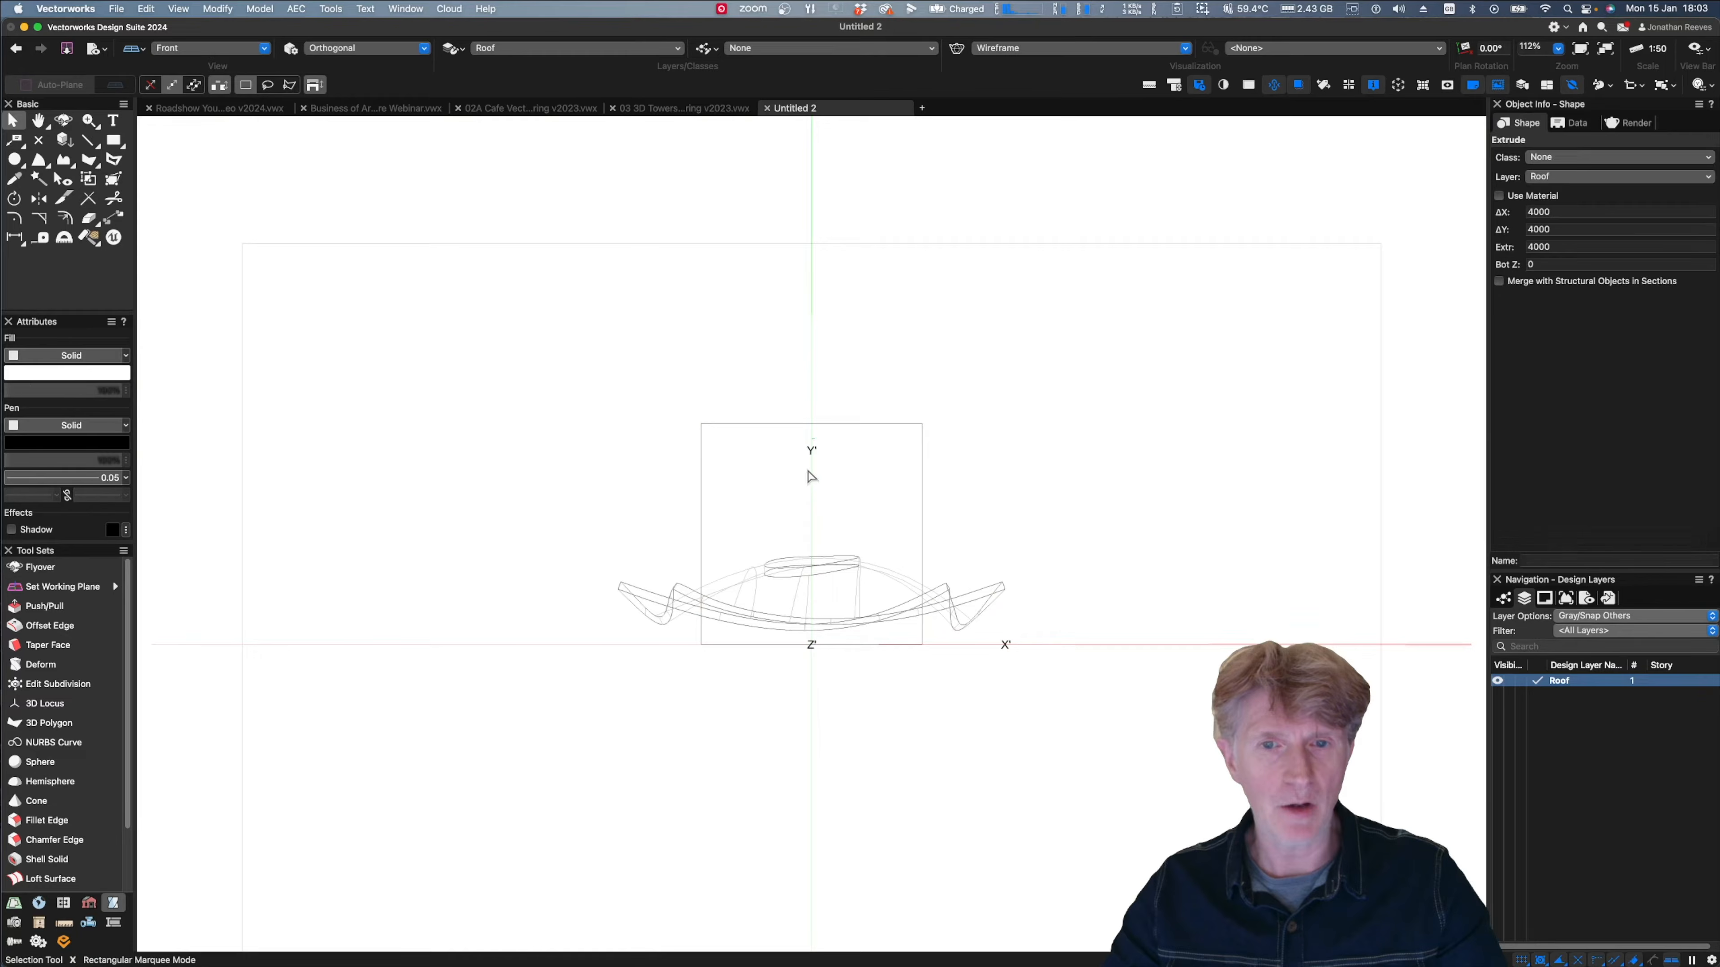
left_click_drag(811, 628, 804, 447)
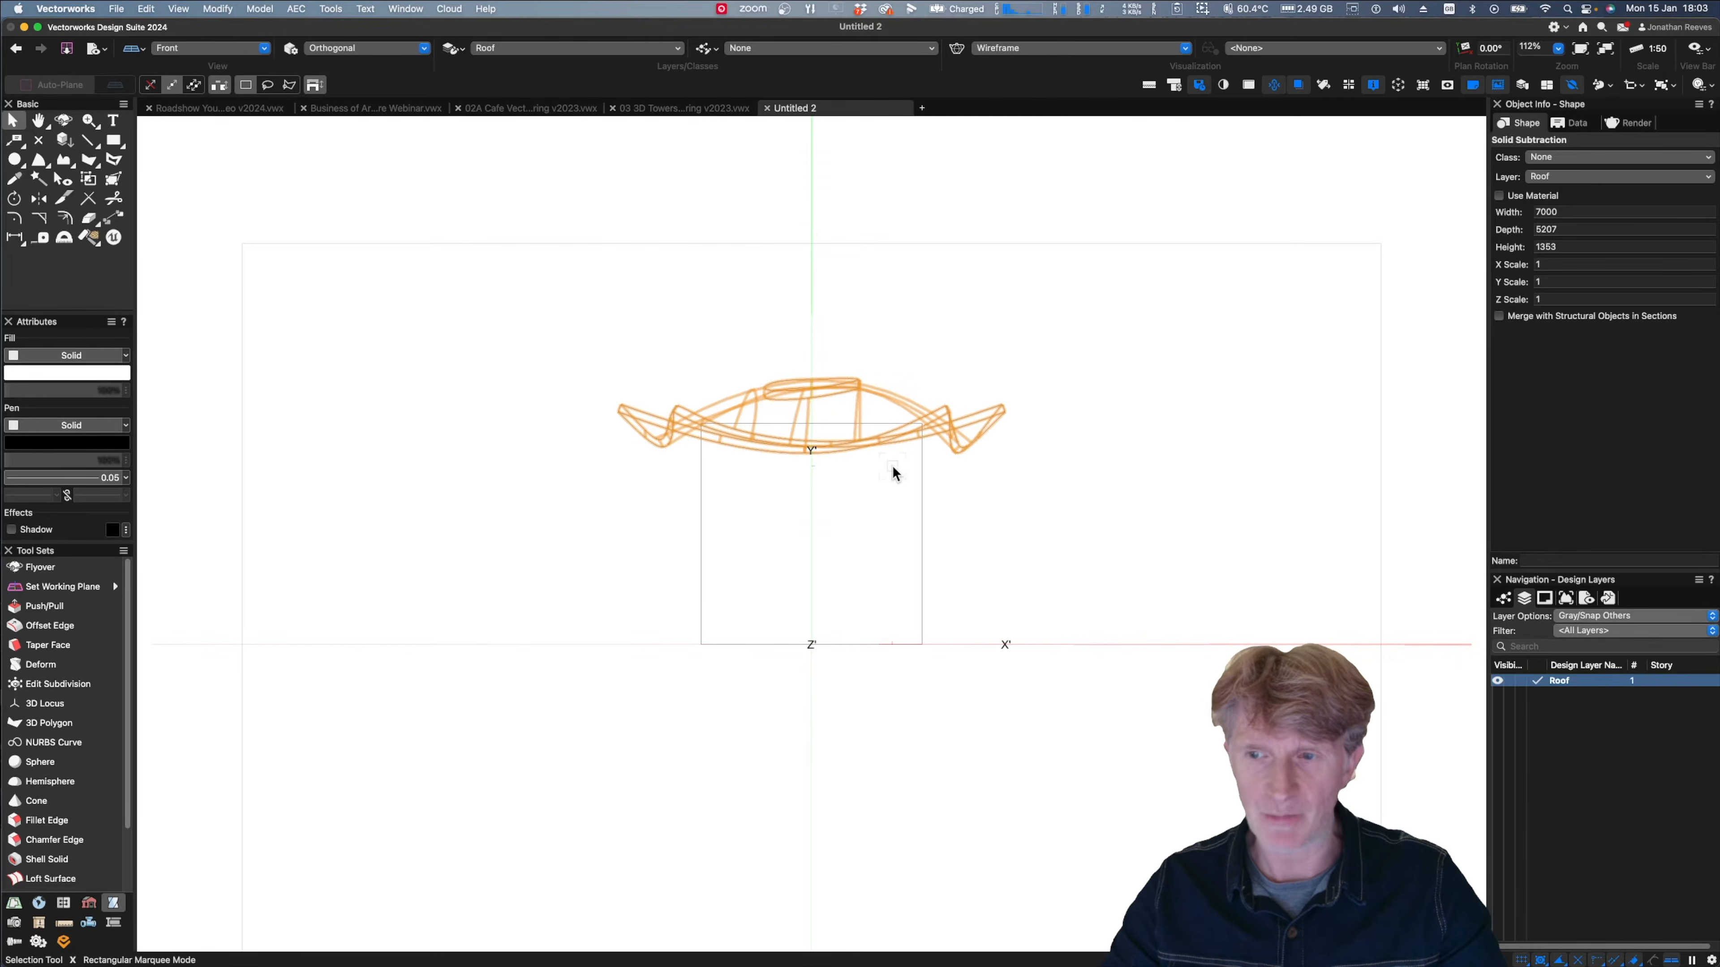
- Assign the extruded block to a new design layer named BASE
left_click(920, 532)
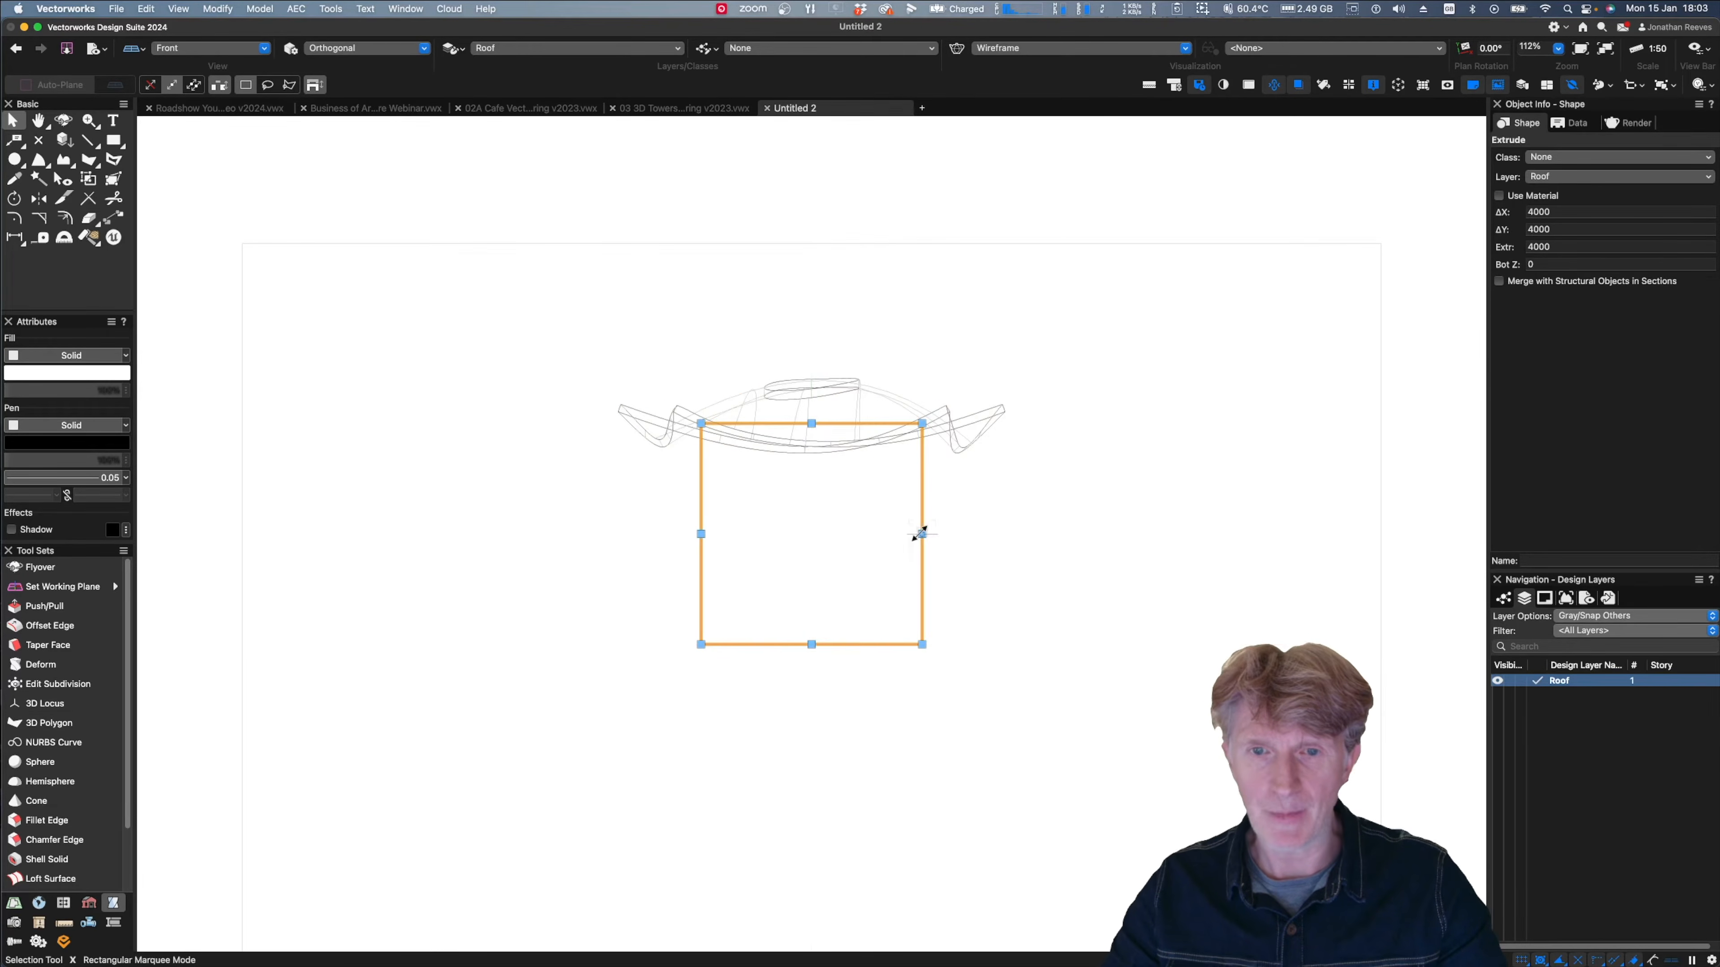
left_click(1558, 175)
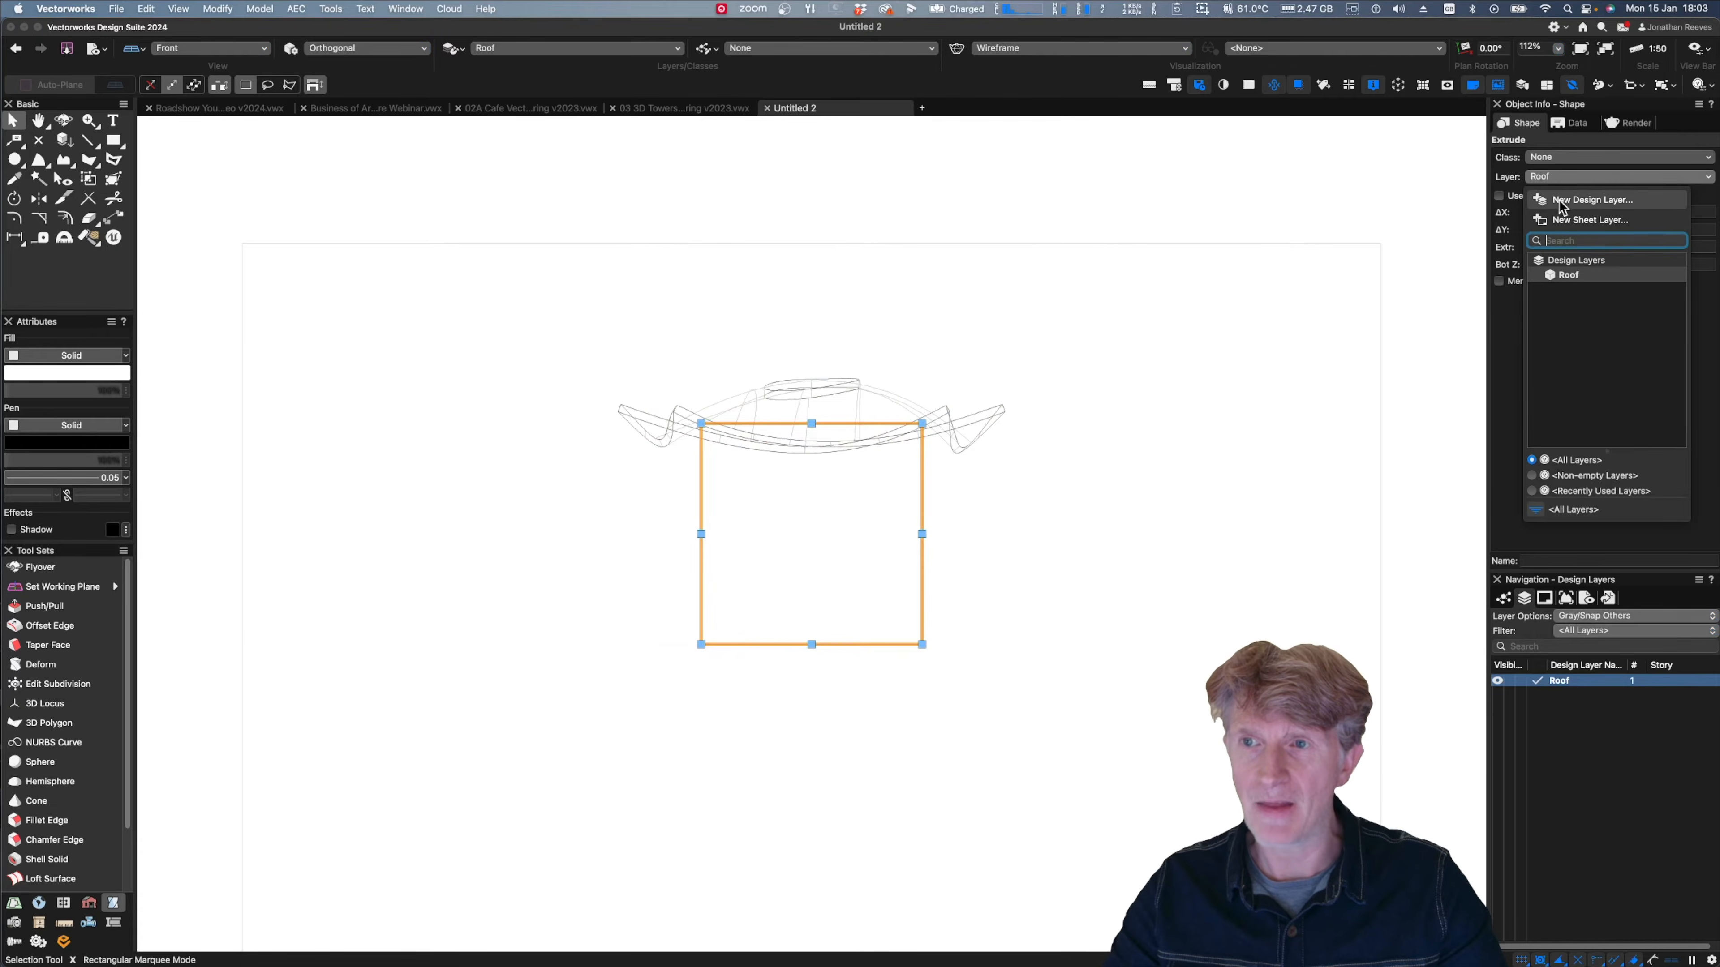
left_click(1559, 199)
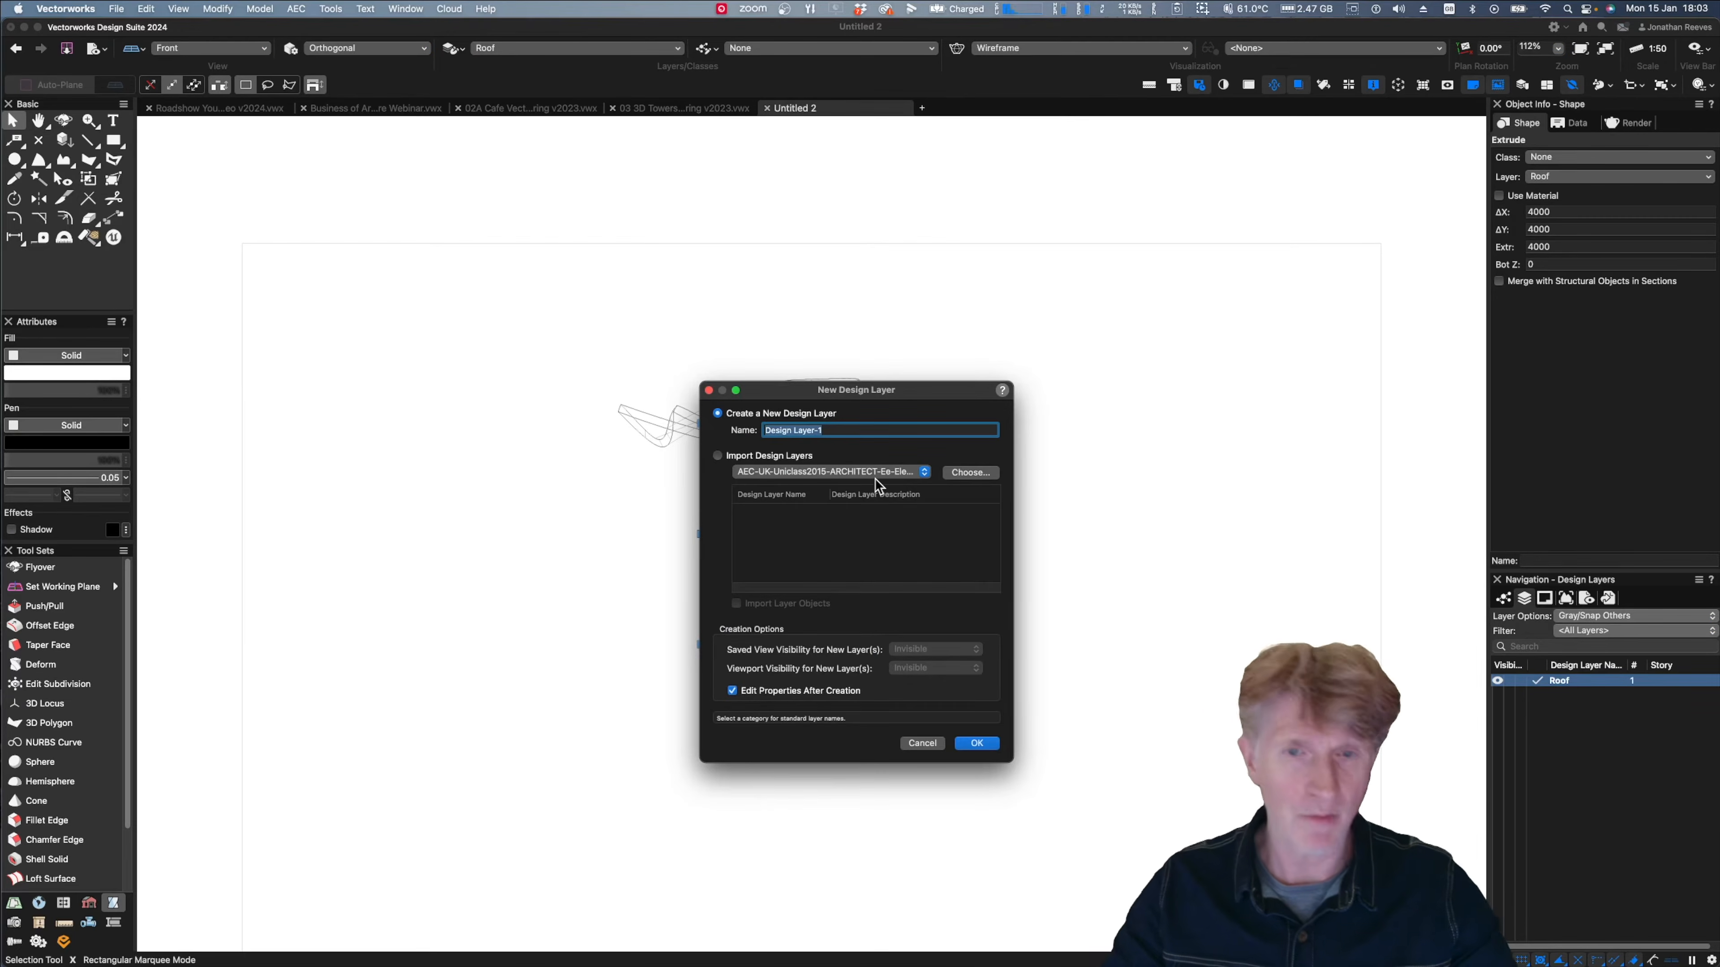
type("BASE")
key("Return")
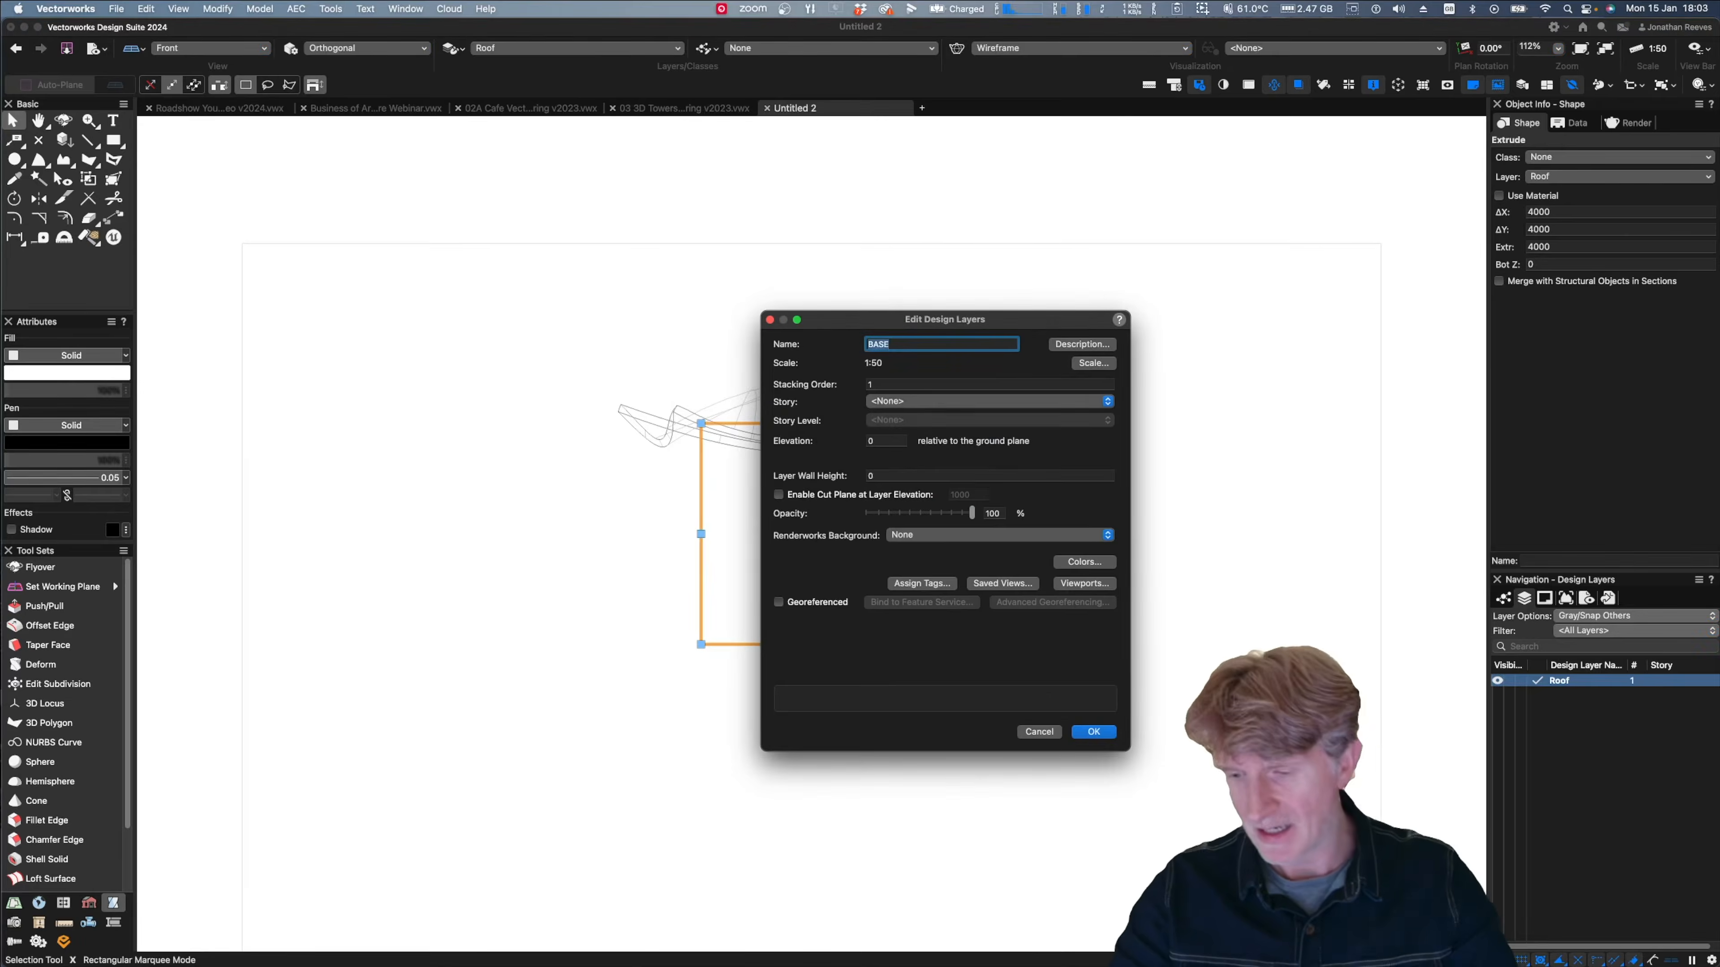
type("BASE")
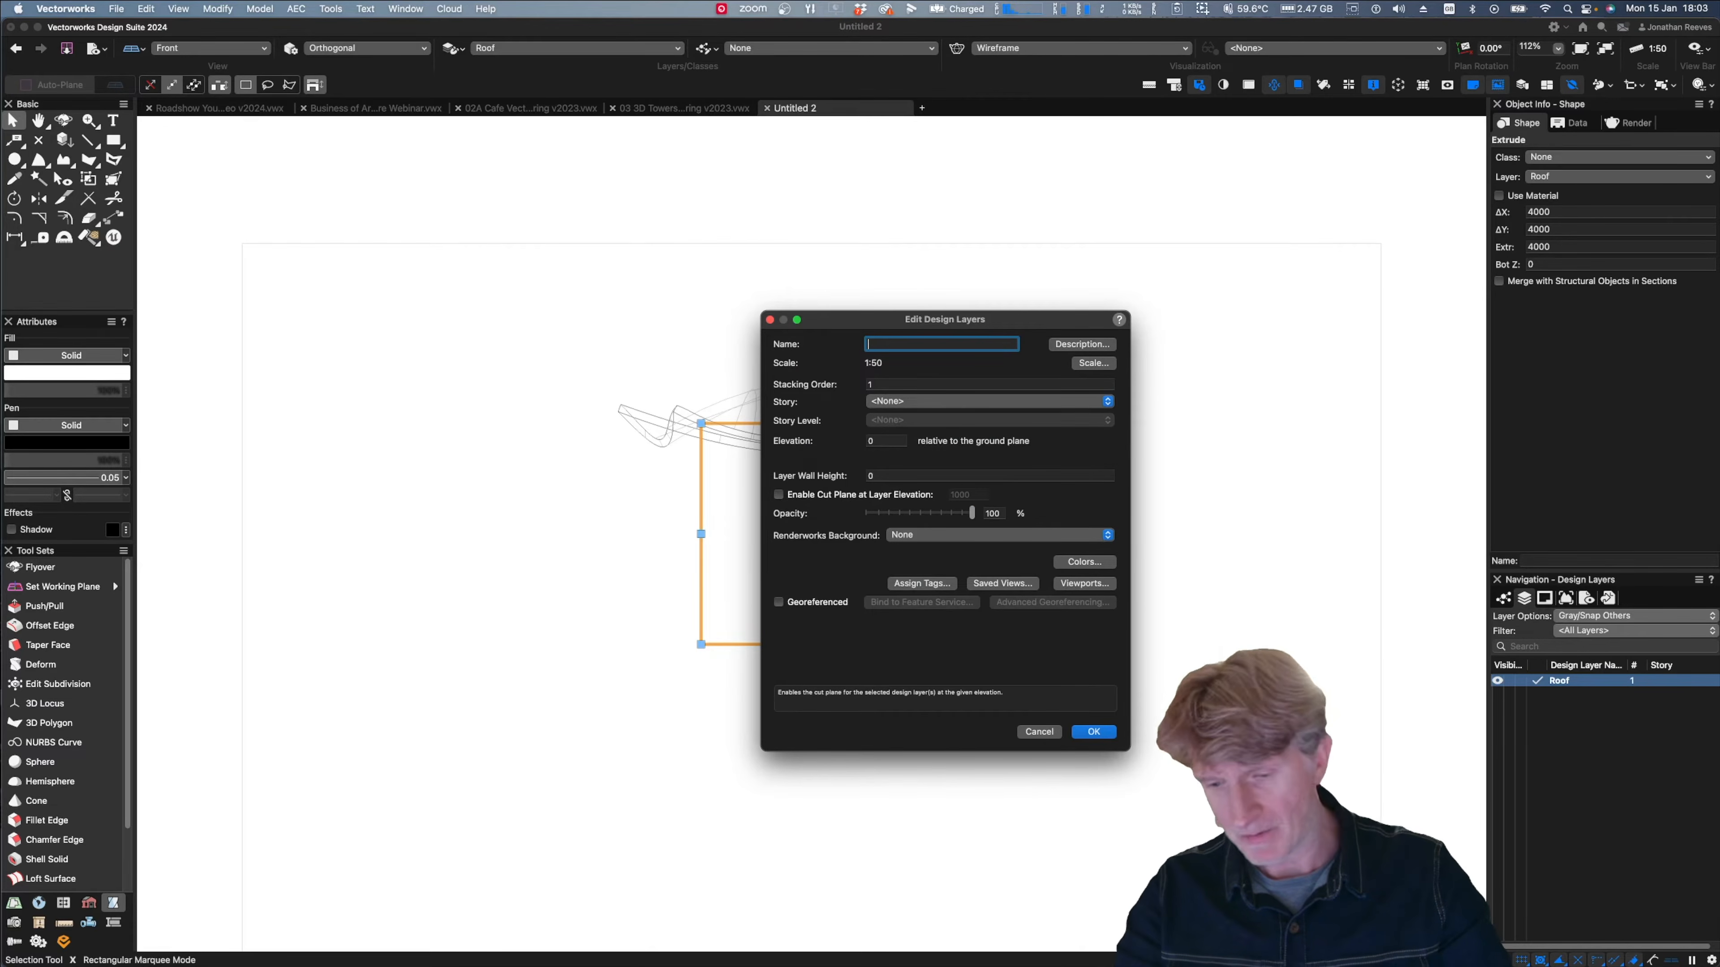
key("Return")
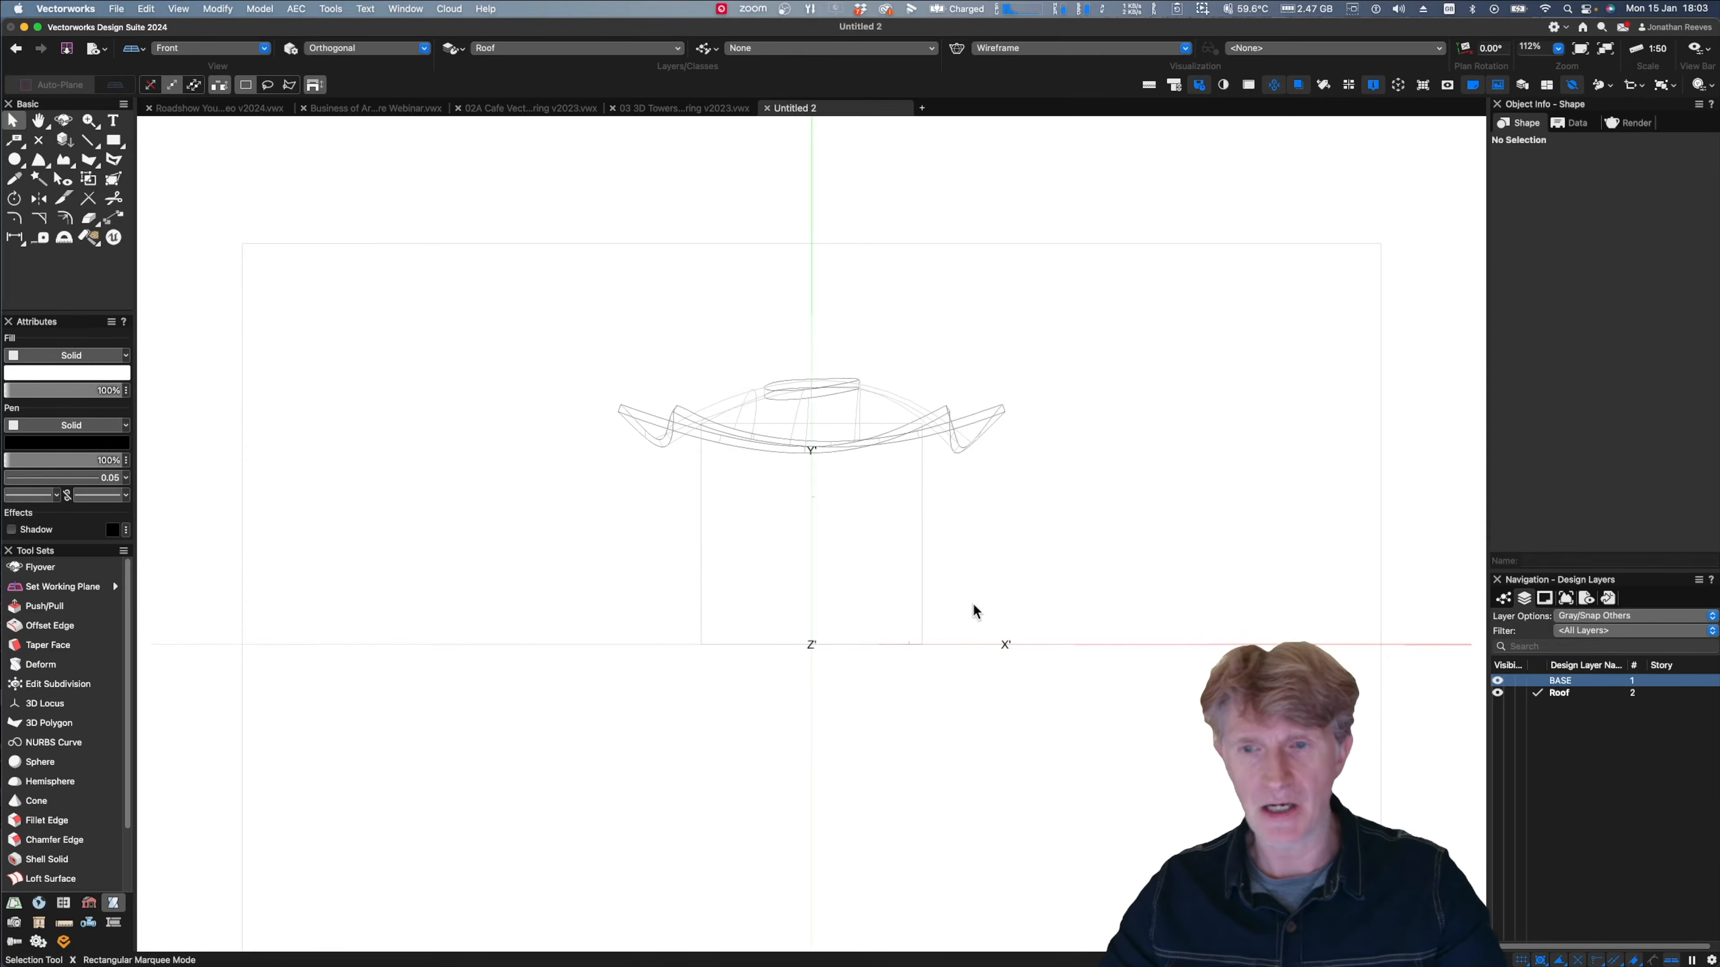
- Hide the Roof layer, make BASE the active layer and show the block in a shaded right isometric view
left_click(1509, 692)
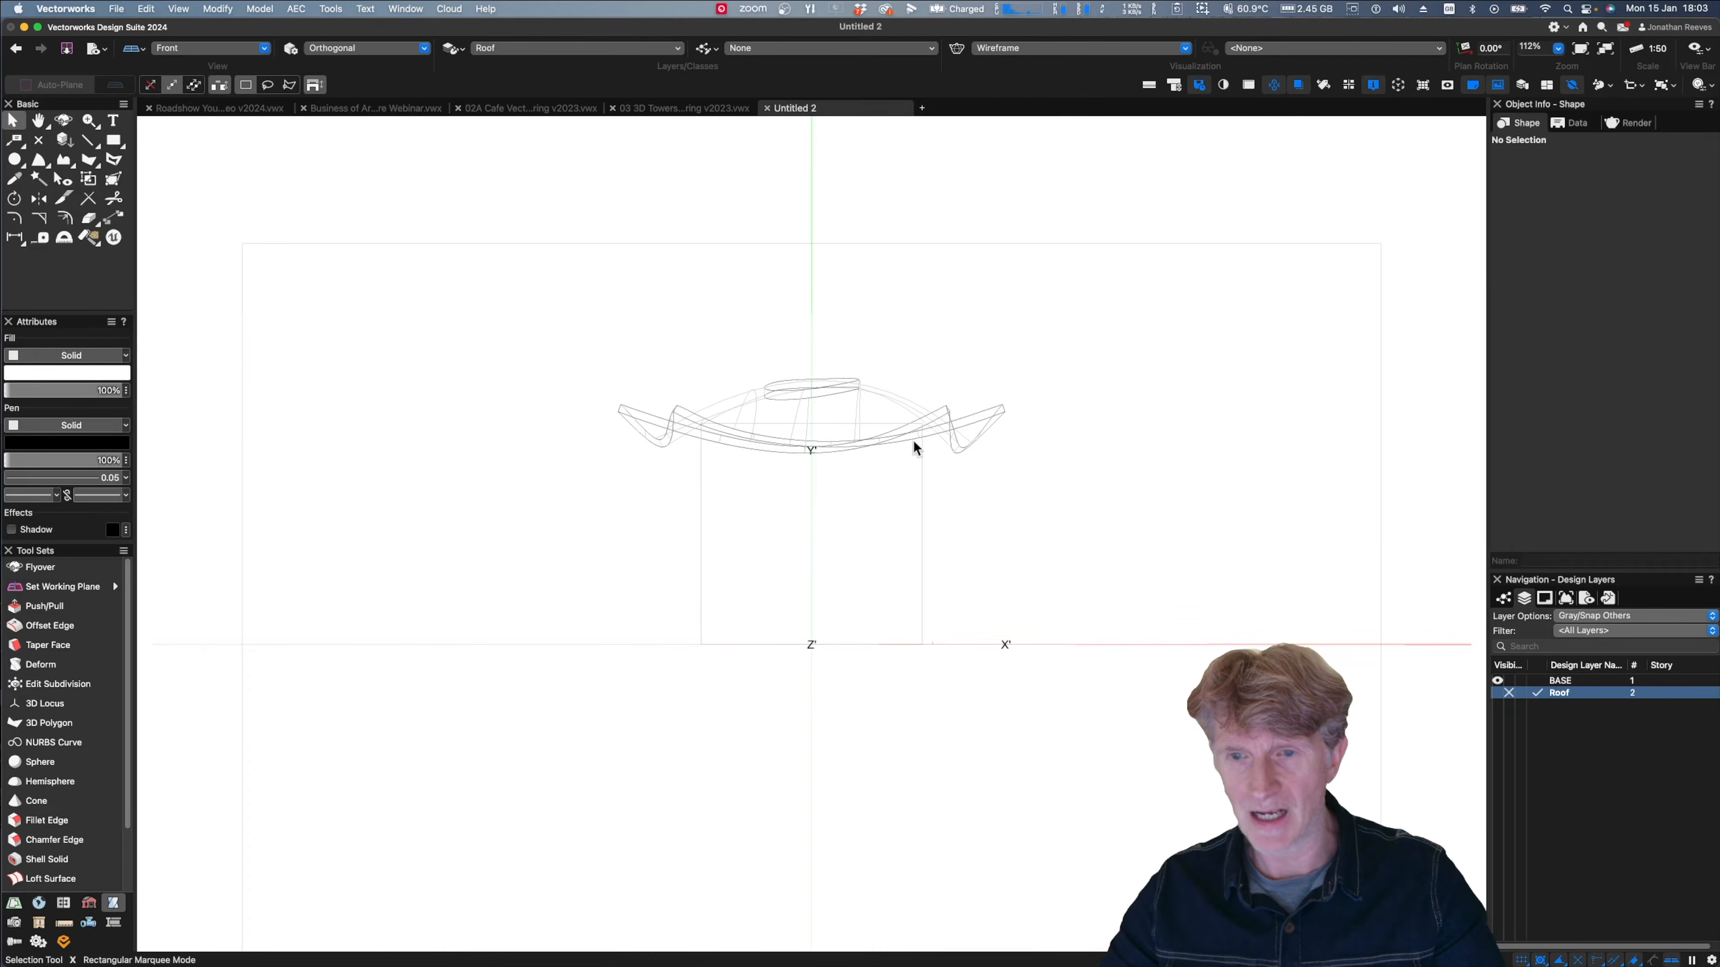
left_click(1537, 680)
left_click(796, 386)
key("3")
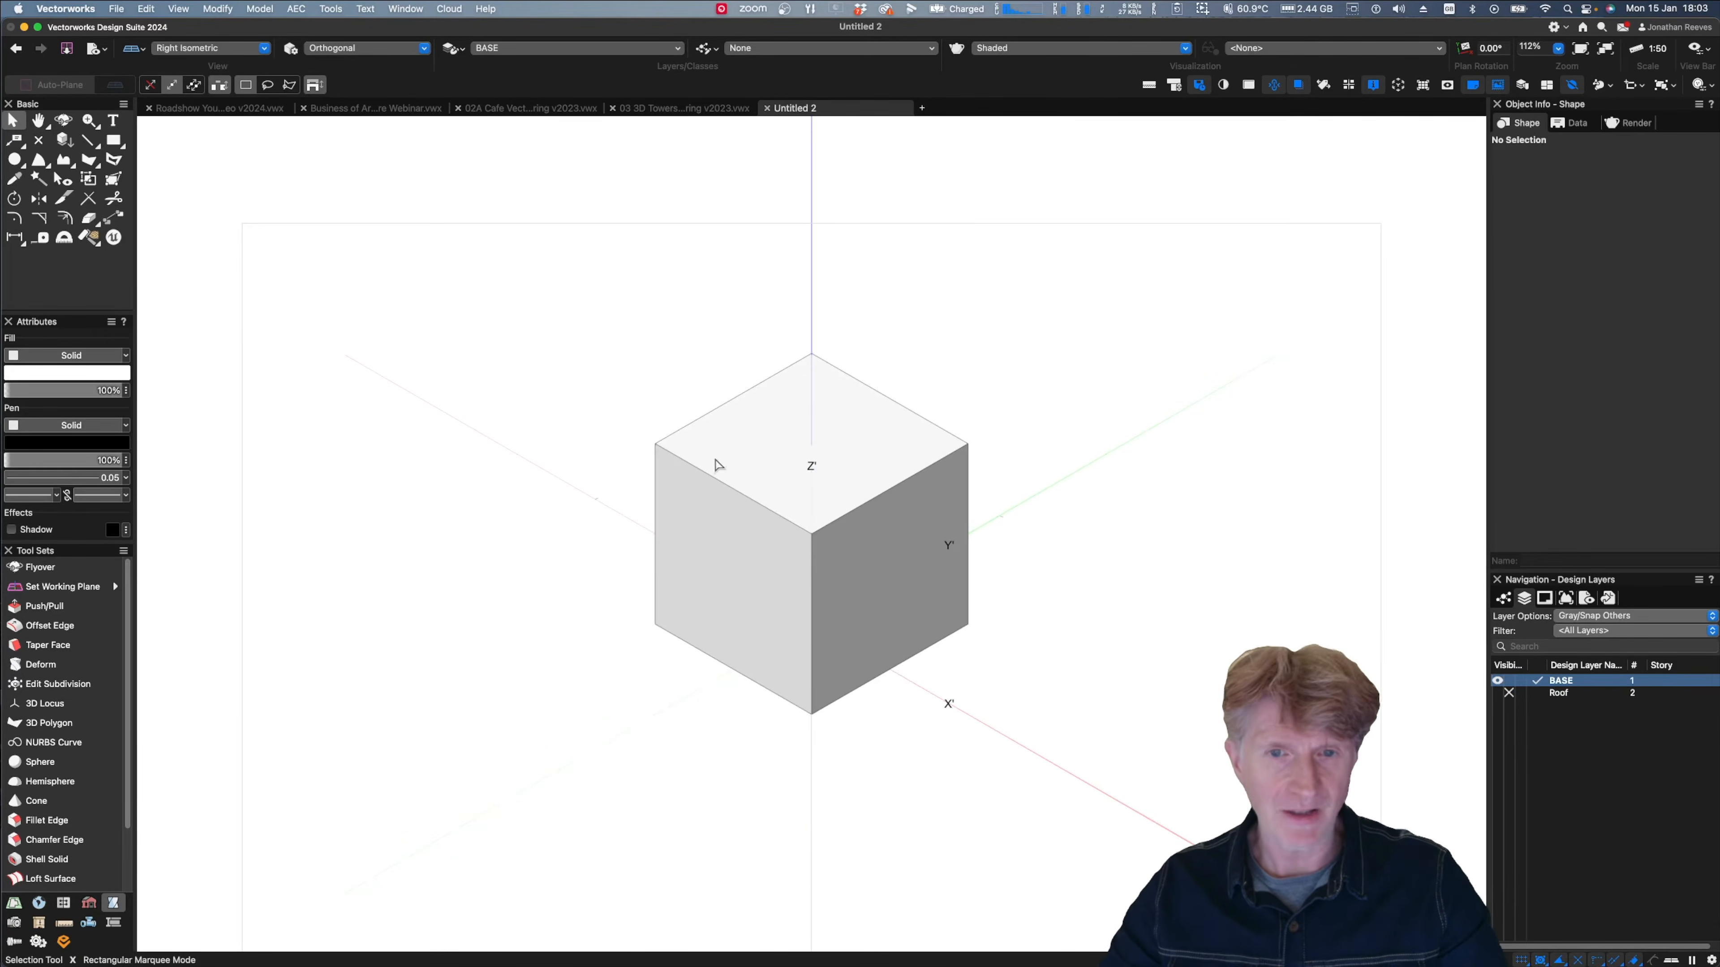
- Set up the NURBS Curve tool in Interpolation Point mode with a curve degree of 2, with the block fitted in view
left_click(53, 742)
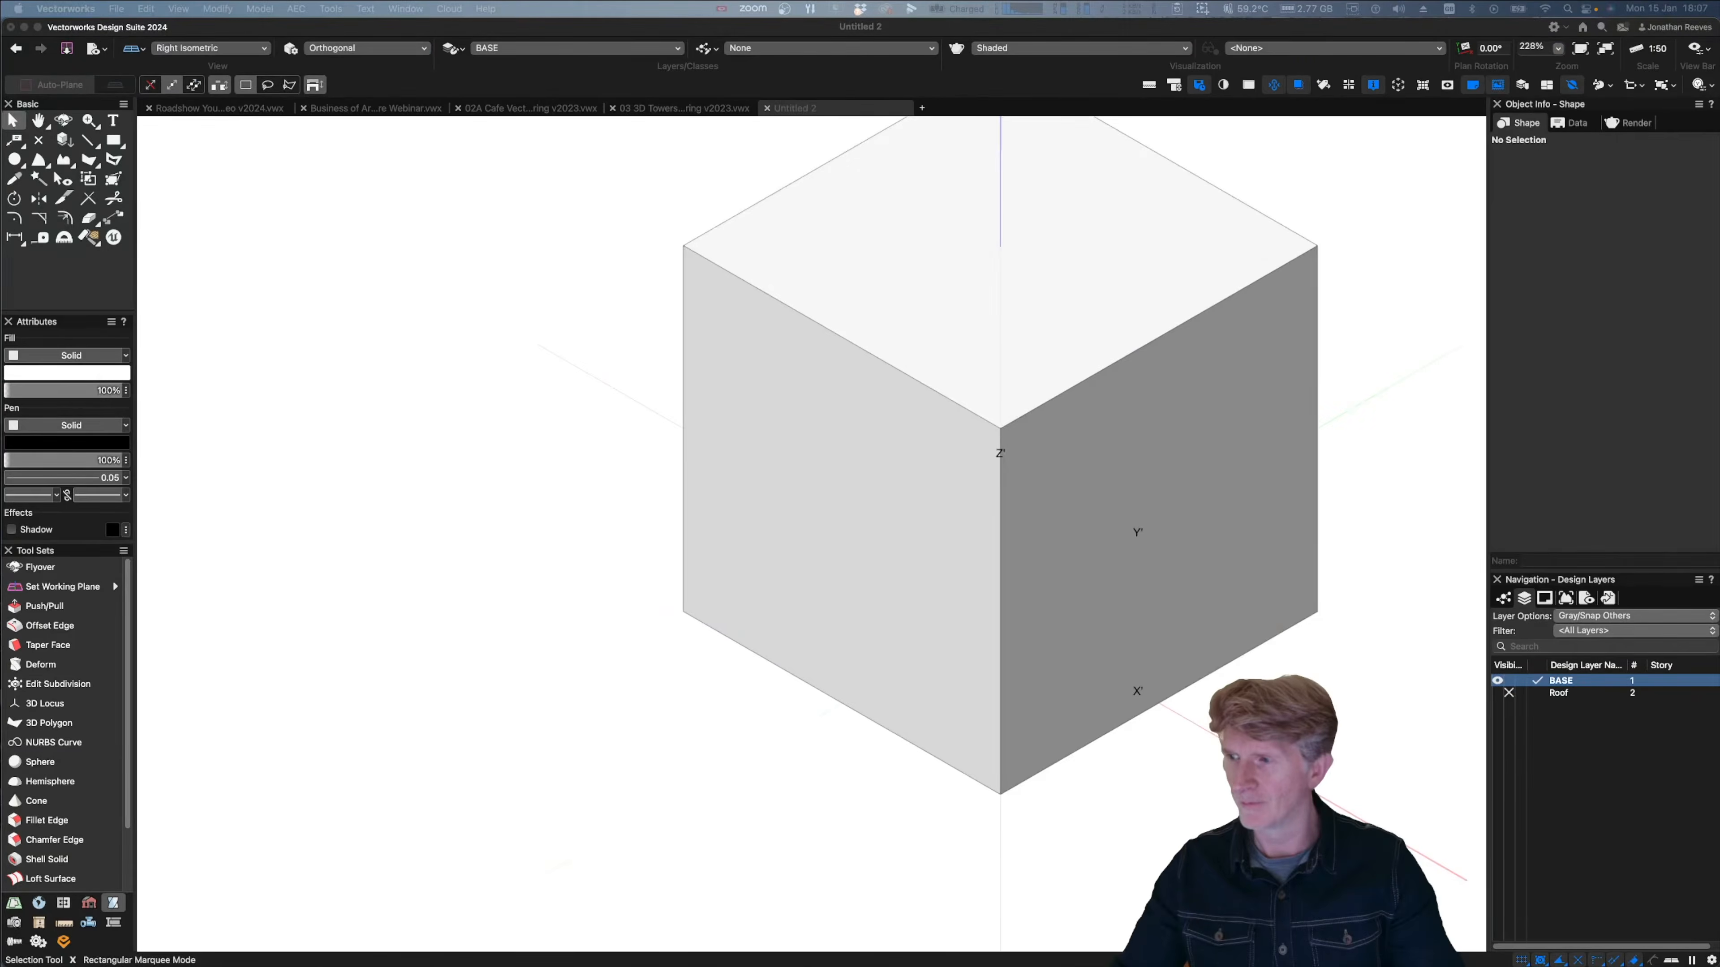
left_click(1314, 174)
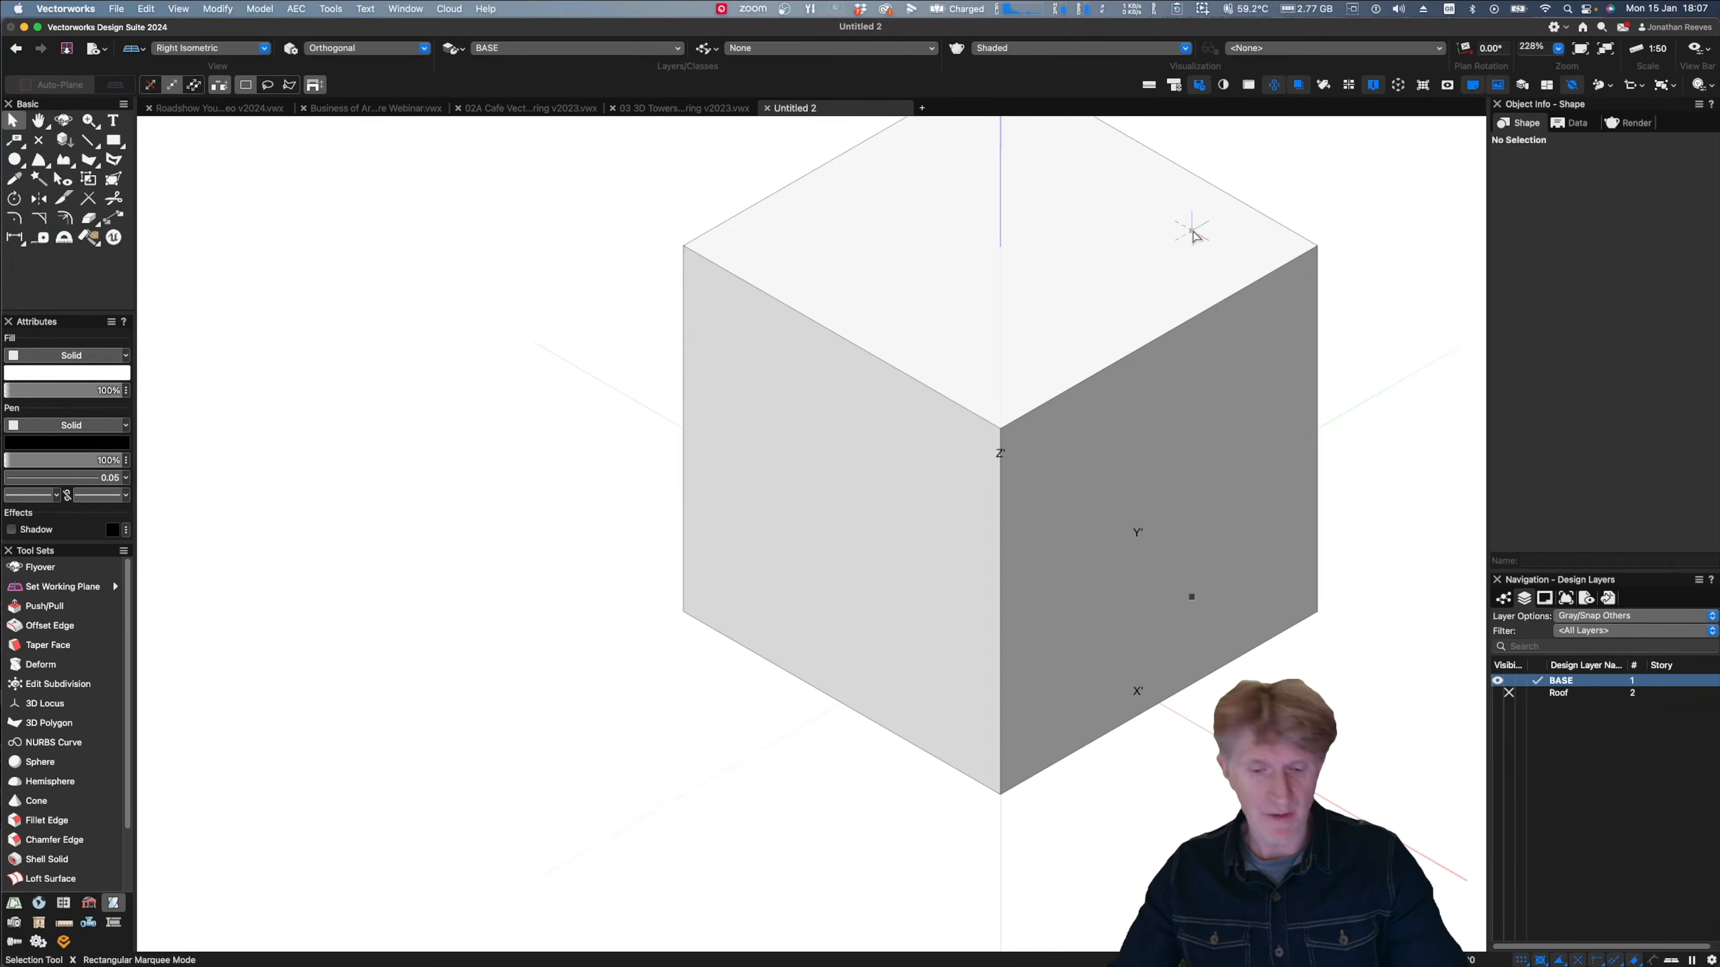
key("super+6")
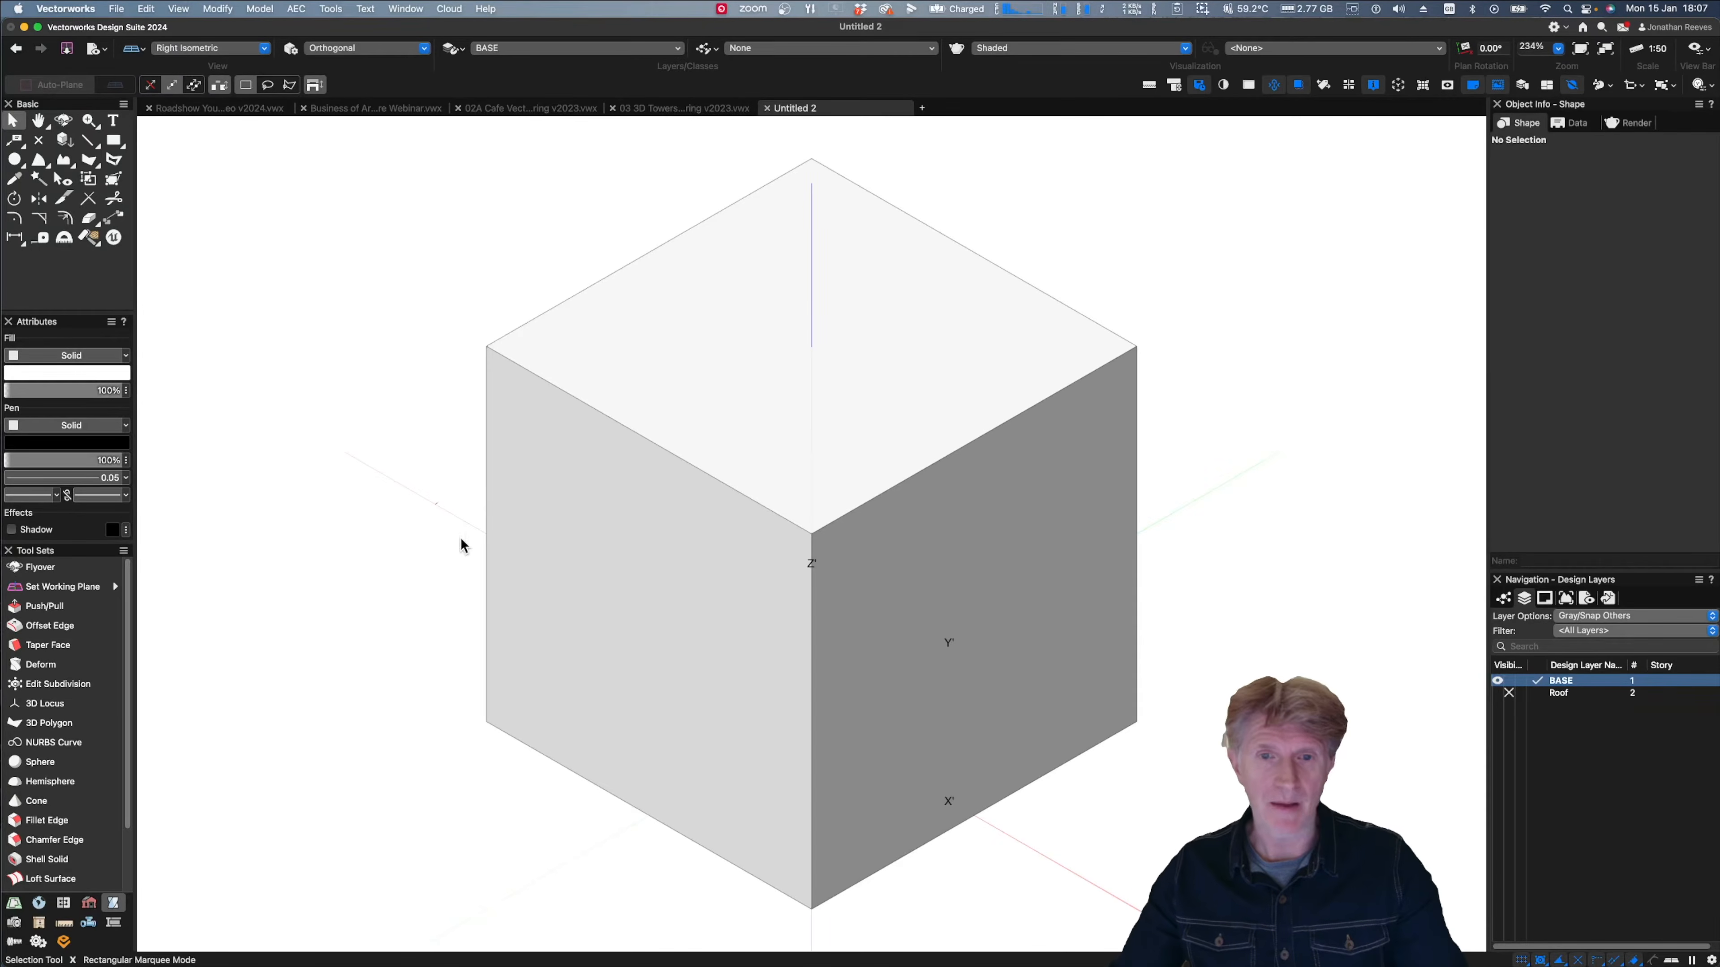
left_click(64, 742)
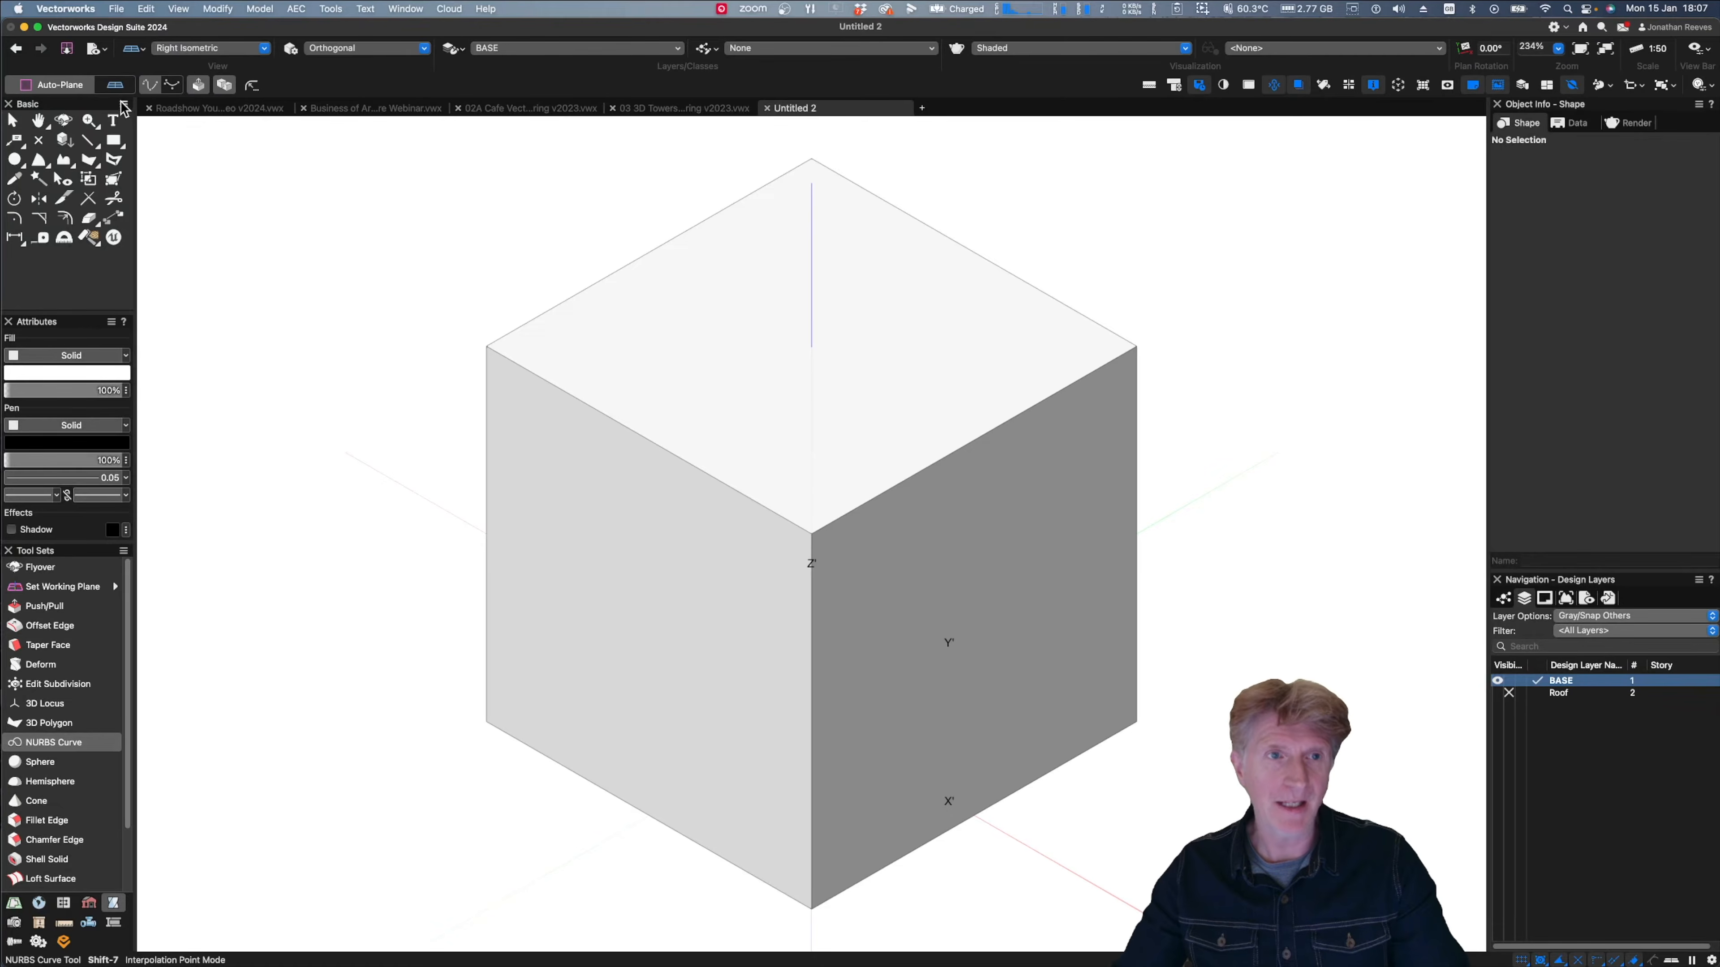
left_click(252, 86)
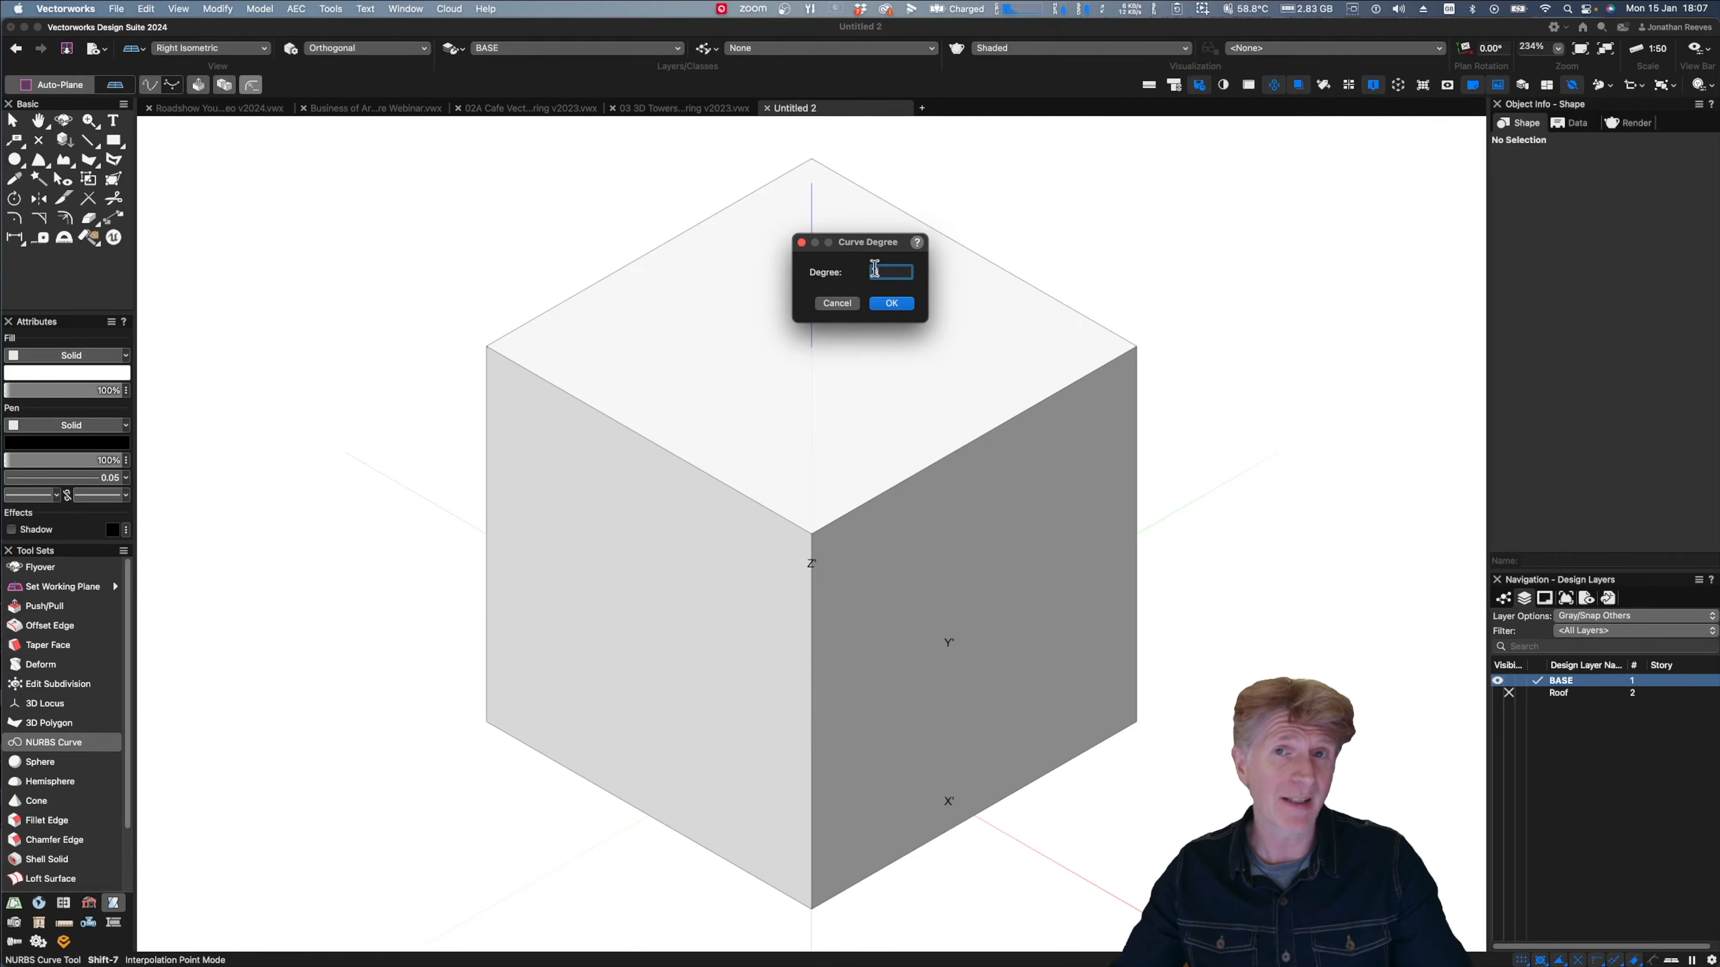
left_click(891, 303)
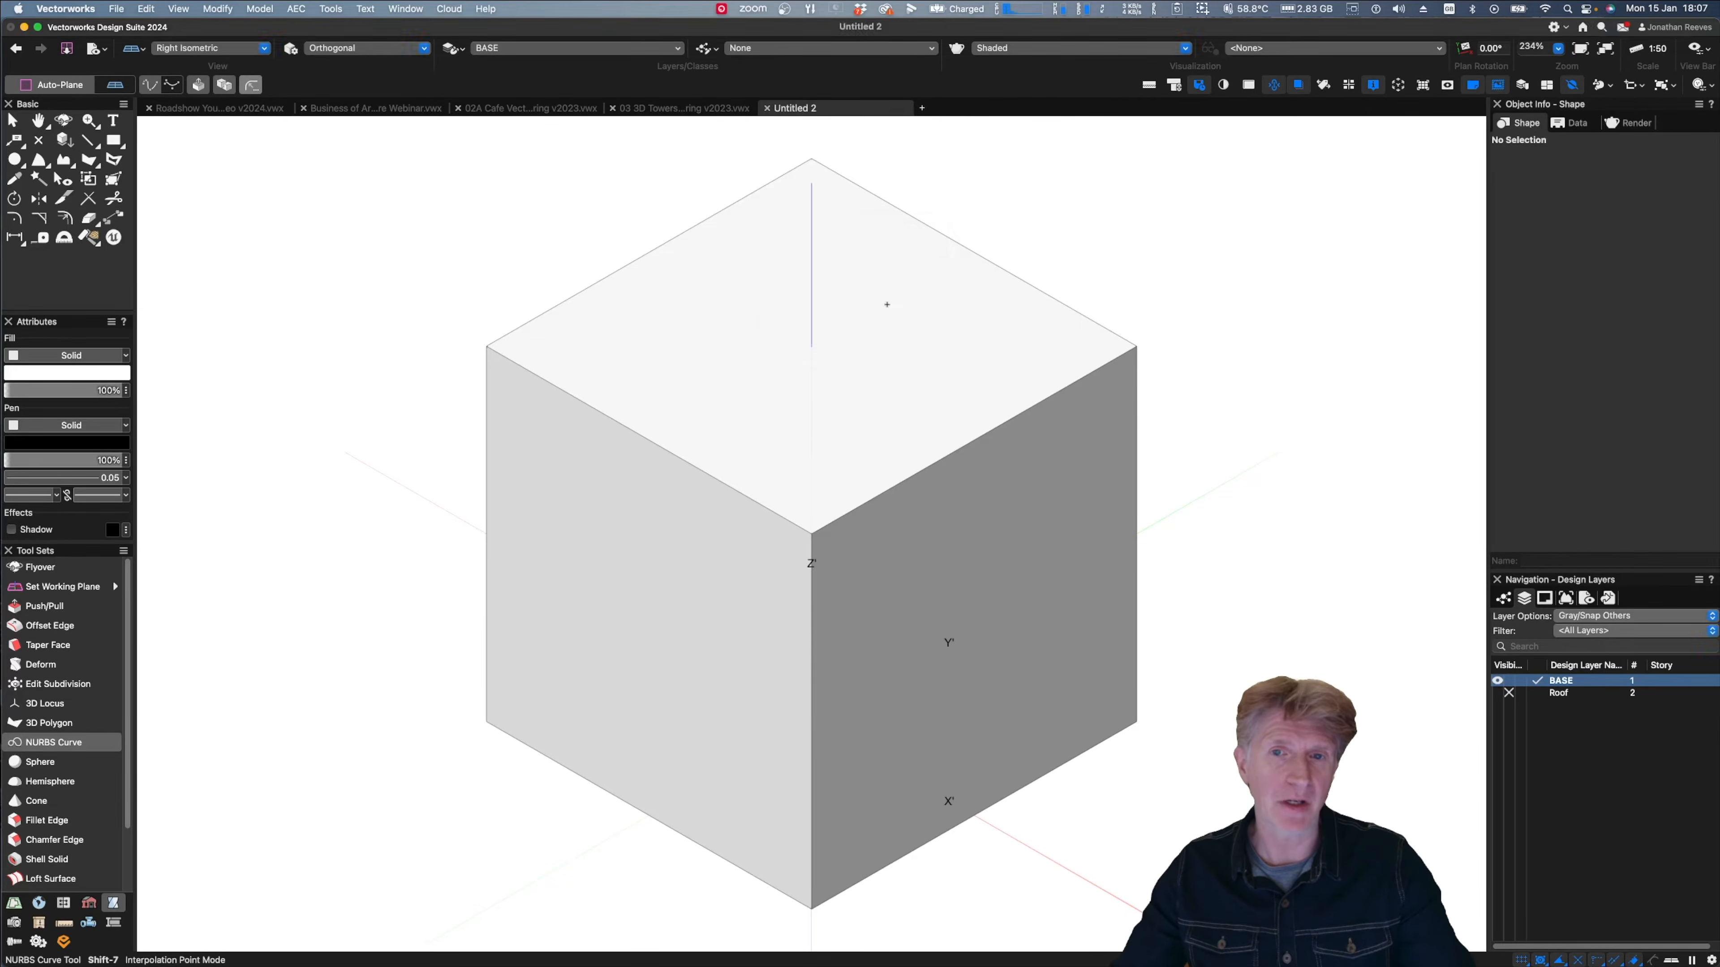
left_click(486, 722)
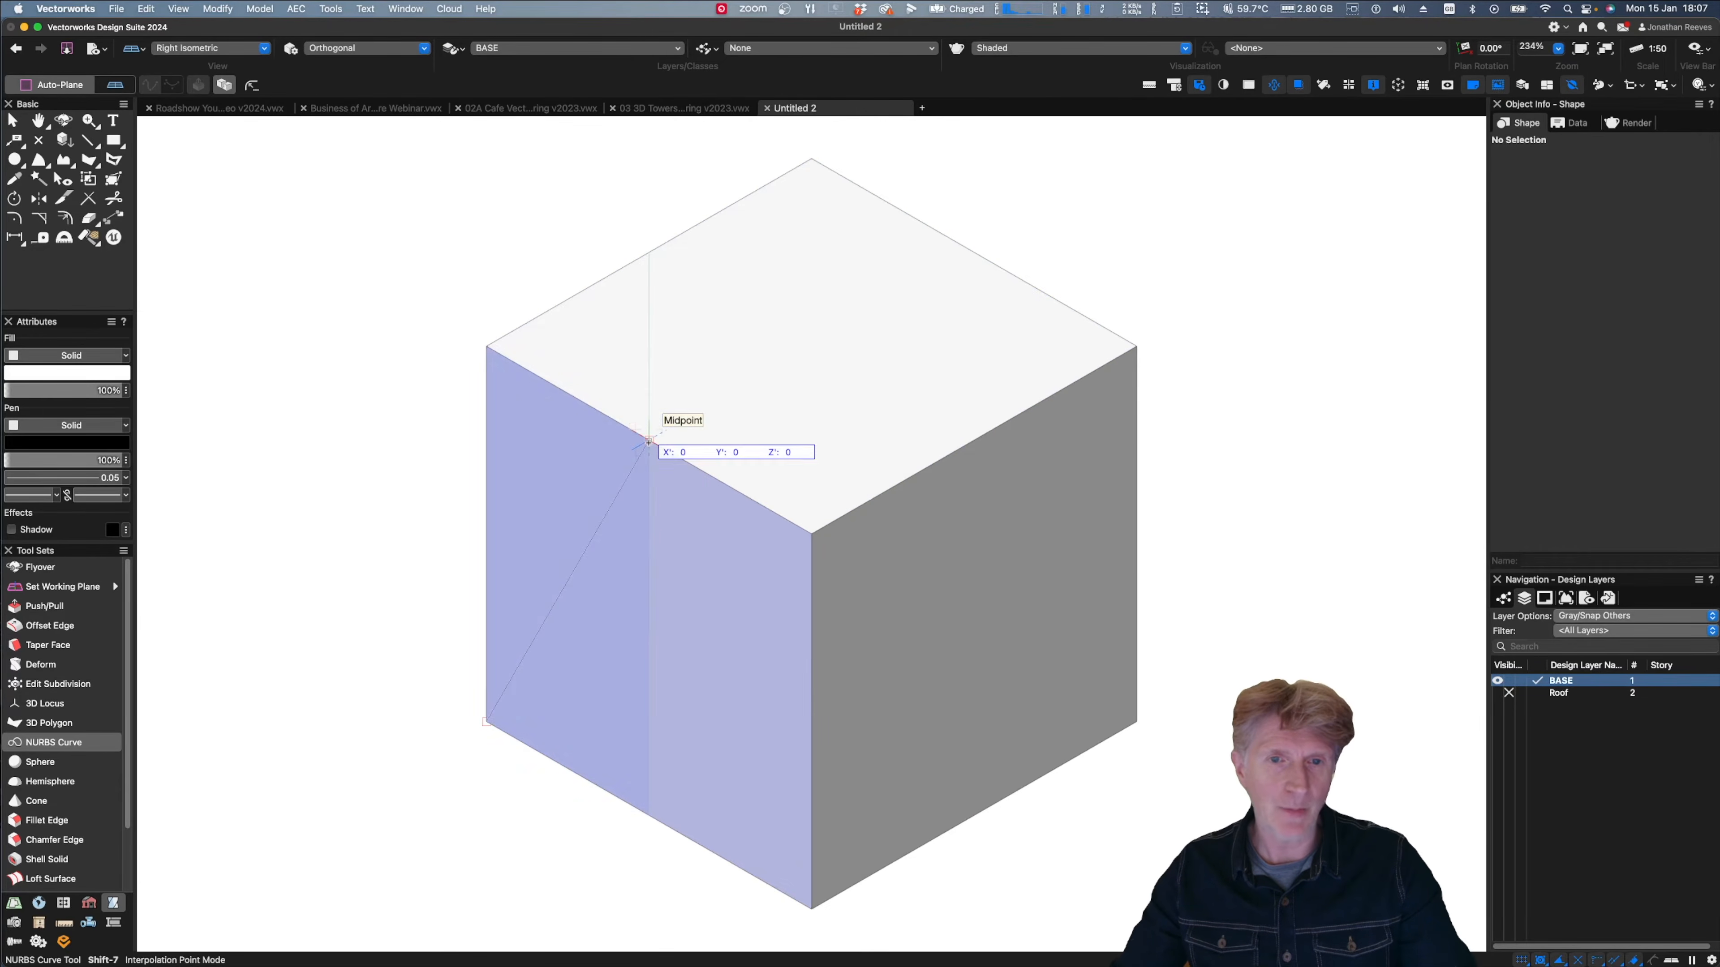
left_click(648, 441)
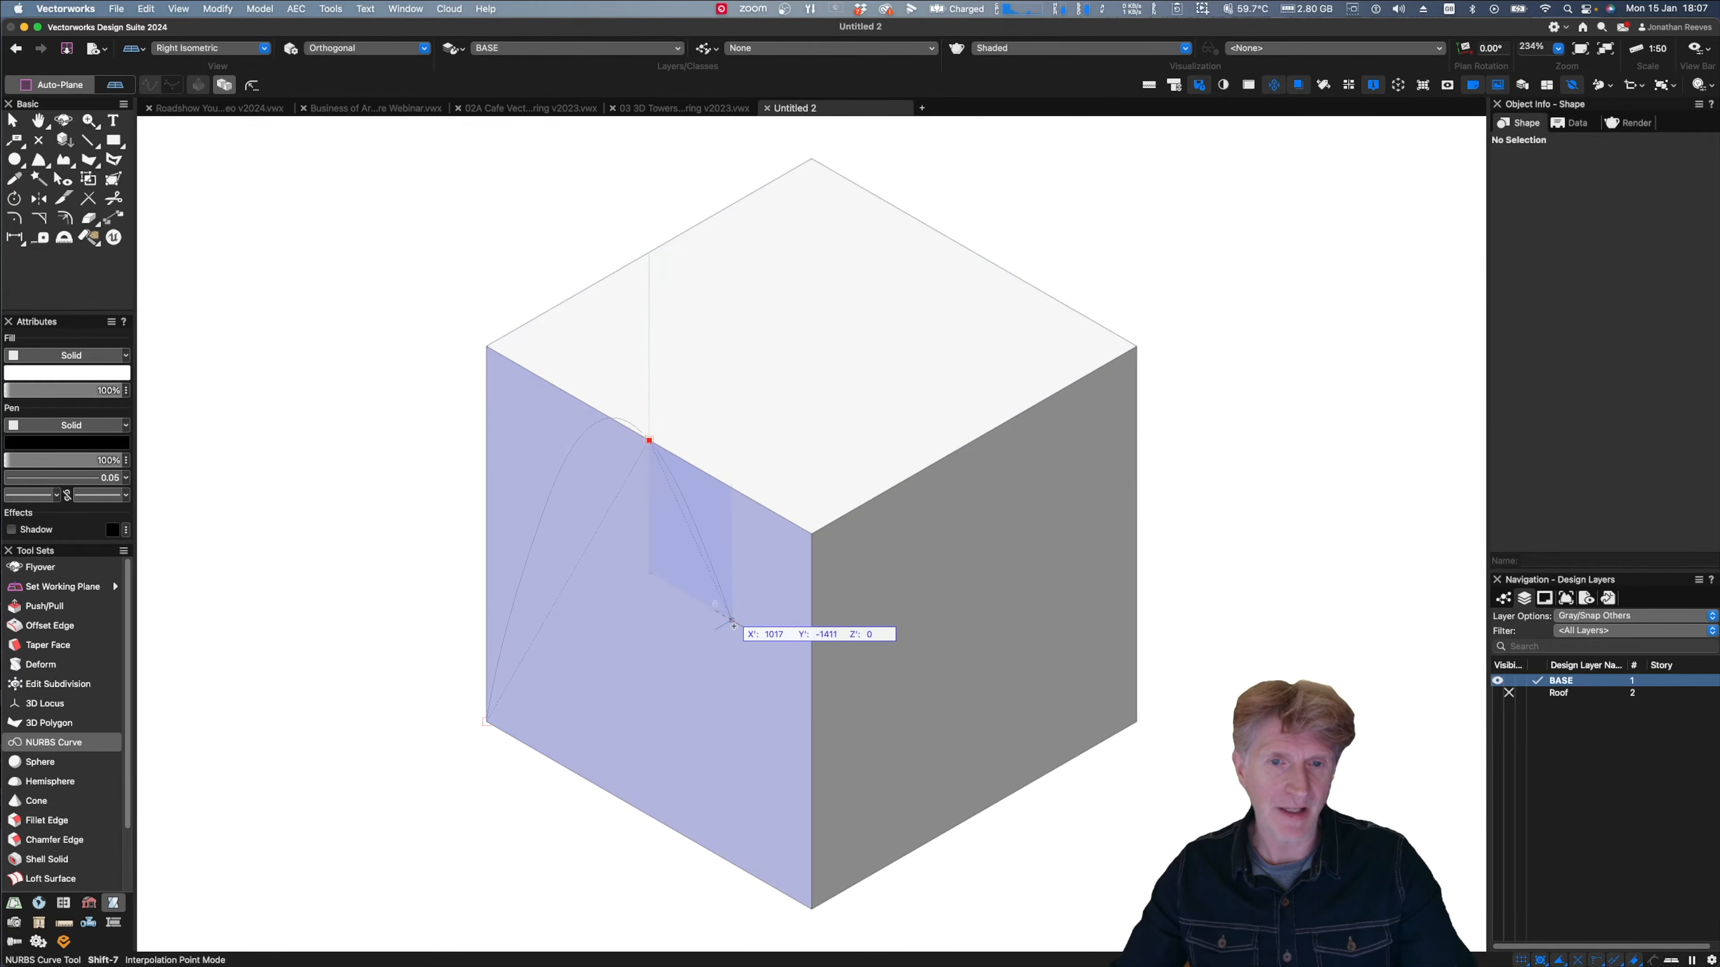
double_click(811, 908)
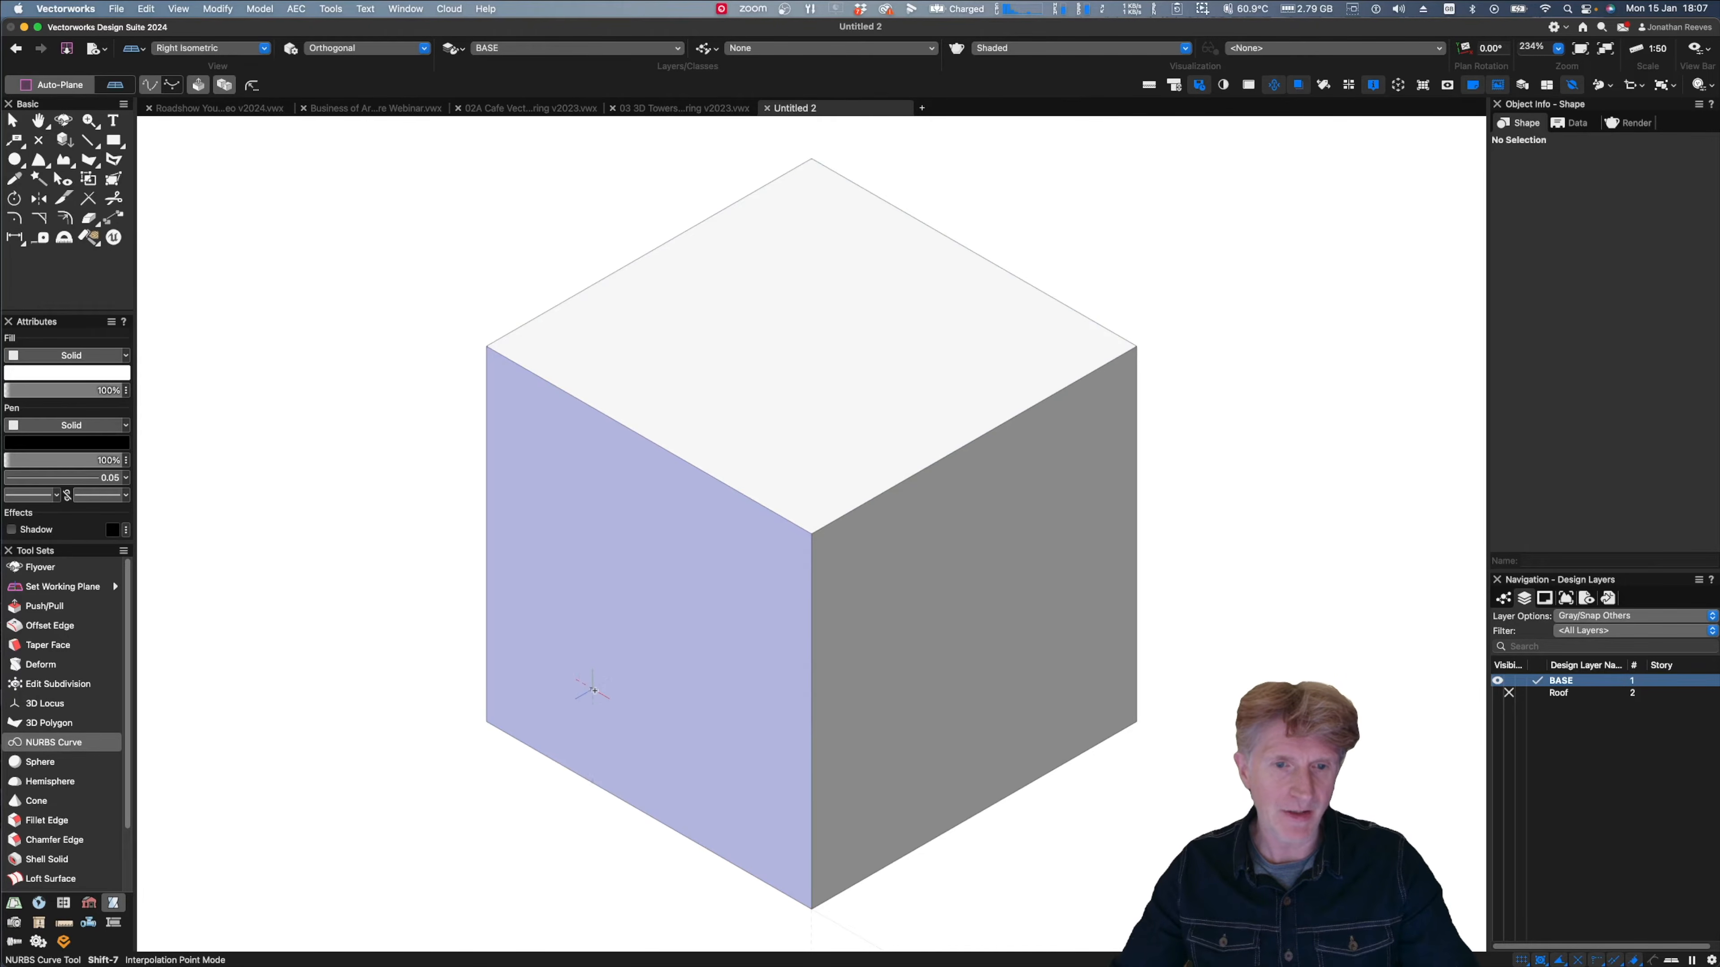
- Draw an arched NURBS curve on the block's front face from one bottom corner through the top edge's midpoint to the other bottom corner
left_click(487, 720)
left_click(646, 441)
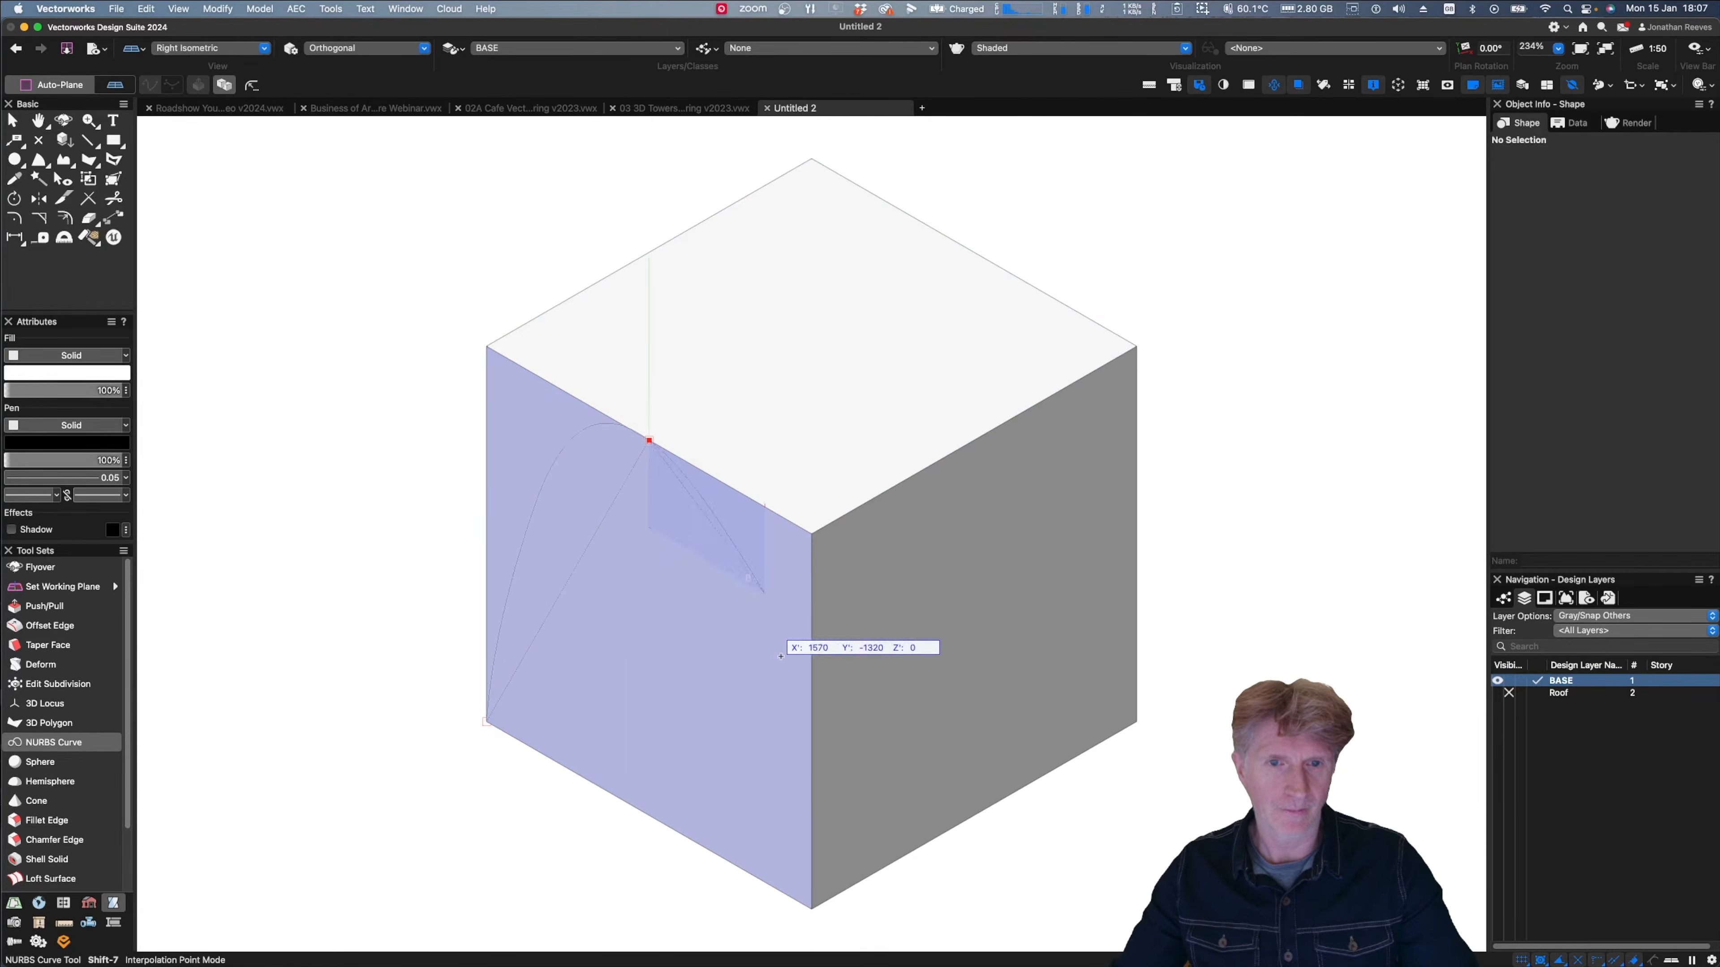
double_click(809, 907)
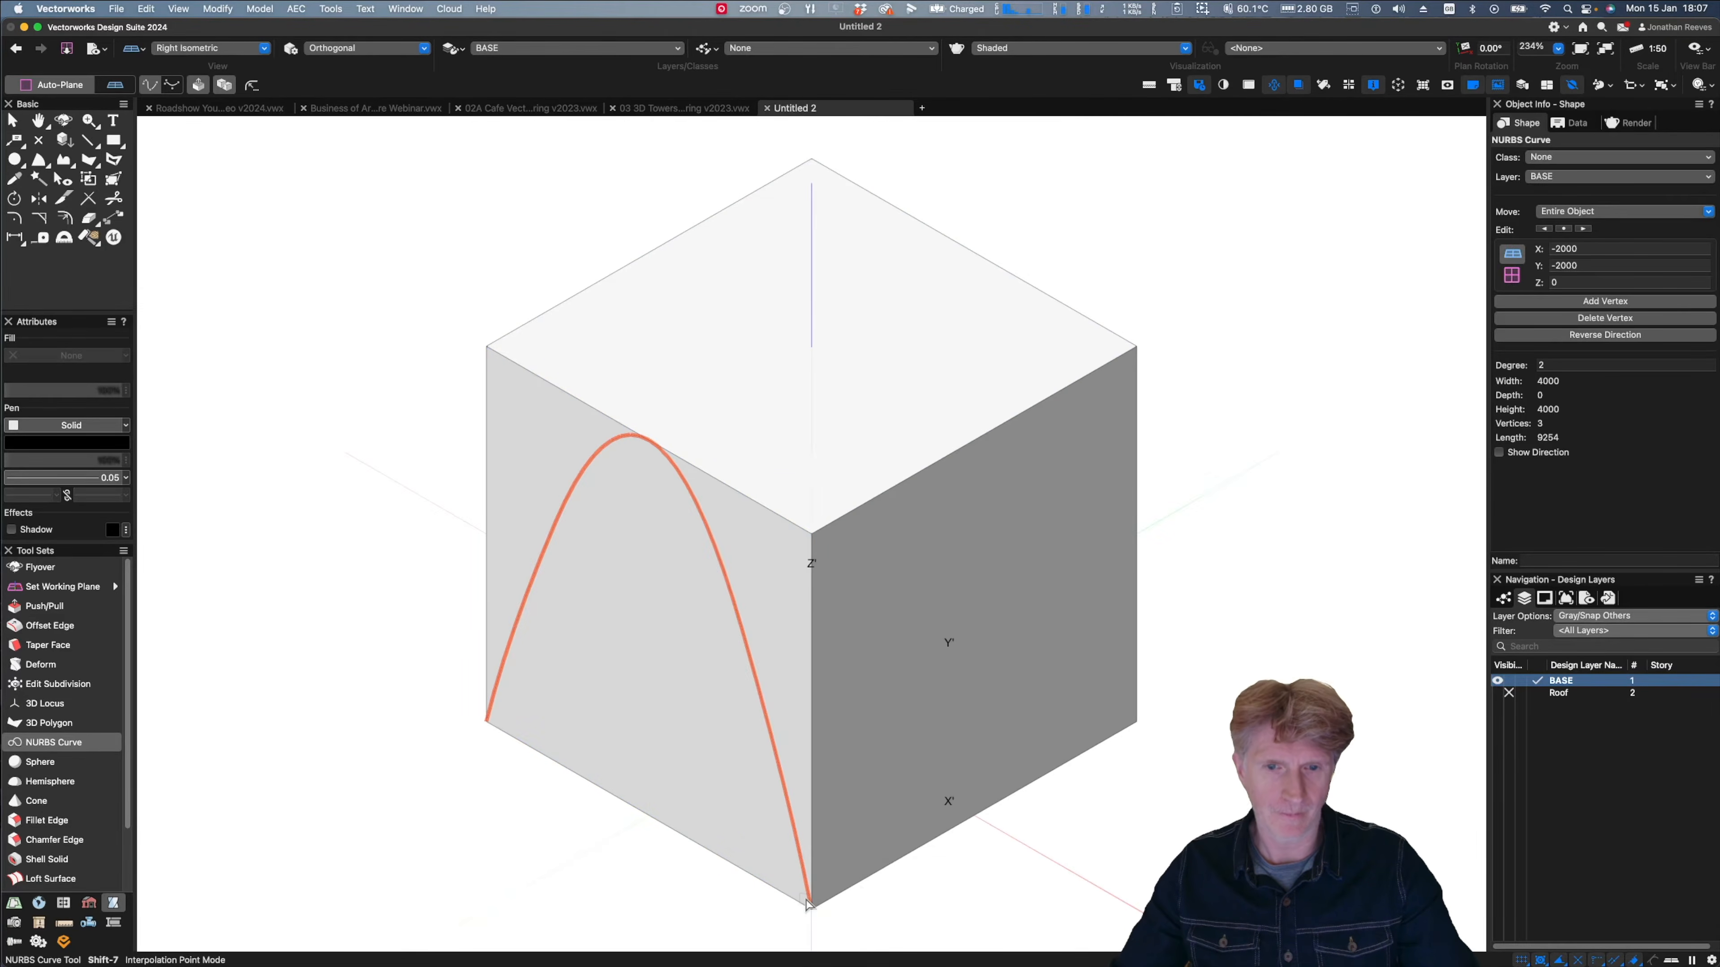
key("x")
left_click(345, 688)
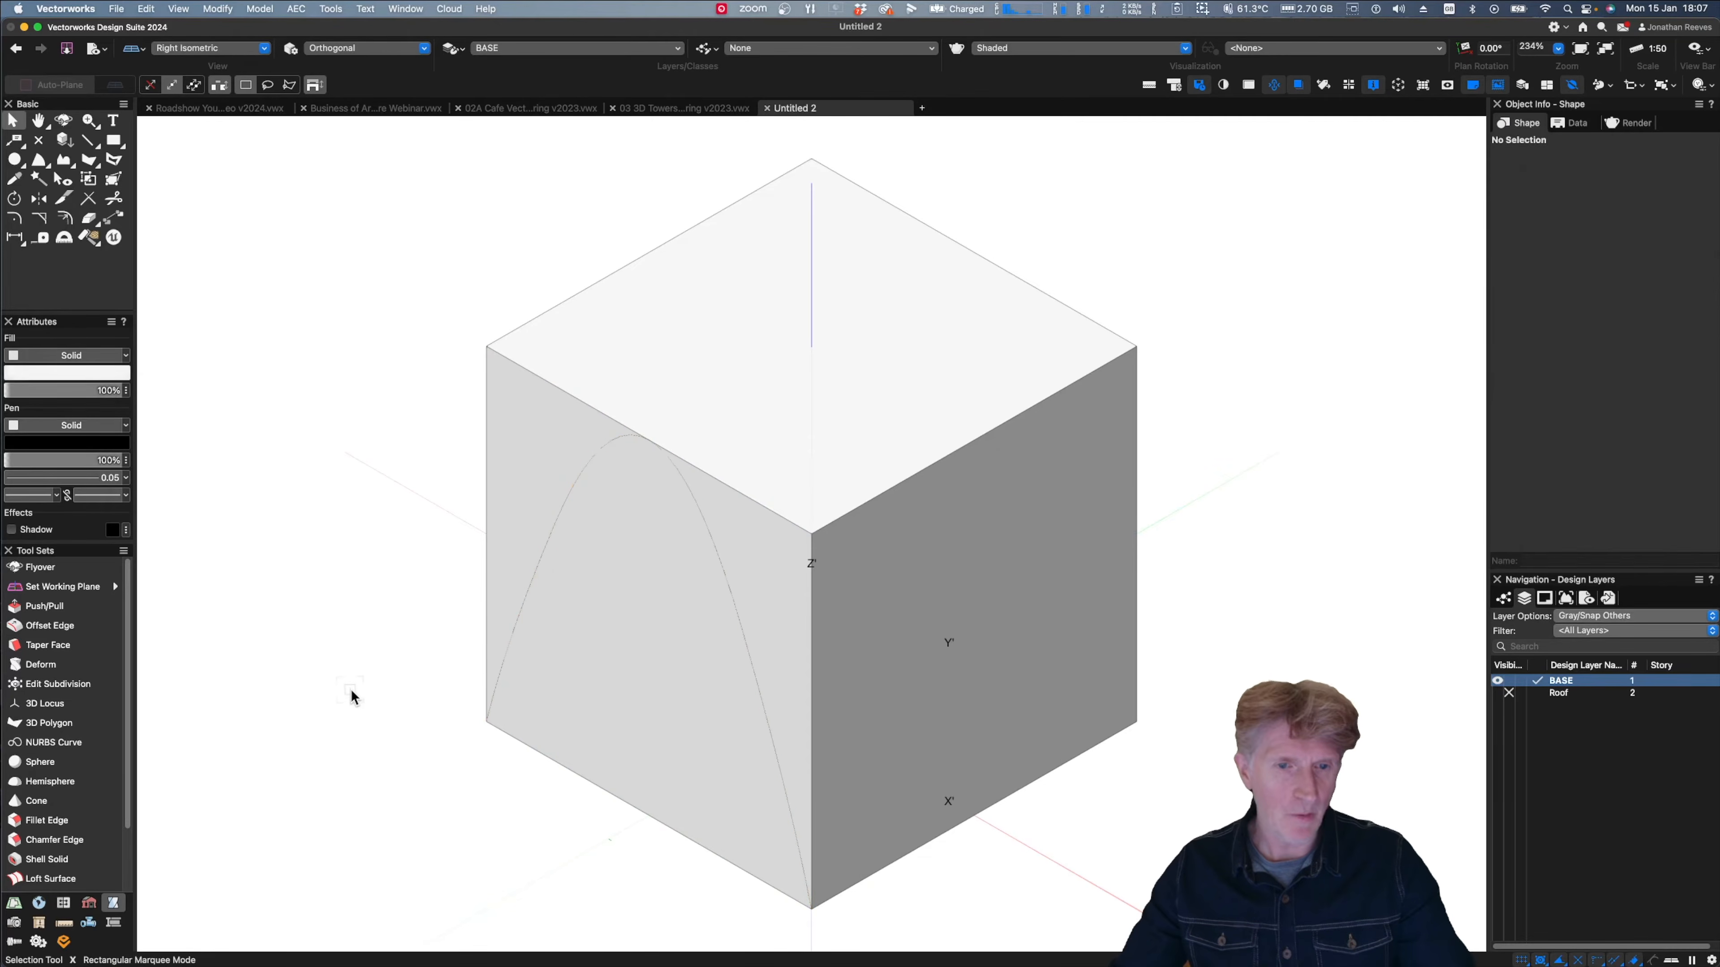
- Draw a circle with a 200 mm radius on the ground plane just outside the block's front left corner
key("6")
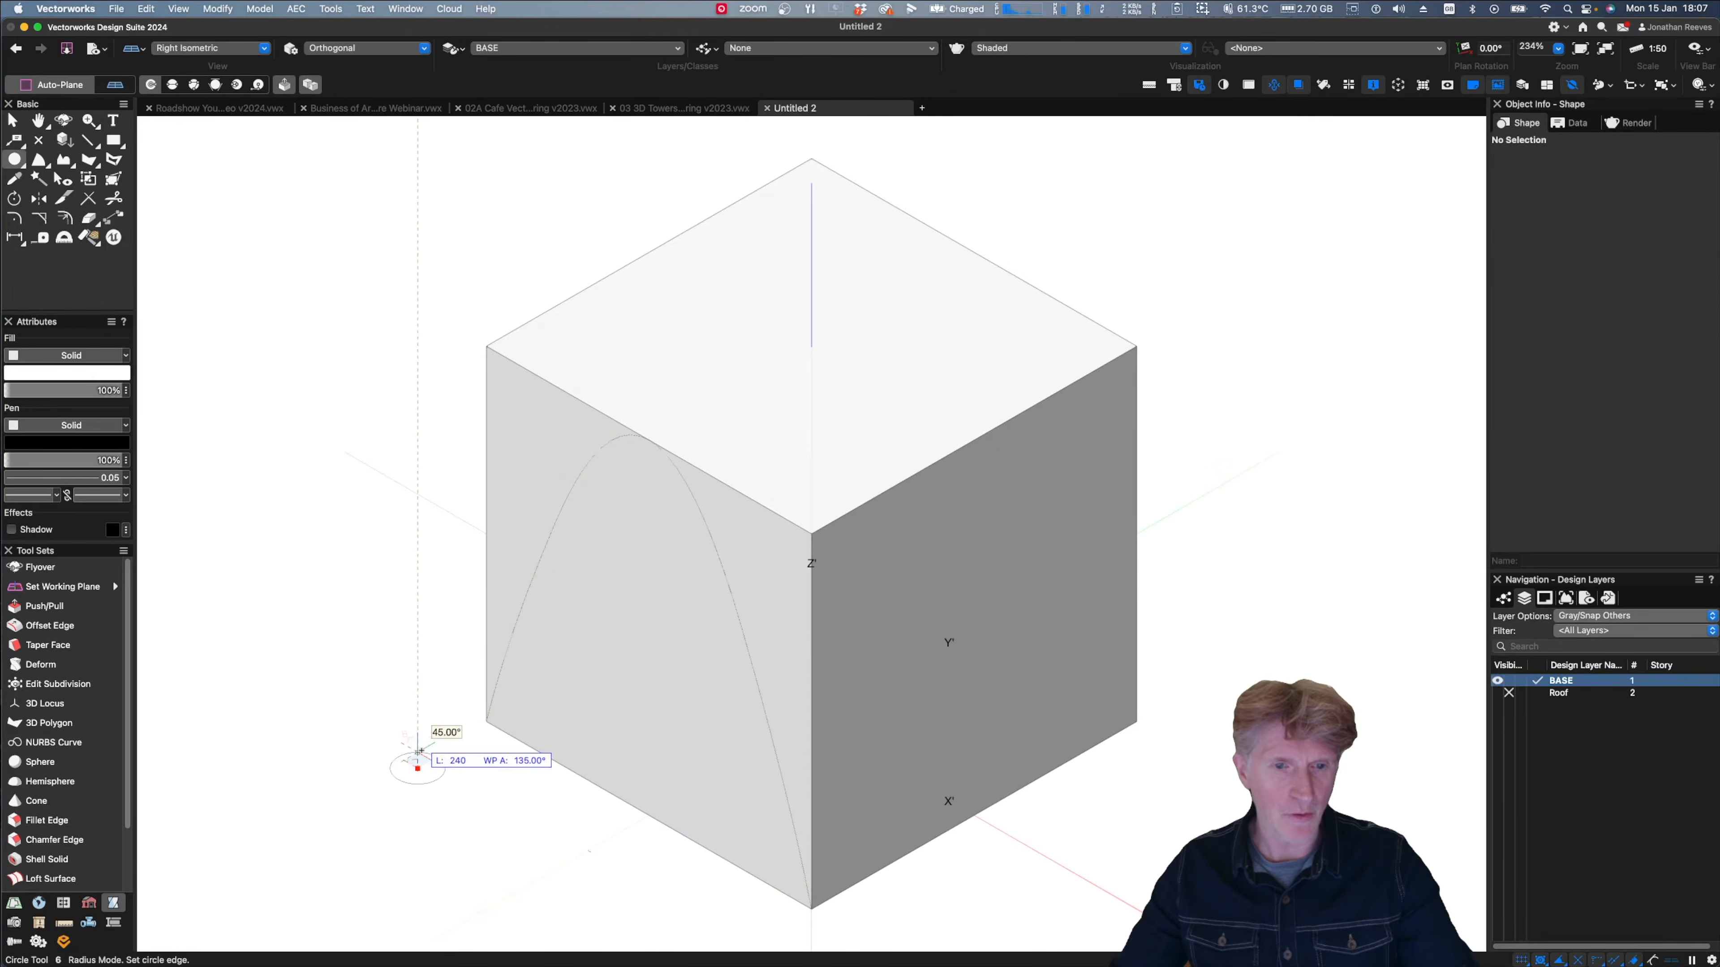
type("200")
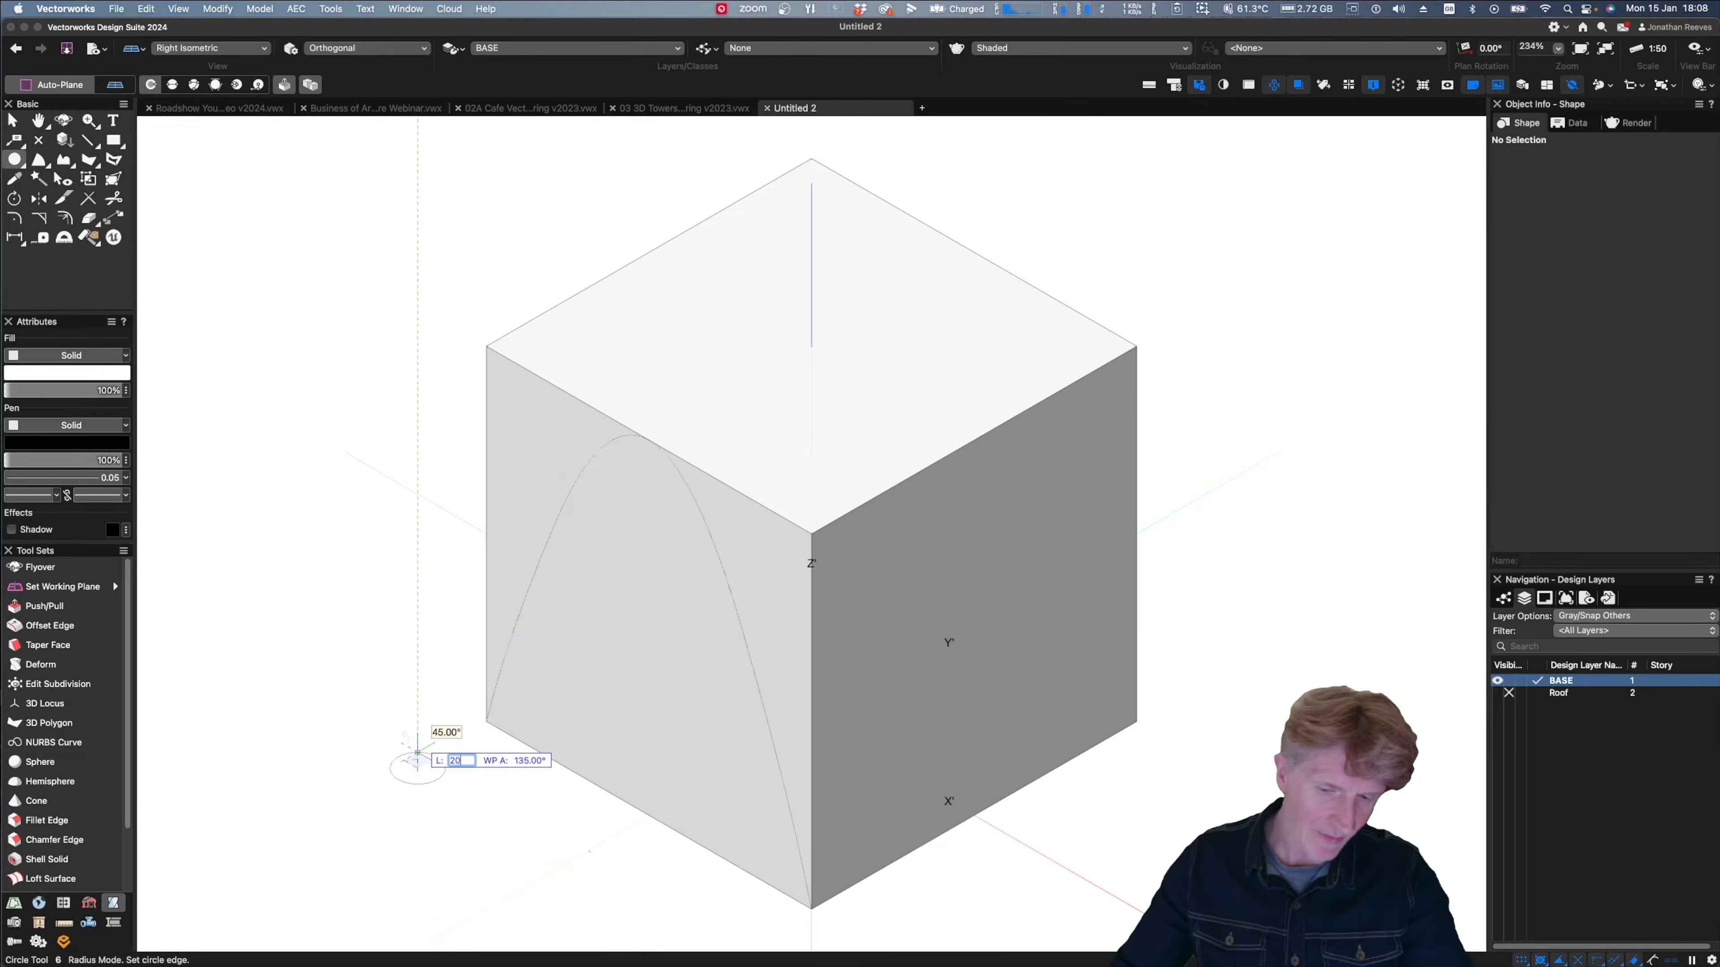
key("Tab")
left_click(417, 754)
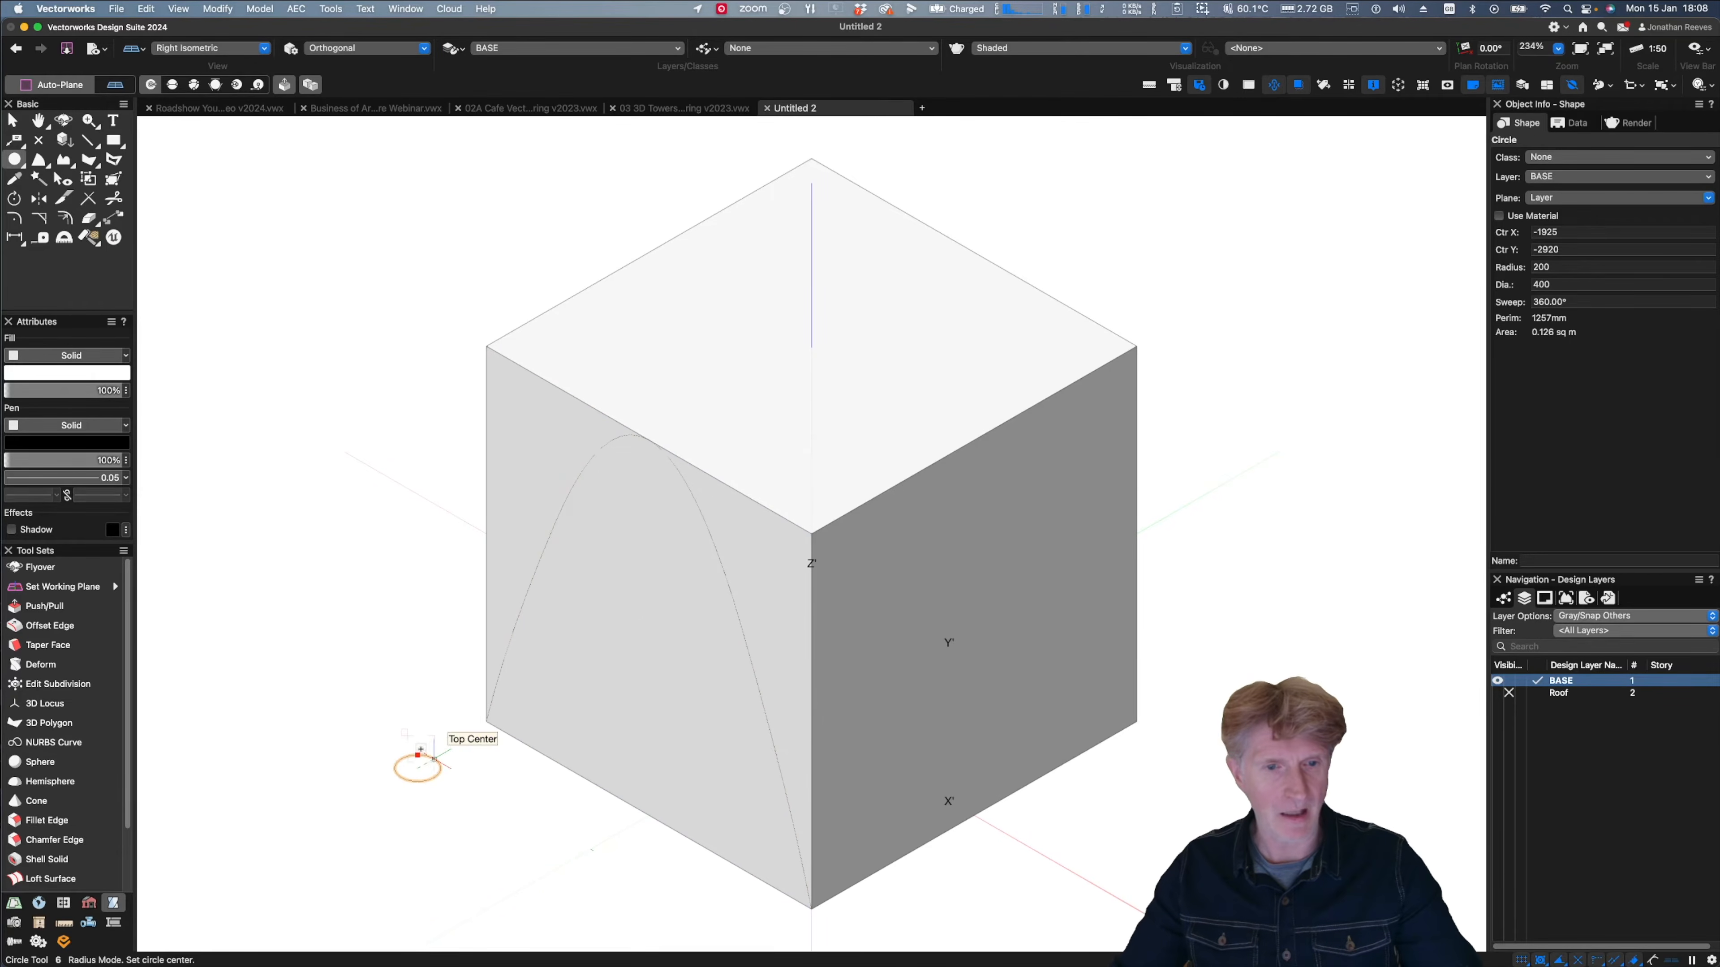
key("x")
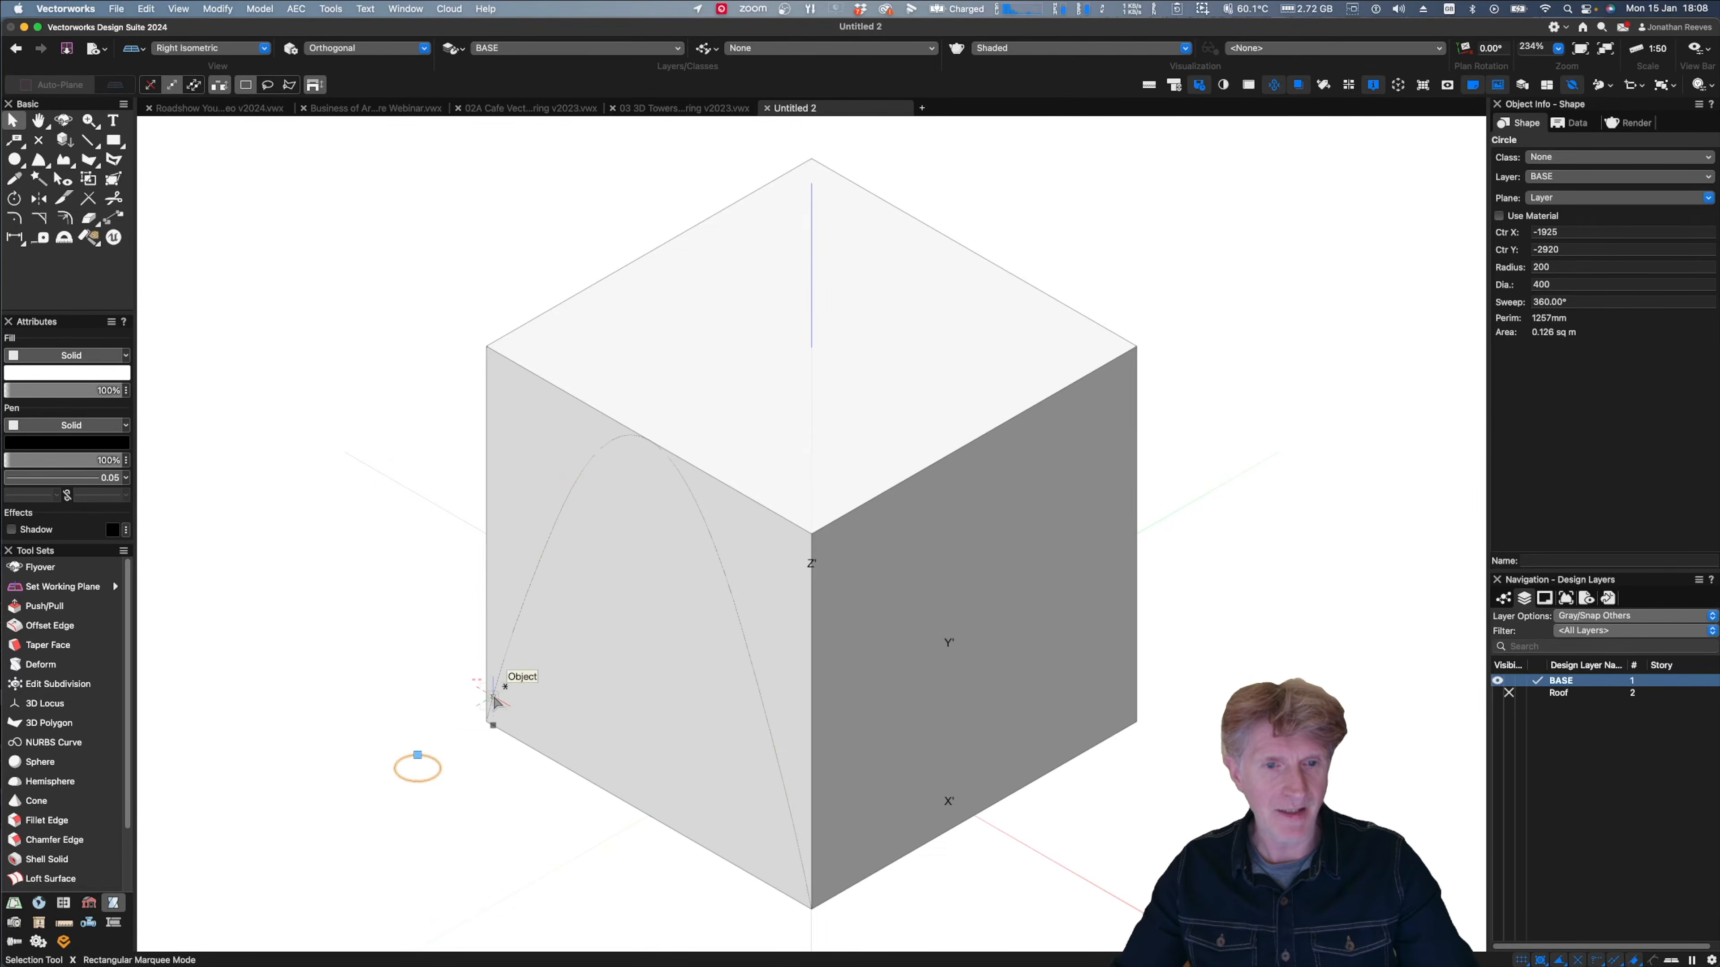
- Extrude the circle along the arched NURBS curve with Extrude Along Path, using uniform scale with factor 1
left_click(494, 701, "shift")
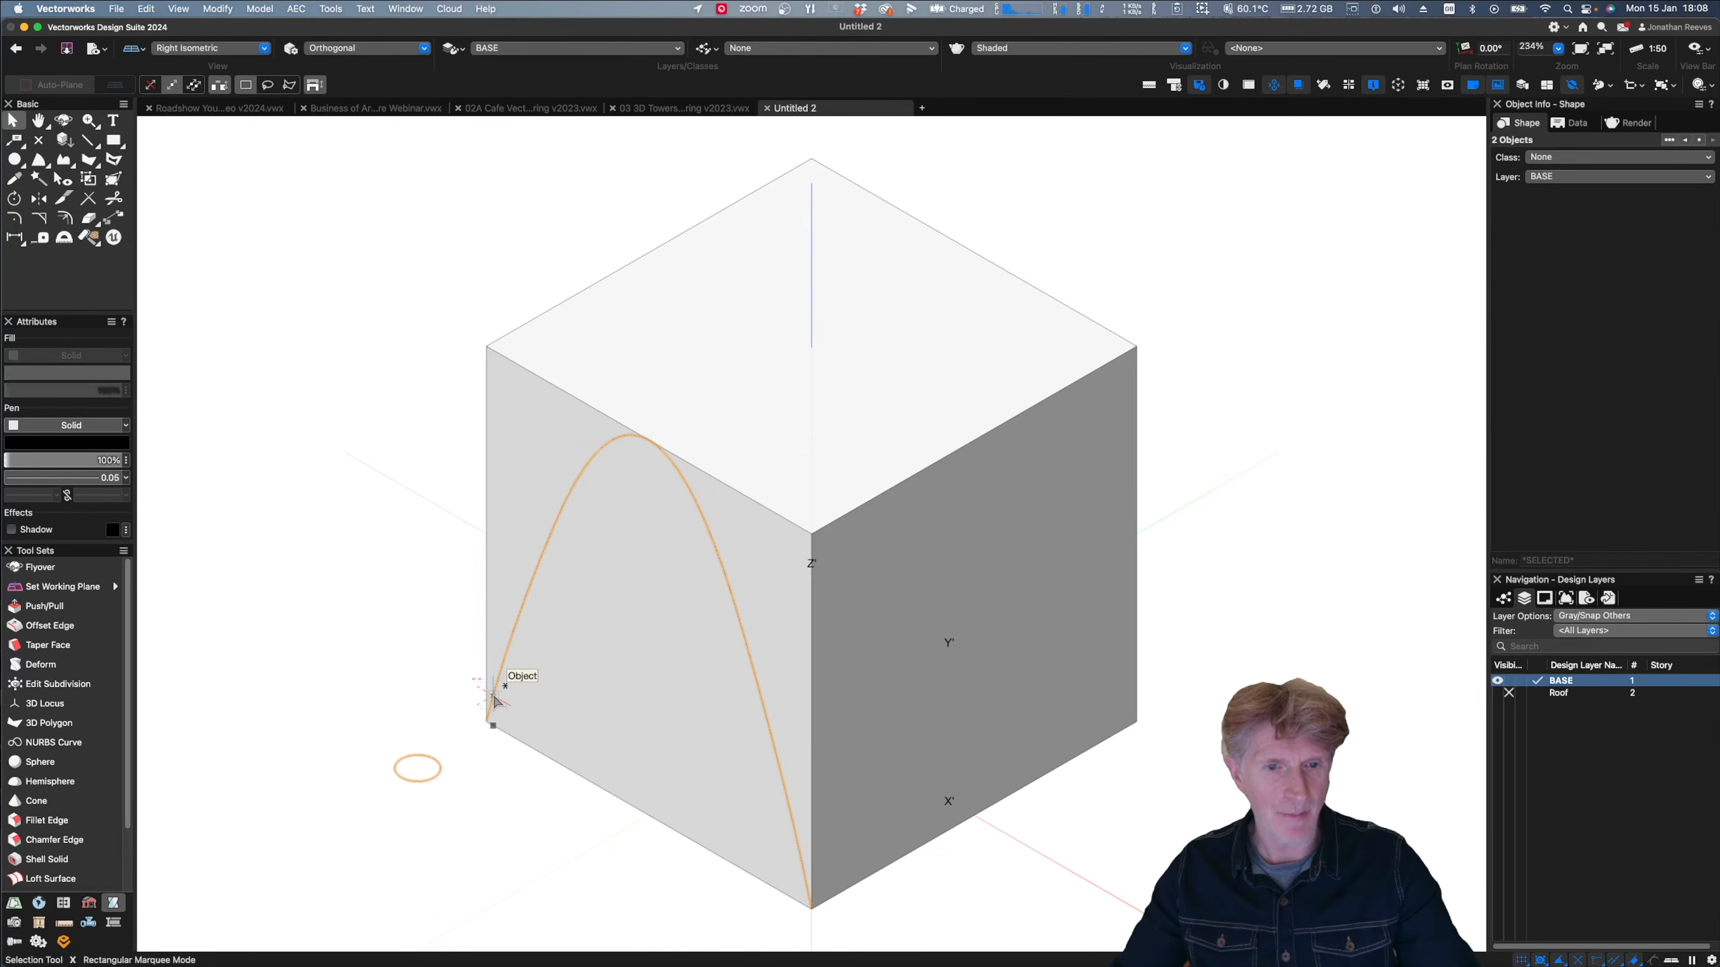
left_click(251, 8)
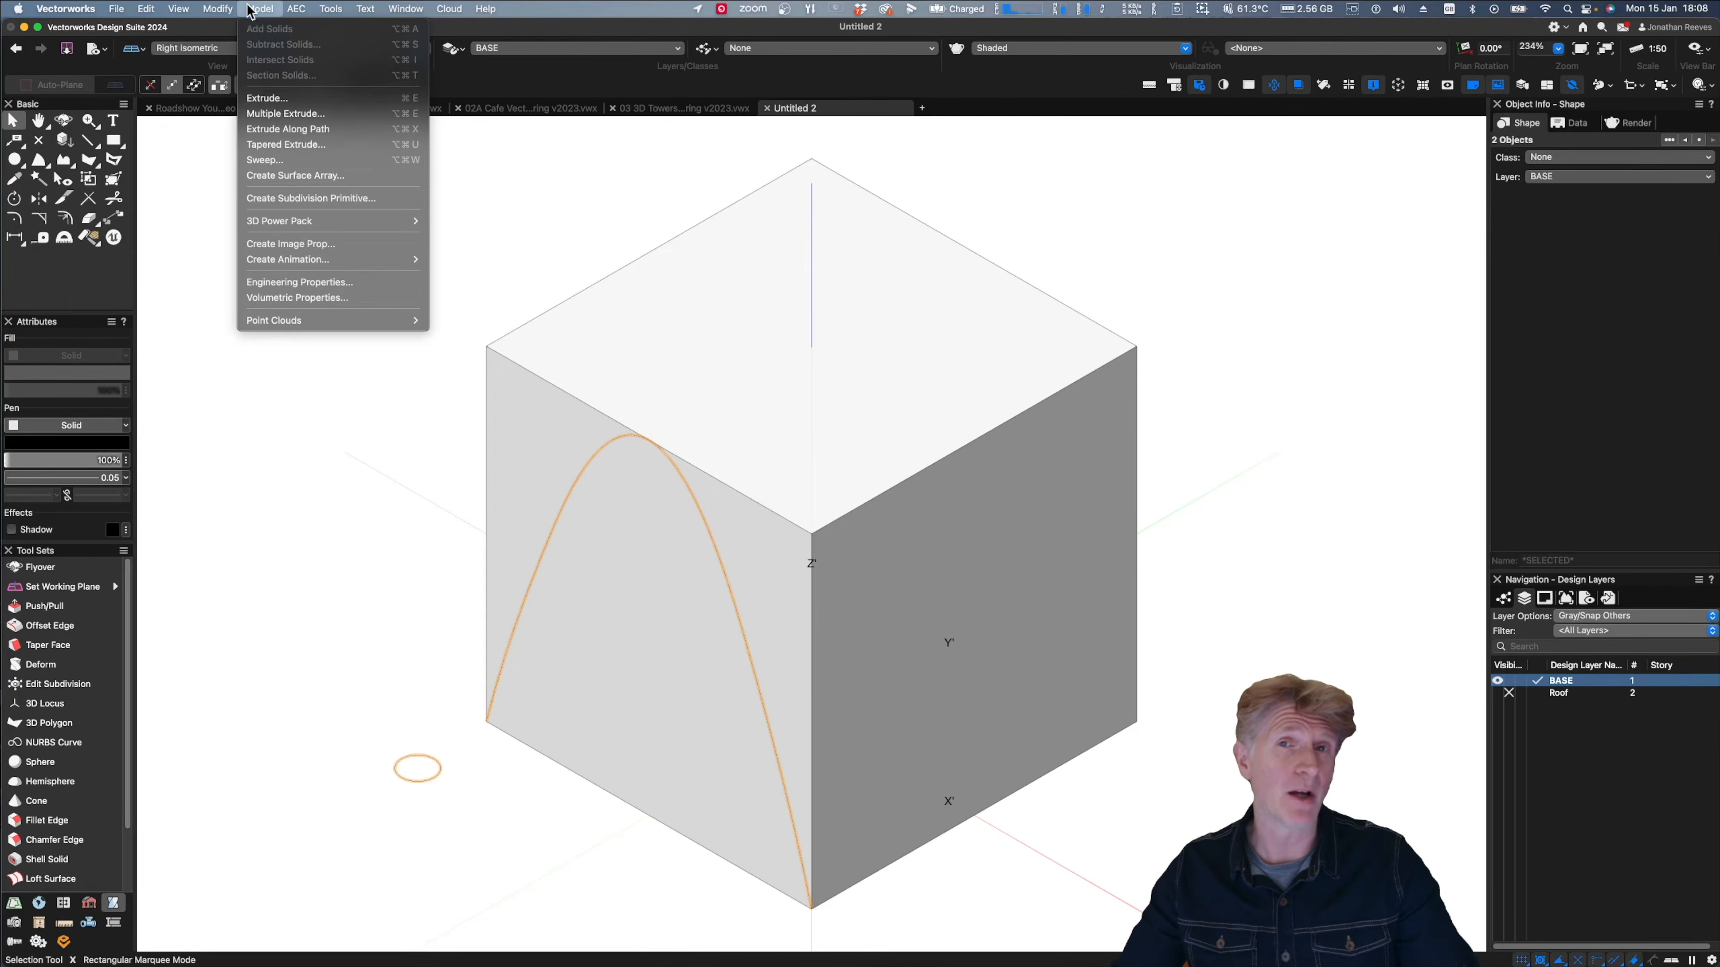
left_click(259, 129)
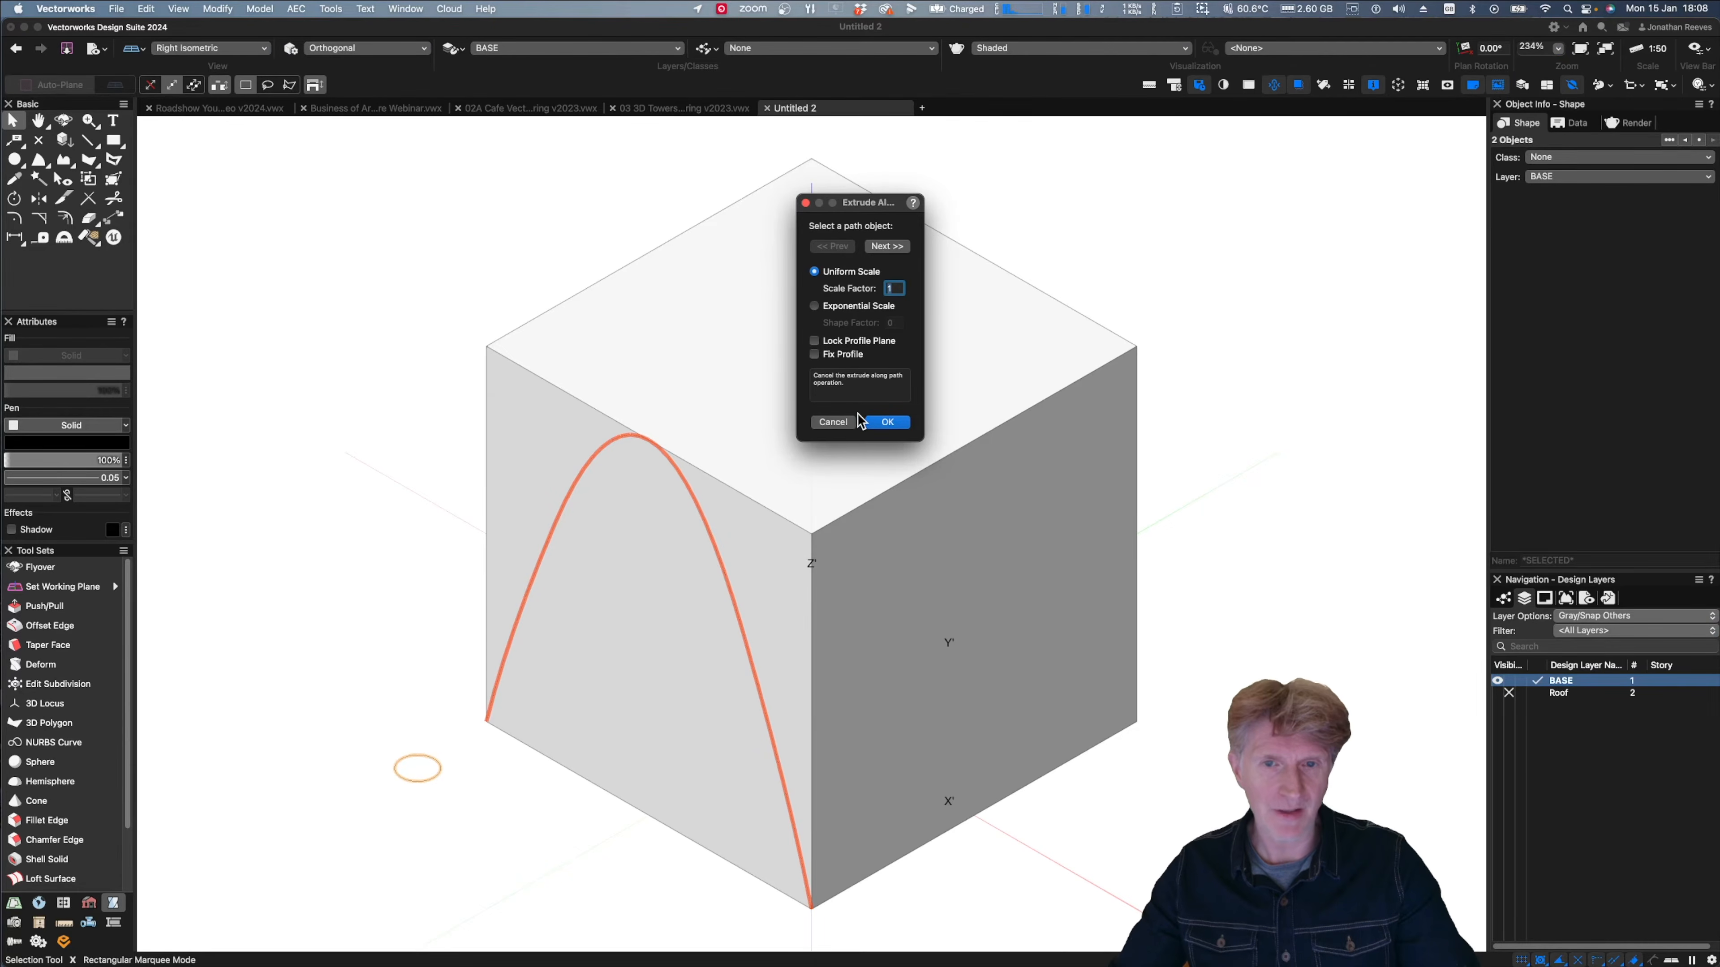
left_click(887, 422)
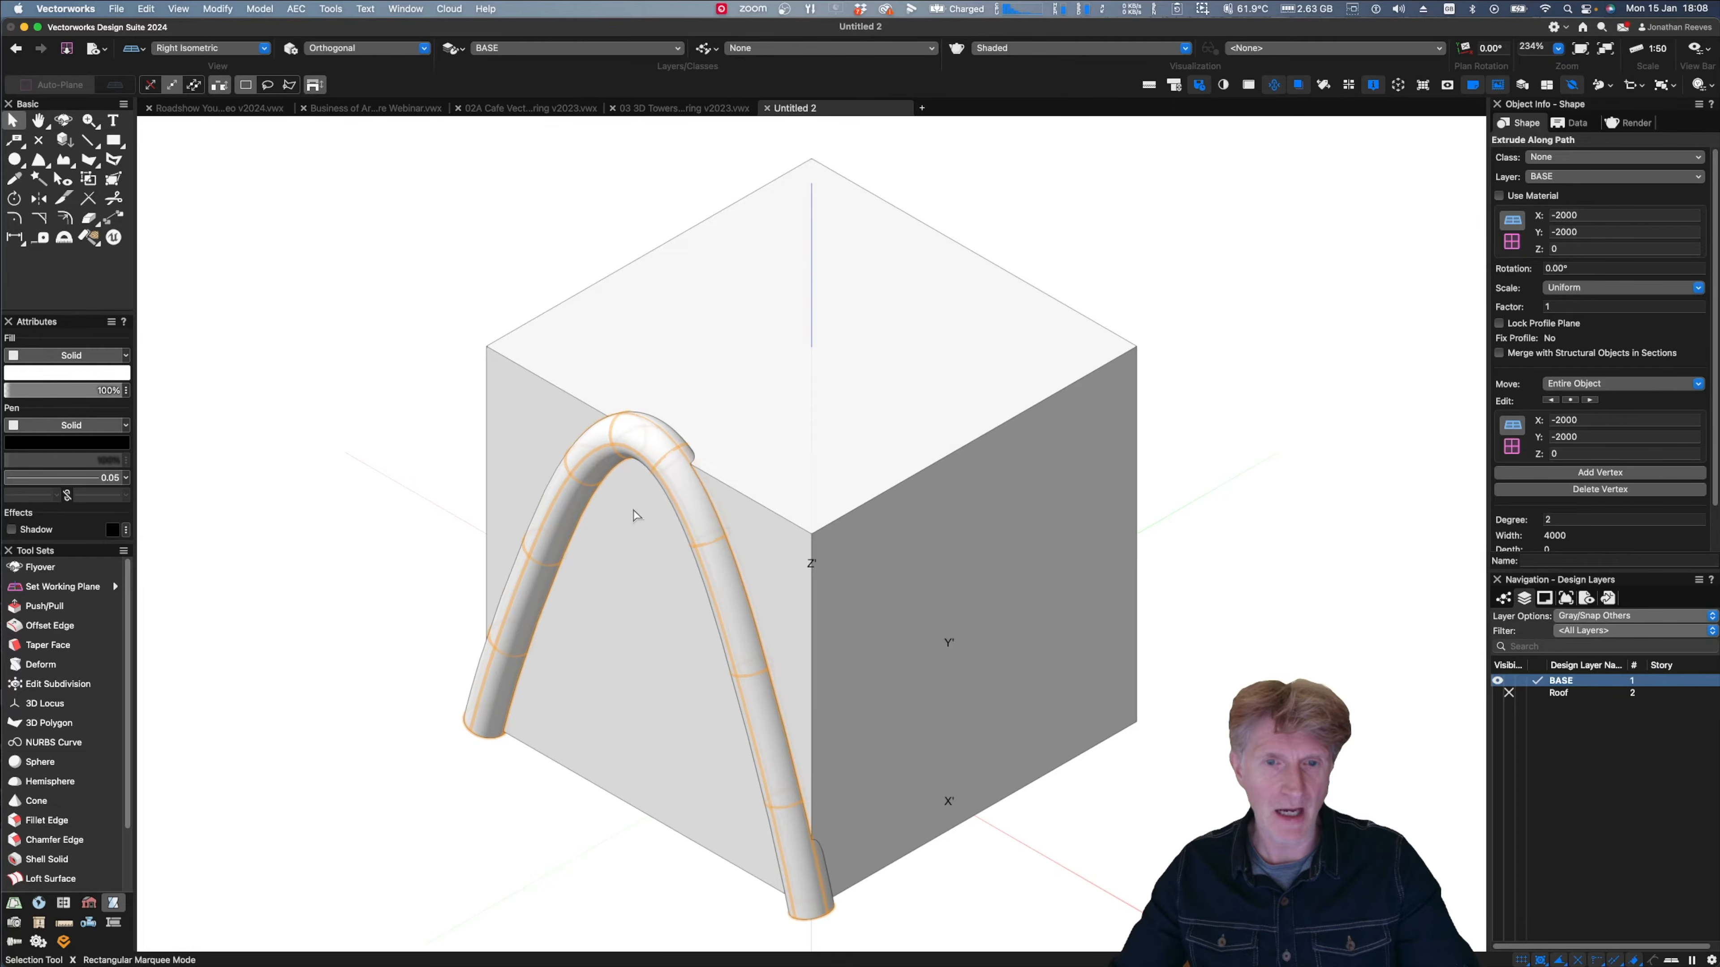
left_click(406, 464)
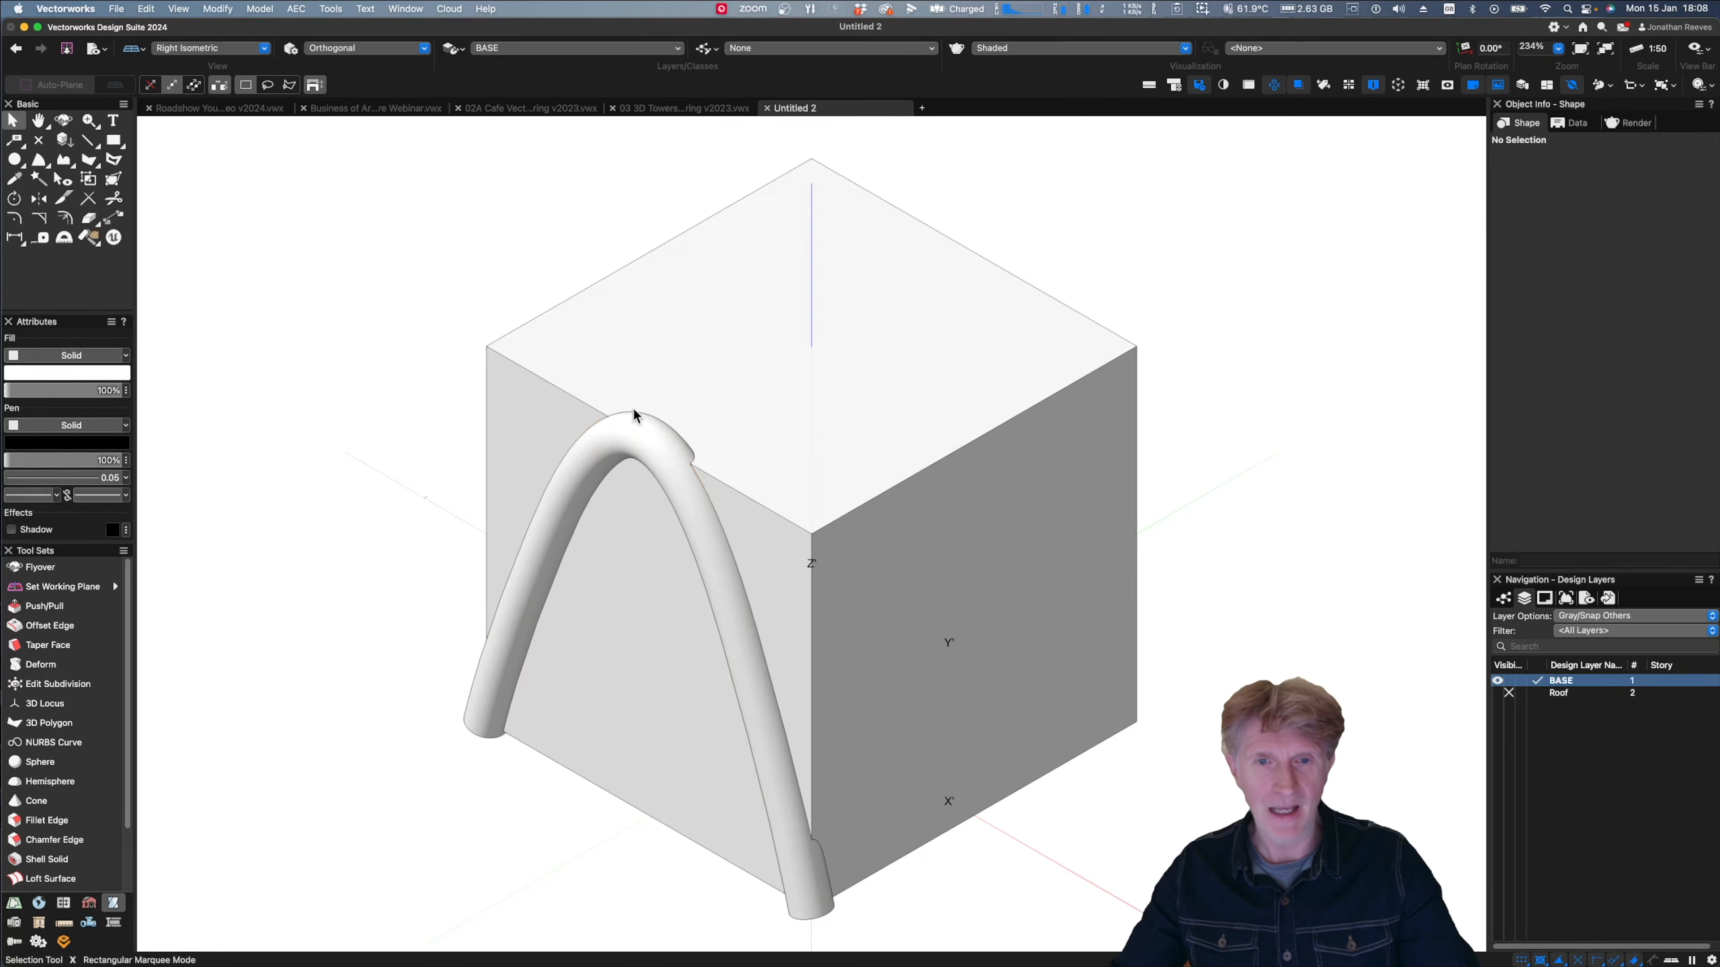
- Try to raise the apex vertex of the arch by editing the path of the tube, undo the move and exit the path
double_click(652, 444)
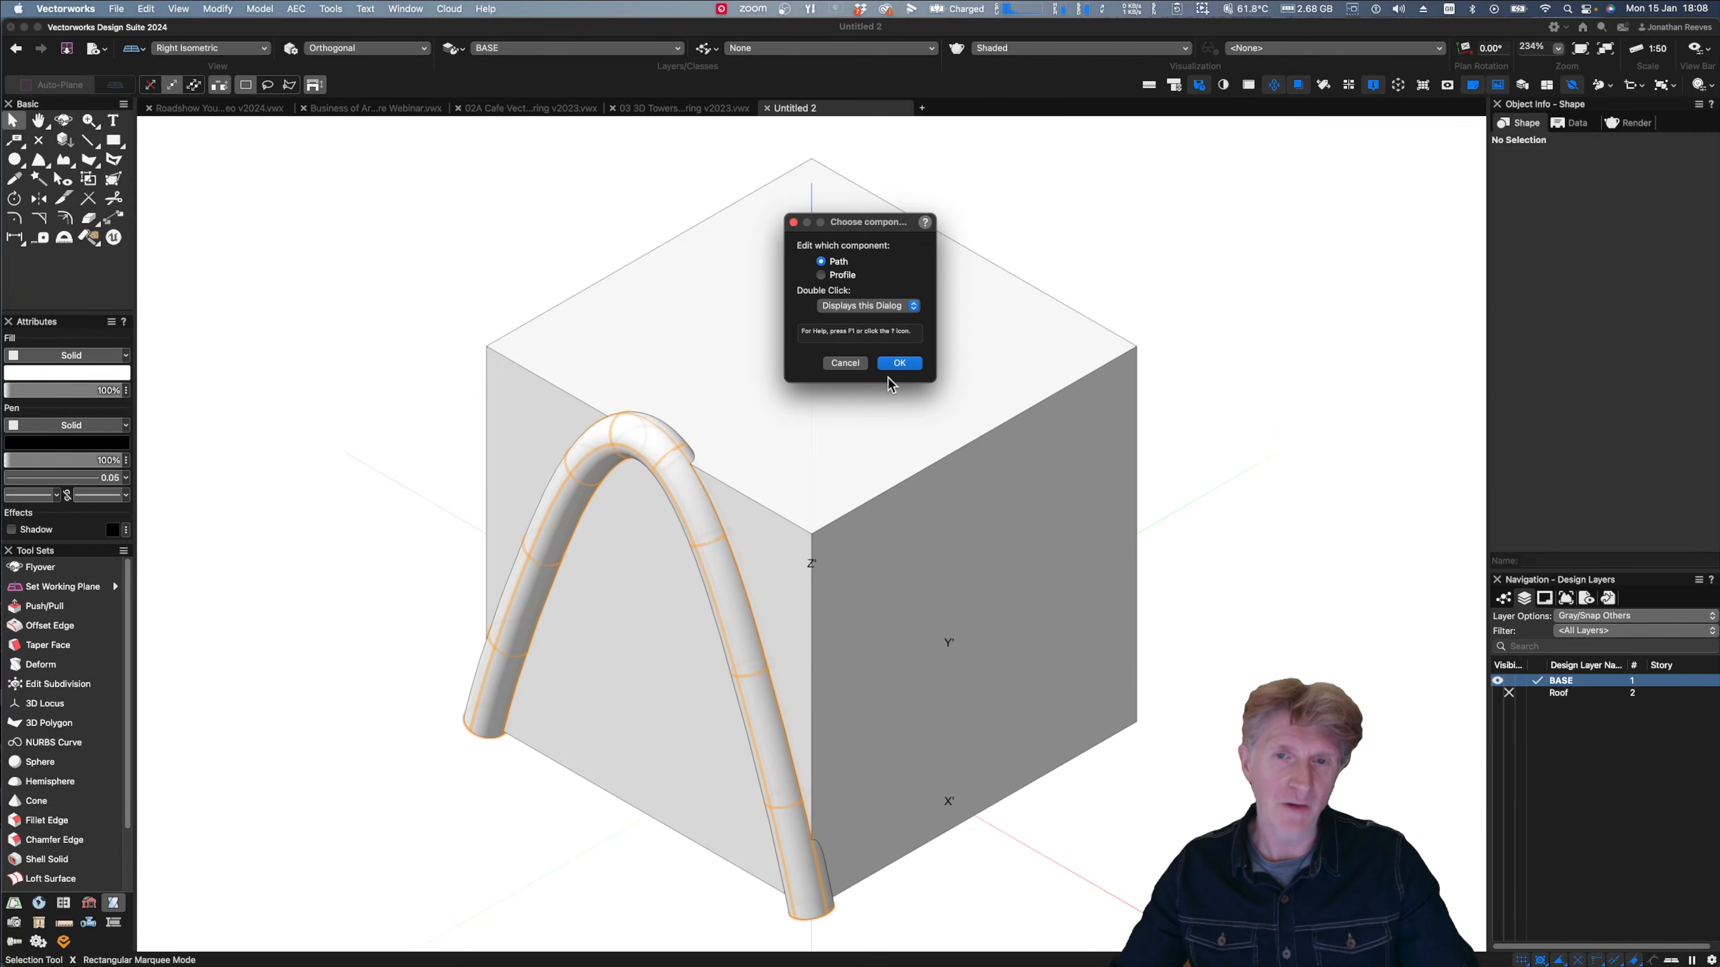
left_click(893, 365)
left_click_drag(657, 434, 650, 441)
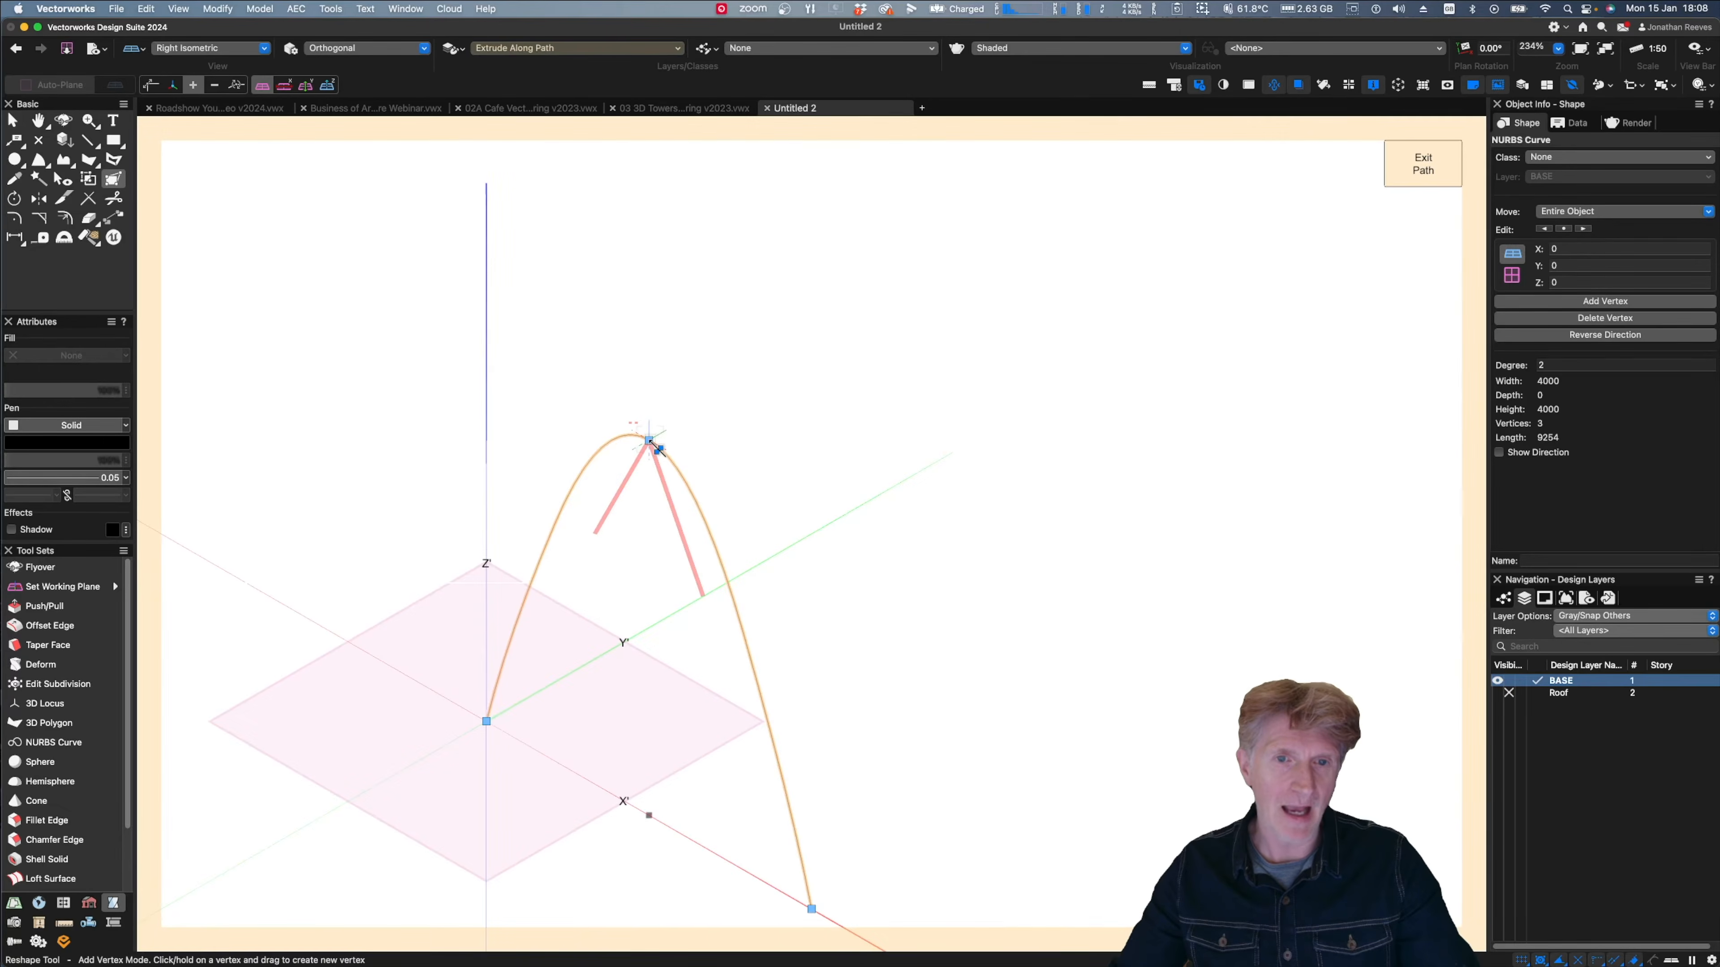
left_click(151, 85)
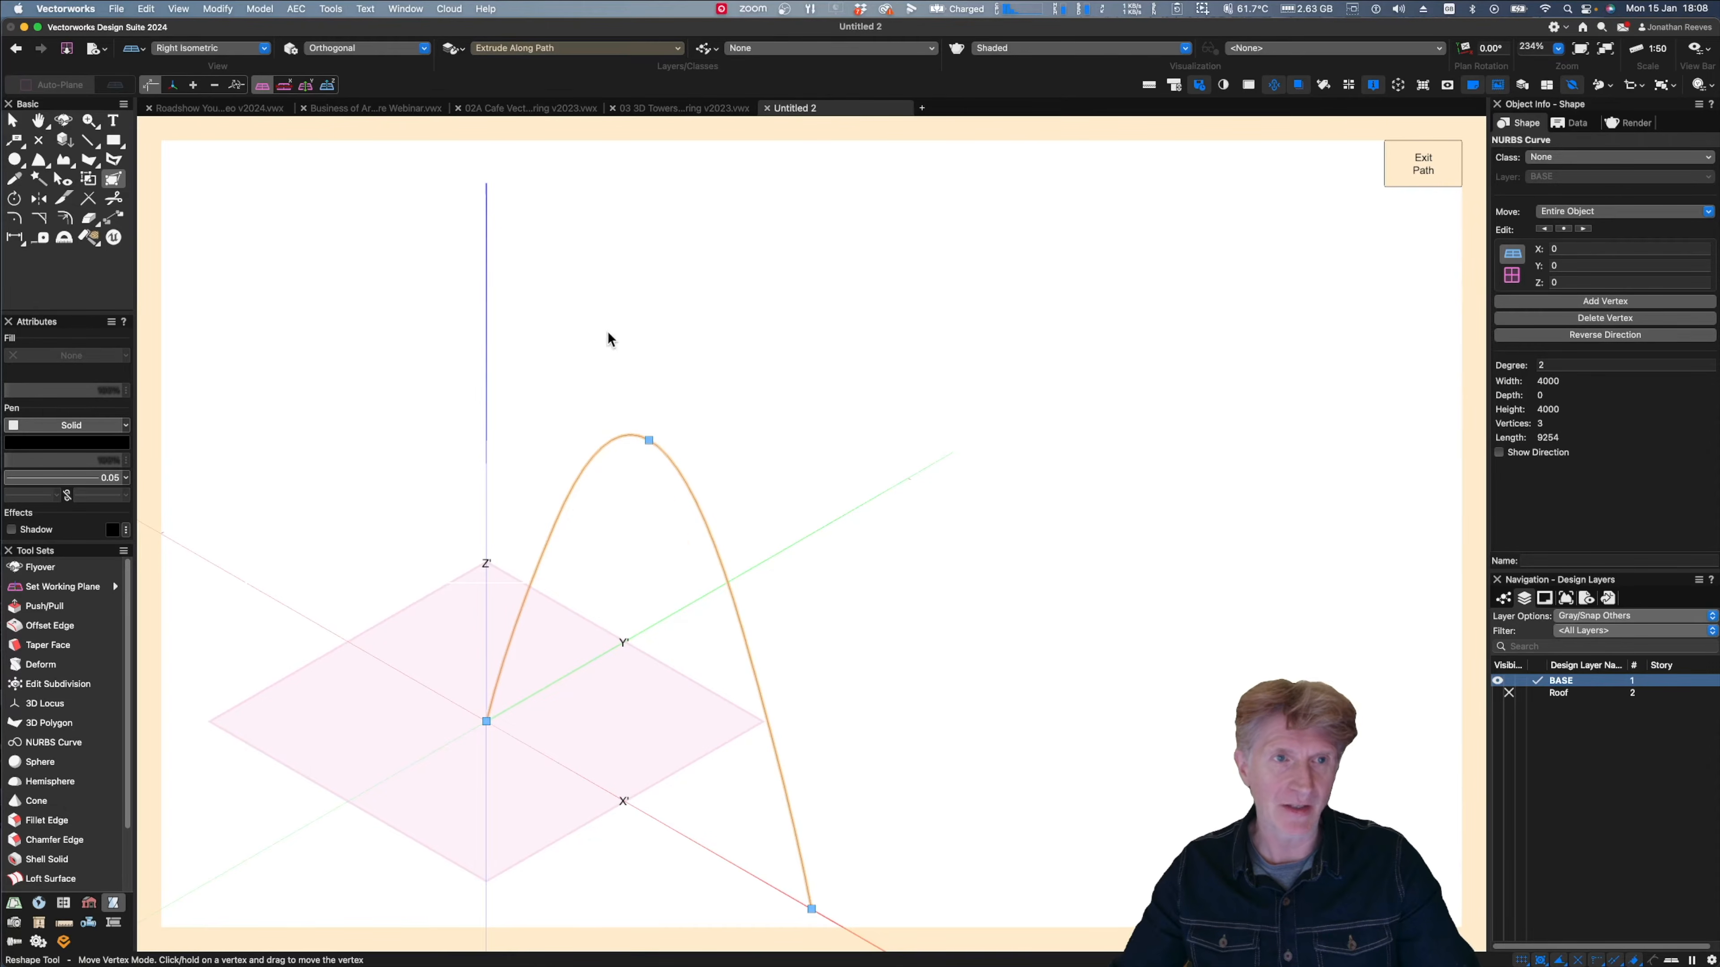
left_click(651, 442)
key("x")
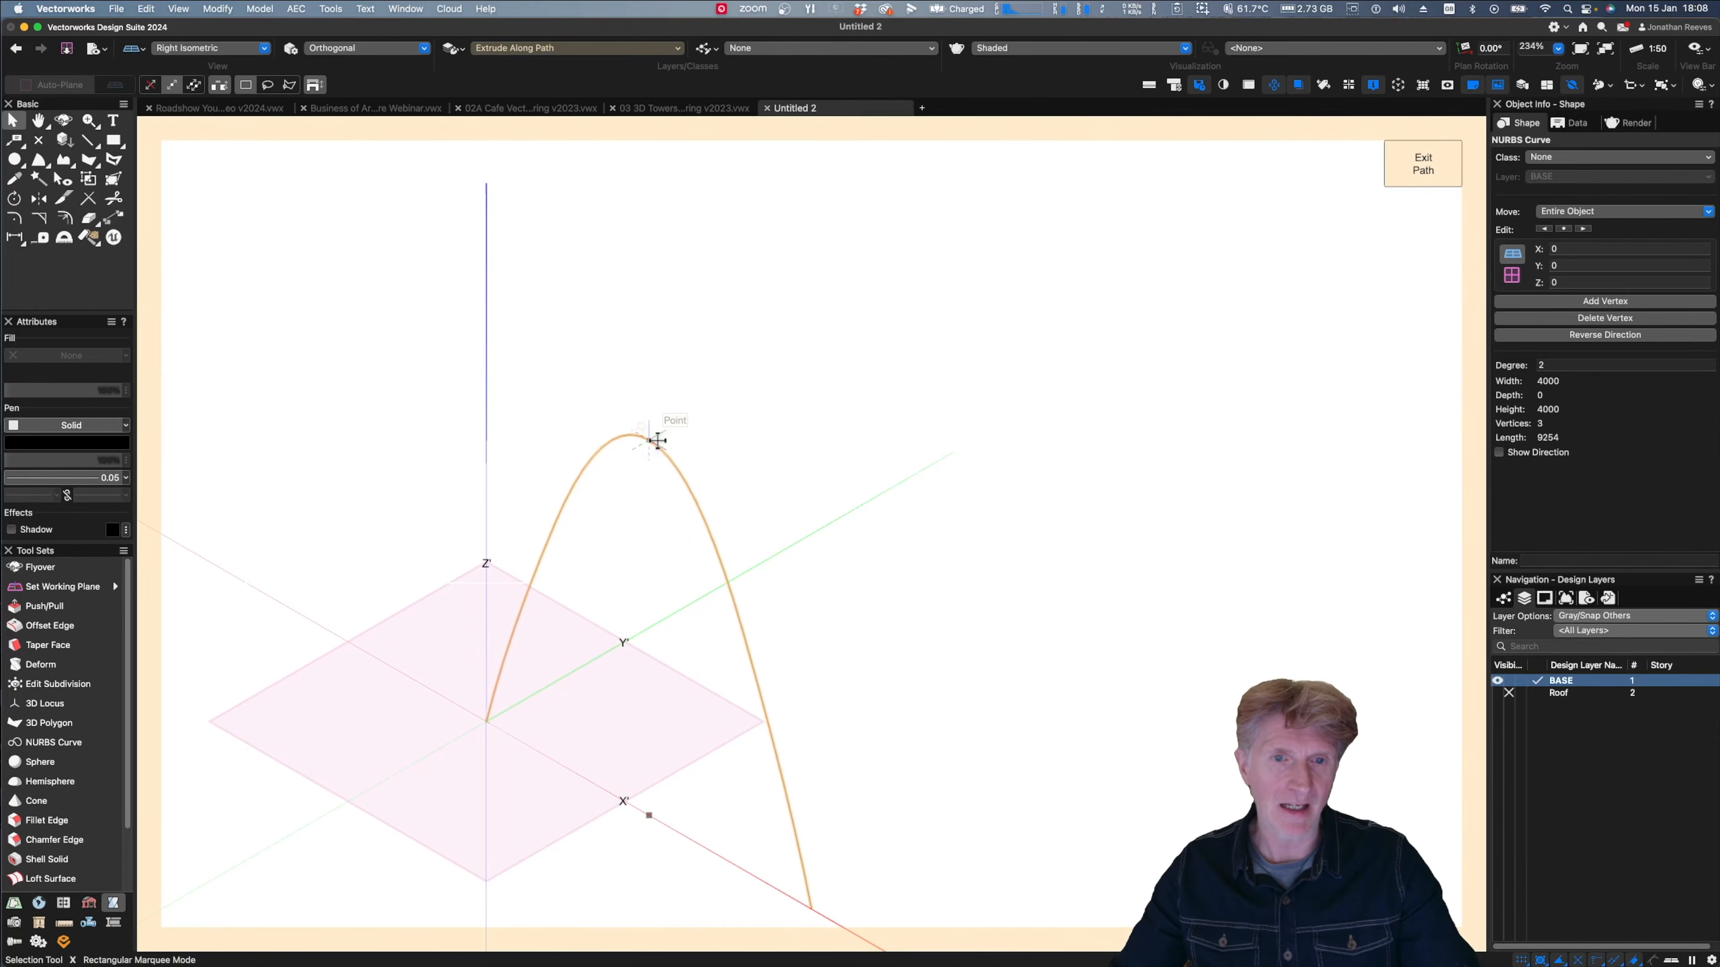
double_click(652, 442)
left_click_drag(649, 441, 654, 386)
key("super+z")
left_click(651, 441)
left_click(1423, 166)
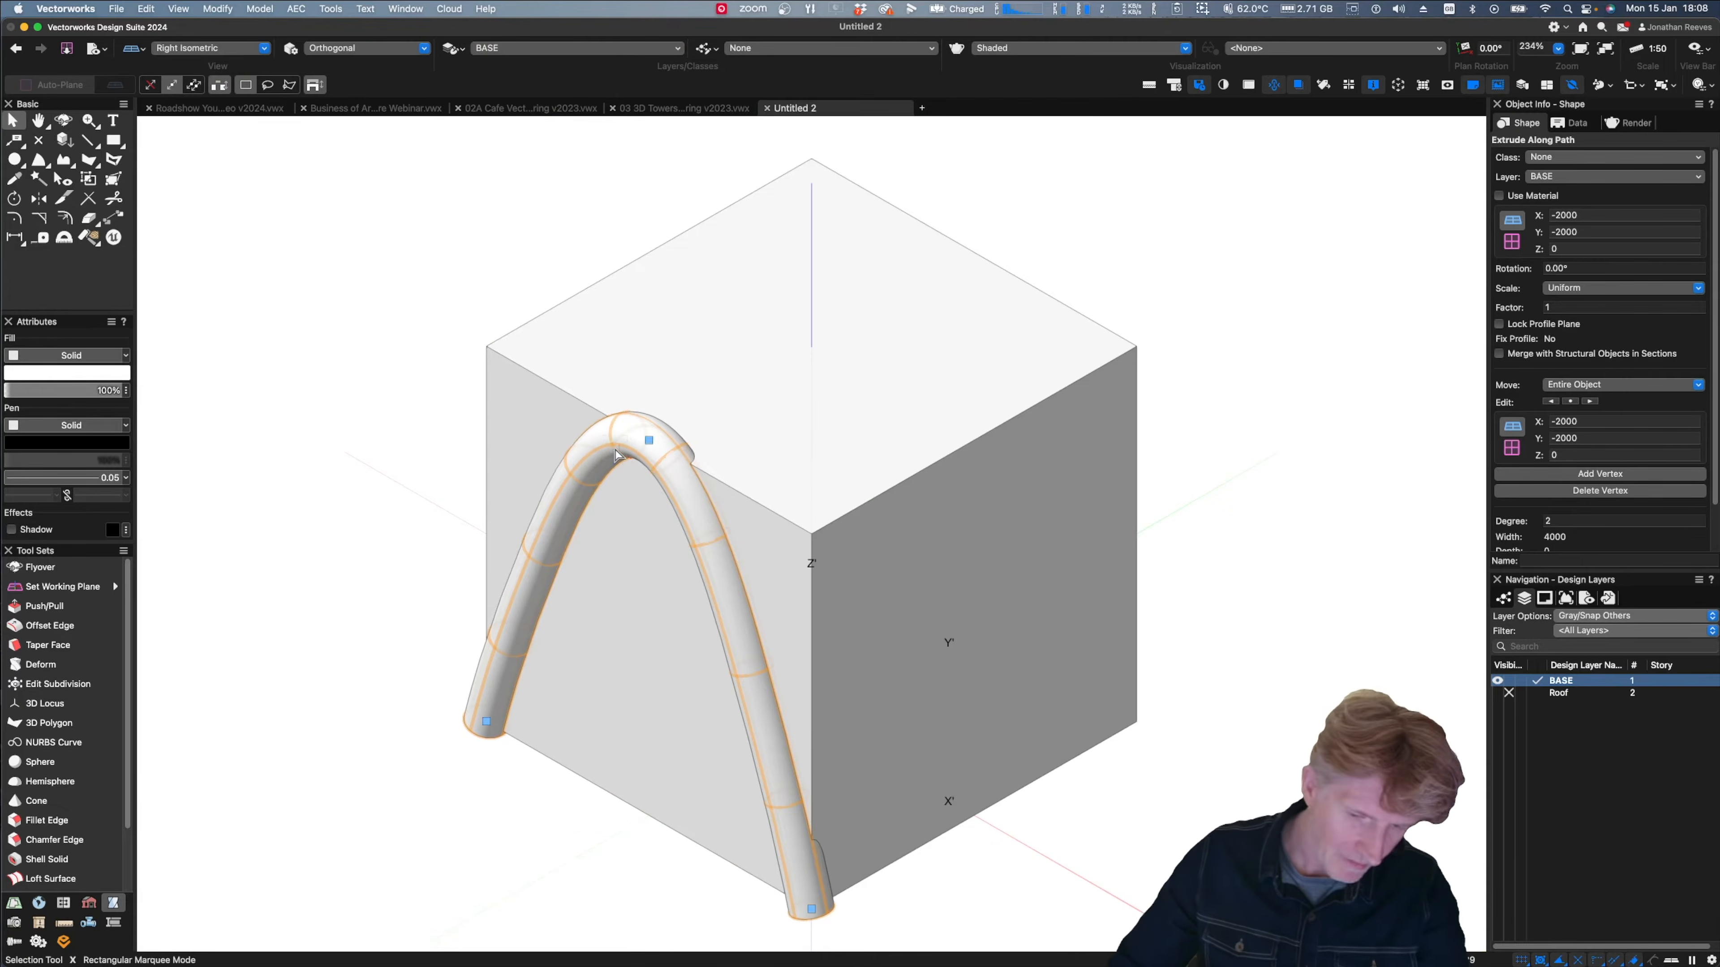
- Try lowering the tube's apex vertex directly with the Reshape tool's Move Vertex mode, undoing each move
key("shift+r")
left_click_drag(651, 442, 650, 523)
key("super+z")
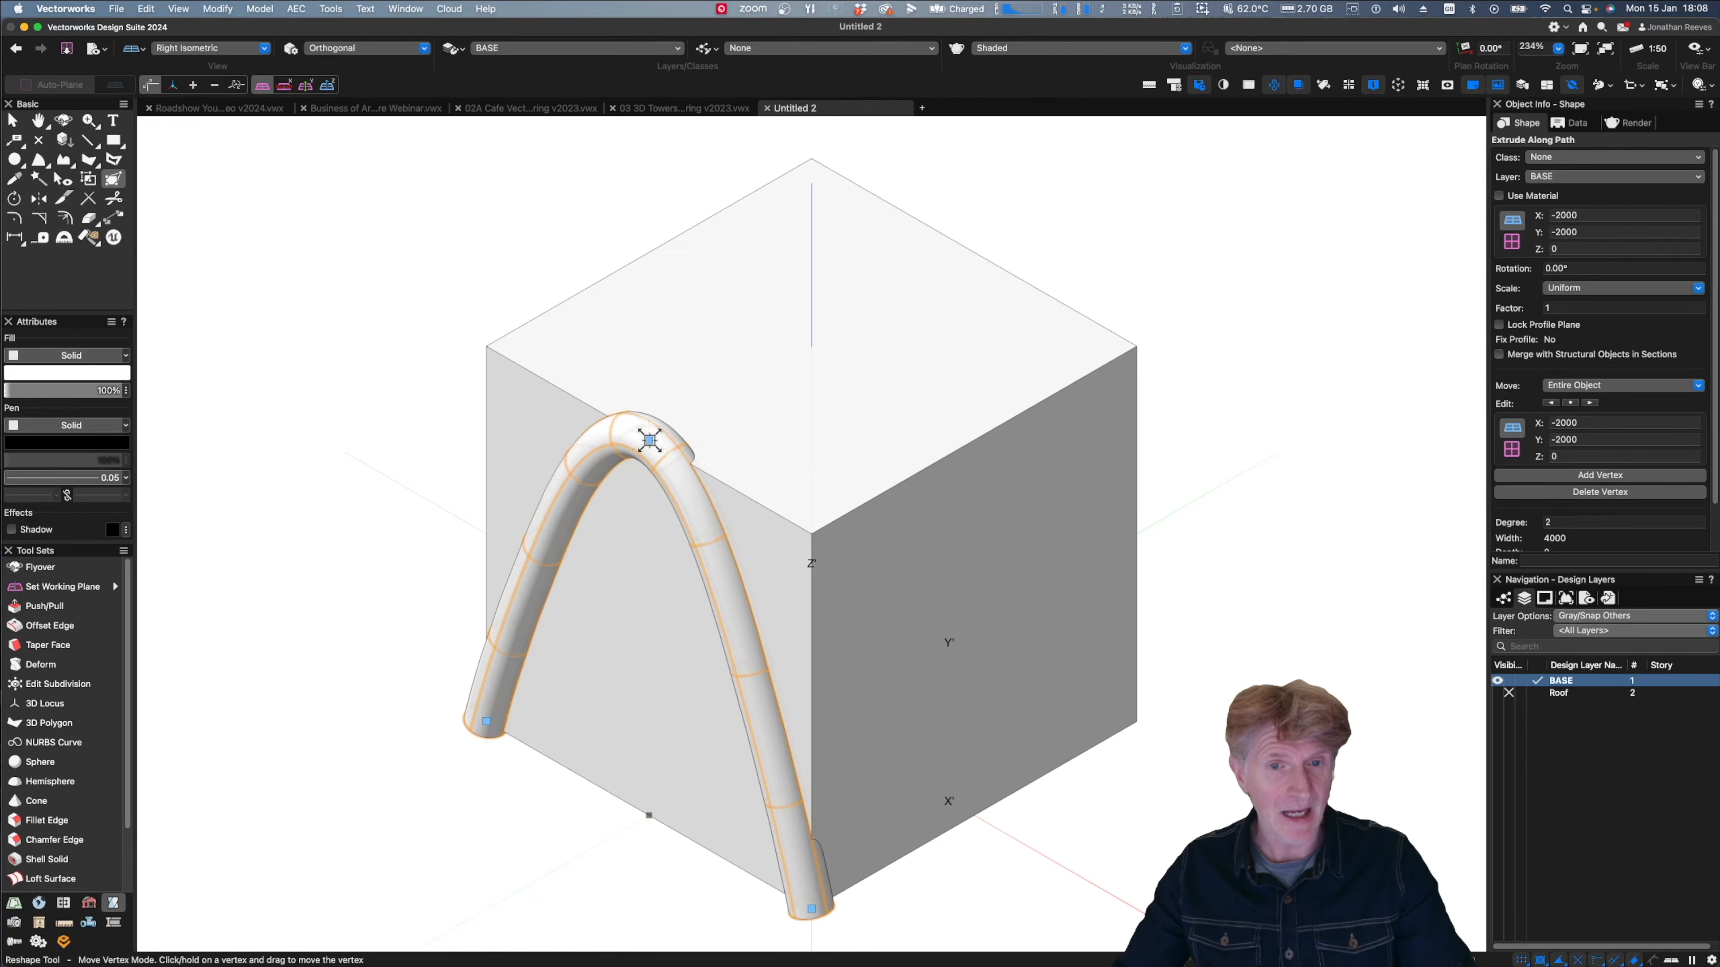
left_click_drag(650, 441, 649, 560)
key("super+z")
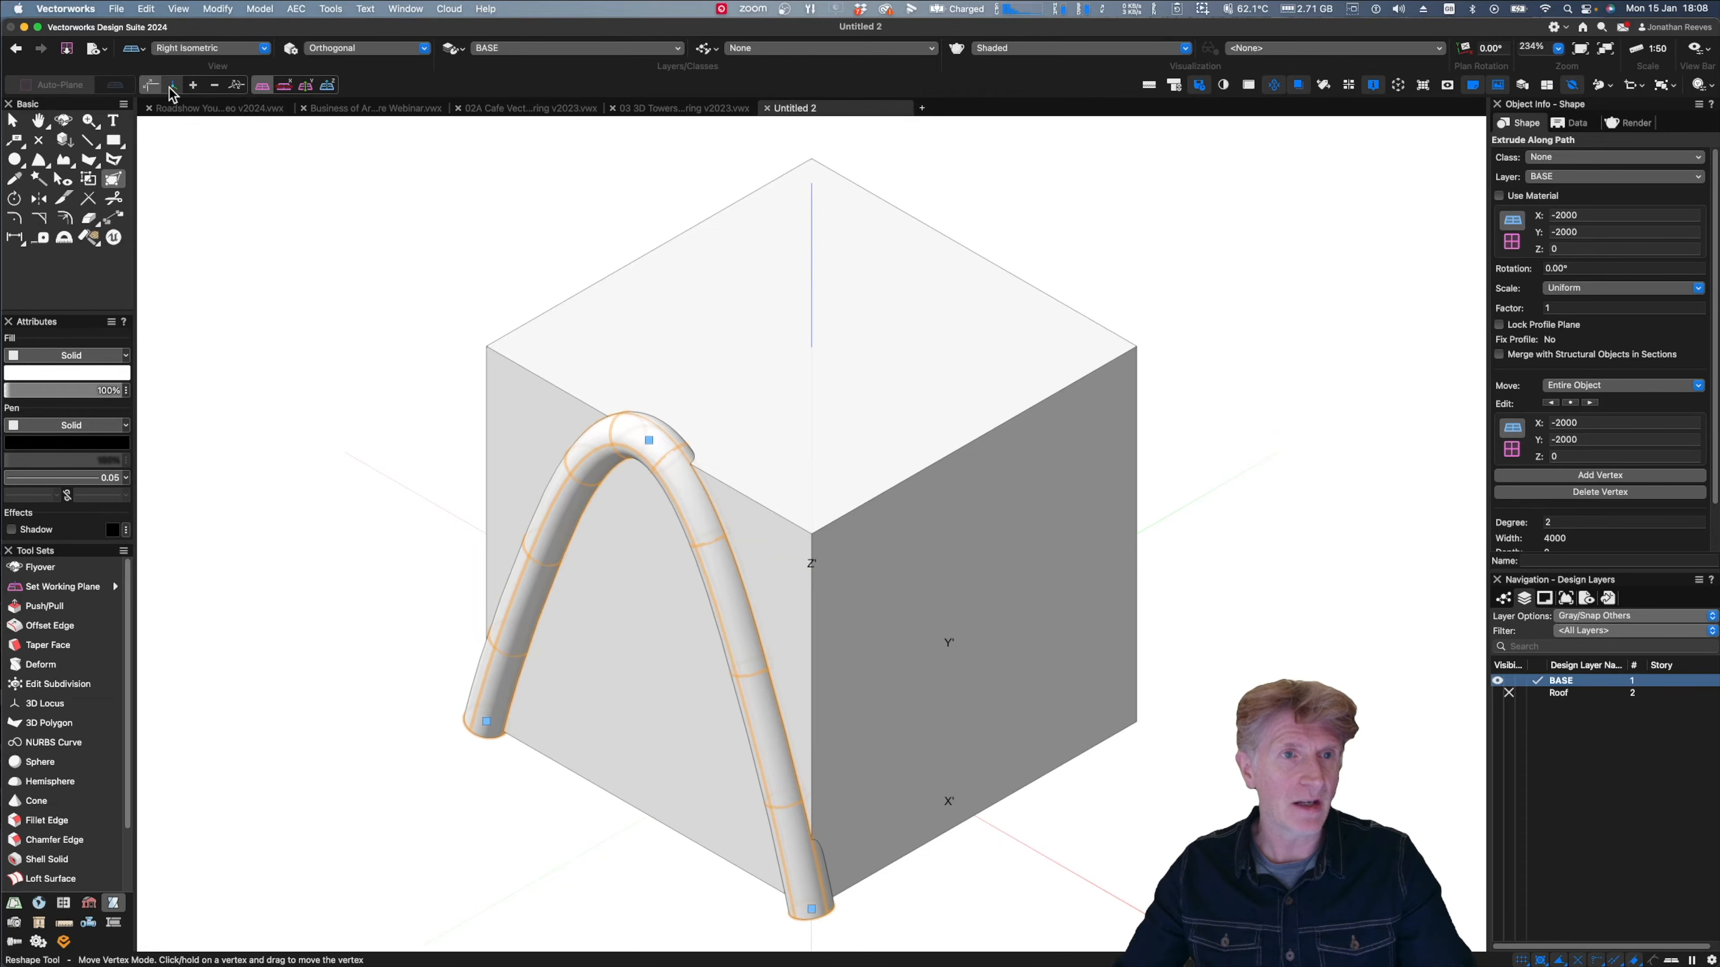
- Lower the tube's apex vertex slightly along the vertical axis with the Reshape tool's 3D dragger in Transform mode
left_click(175, 86)
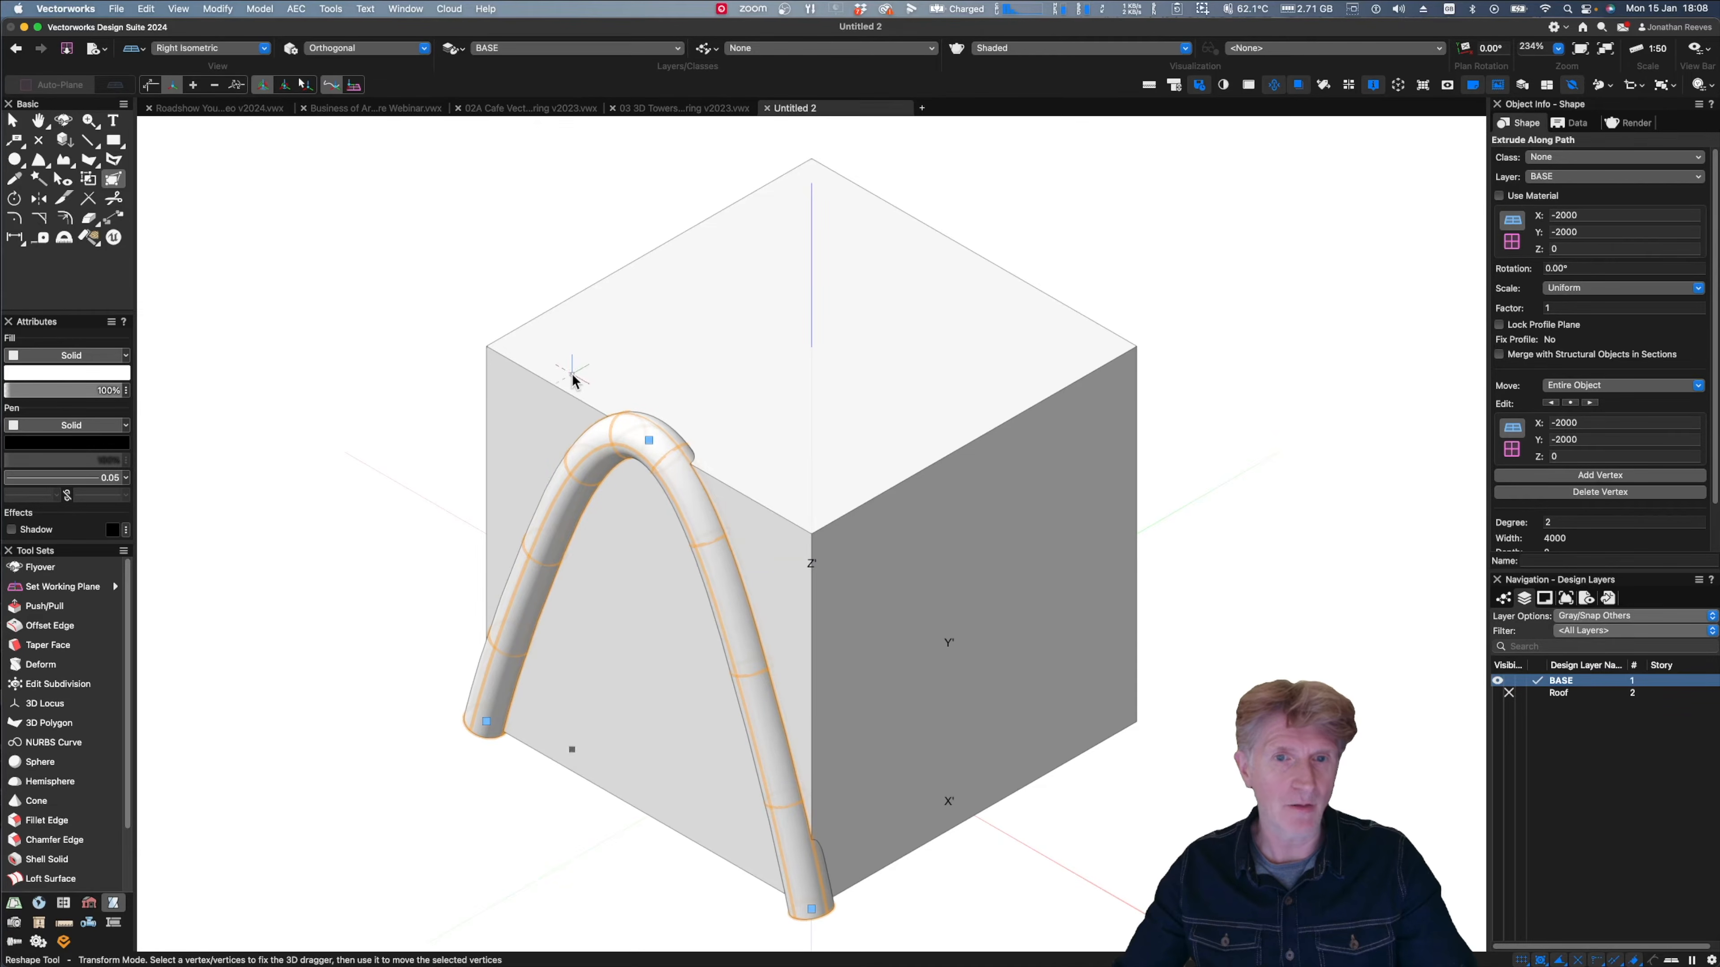
left_click(652, 438)
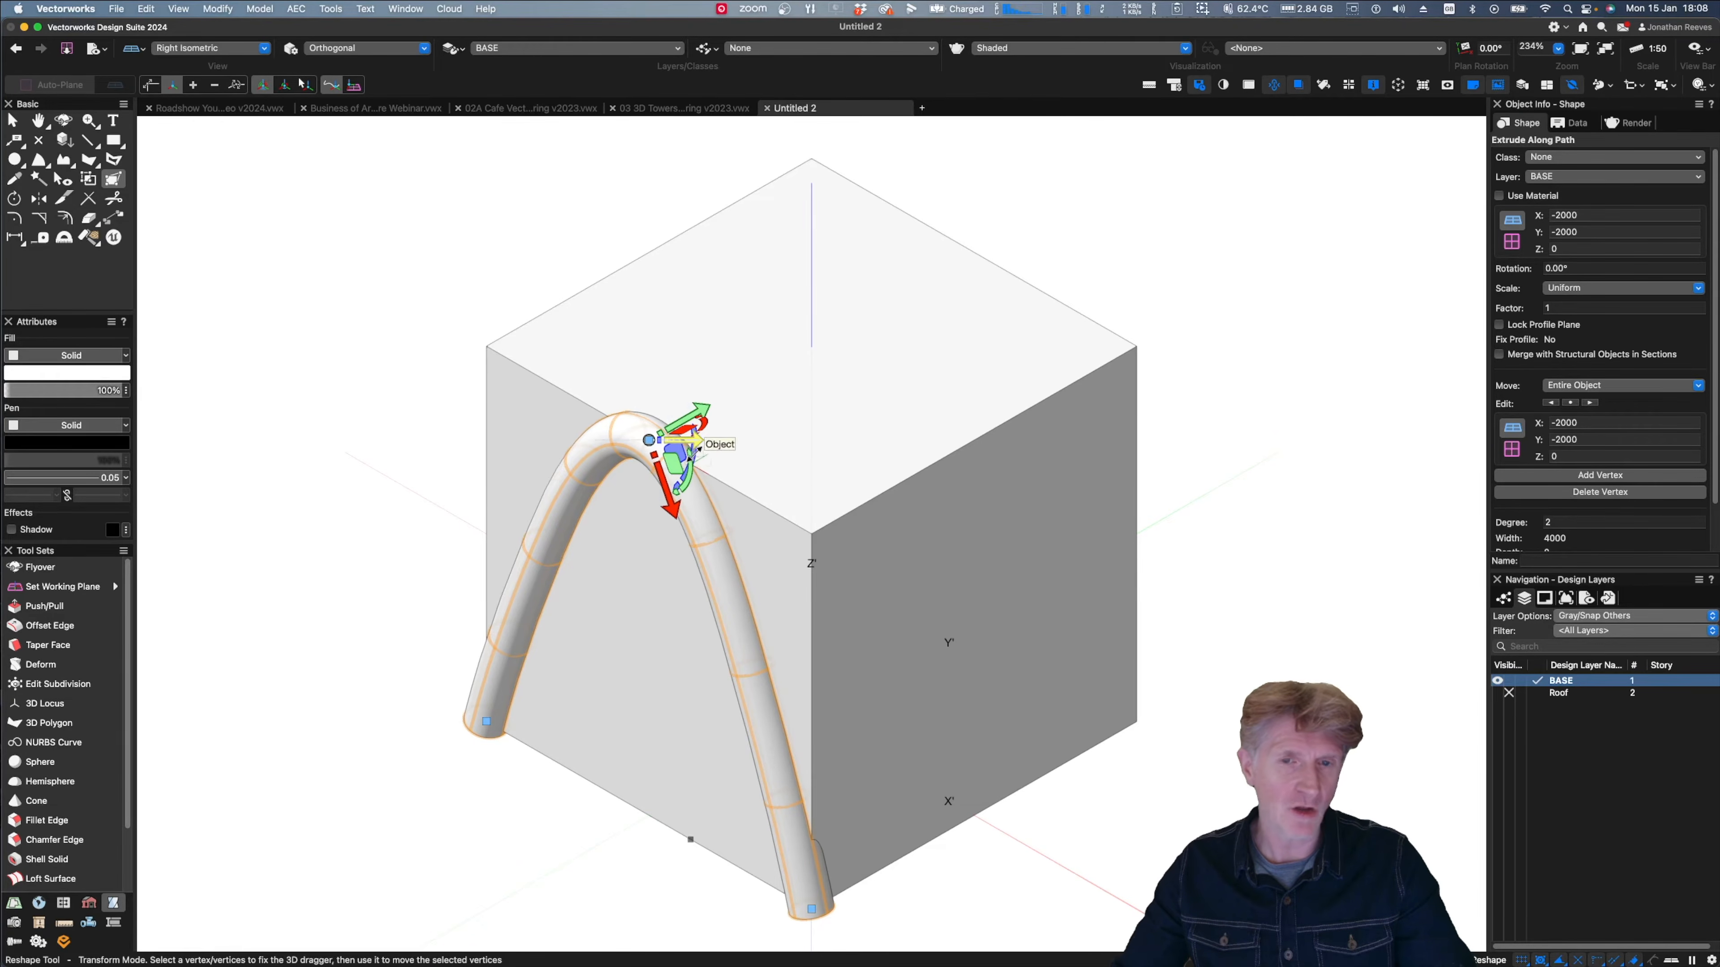
left_click(353, 88)
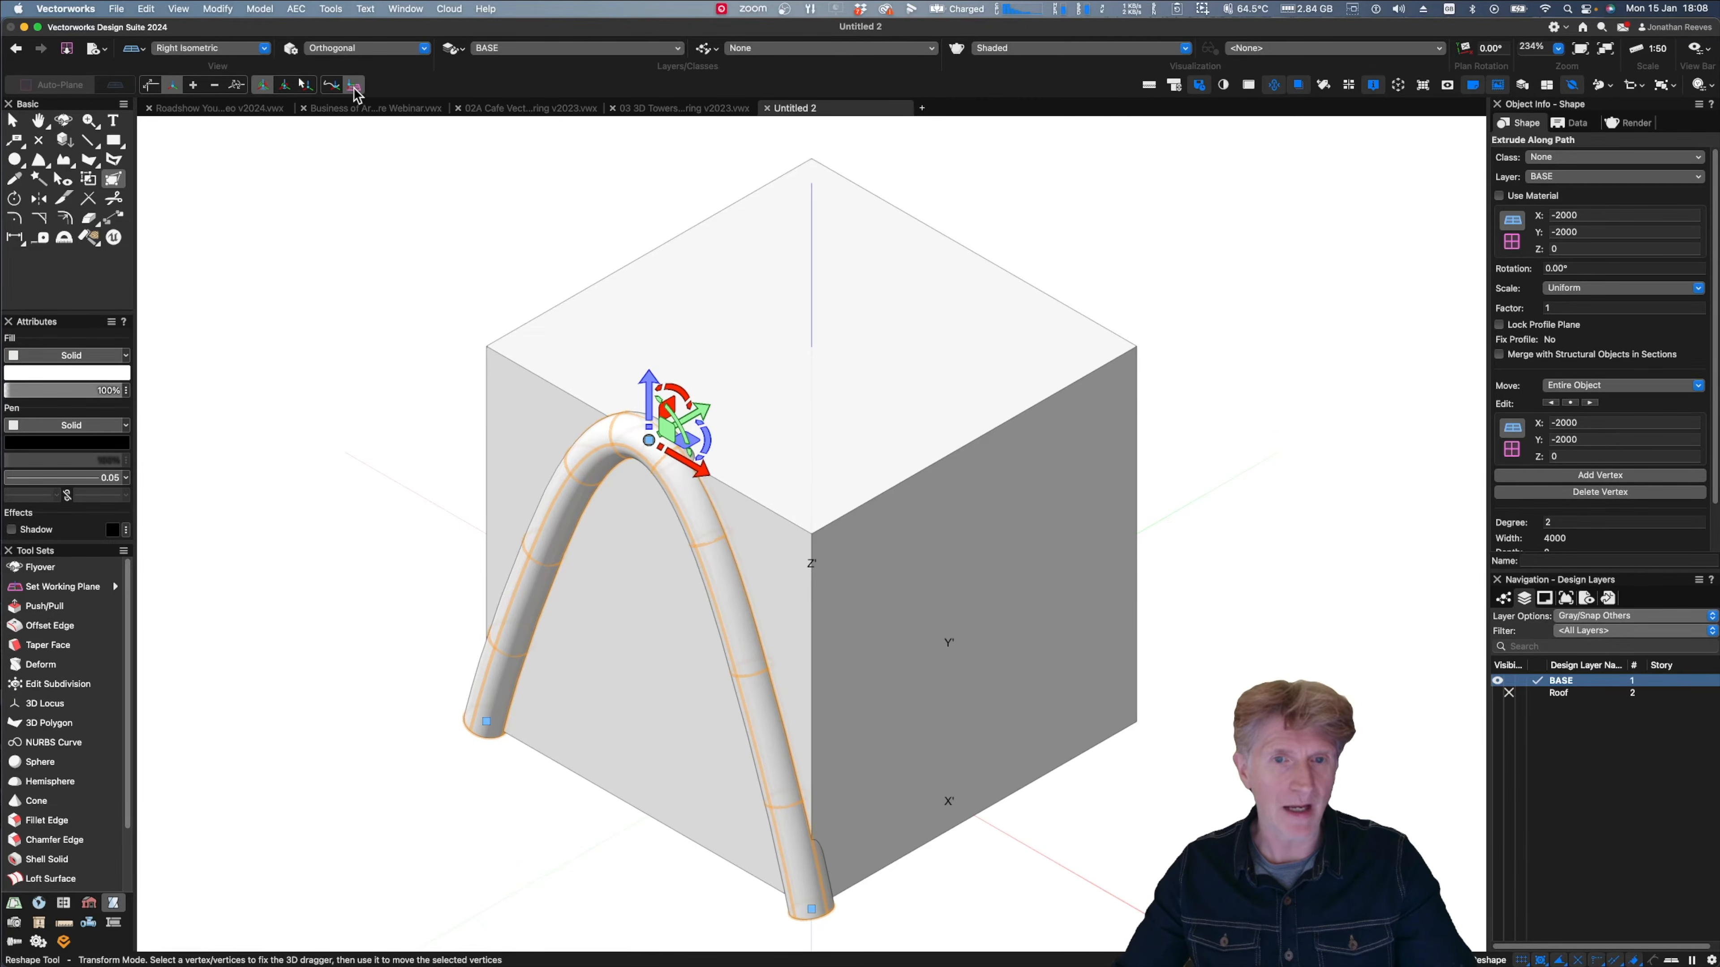
mouse_move(650, 381)
left_mouse_down()
mouse_move(643, 478)
mouse_move(647, 386)
left_mouse_up()
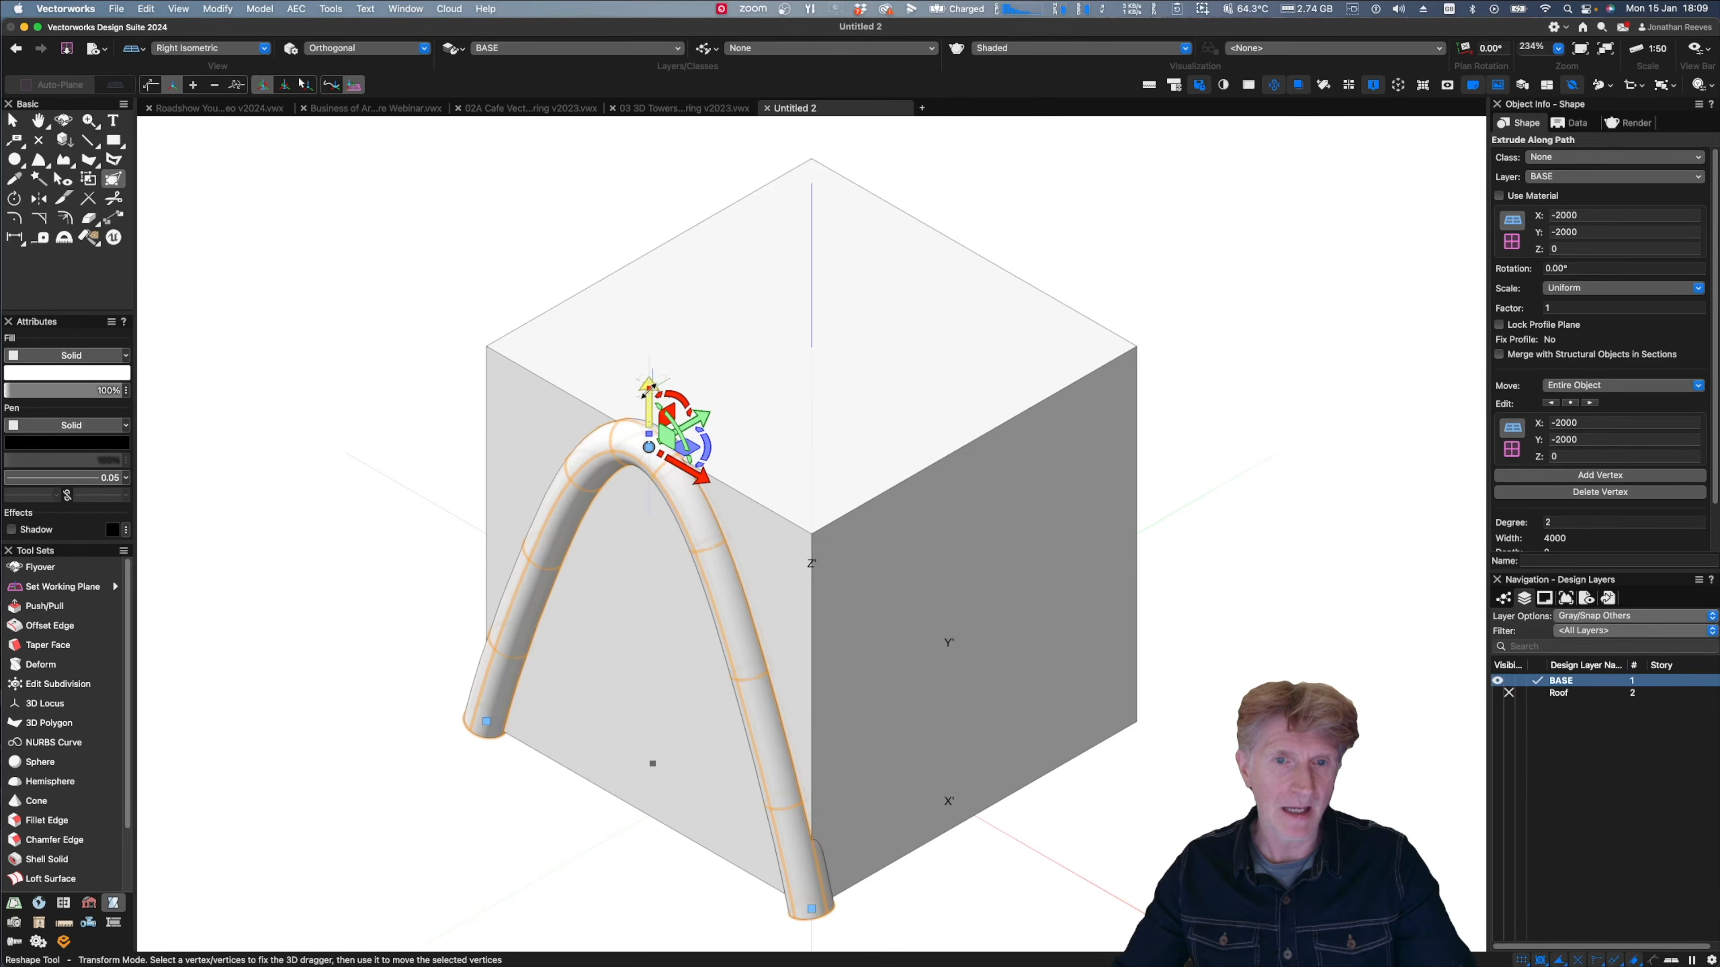
- Try to move the vertex at the arch's left foot outward away from the block, and undo the move
left_click(486, 723)
left_click_drag(537, 738, 401, 683)
key("super+z")
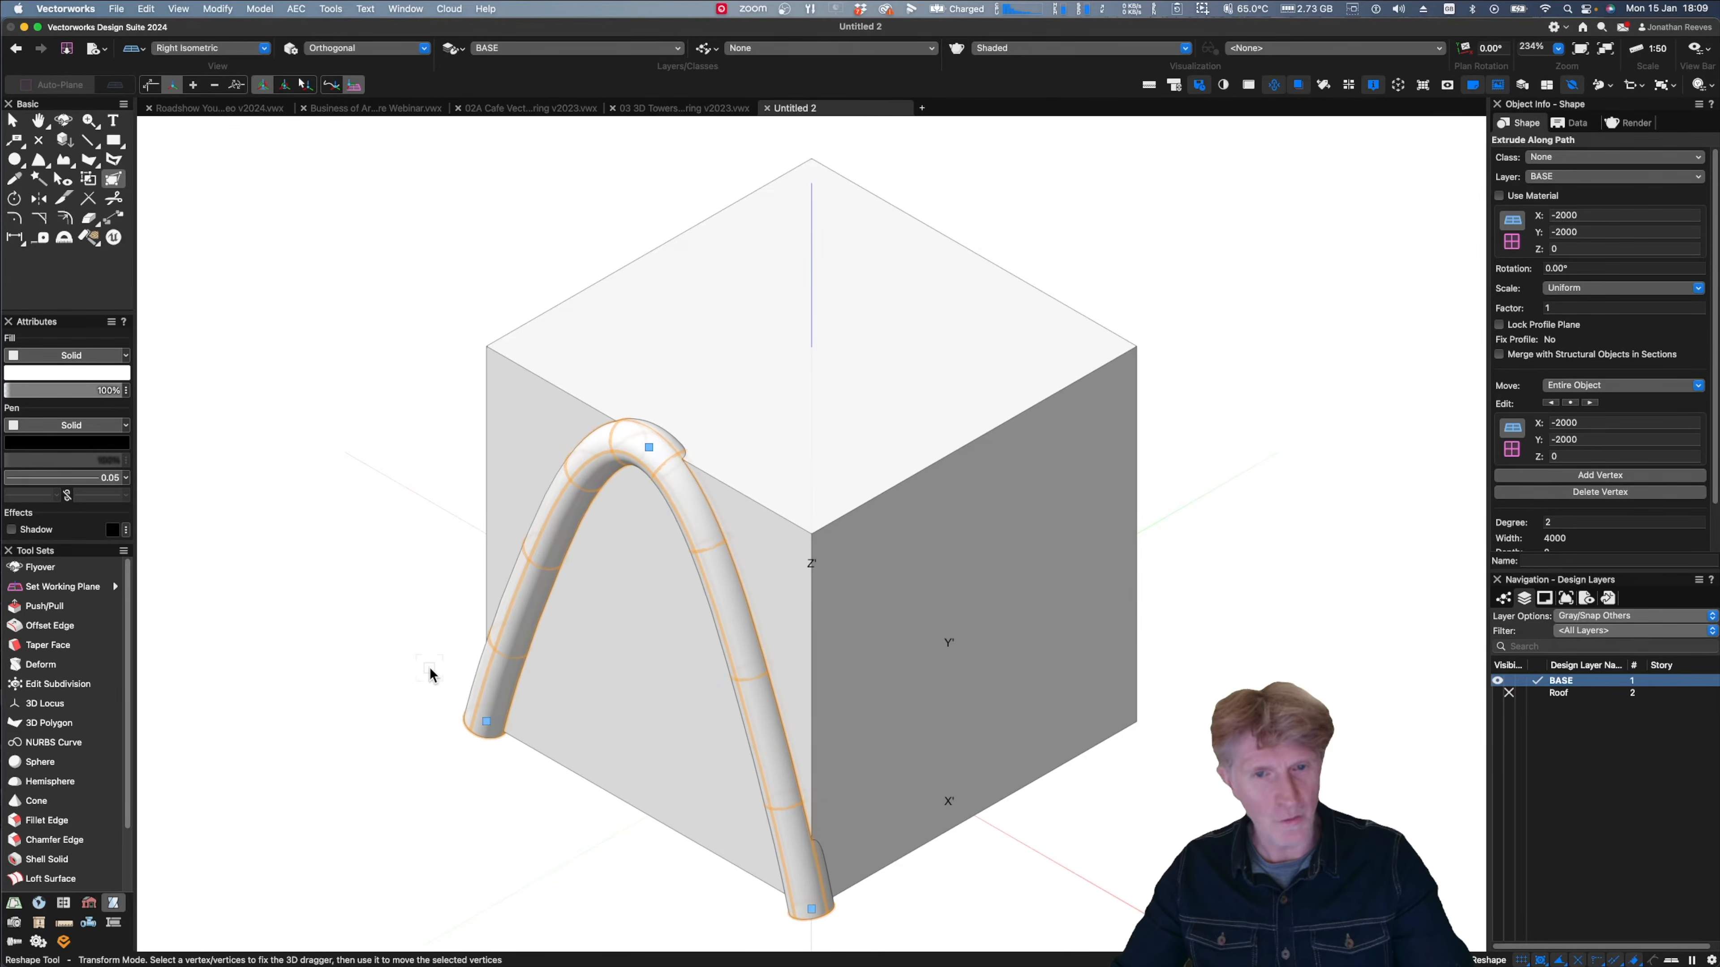
- Try adding a vertex at the arch's apex in the Reshape tool's Add Vertex mode with different vertex types, undoing each attempt, and deselect the tube
left_click(194, 86)
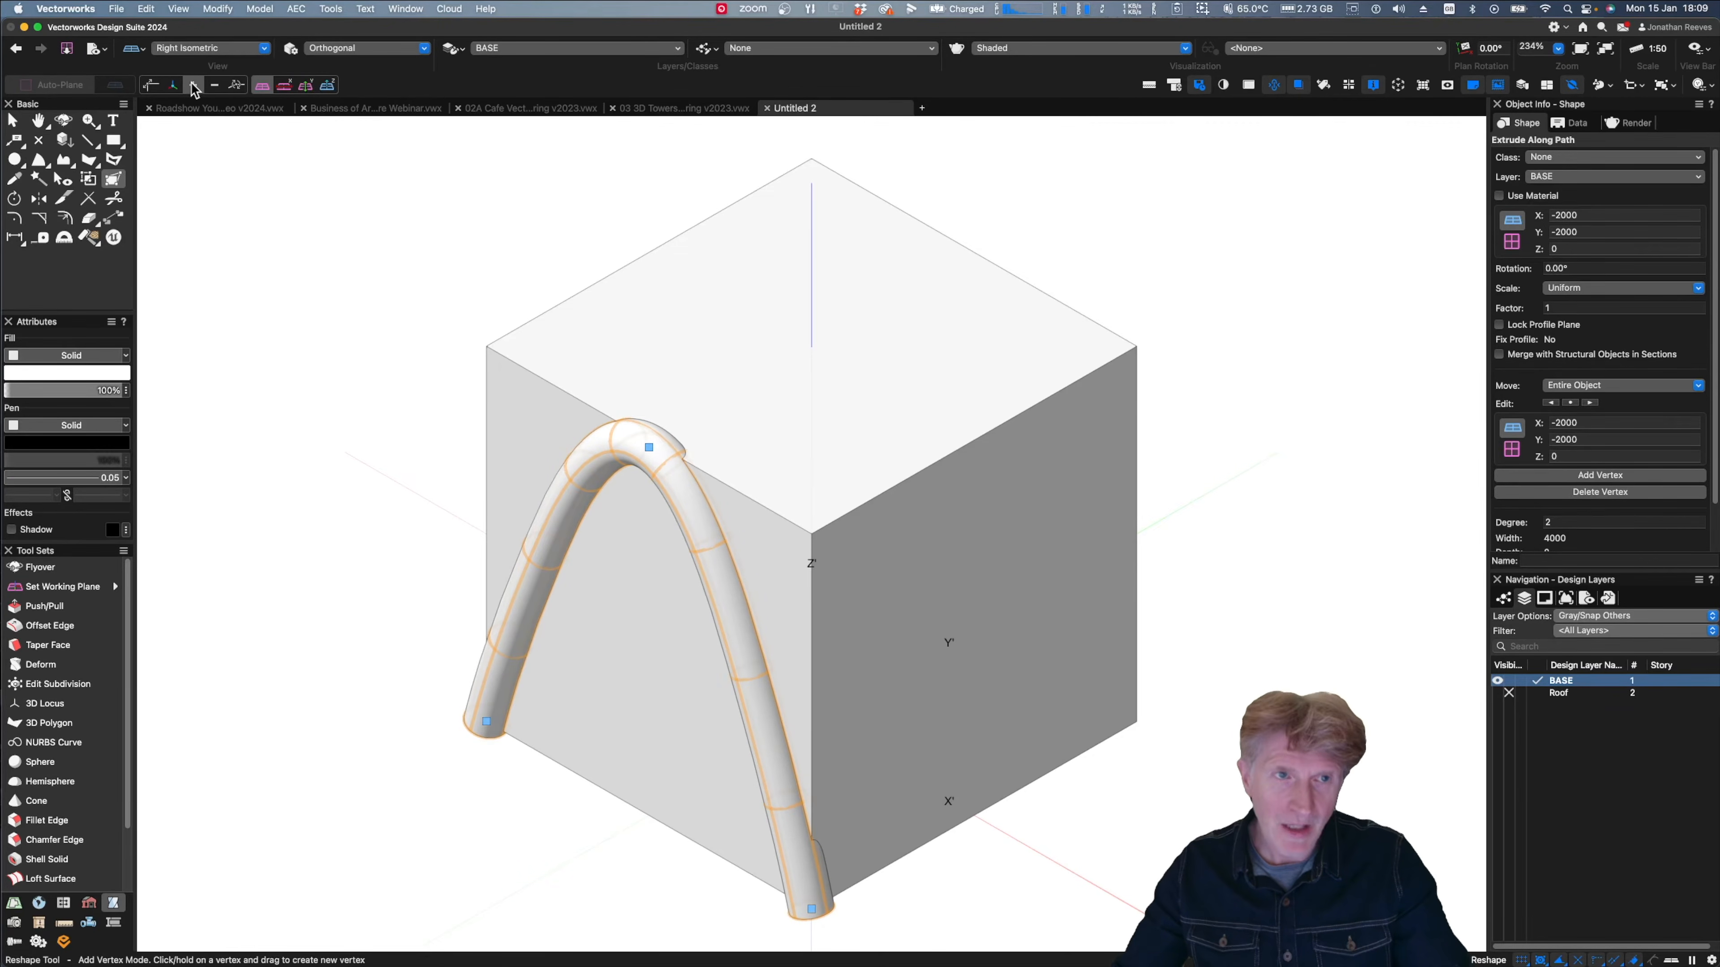
left_click_drag(648, 450, 743, 427)
key("super+z")
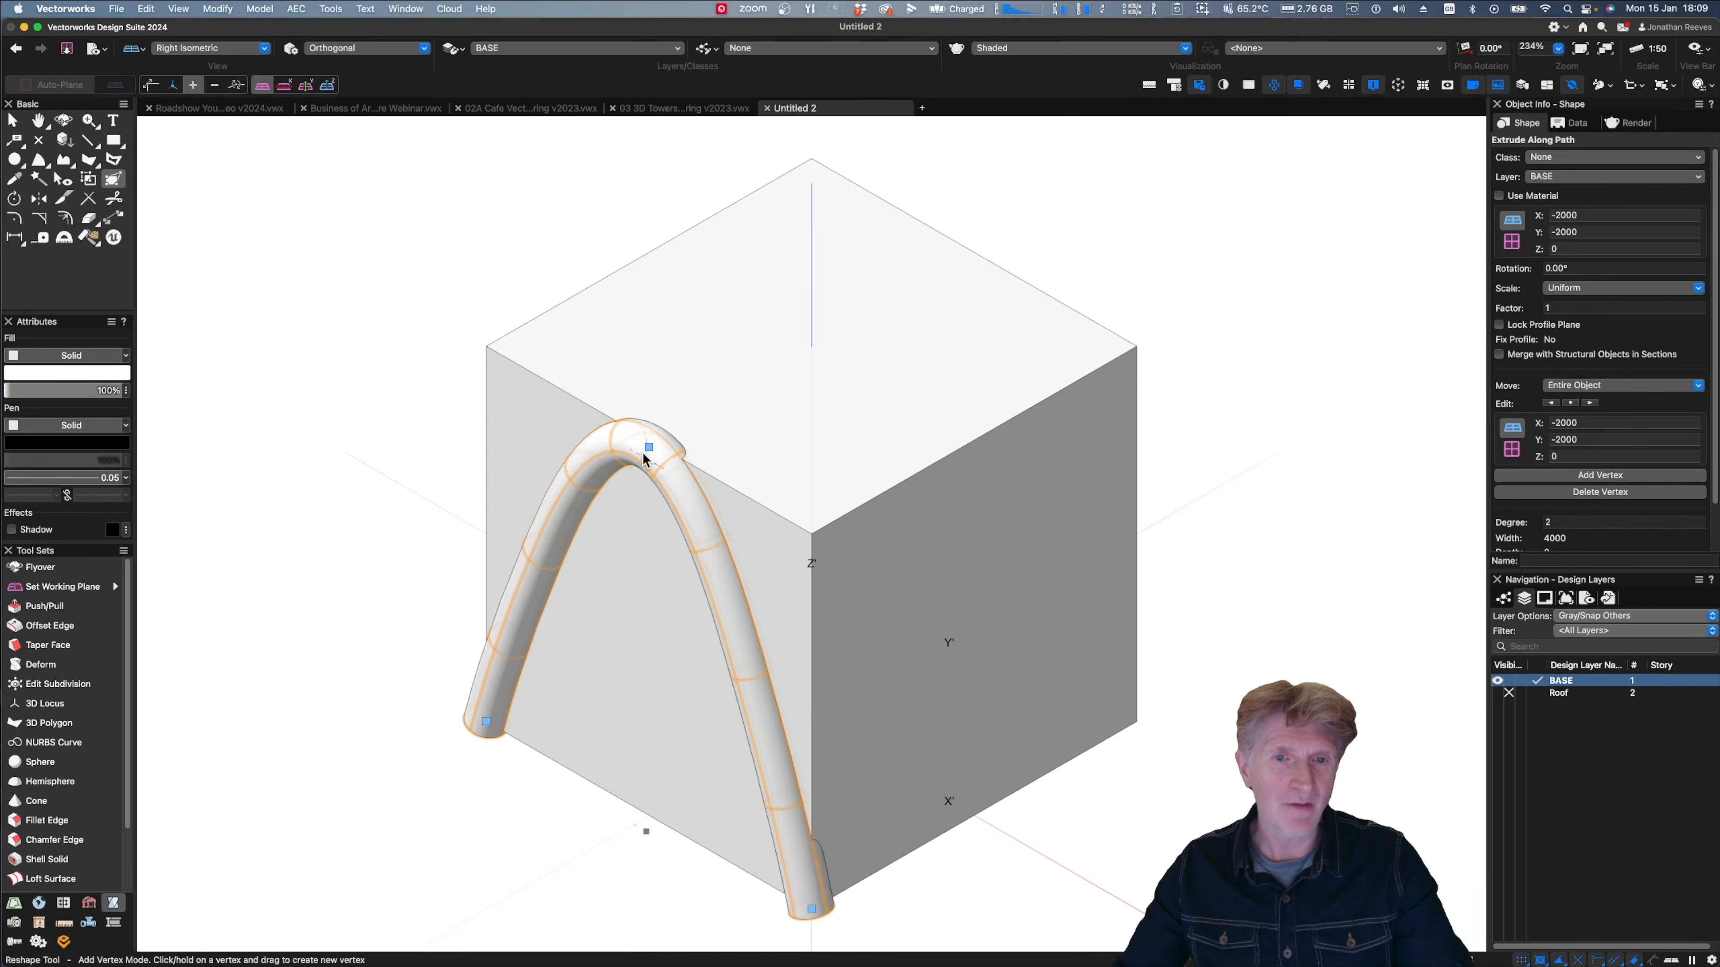
left_click(309, 90)
left_click(327, 85)
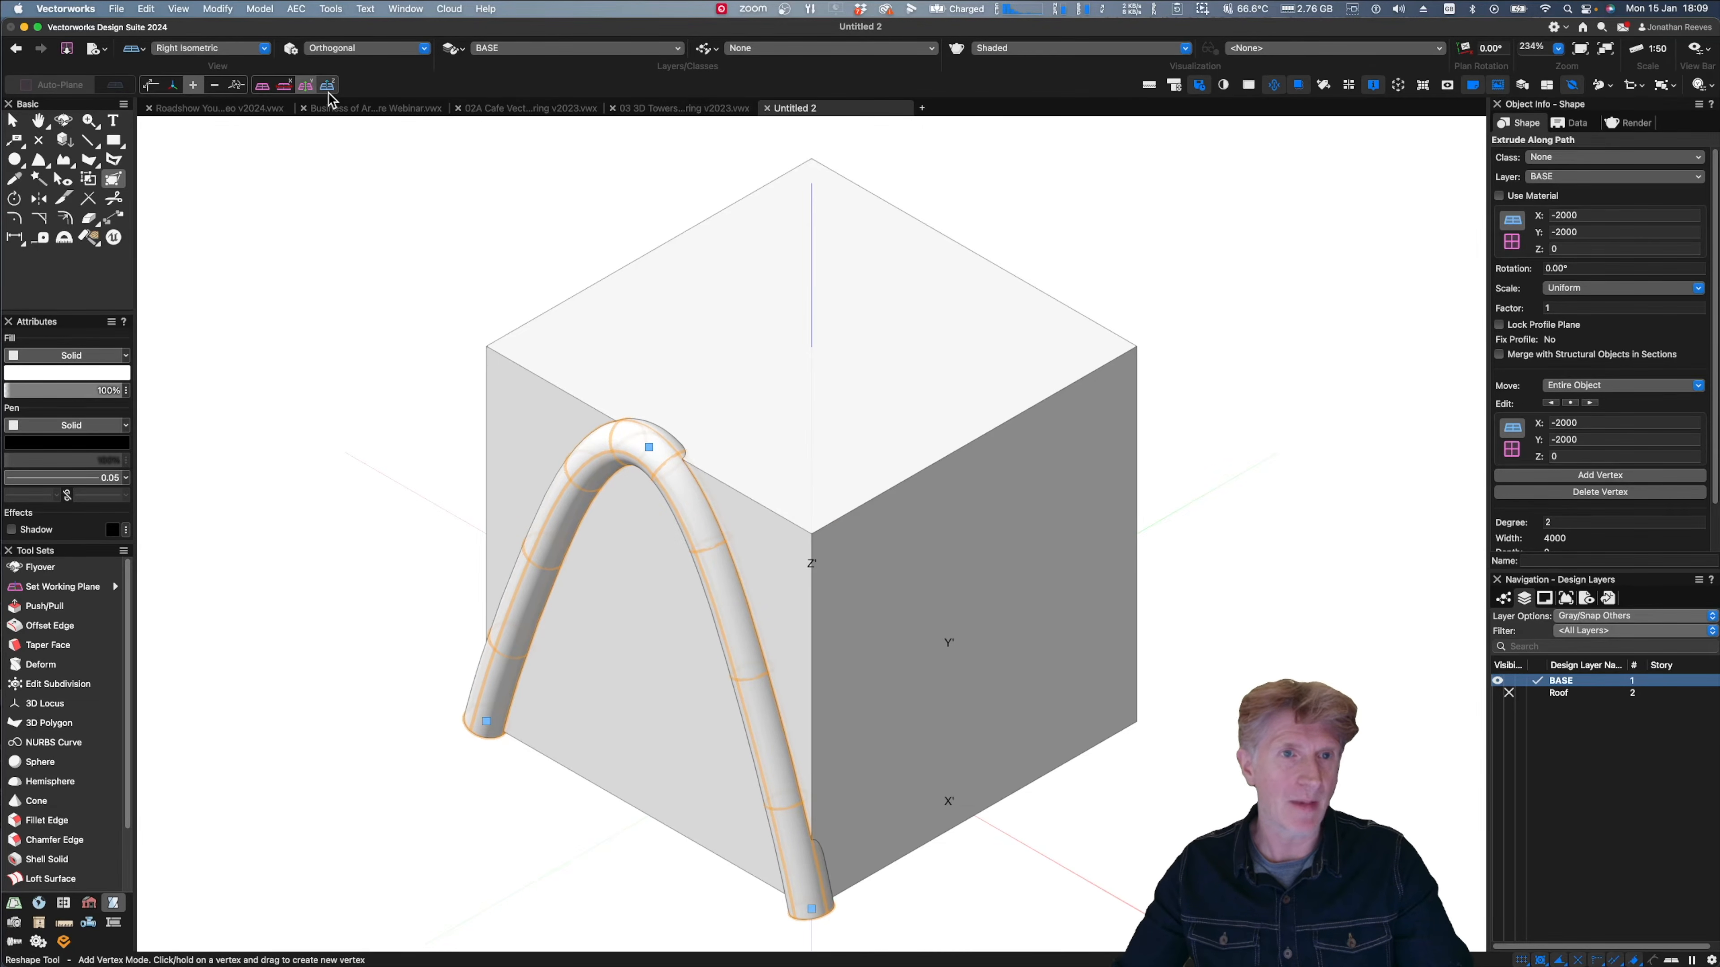
left_click_drag(649, 448, 695, 542)
key("super+z")
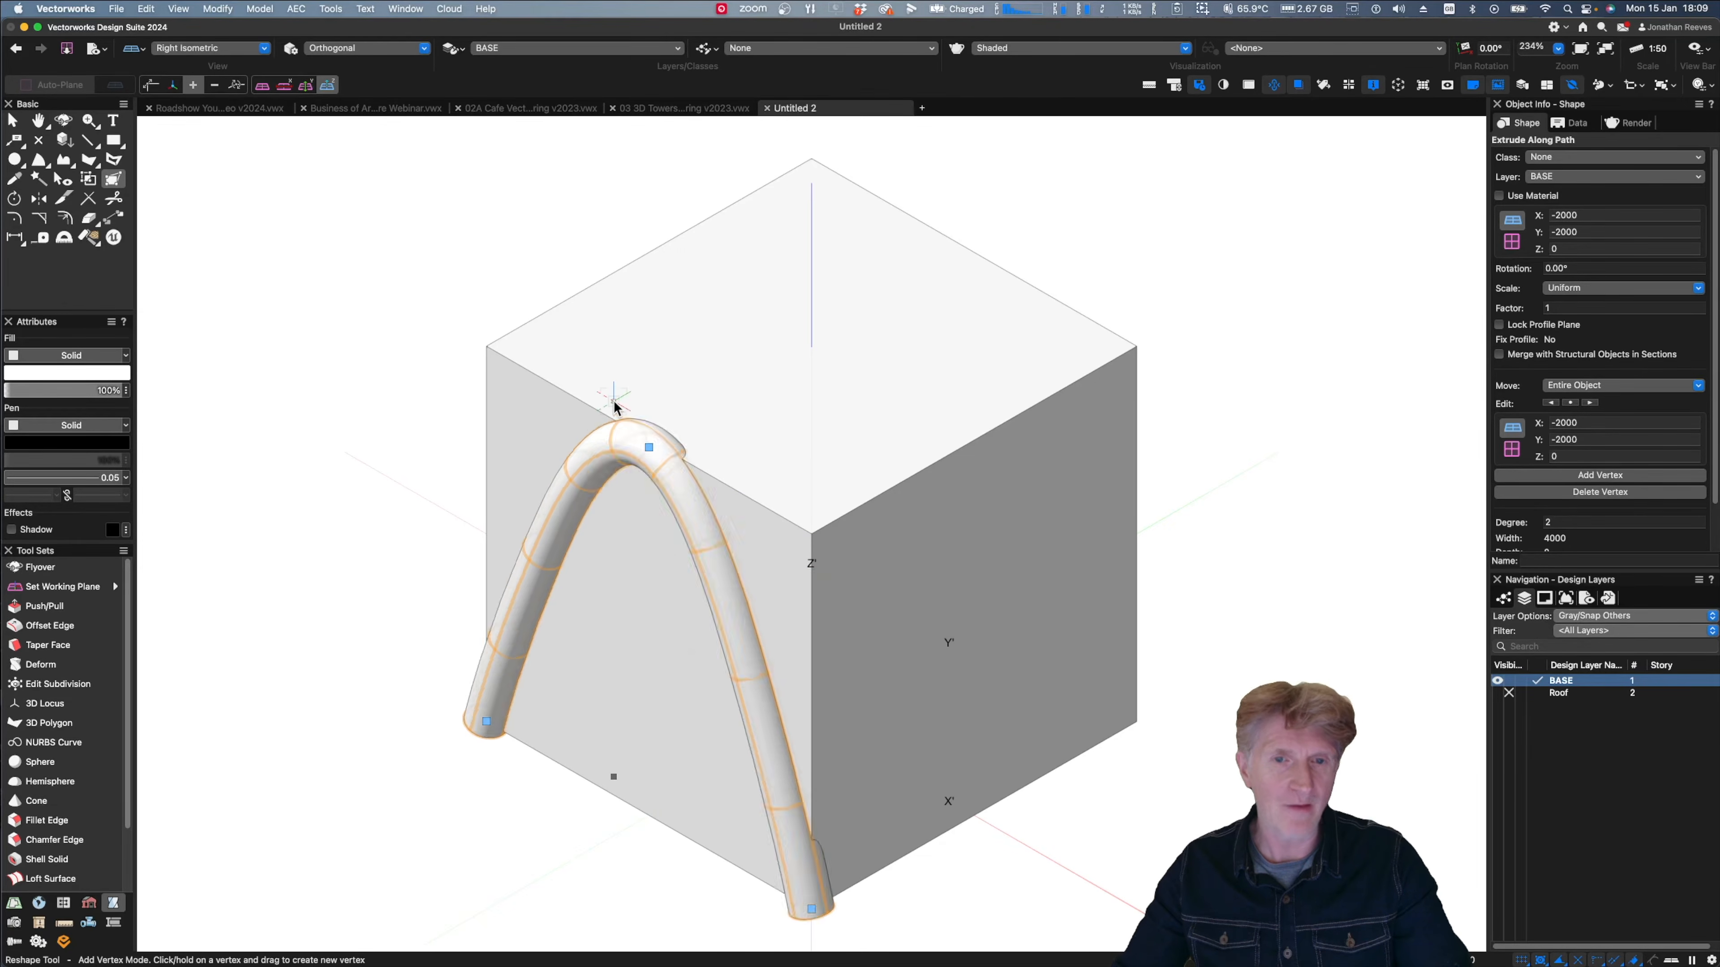
key("x")
left_click(393, 260)
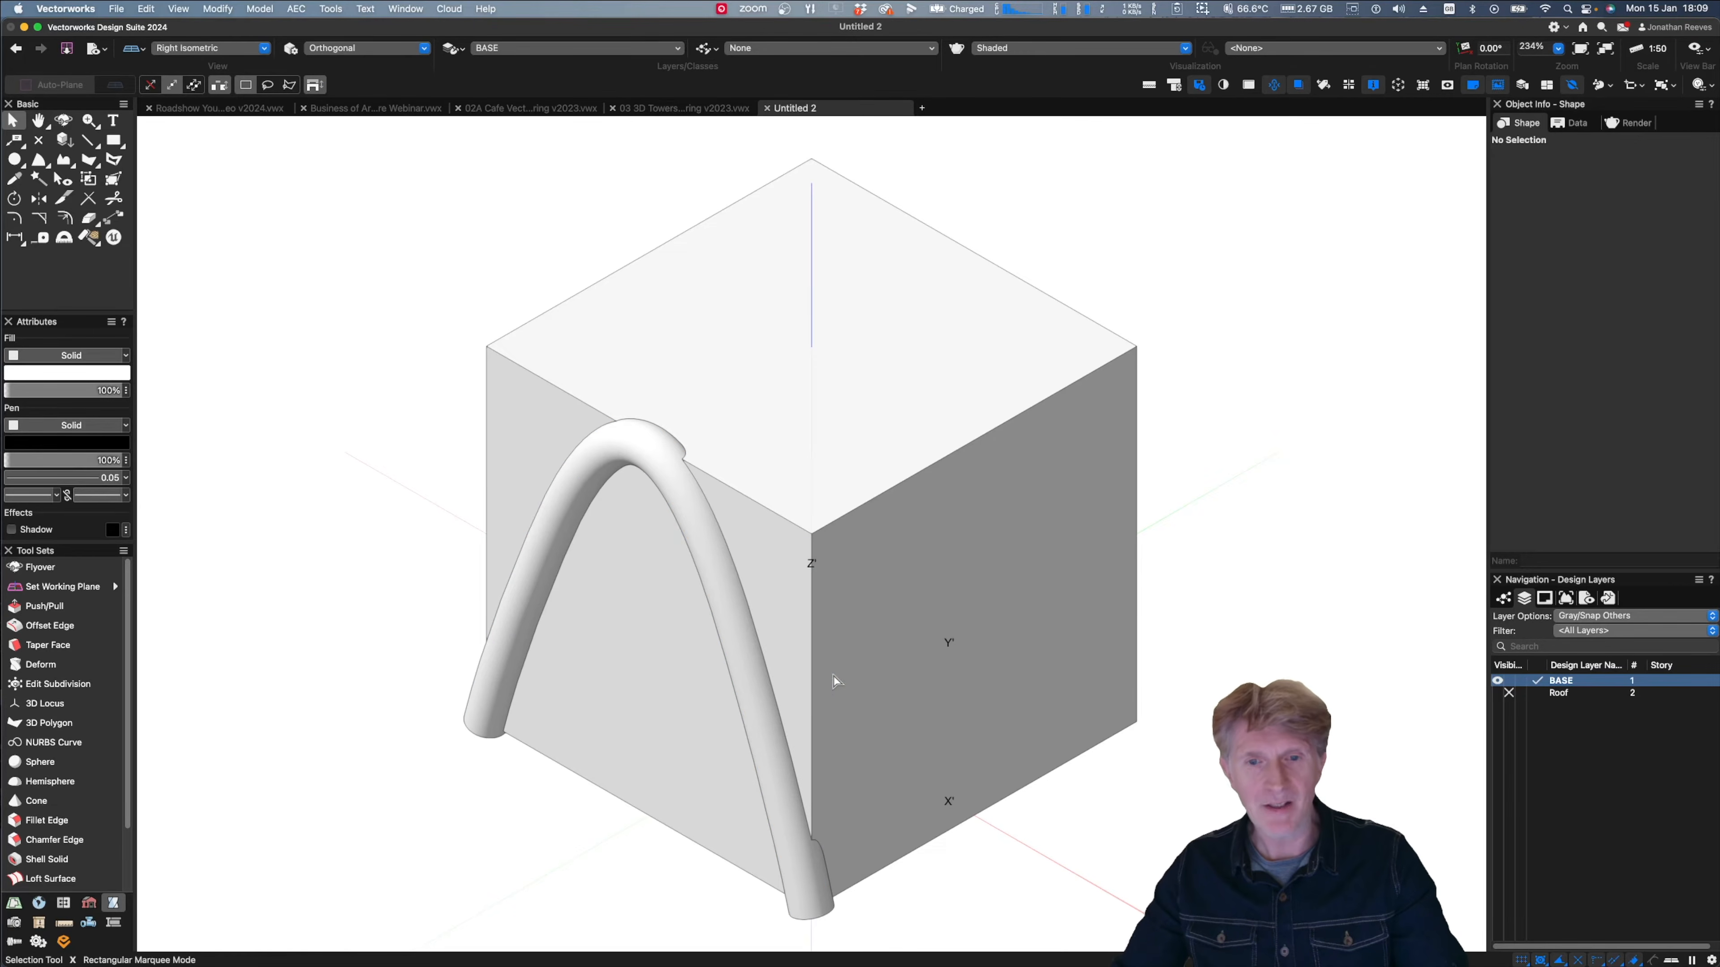
- Make the Roof layer visible and delete the base block
left_click(1498, 693)
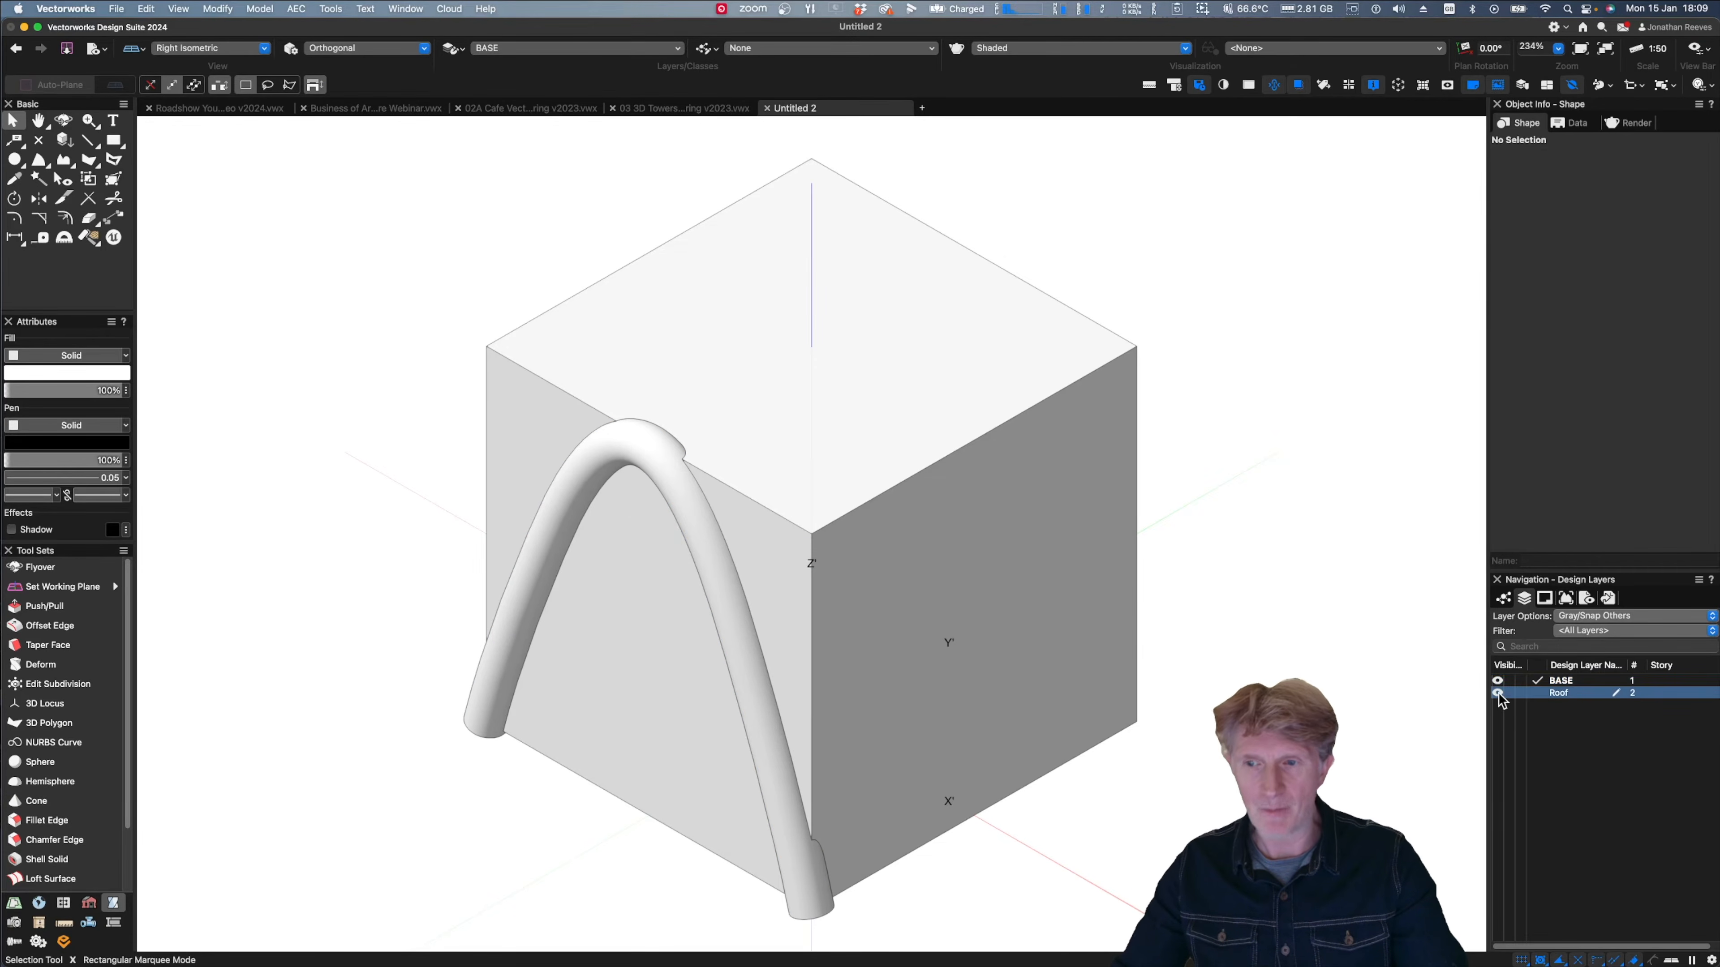
left_click(1129, 532)
key("Delete")
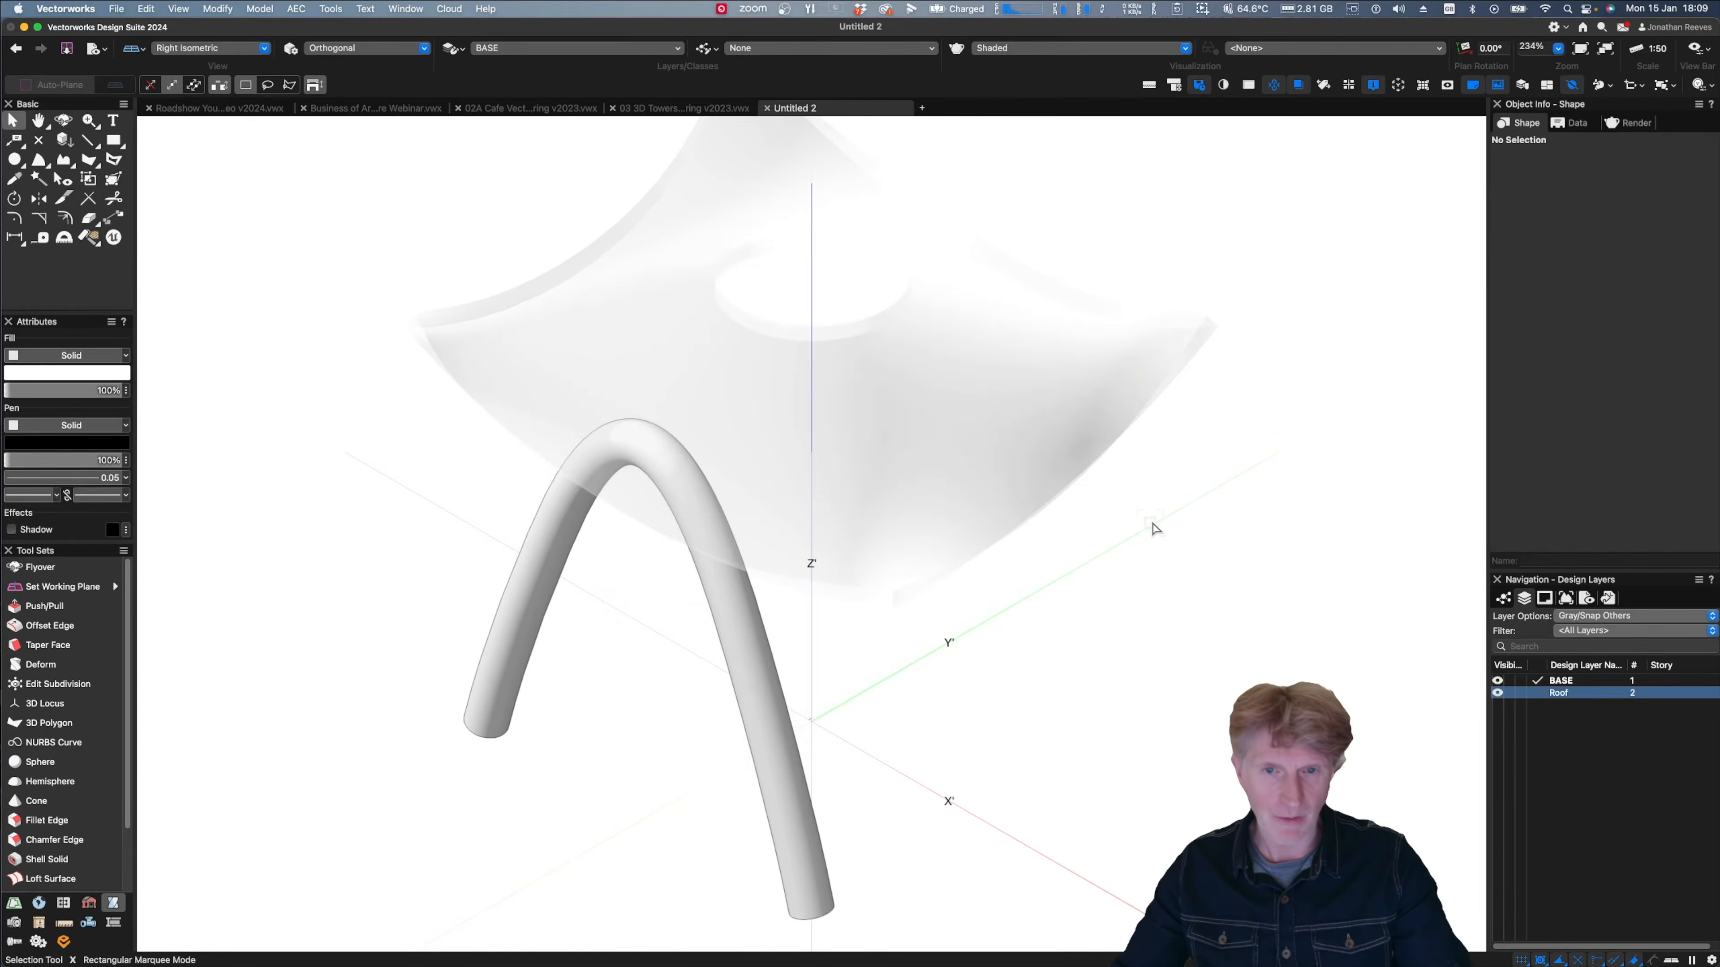
- Set the layer options to Show/Snap/Modify Others
left_click(1608, 617)
left_click(1609, 667)
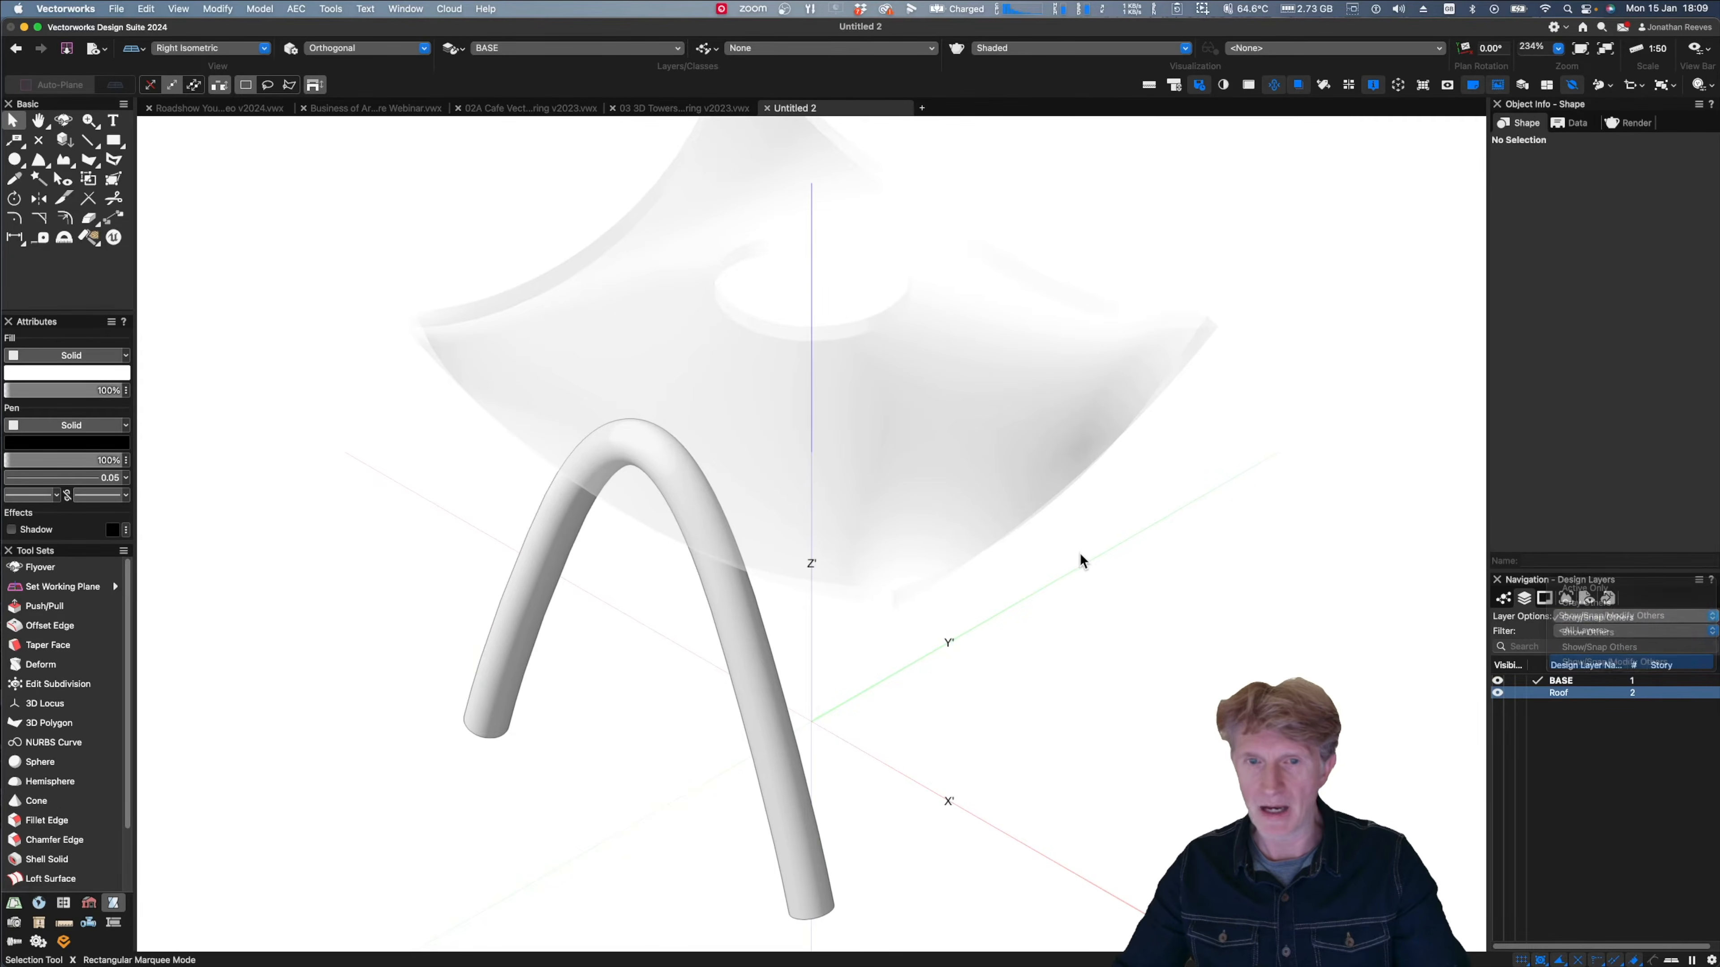
key("shift+c")
left_click_drag(680, 653, 703, 578)
key("x")
- Mirror a duplicate of the arched tube in Top/Plan view across the horizontal axis through the page center
key("super+5")
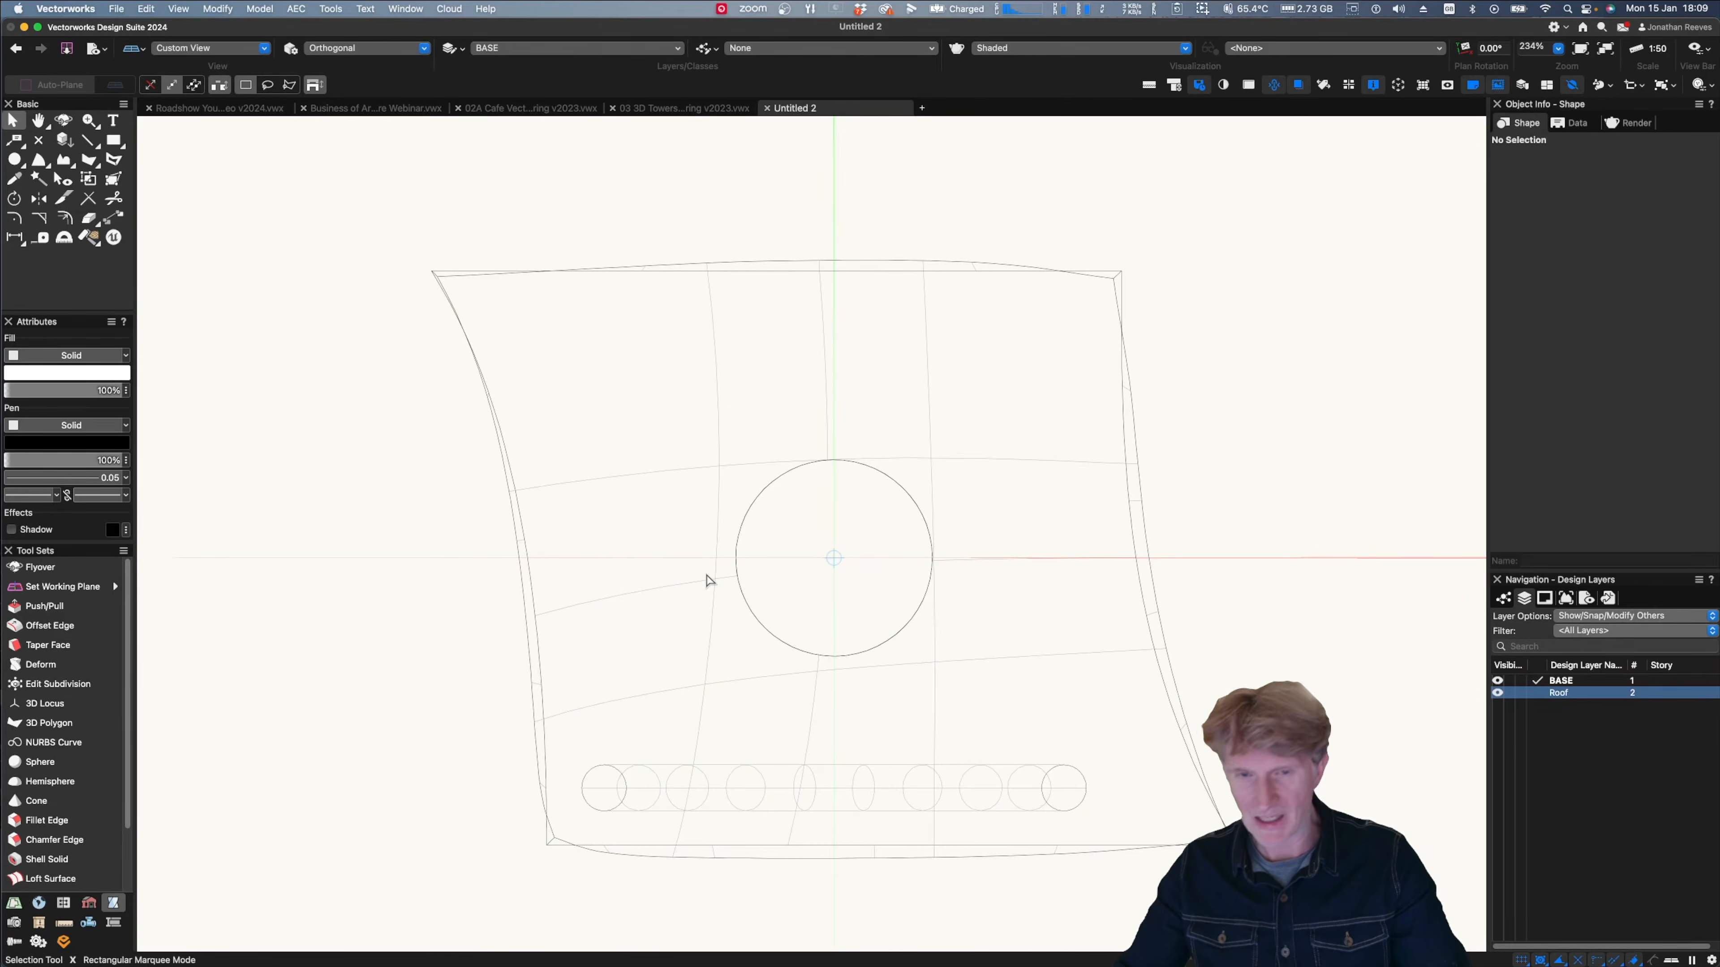
left_click(755, 771)
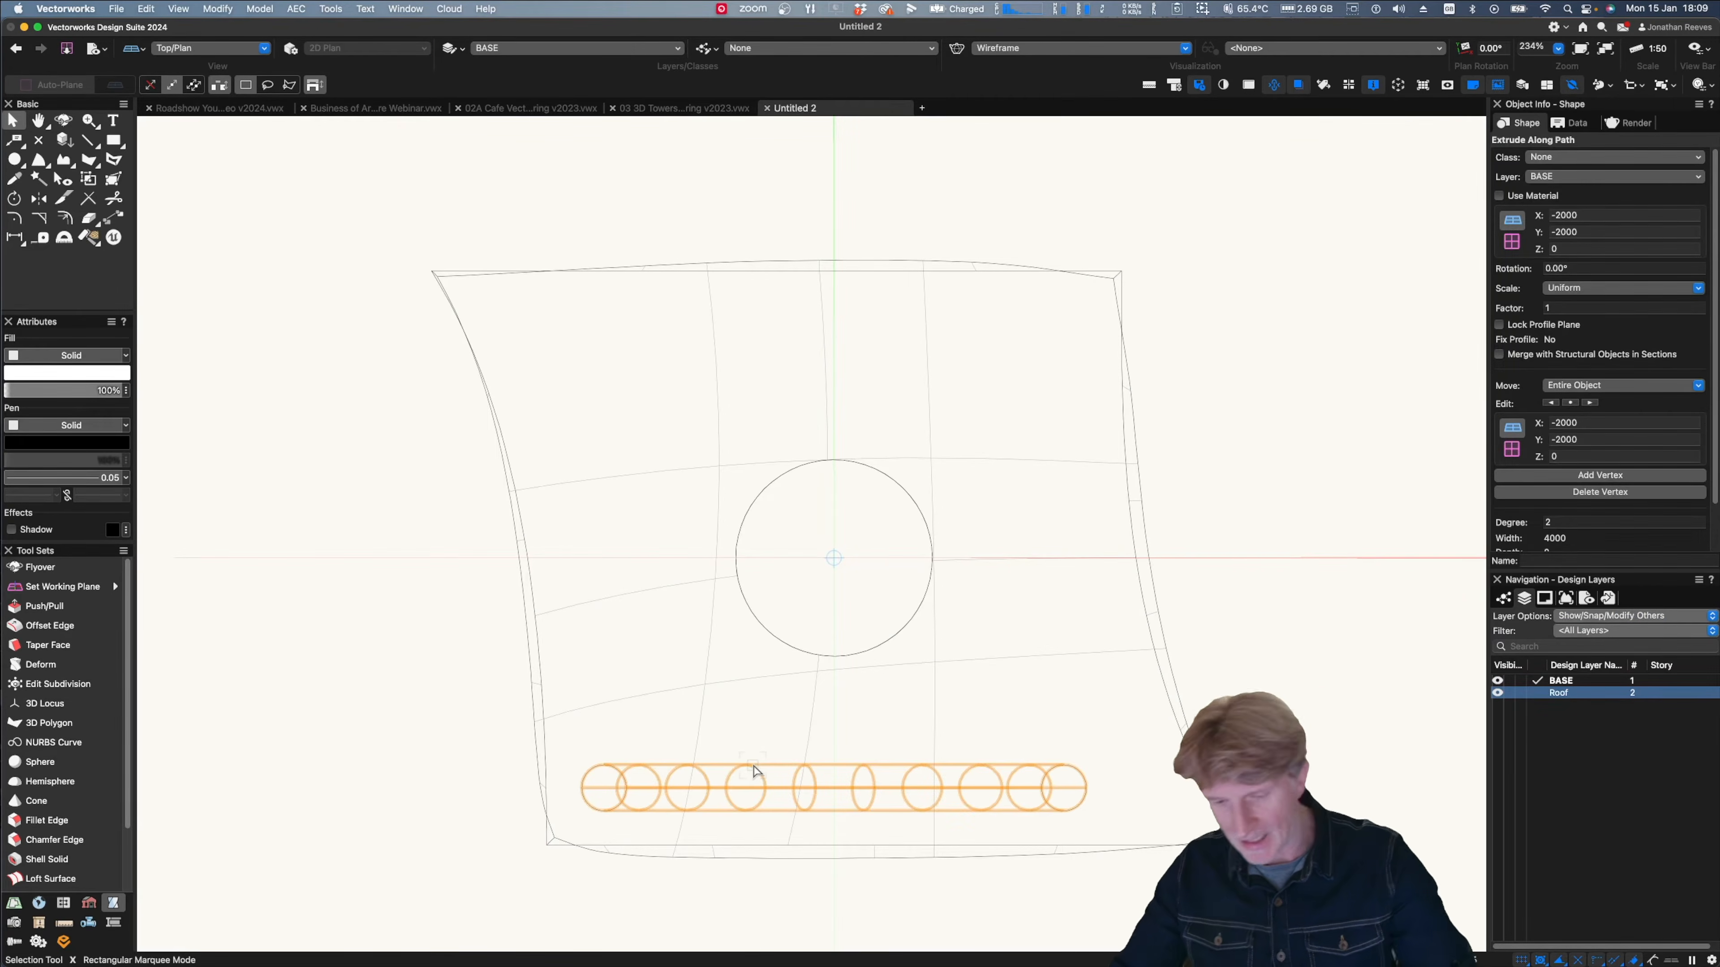
key("comma")
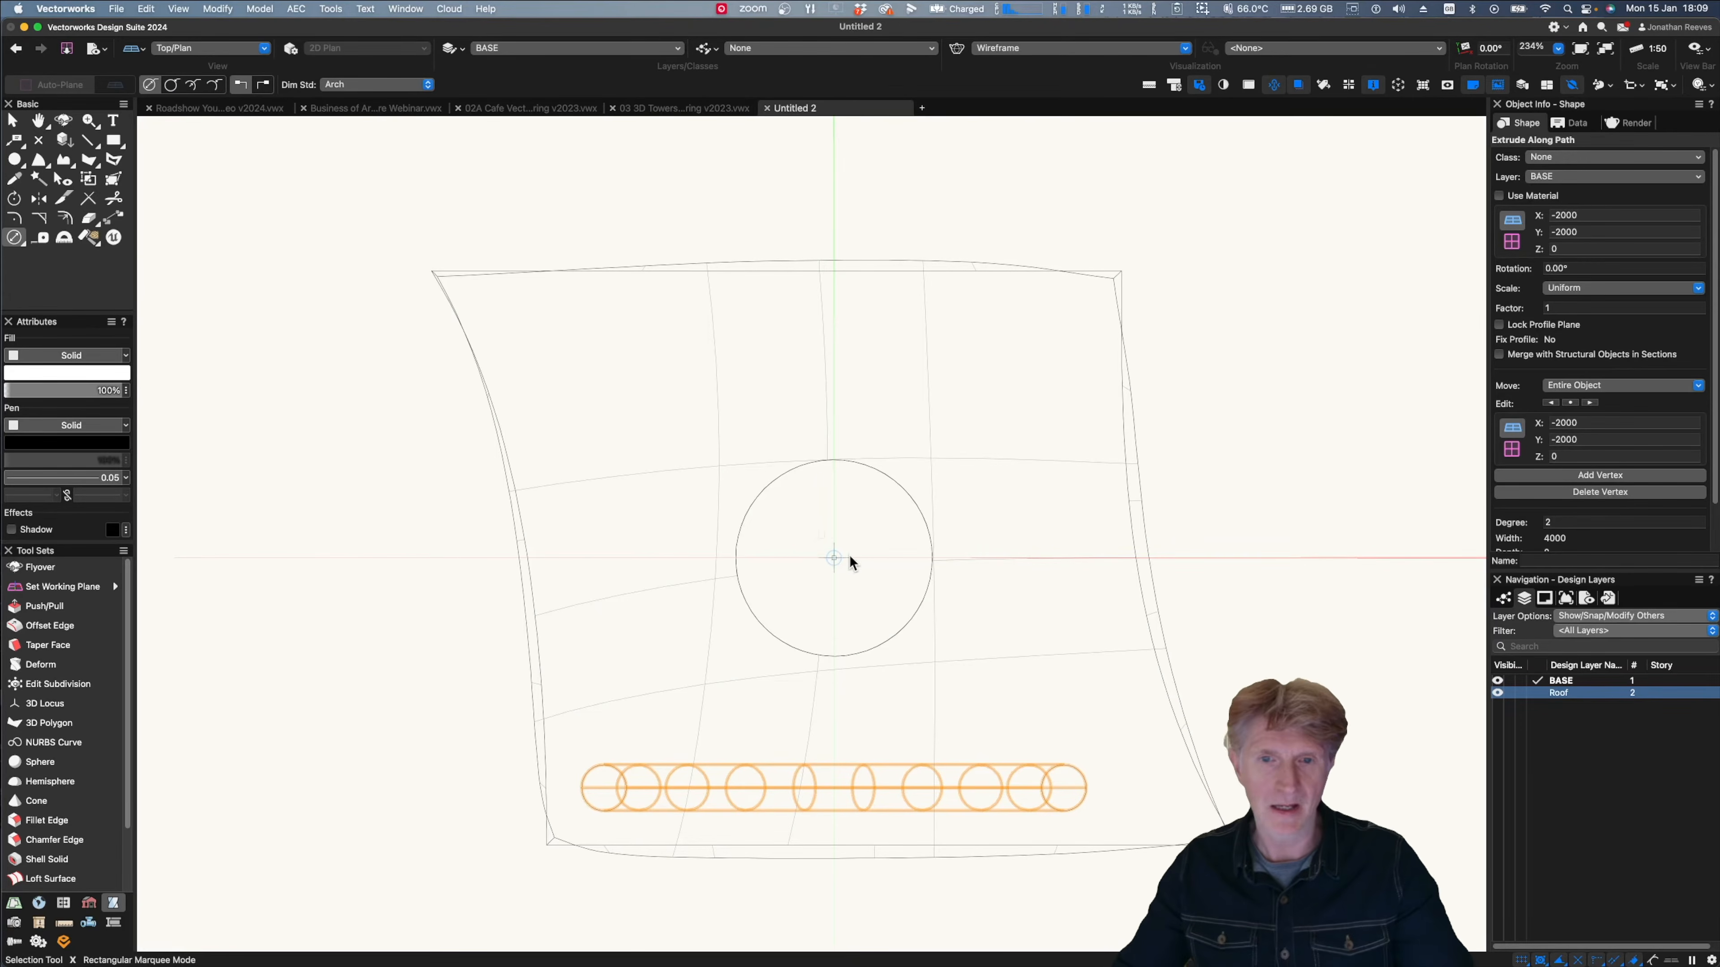
key("m")
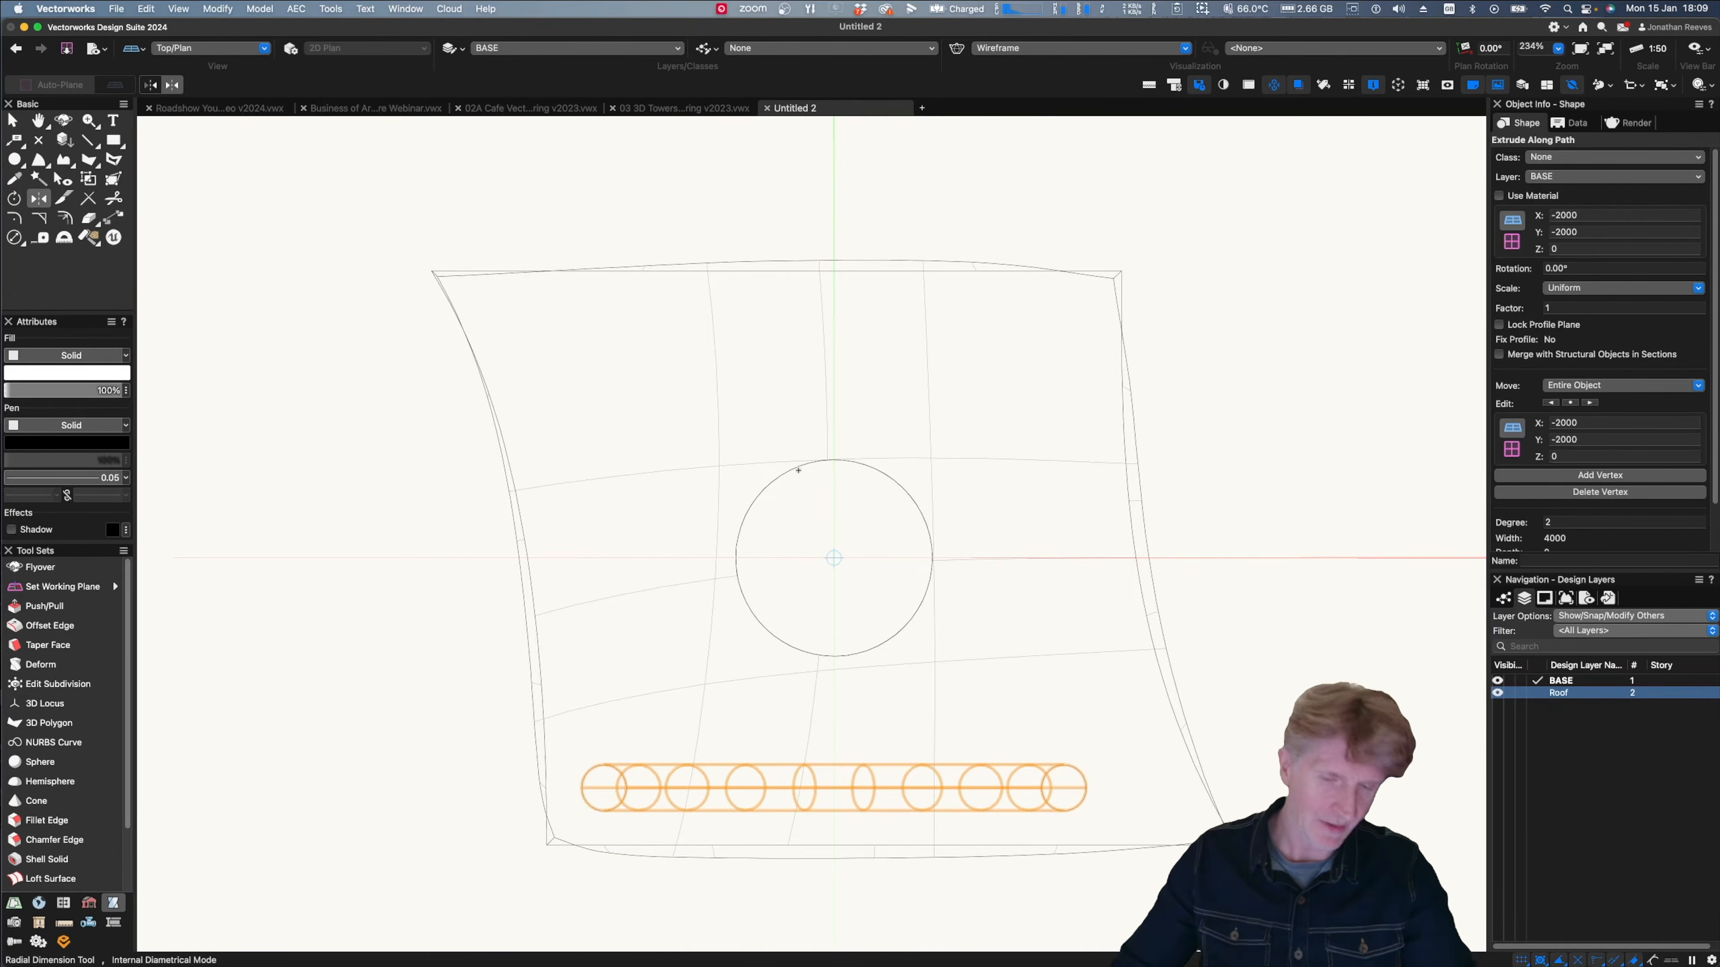
left_click(832, 555)
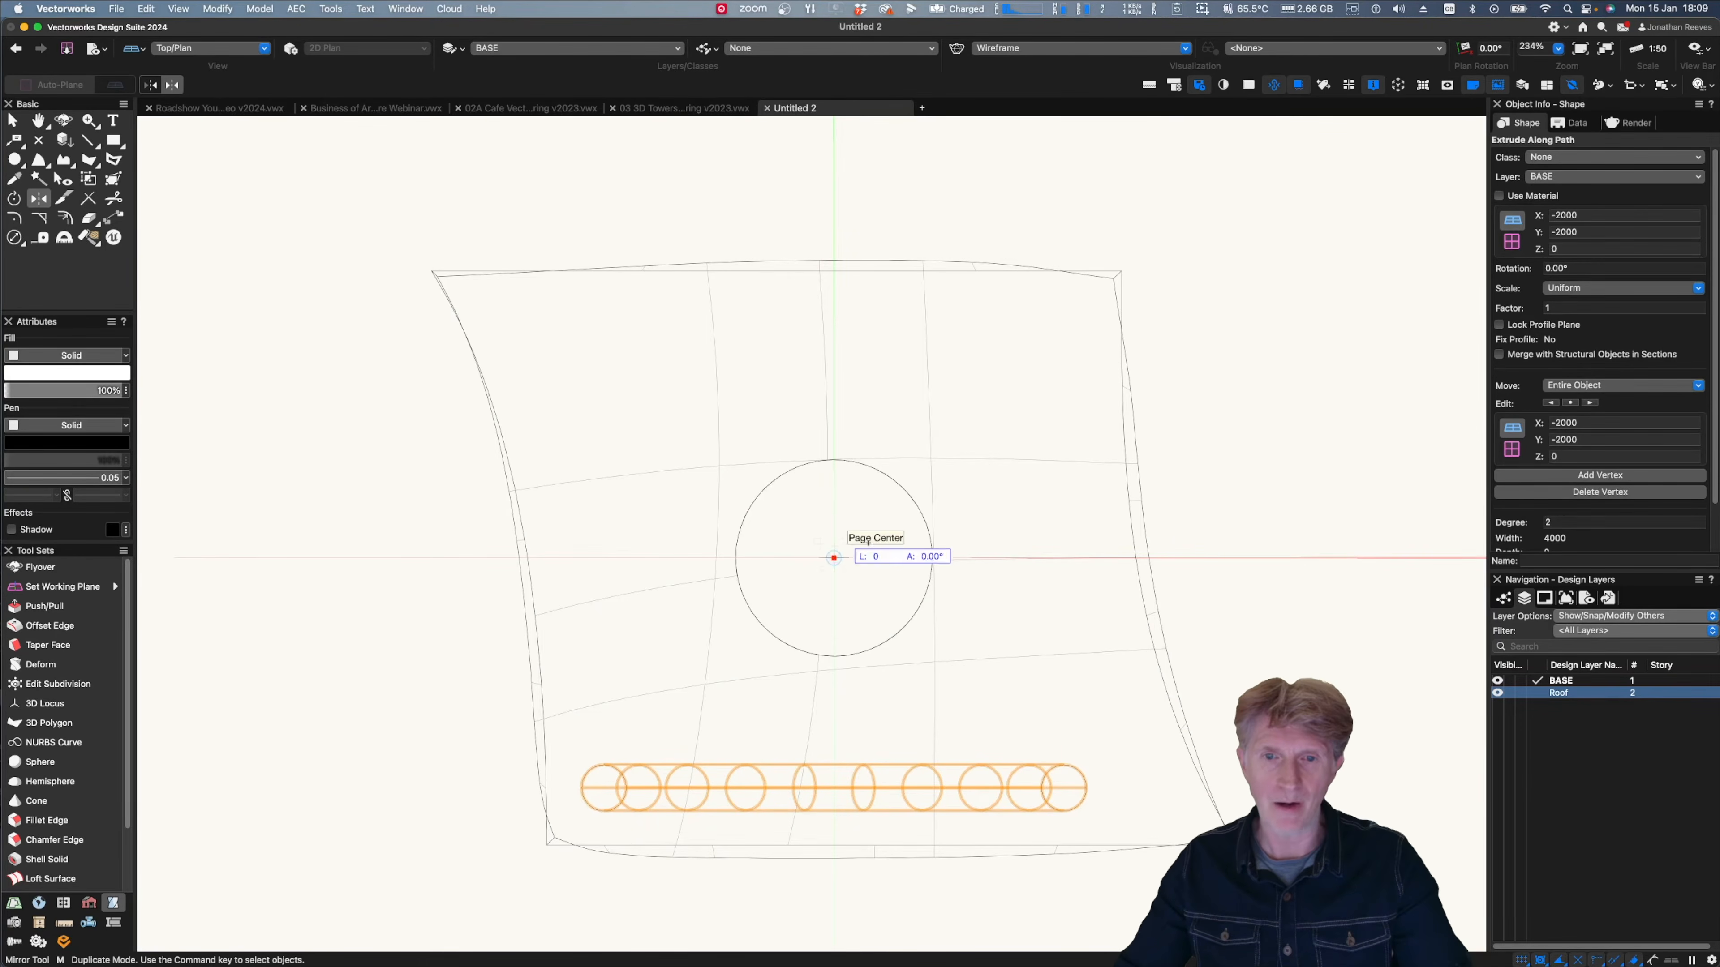
left_click(932, 549)
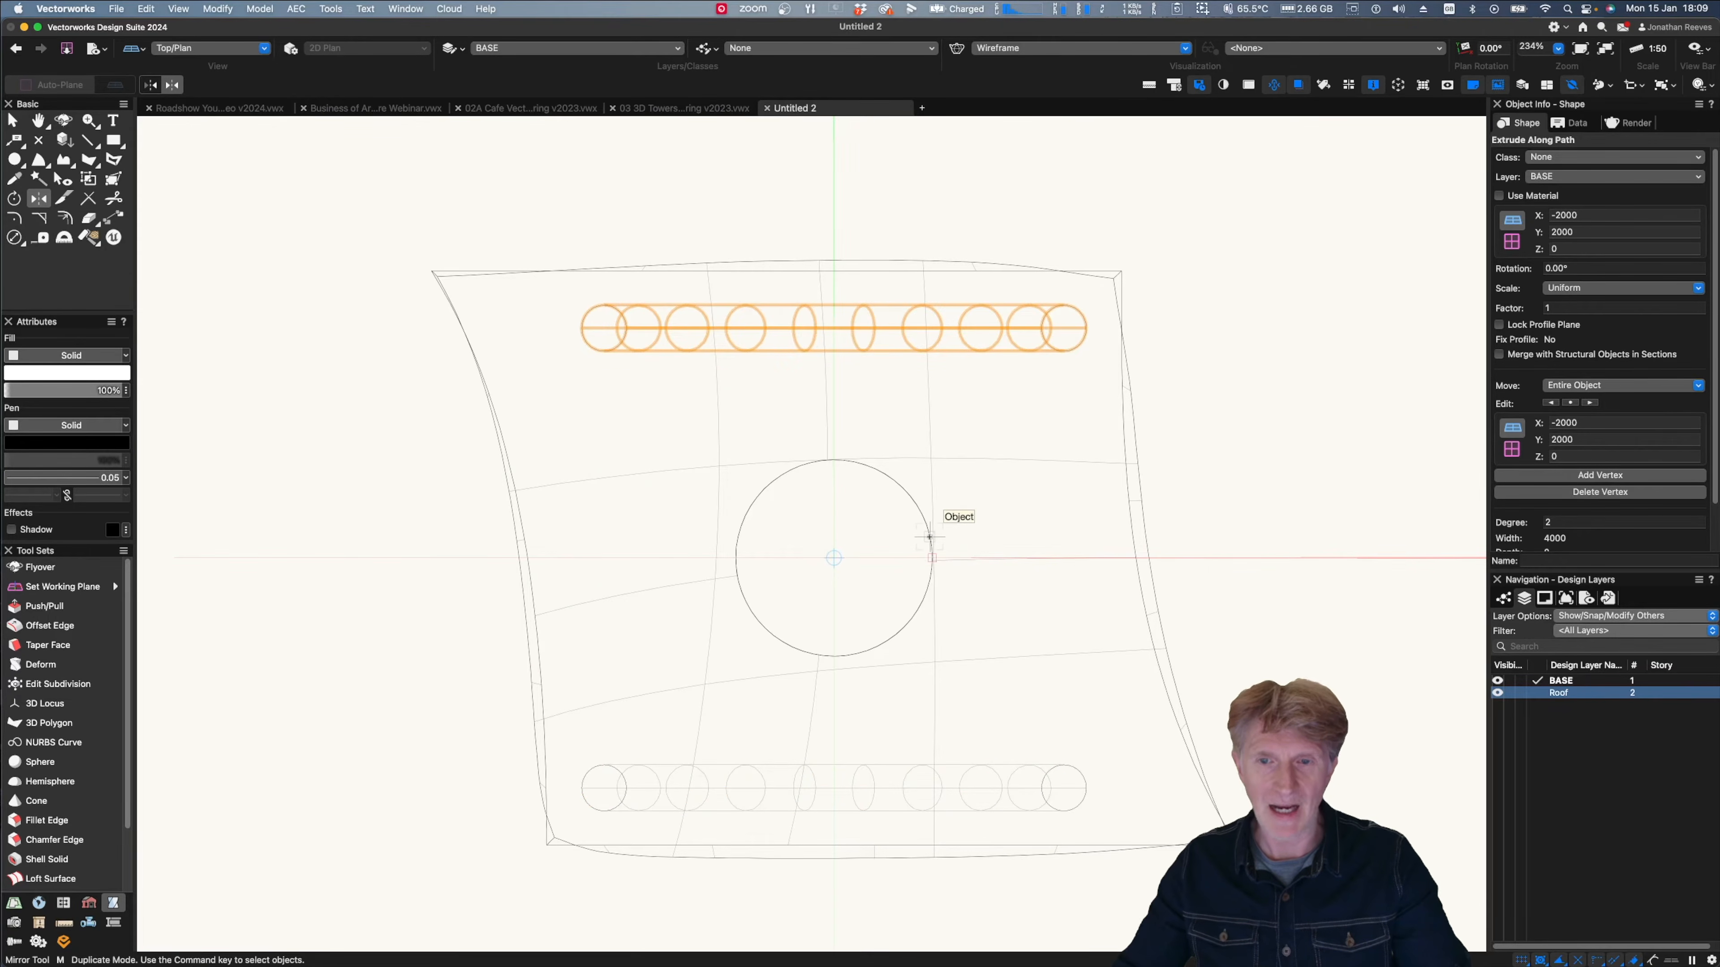
- Lower the apex vertex of the mirrored arch below the roof surface with the Reshape tool's 3D dragger in Transform mode
key("3")
key("shift+c")
mouse_move(1047, 579)
left_mouse_down()
mouse_move(874, 466)
mouse_move(744, 411)
mouse_move(731, 434)
mouse_move(890, 453)
mouse_move(787, 494)
mouse_move(888, 341)
left_mouse_up()
key("x")
double_click(929, 341)
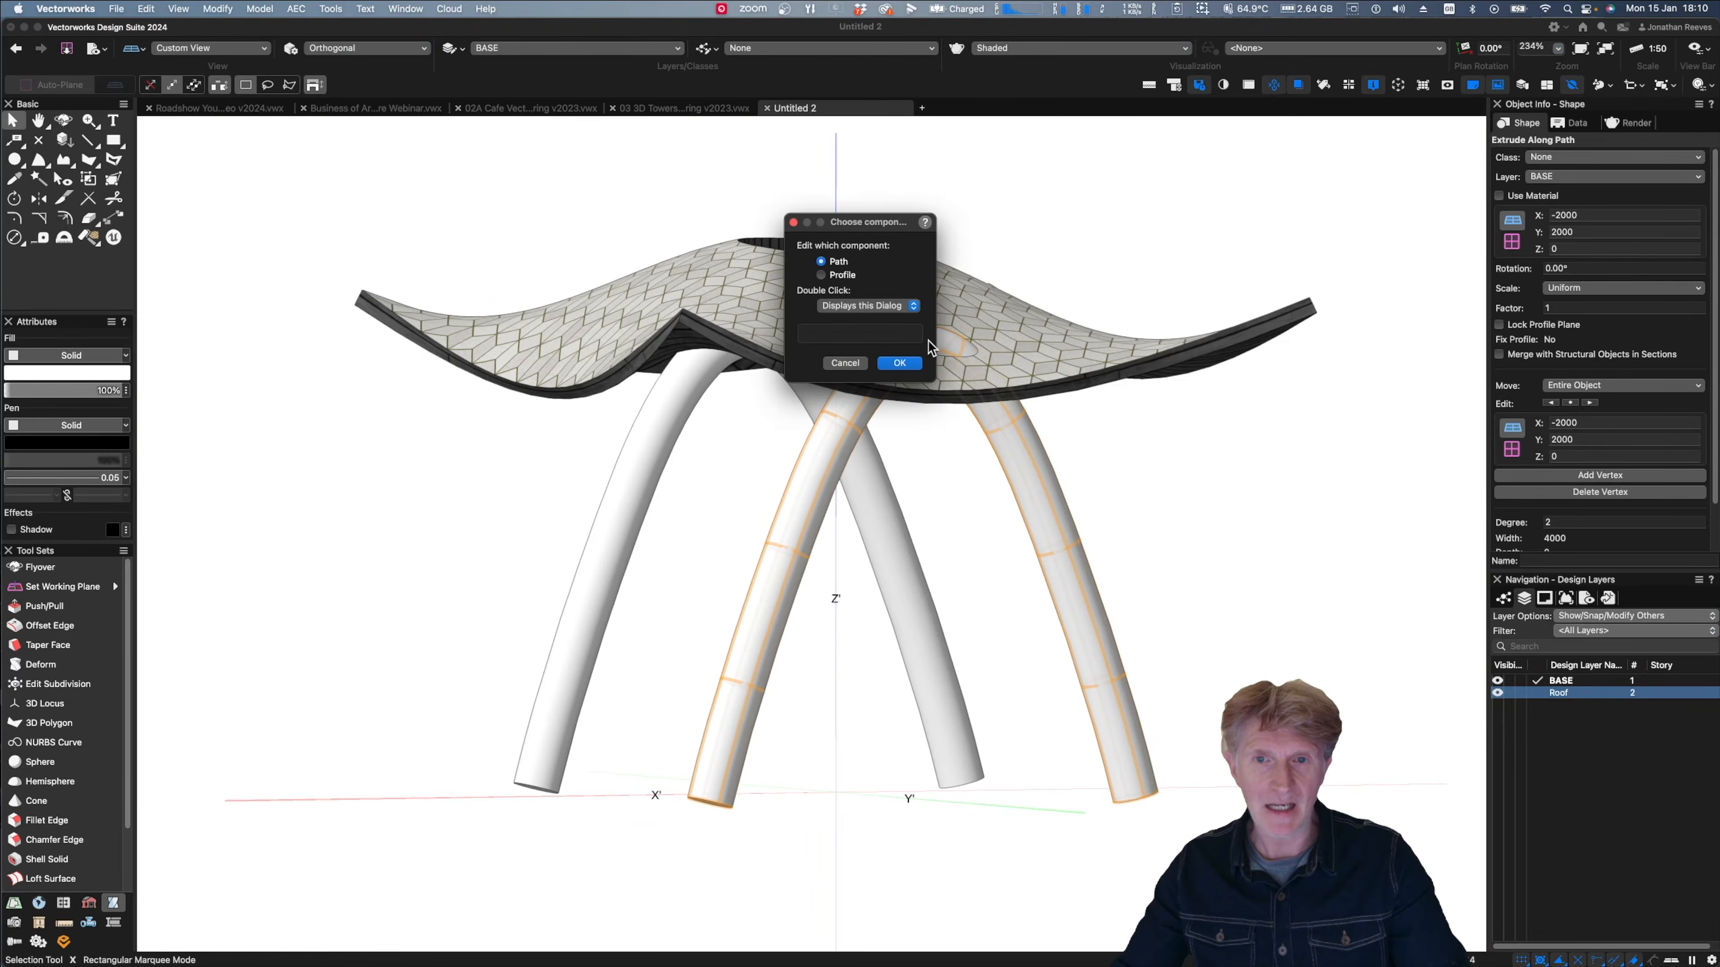
left_click(824, 362)
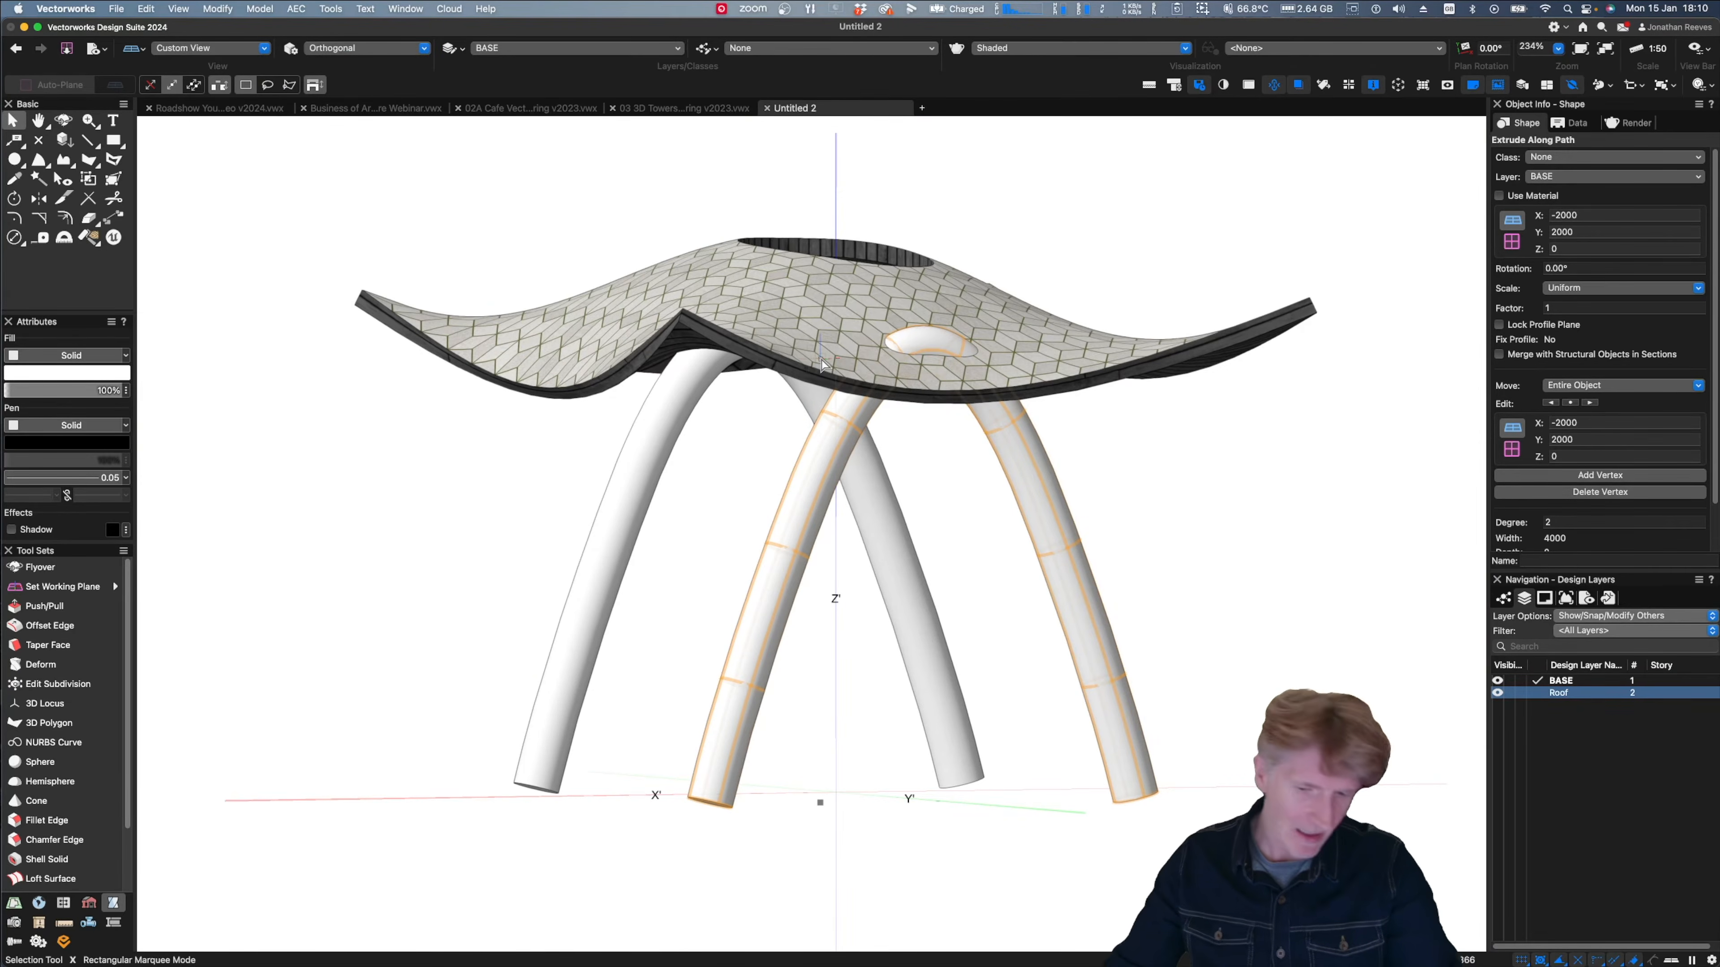
key("shift+r")
left_click(923, 350)
key("Escape")
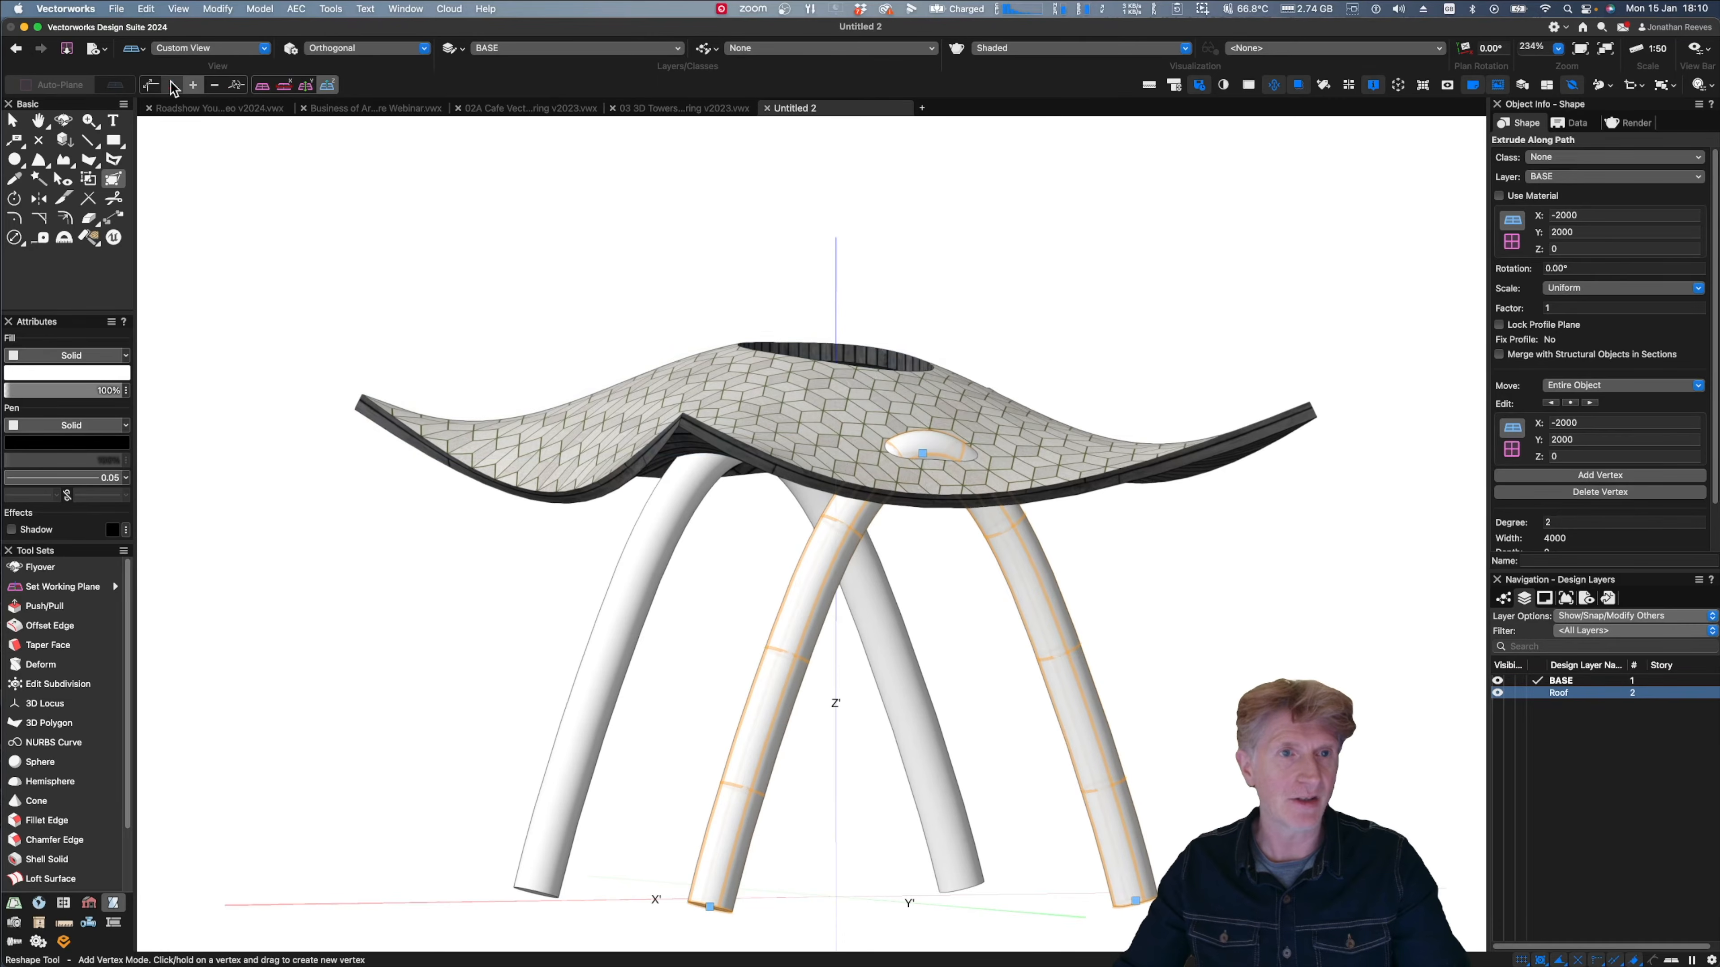
left_click(173, 84)
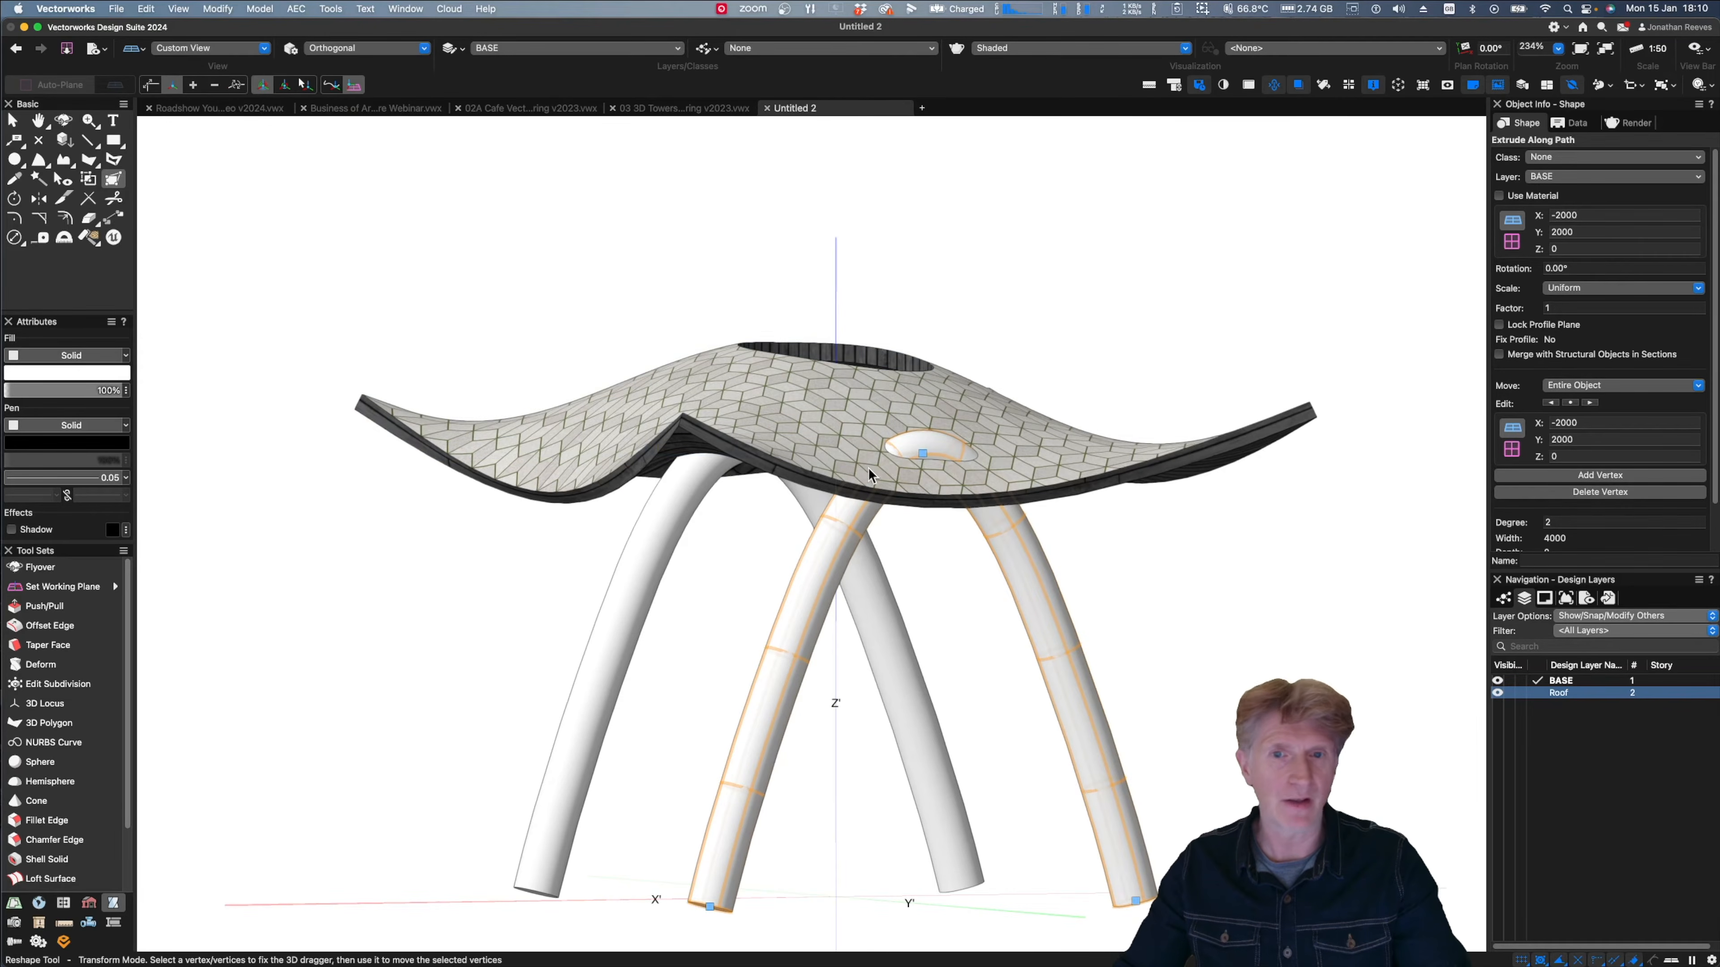
left_click(923, 454)
left_click_drag(919, 369, 914, 395)
- Examine the roof and both supporting arches from several angles, including the Right Isometric view
key("shift+c")
left_click_drag(678, 474, 872, 588)
middle_click_drag(871, 588, 882, 590, "super")
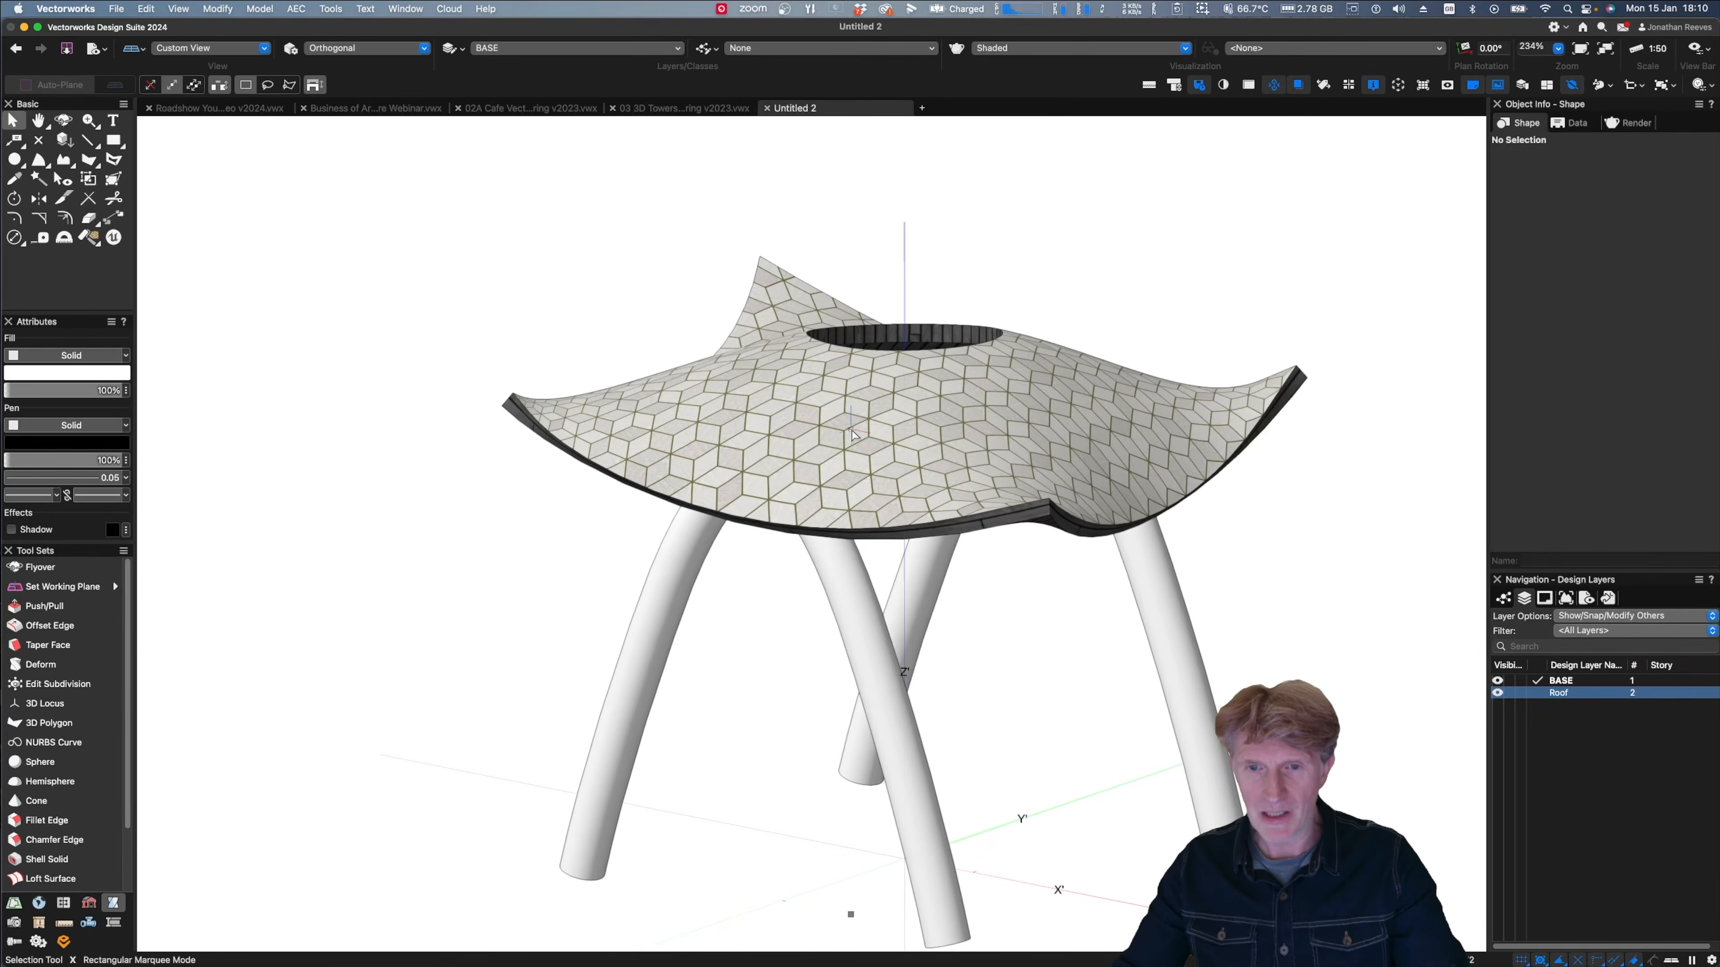
key("super+5")
key("3")
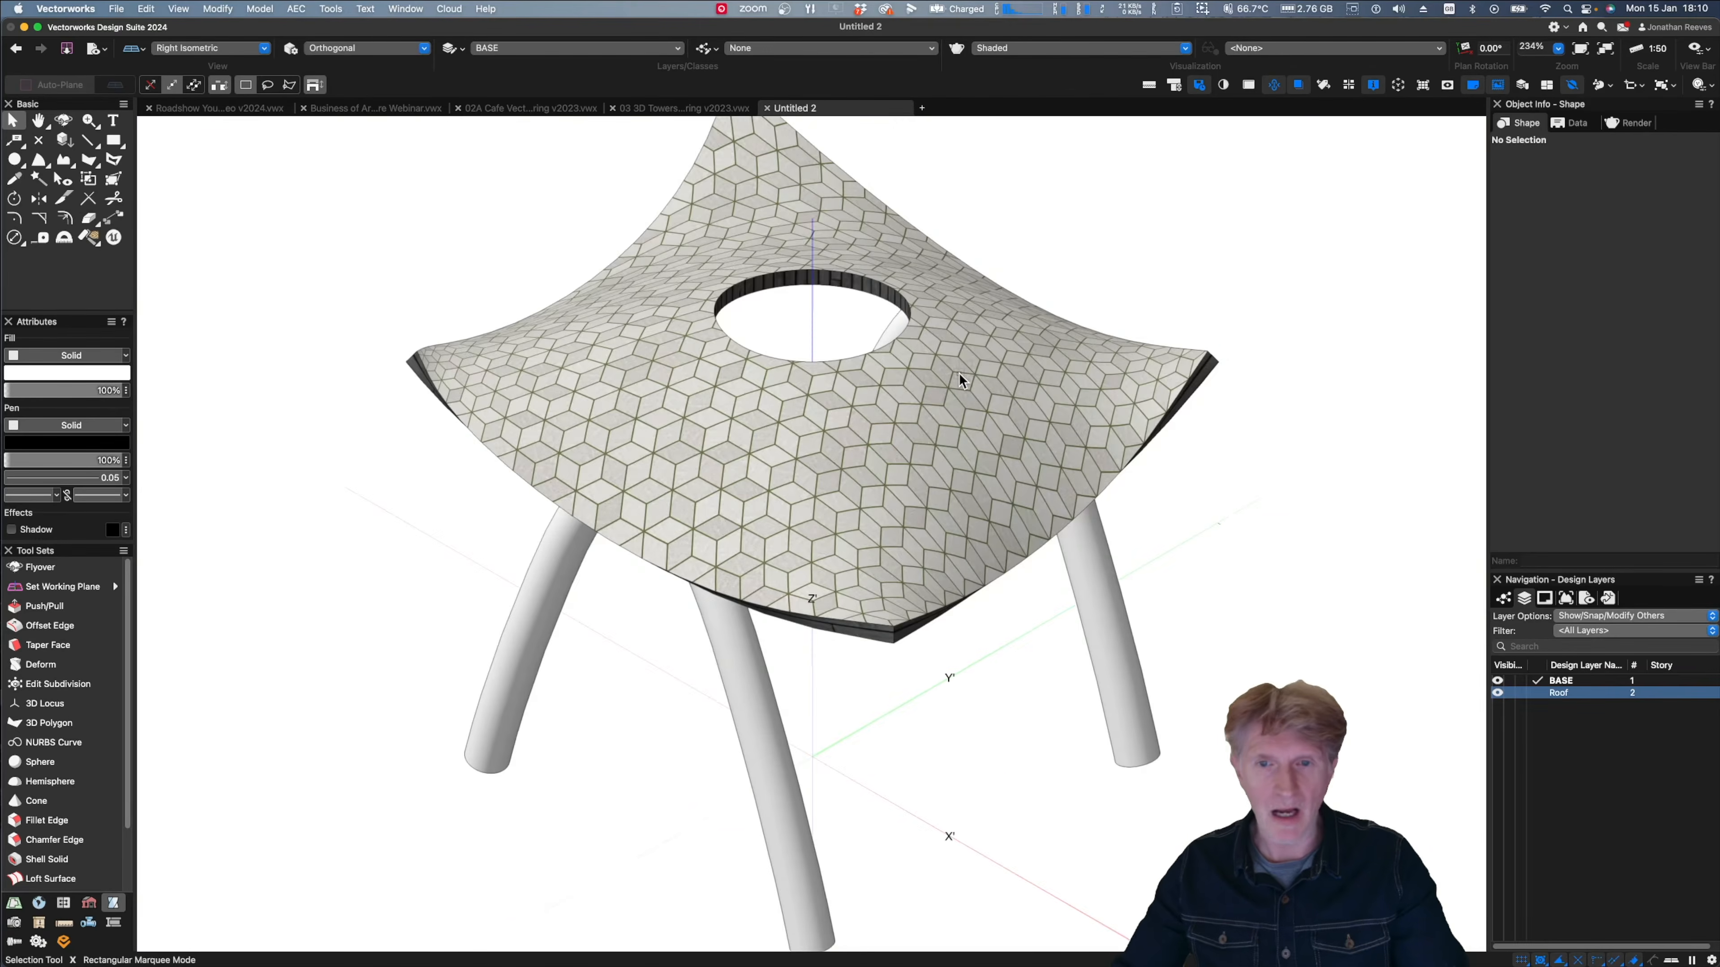
scroll(959, 374, "down", 10)
scroll(951, 397, "up", 10)
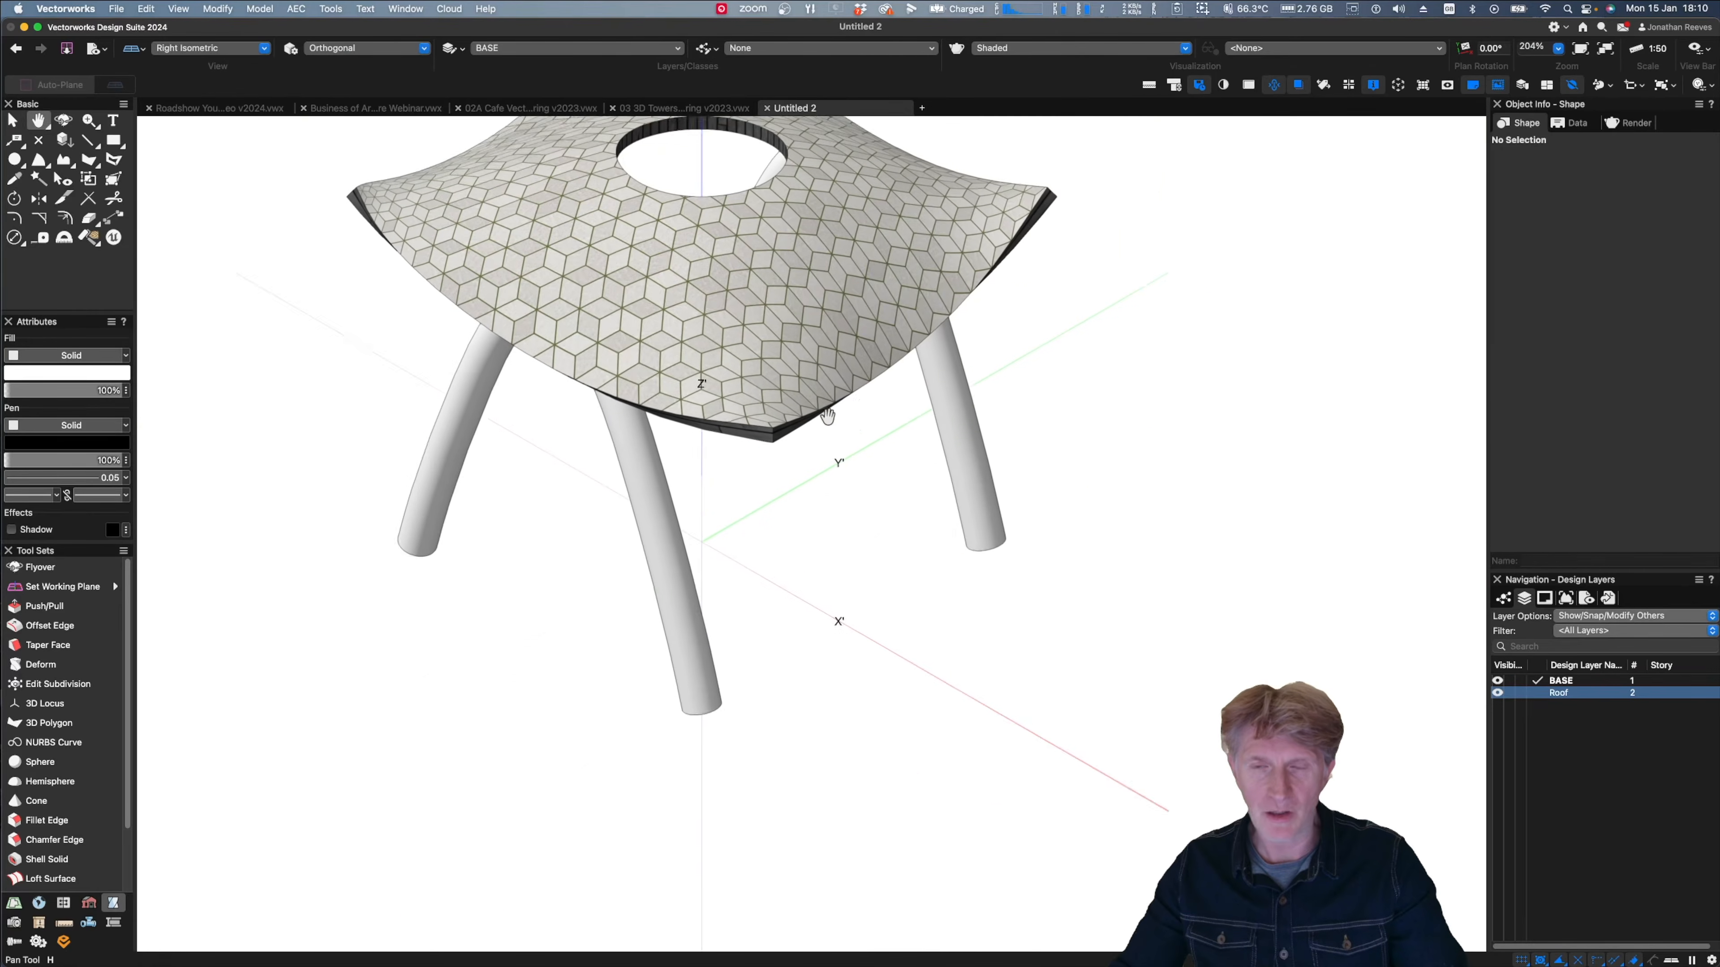
scroll(1129, 560, "down", 2)
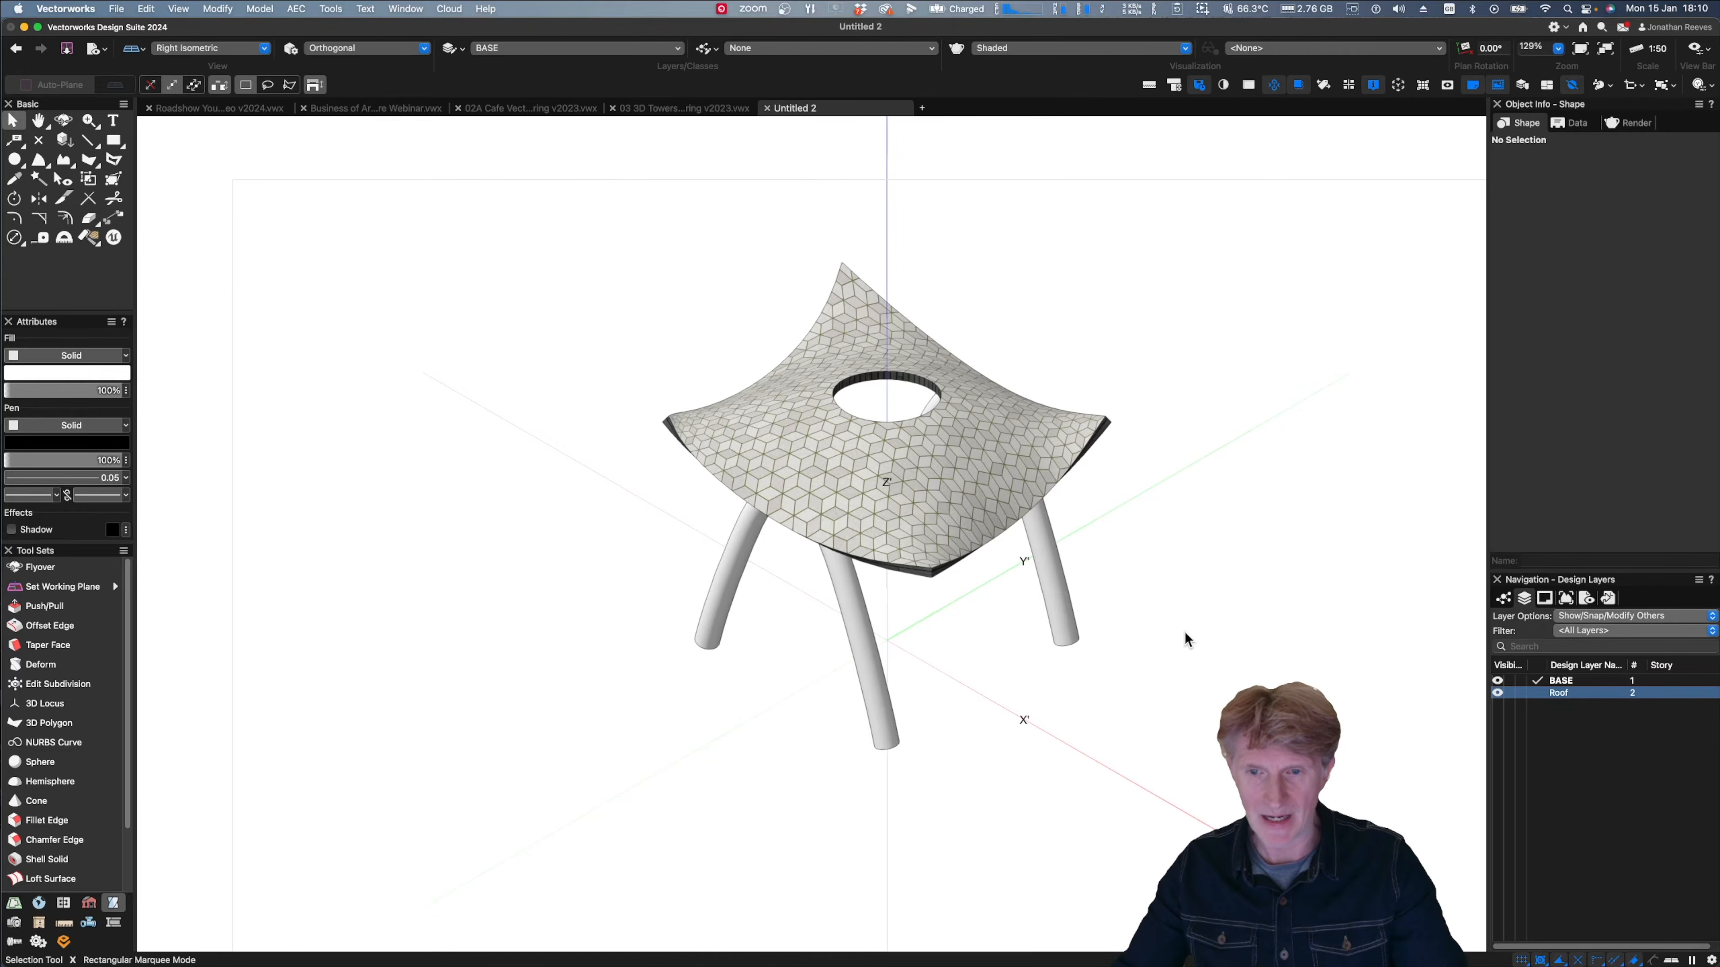
middle_click_drag(1184, 632, 913, 493)
key("x")
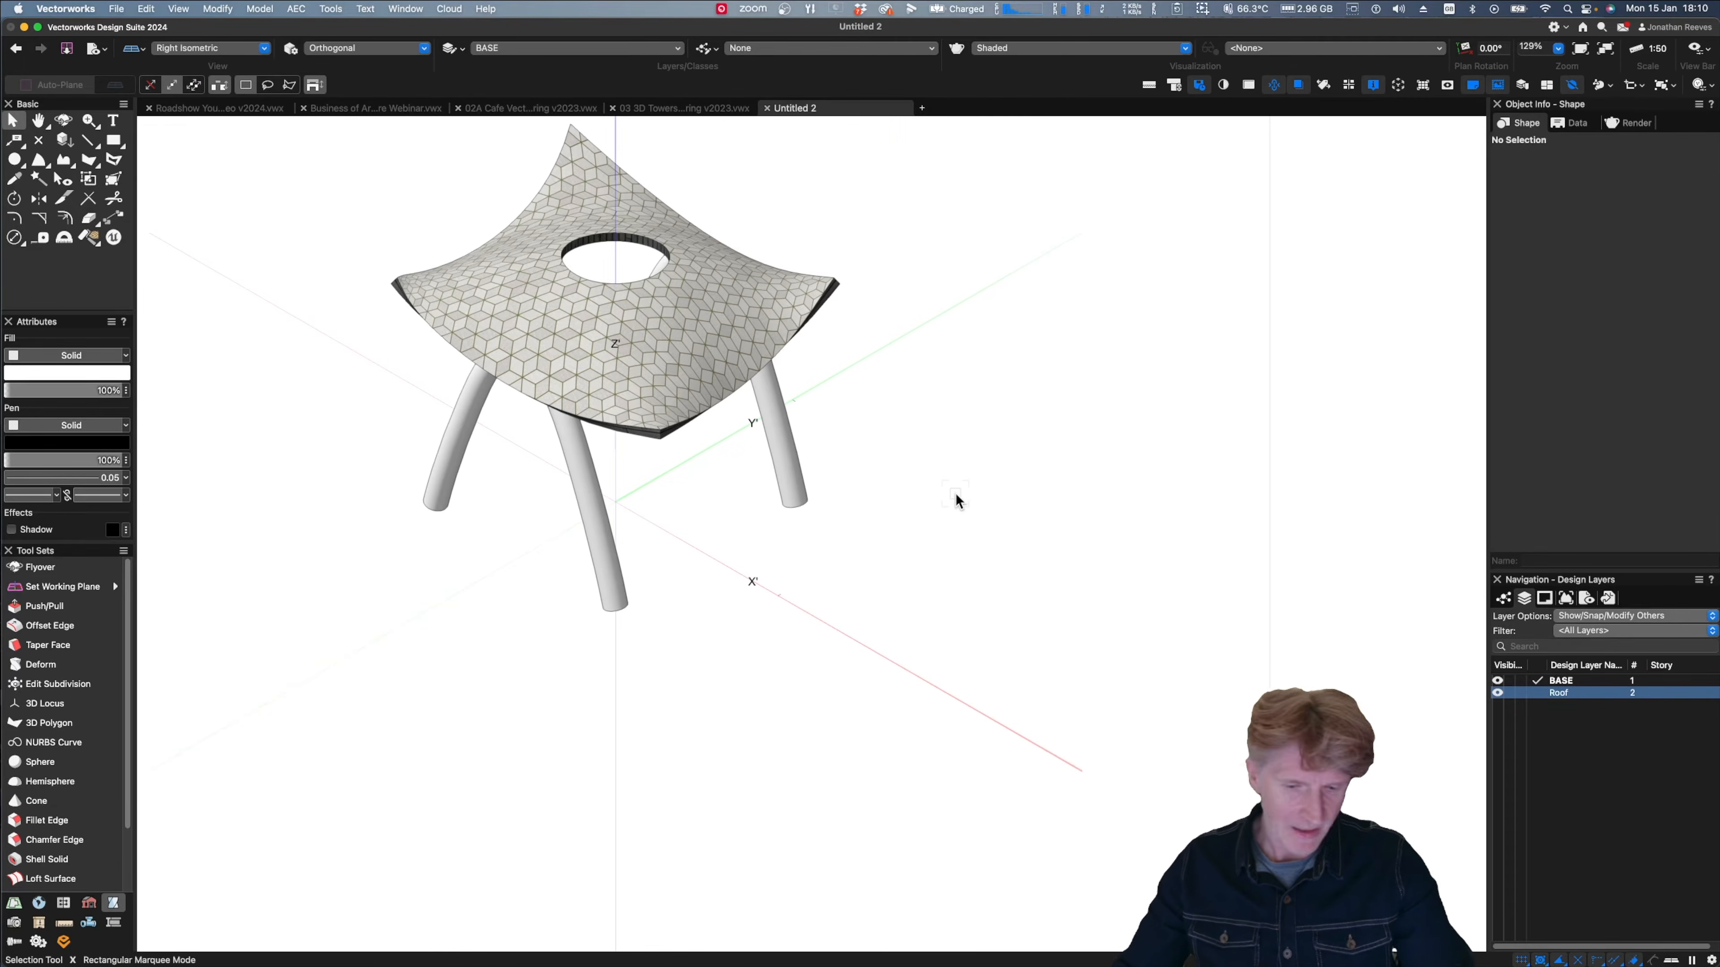
- Draw a circle with a radius of about 2170 mm in Top/Plan view, centered on the page center
key("5")
middle_click_drag(1052, 526, 772, 522)
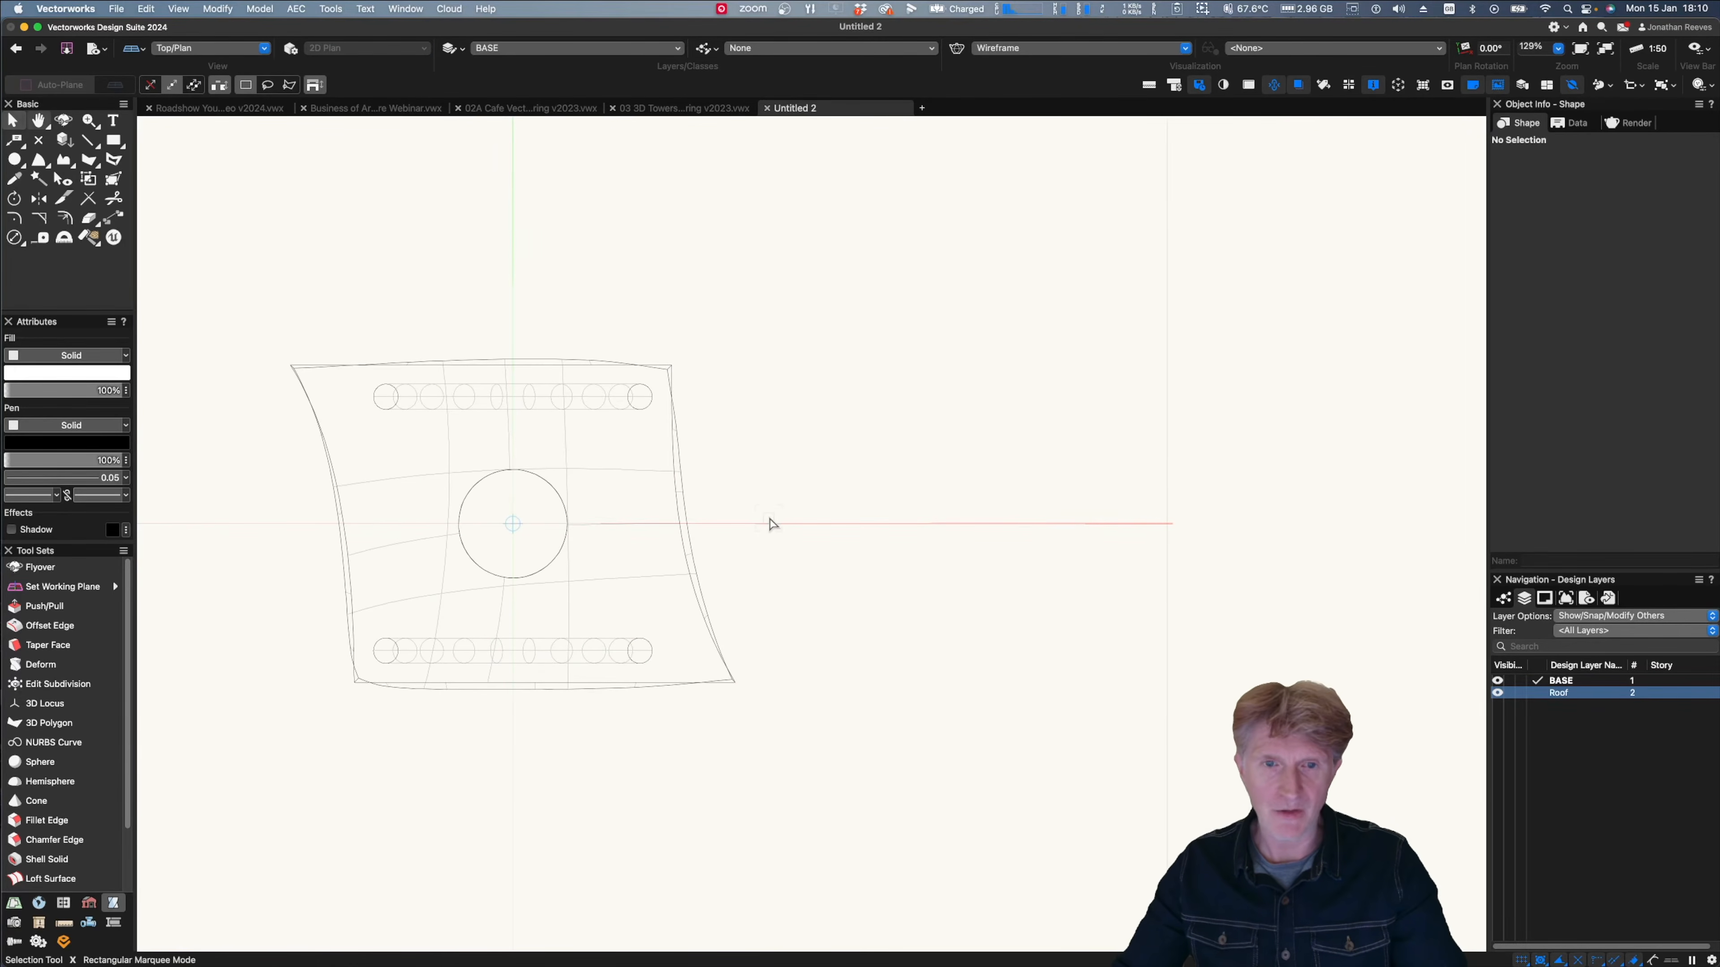
key("6")
left_click(513, 523)
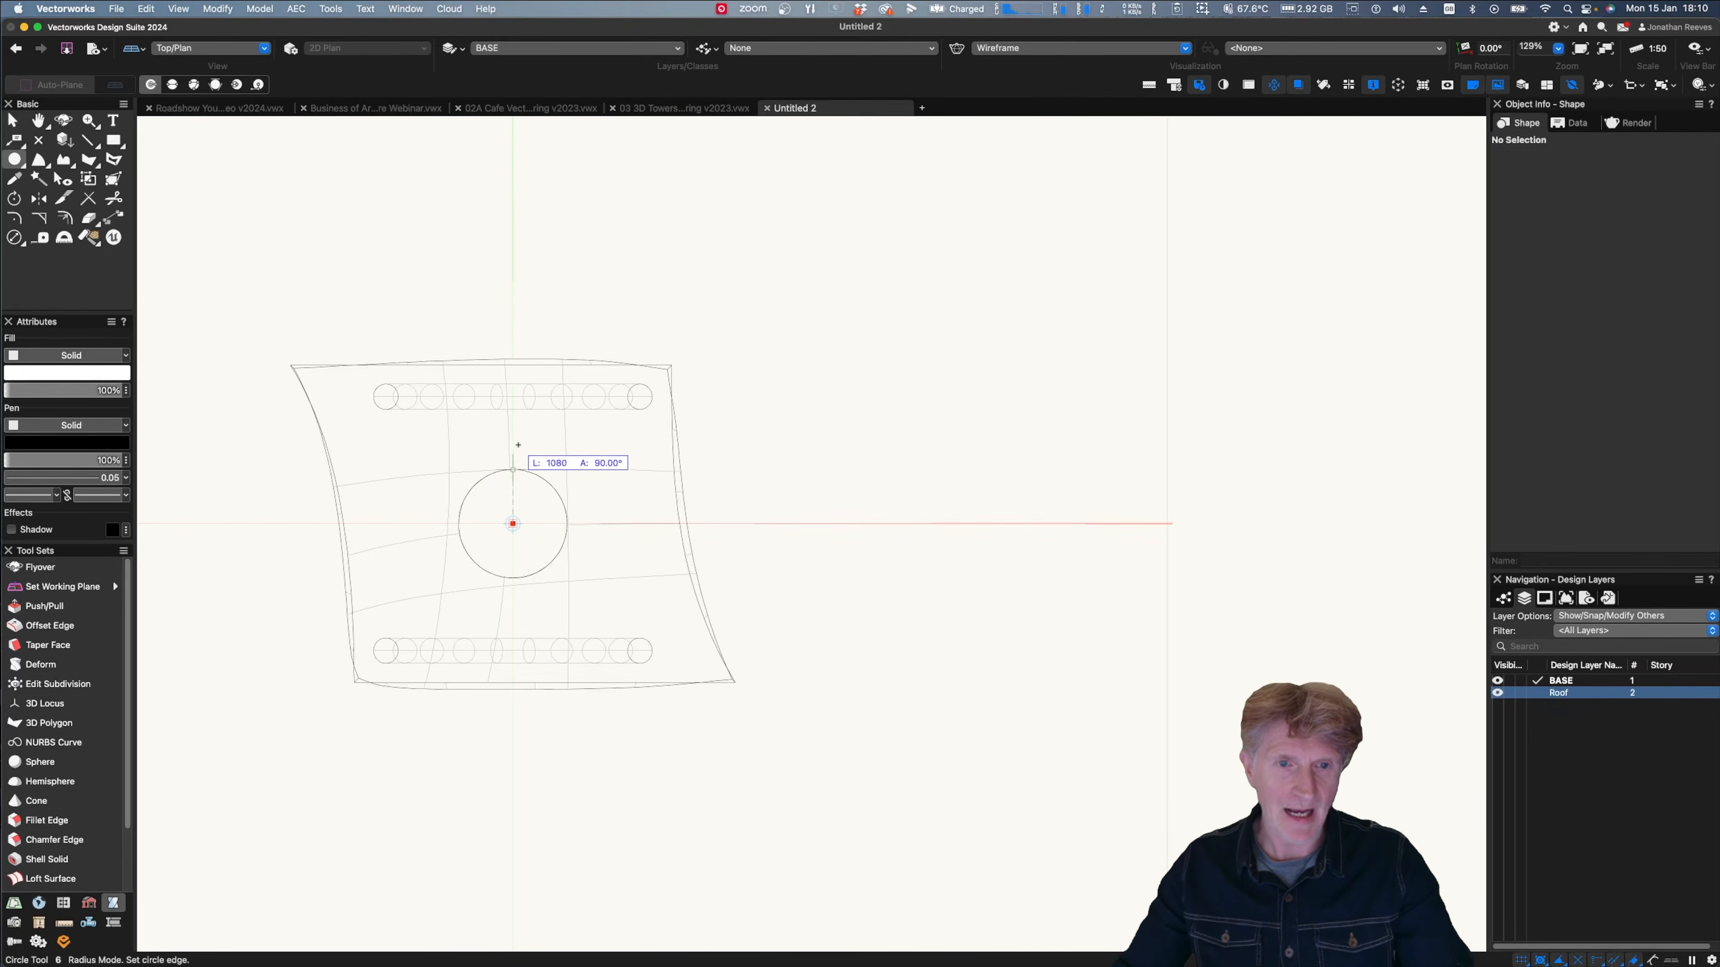
left_click(512, 385)
key("3")
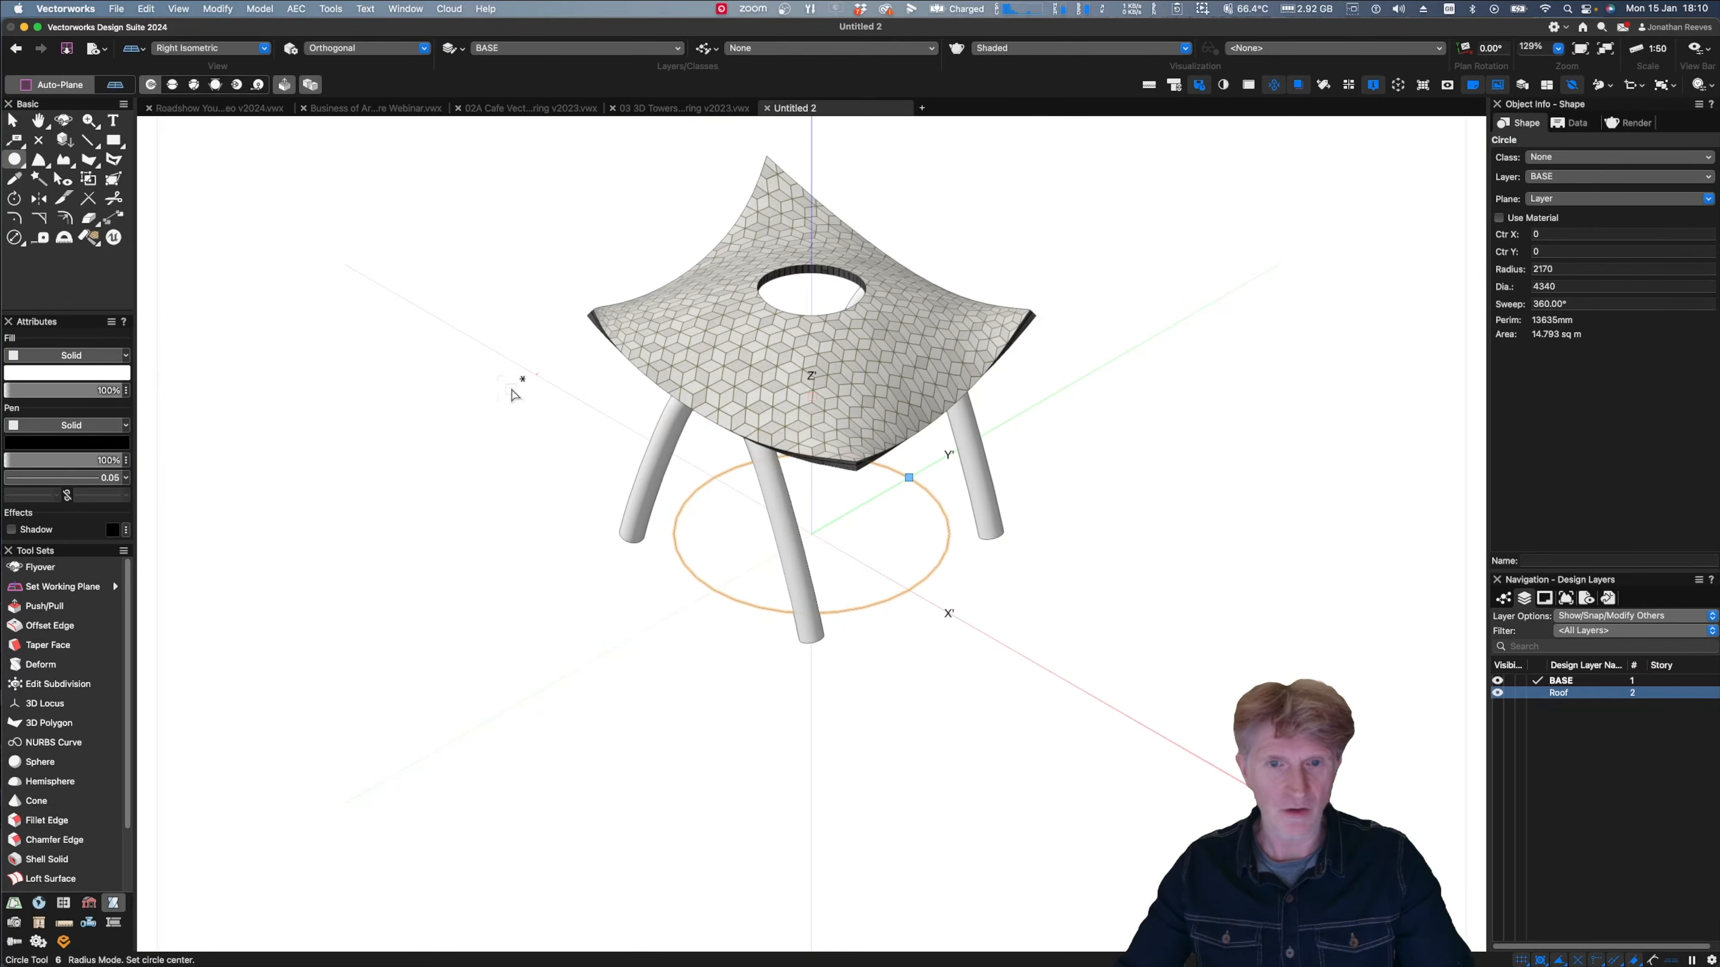
key("x")
- Draw a regular polygon with 8 sides, about 700 mm across, in the empty area beside the roof in Top/Plan view
key("8")
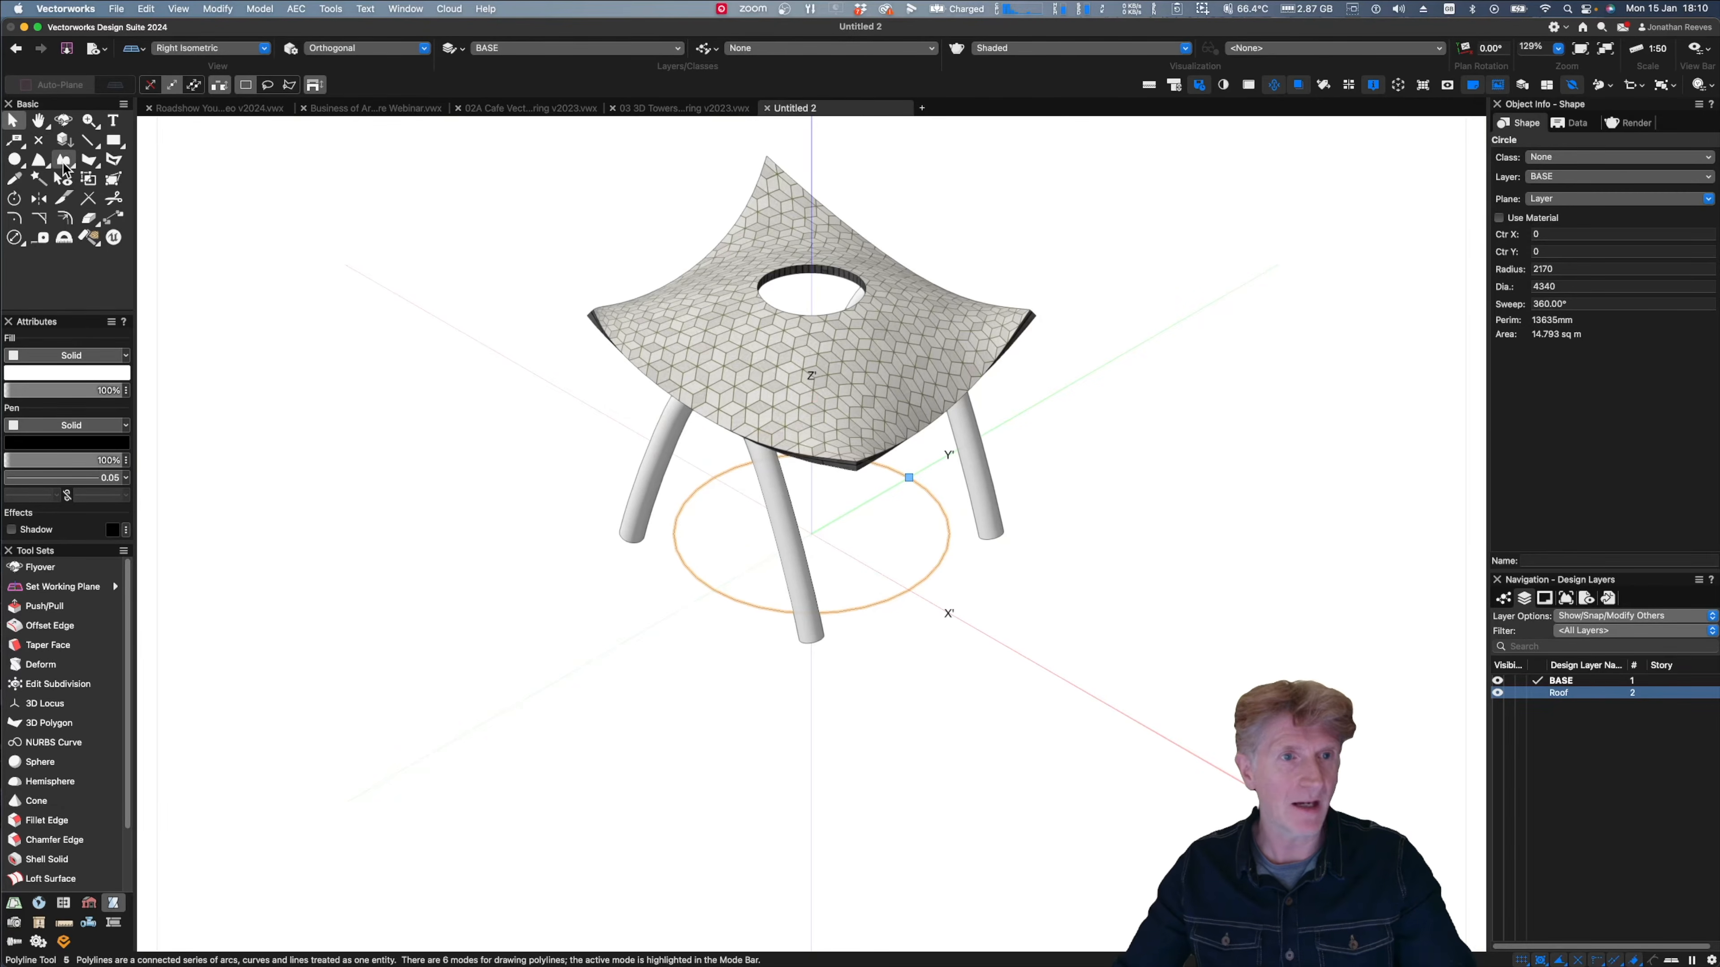
left_click(89, 161)
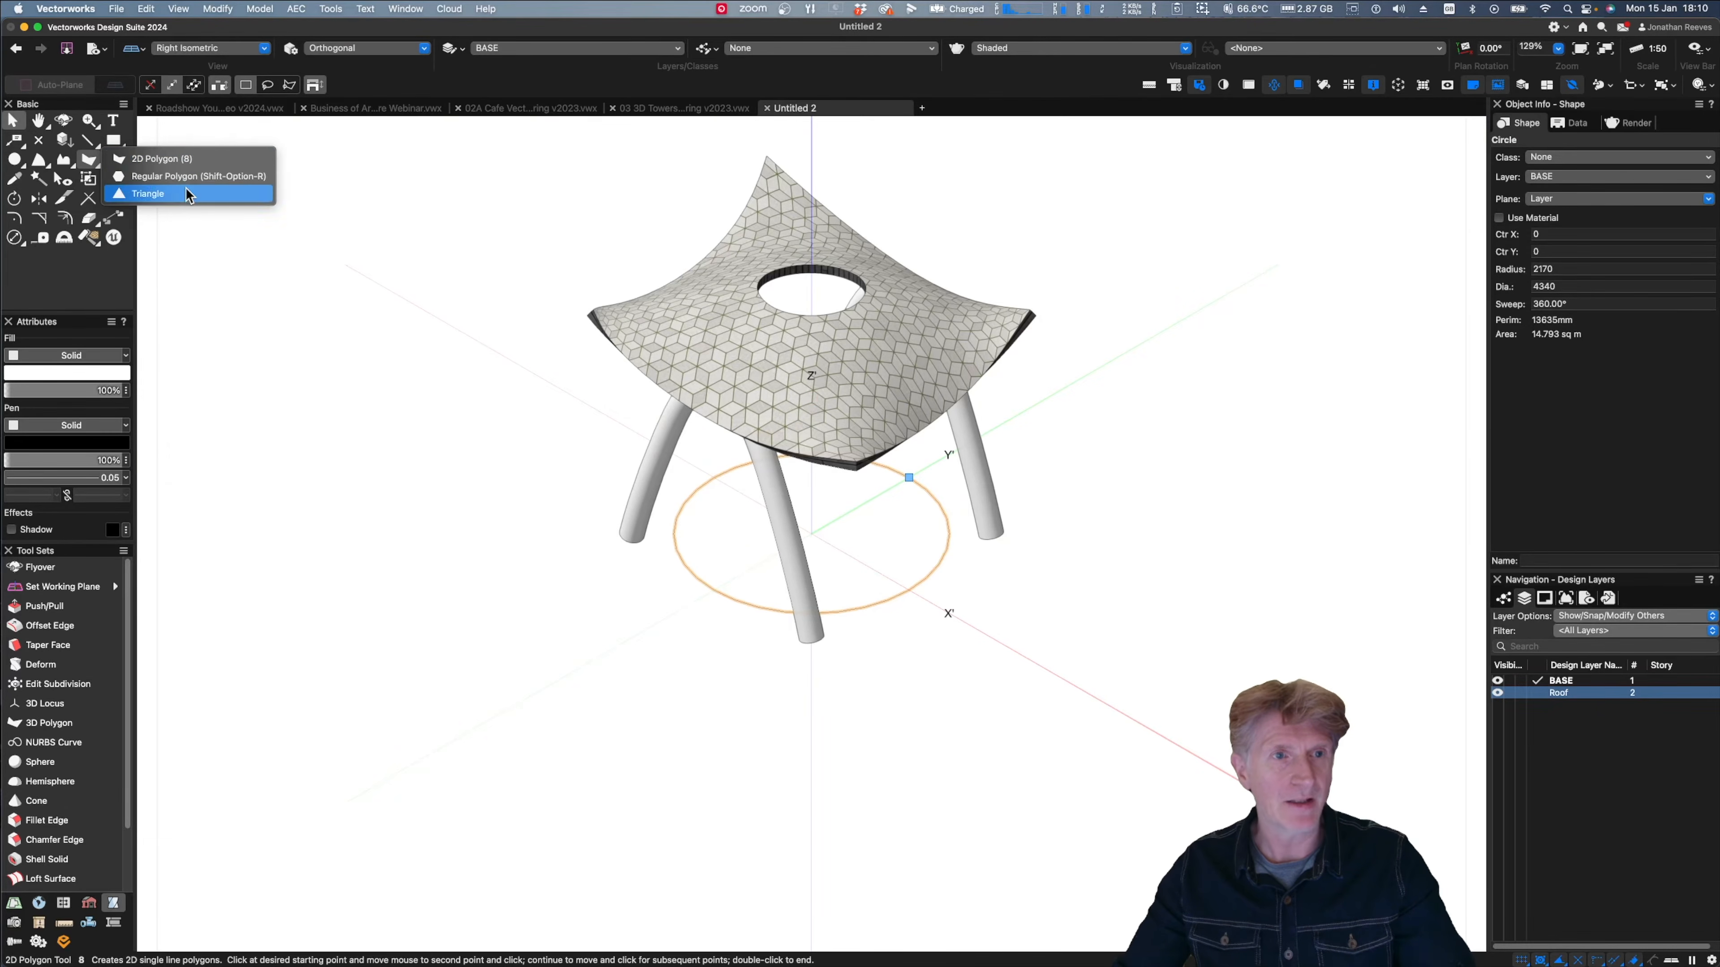
left_click(183, 177)
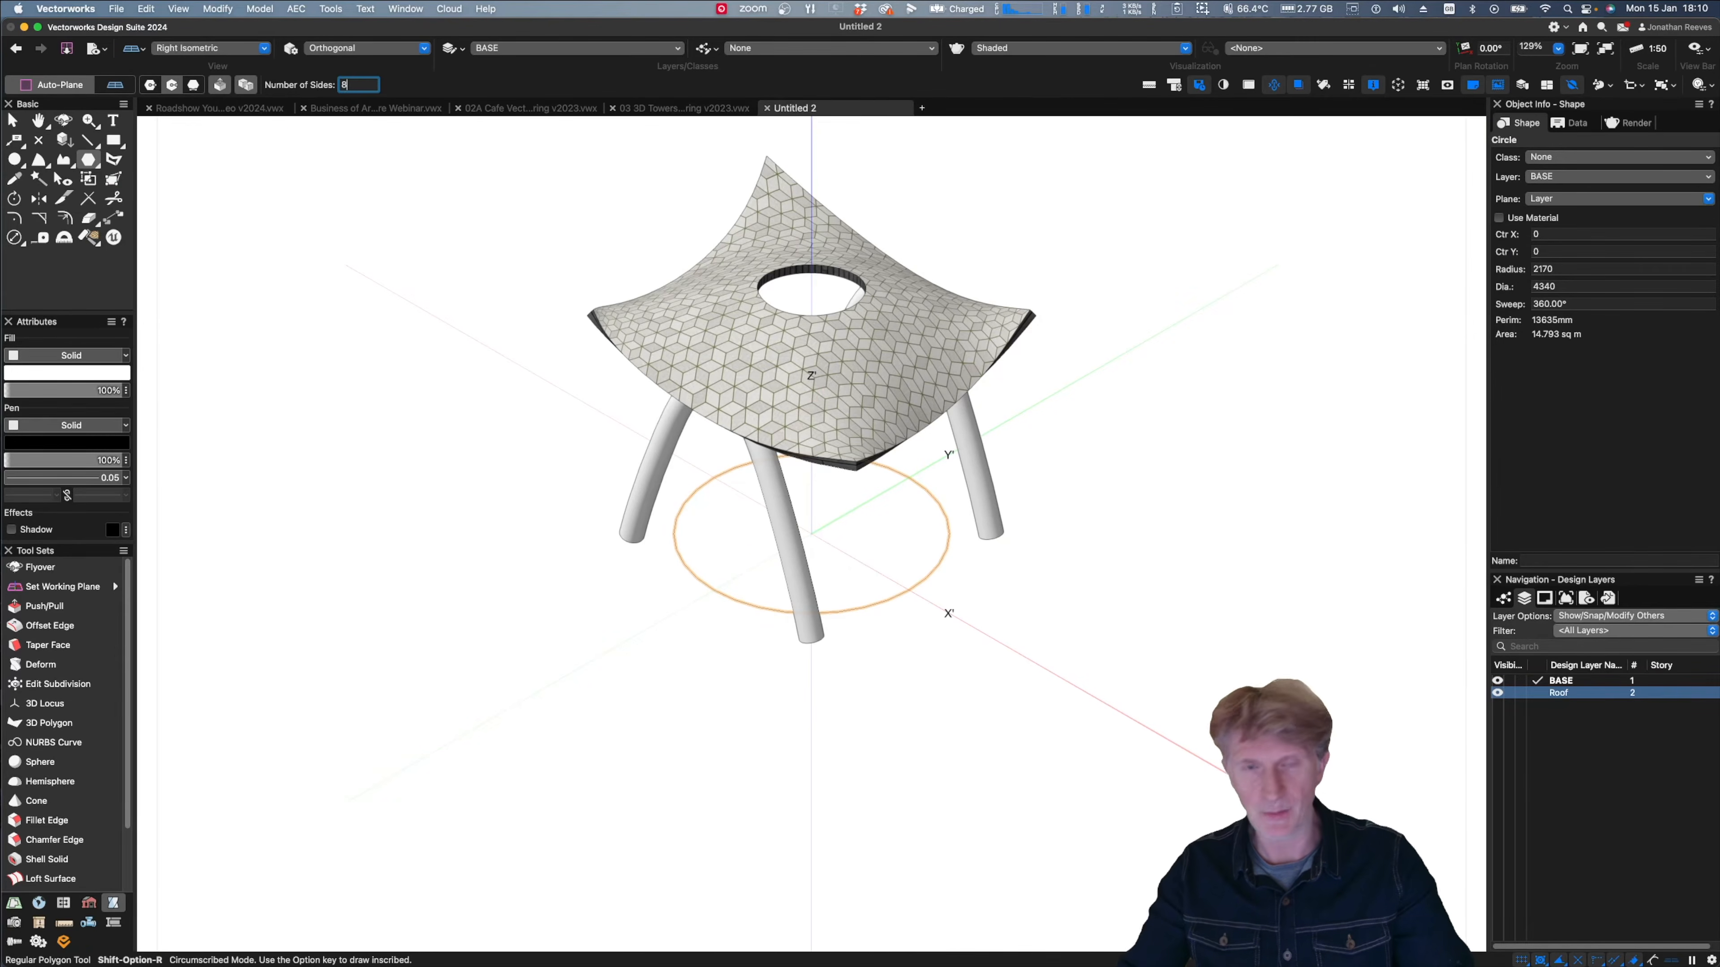
key("super+5")
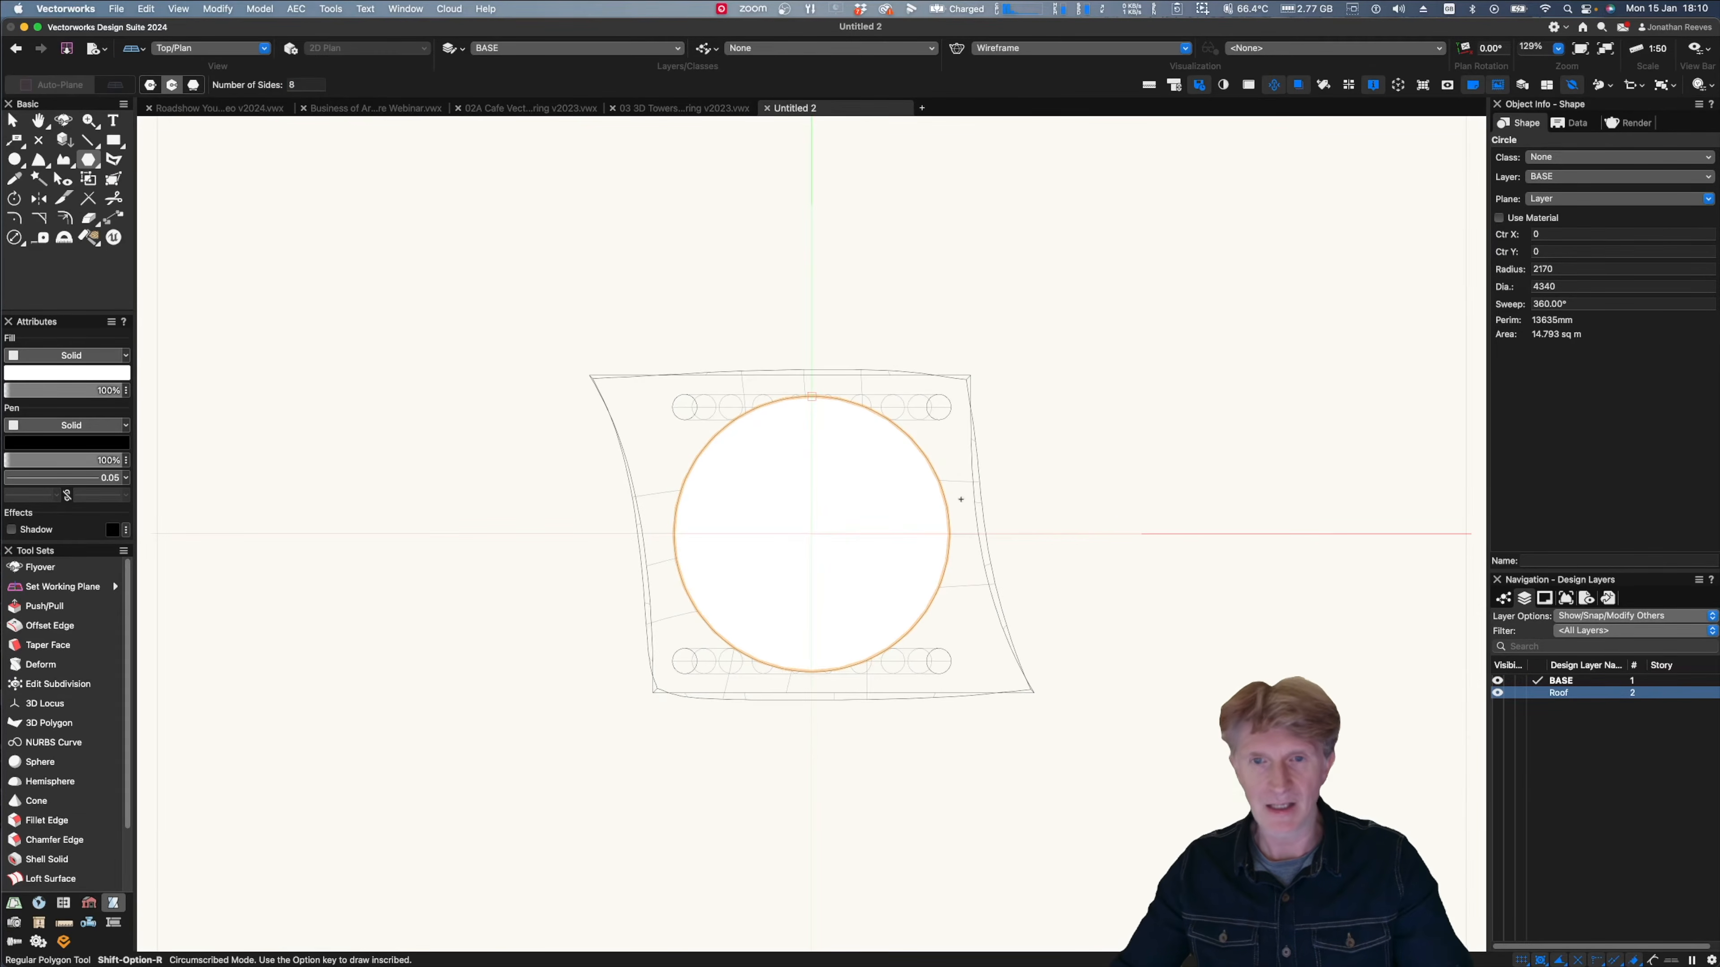
left_click(1072, 515)
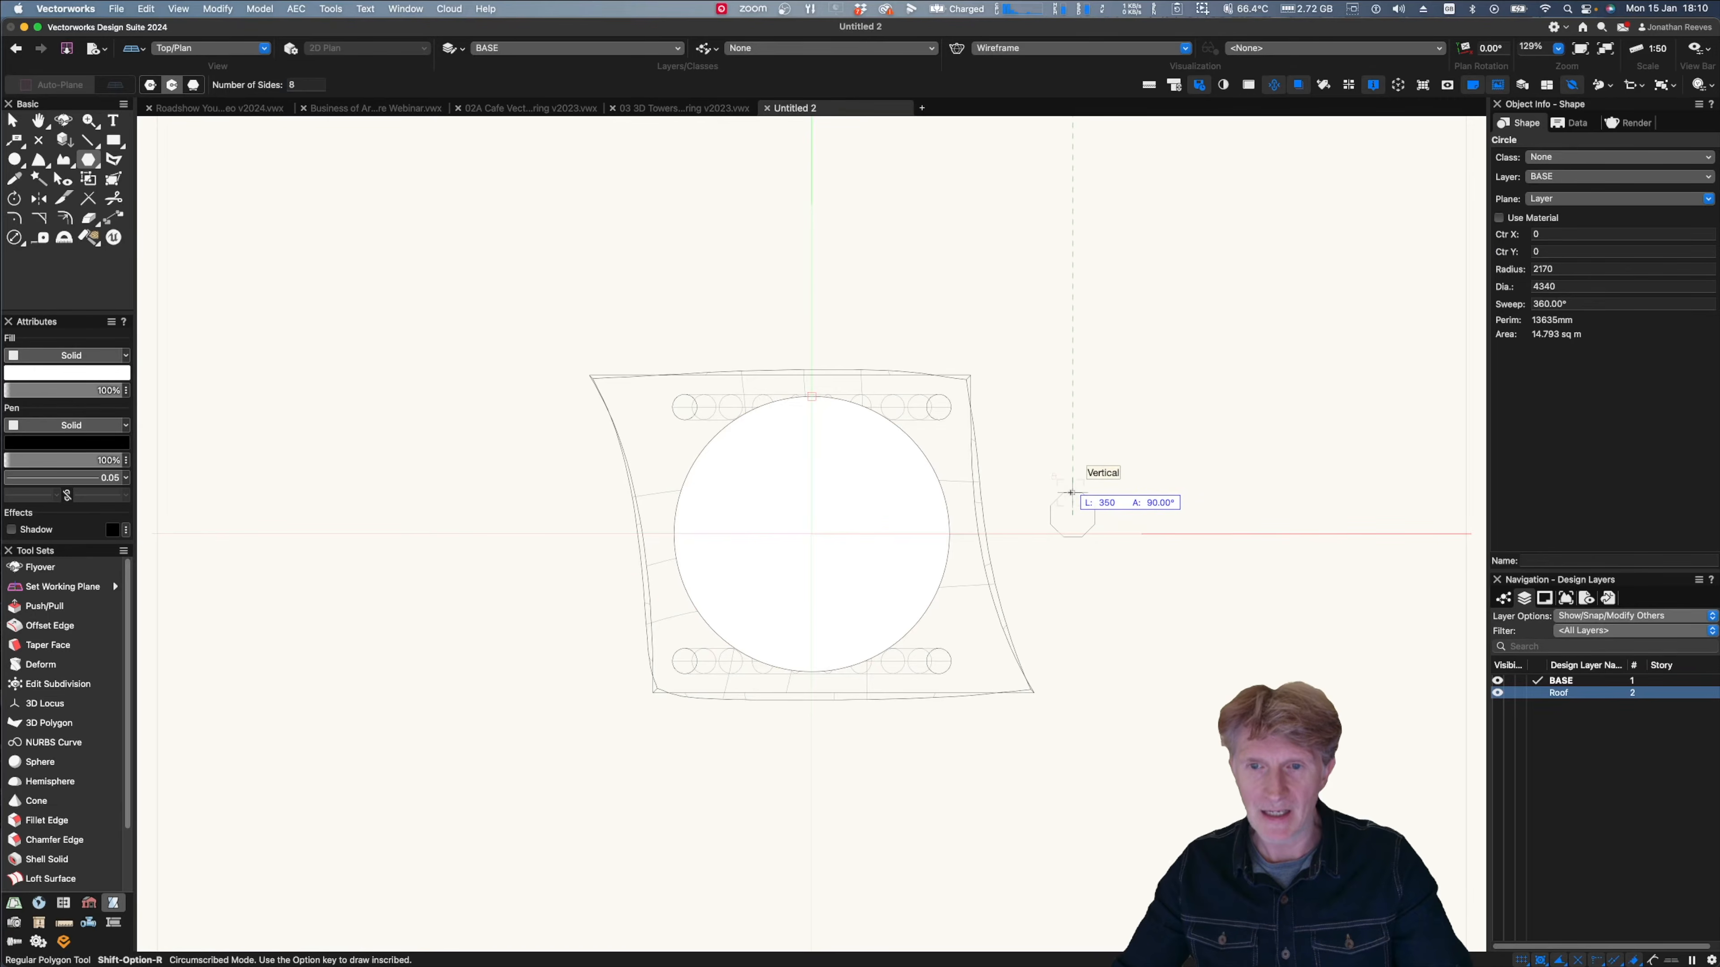
left_click(1071, 493)
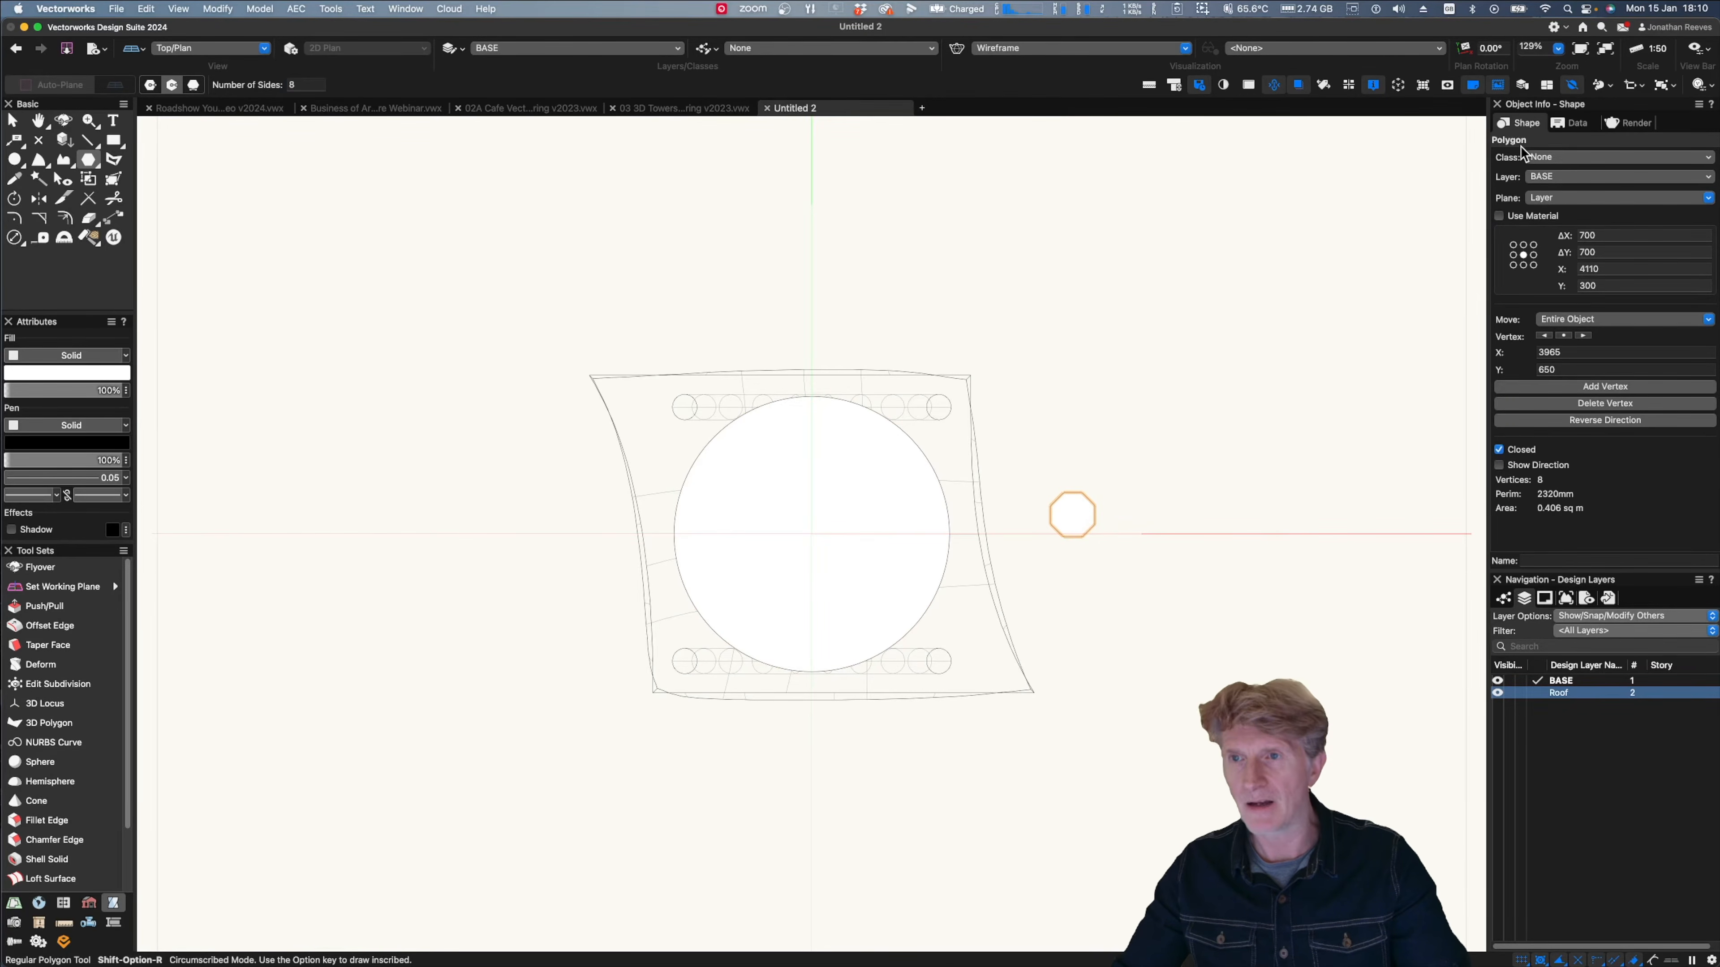
scroll(1072, 517, "up", 3)
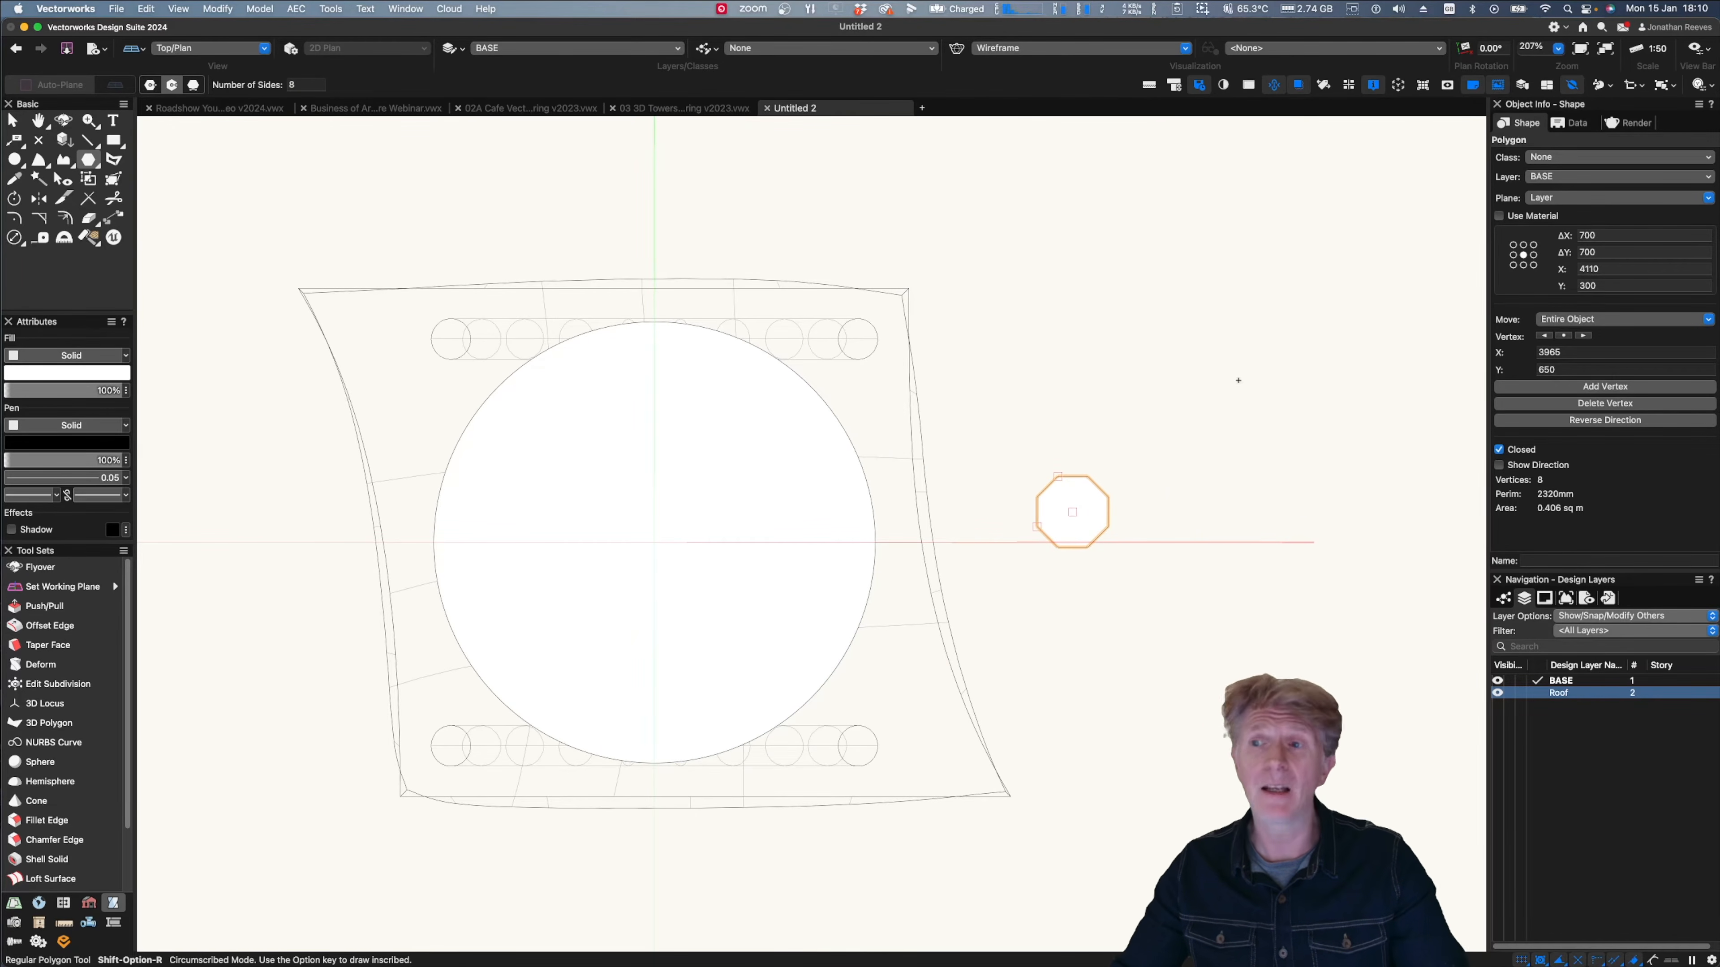
- Select the large circle together with the octagonal polygon
key("x")
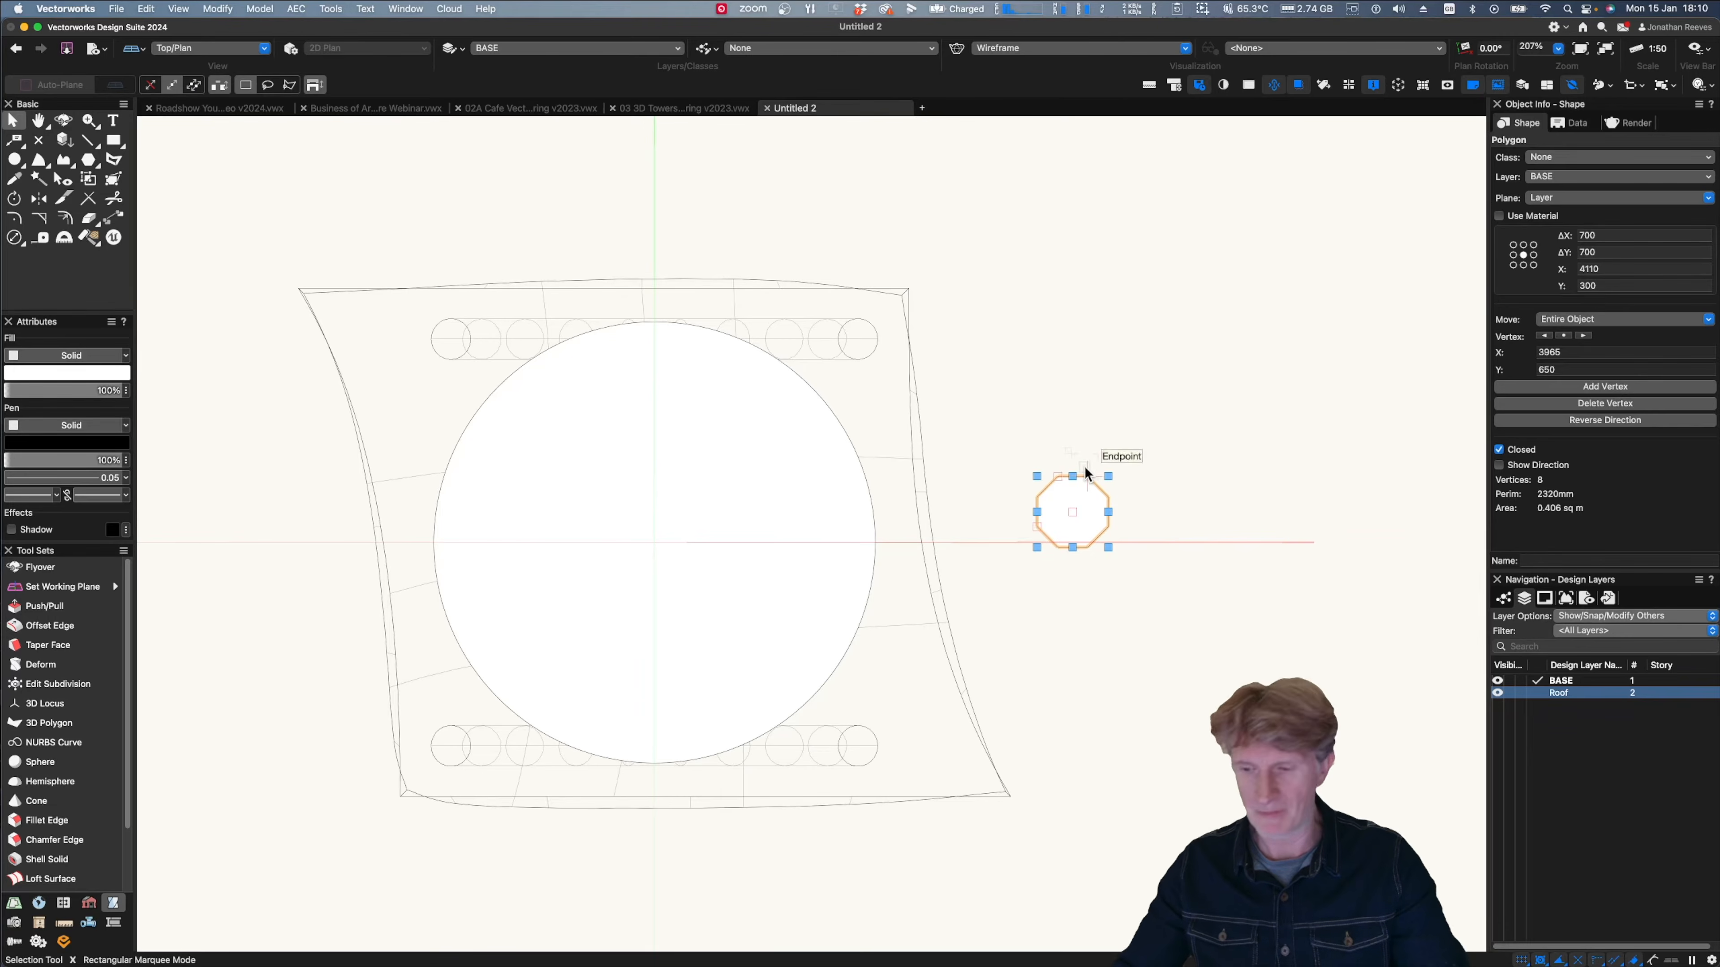
left_click(827, 413, "shift")
left_click(217, 8)
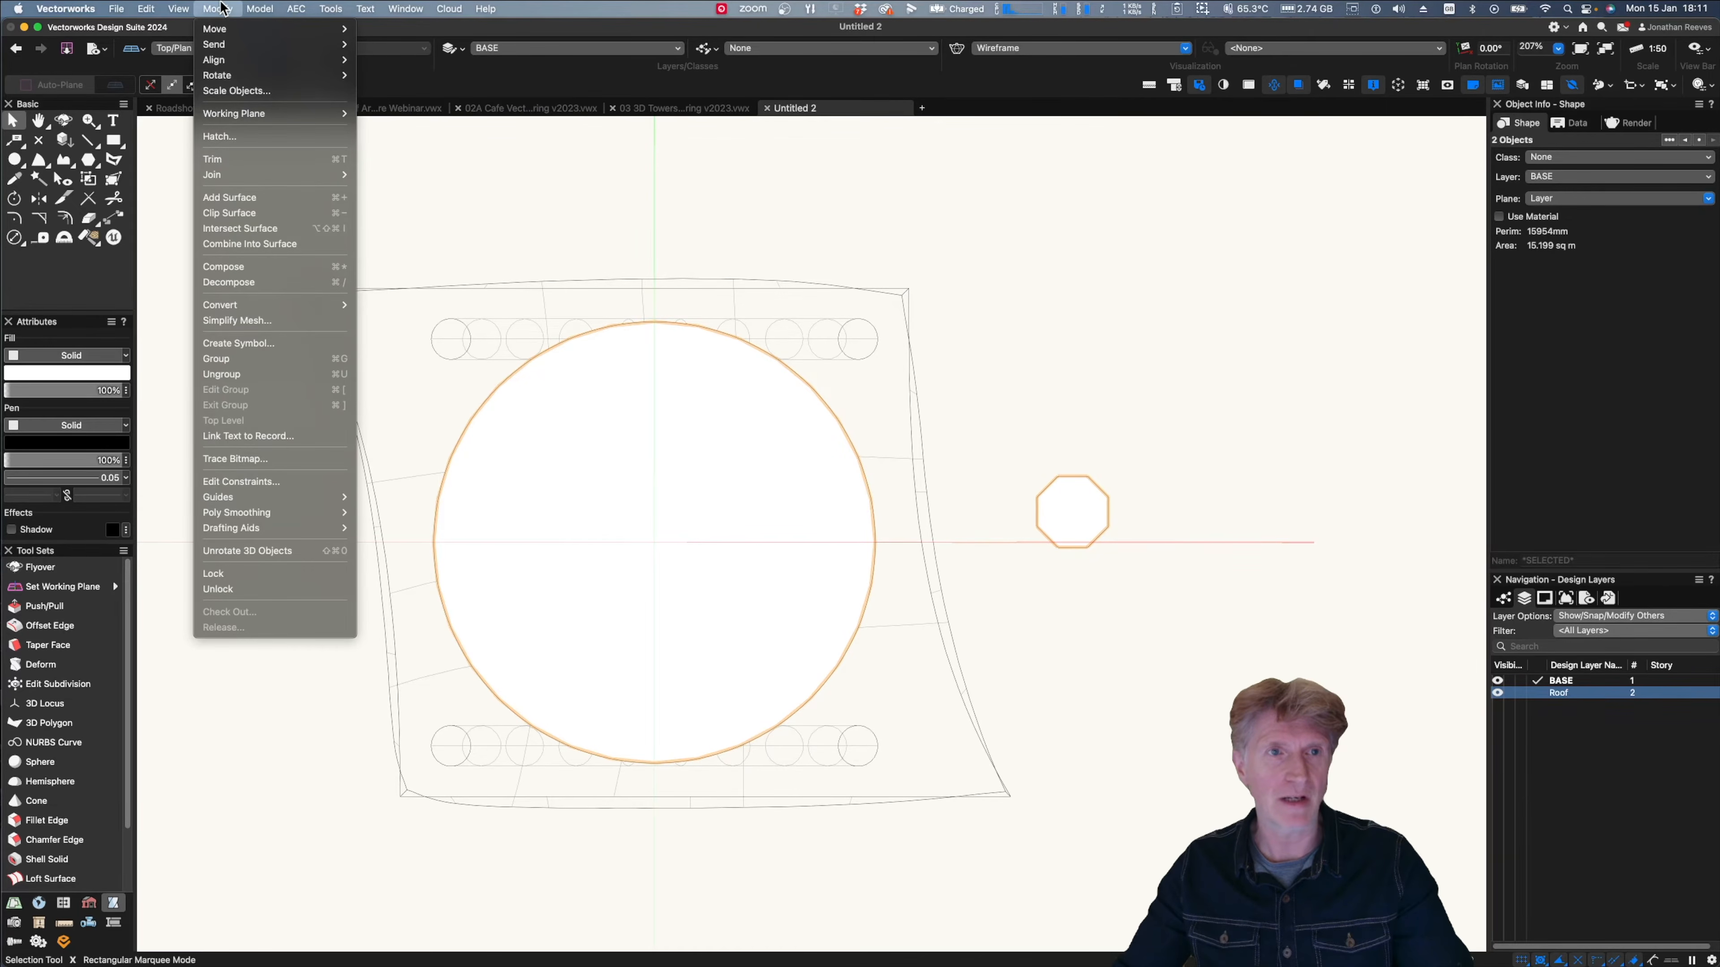
left_click(301, 147)
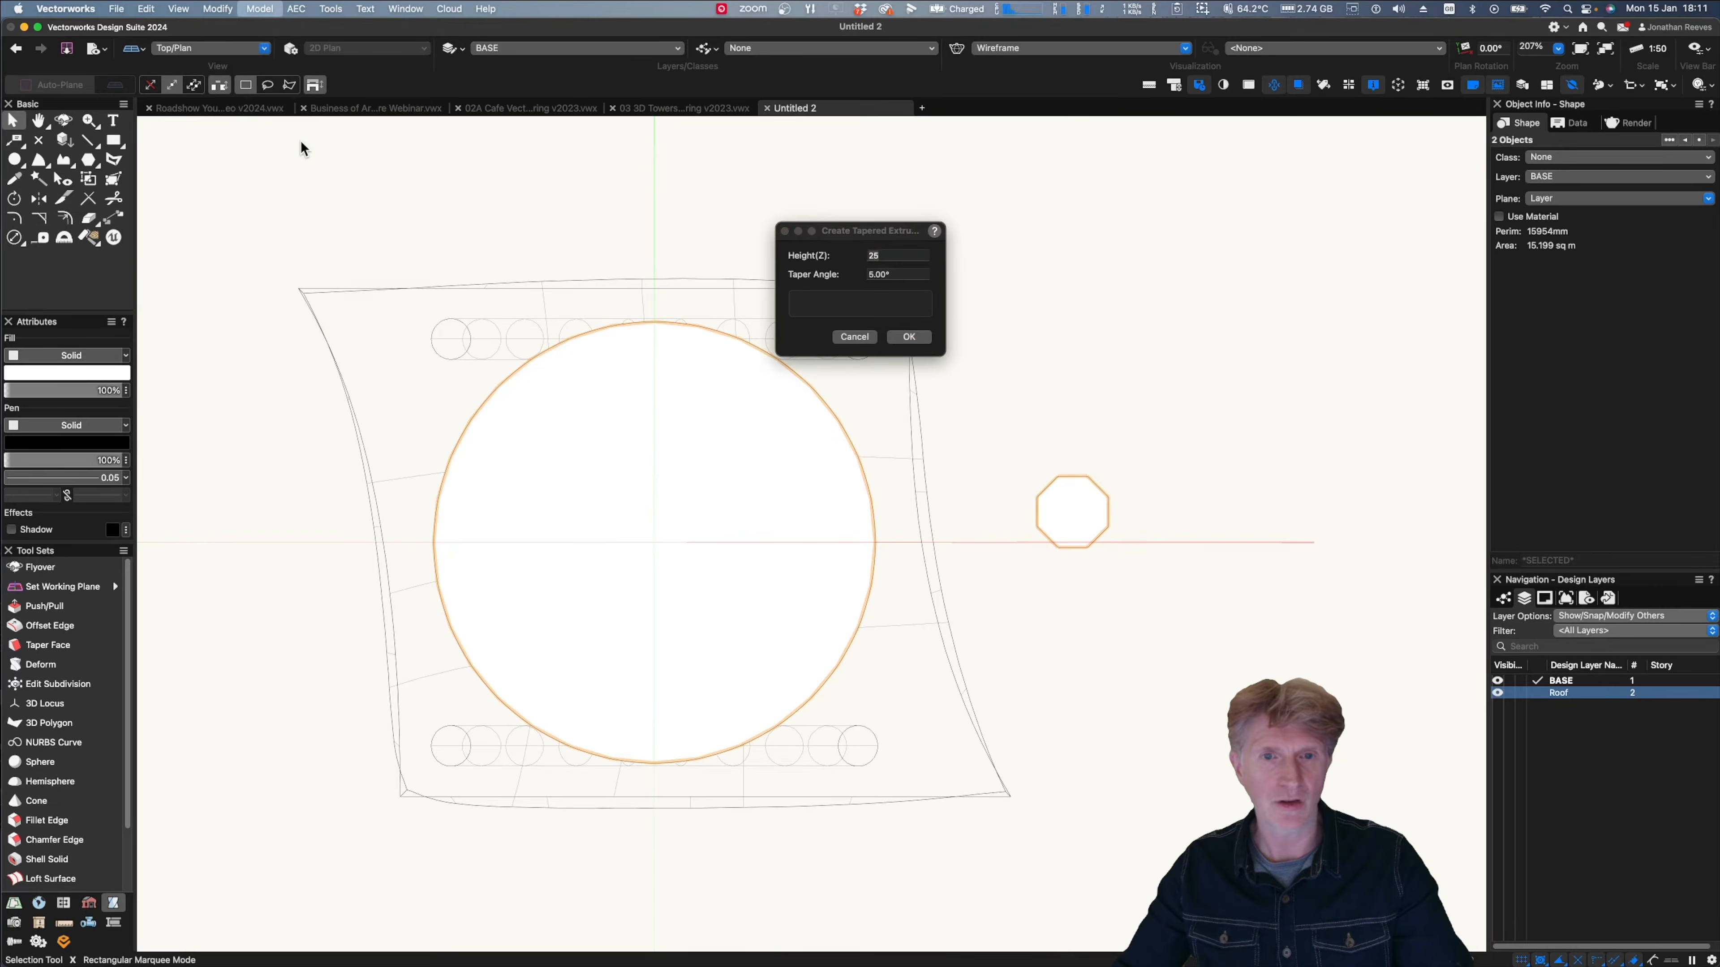
left_click(908, 338)
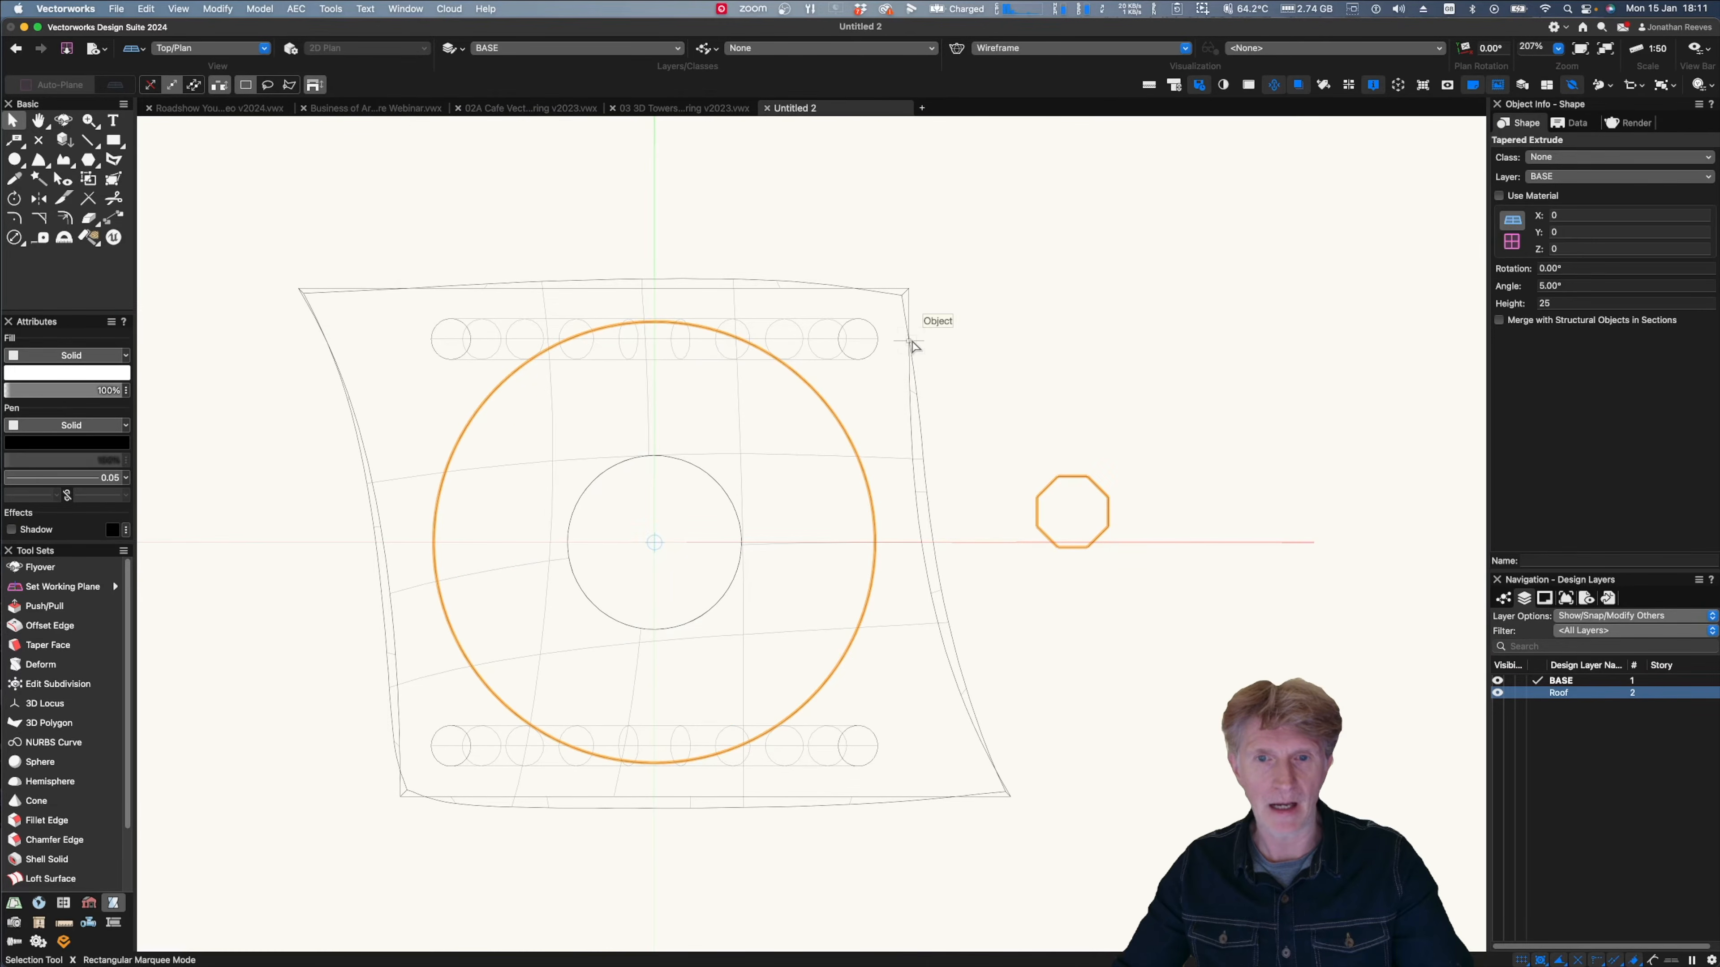
key("super+z")
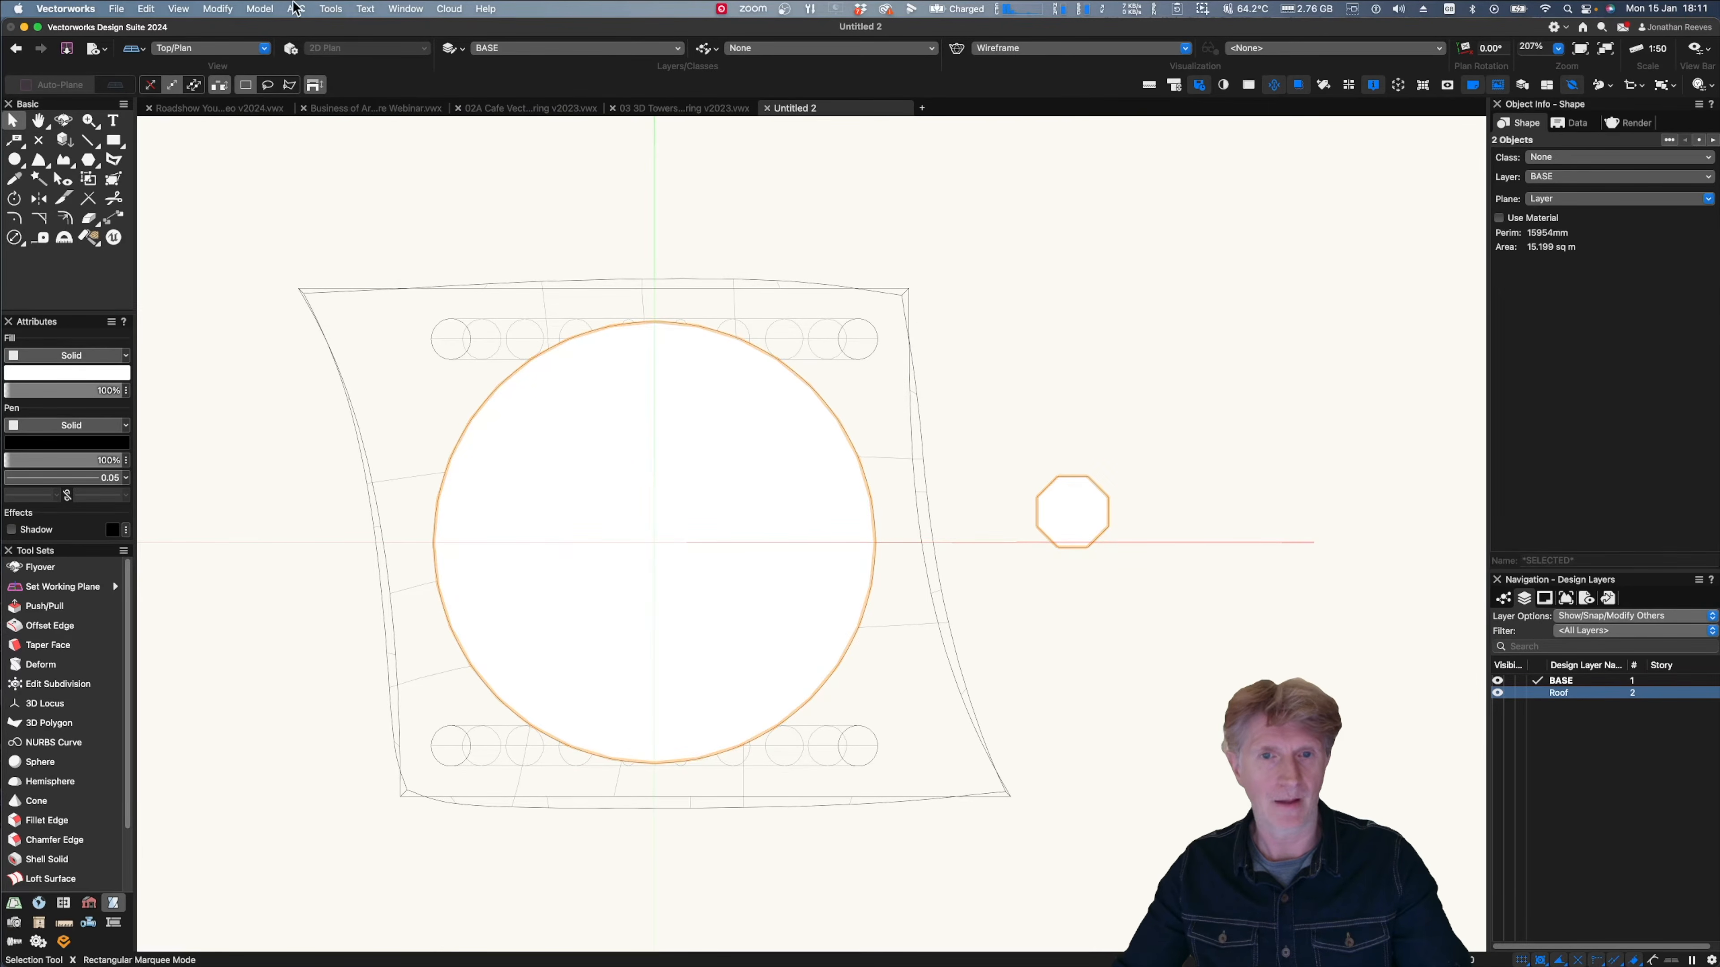
- Extrude the octagon along the circular path with a uniform scale factor of 1 and show the model in Right Isometric view
left_click(259, 8)
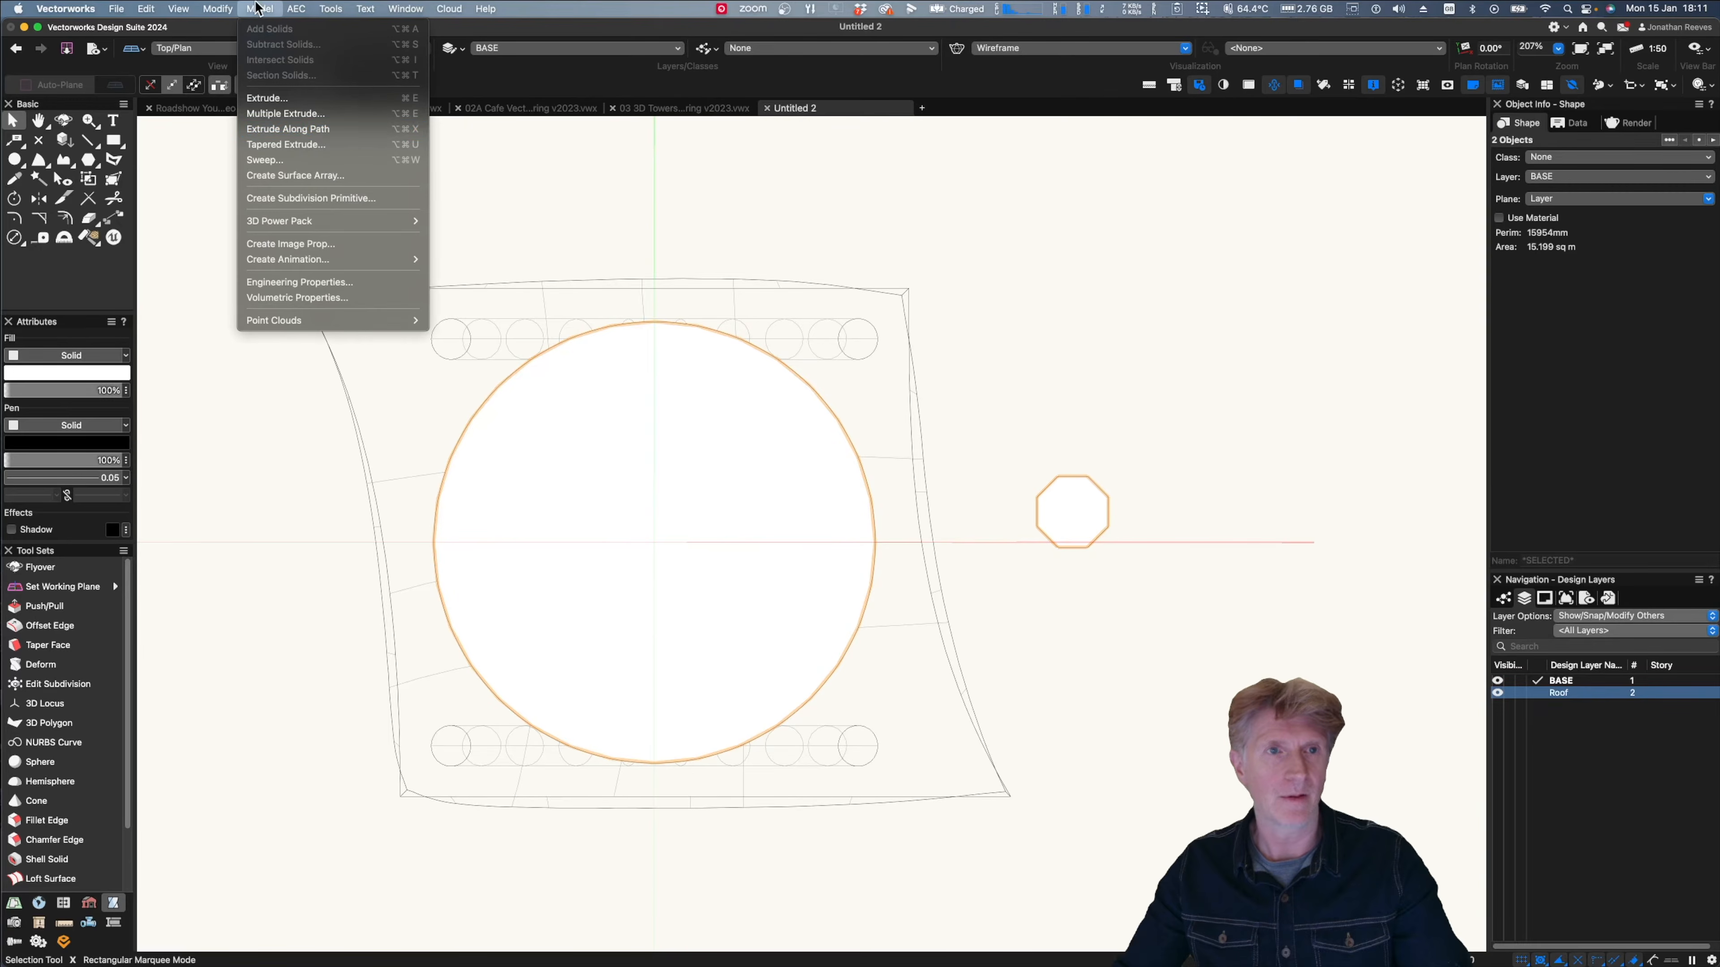
left_click(317, 130)
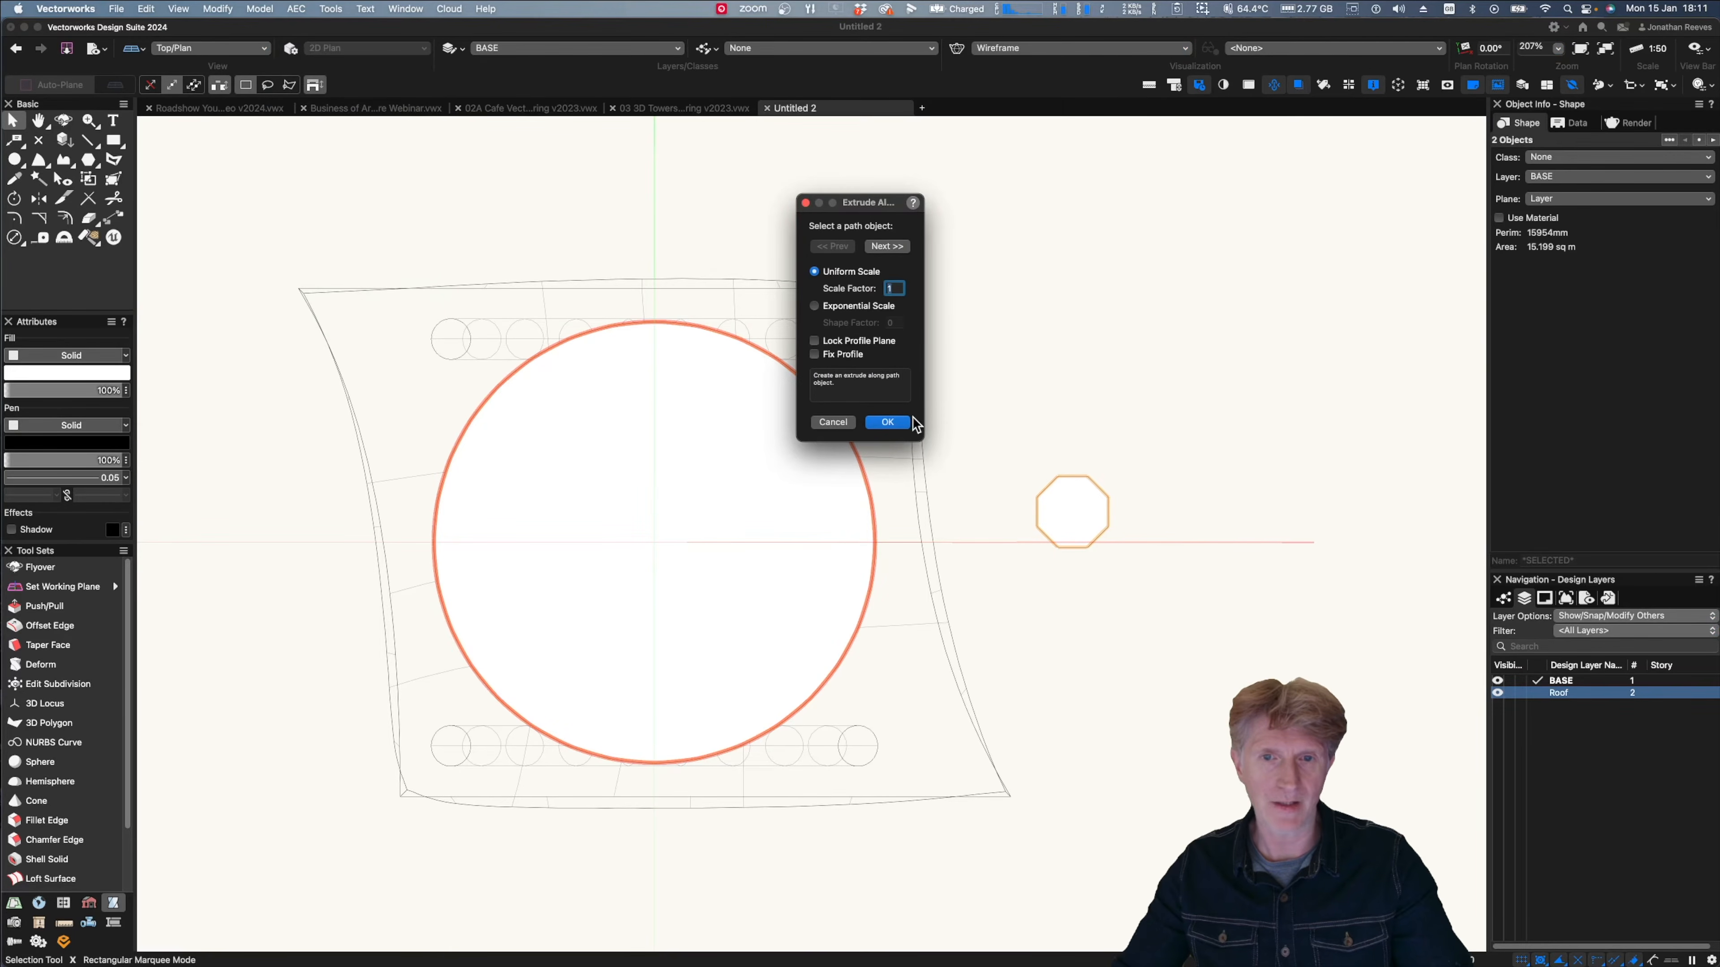
left_click(887, 422)
key("3")
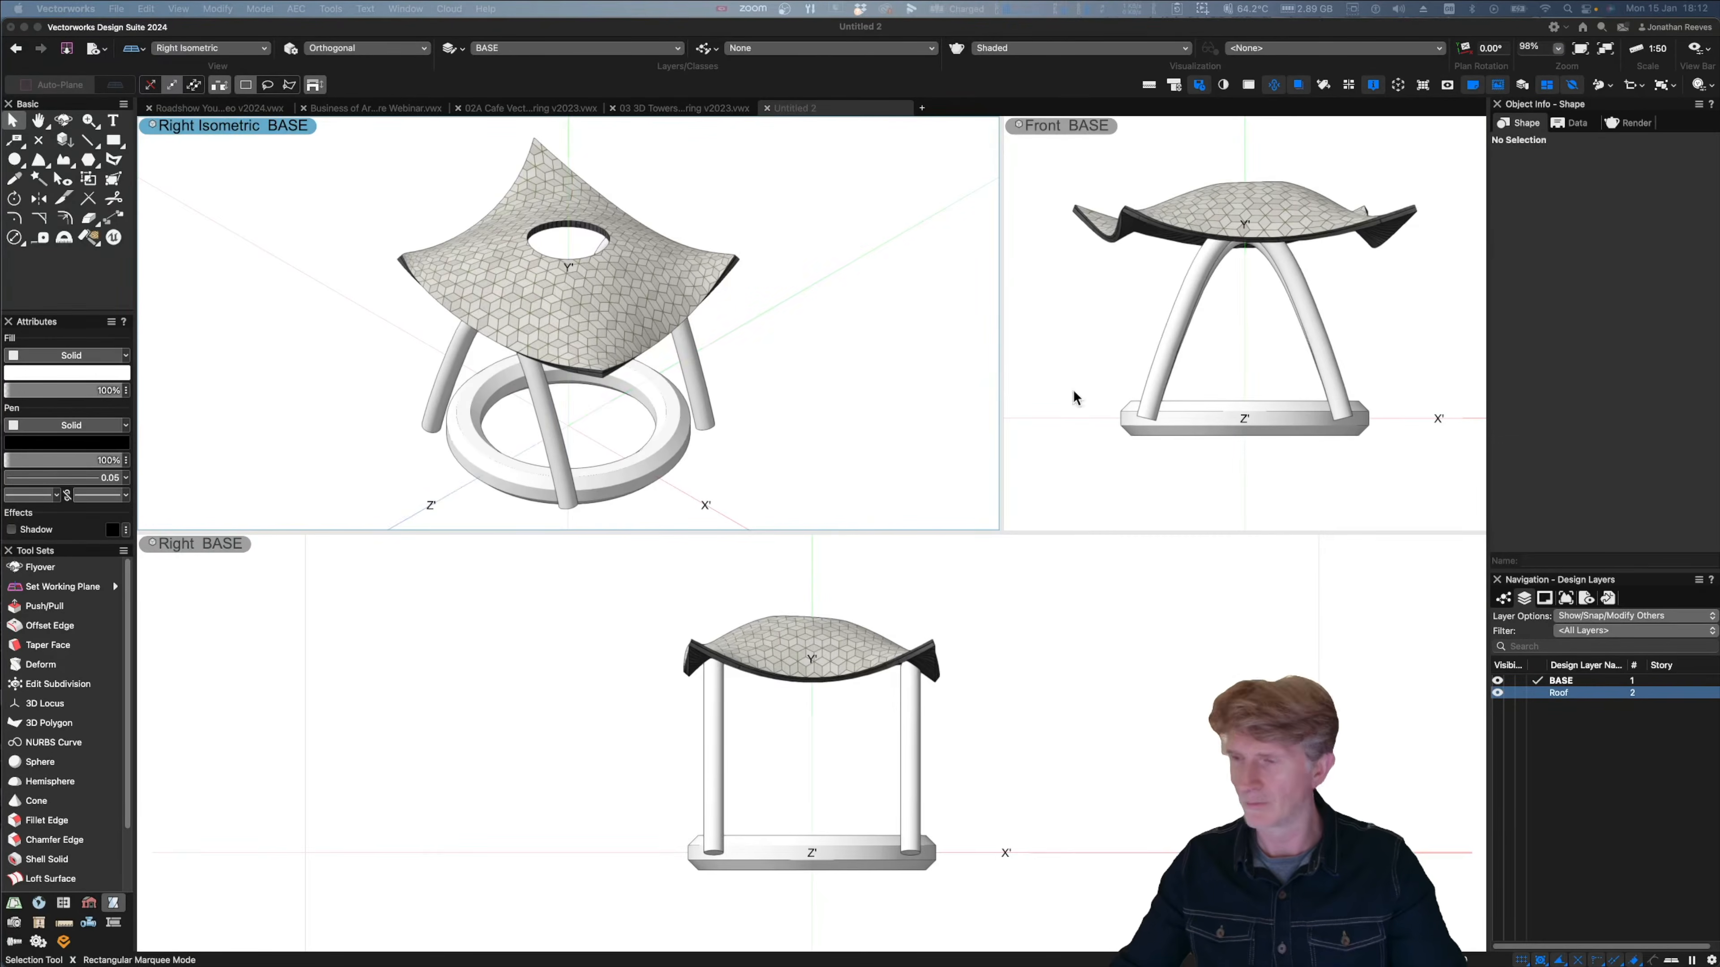
left_click(804, 427)
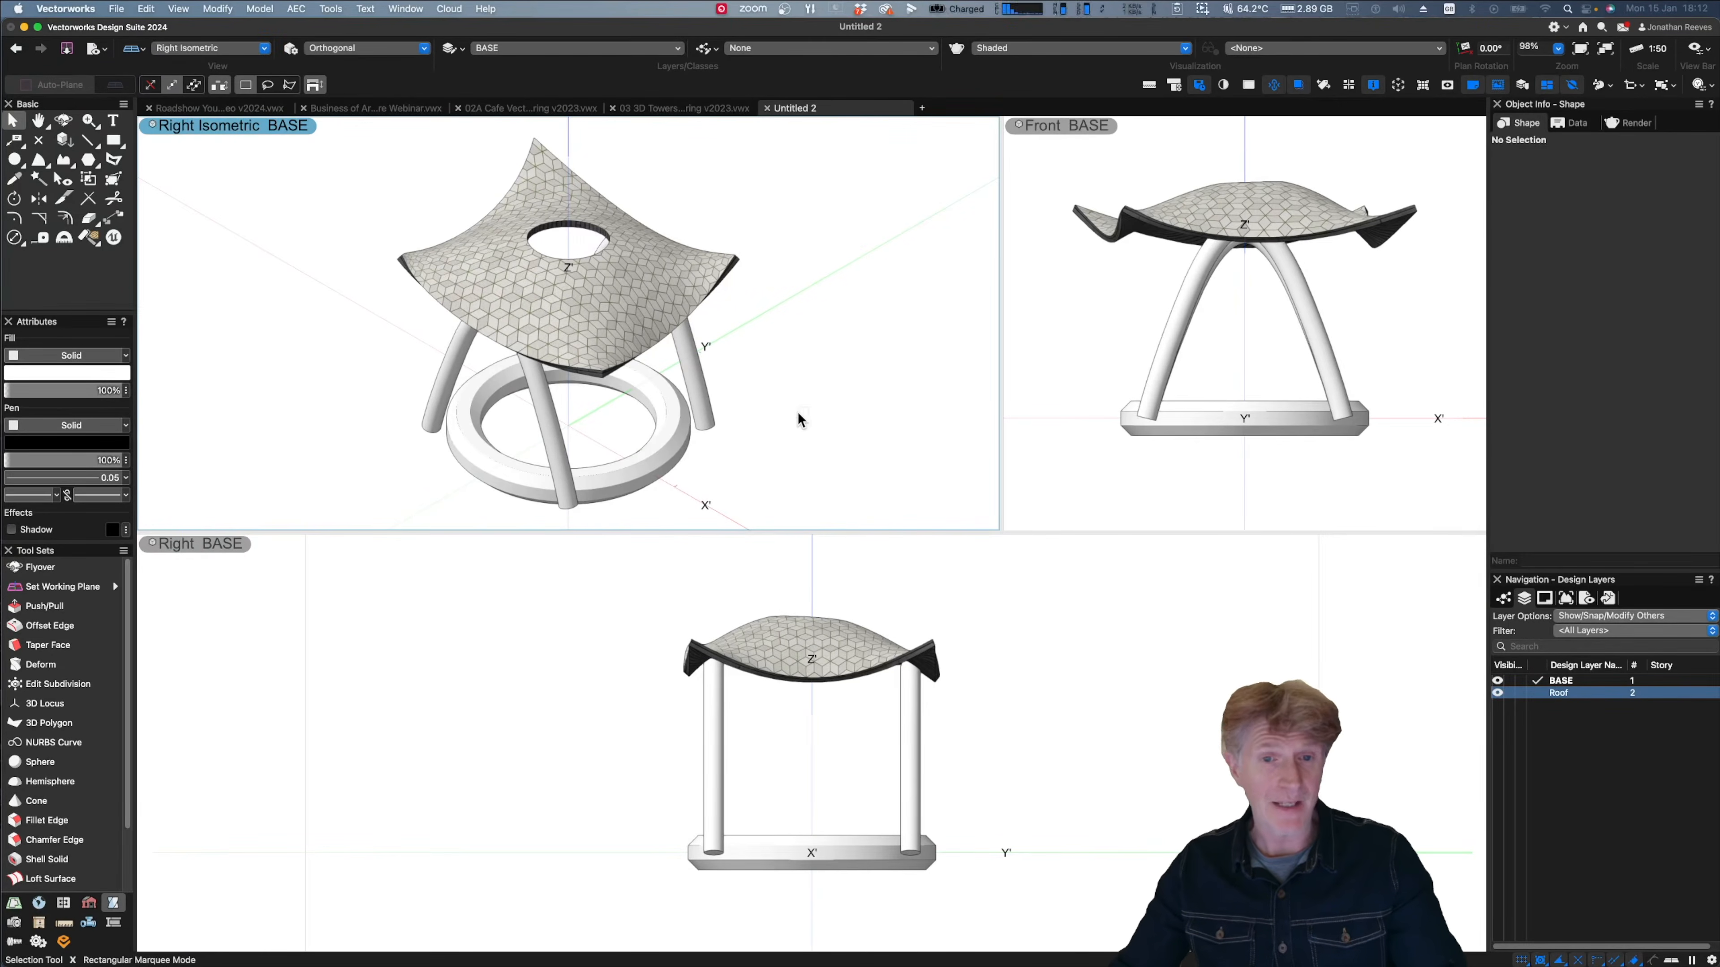
- Move the end vertex of the octagonal ring's path to the ring's center with the Reshape tool's Transform mode
left_click(630, 472)
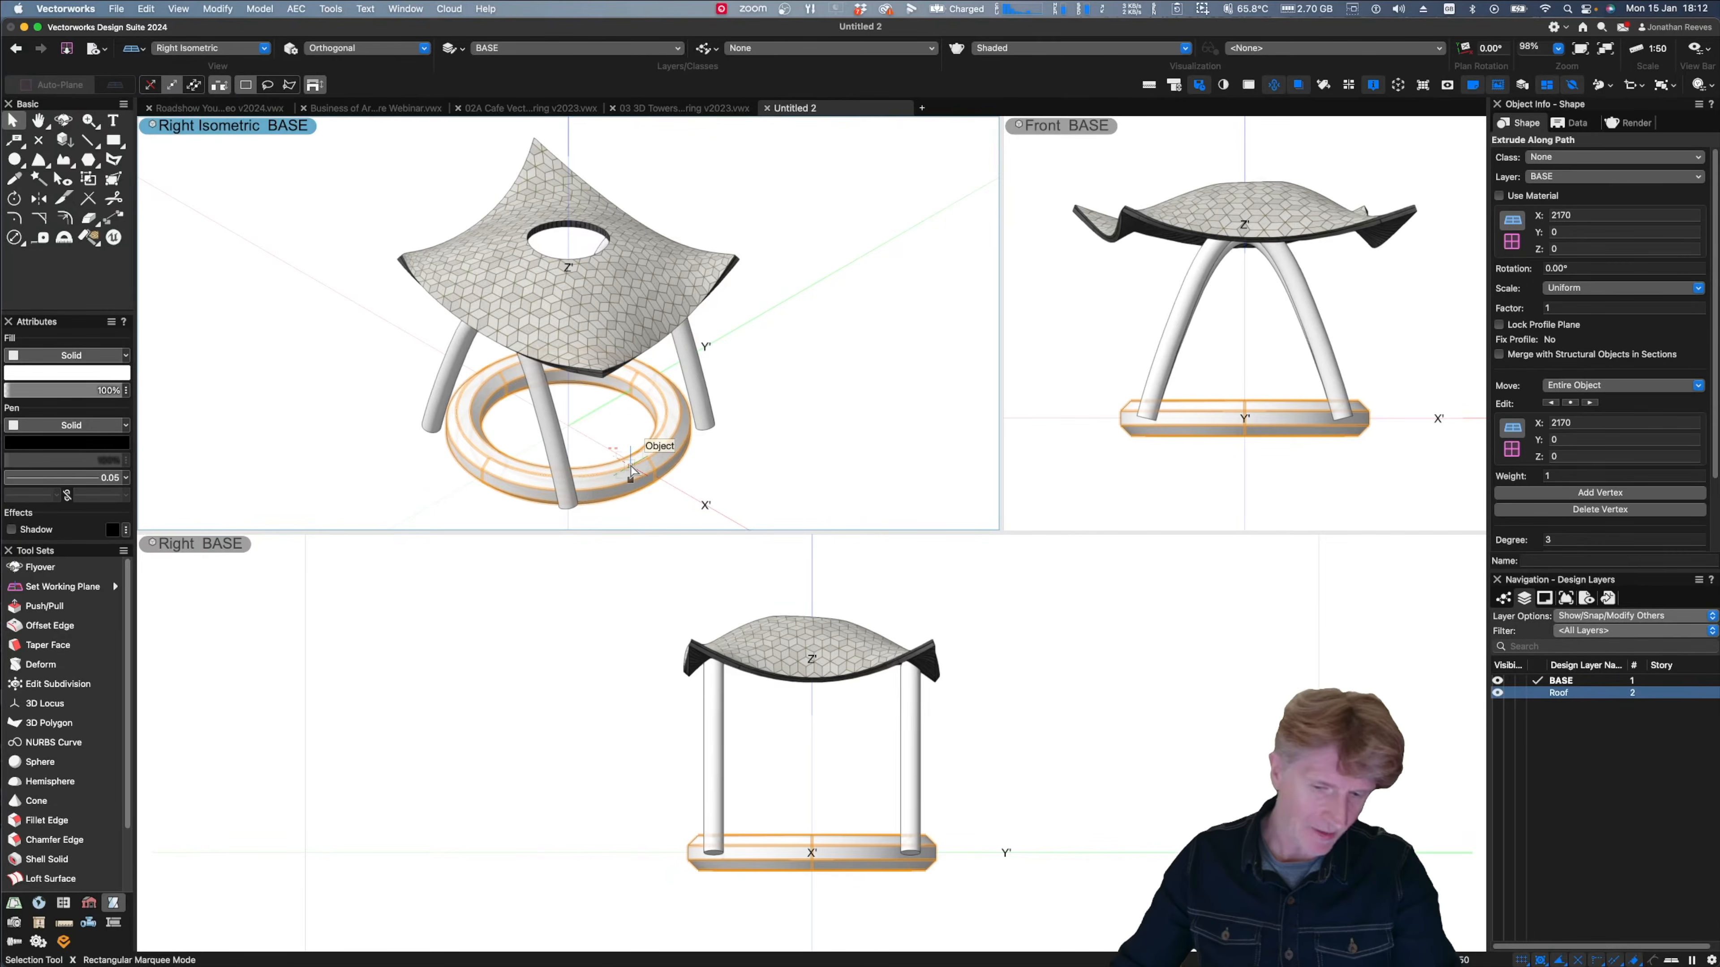
left_click(122, 182)
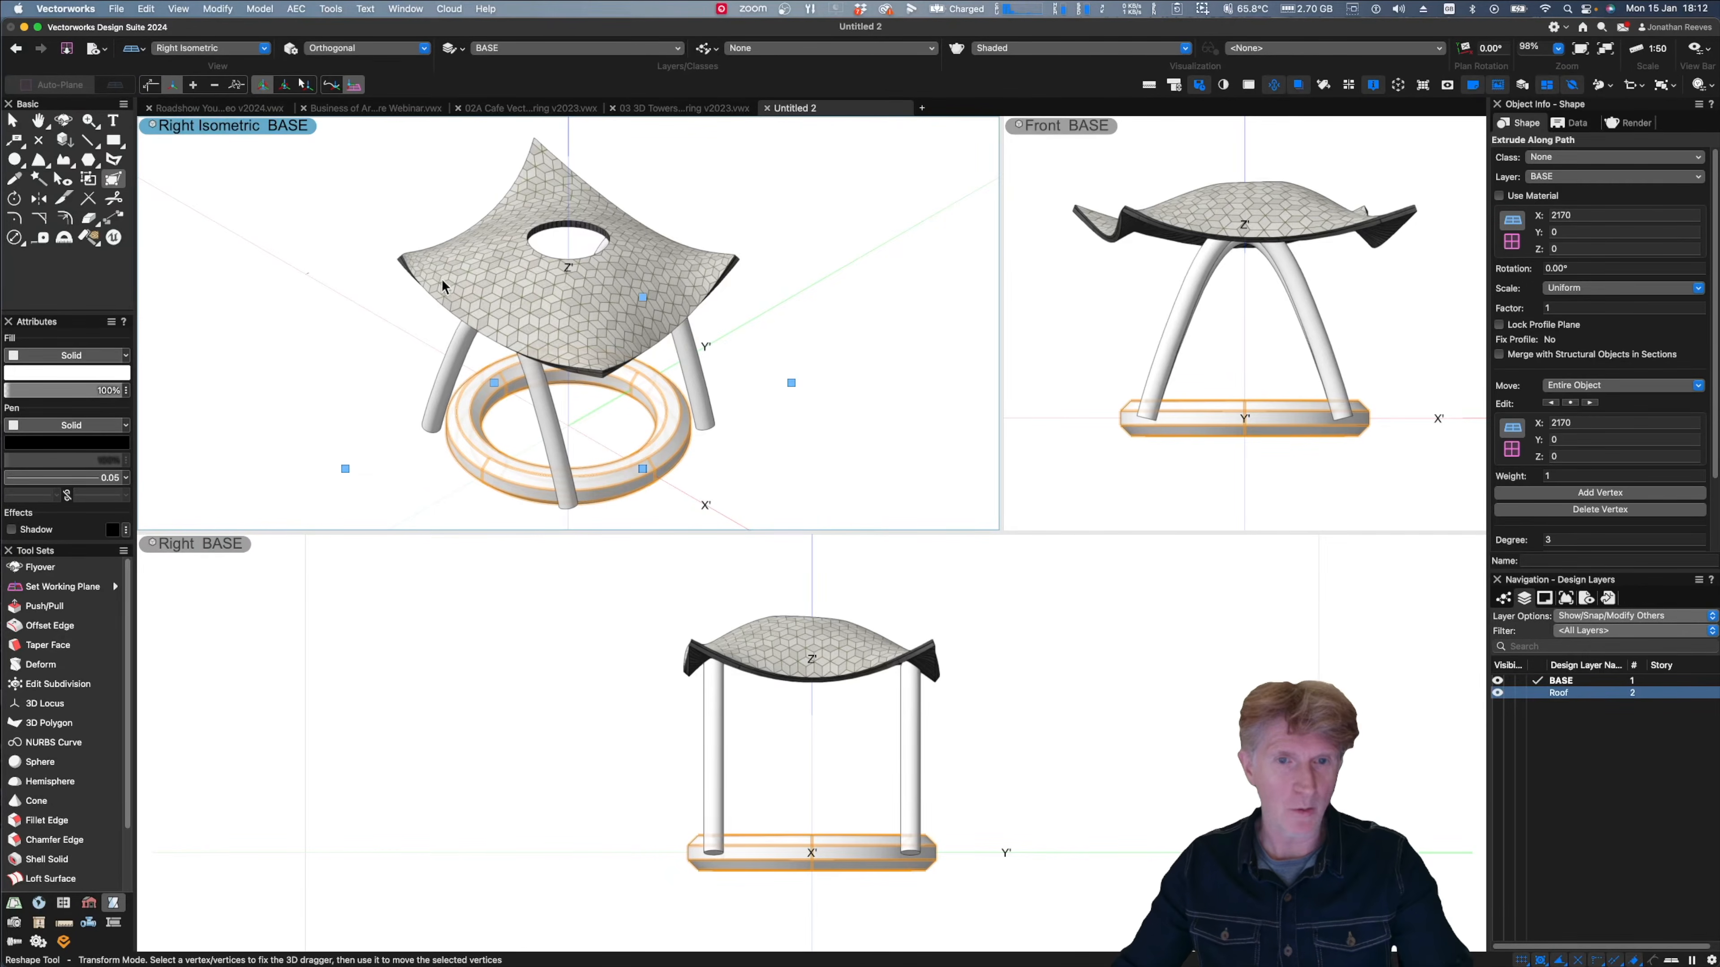
left_click(642, 468)
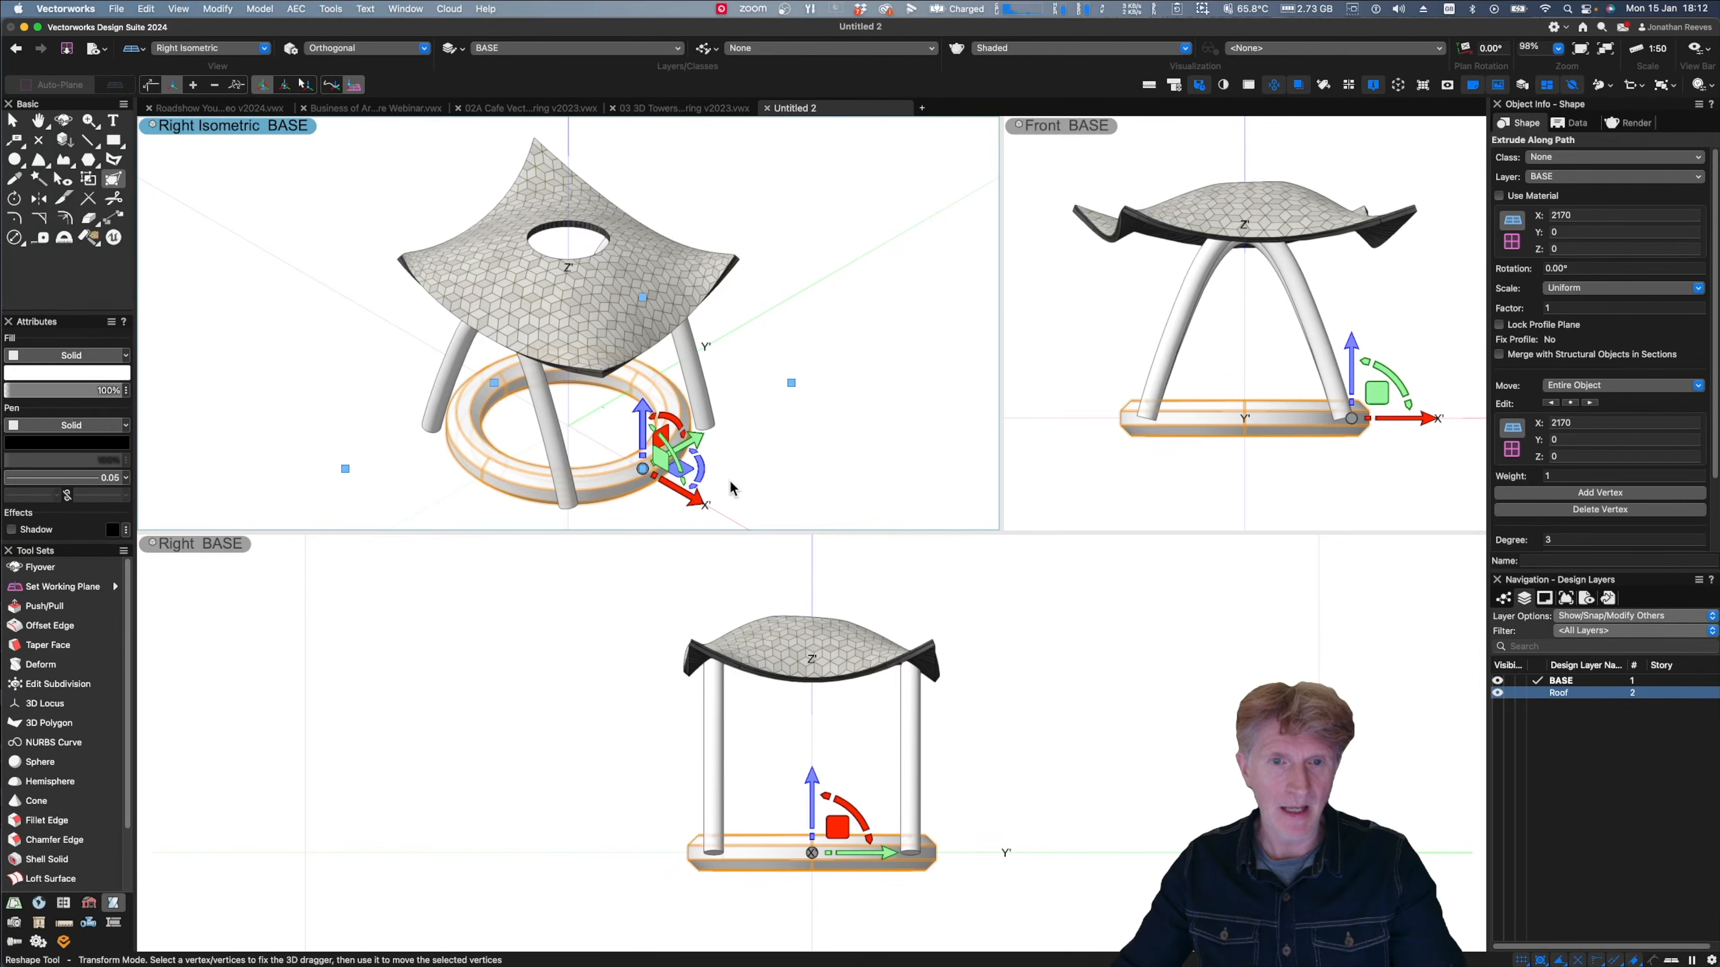
left_click_drag(696, 498, 617, 460)
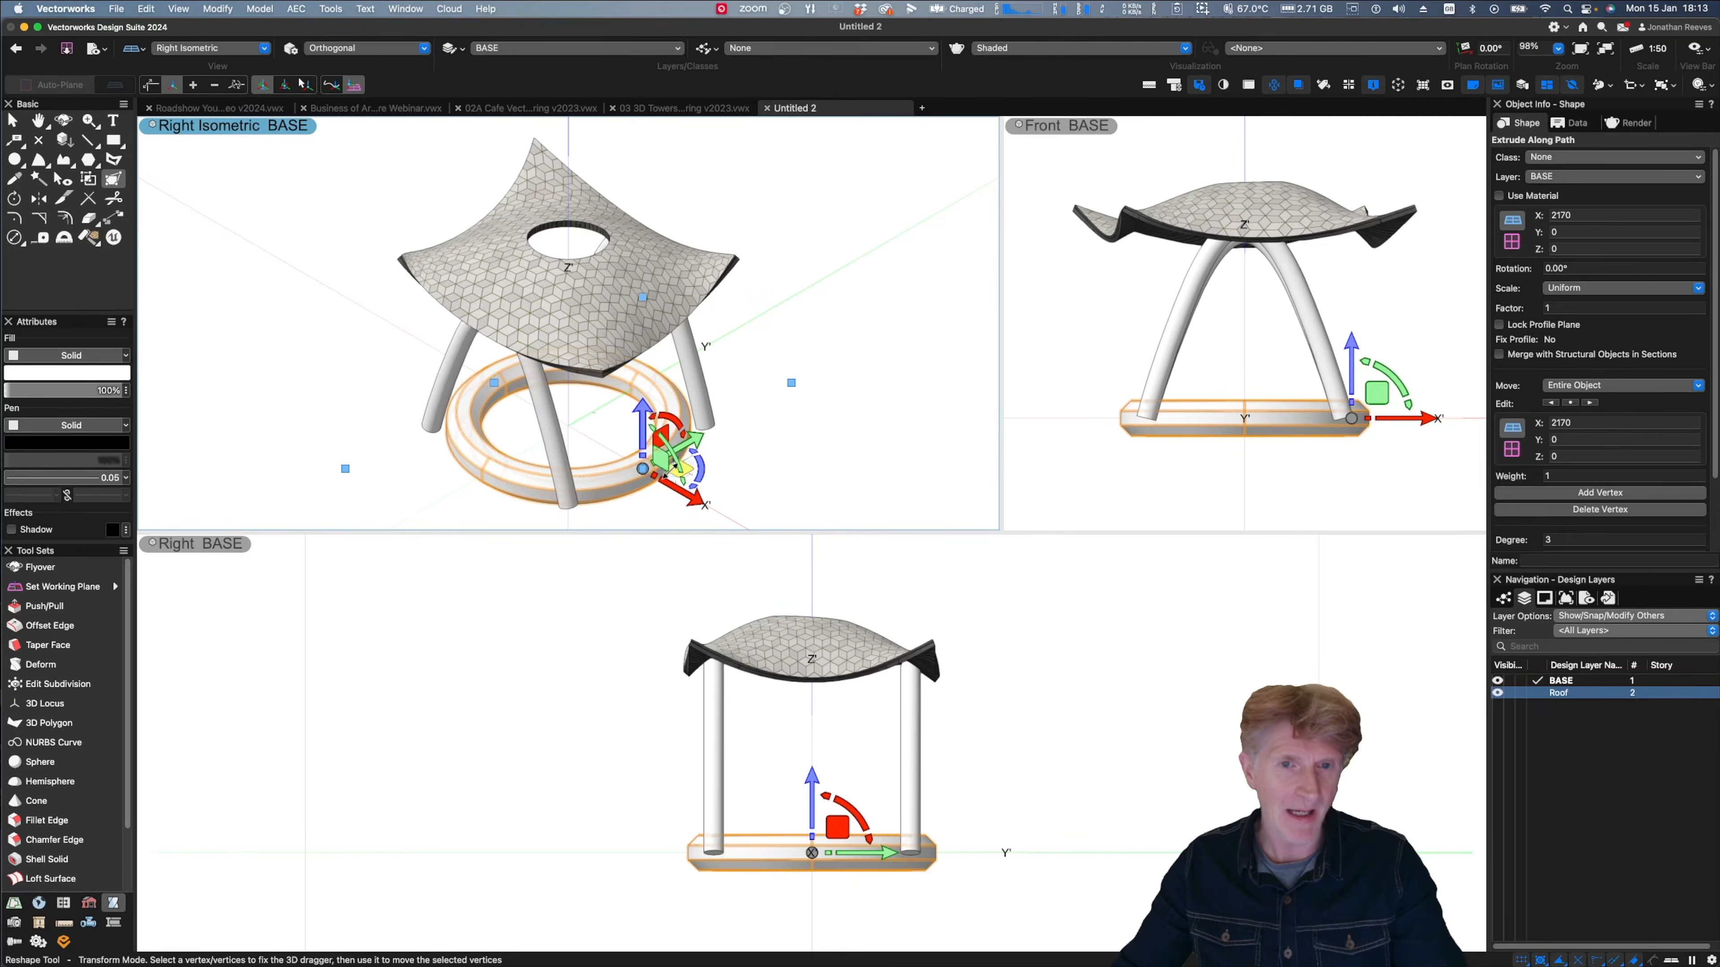
scroll(640, 492, "up", 3)
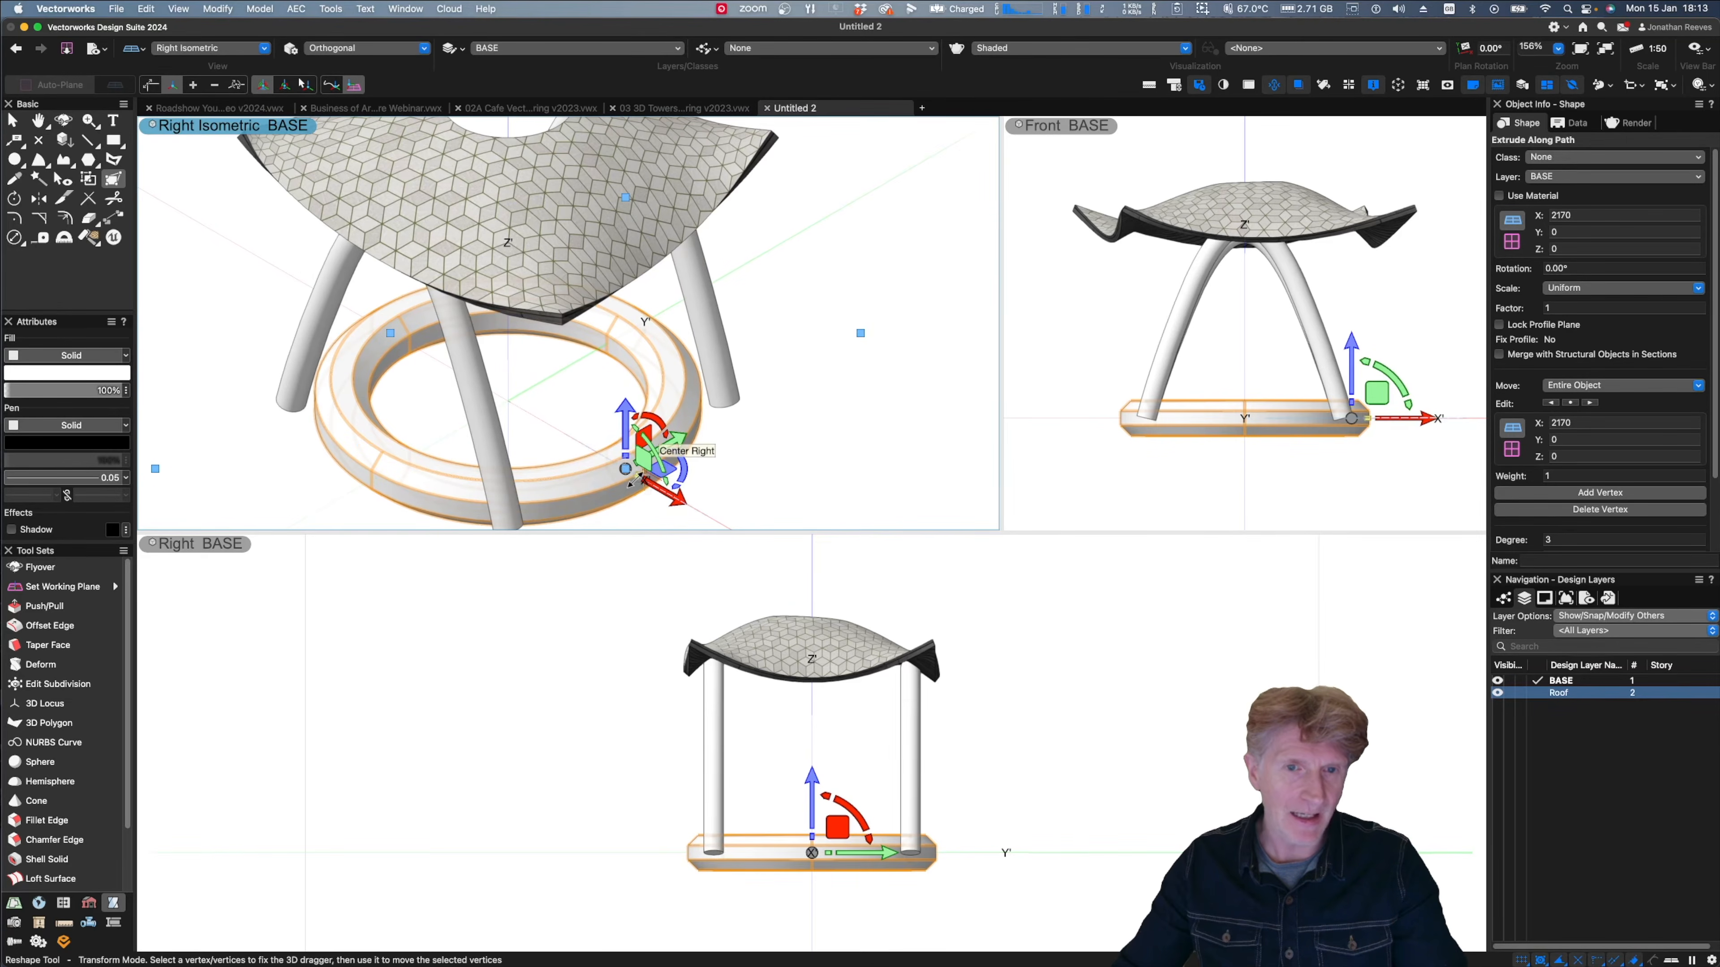
left_click_drag(635, 480, 507, 401)
- Raise the path's end vertex up to the roof opening, at about X -633, Y 633, Z 3961
middle_click_drag(526, 354, 772, 405)
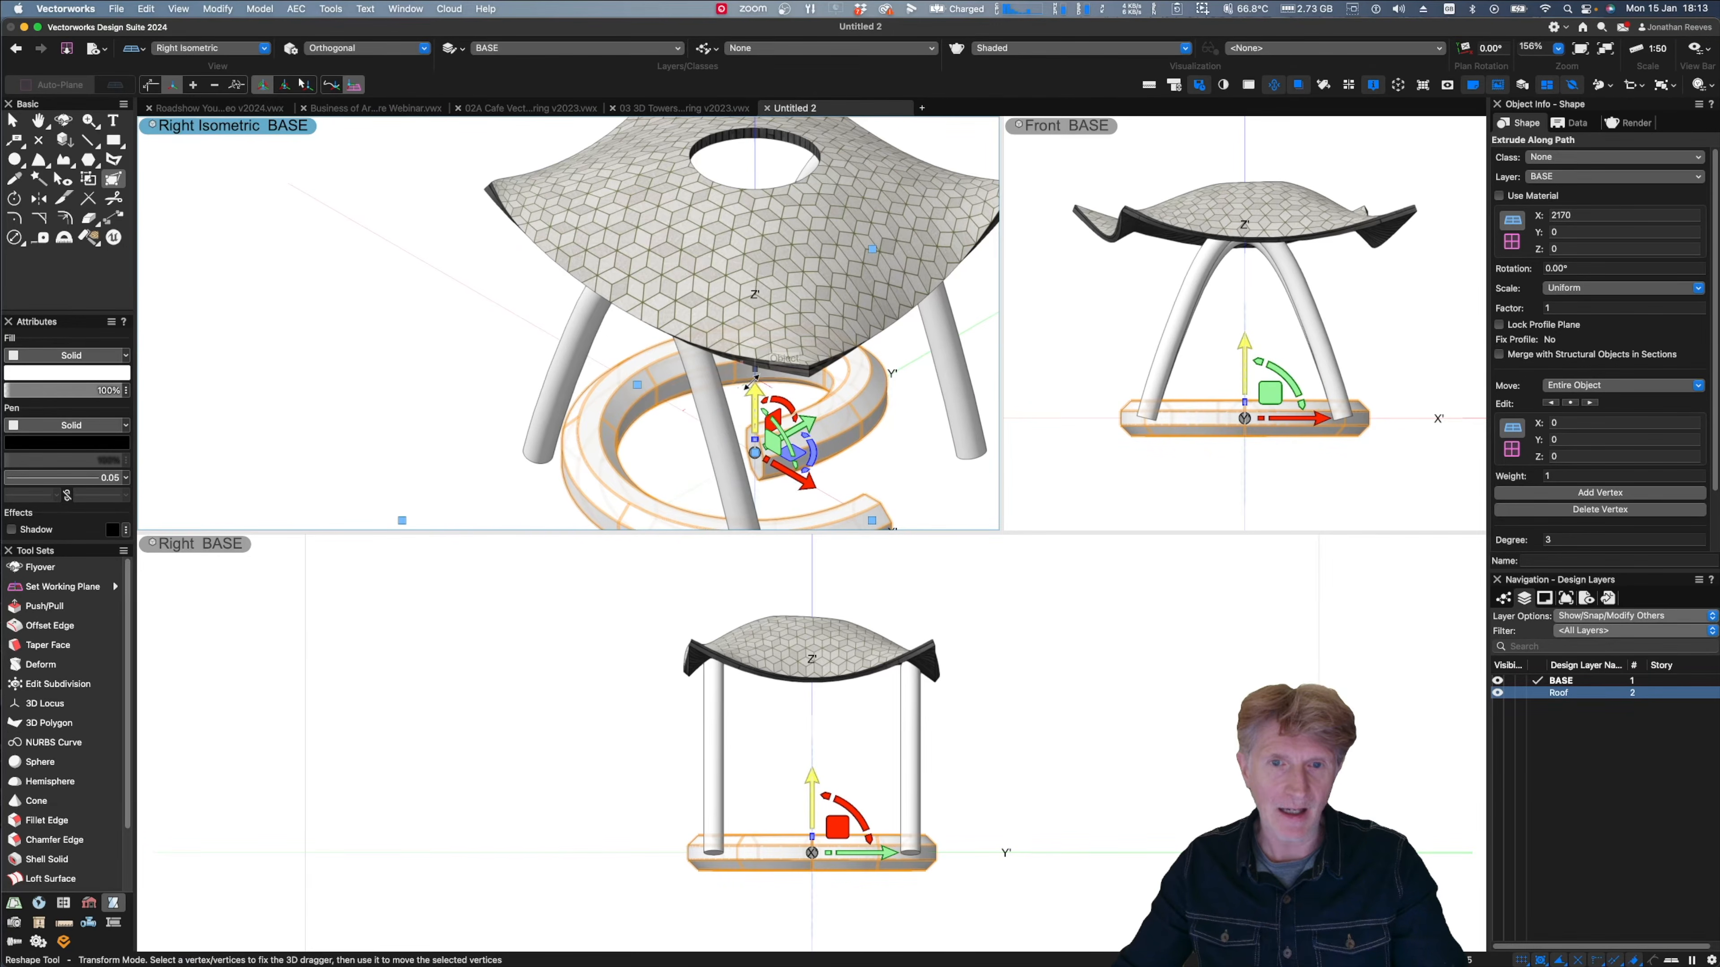
left_click_drag(751, 392, 762, 314)
left_click_drag(762, 166, 753, 217)
middle_click_drag(759, 288, 620, 338)
left_click_drag(614, 340, 618, 217)
scroll(643, 314, "down", 5)
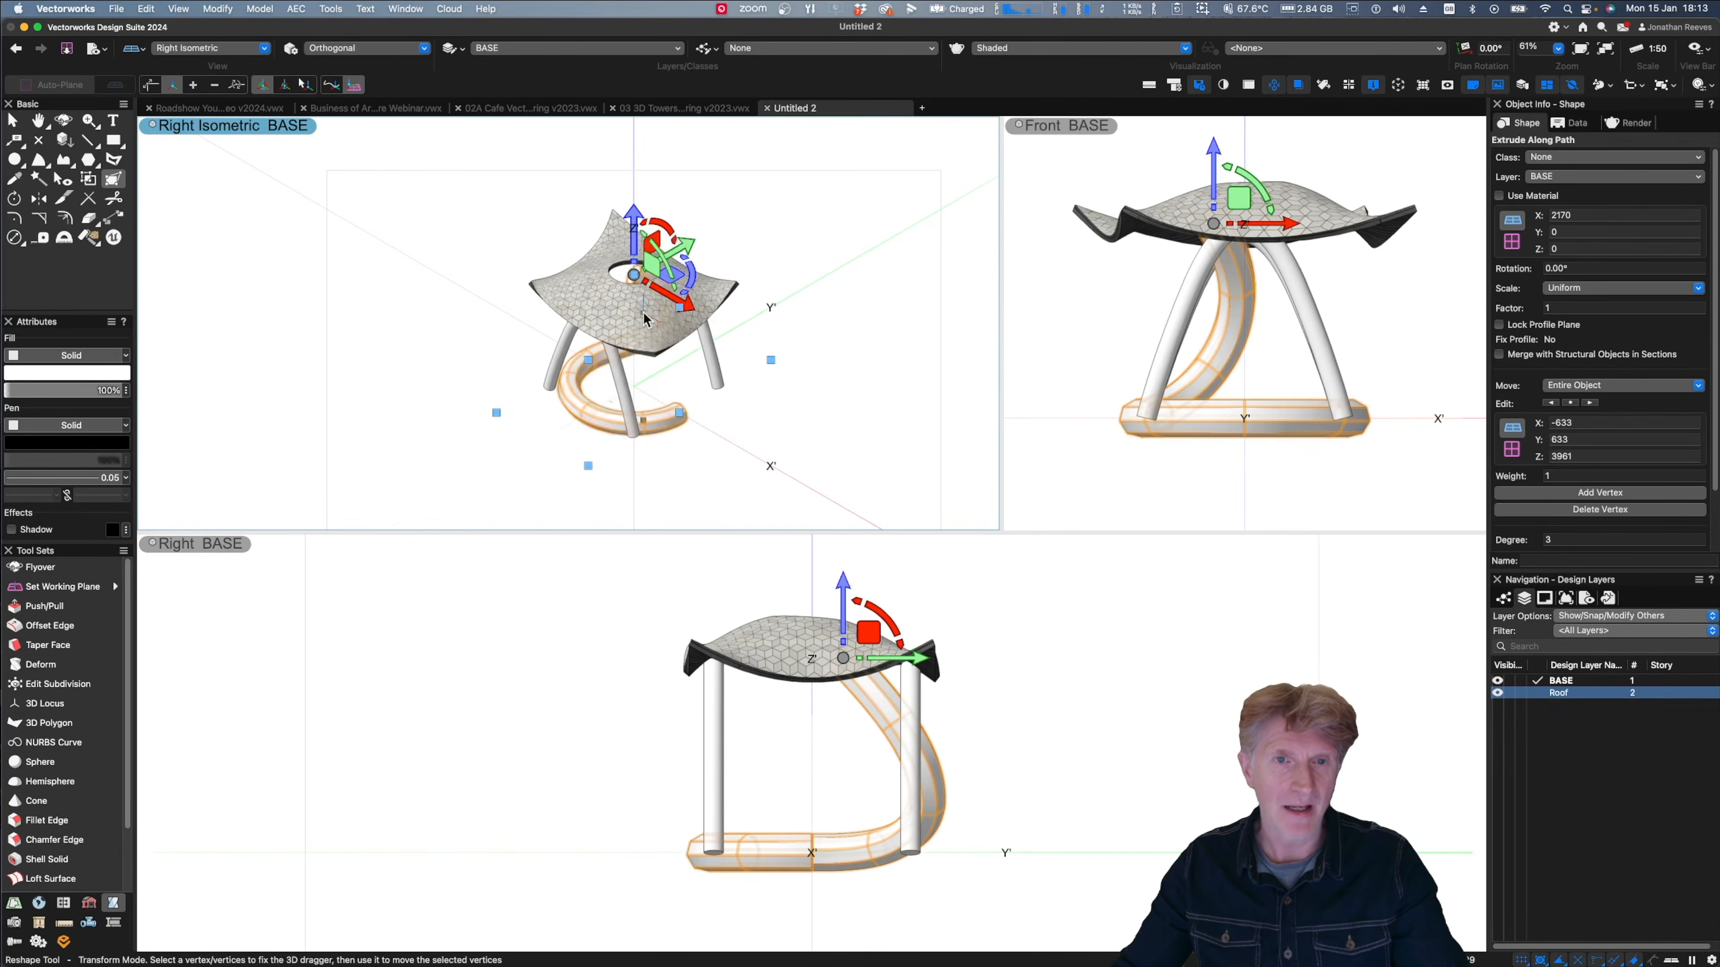
- Open the spiral extrusion's profile for editing and draw a circle of about 350 mm radius inscribed in the octagon
key("shift+c")
left_click_drag(699, 465, 509, 400)
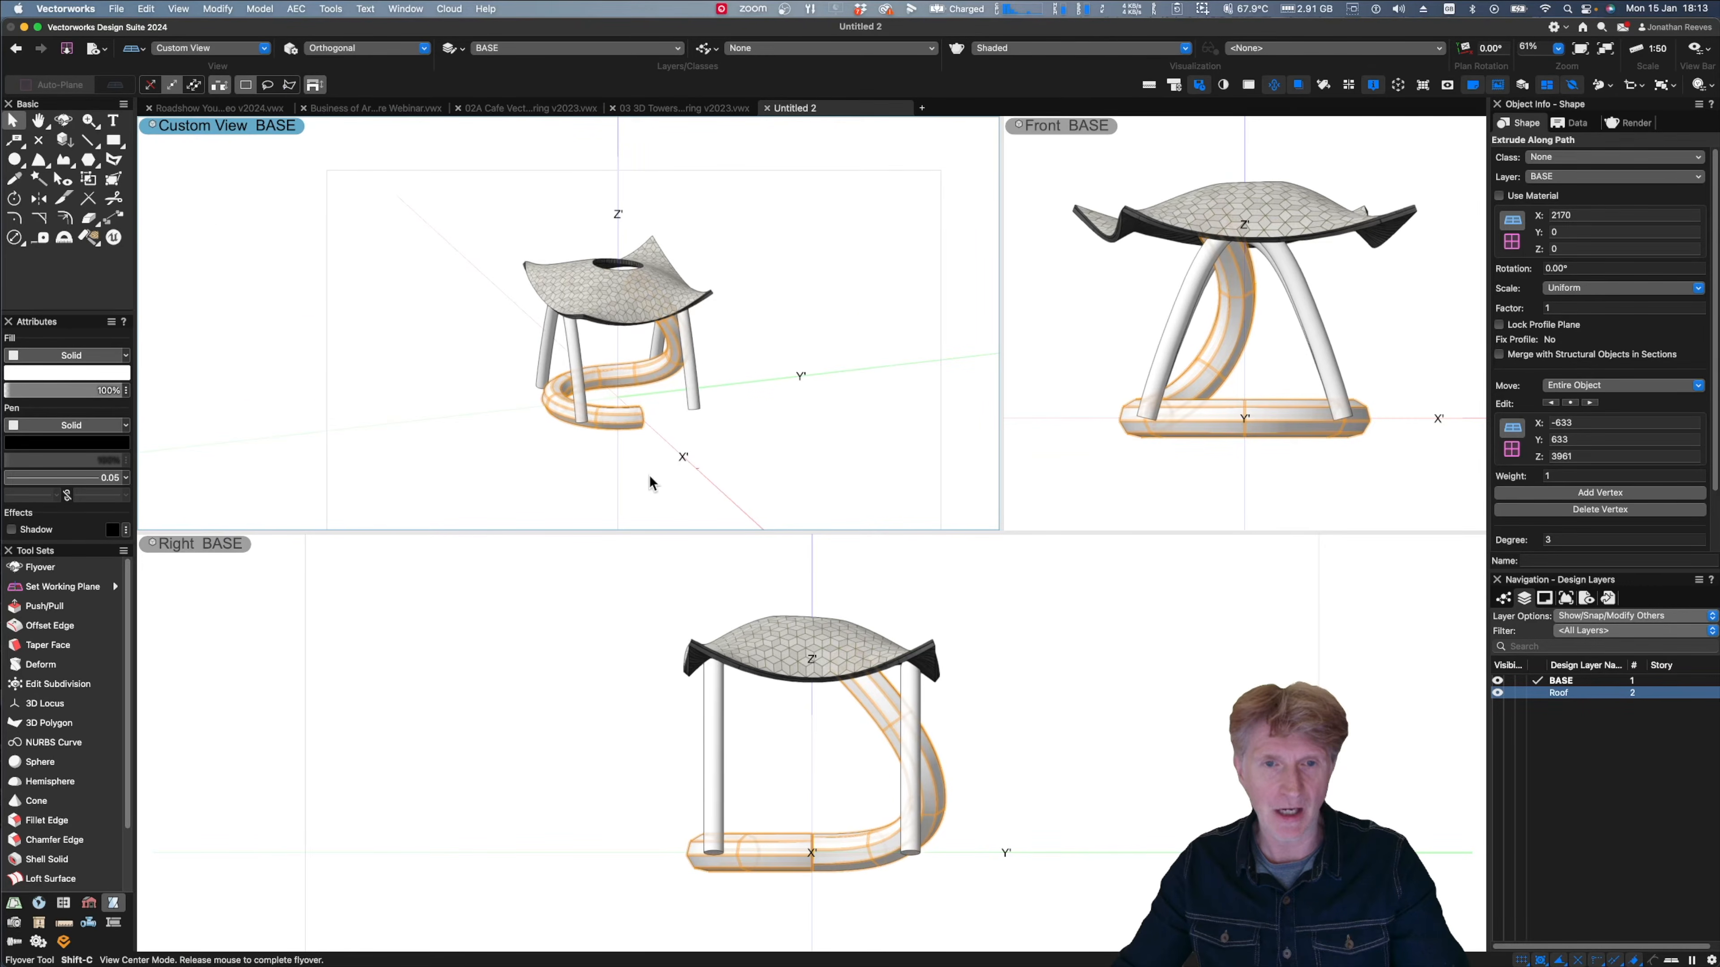
middle_click_drag(578, 438, 698, 469)
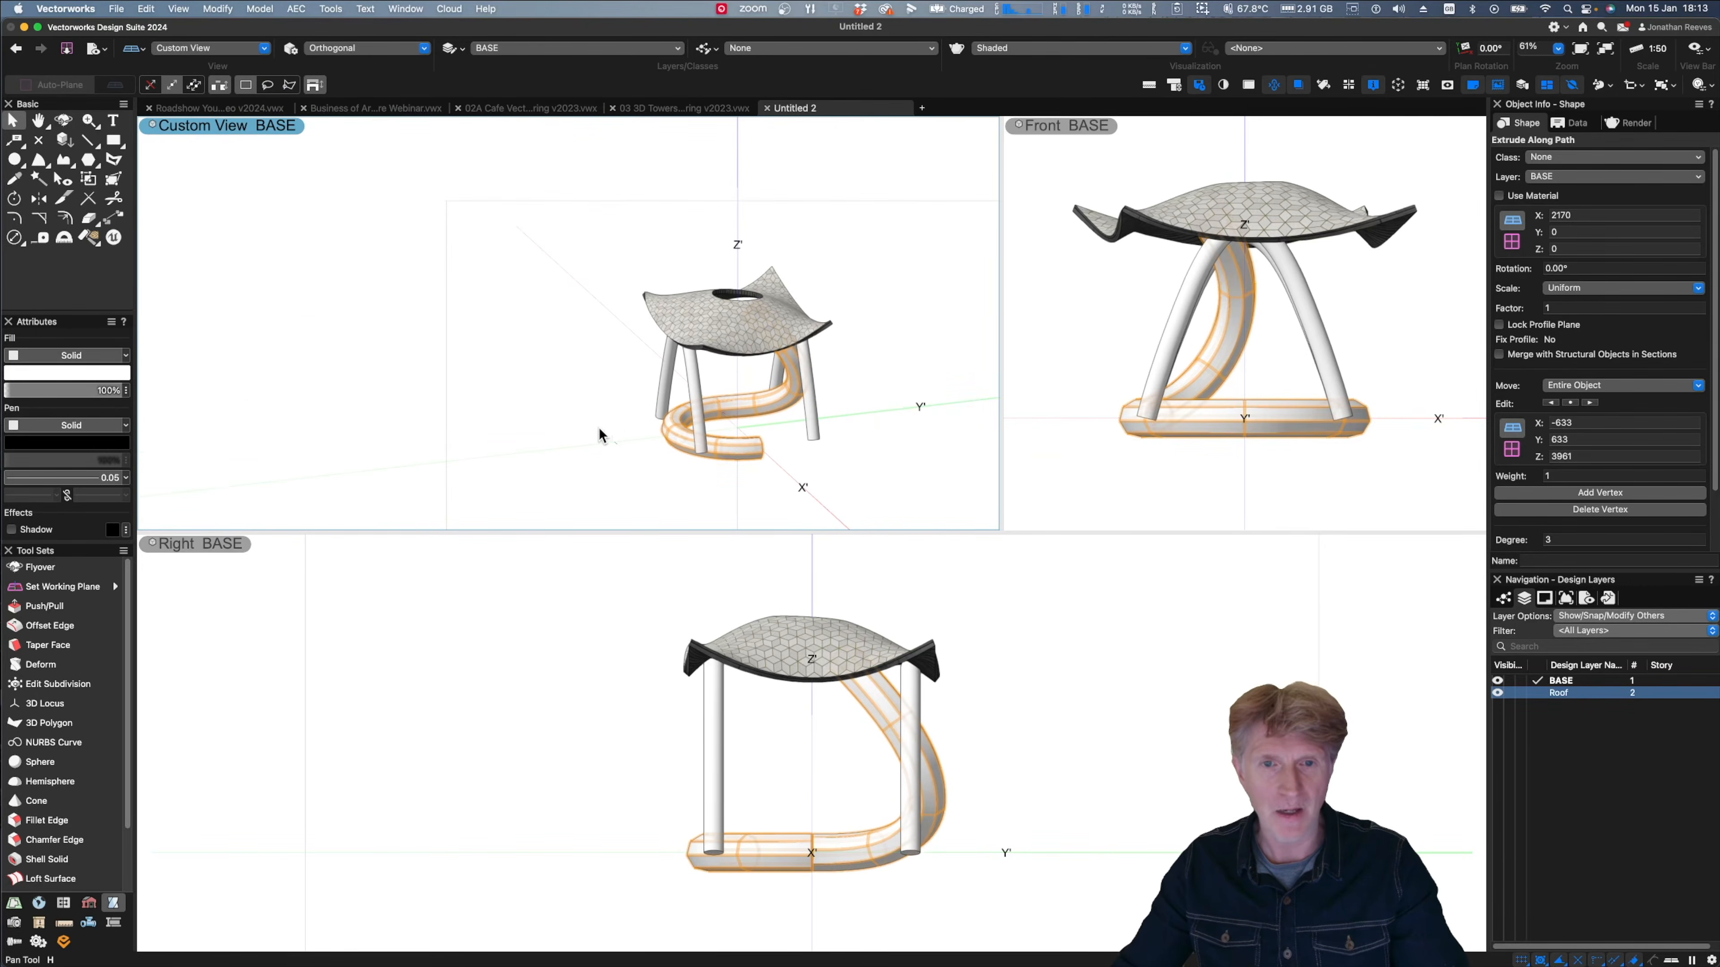
key("3")
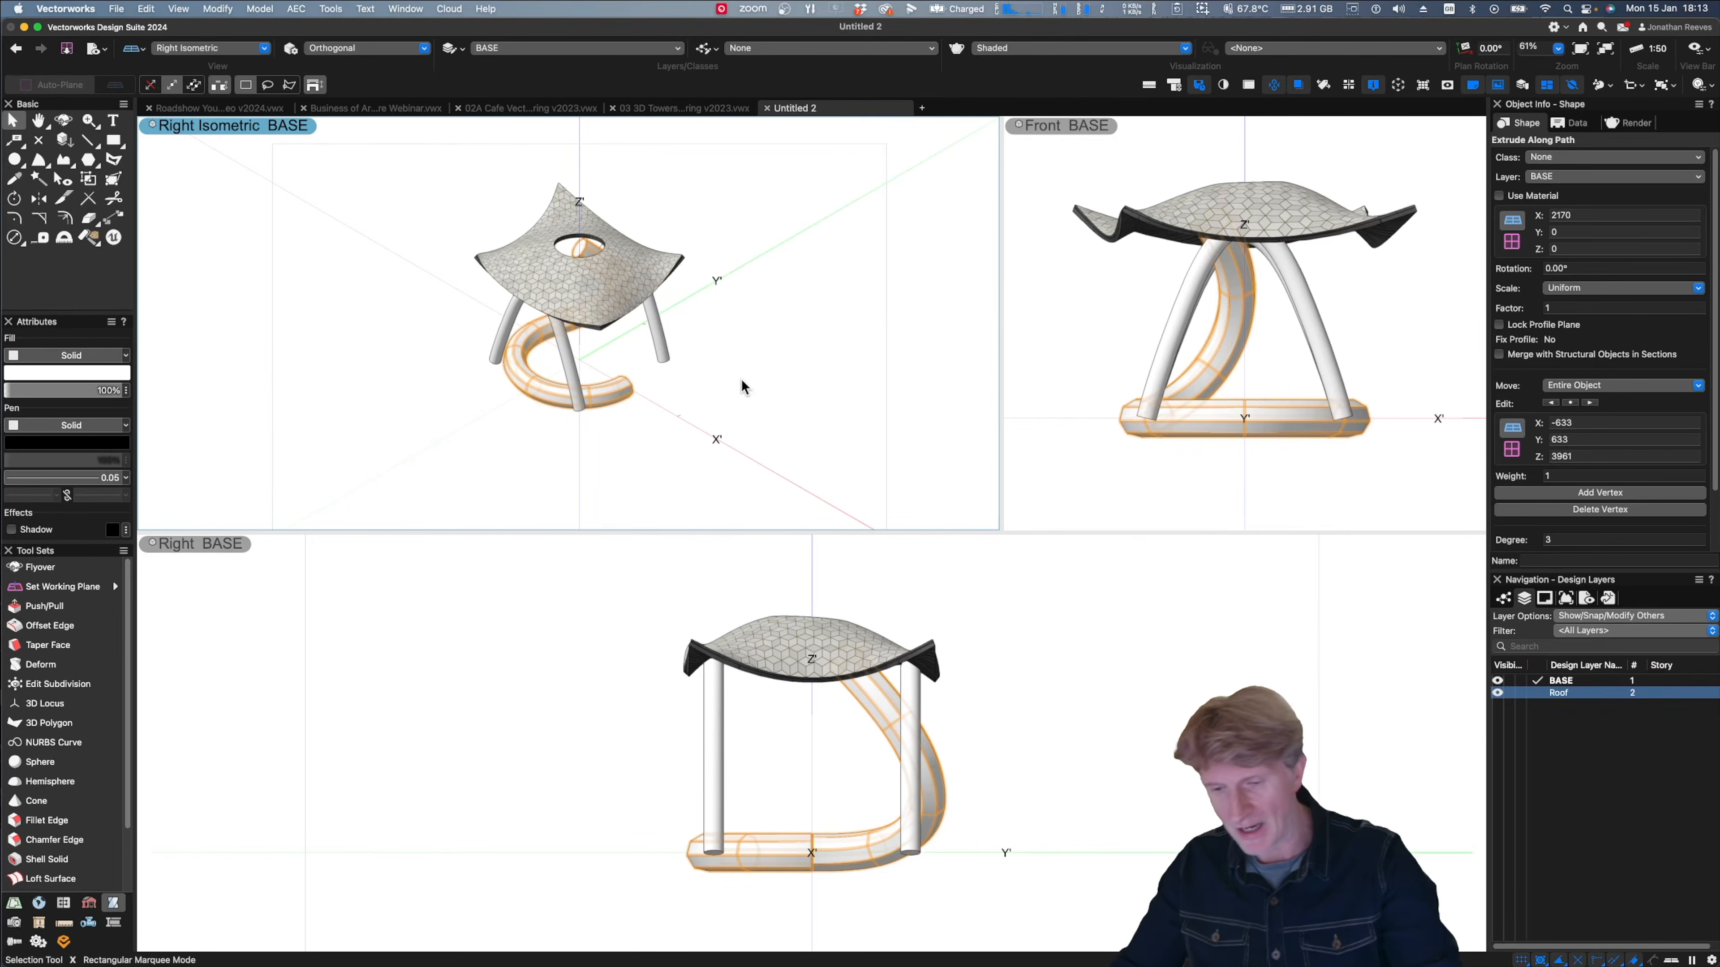
left_click(1204, 400)
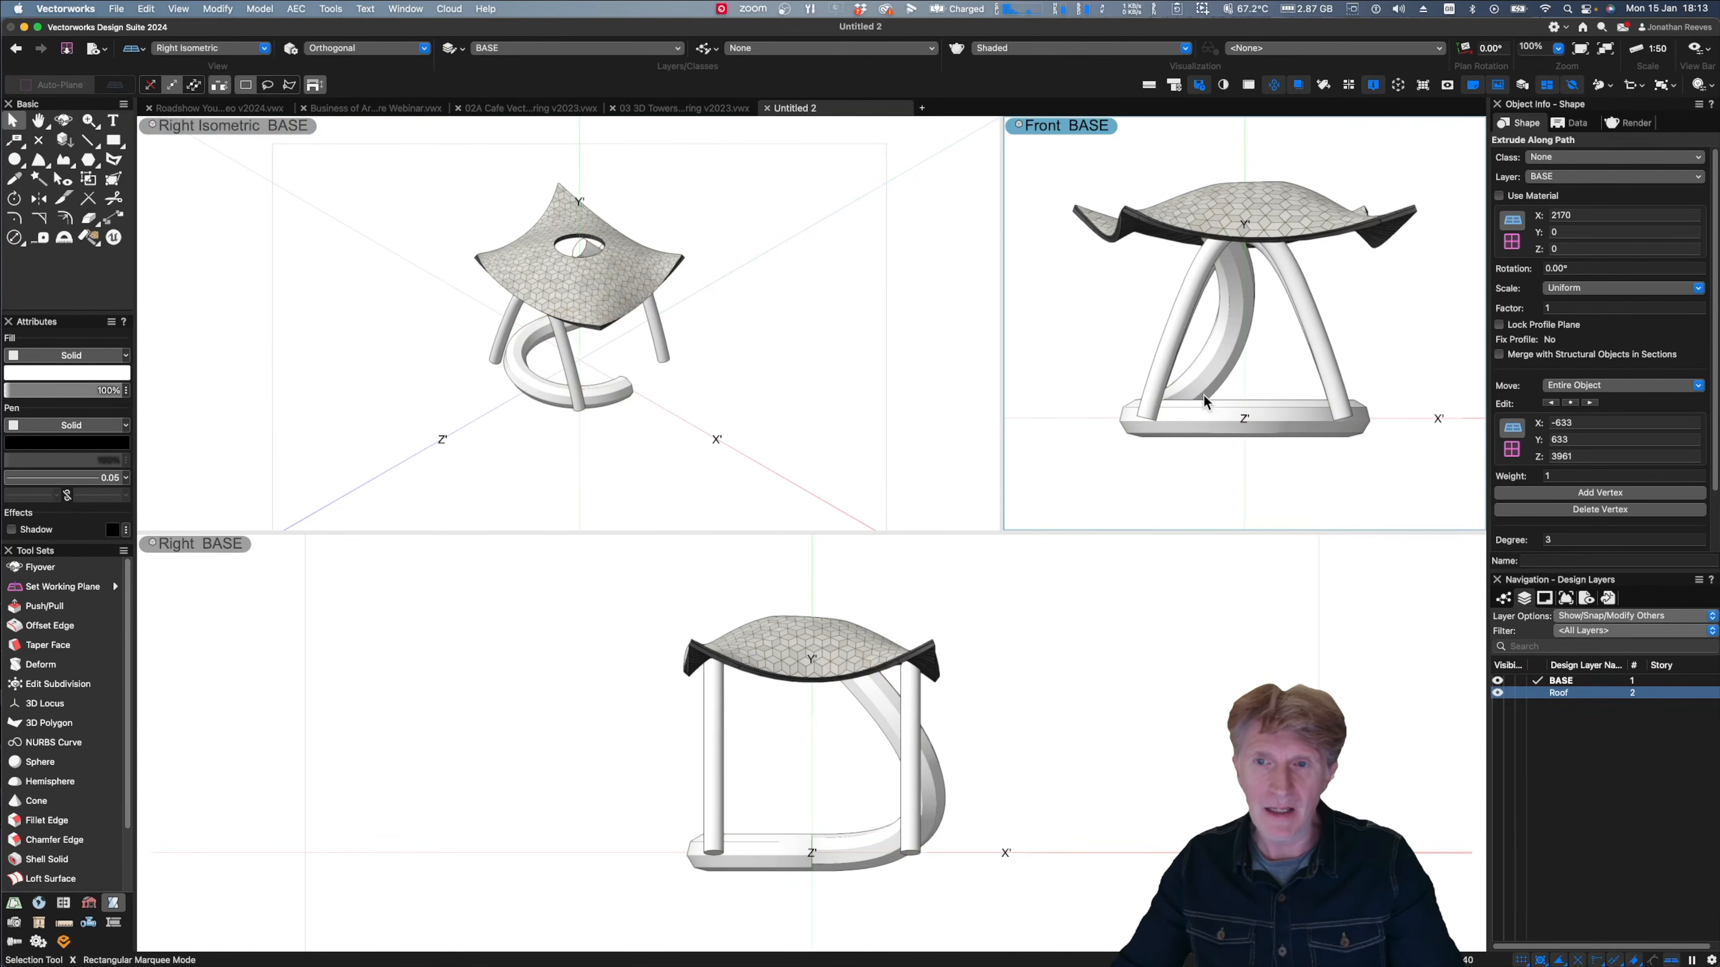
double_click(545, 399)
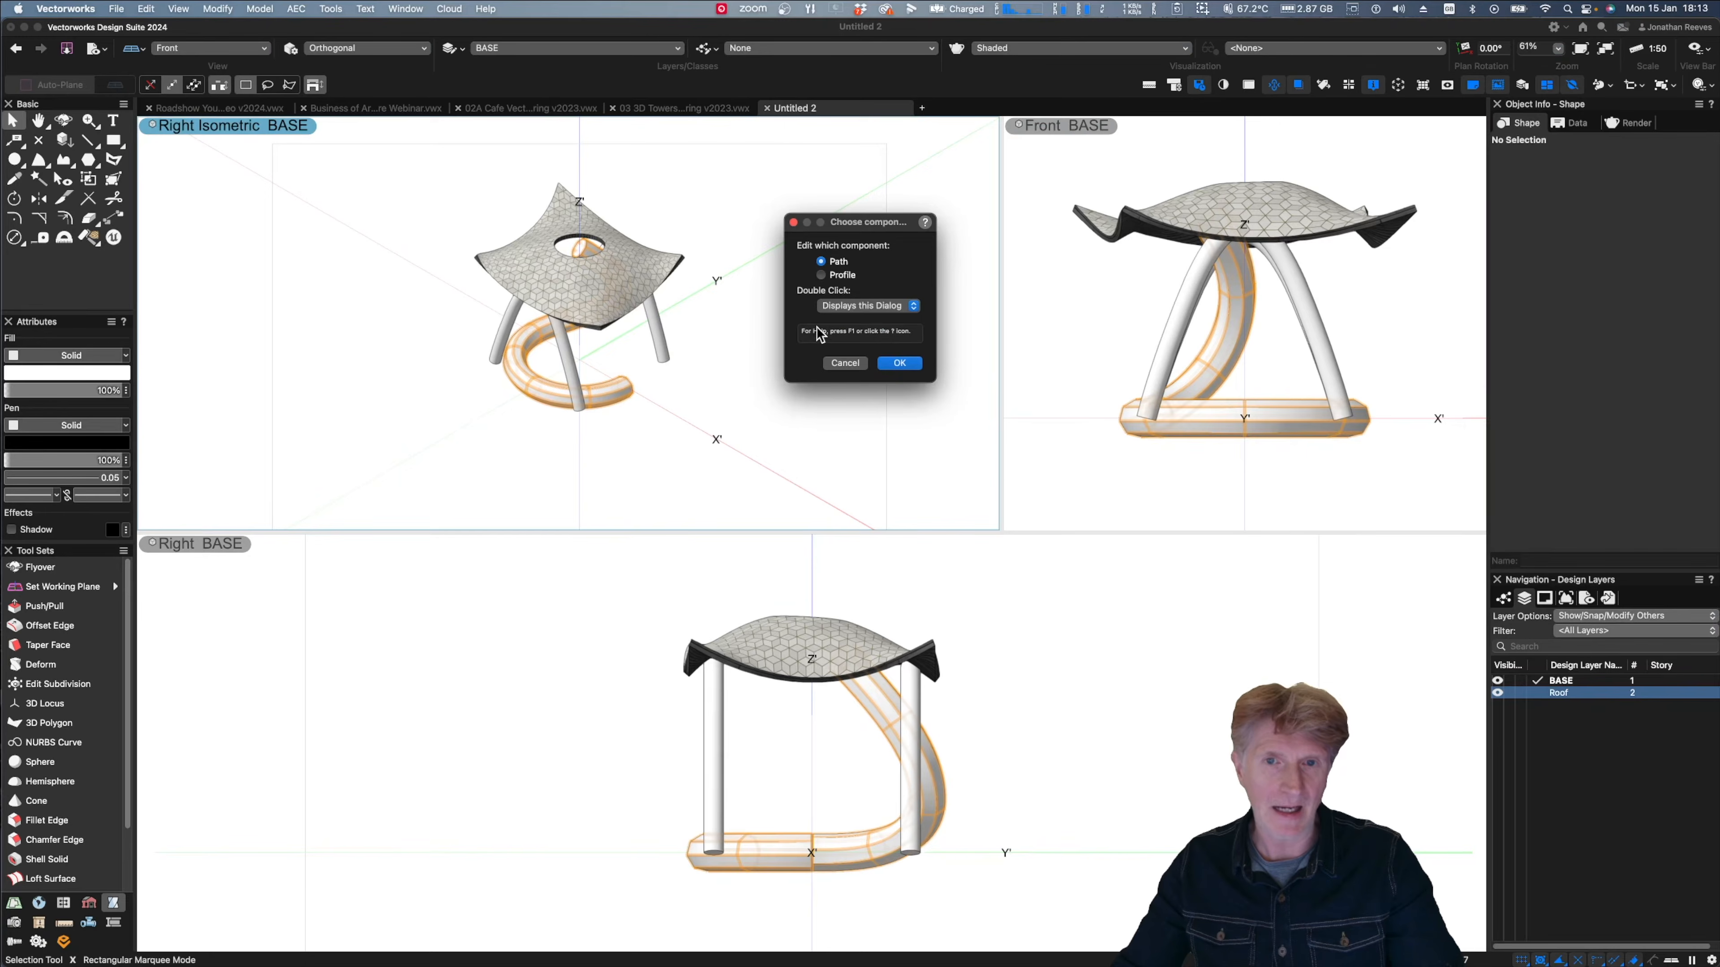
left_click(834, 275)
left_click(905, 363)
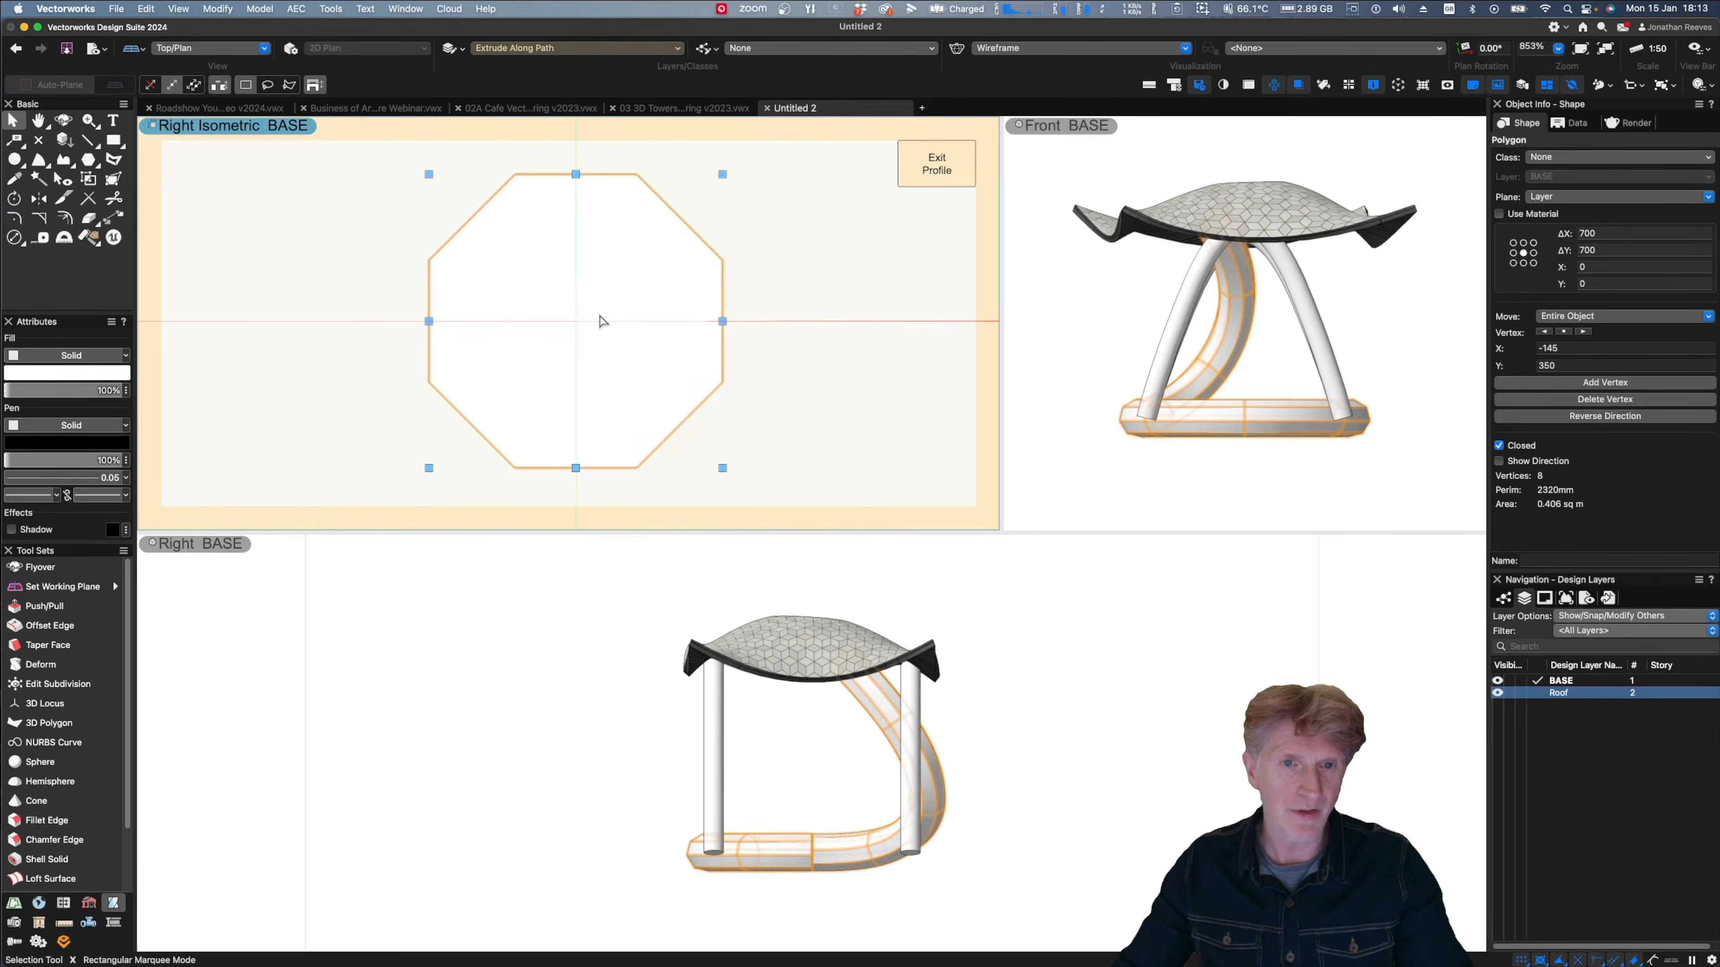
key("6")
left_click(575, 321)
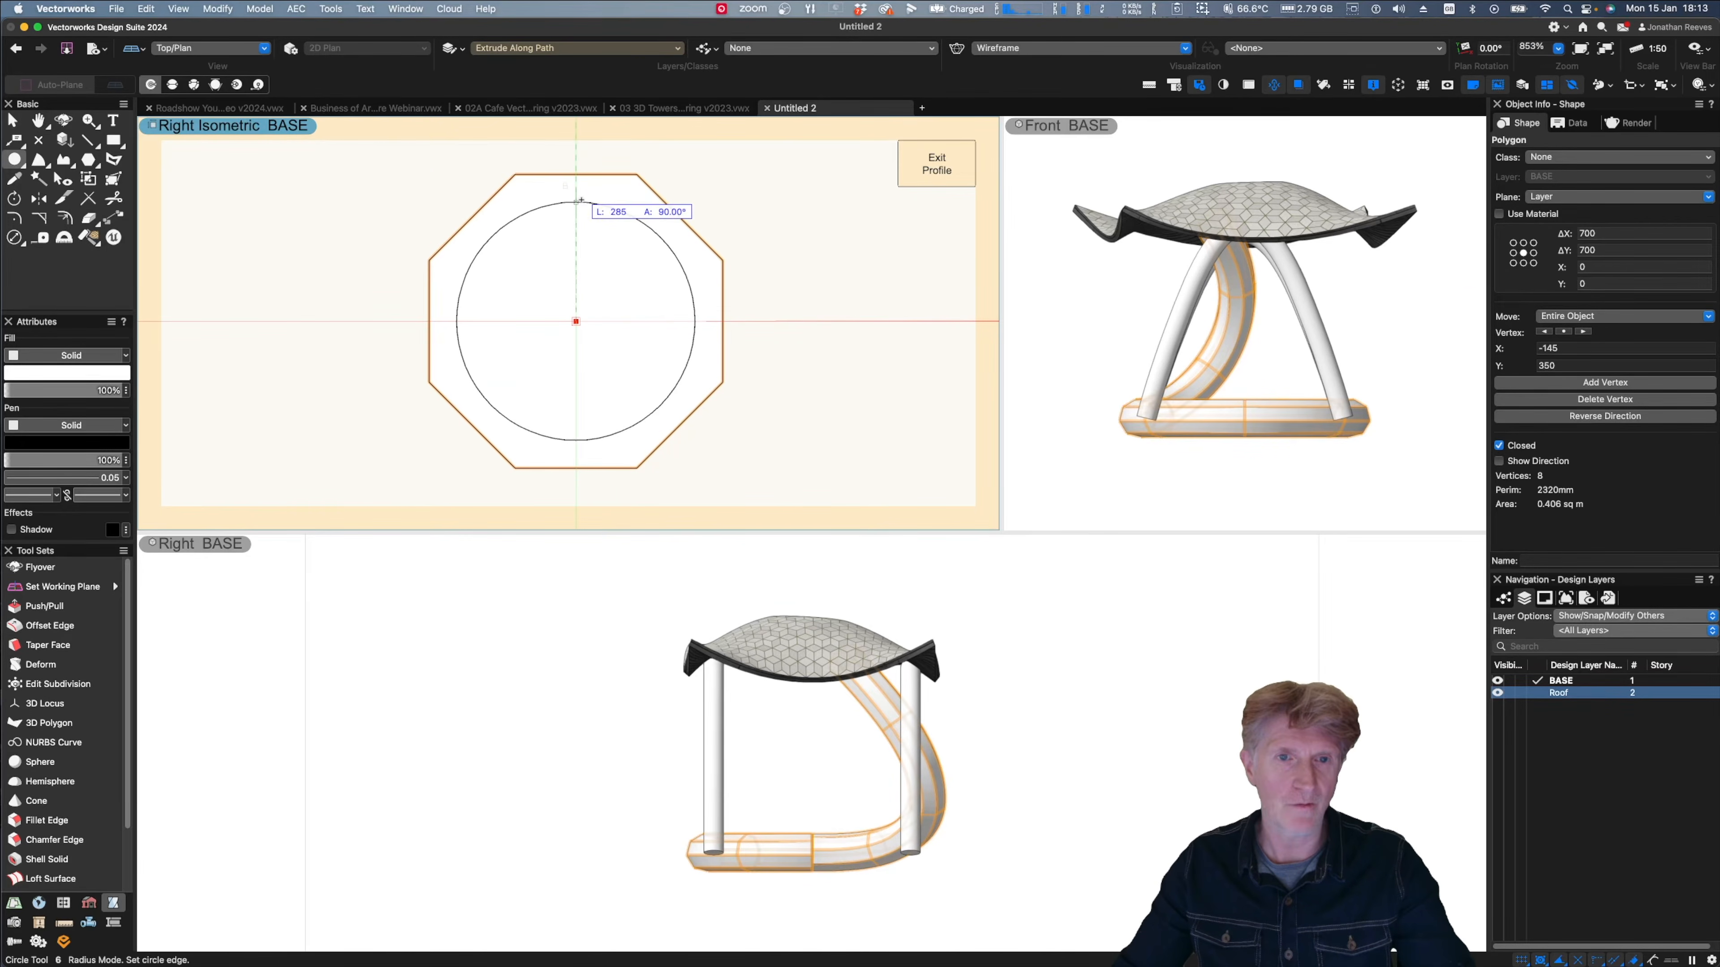
left_click(579, 184)
- Delete the octagon from the profile, leaving only the circle, and exit profile editing
key("x")
left_click(640, 180)
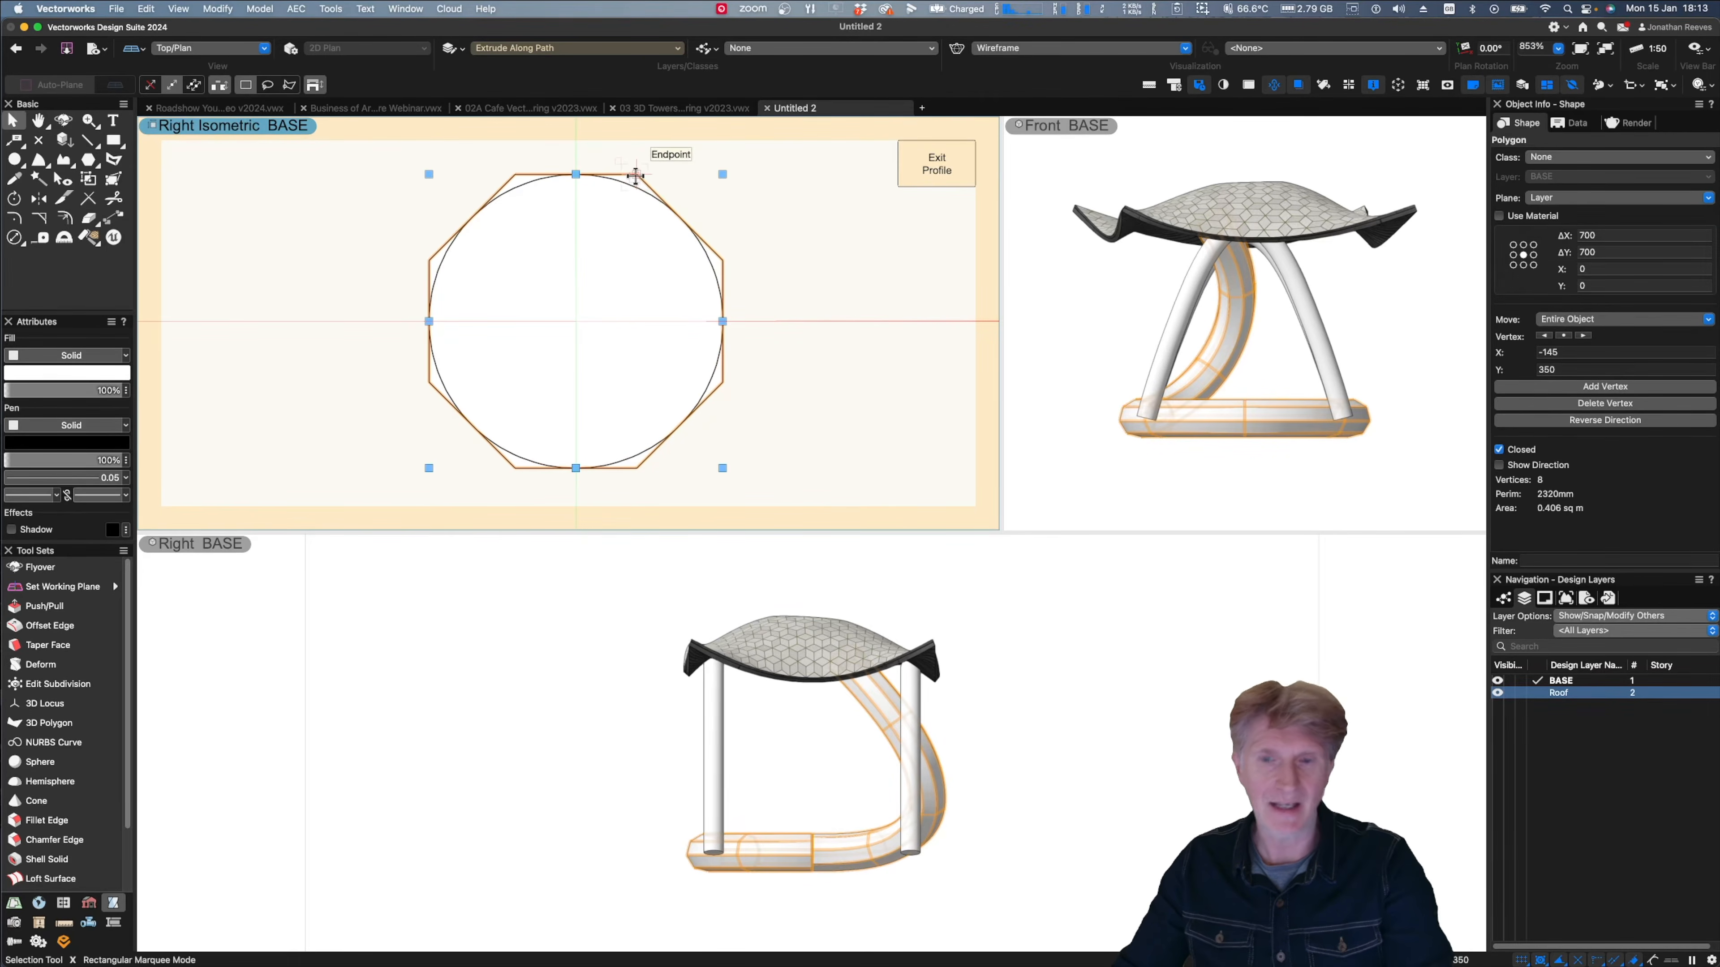
key("Delete")
left_click(934, 166)
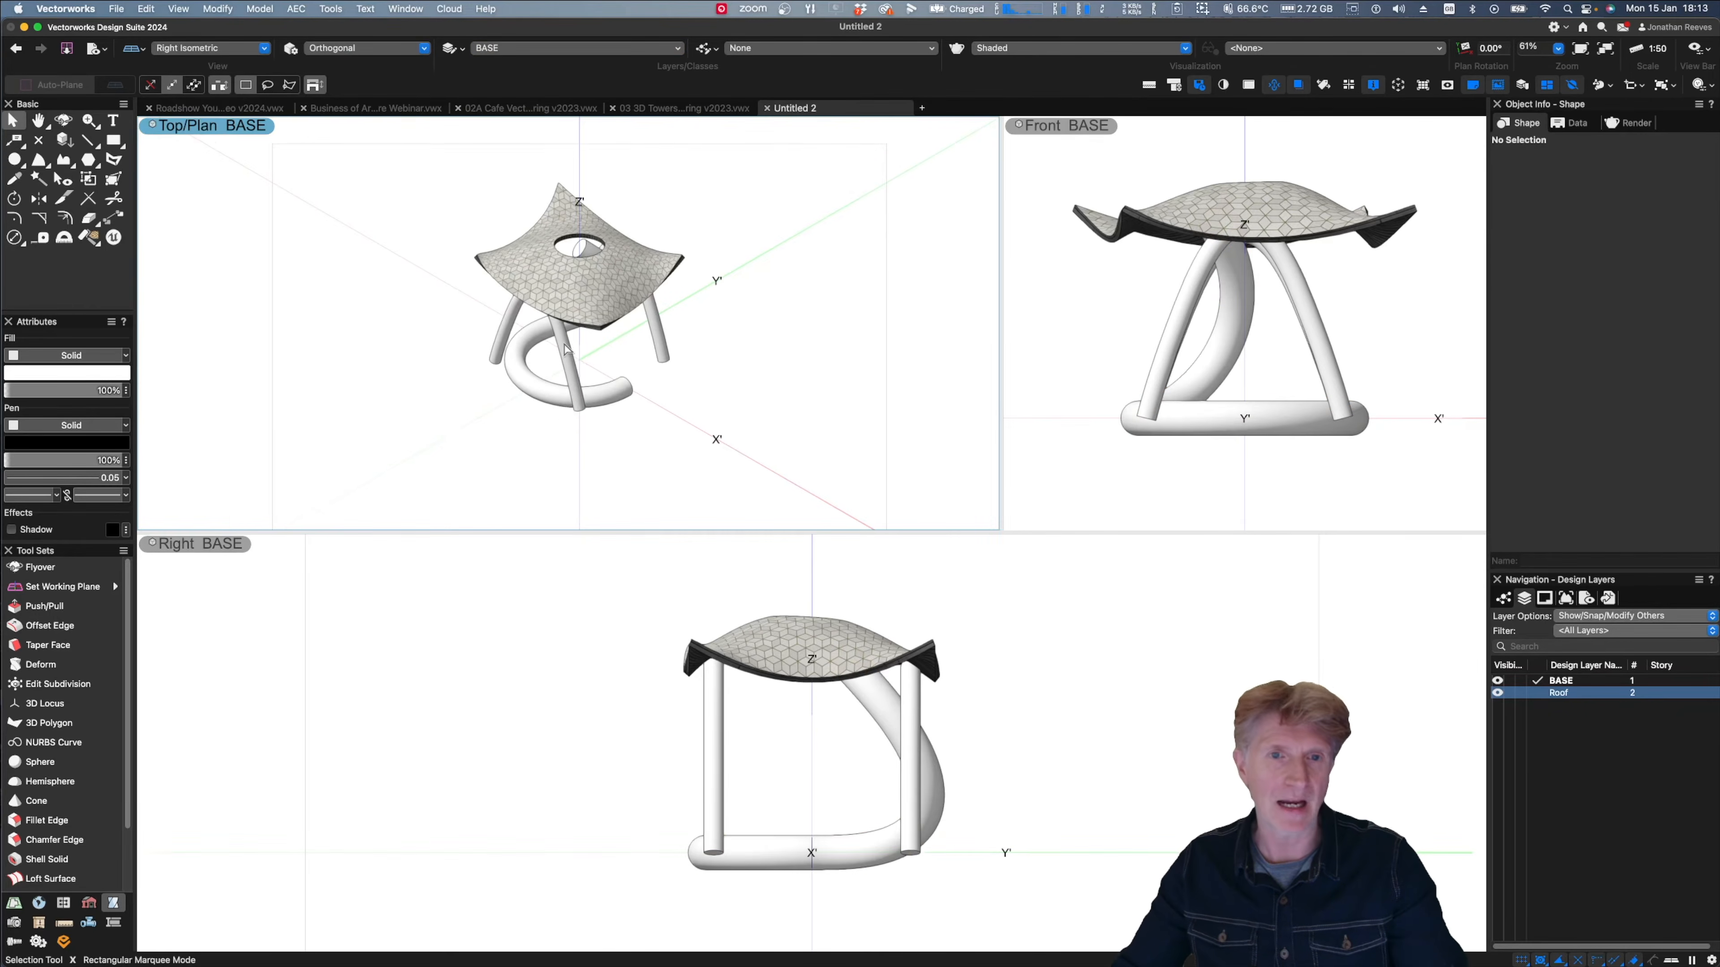
- Start reshaping the path of the round spiral tube in the Reshape tool's Add Vertex mode
scroll(569, 413, "up", 3)
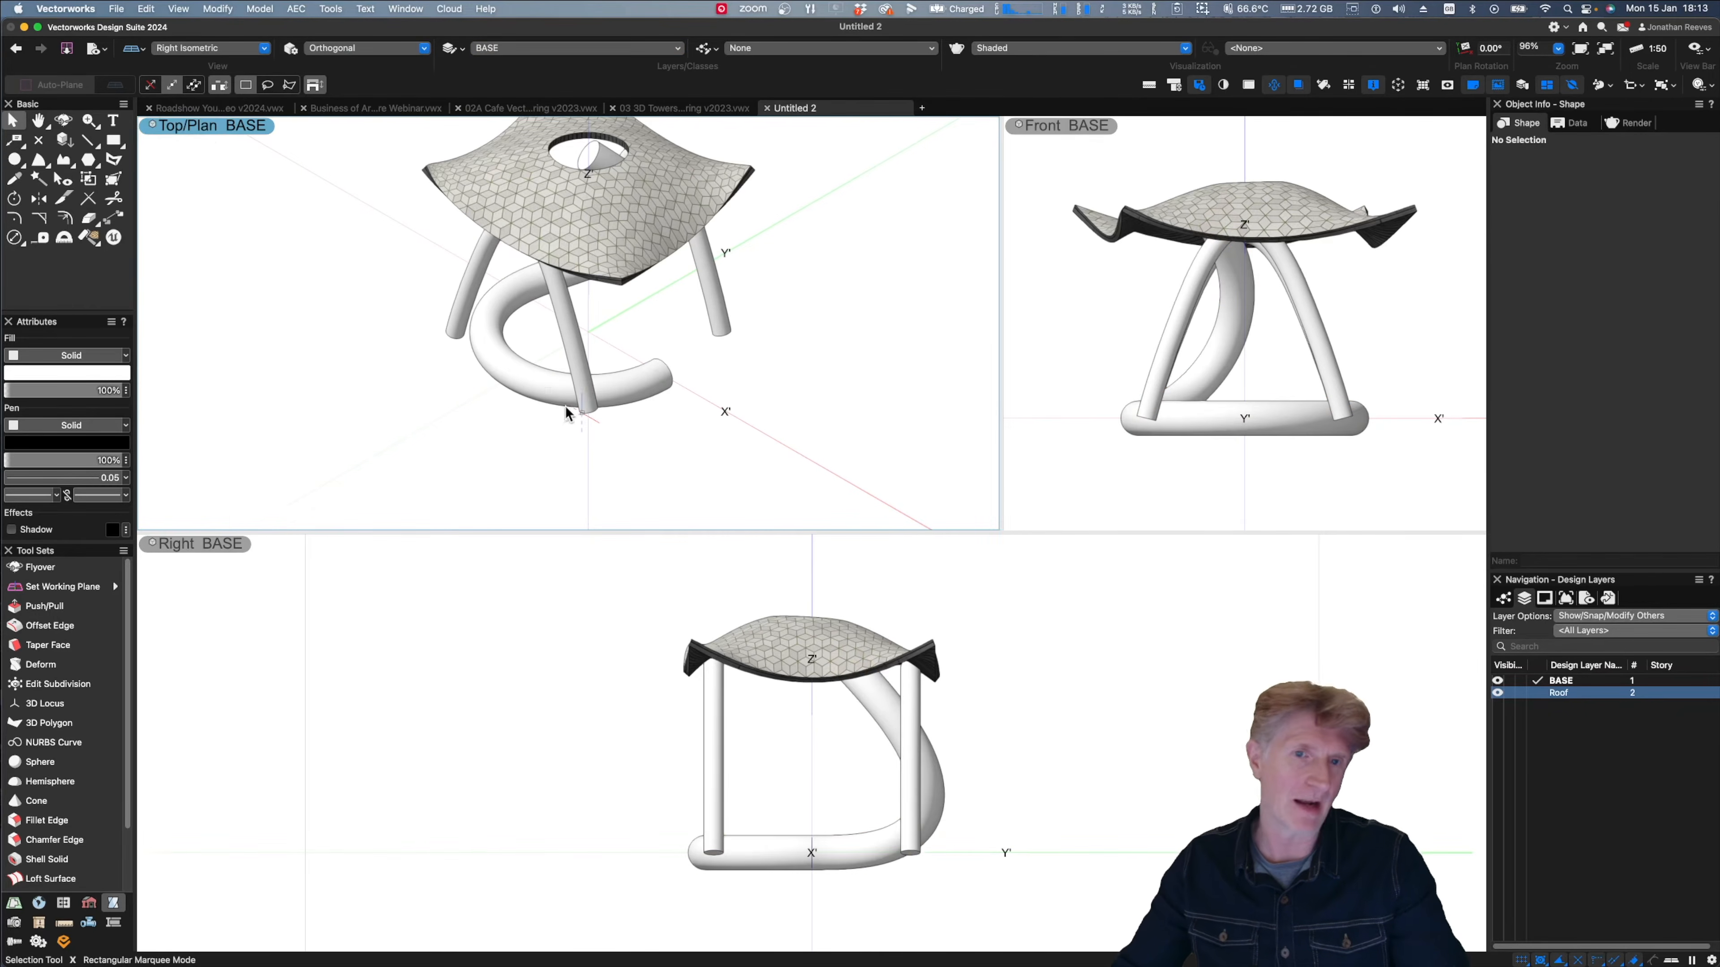
double_click(667, 373)
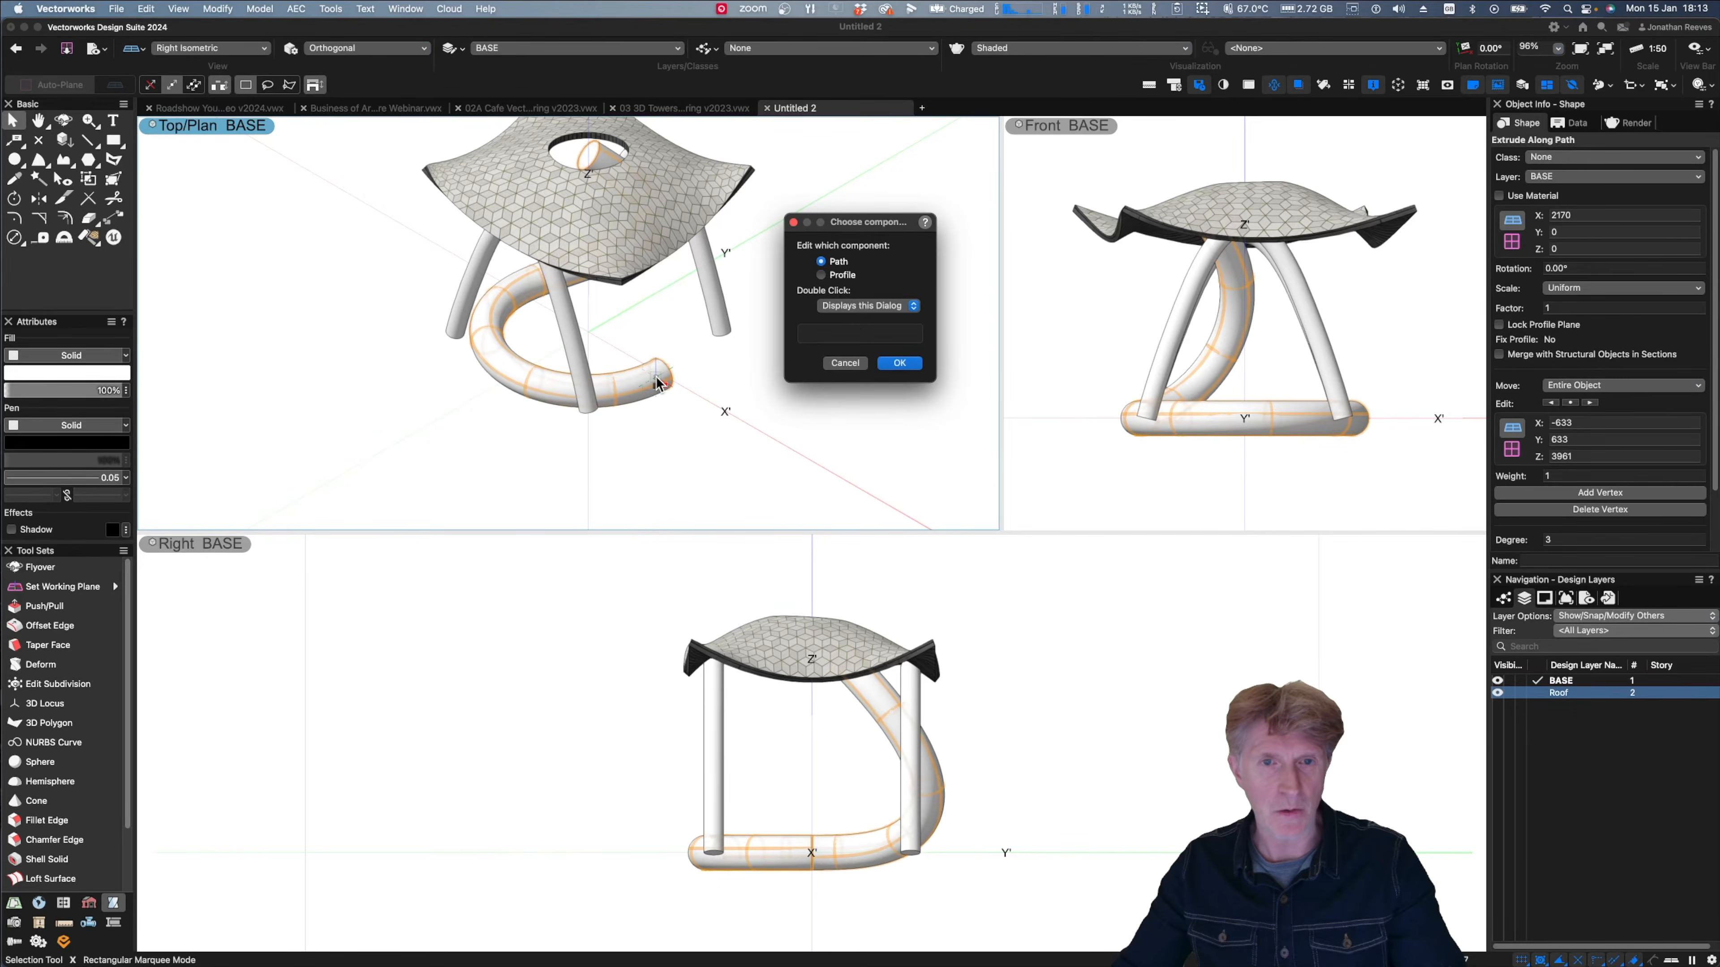
key("Return")
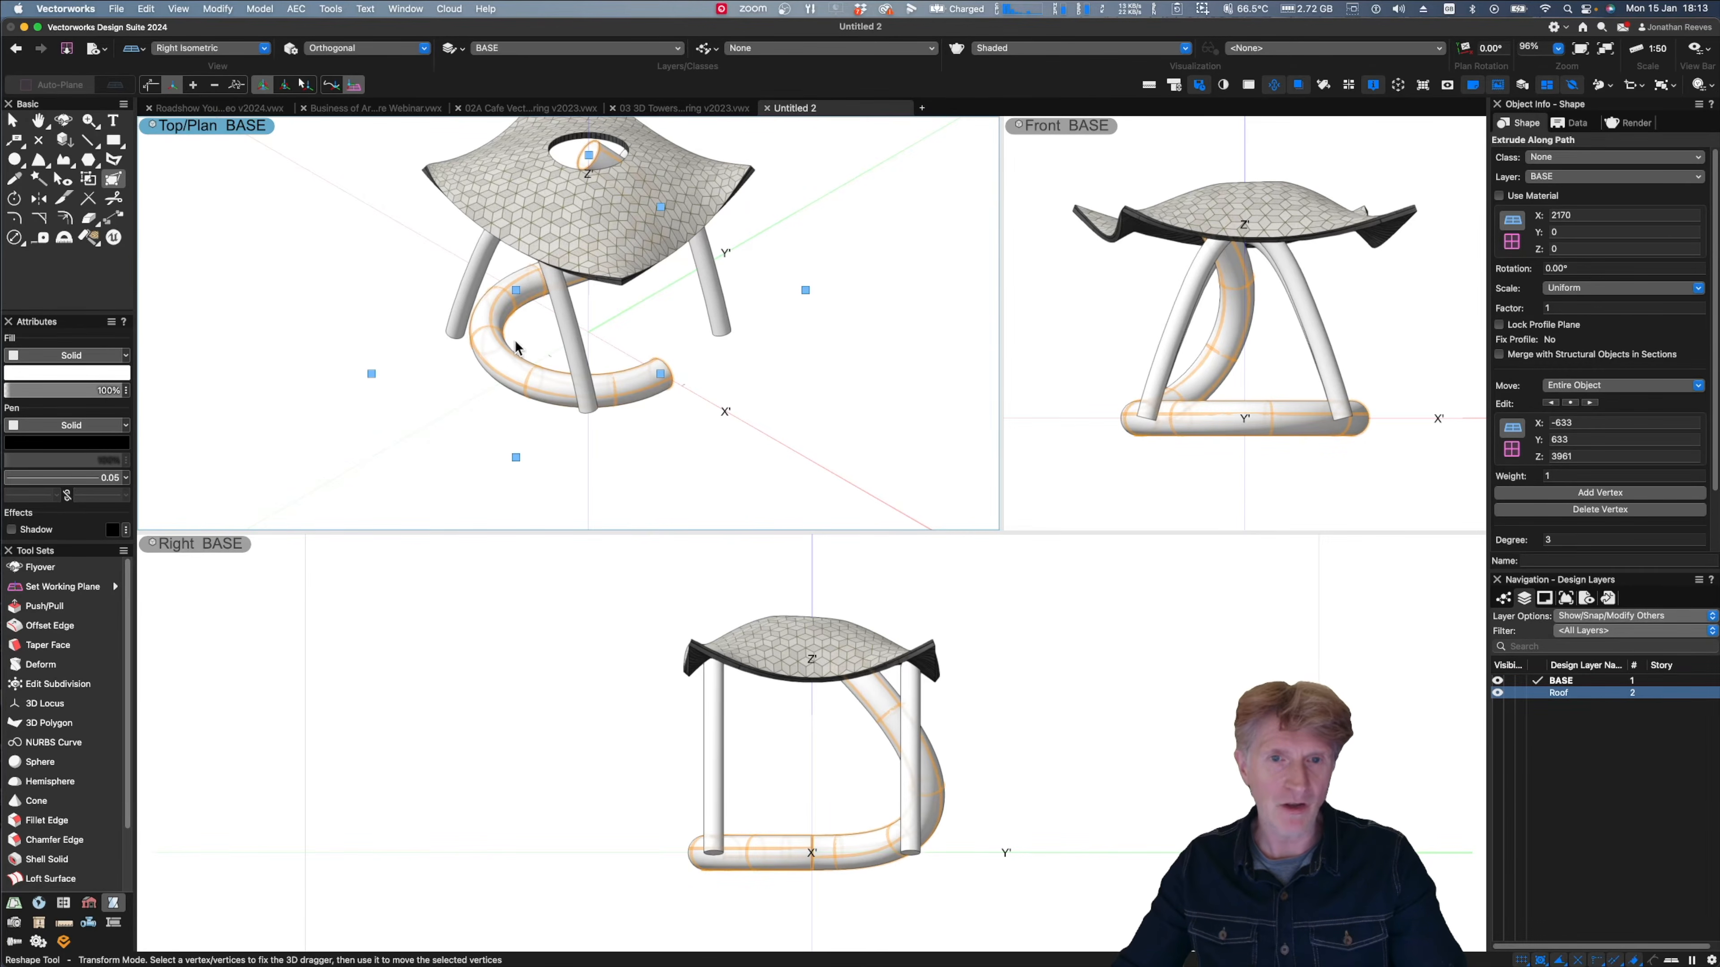
left_click(196, 84)
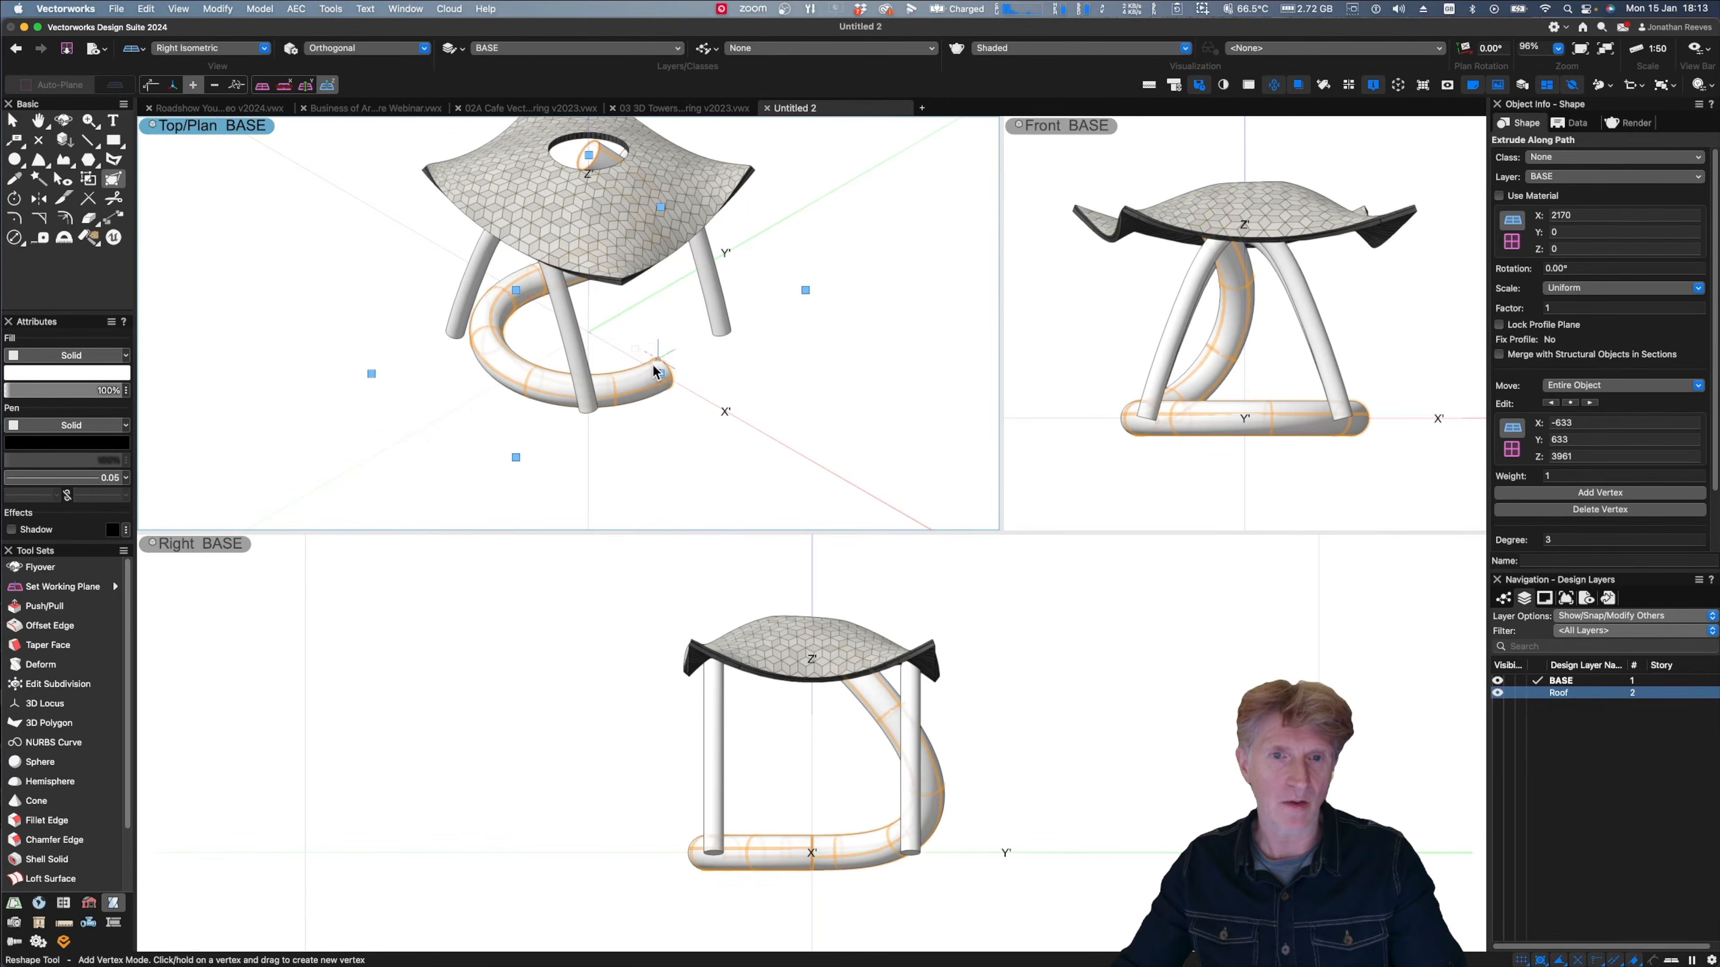
left_click_drag(661, 374, 774, 348)
key("super+z")
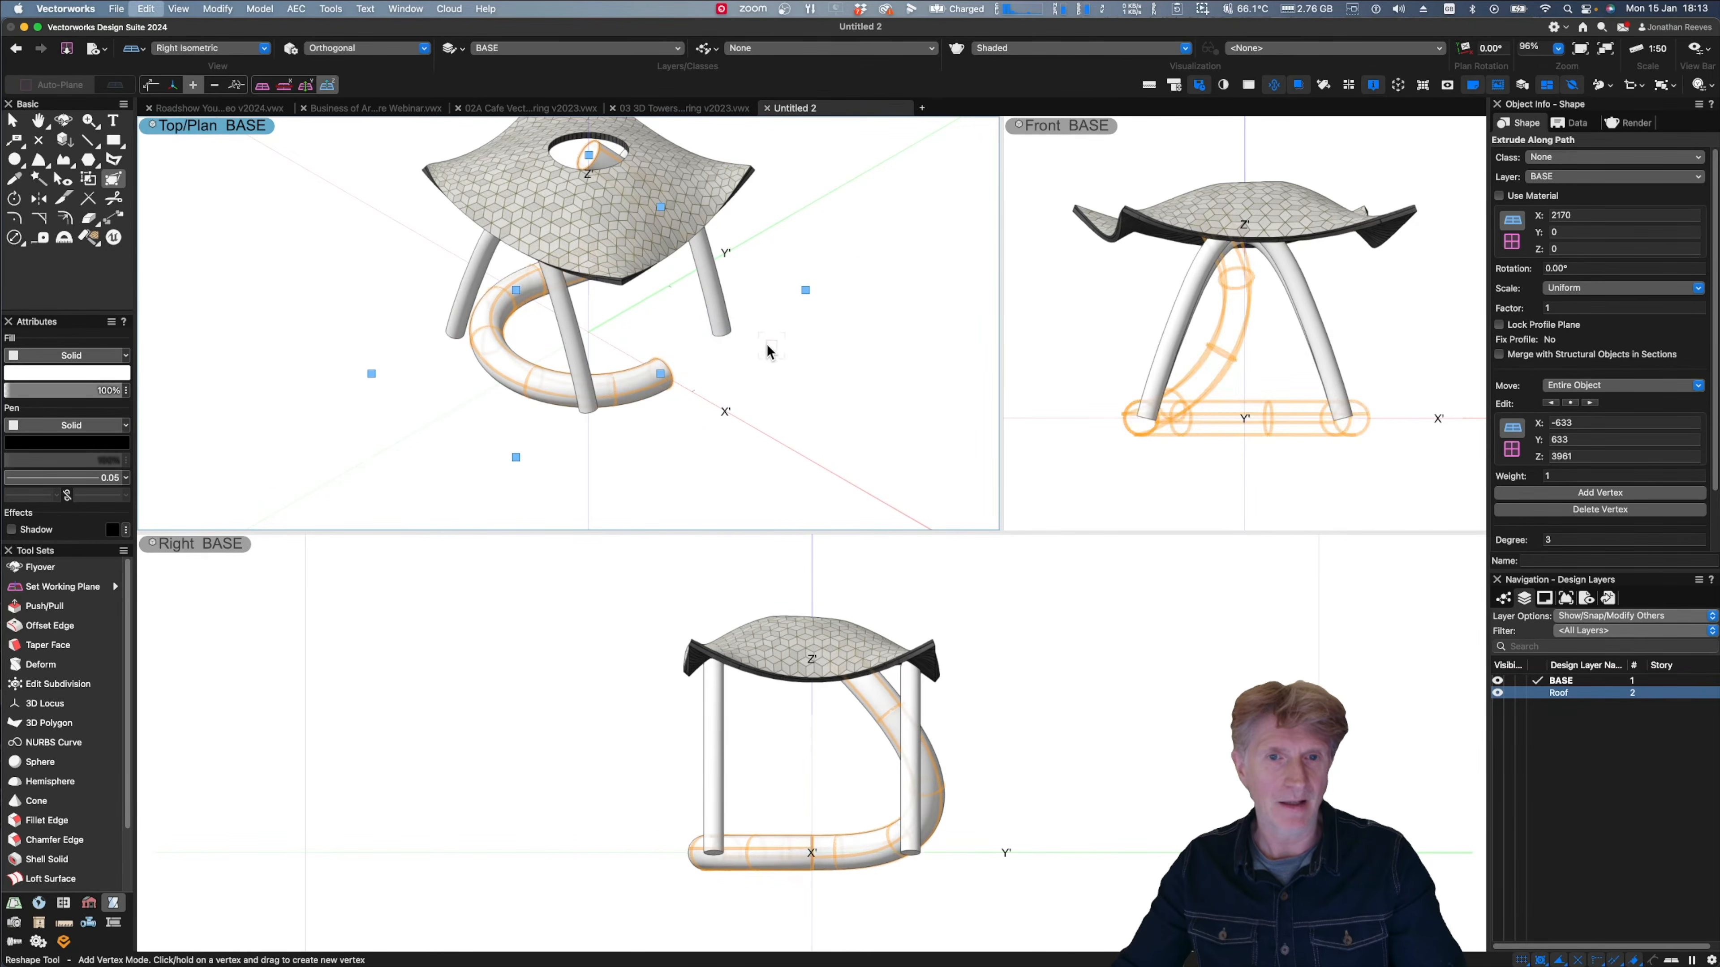
left_click_drag(805, 288, 852, 372)
key("super+z")
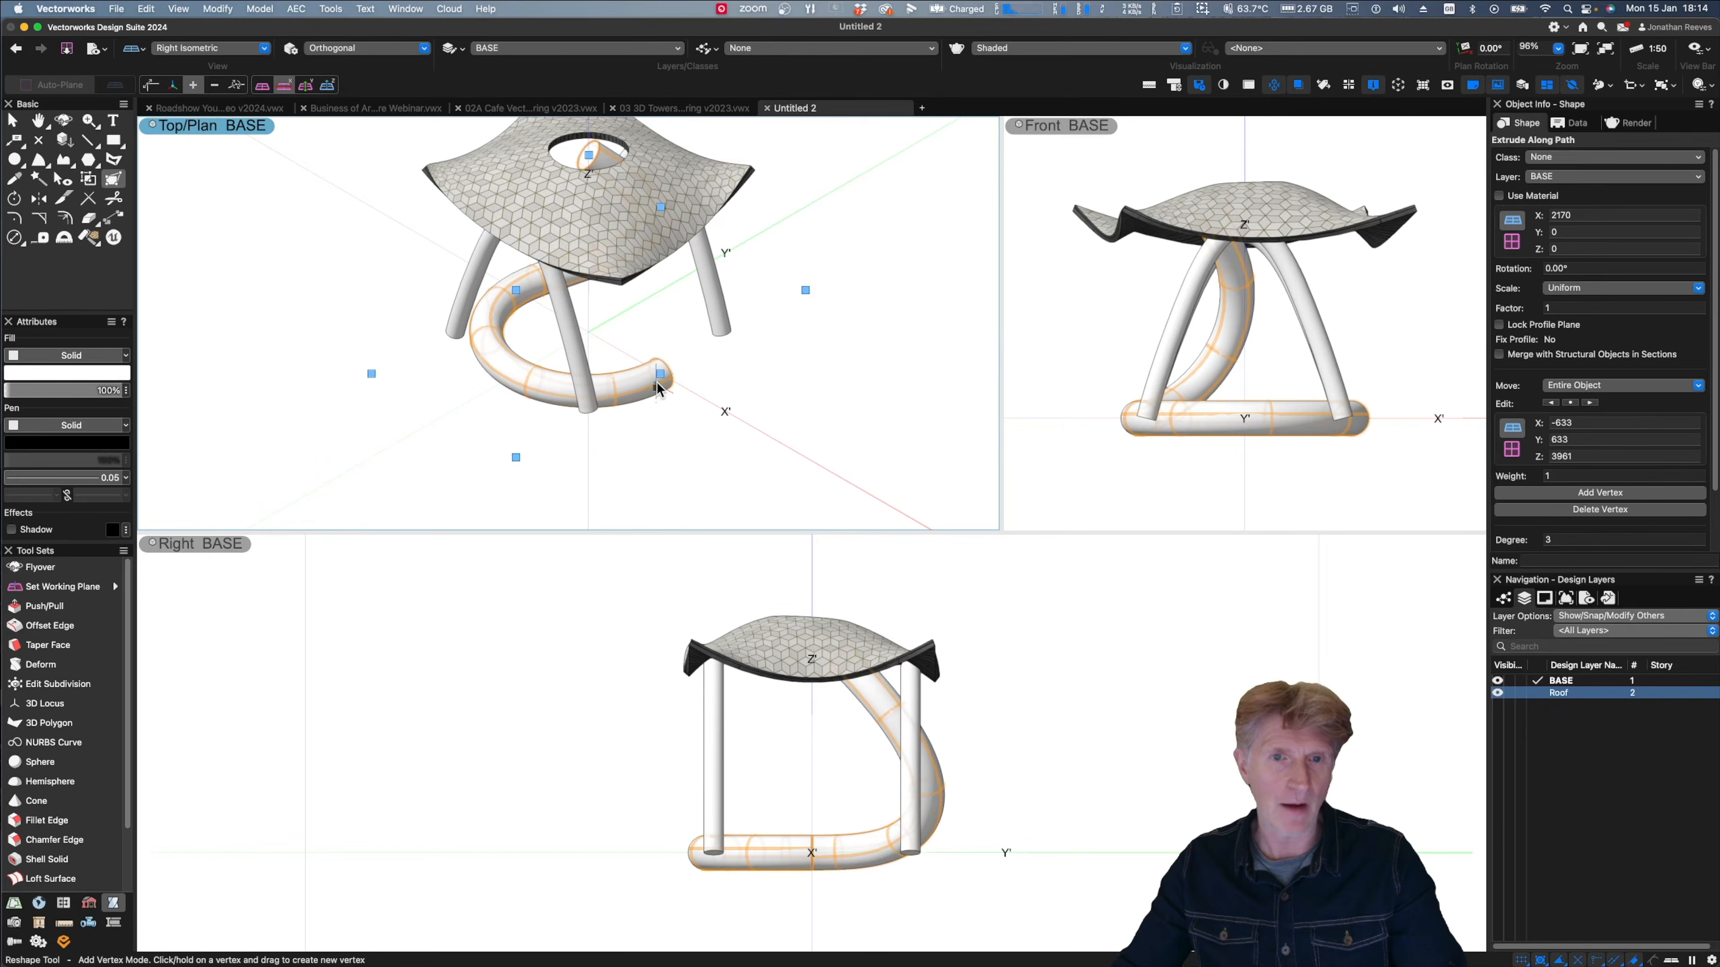
- Extend the tube's ground end with three new path vertices: outward along the X axis, straight up, and parallel to the Y axis
left_click_drag(662, 374, 792, 451)
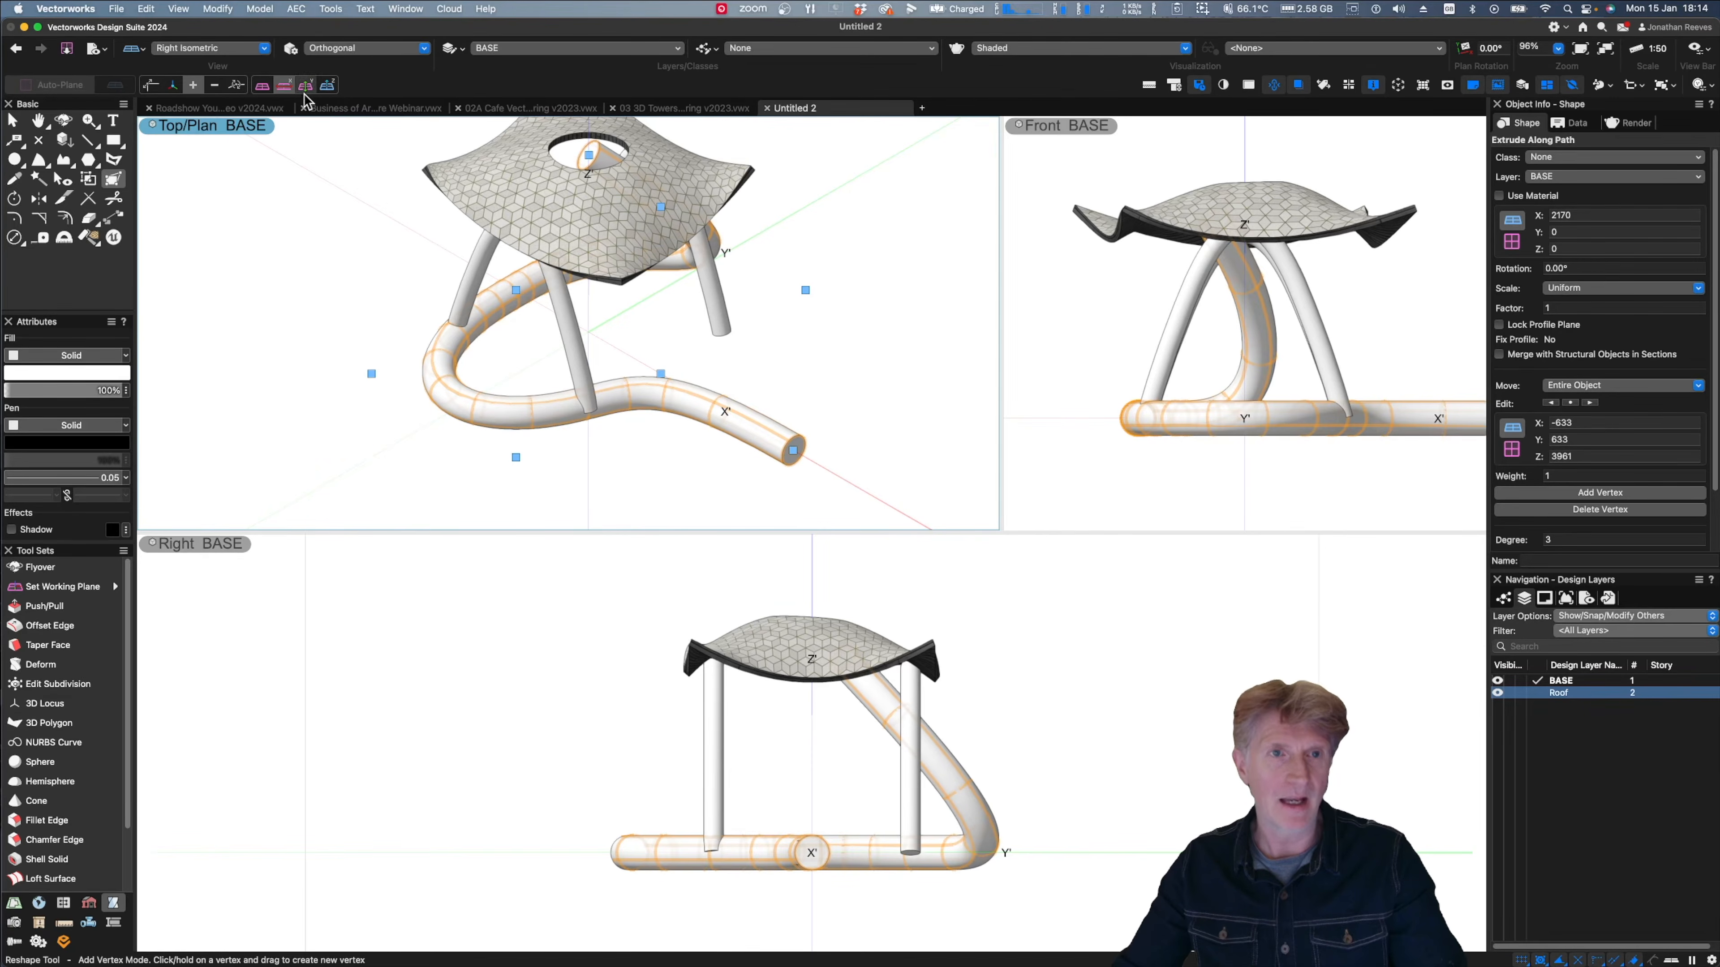
left_click(328, 85)
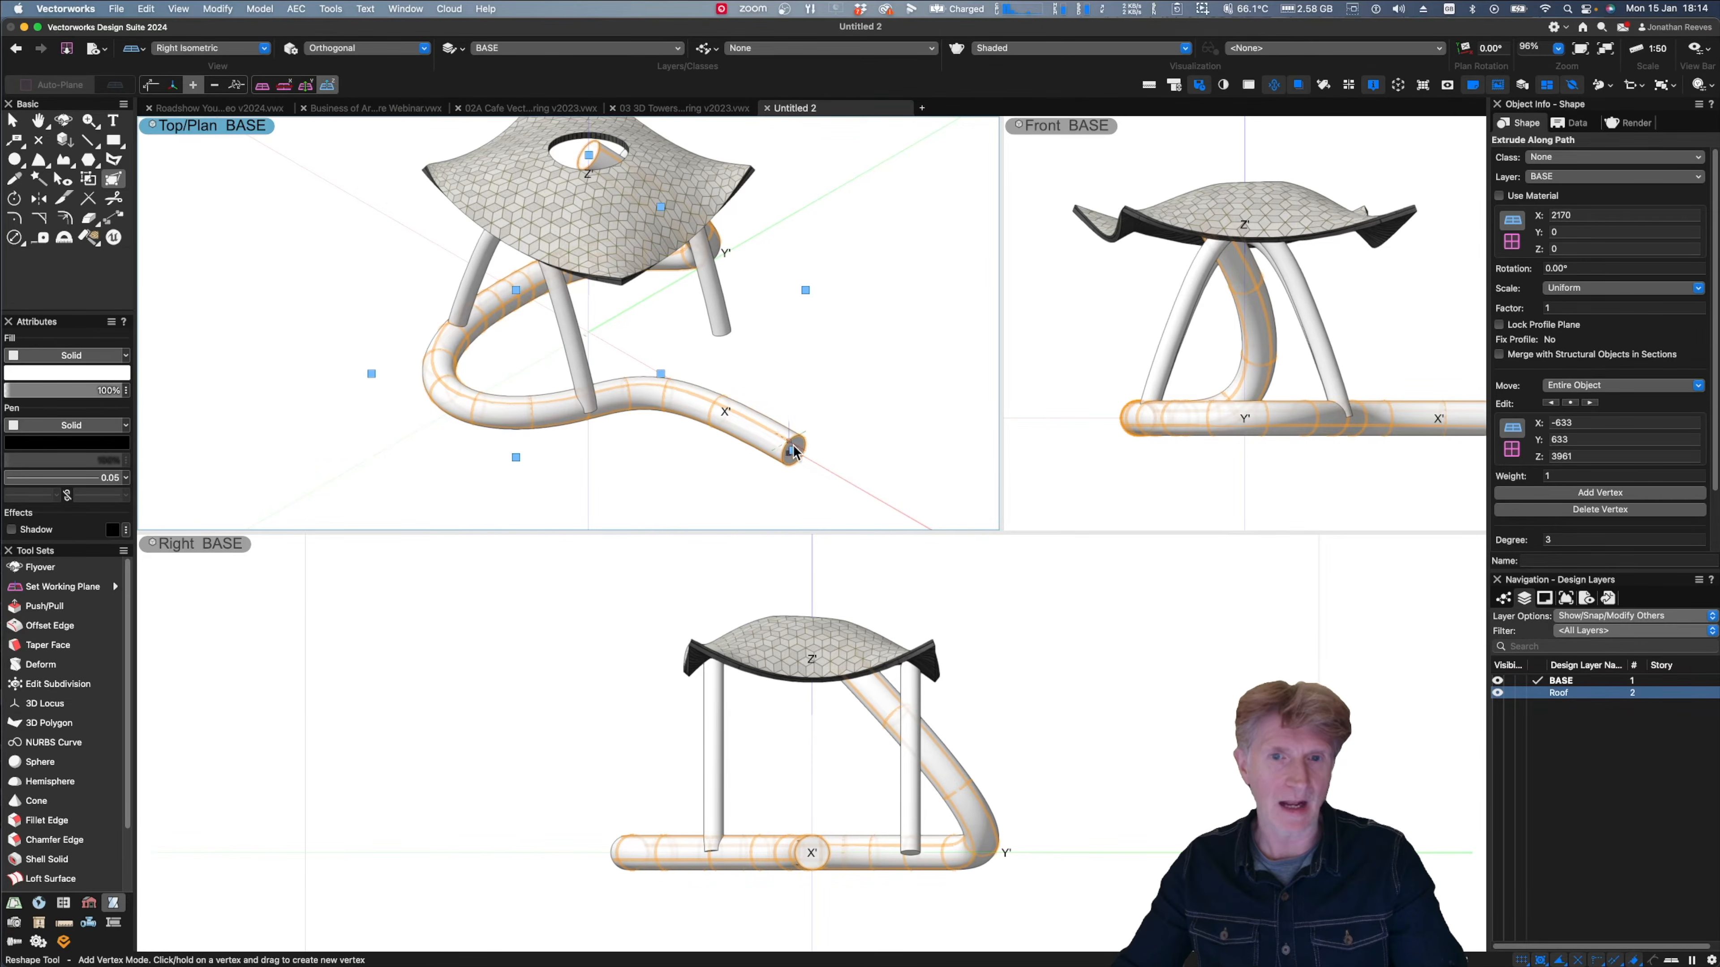
left_click_drag(793, 451, 795, 315)
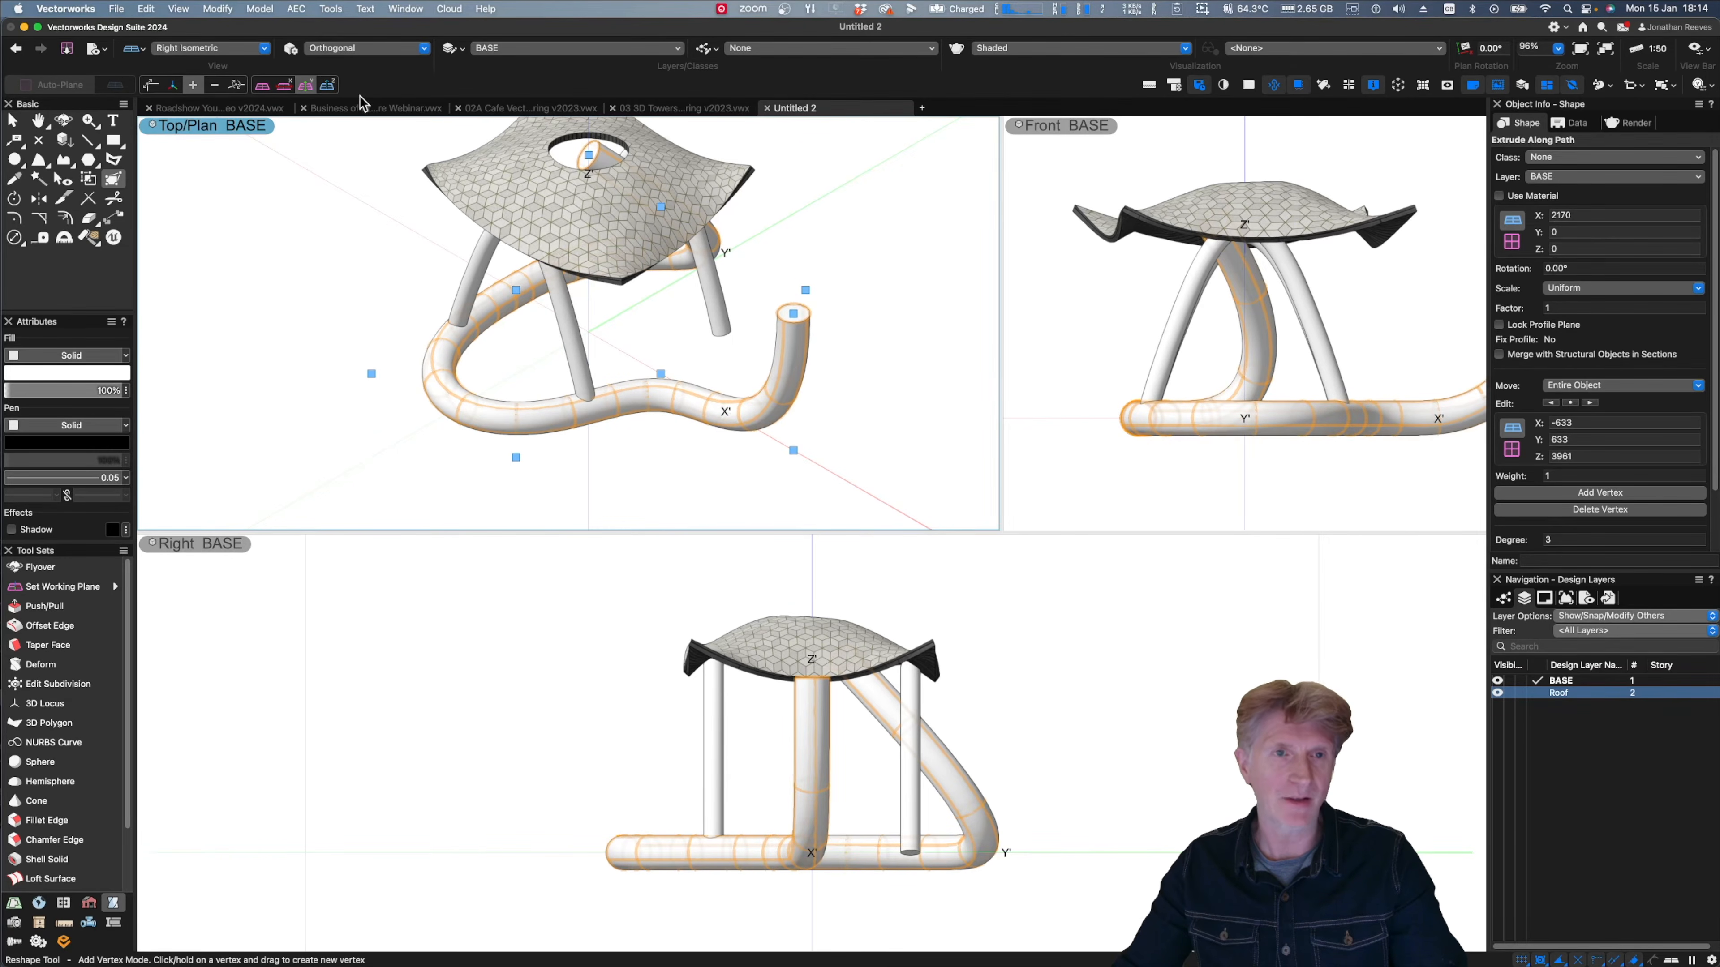
left_click_drag(794, 315, 906, 252)
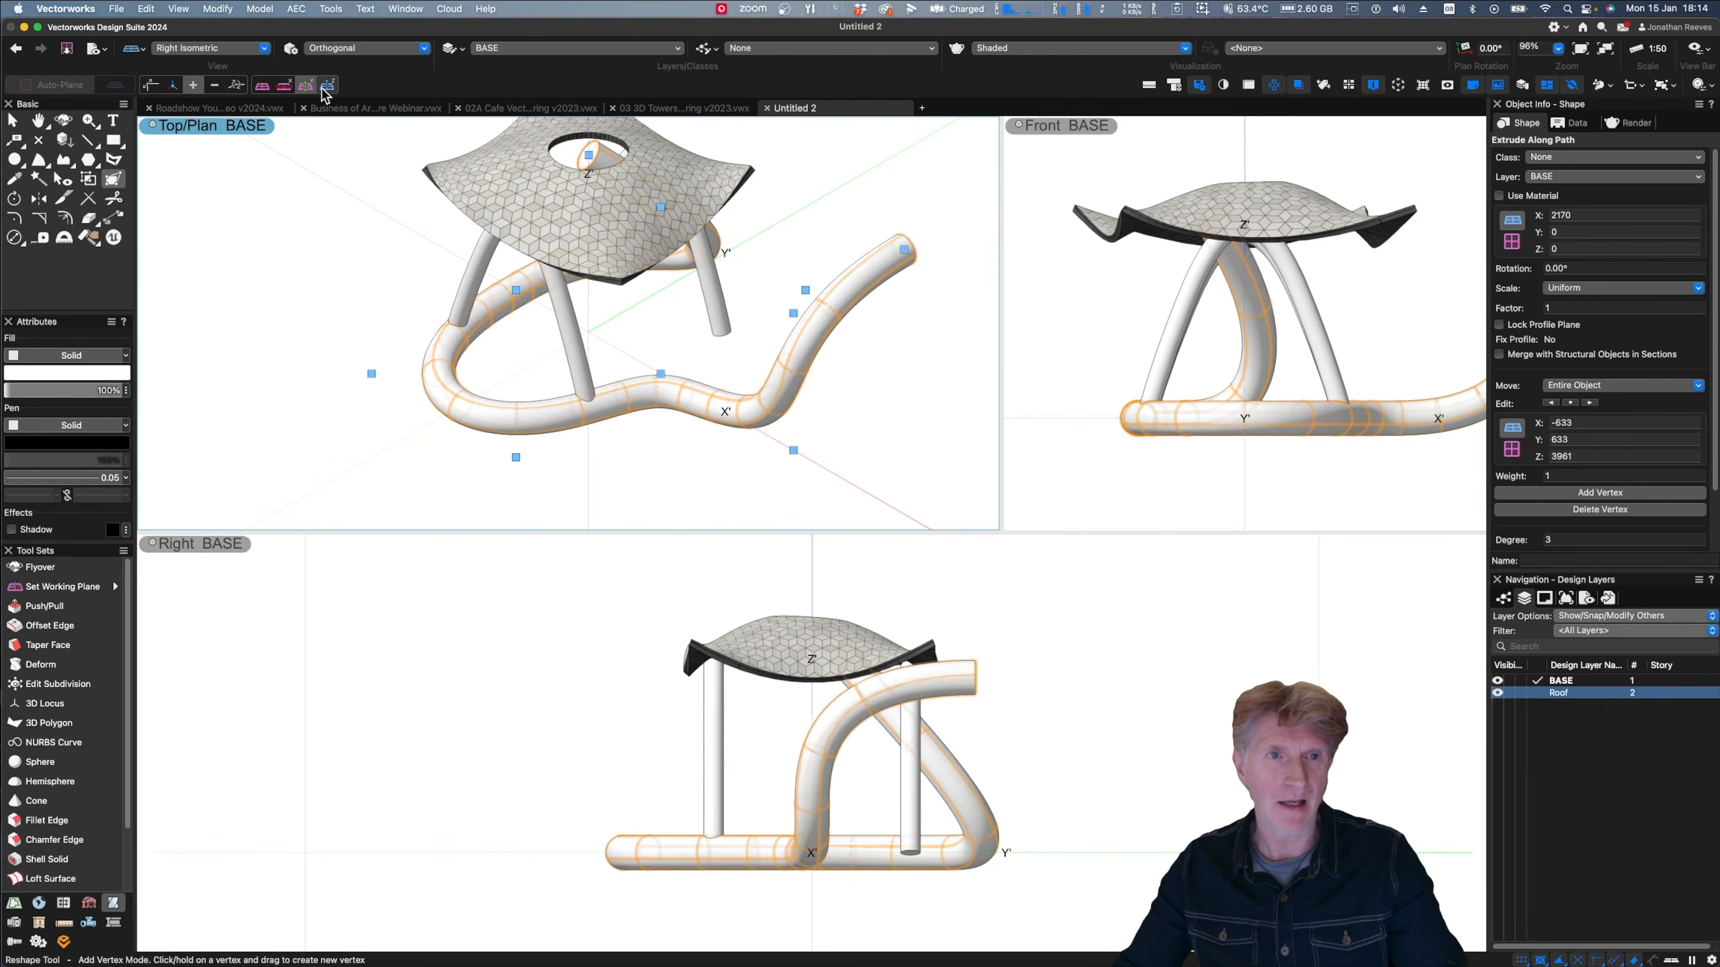
- Delete the end vertex of the round tube's raised end from its path in Delete Vertex mode
left_click(215, 84)
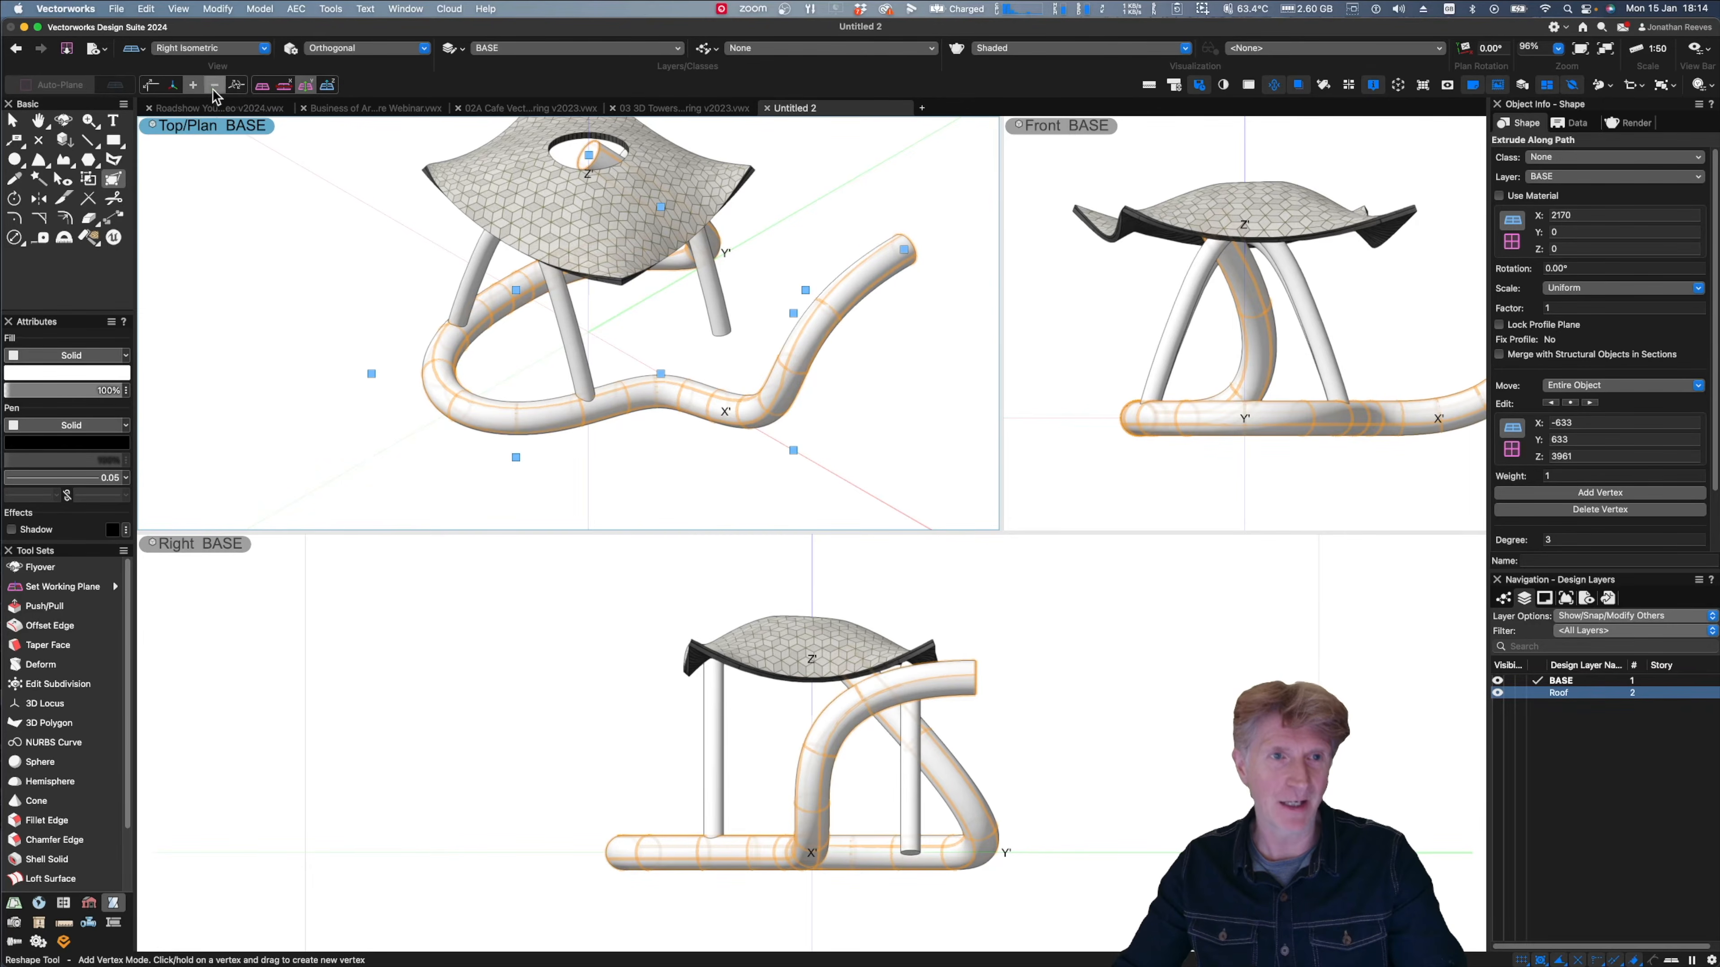
left_click(905, 250)
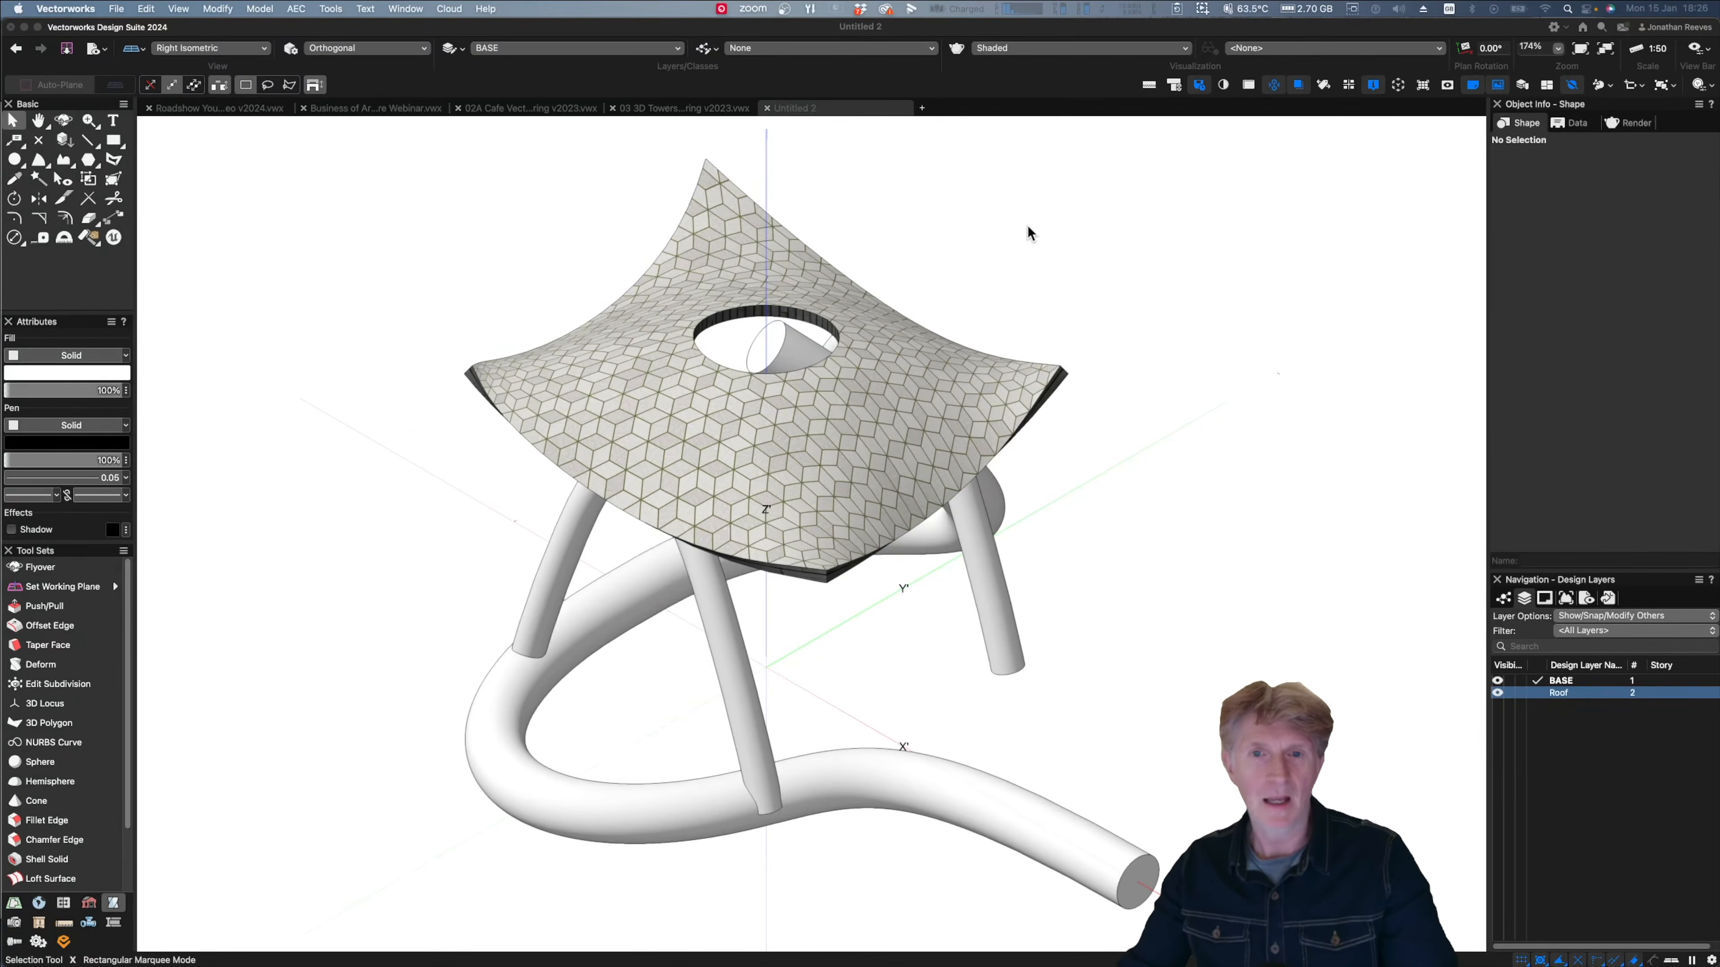
- Apply the Zinc Cladding 03 texture from the JRA Vectorworks Texture Pack I library to both arched tubes
left_click(89, 236)
left_click(315, 85)
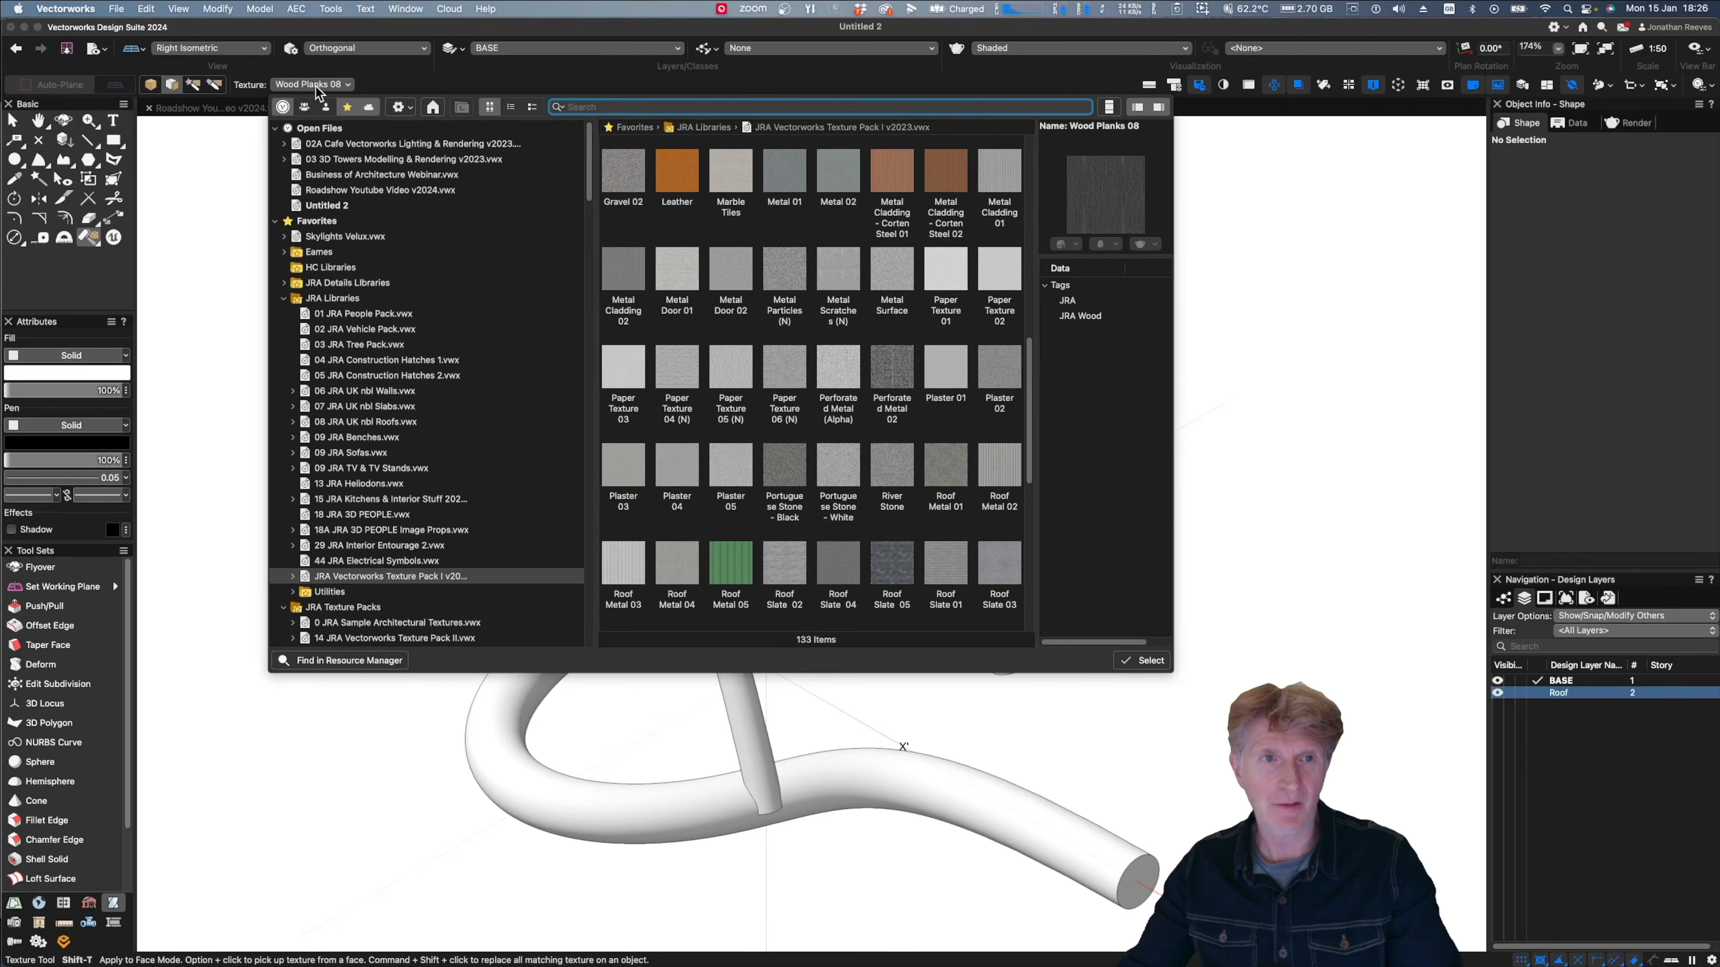
scroll(796, 447, "down", 3)
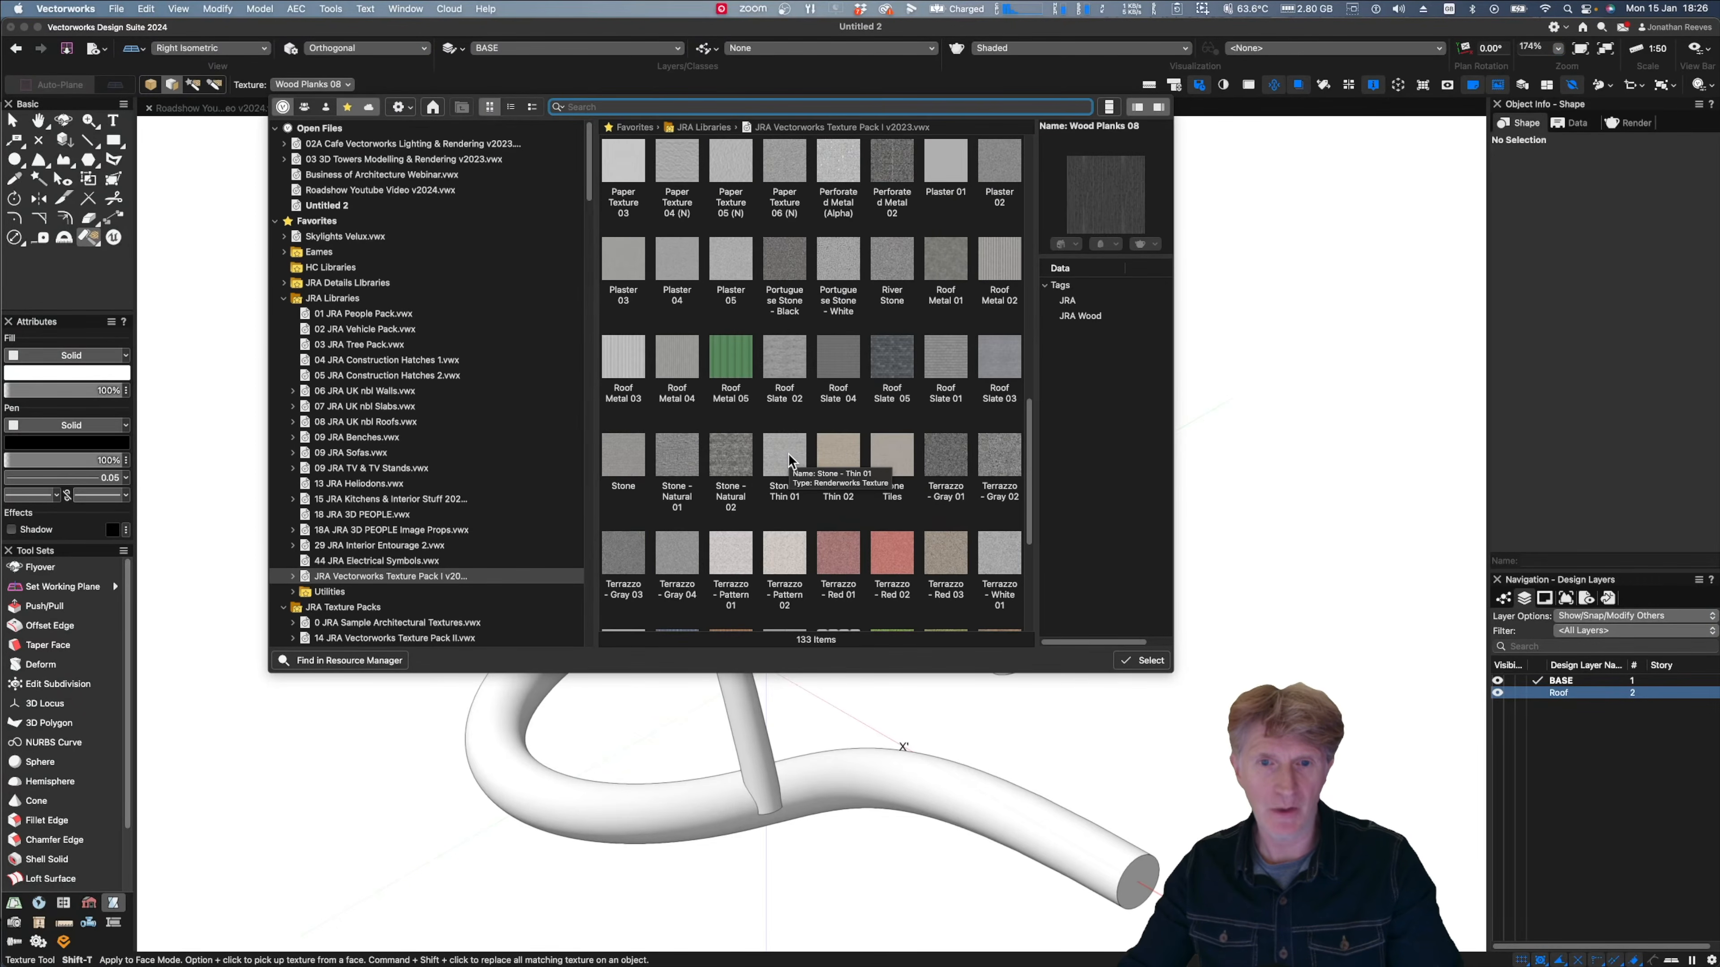
scroll(784, 487, "down", 4)
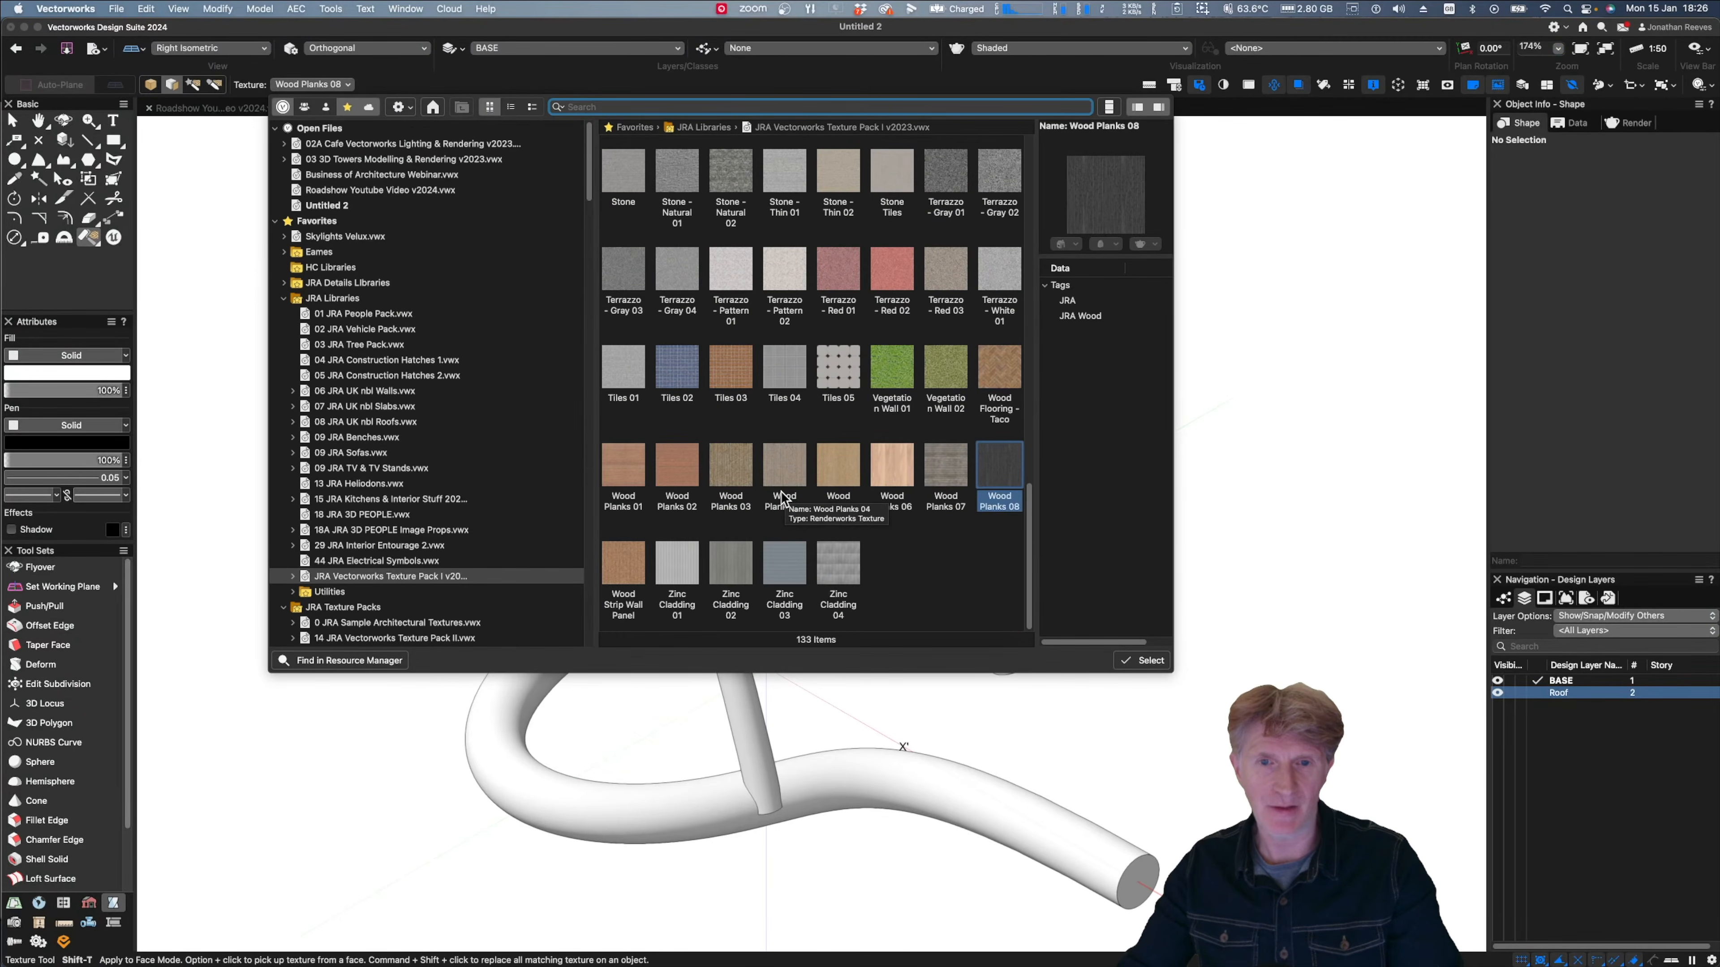
double_click(787, 572)
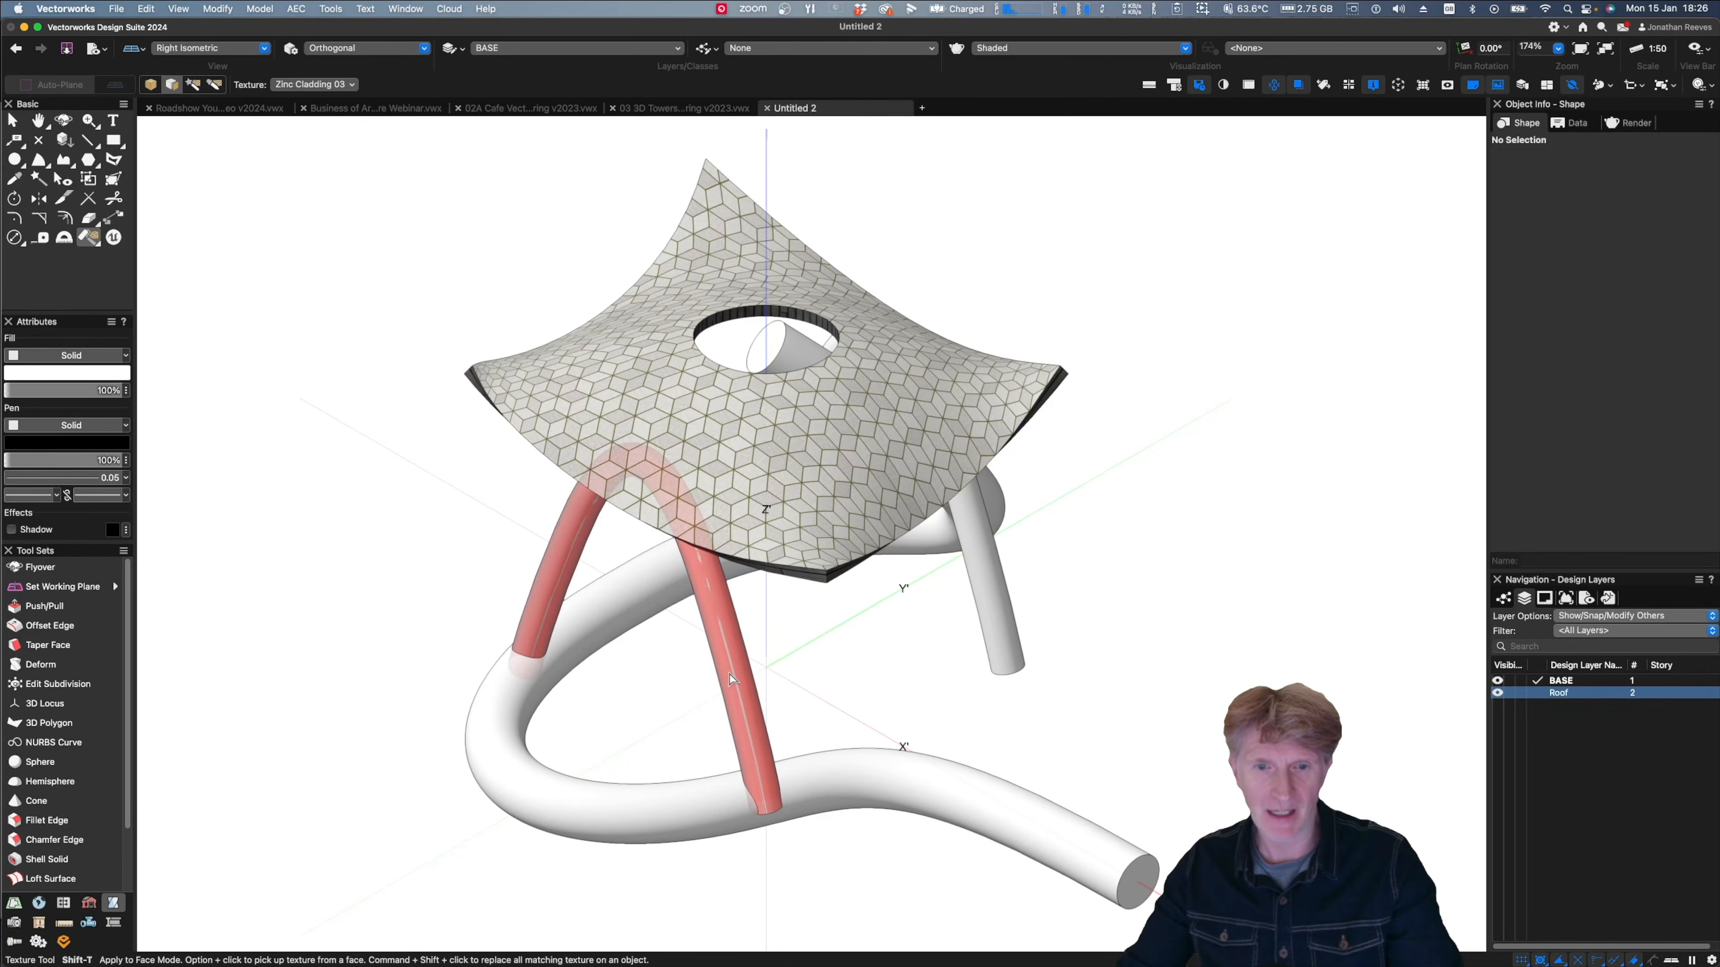
left_click(723, 630)
left_click(996, 577)
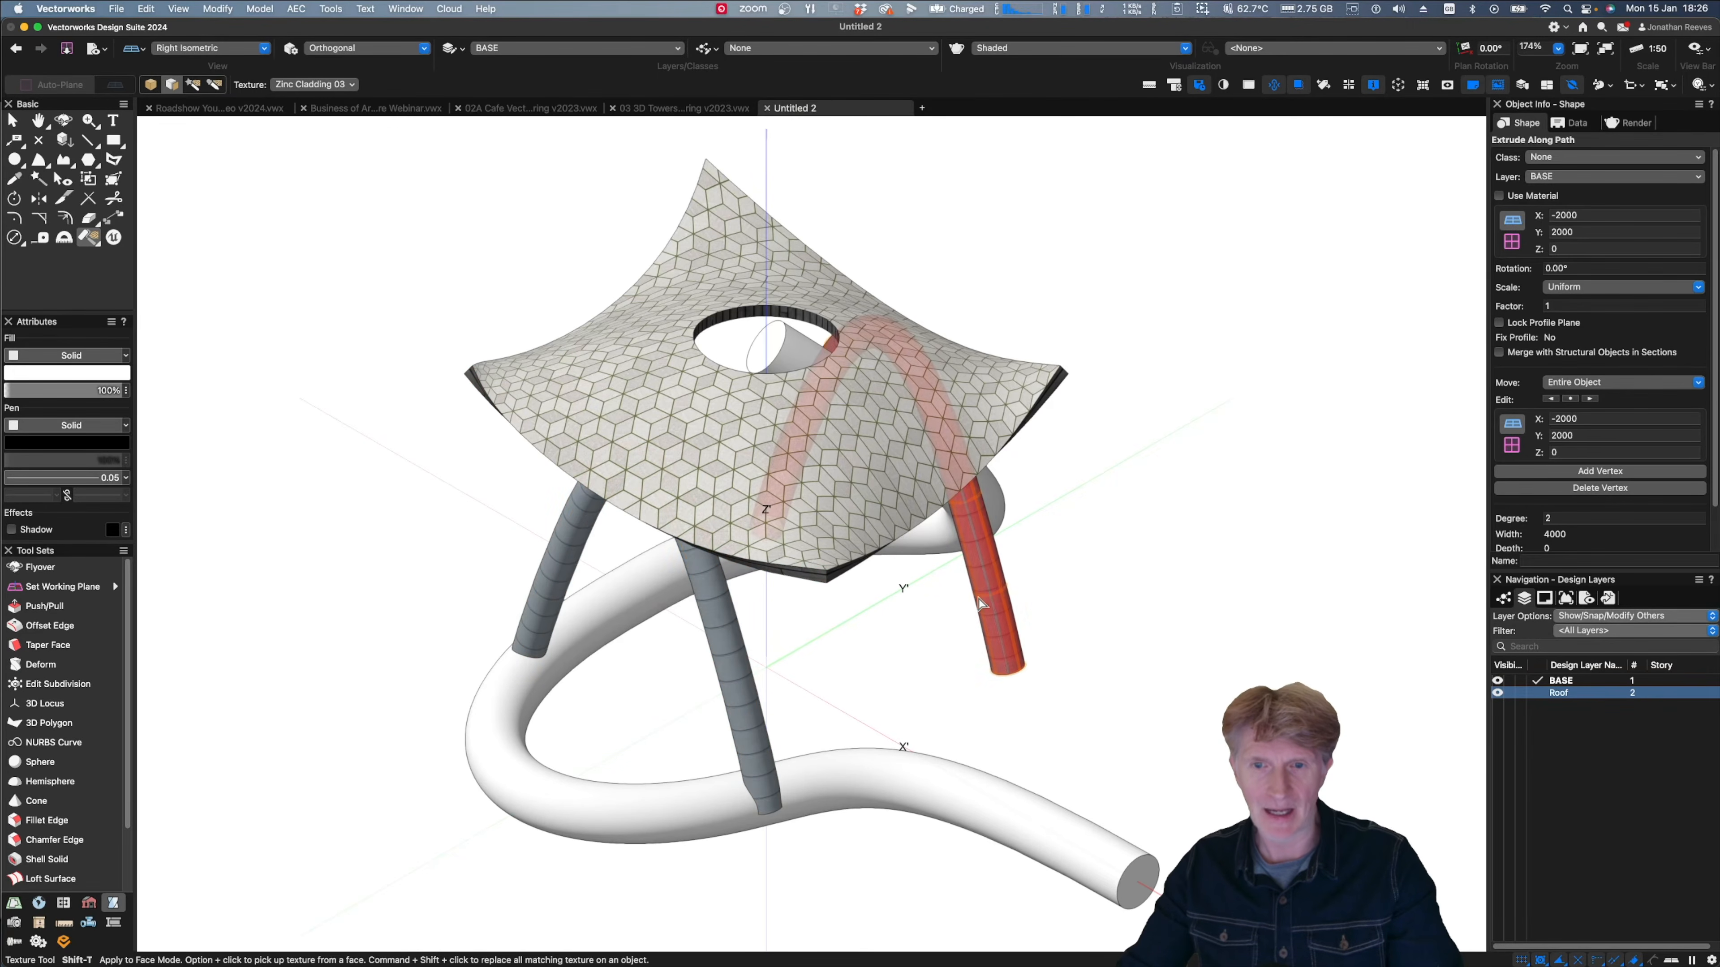
- Apply the Perforated Metal (Alpha) texture to the spiral tube and deselect it
left_click(328, 84)
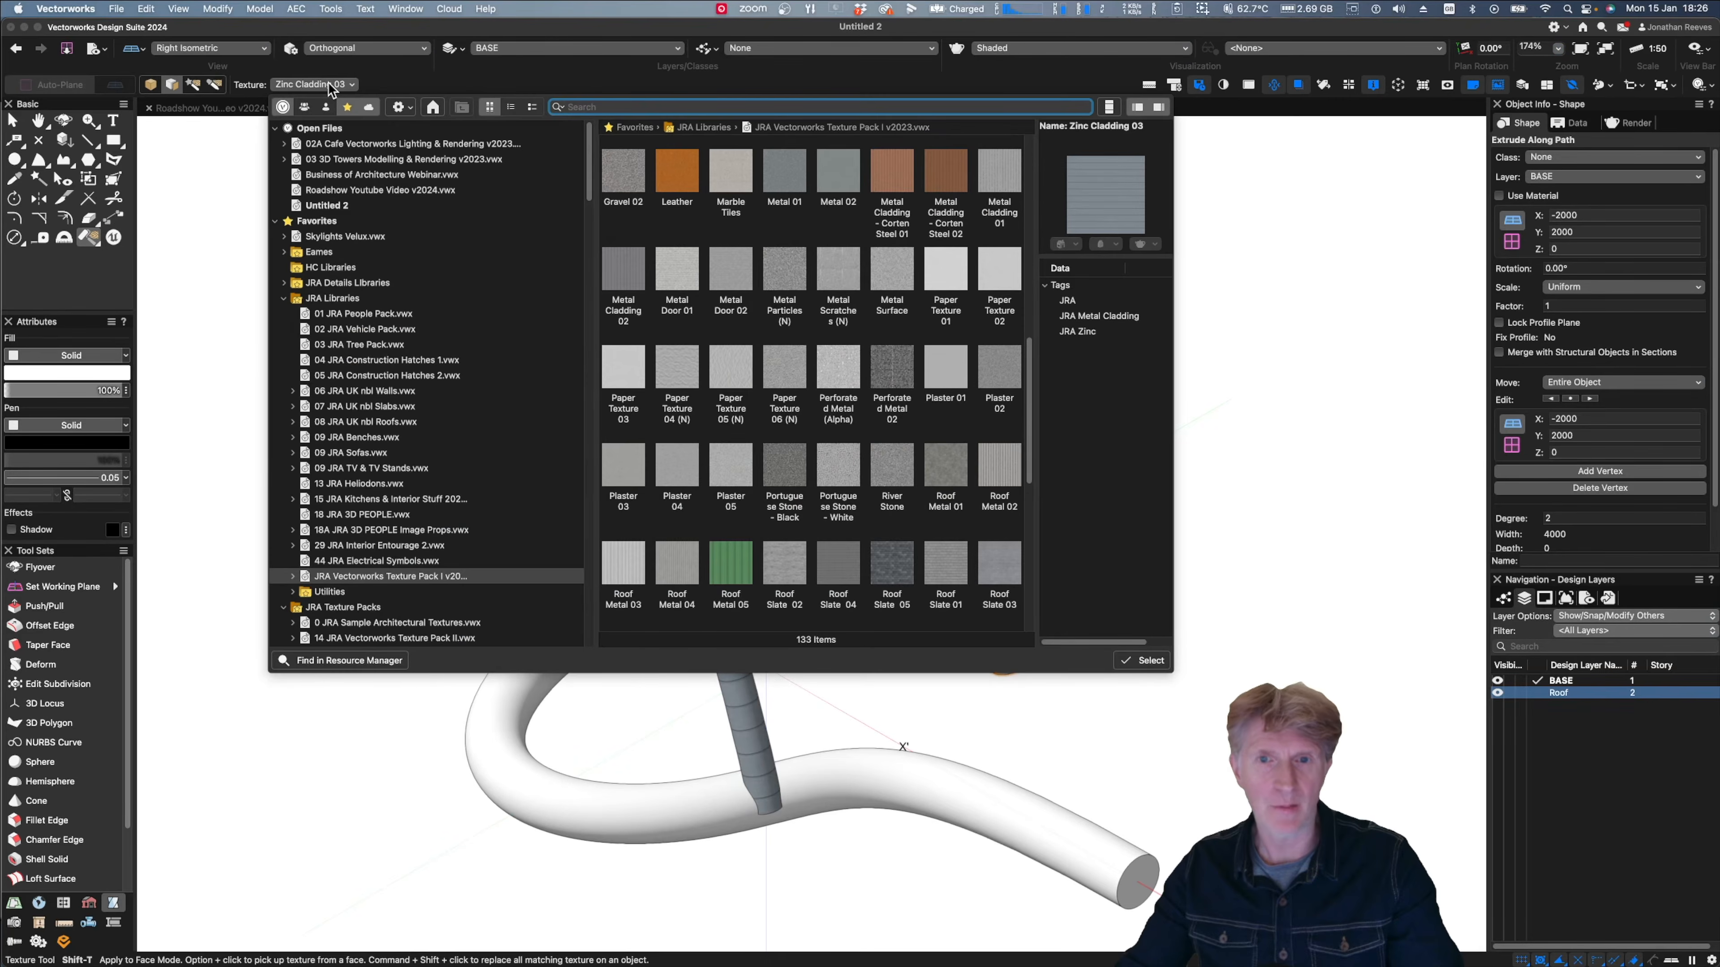
double_click(840, 366)
left_click(1082, 683)
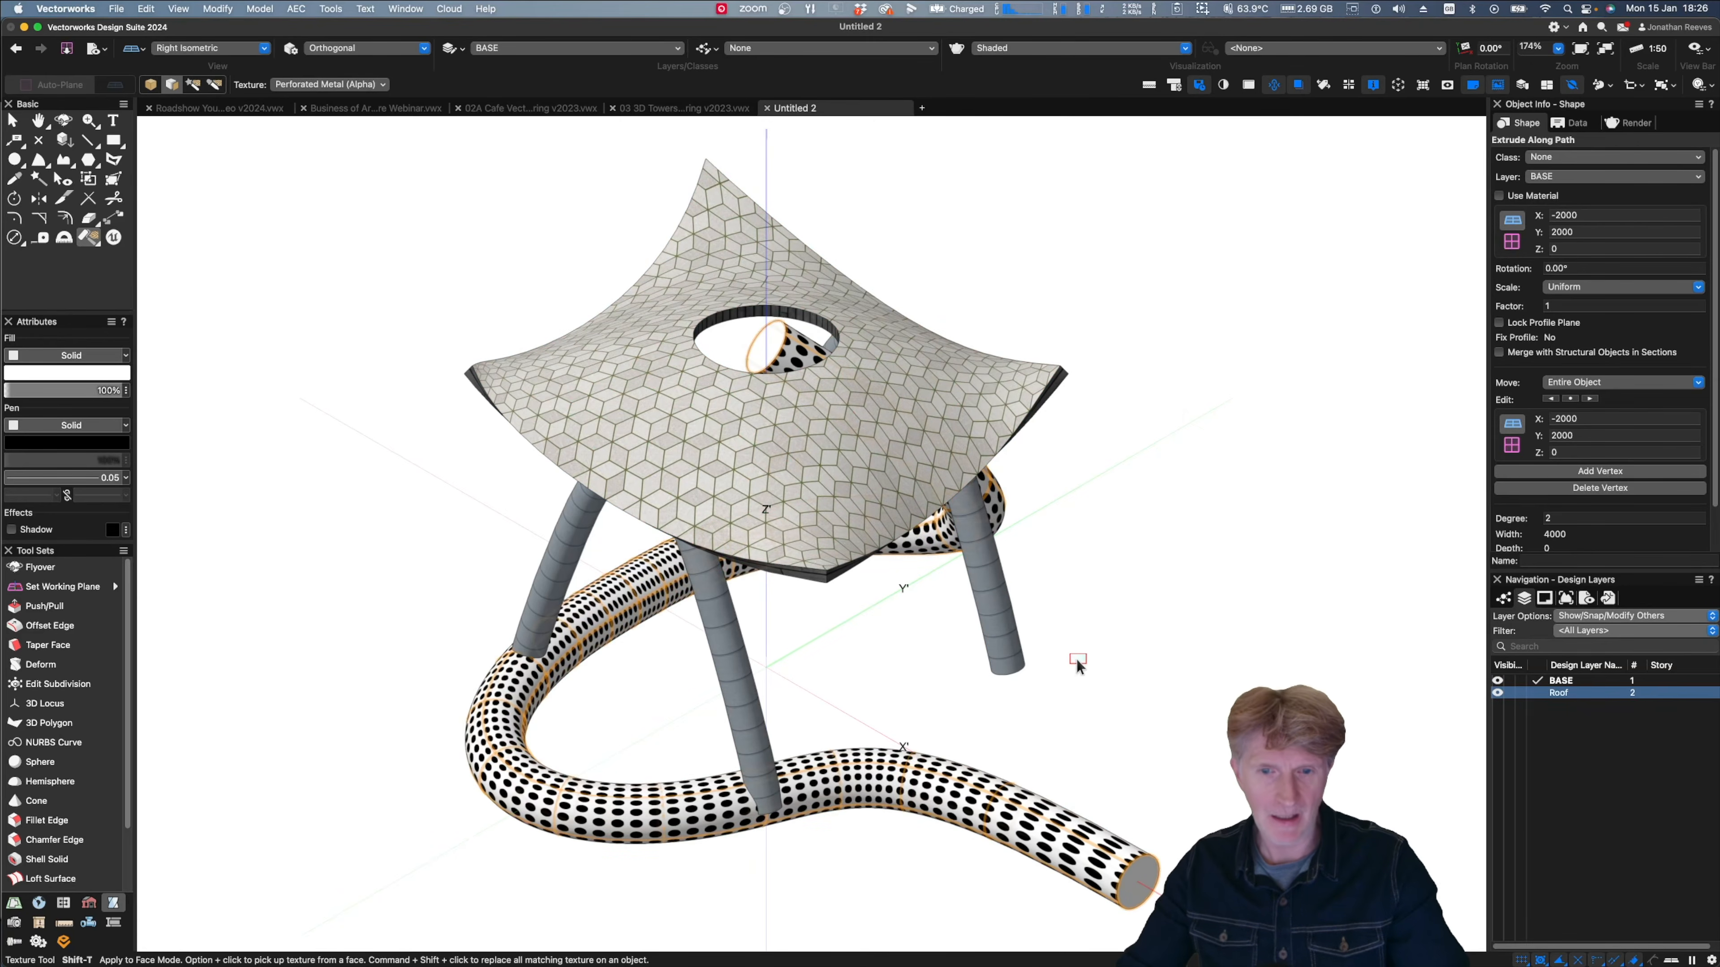
key("x")
key("x")
key("shift+c")
mouse_move(665, 652)
left_mouse_down()
mouse_move(990, 554)
mouse_move(634, 663)
mouse_move(786, 648)
mouse_move(639, 639)
left_mouse_up()
key("x")
scroll(737, 414, "down", 2)
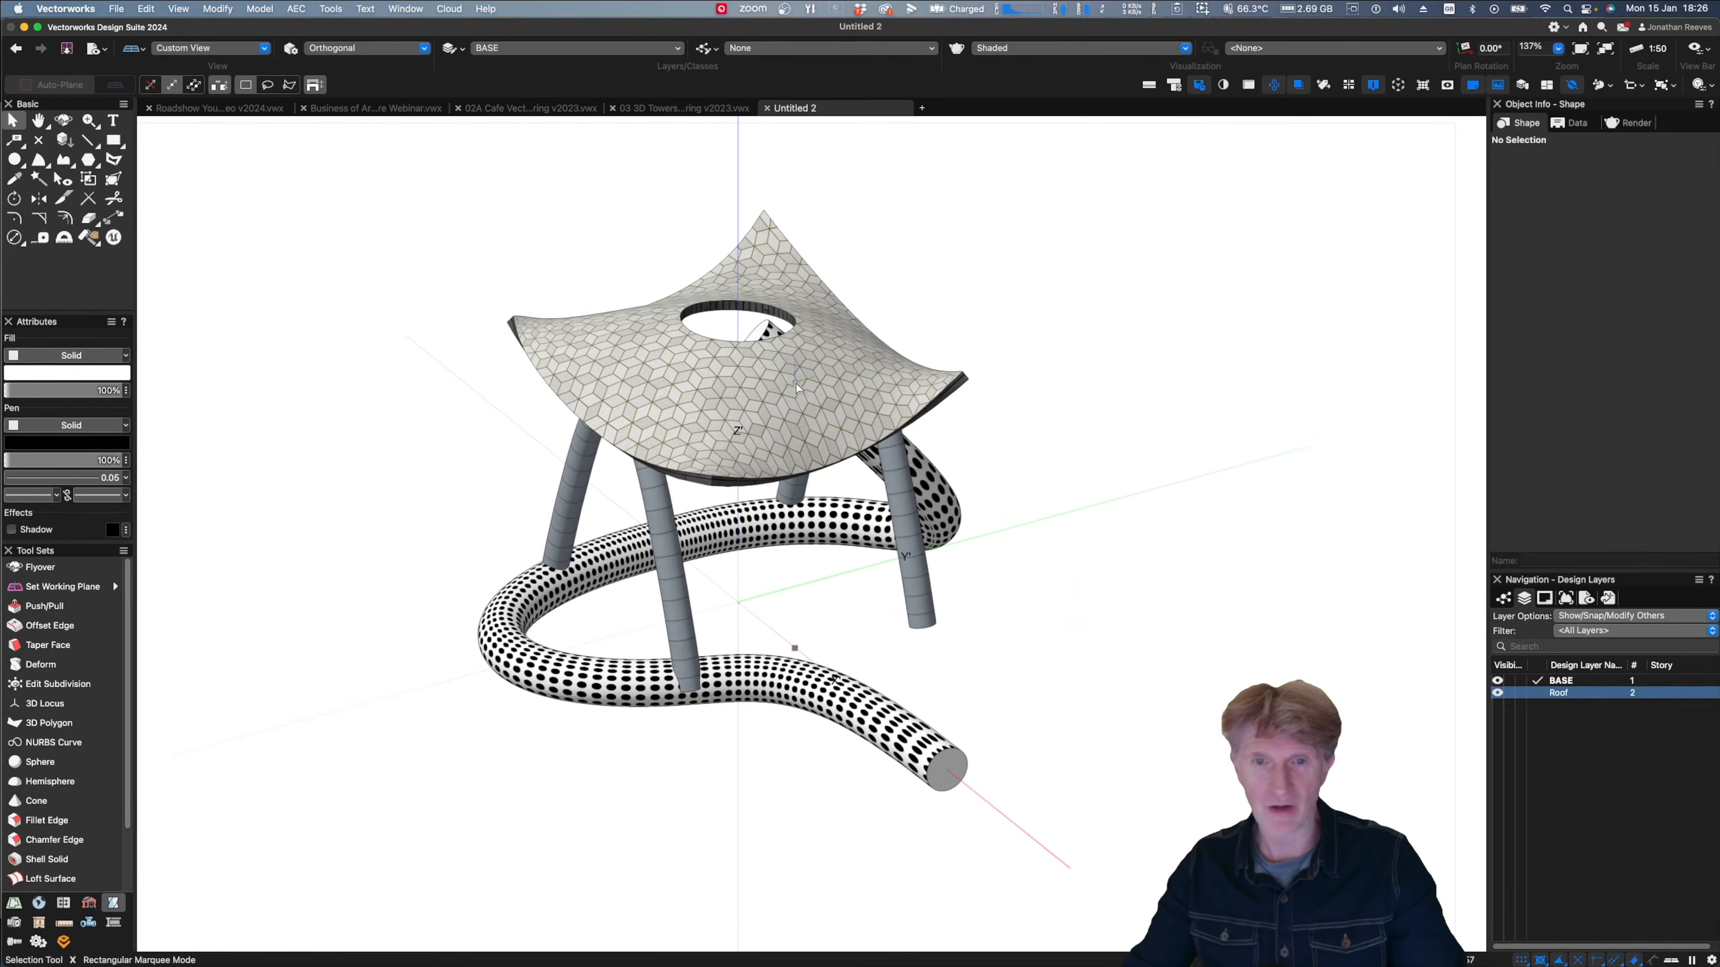
left_click(779, 266)
key("shift+r")
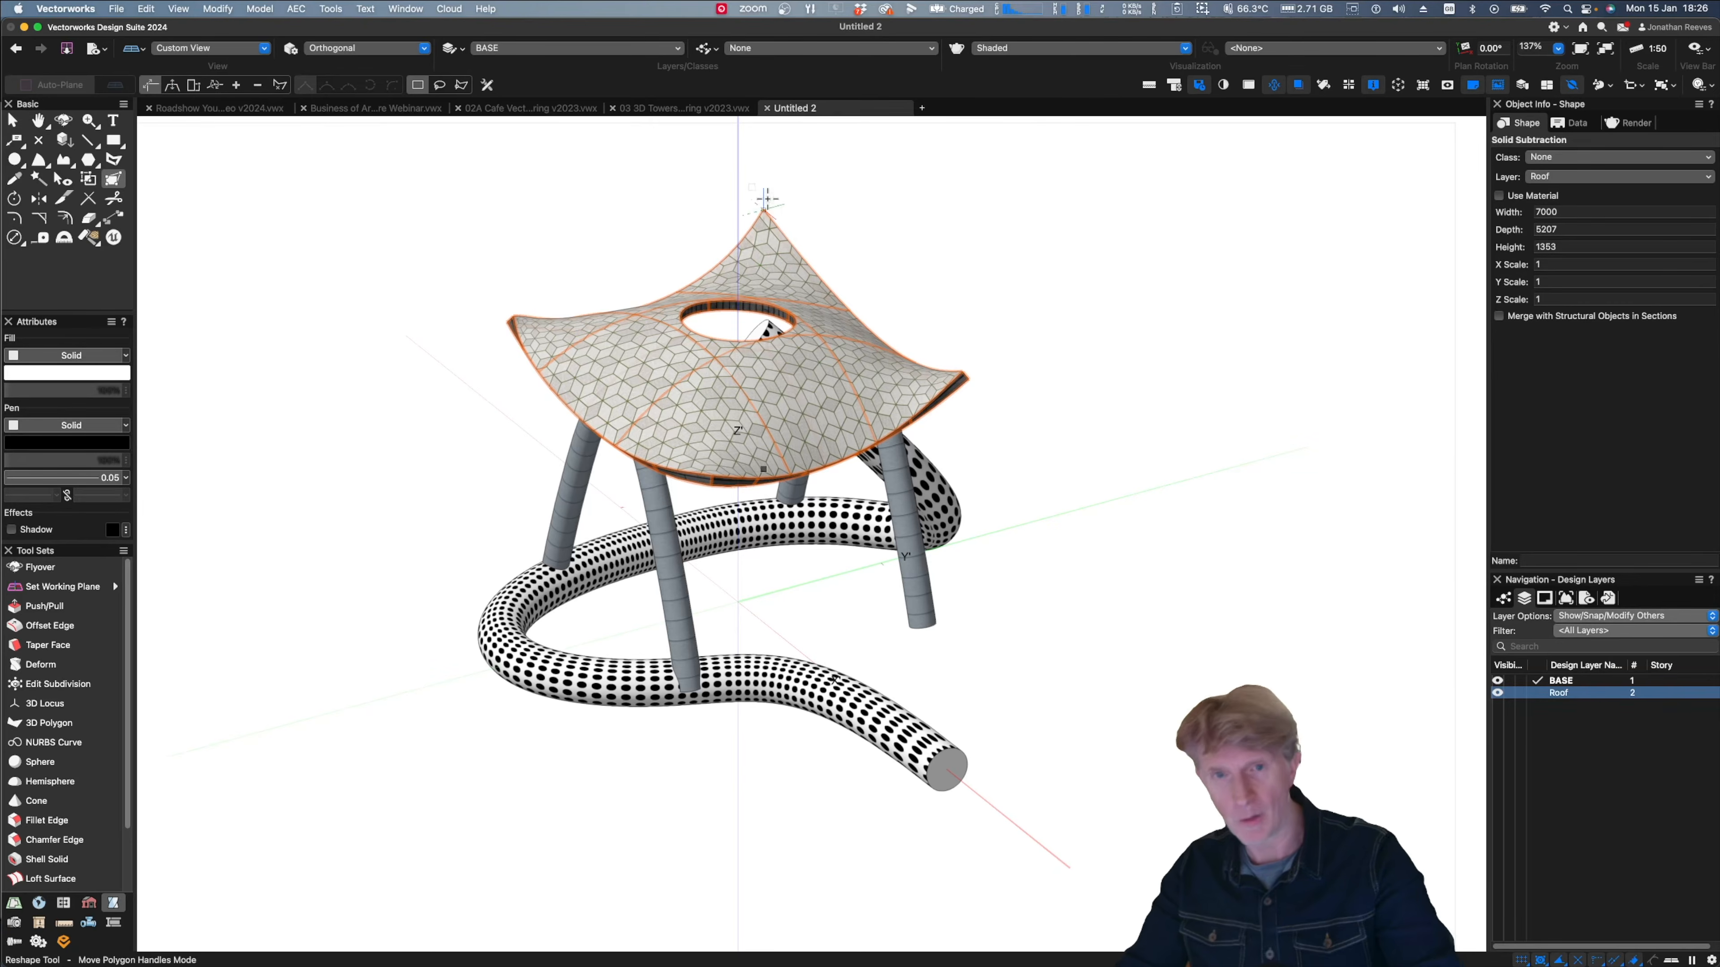
key("x")
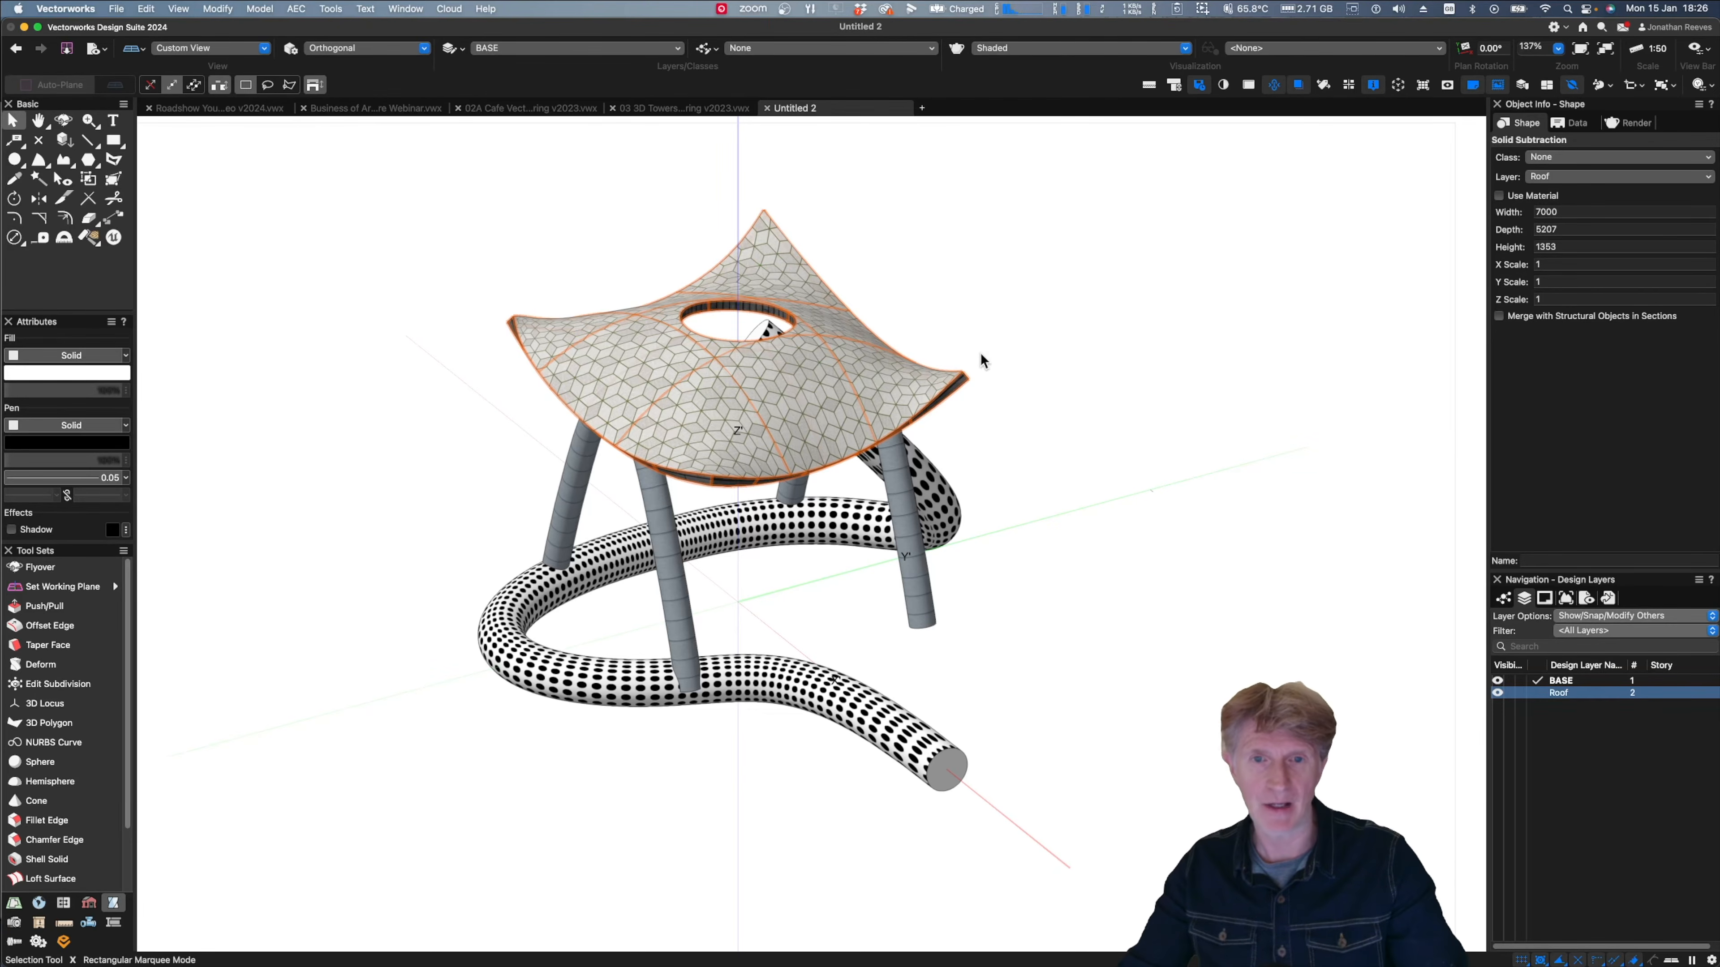
left_click(982, 358)
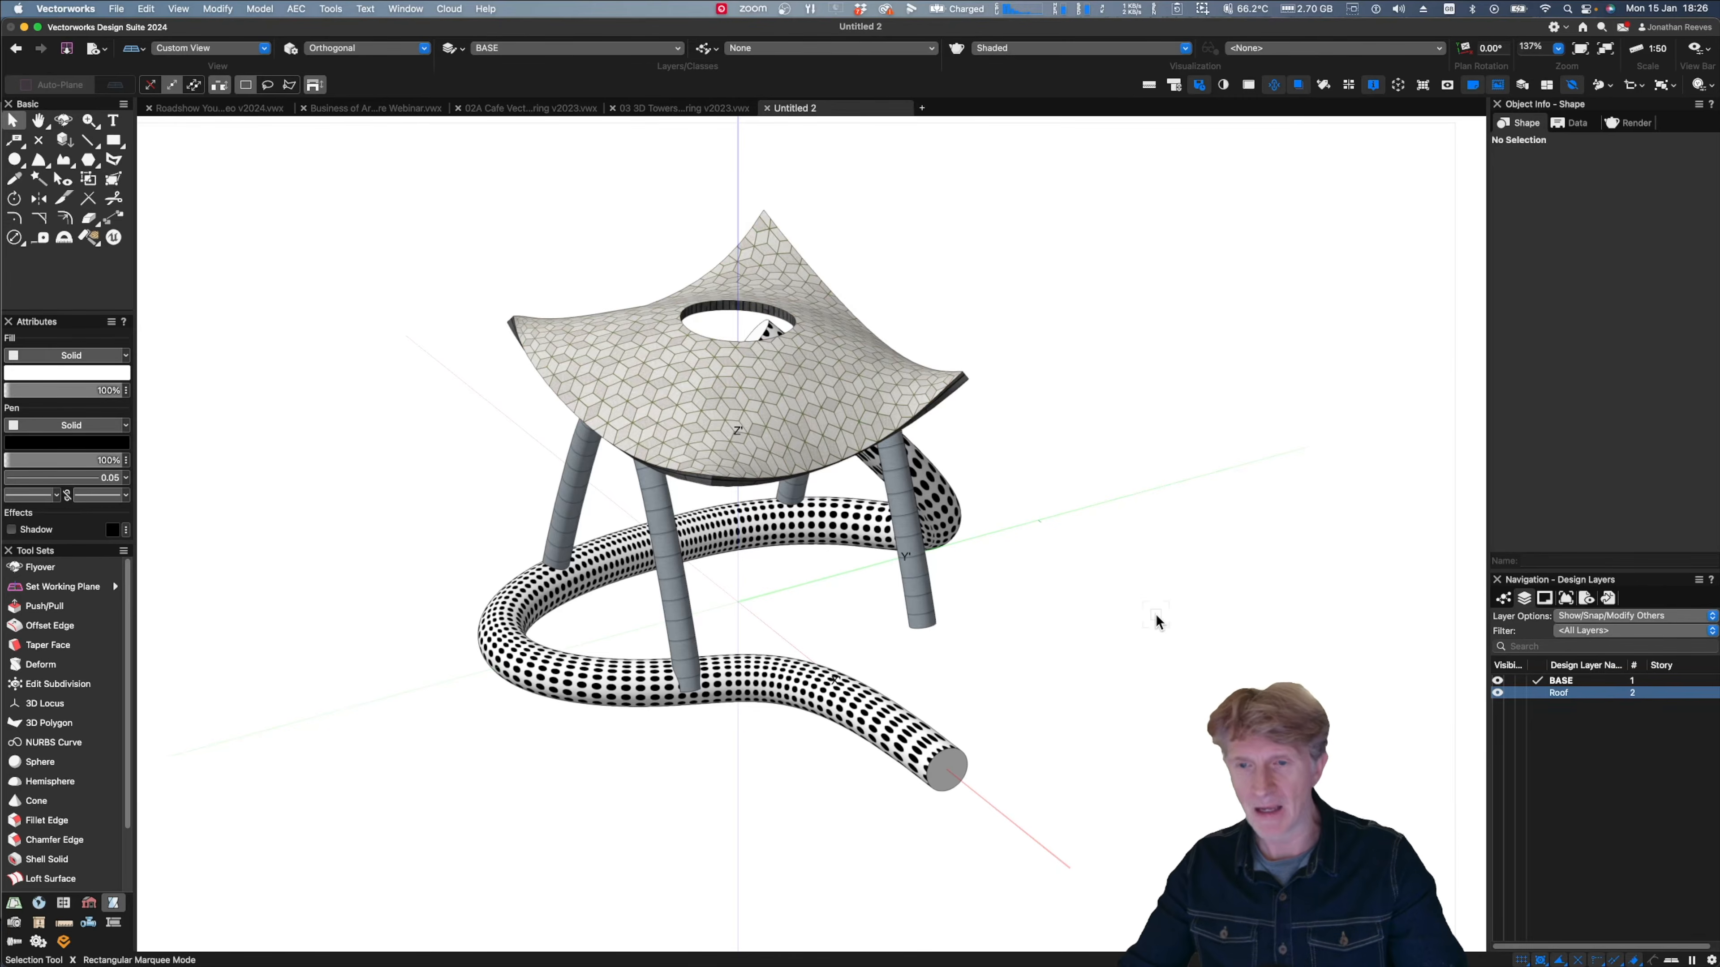
- Create a new design layer named Subdiv, keeping its default properties
key("3")
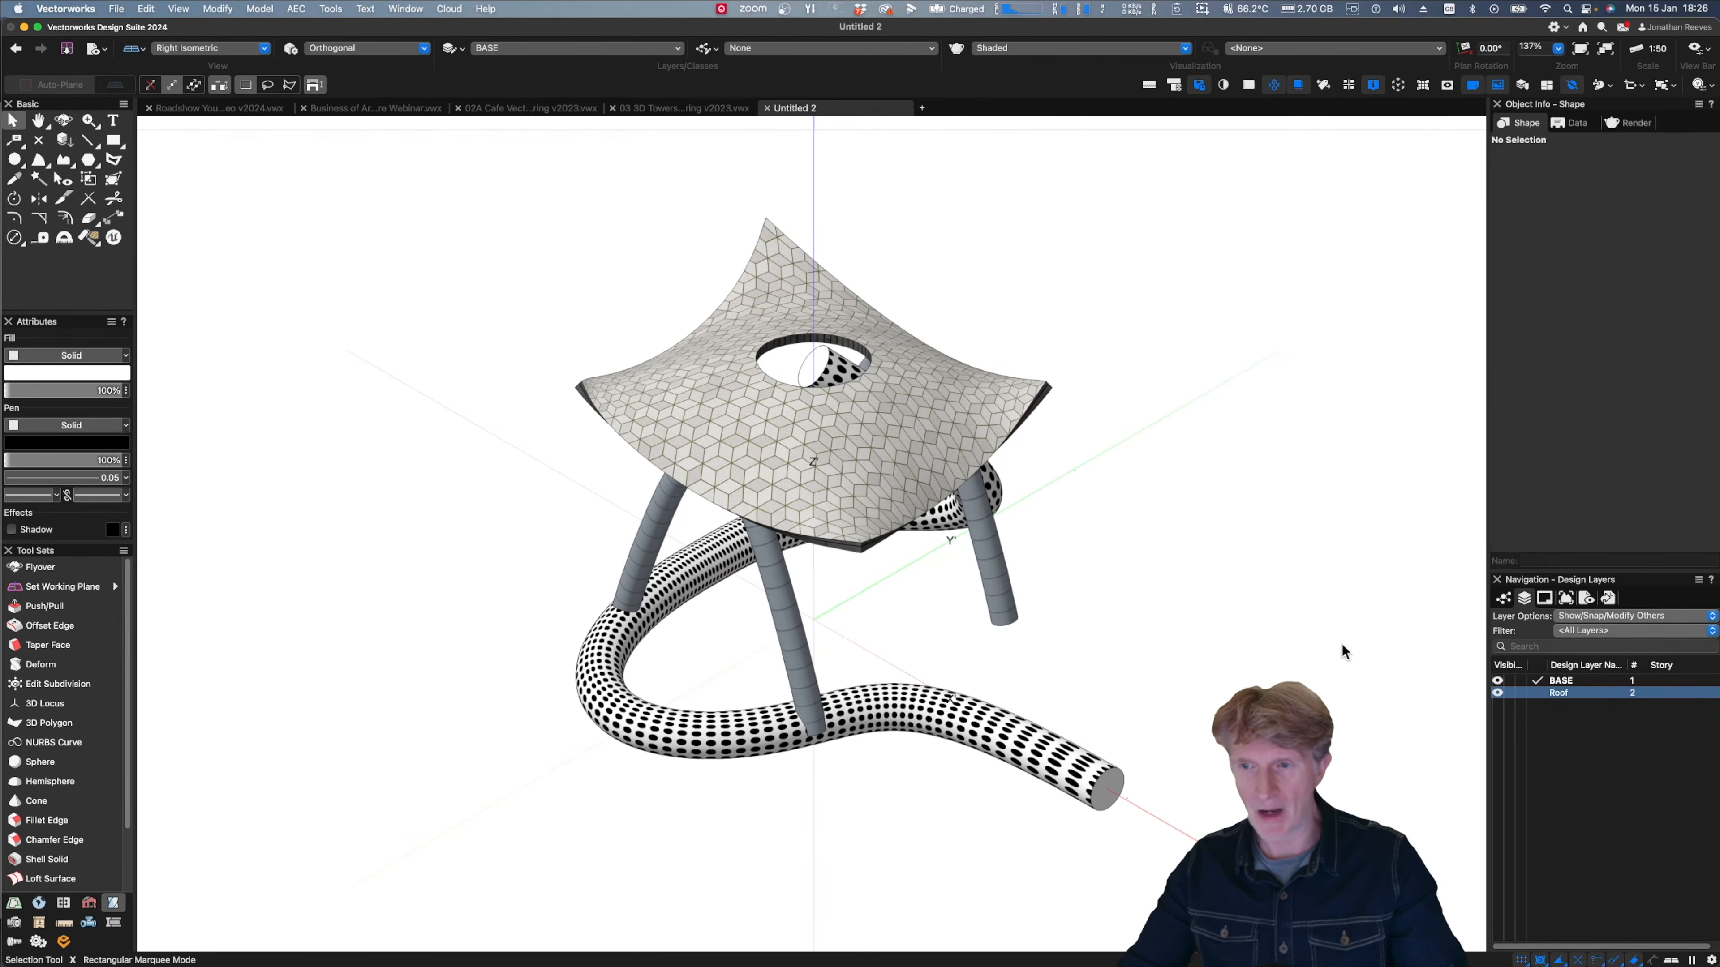
right_click(1576, 721)
left_click(1578, 726)
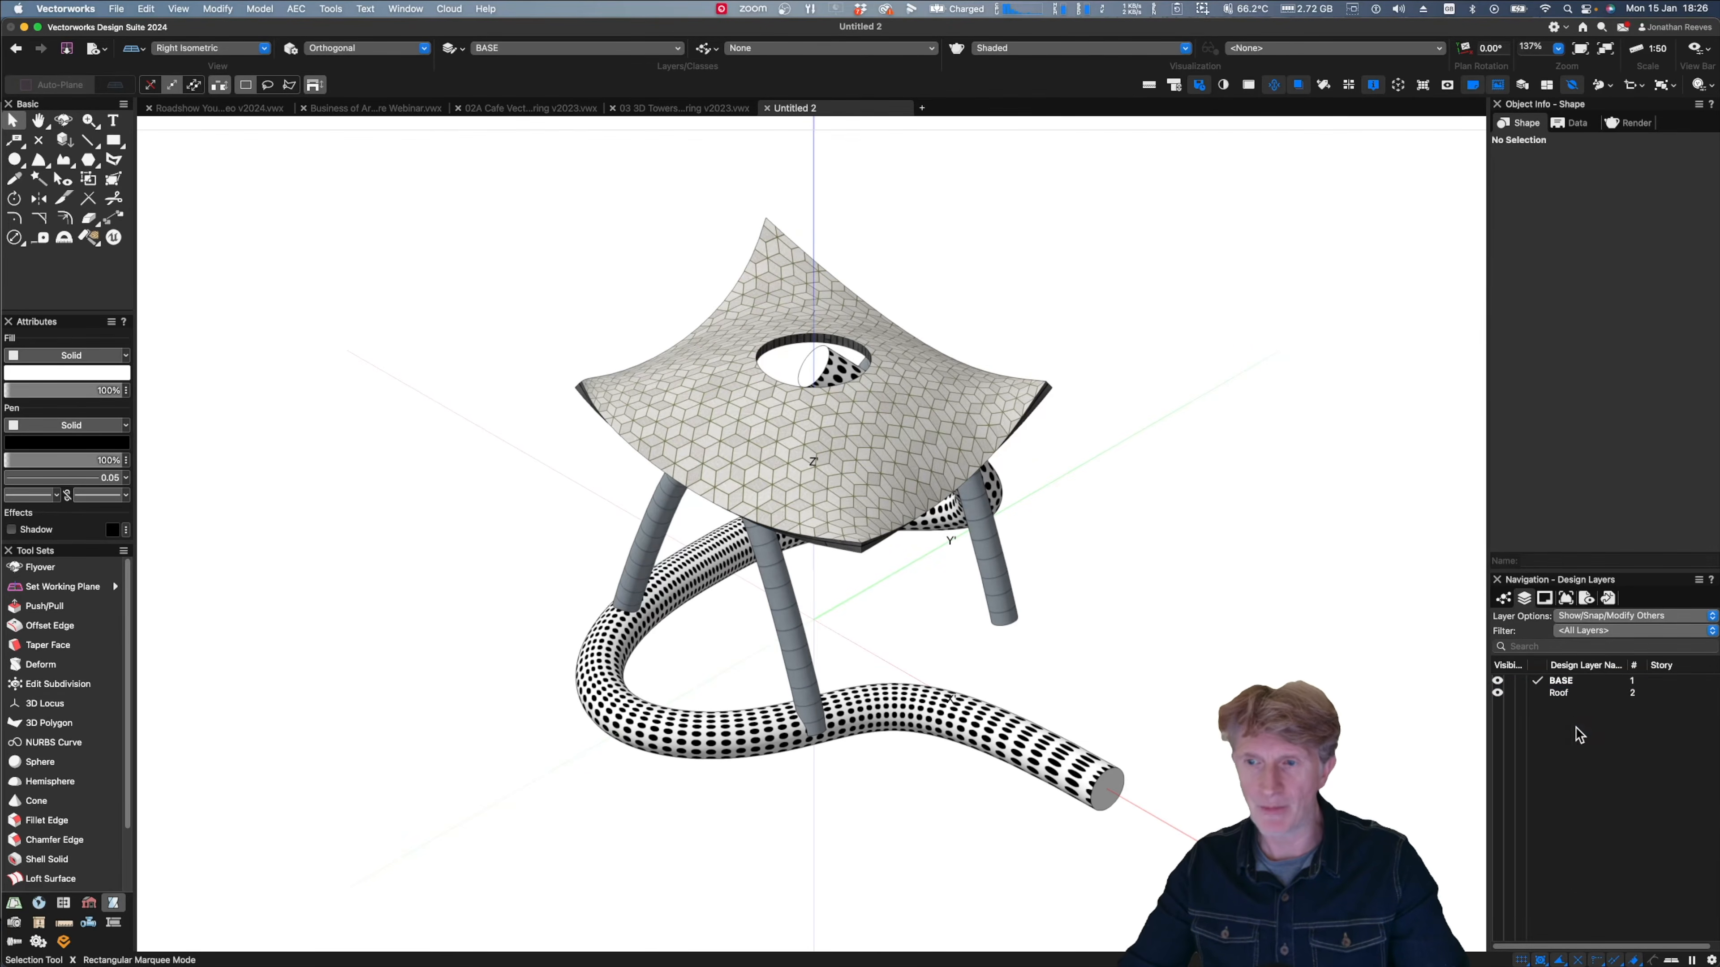
type("Subdiv")
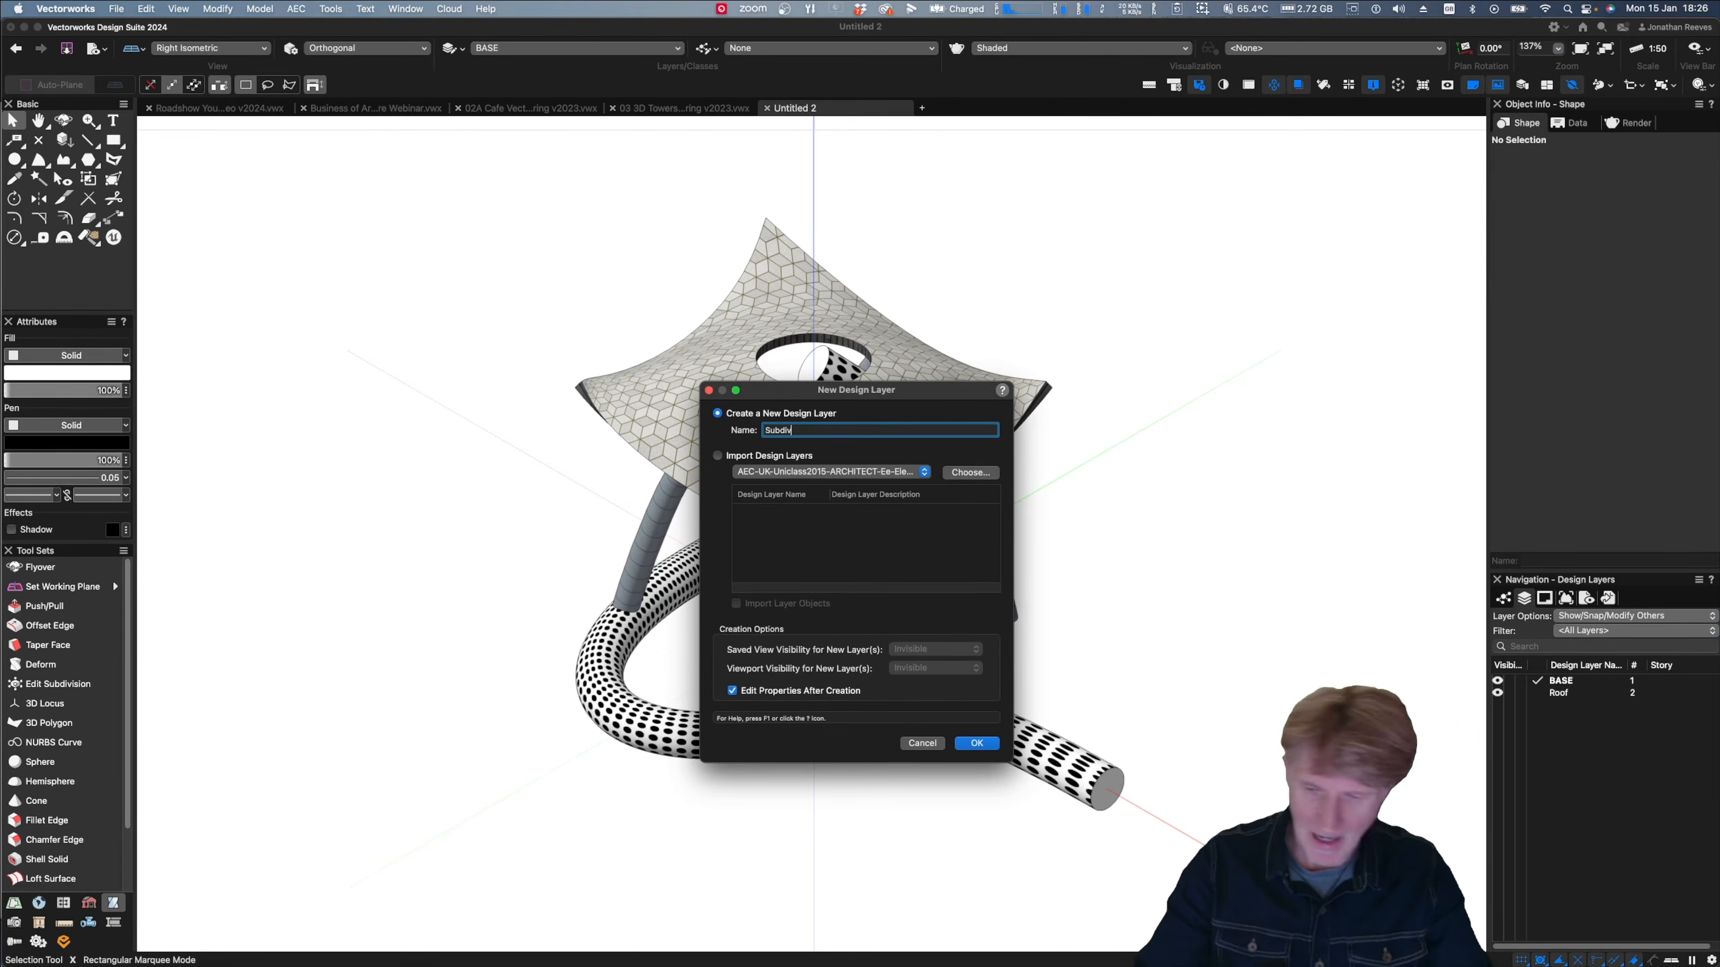
key("Return")
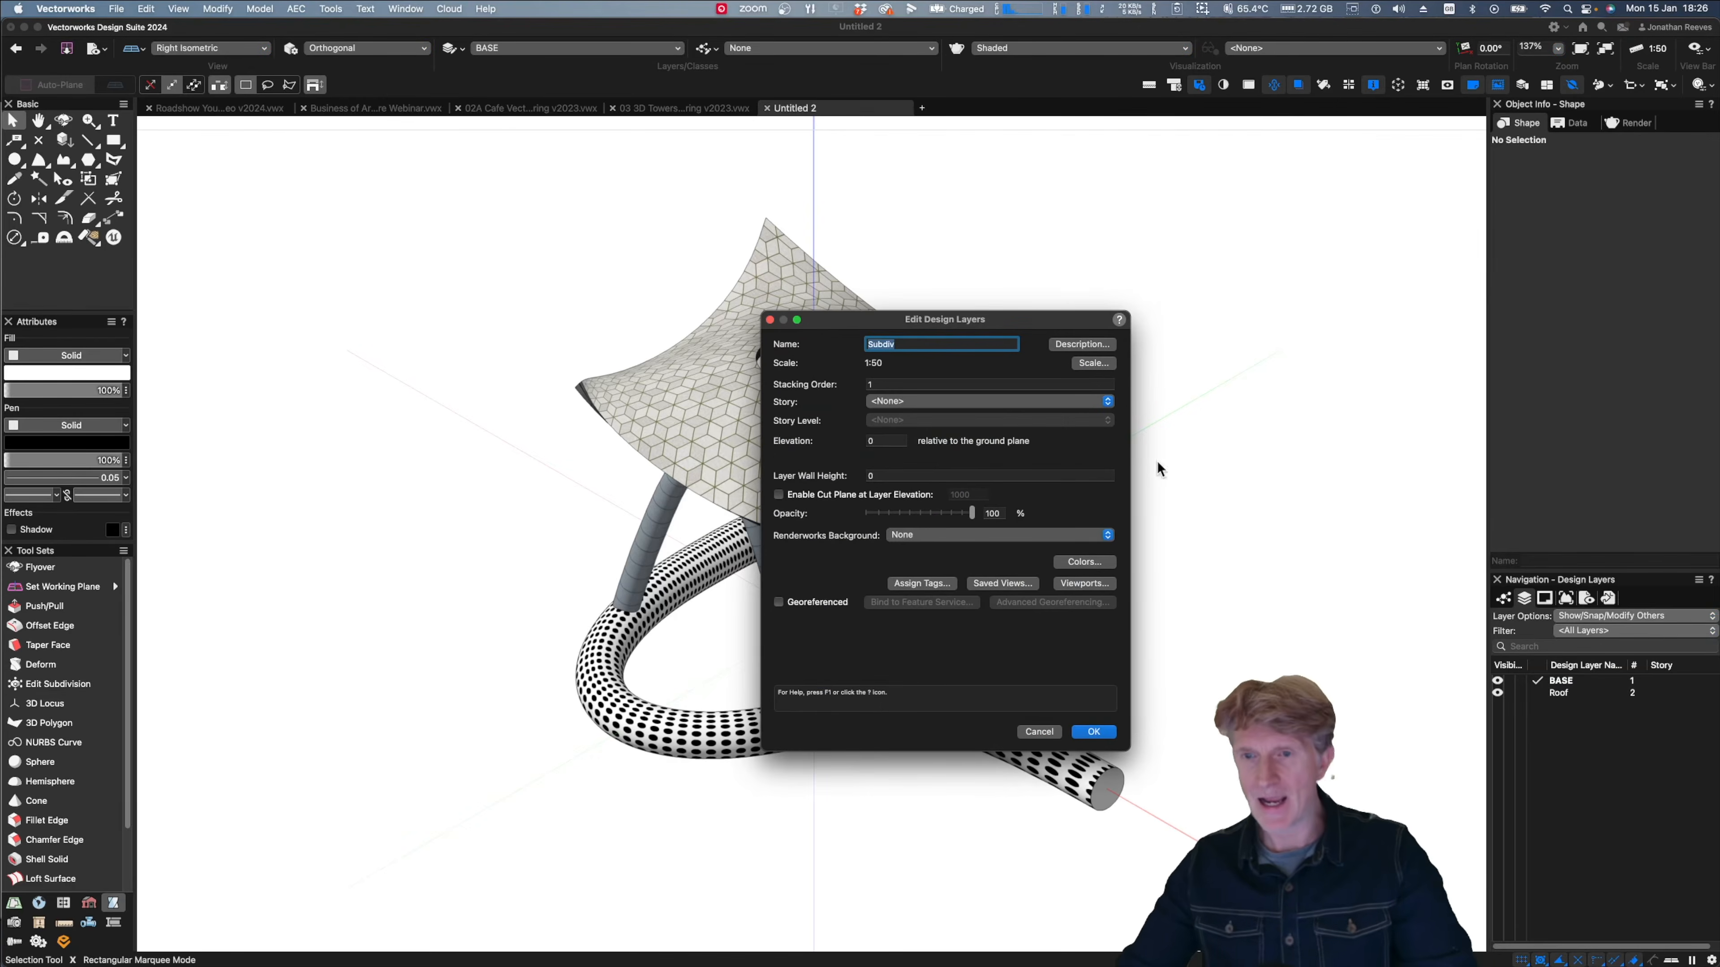
key("Return")
- Gray out the BASE and Roof design layers
left_click(1520, 693)
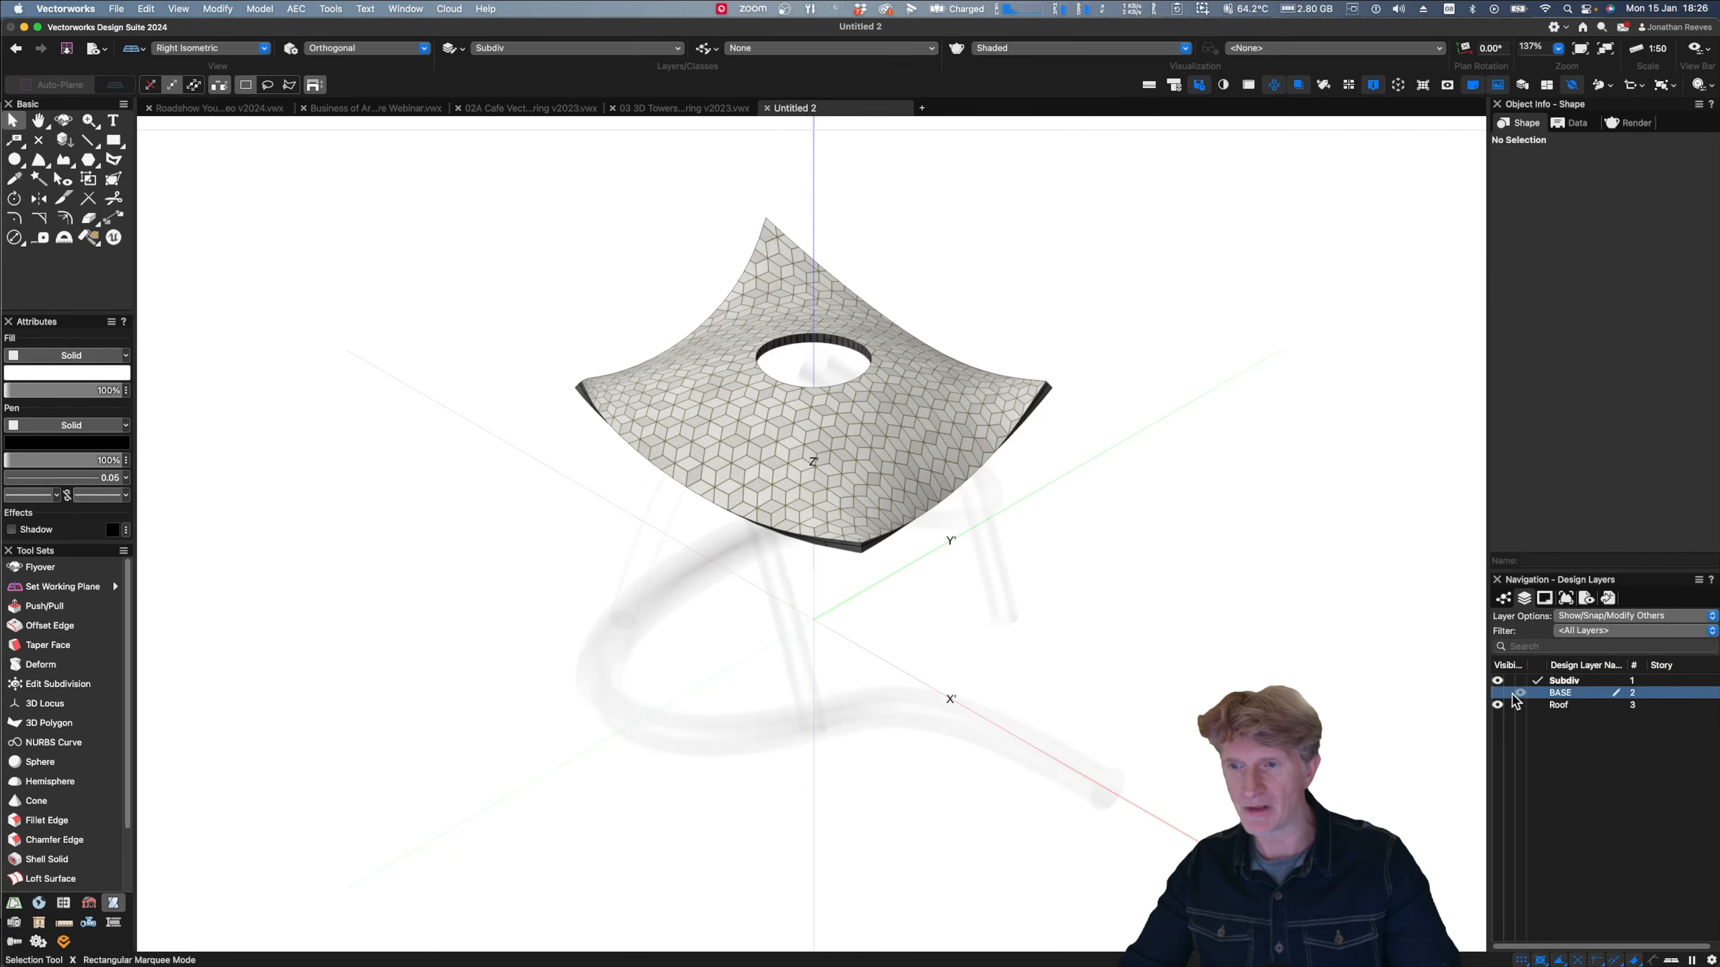
left_click(1520, 706)
left_click(1520, 704)
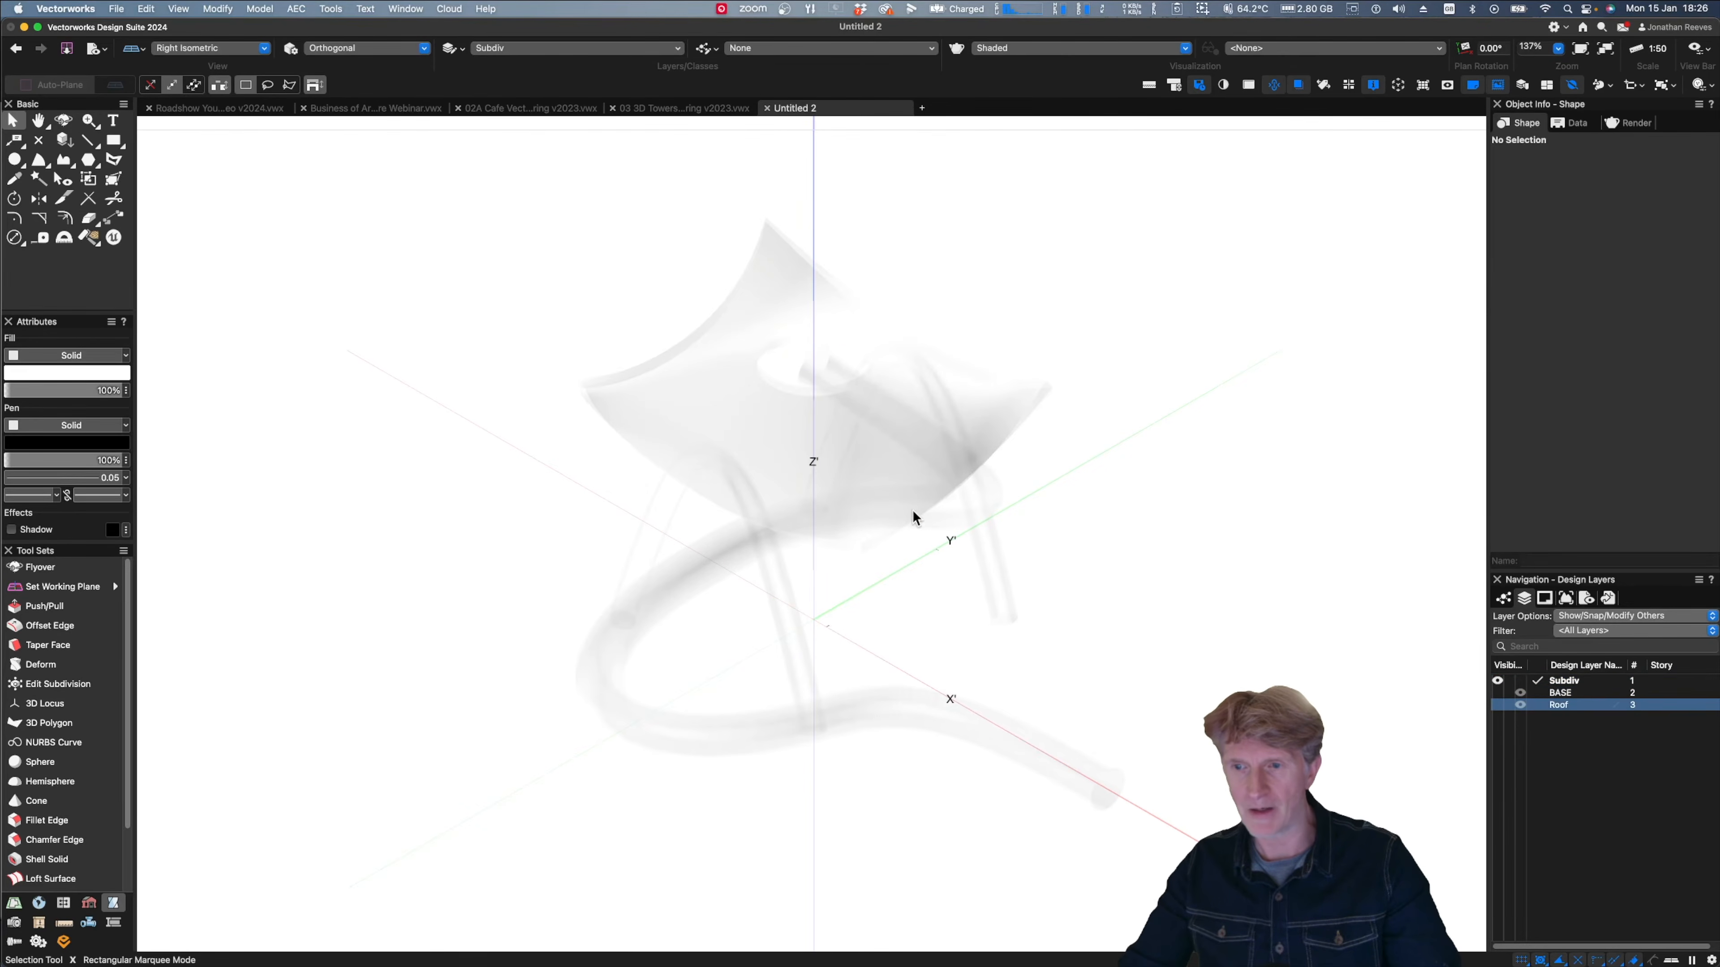
- Create a torus subdivision primitive with major radius 5000, minor radius 2500 and 8 by 4 segments, centred on the origin in Top/Plan view
key("F5")
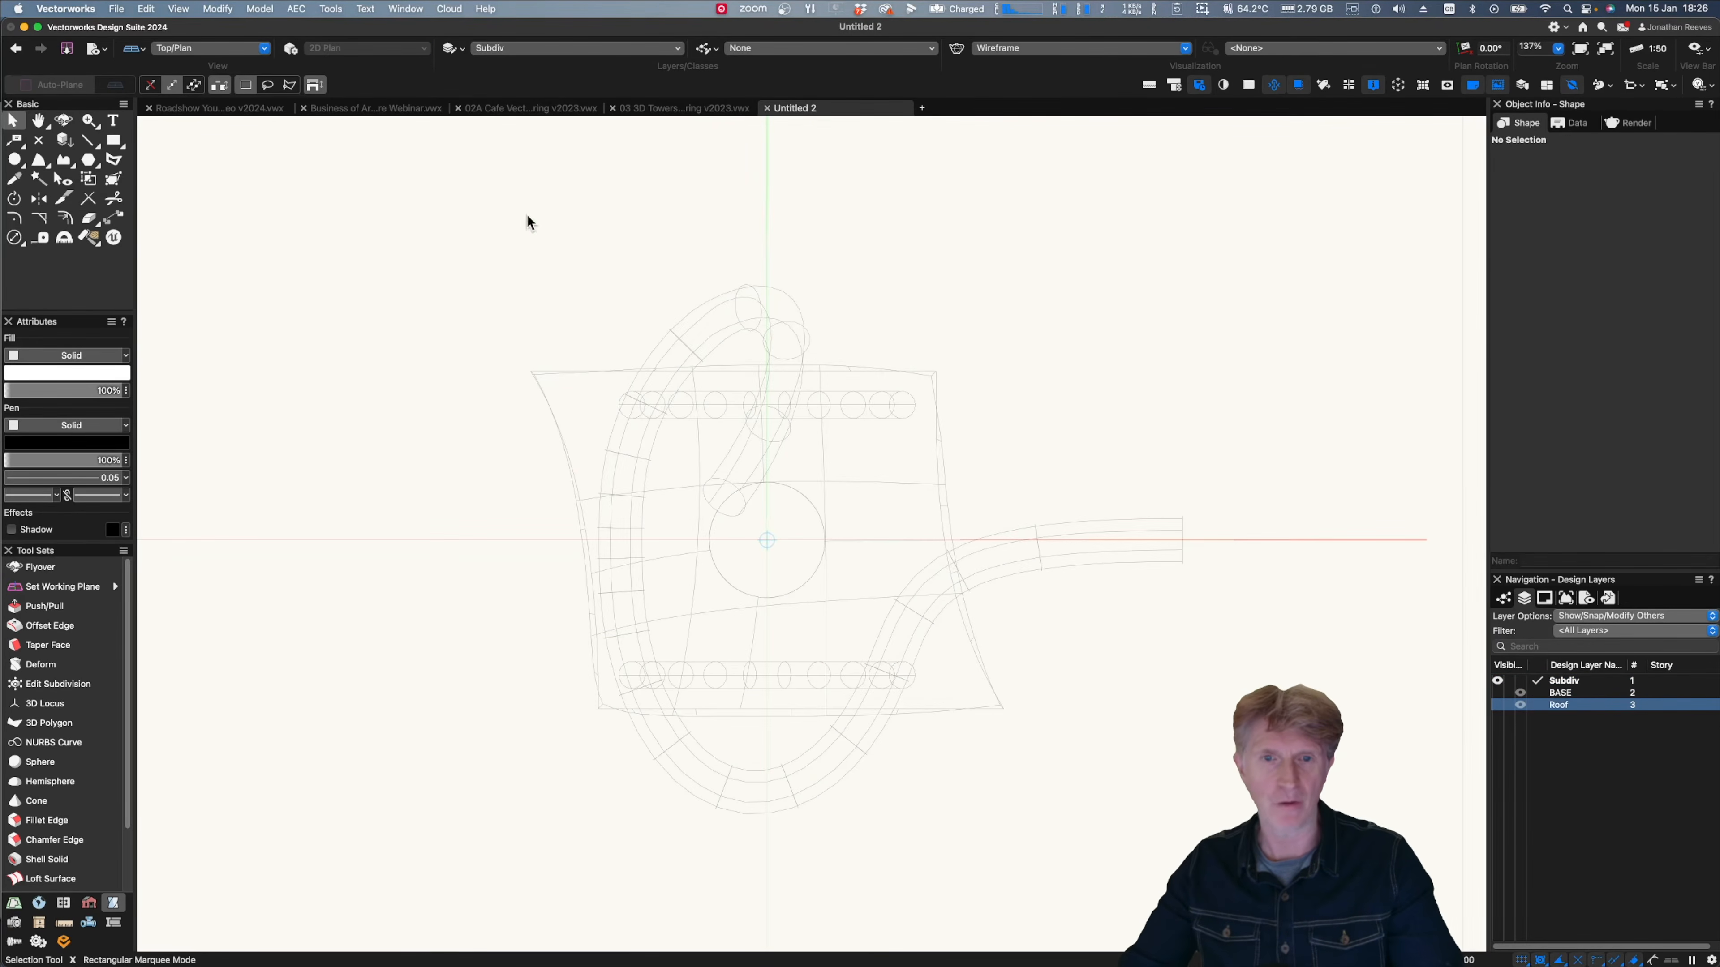
left_click(259, 9)
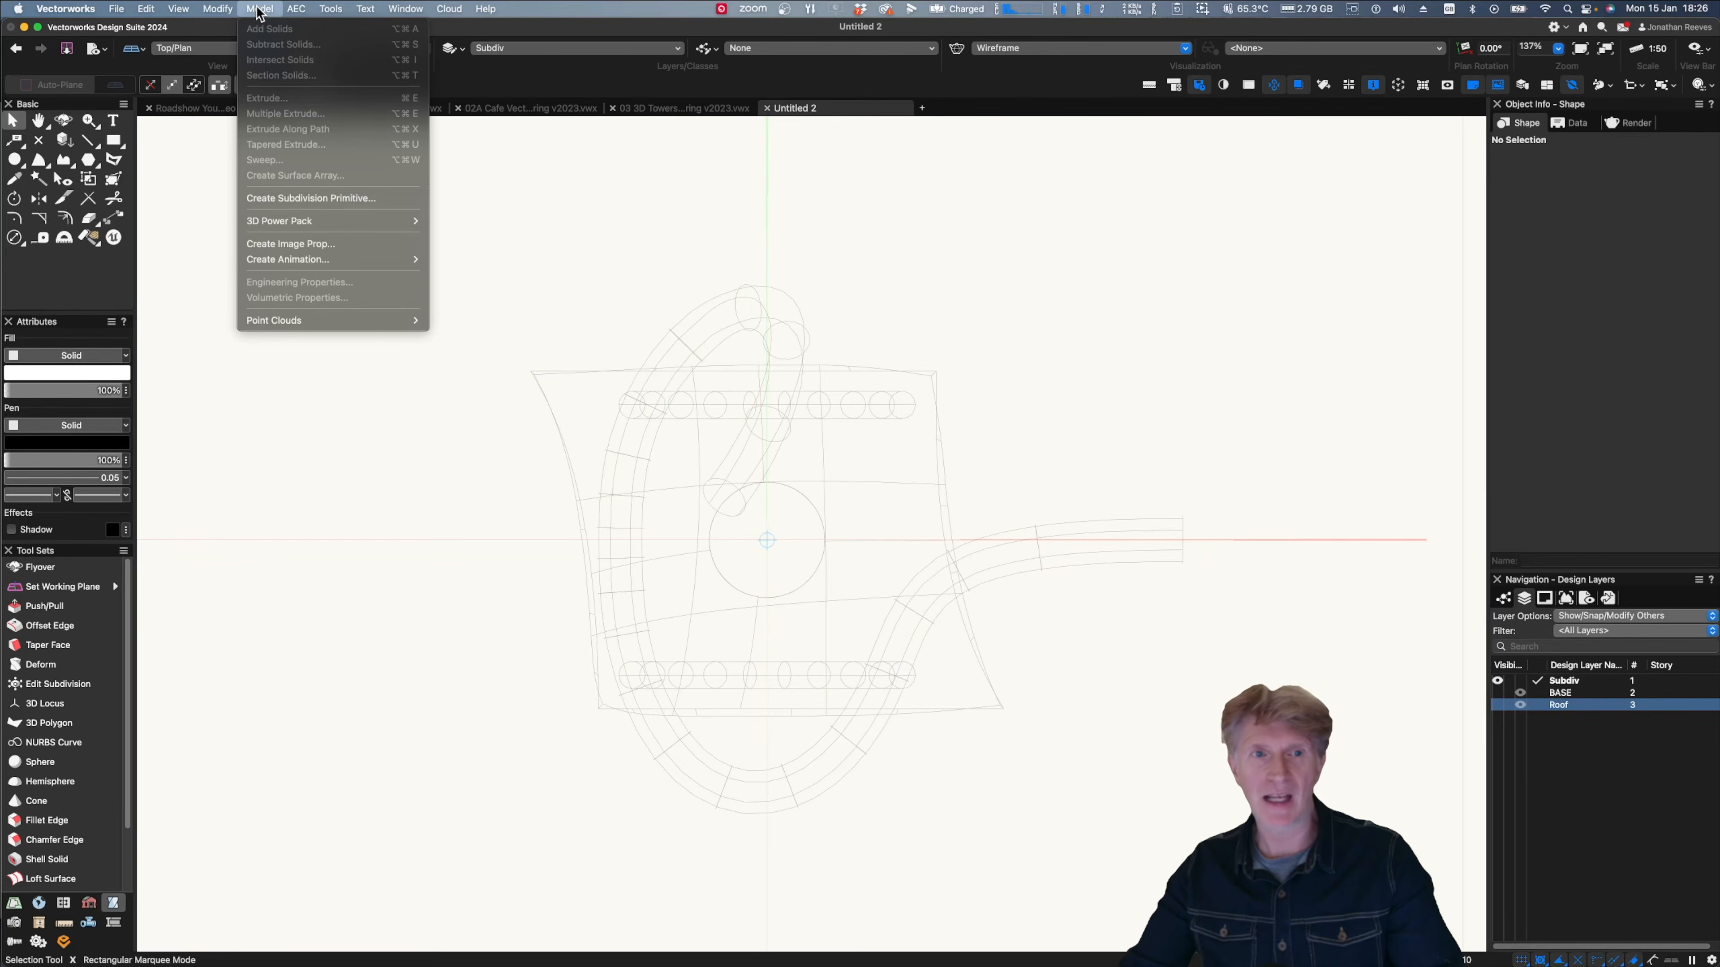
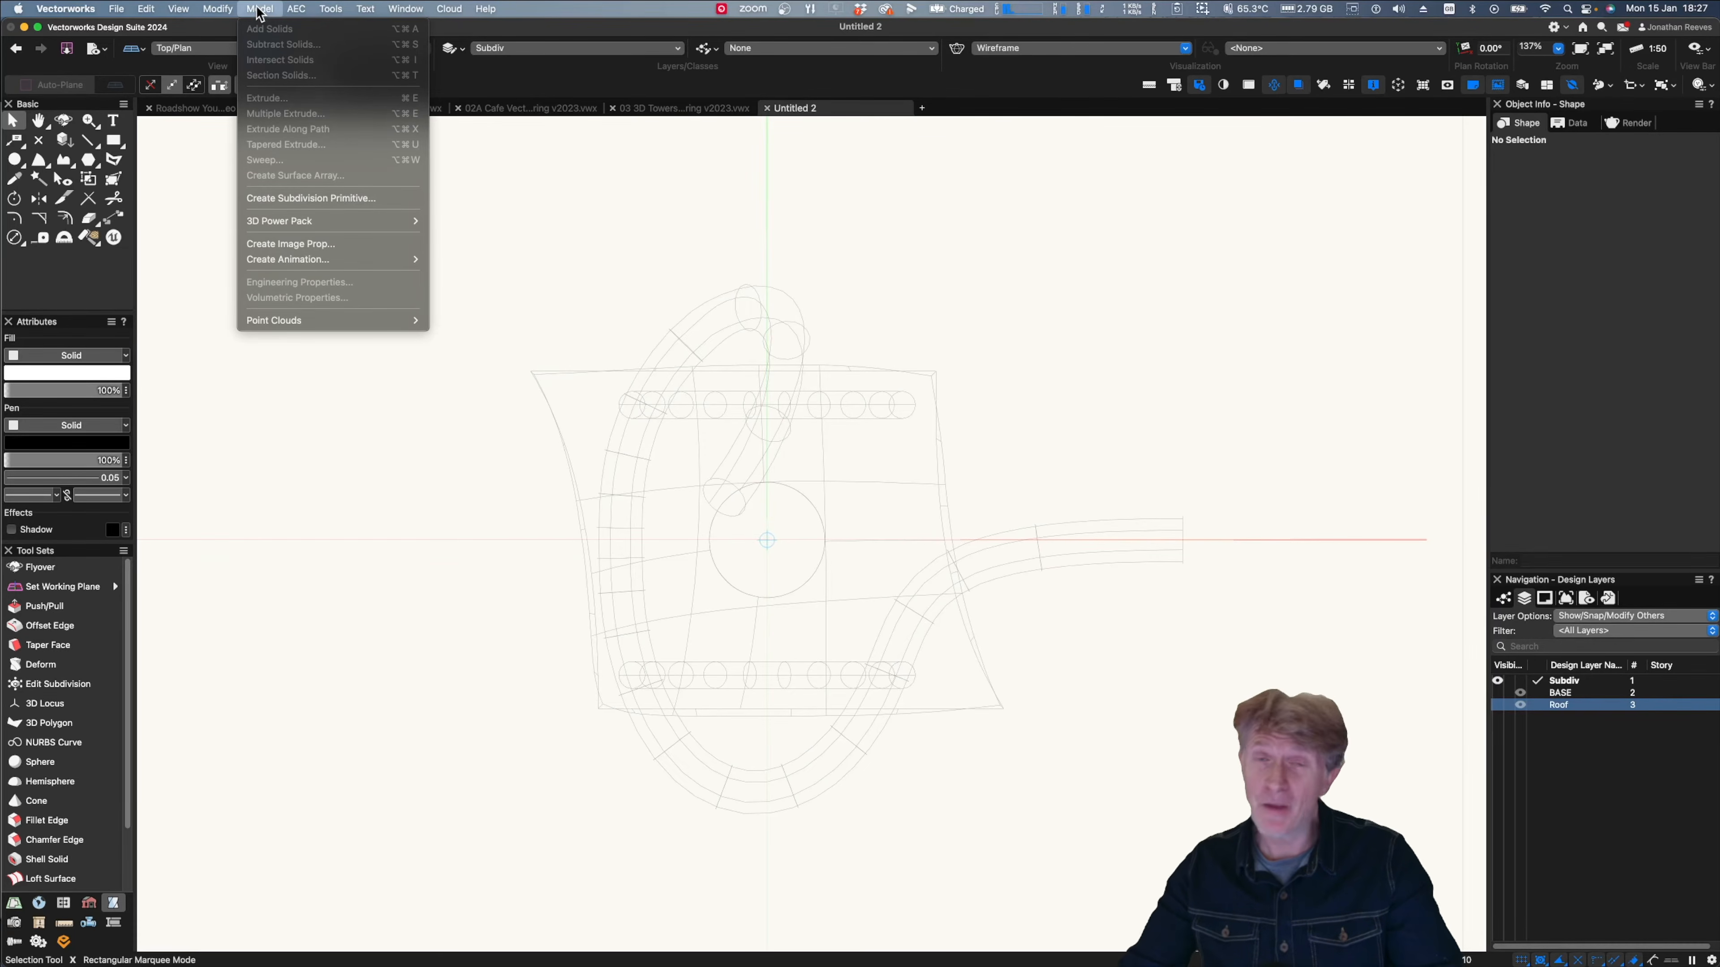
left_click(317, 200)
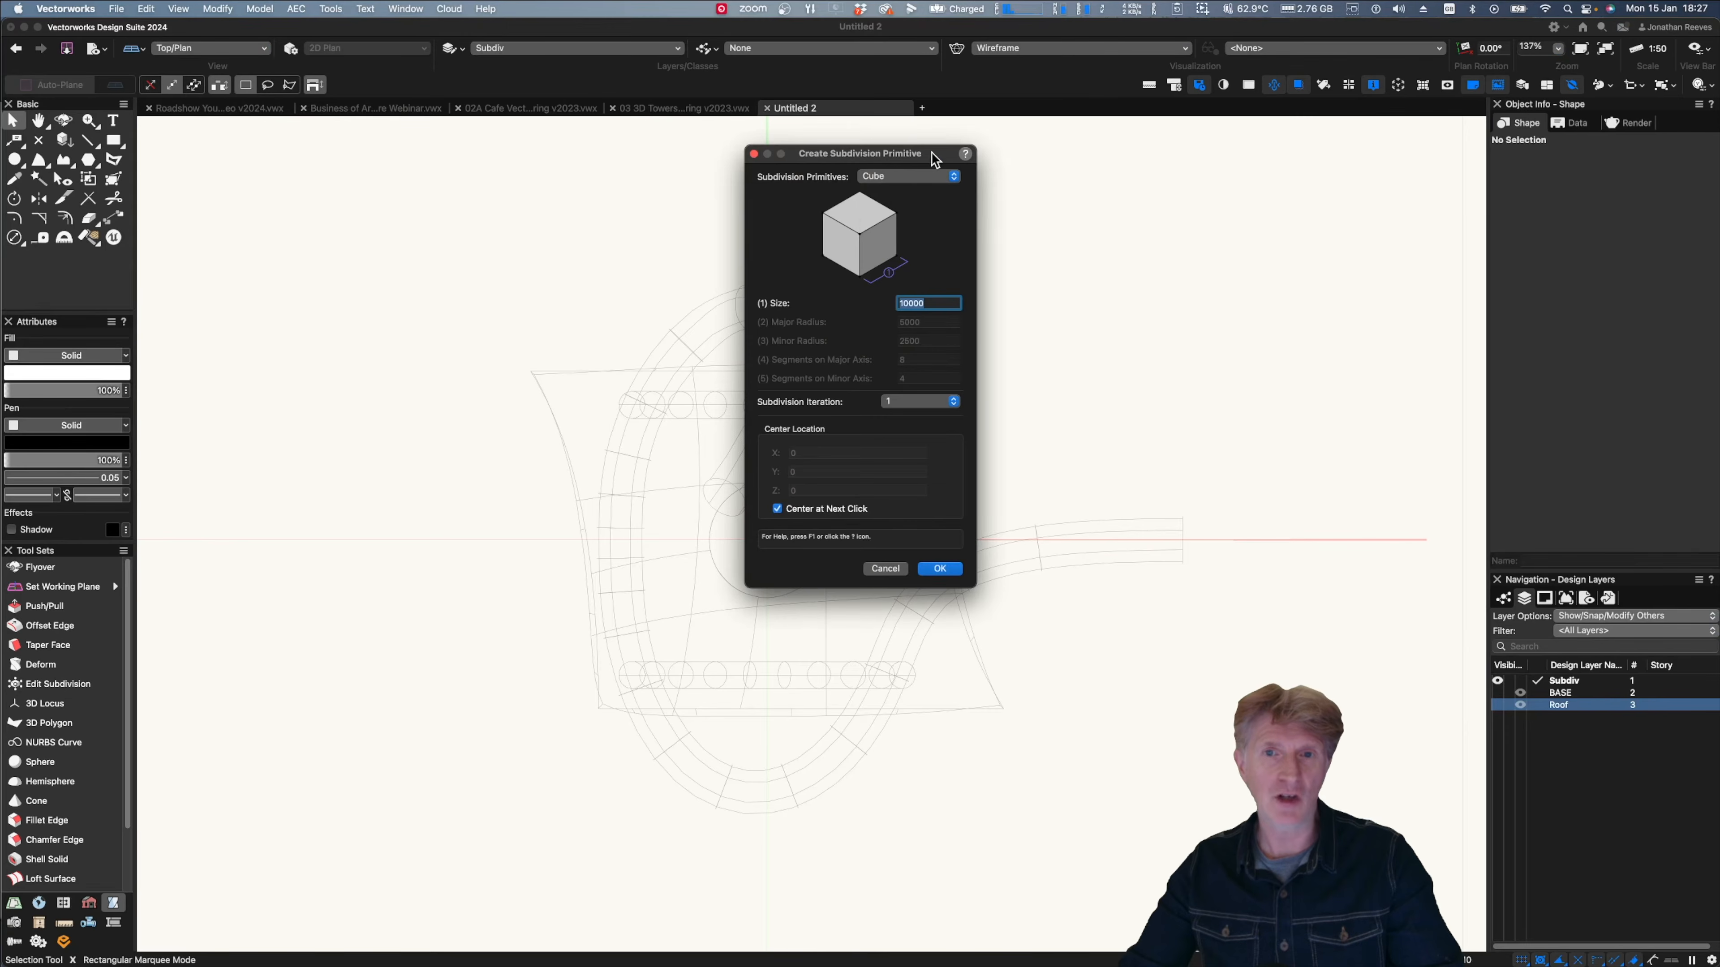
left_click(921, 178)
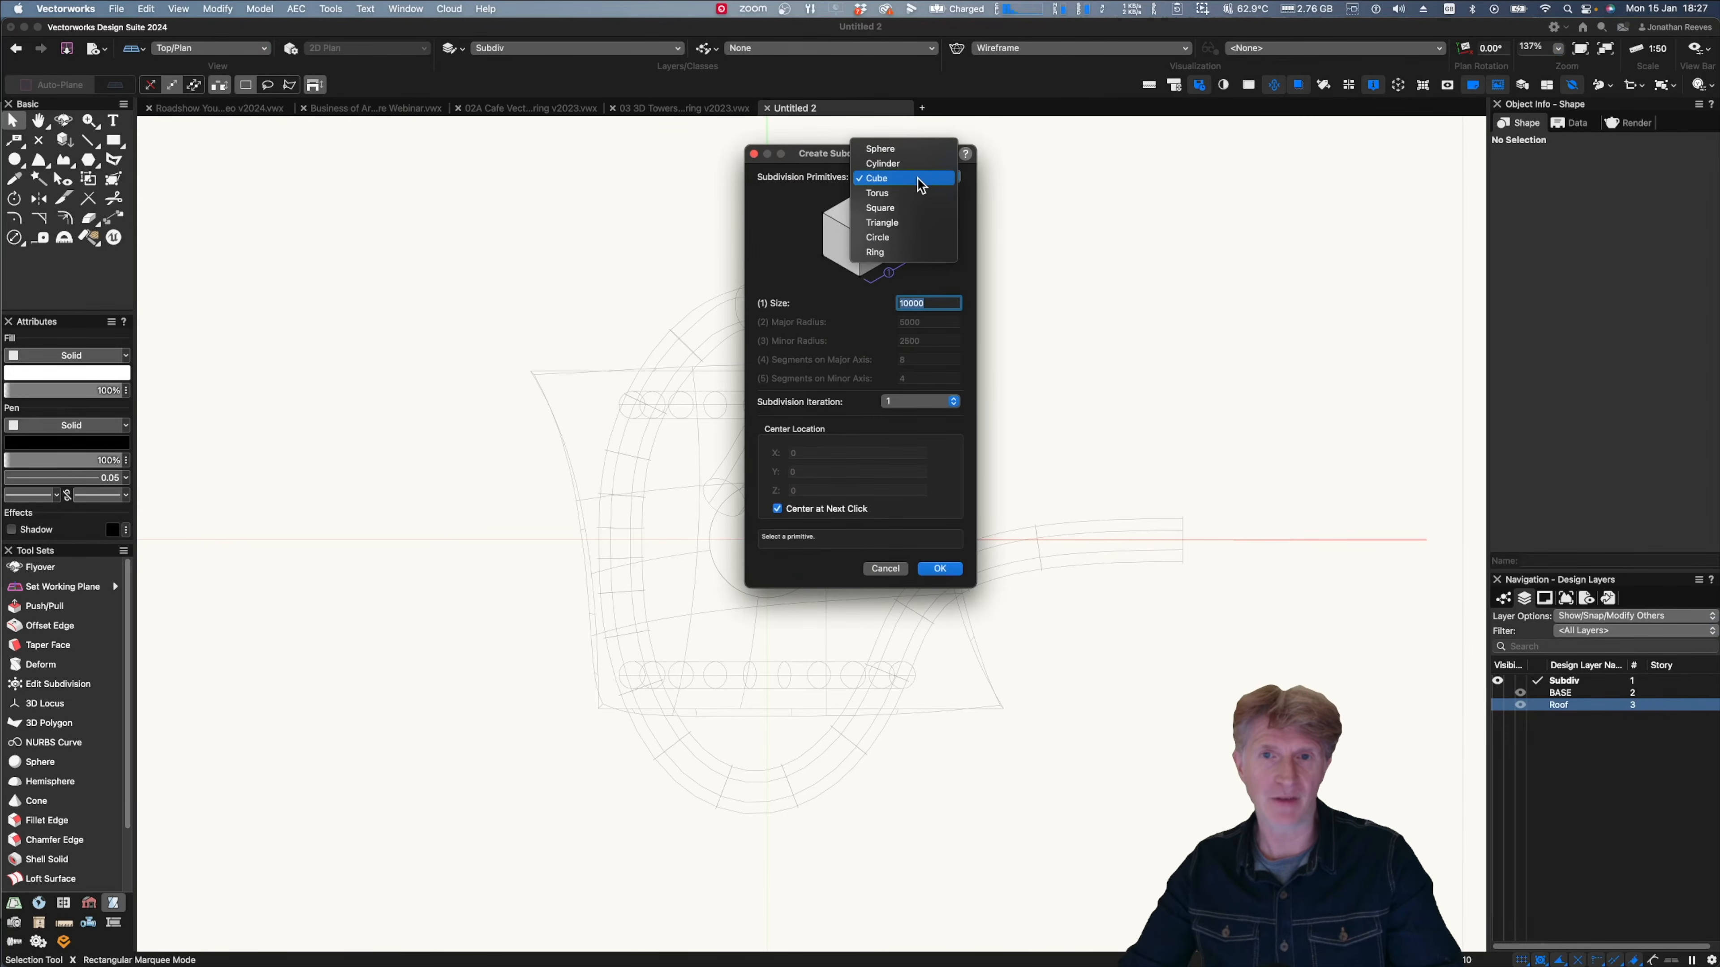
left_click(911, 192)
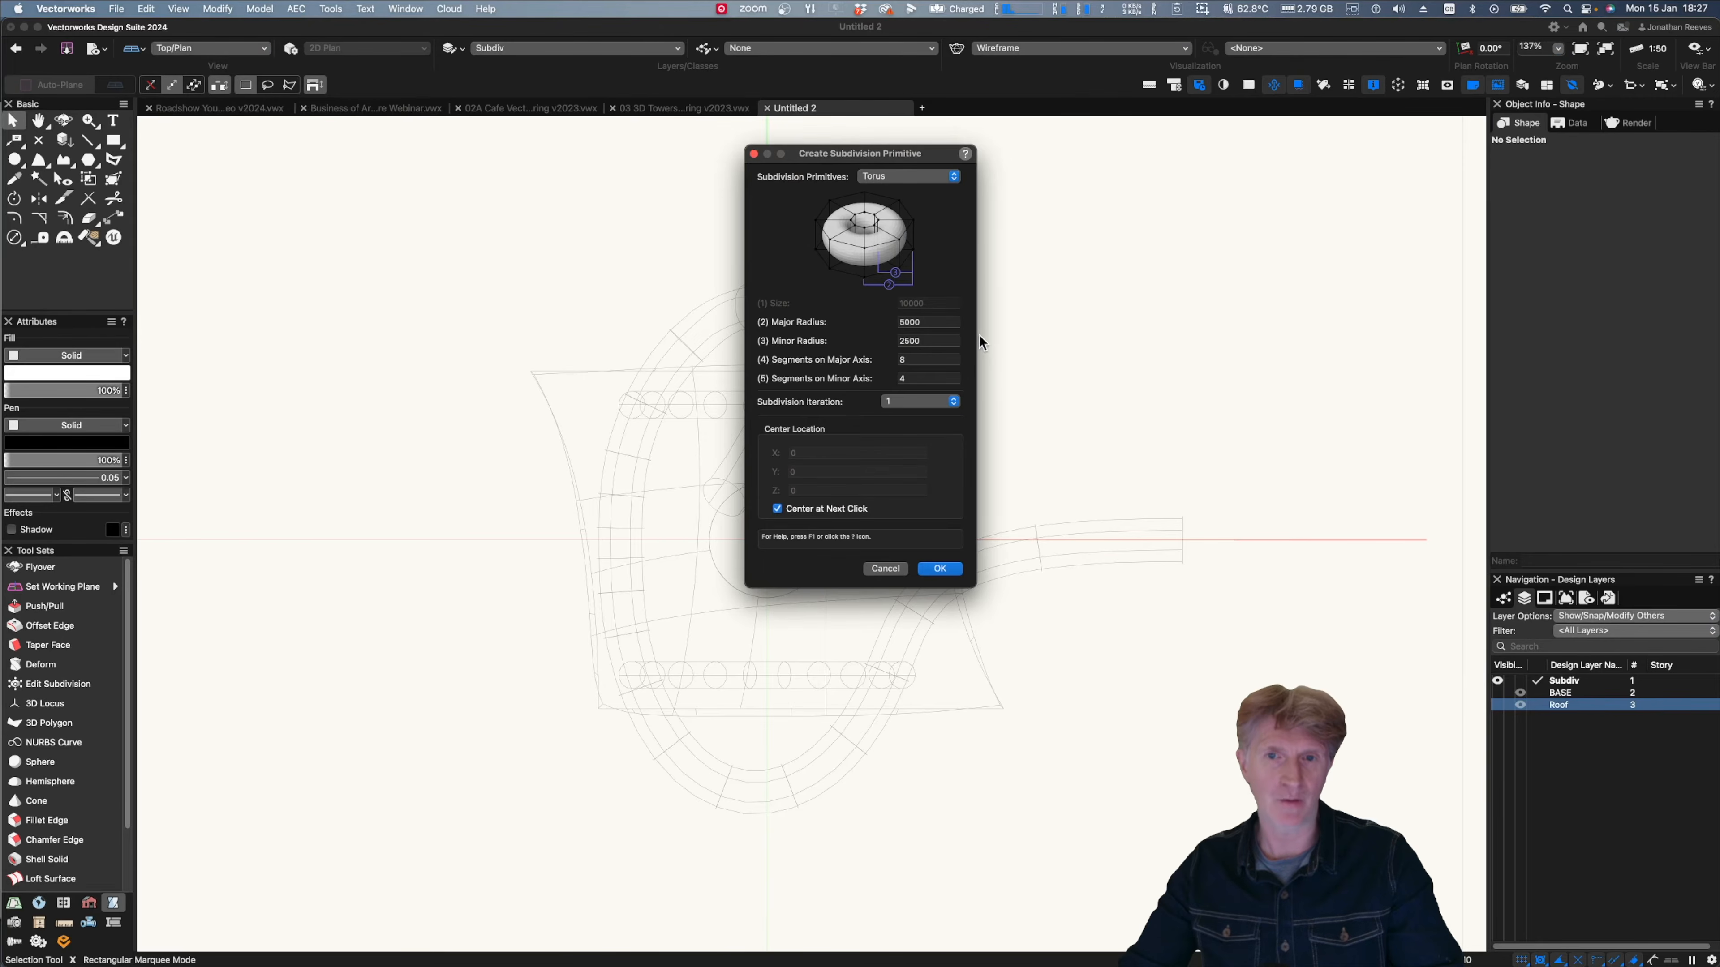
left_click(938, 570)
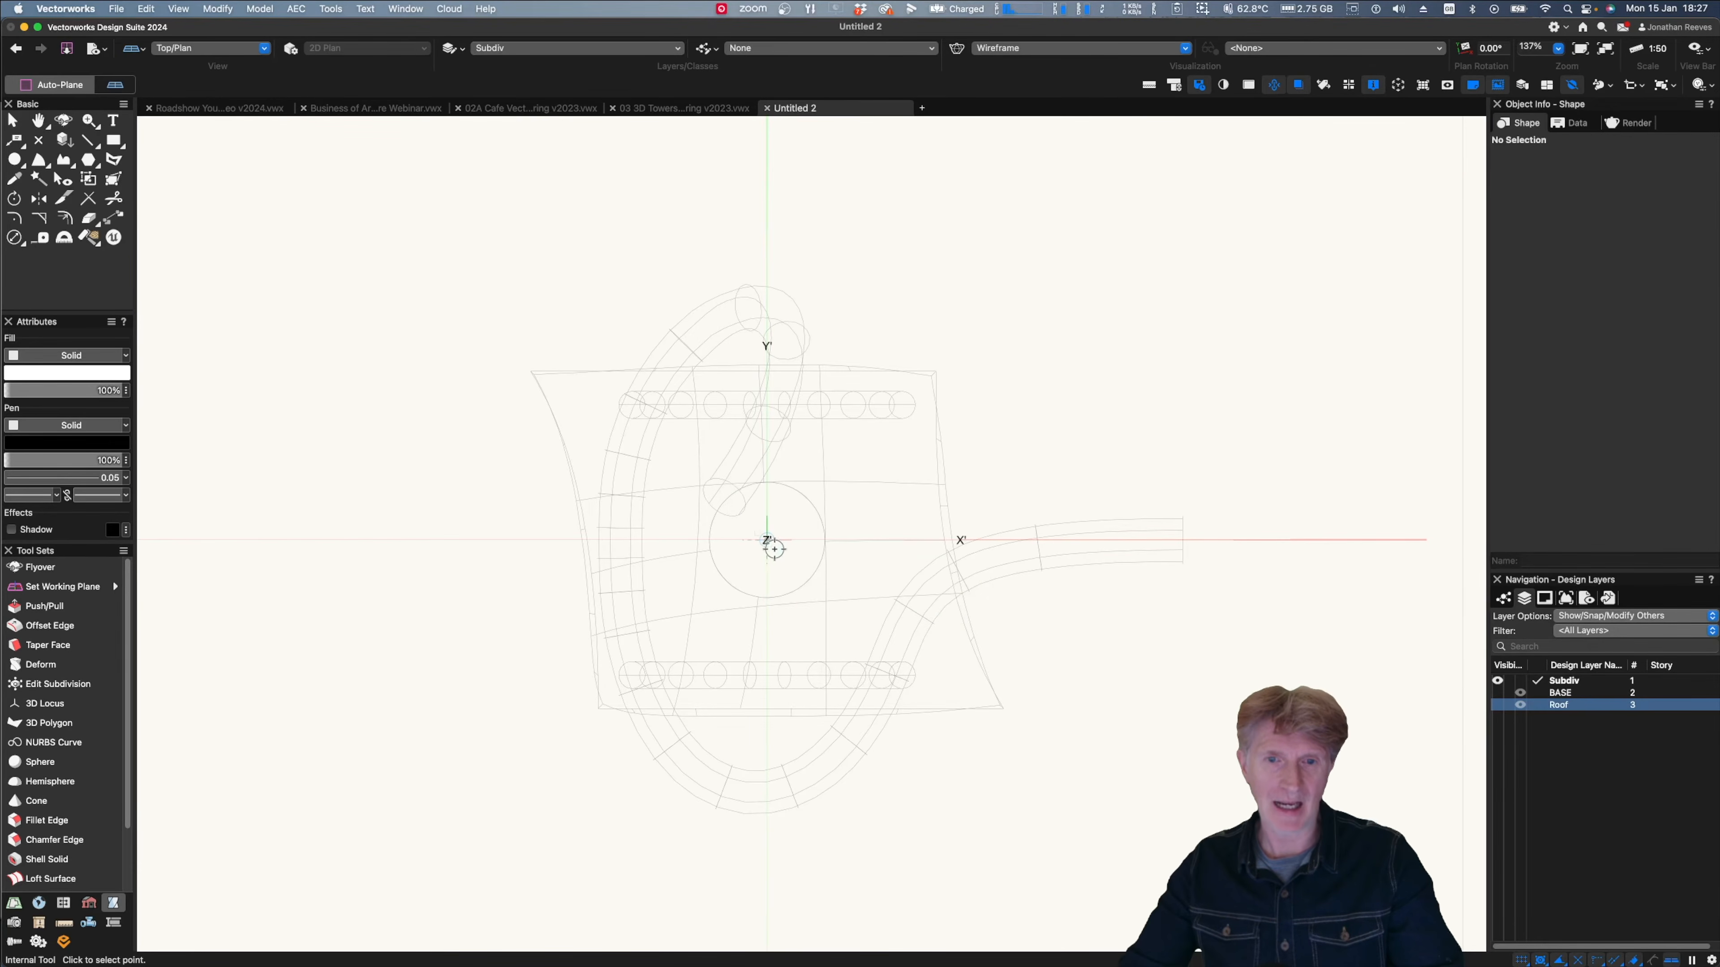
left_click(766, 540)
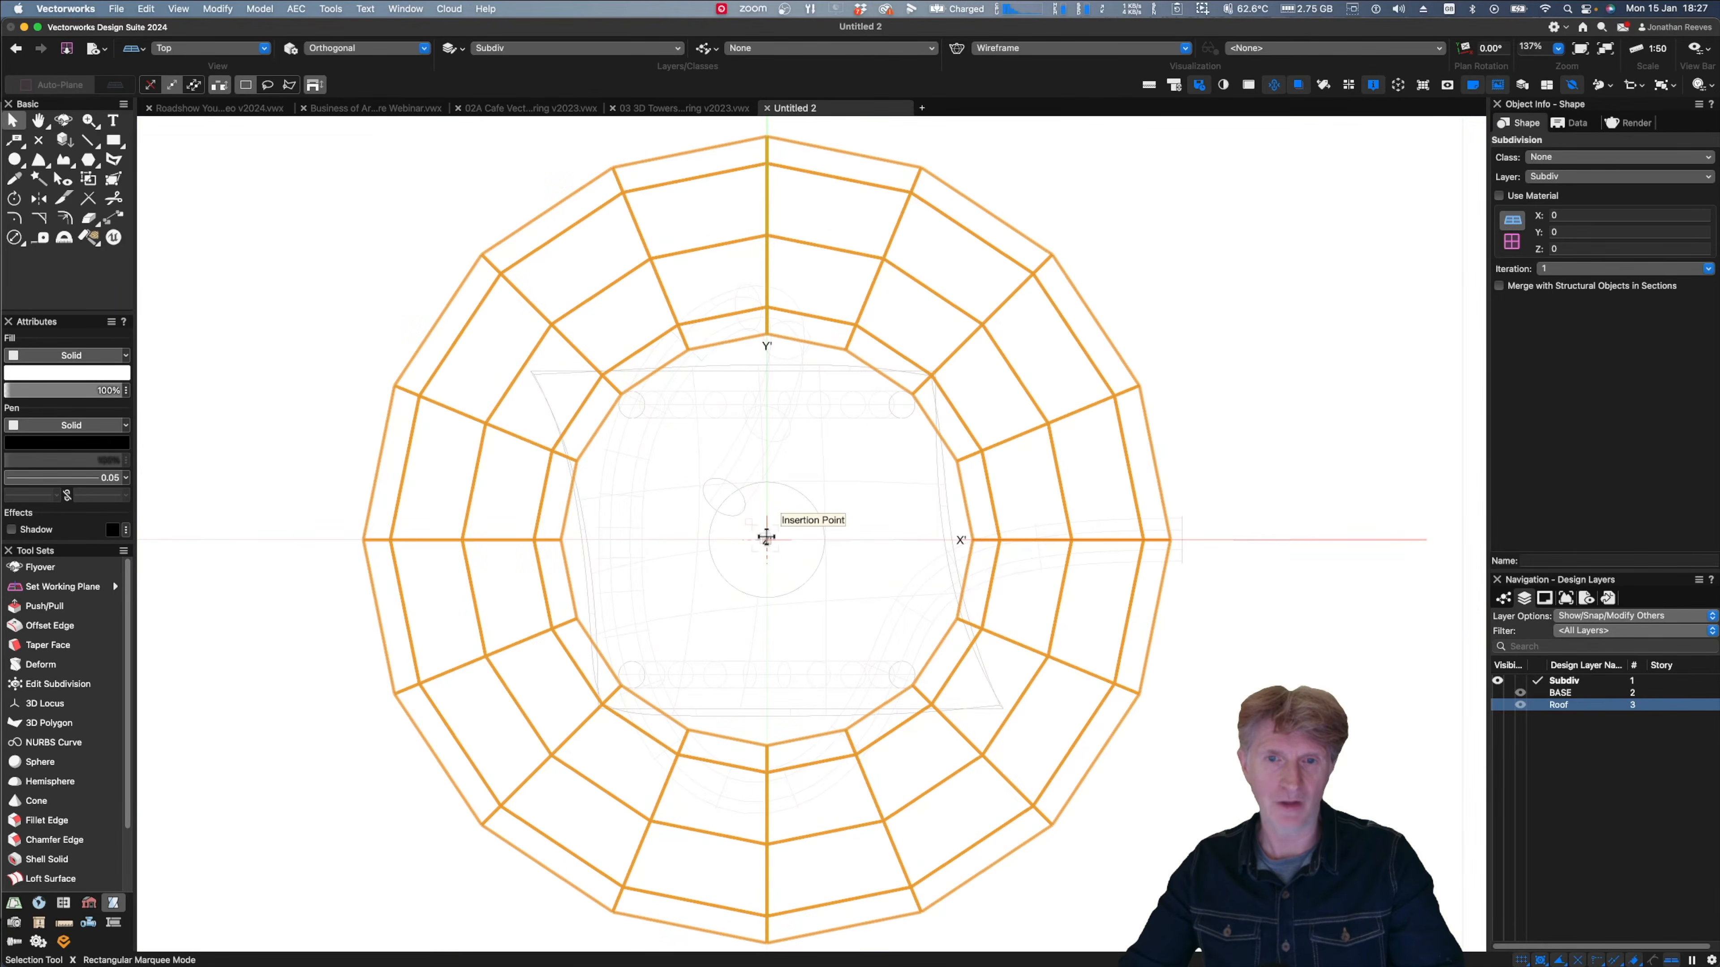
- Make the BASE and Roof layers fully visible again and inspect the deselected torus around the building in 3D
key("3")
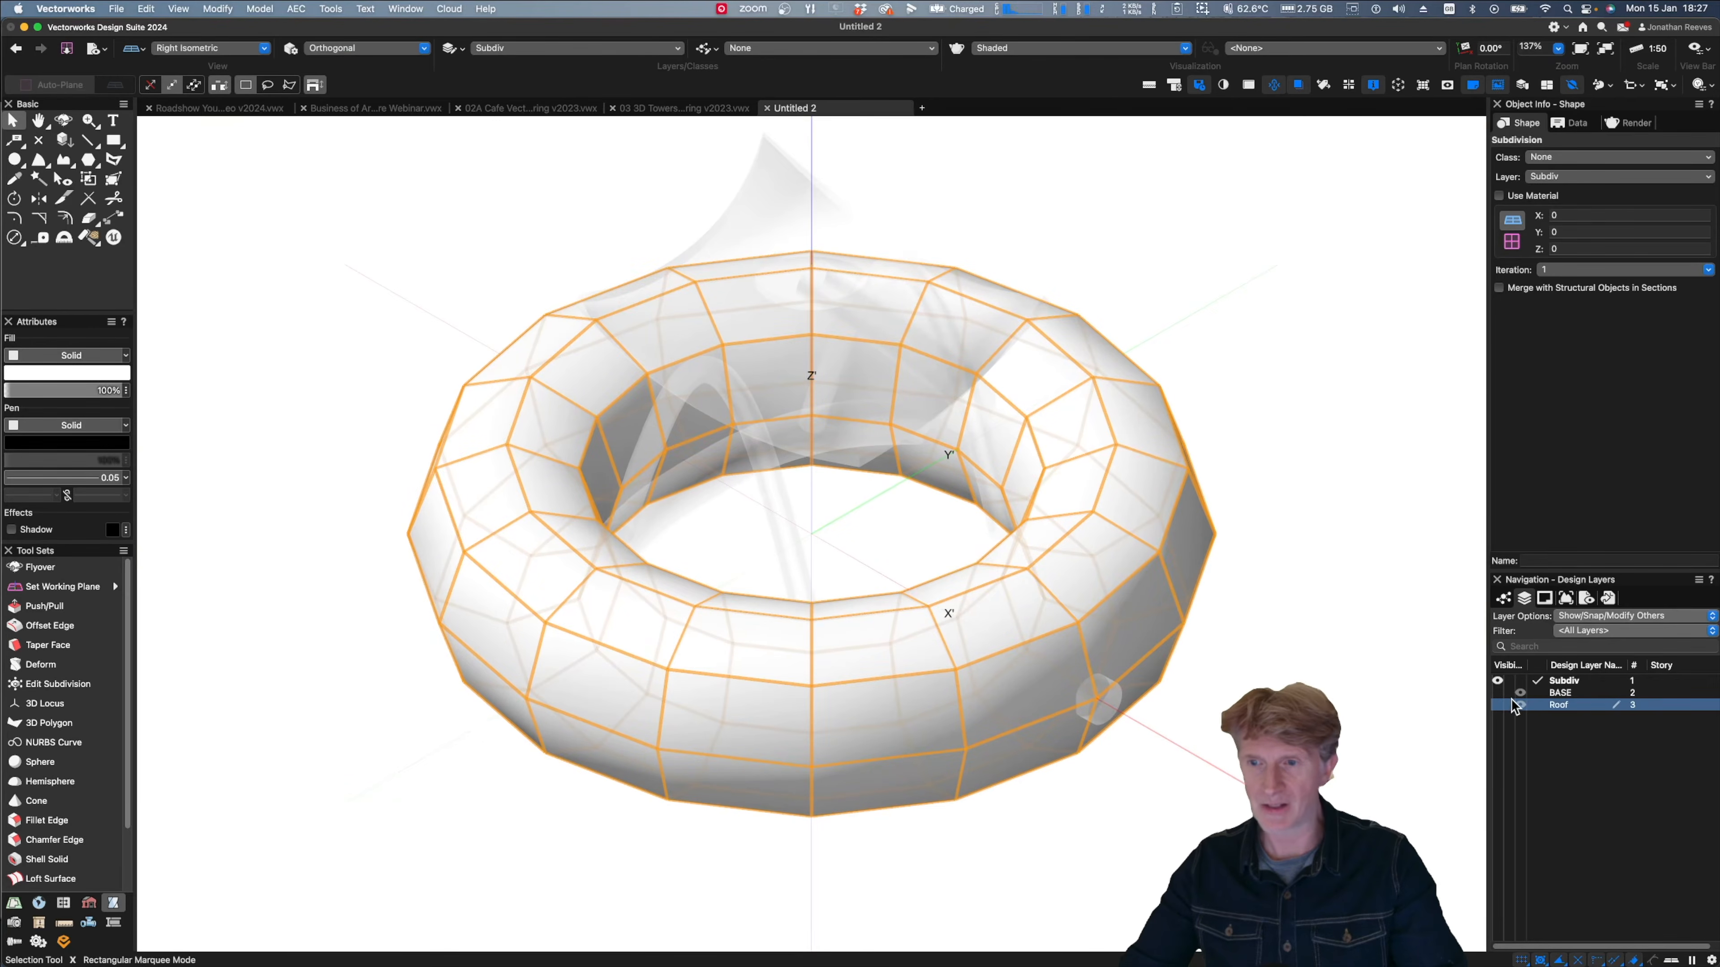
left_click(1497, 693)
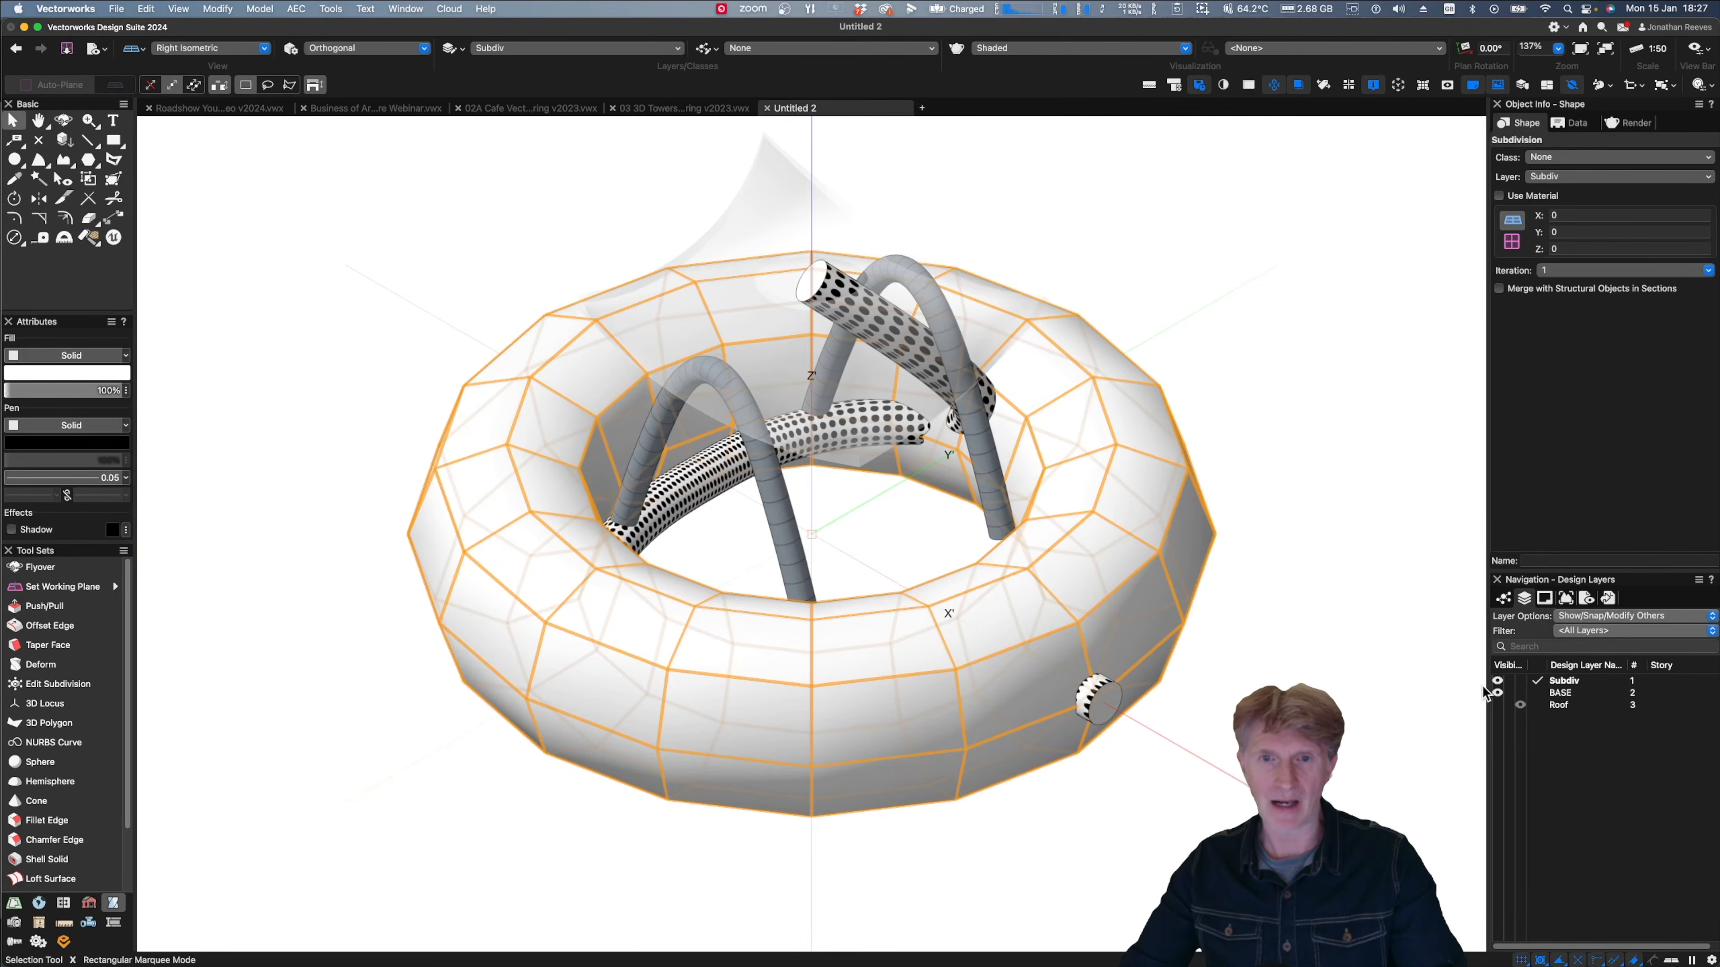
left_click(1498, 705)
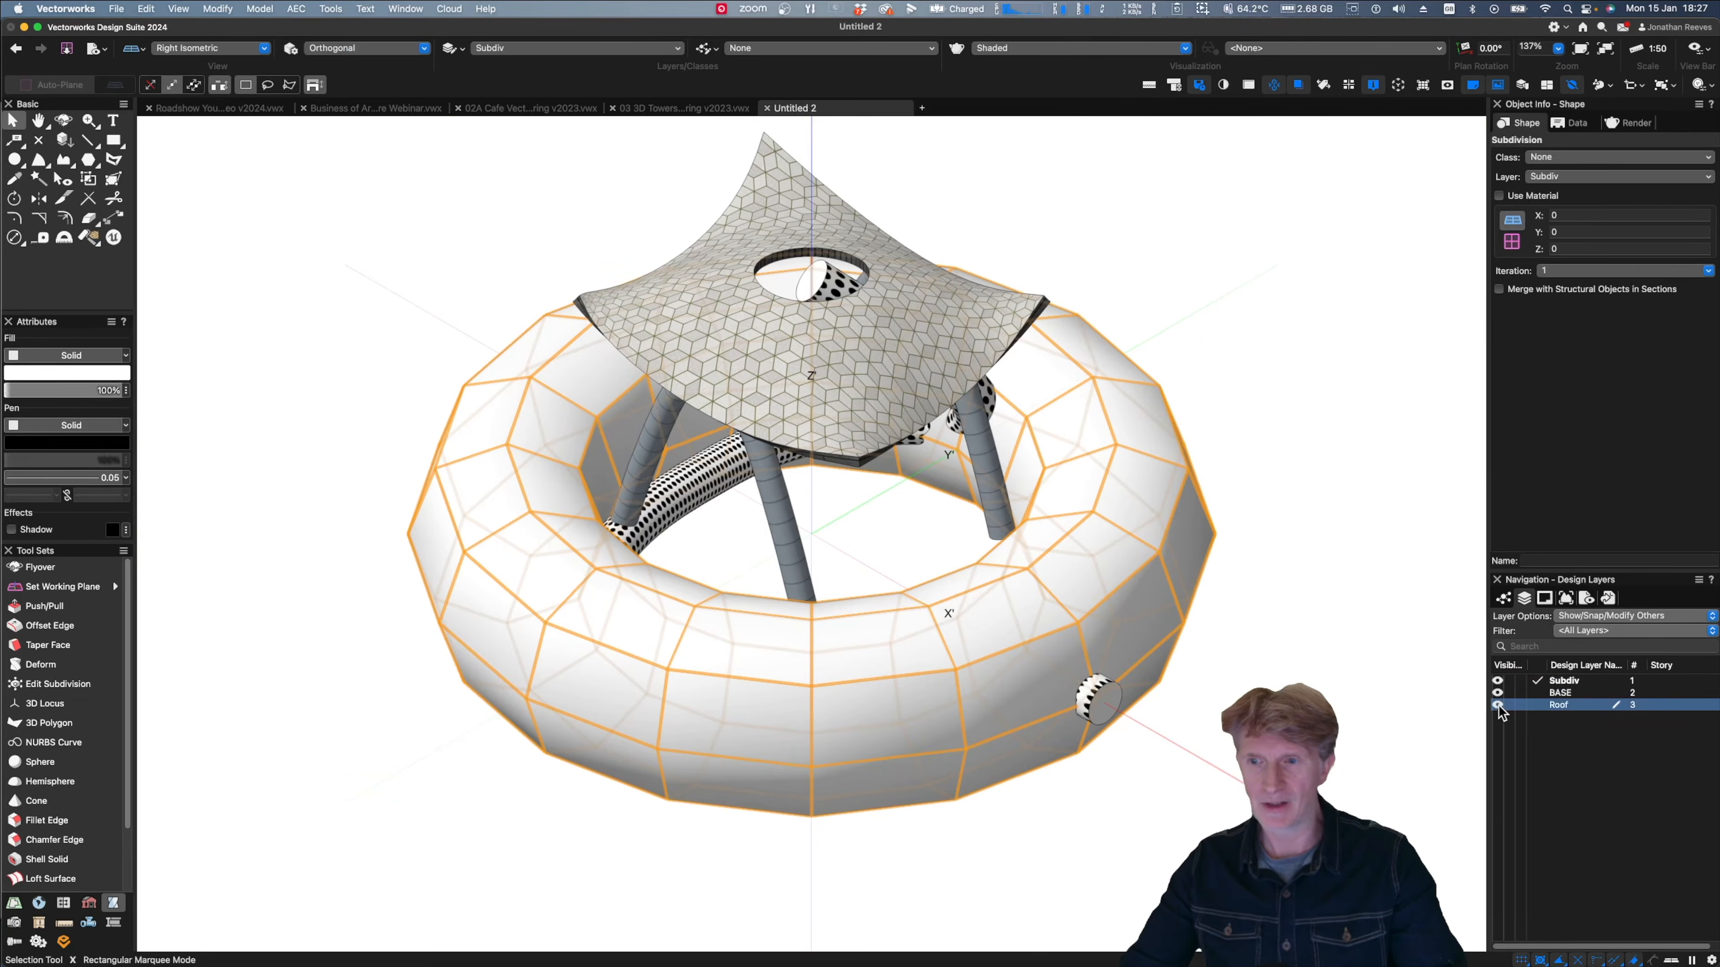
left_click(1199, 372)
middle_click_drag(1027, 599, 941, 560, "shift")
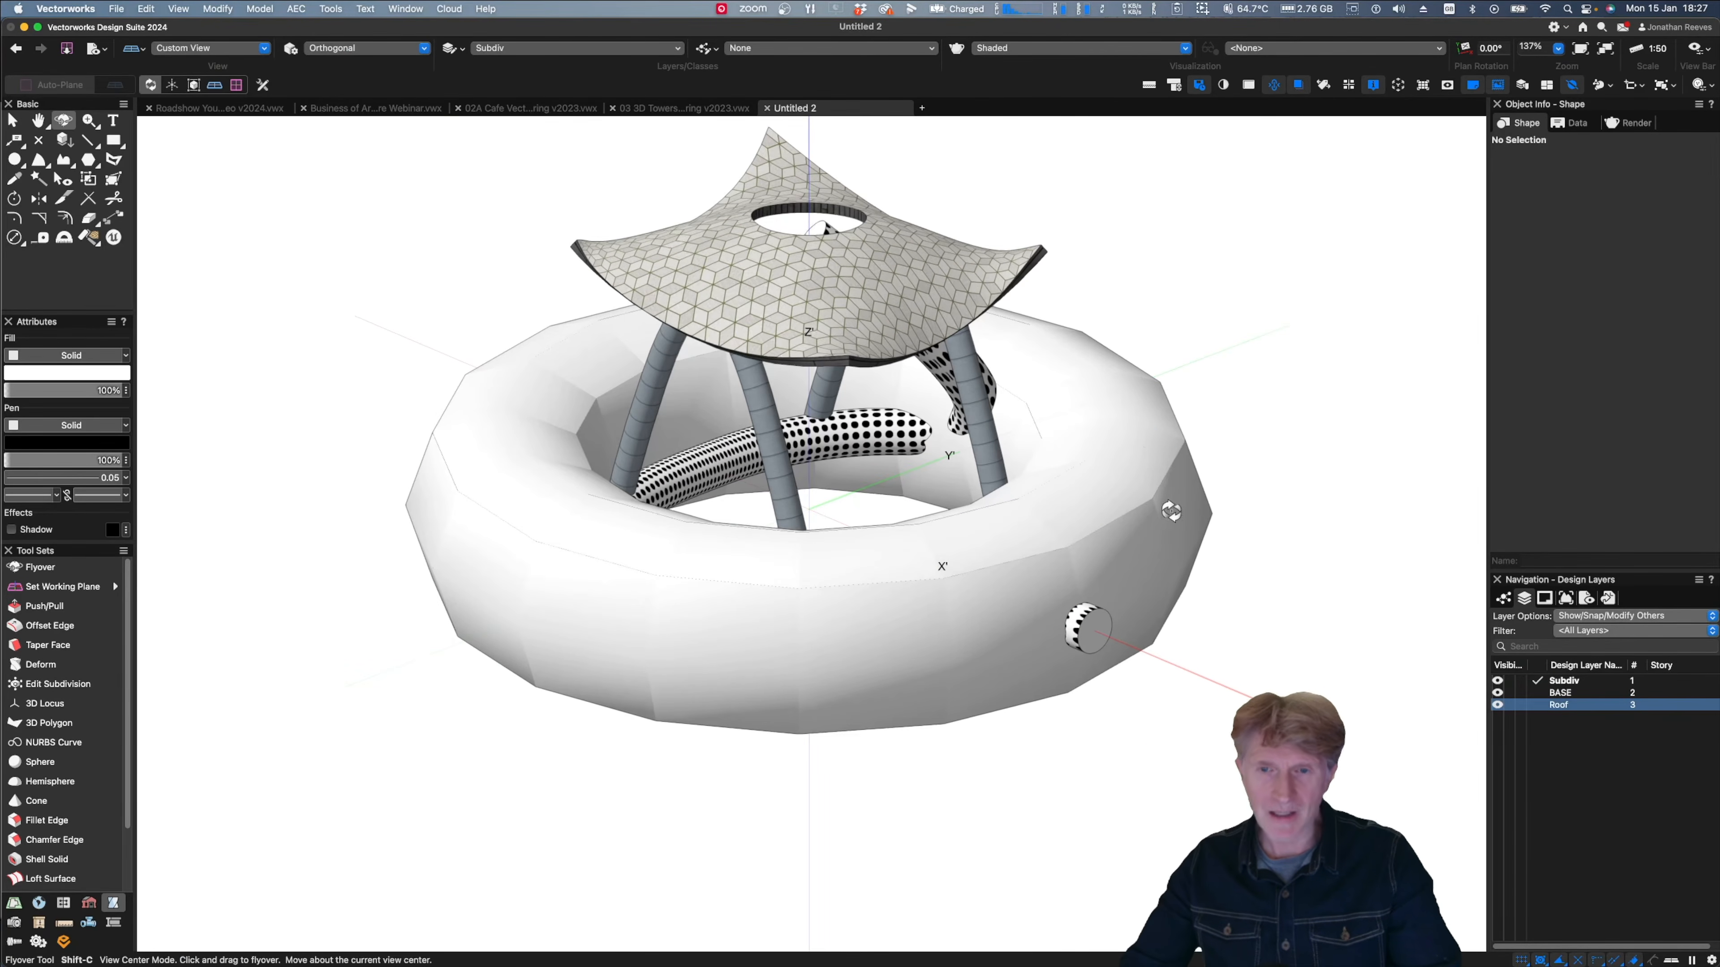
- Set the Subdiv and BASE layers to invisible and open the torus's subdivision cage for editing
left_click(1508, 681)
left_click(1508, 692)
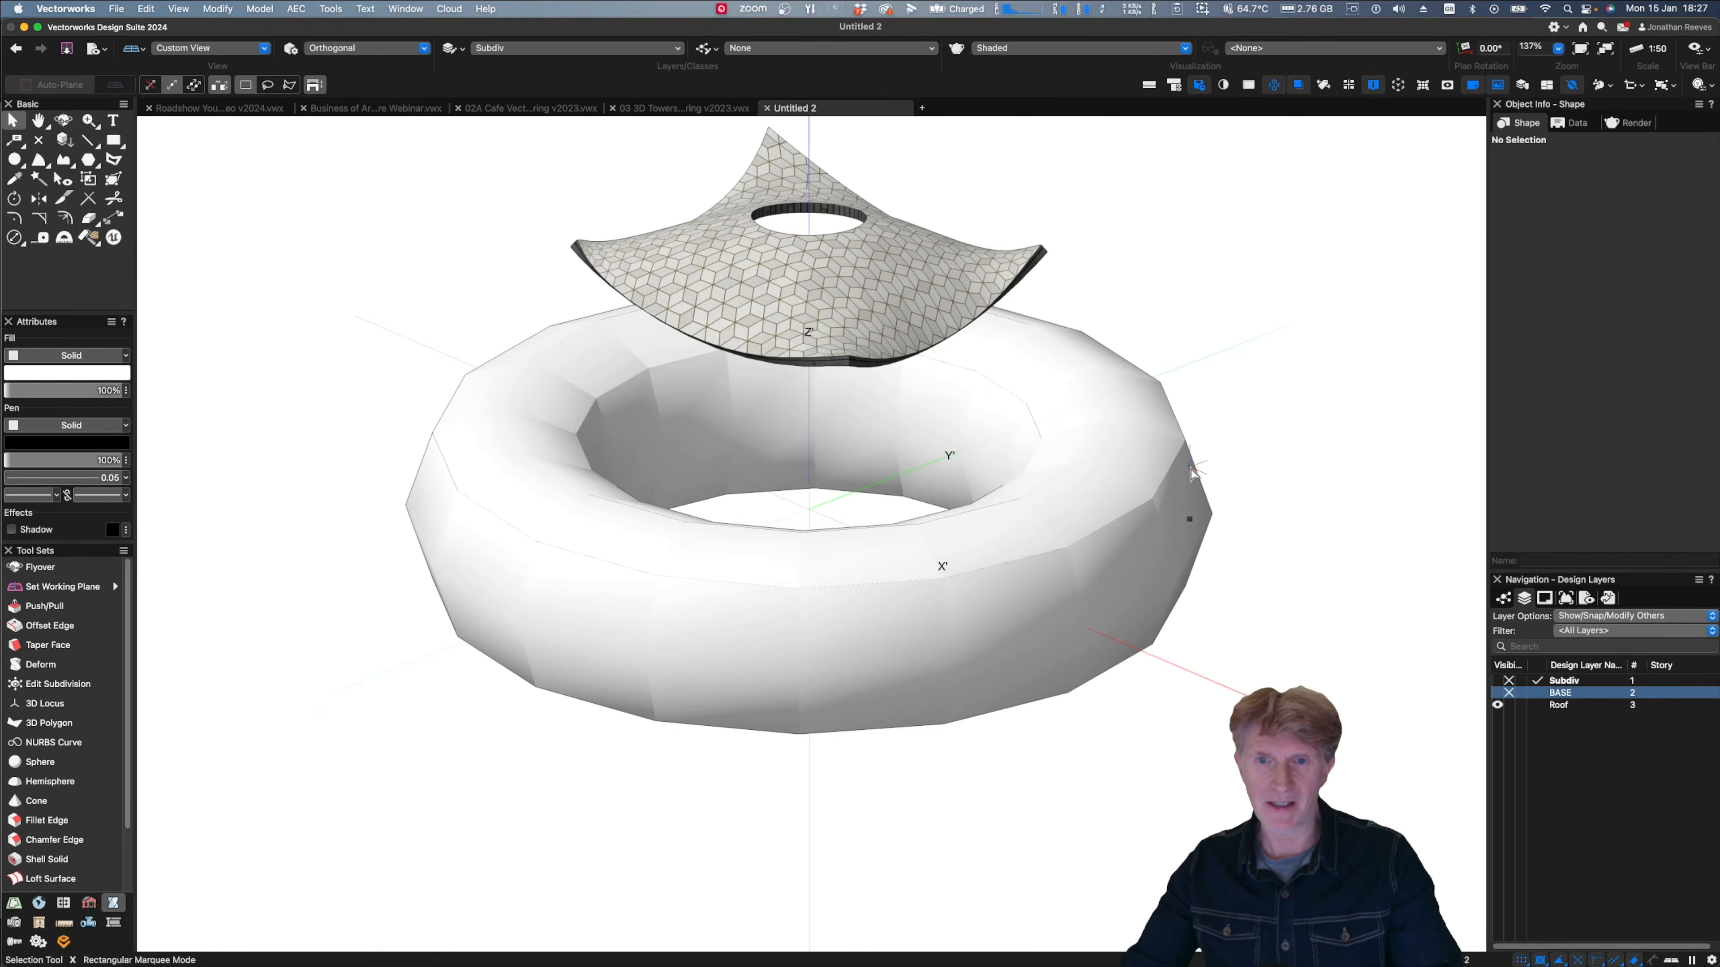
double_click(1174, 465)
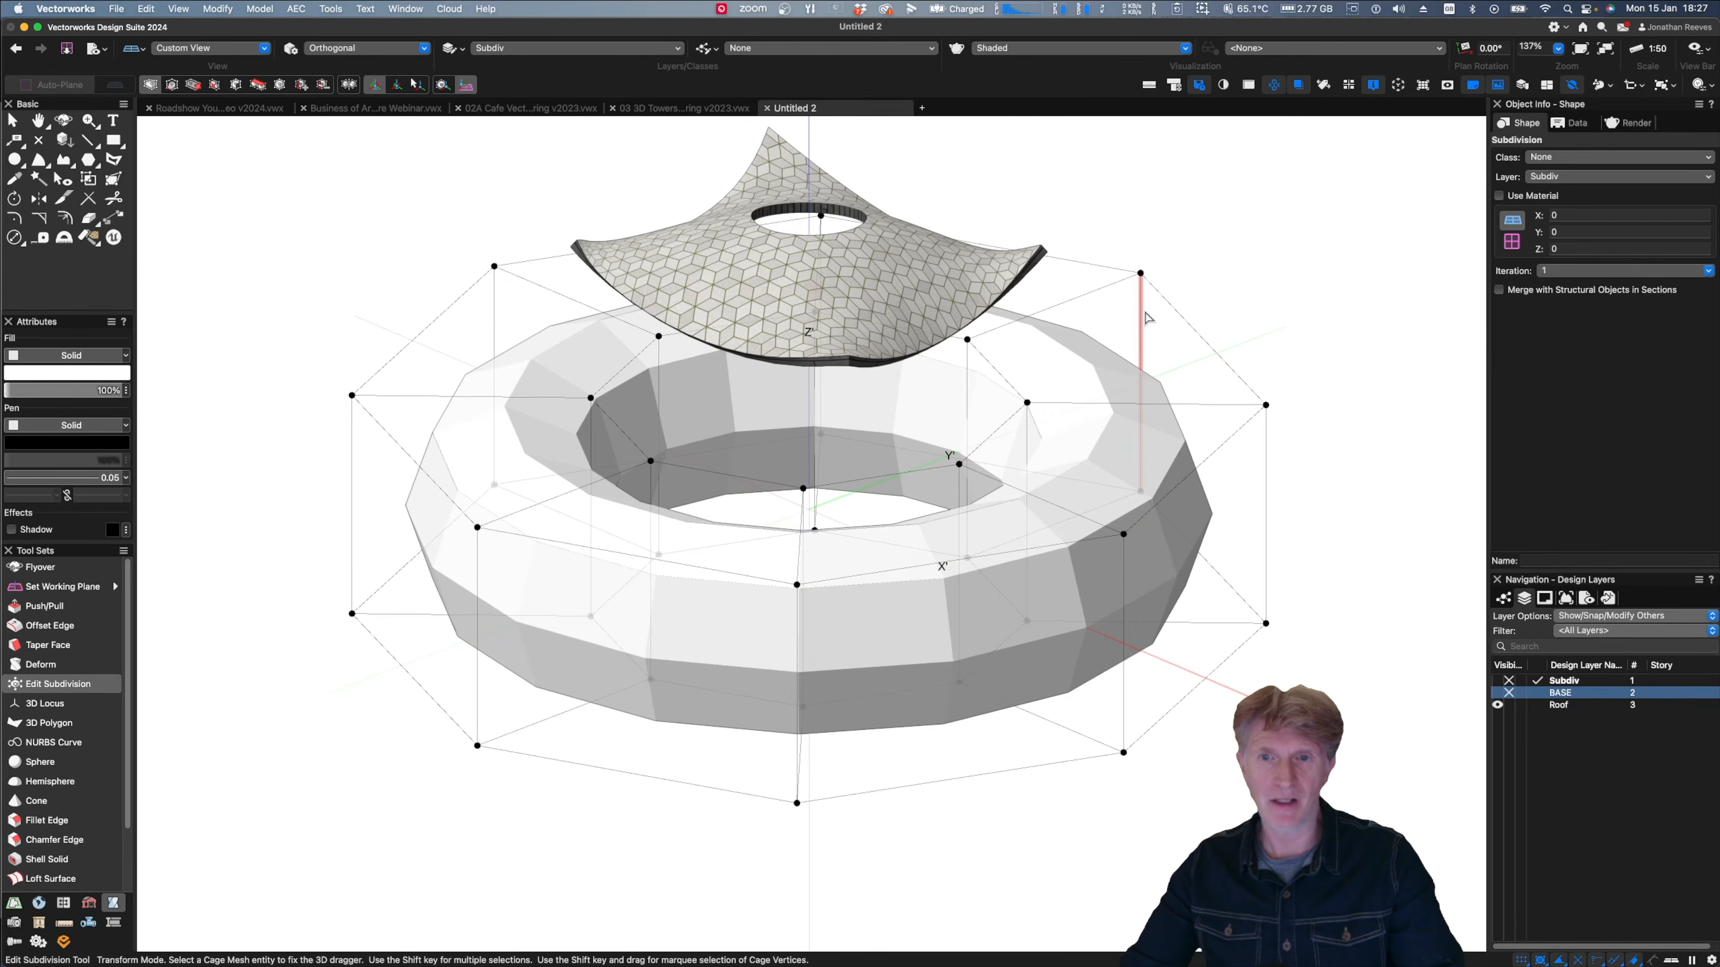
- Flatten the torus by selecting all eight upper cage faces and lowering them together, leaving only a shallow ring, and exit cage editing
left_click(1141, 362)
left_click(1077, 486, "shift")
left_click(914, 529, "shift")
left_click(684, 522, "shift")
left_click(557, 472, "shift")
left_click(559, 287, "shift")
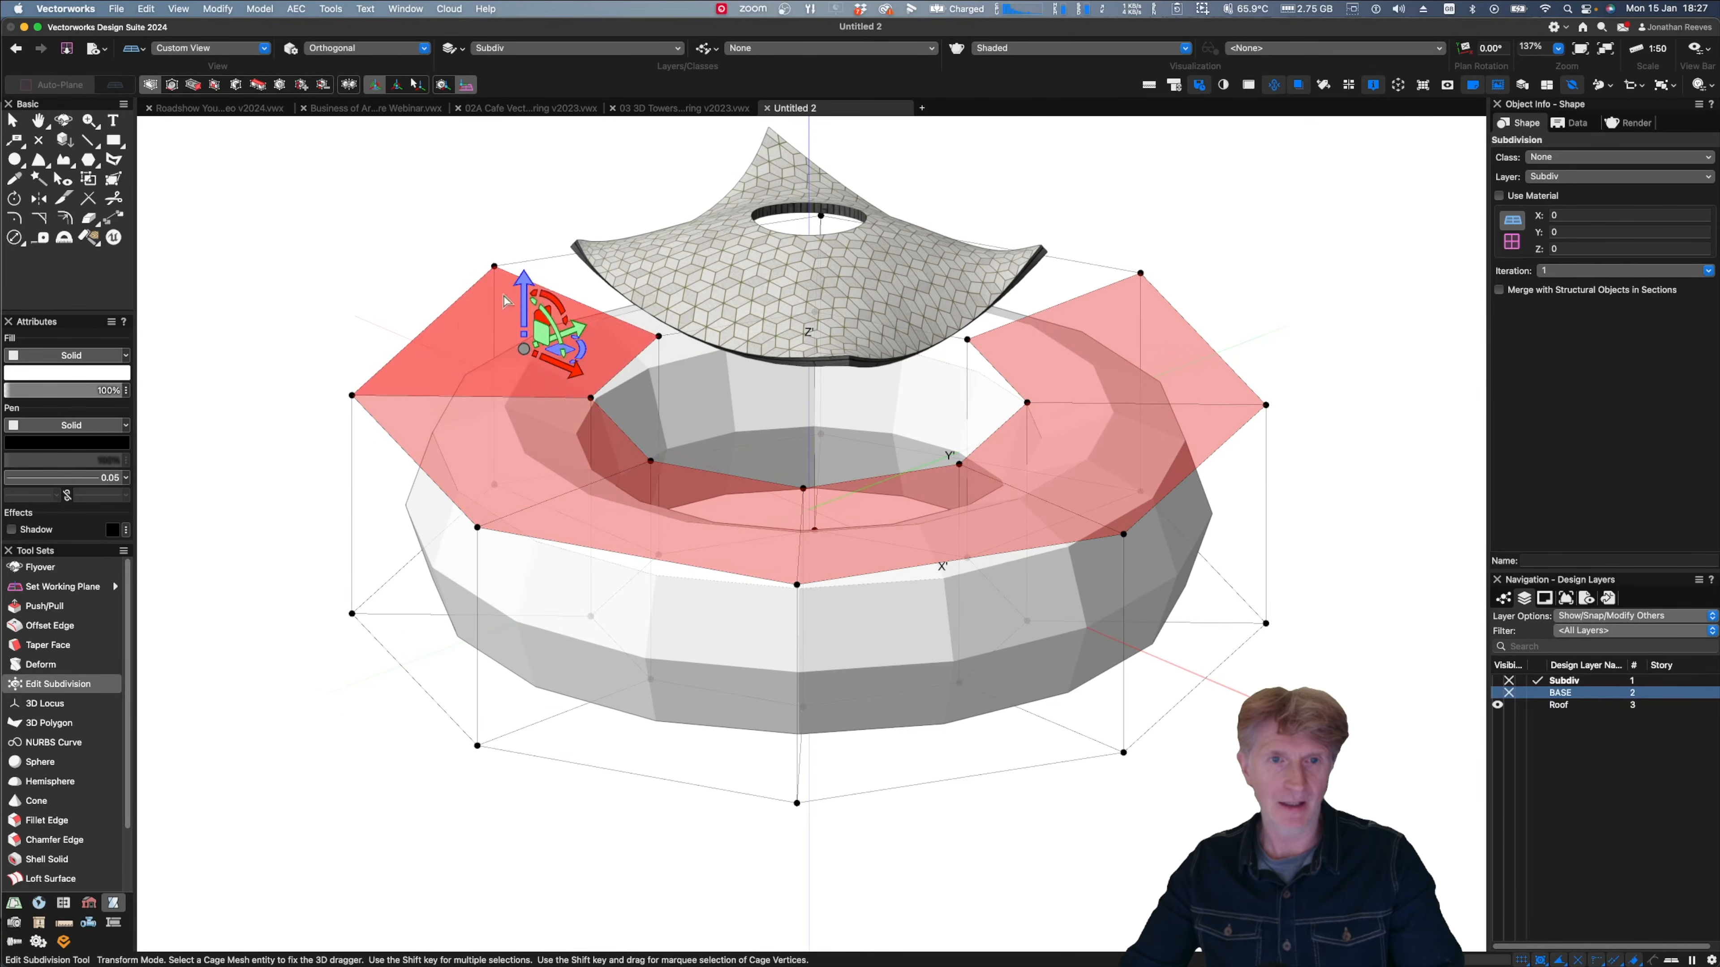
left_click(561, 280, "shift")
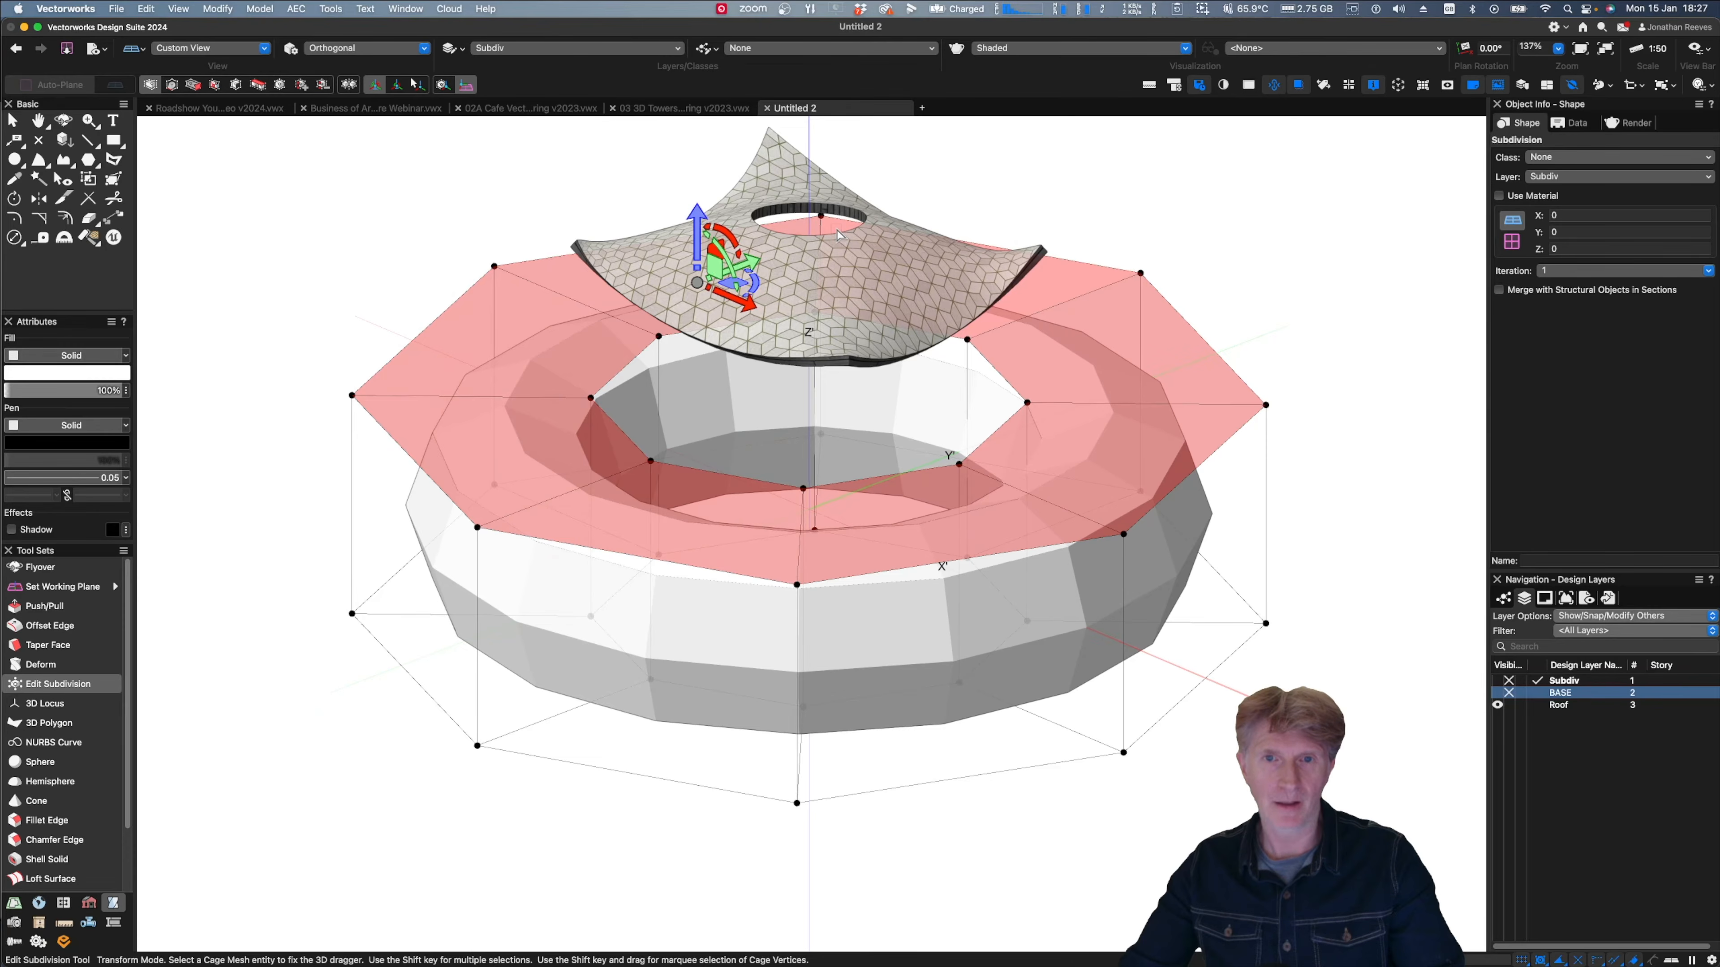
left_click(965, 247, "shift")
left_click_drag(935, 225, 919, 384)
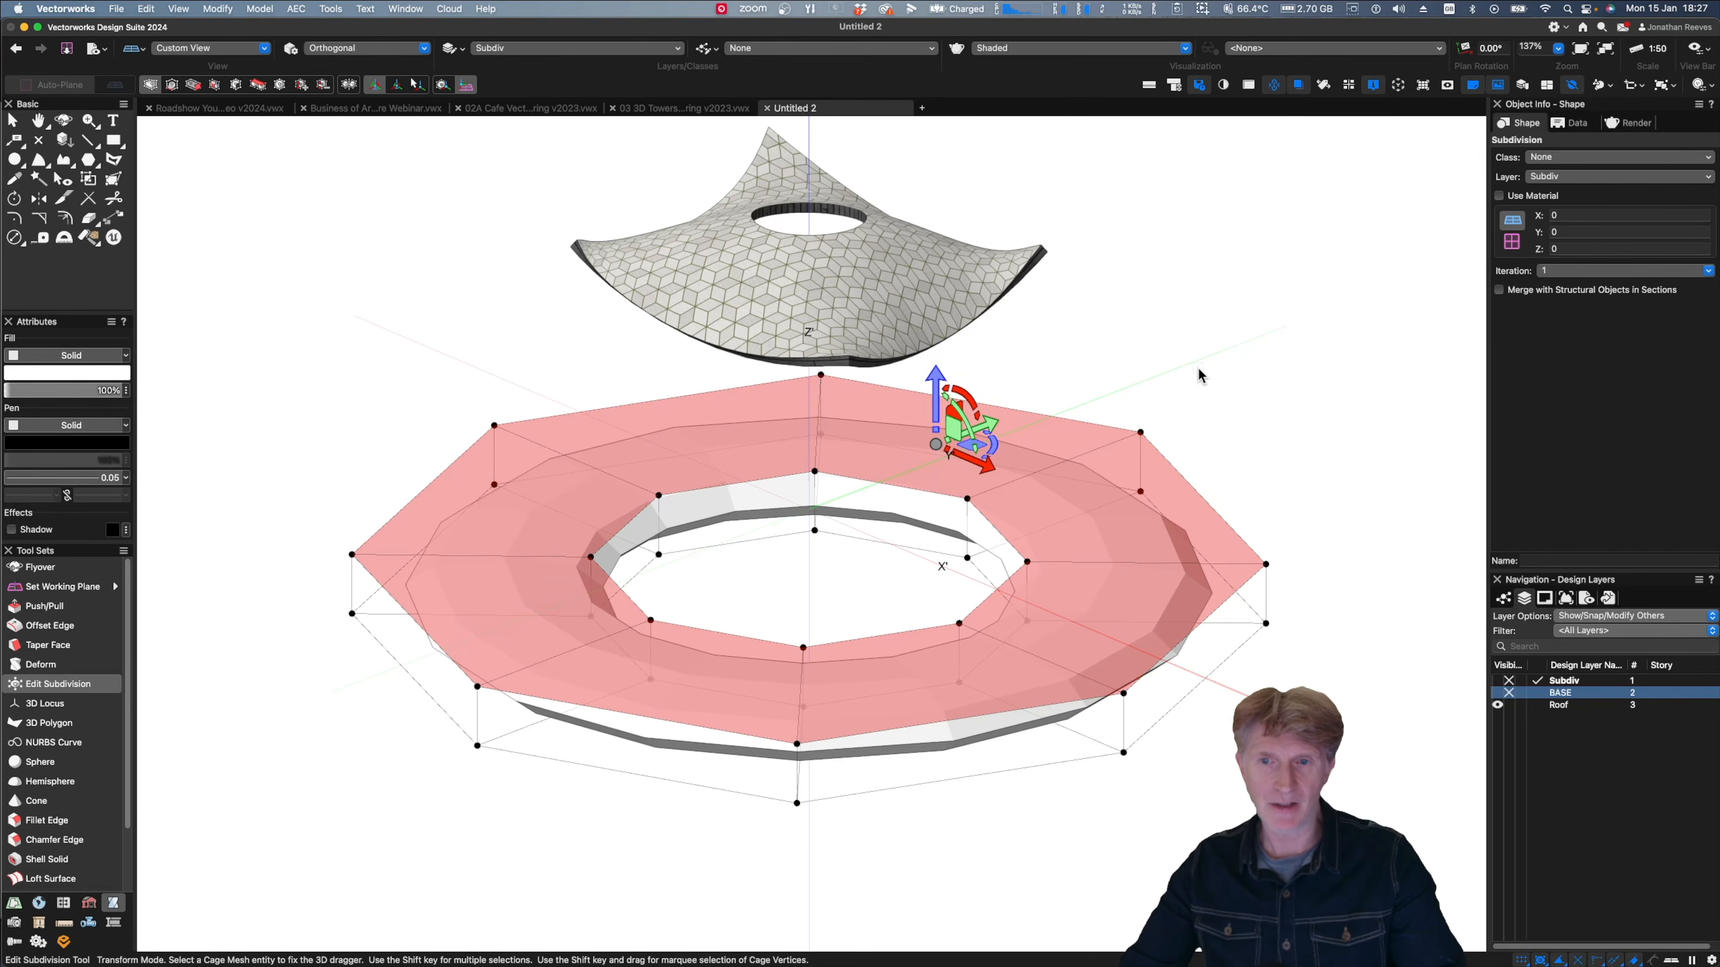
left_click(1210, 359)
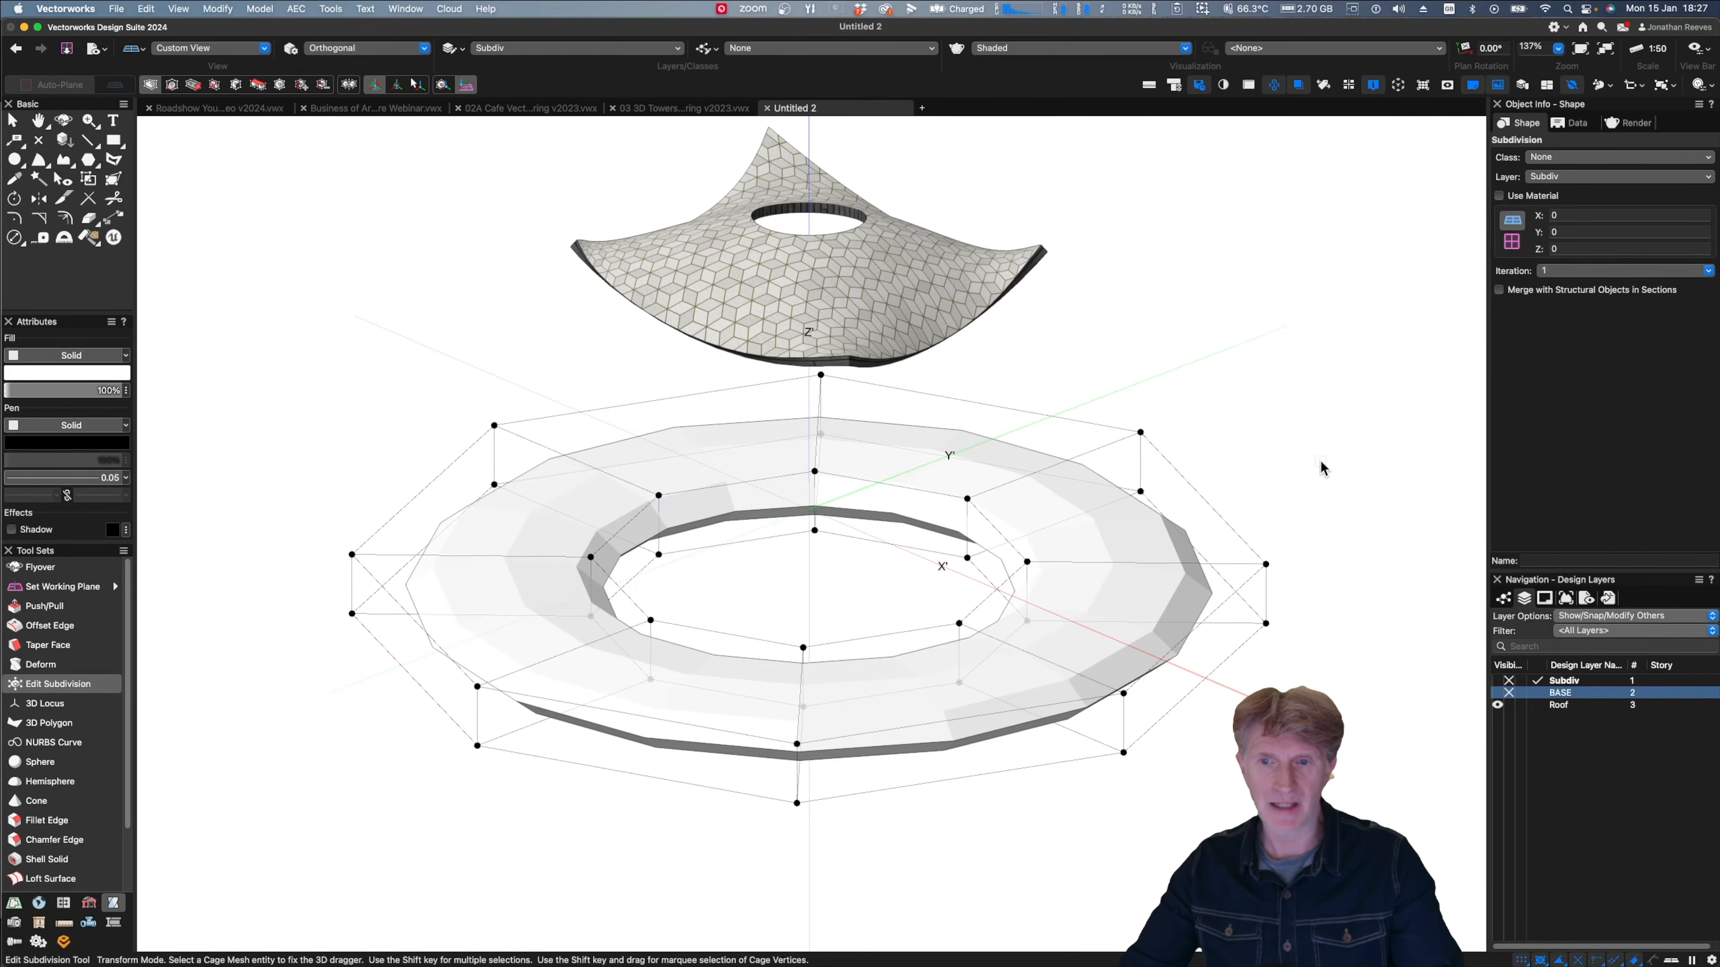
key("x")
key("x")
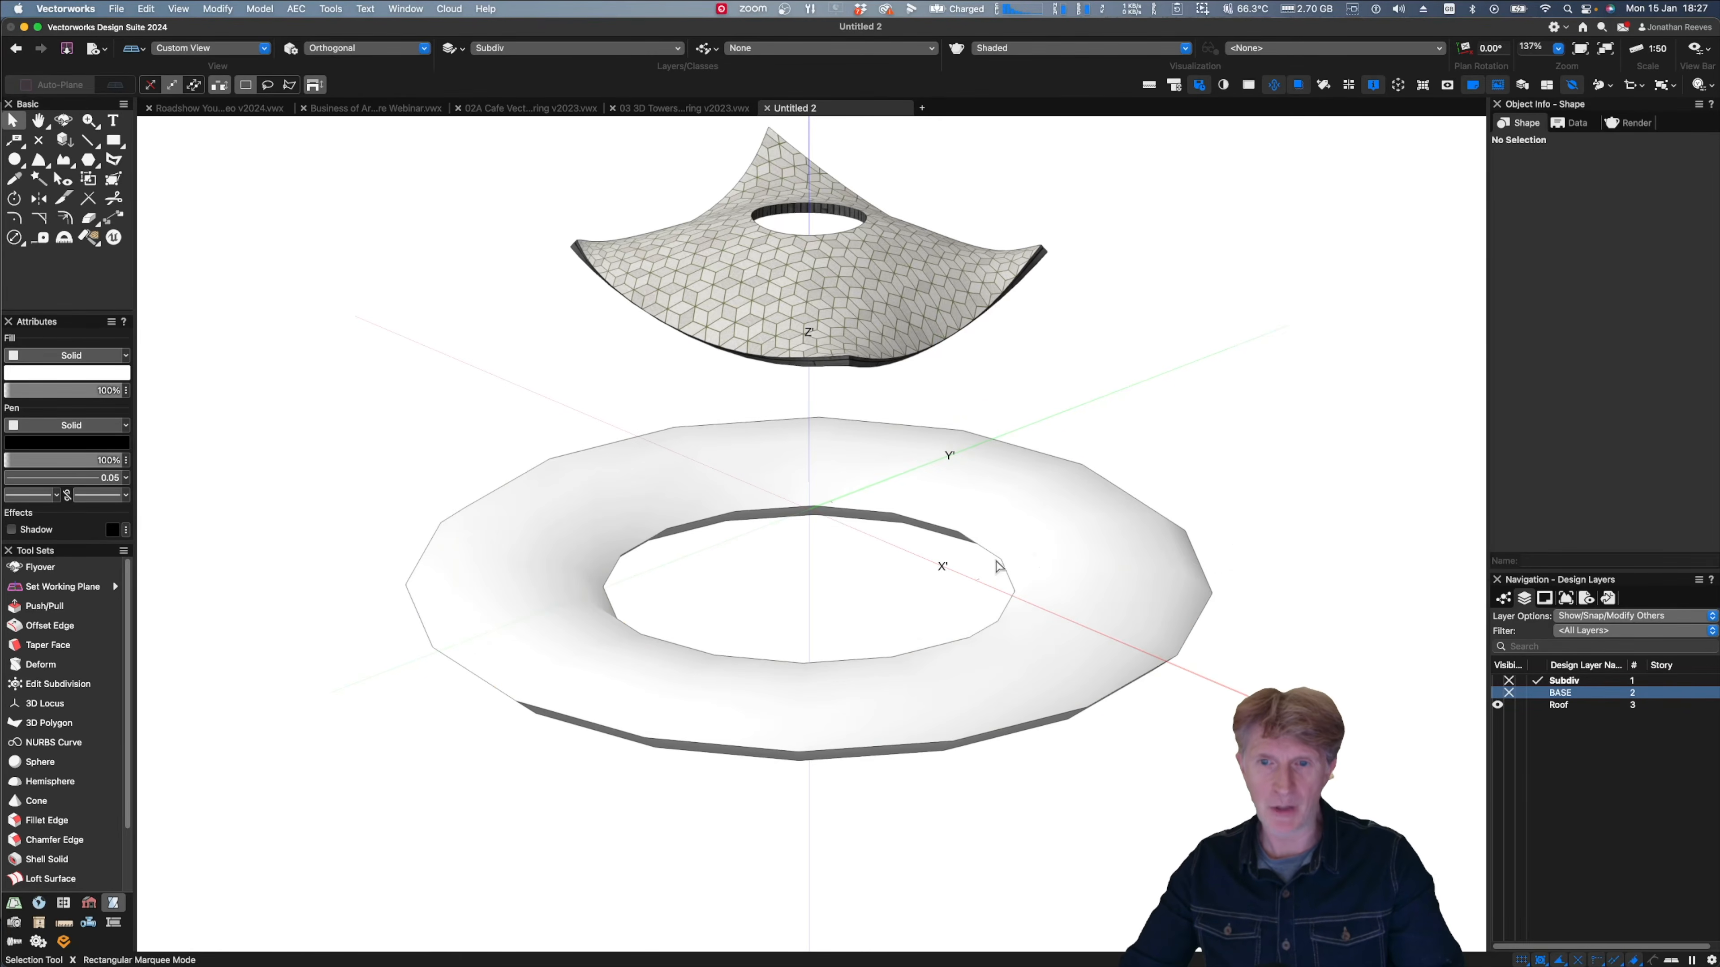
- Compare the flattened torus's smoothness at iterations 3, 1 and 5, returning it to iteration 1
left_click(1114, 562)
left_click(1593, 272)
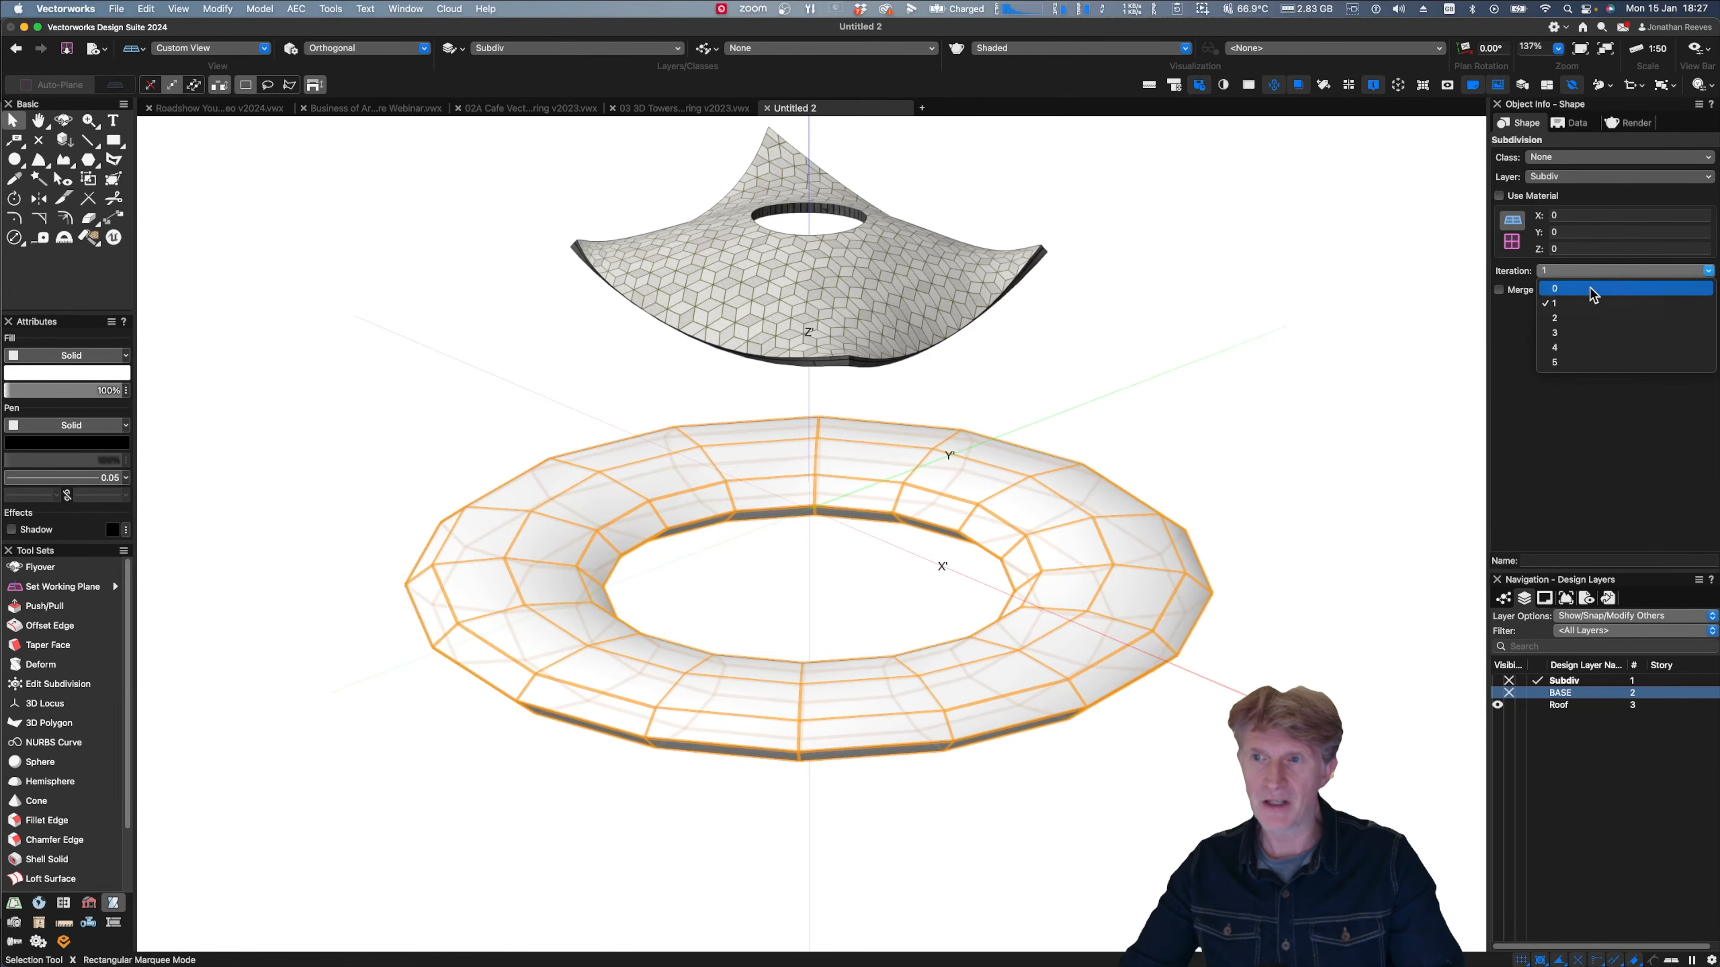
left_click(1597, 335)
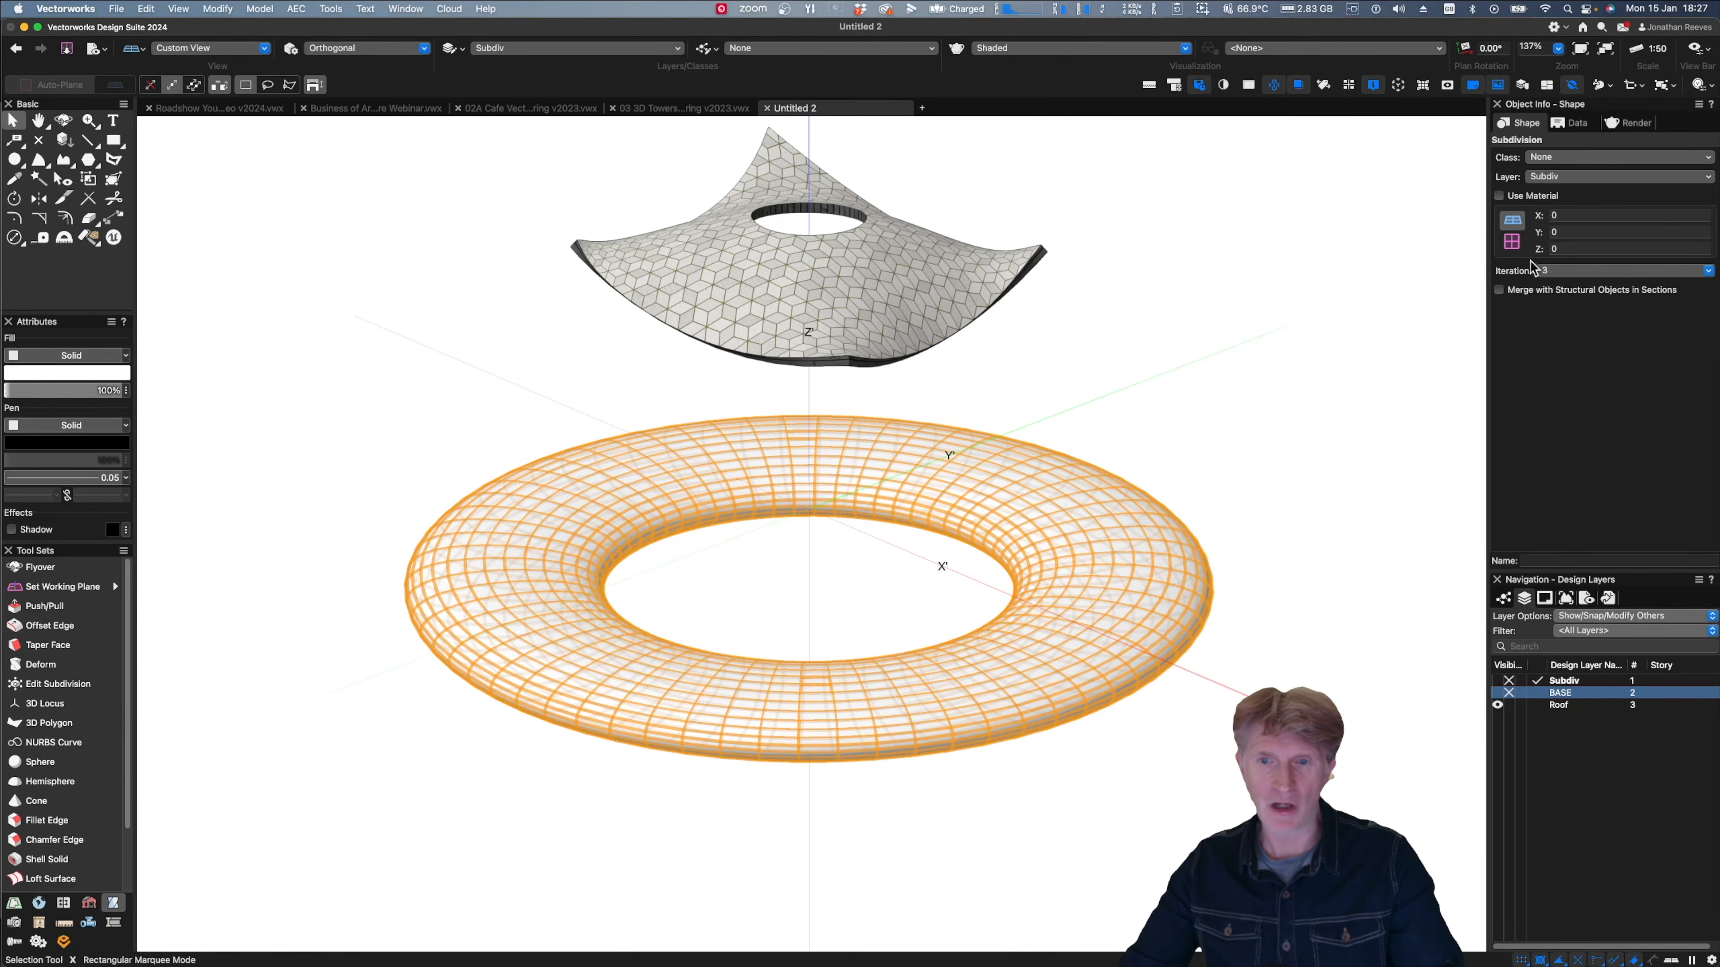
left_click(1574, 274)
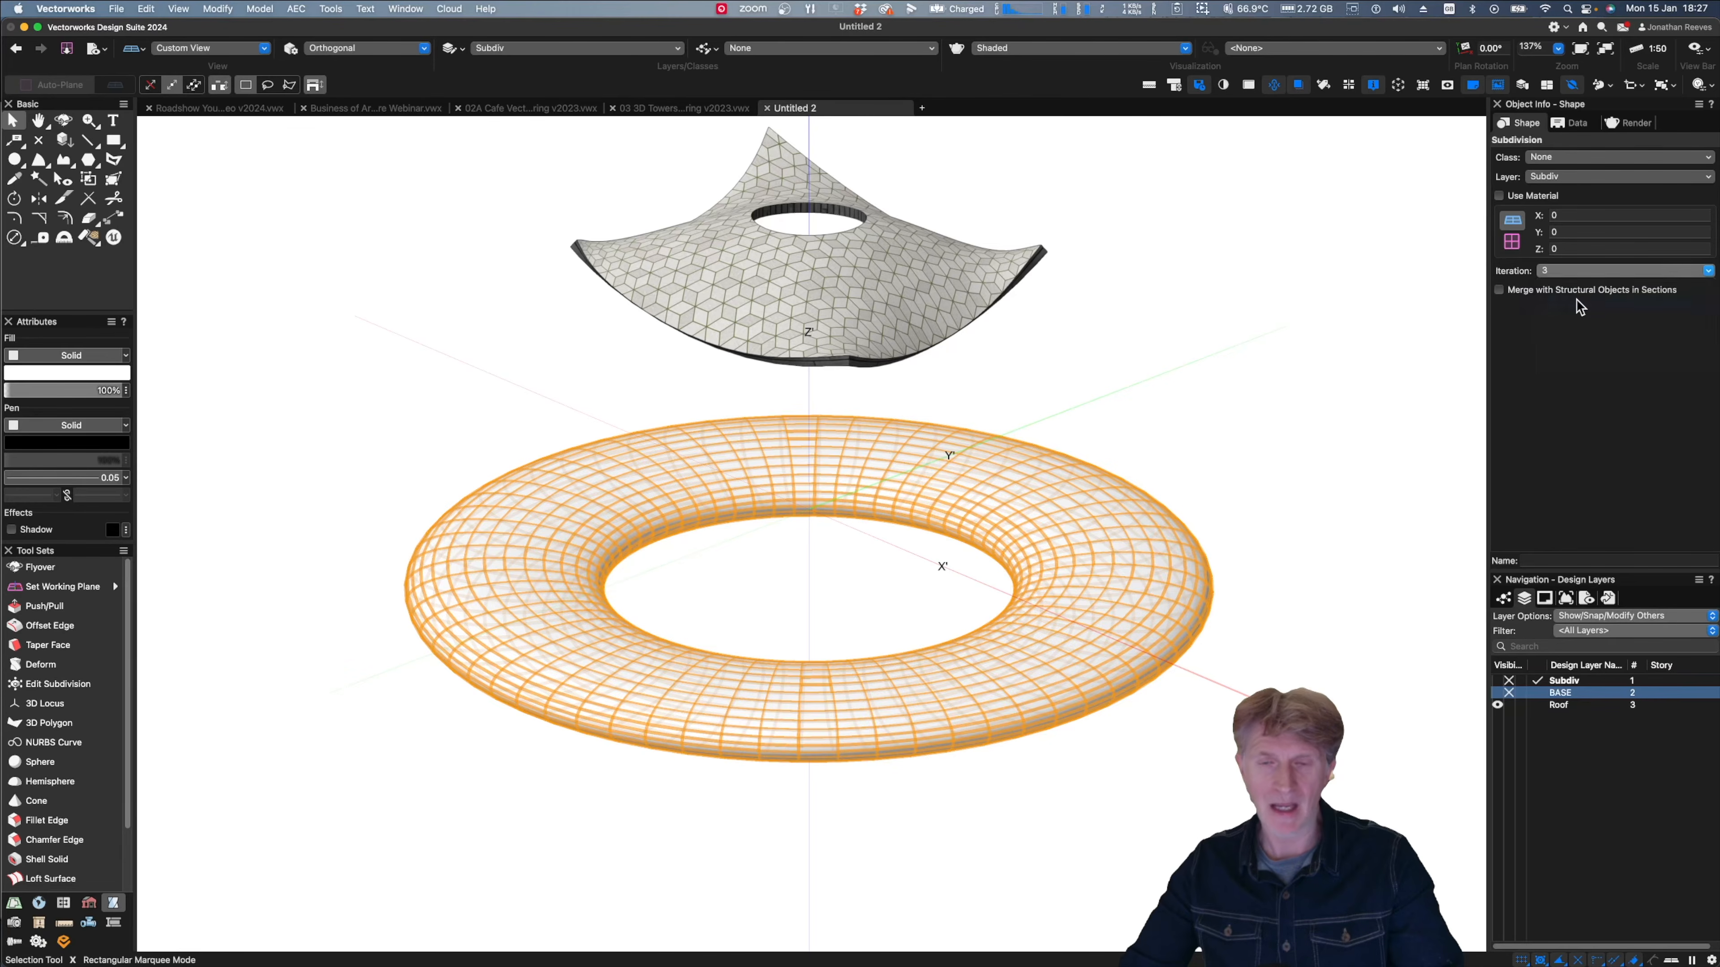
left_click(1576, 299)
left_click(1572, 271)
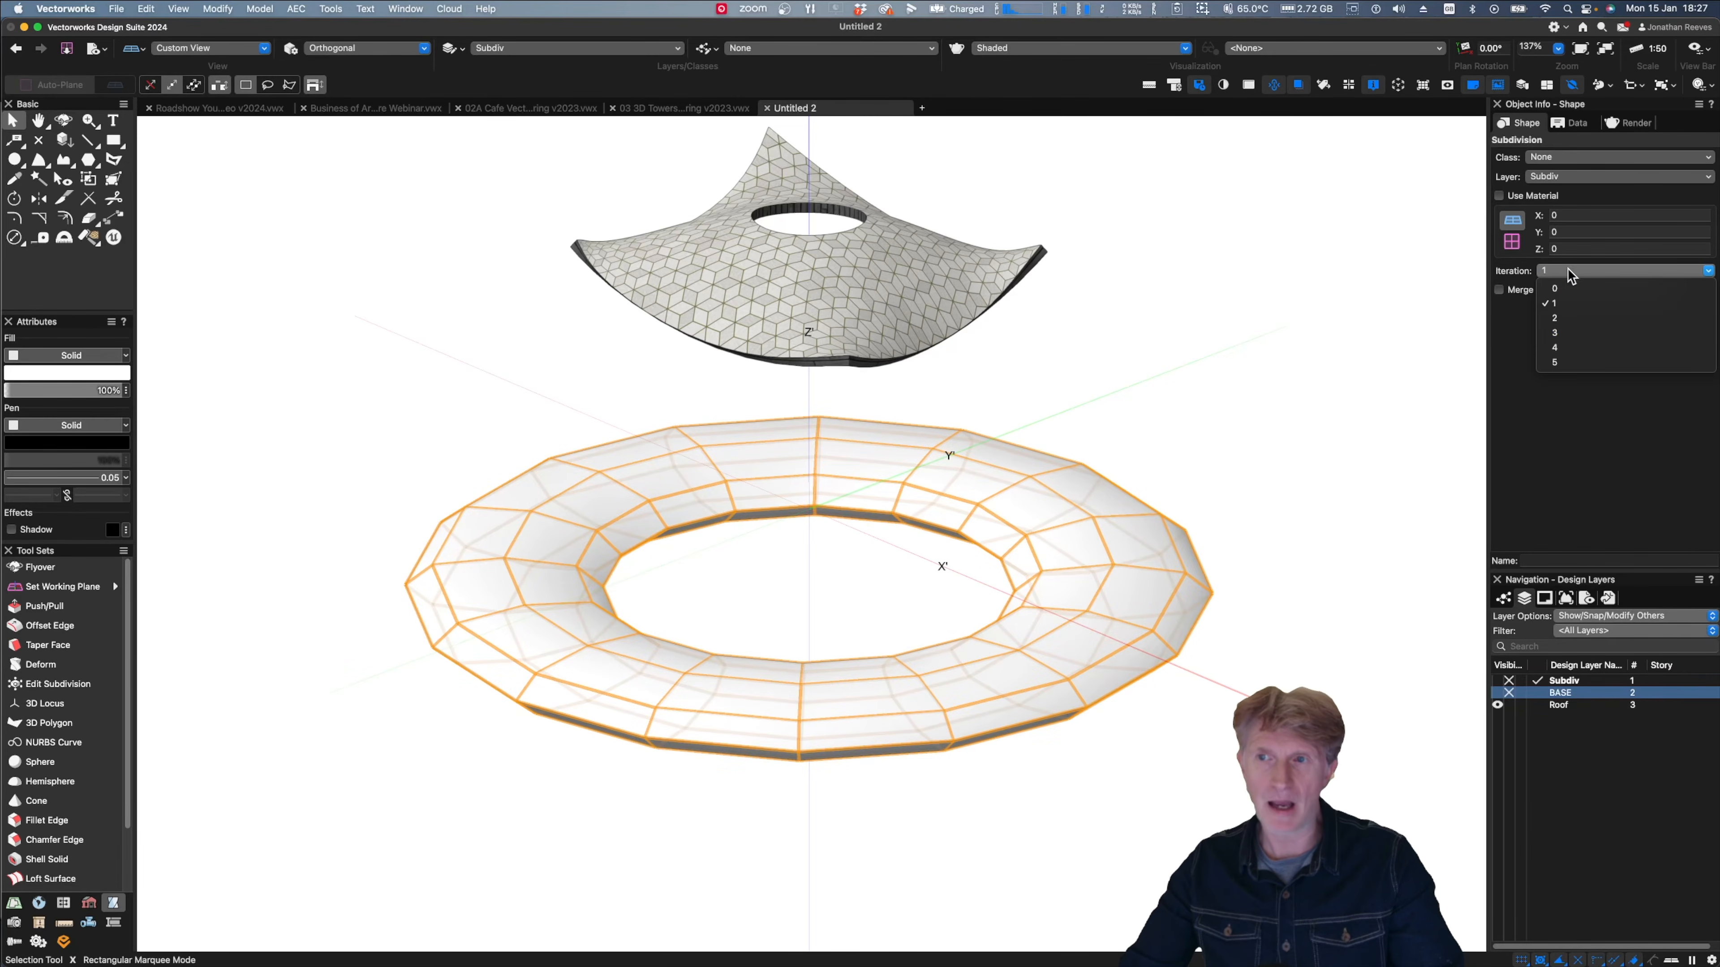
left_click(1574, 363)
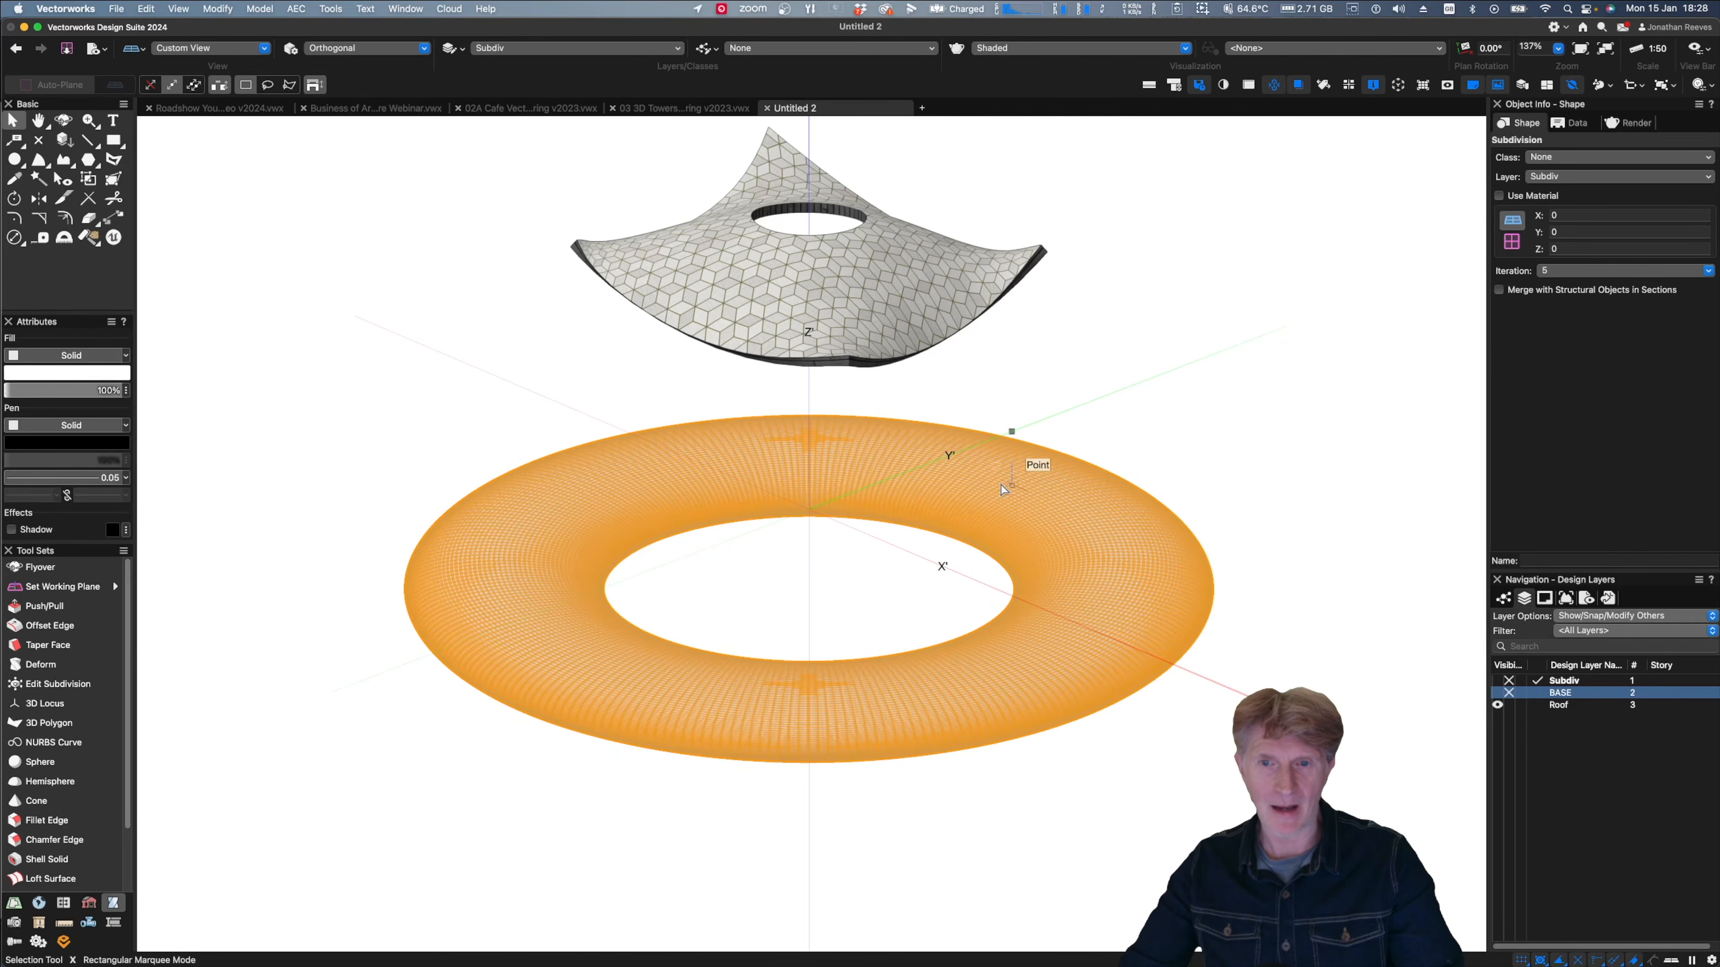
left_click(1558, 272)
left_click(1557, 301)
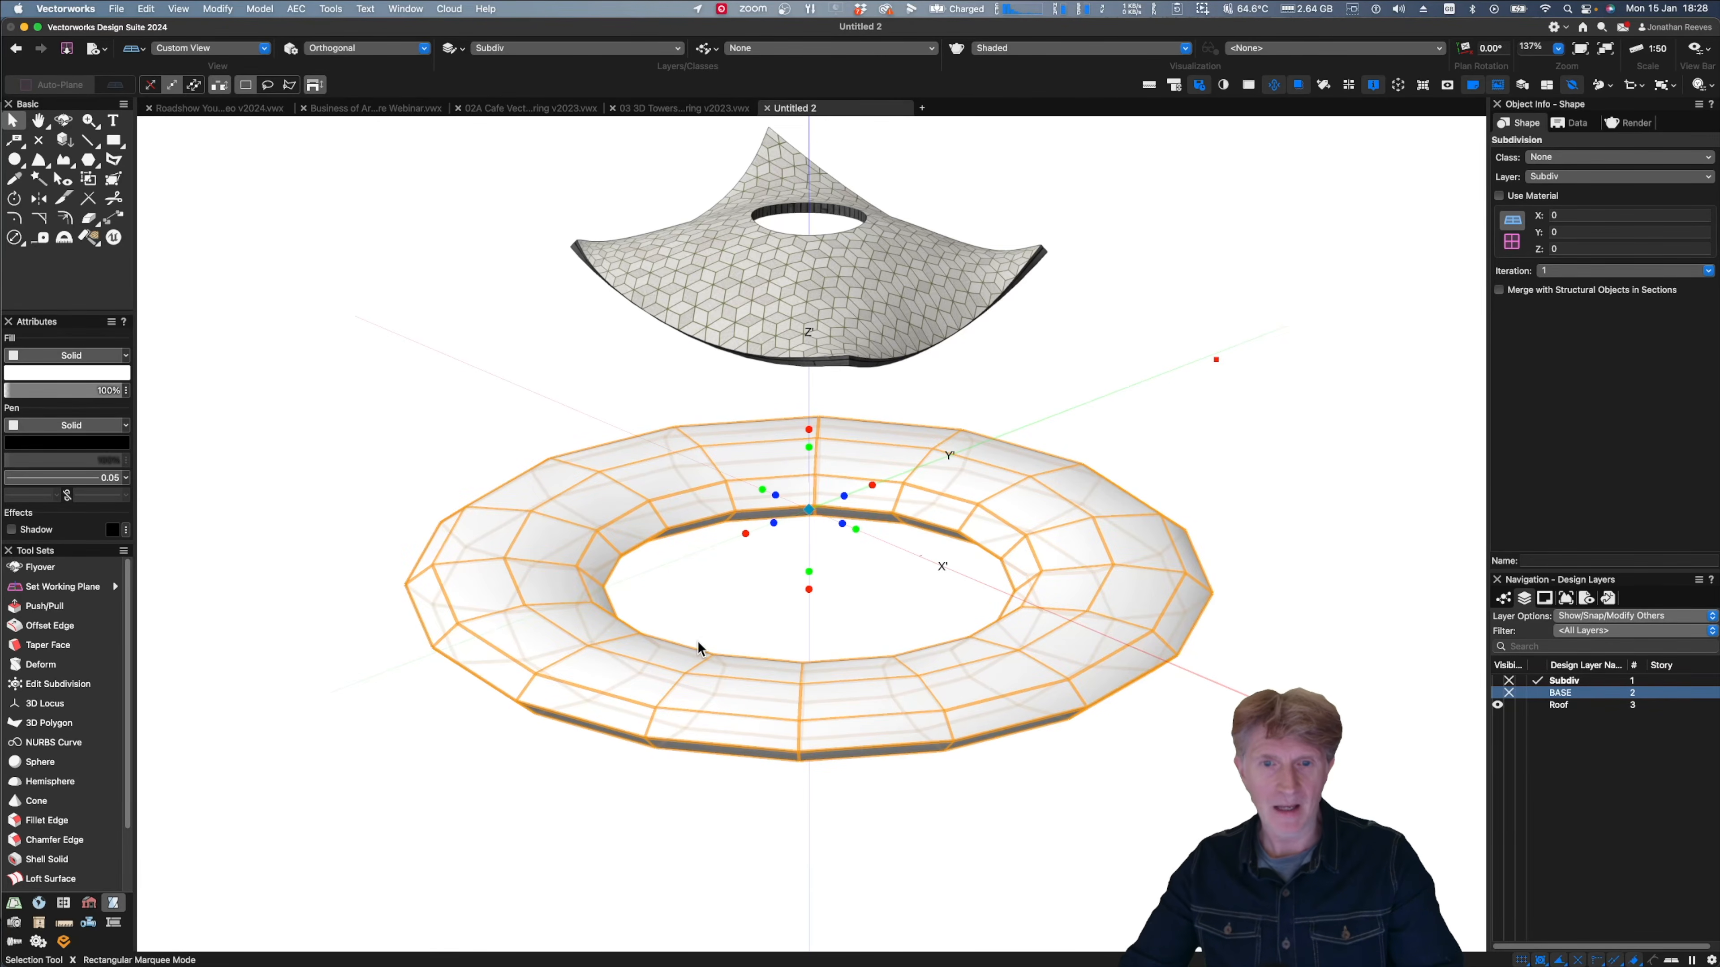
- Reopen the torus cage and raise the upper inner and outer vertices at the front-left and rear-right corners together
double_click(613, 647)
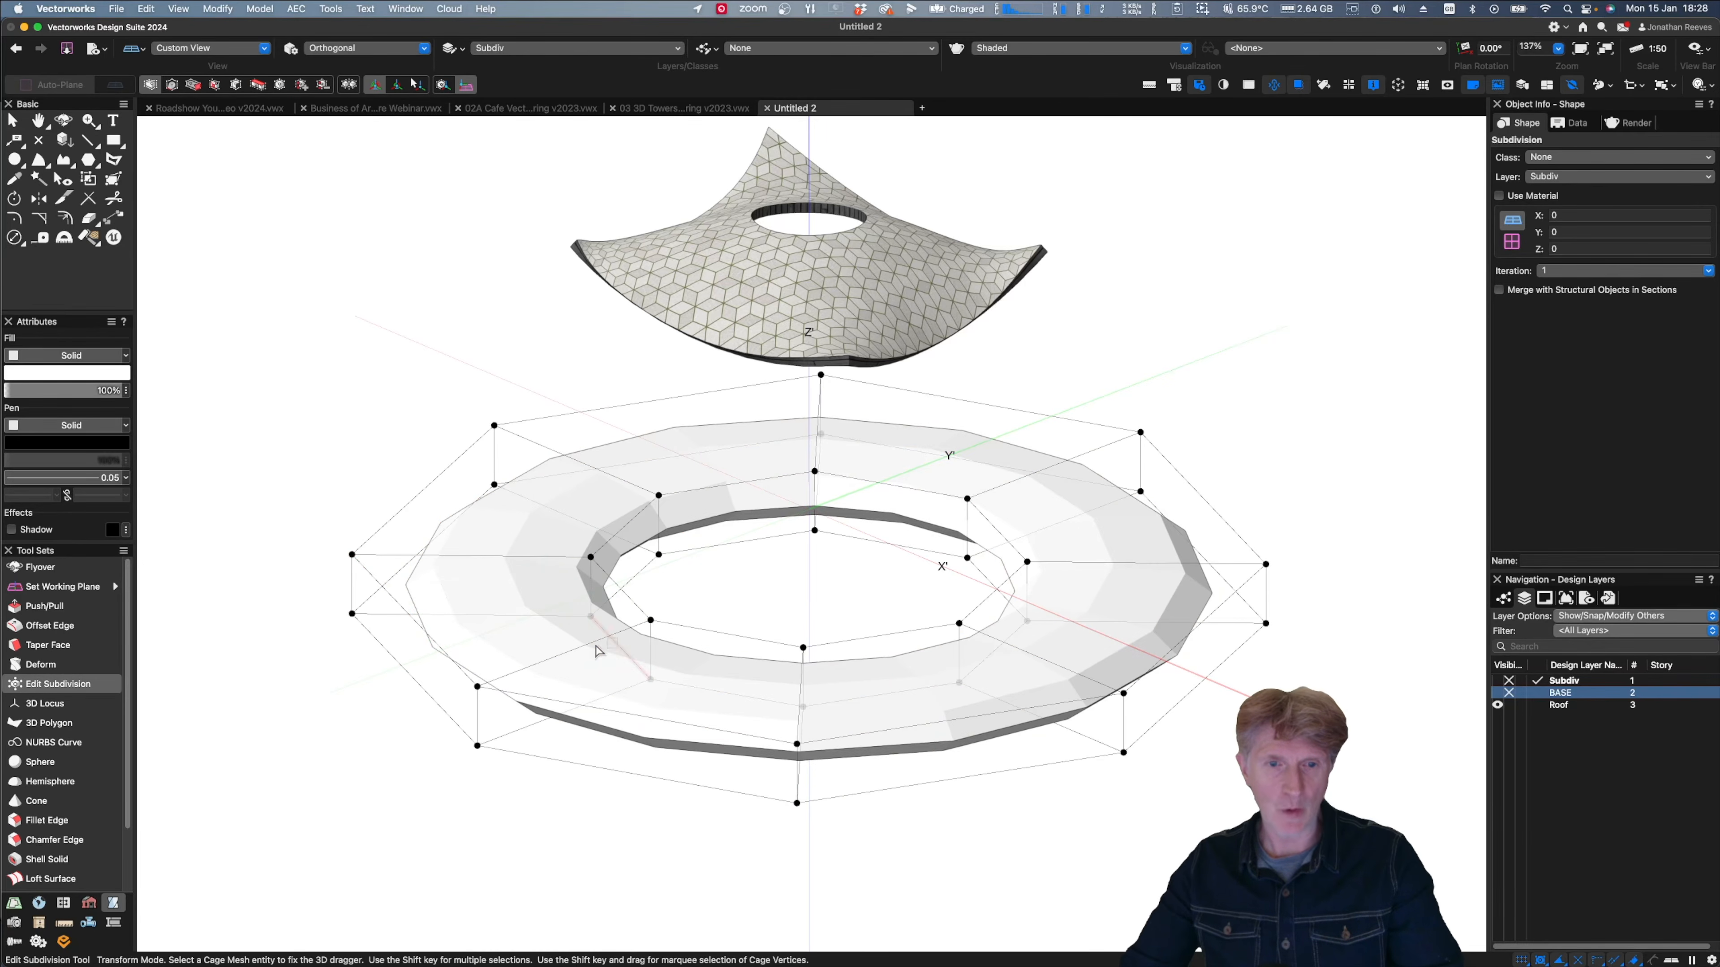
left_click(477, 687)
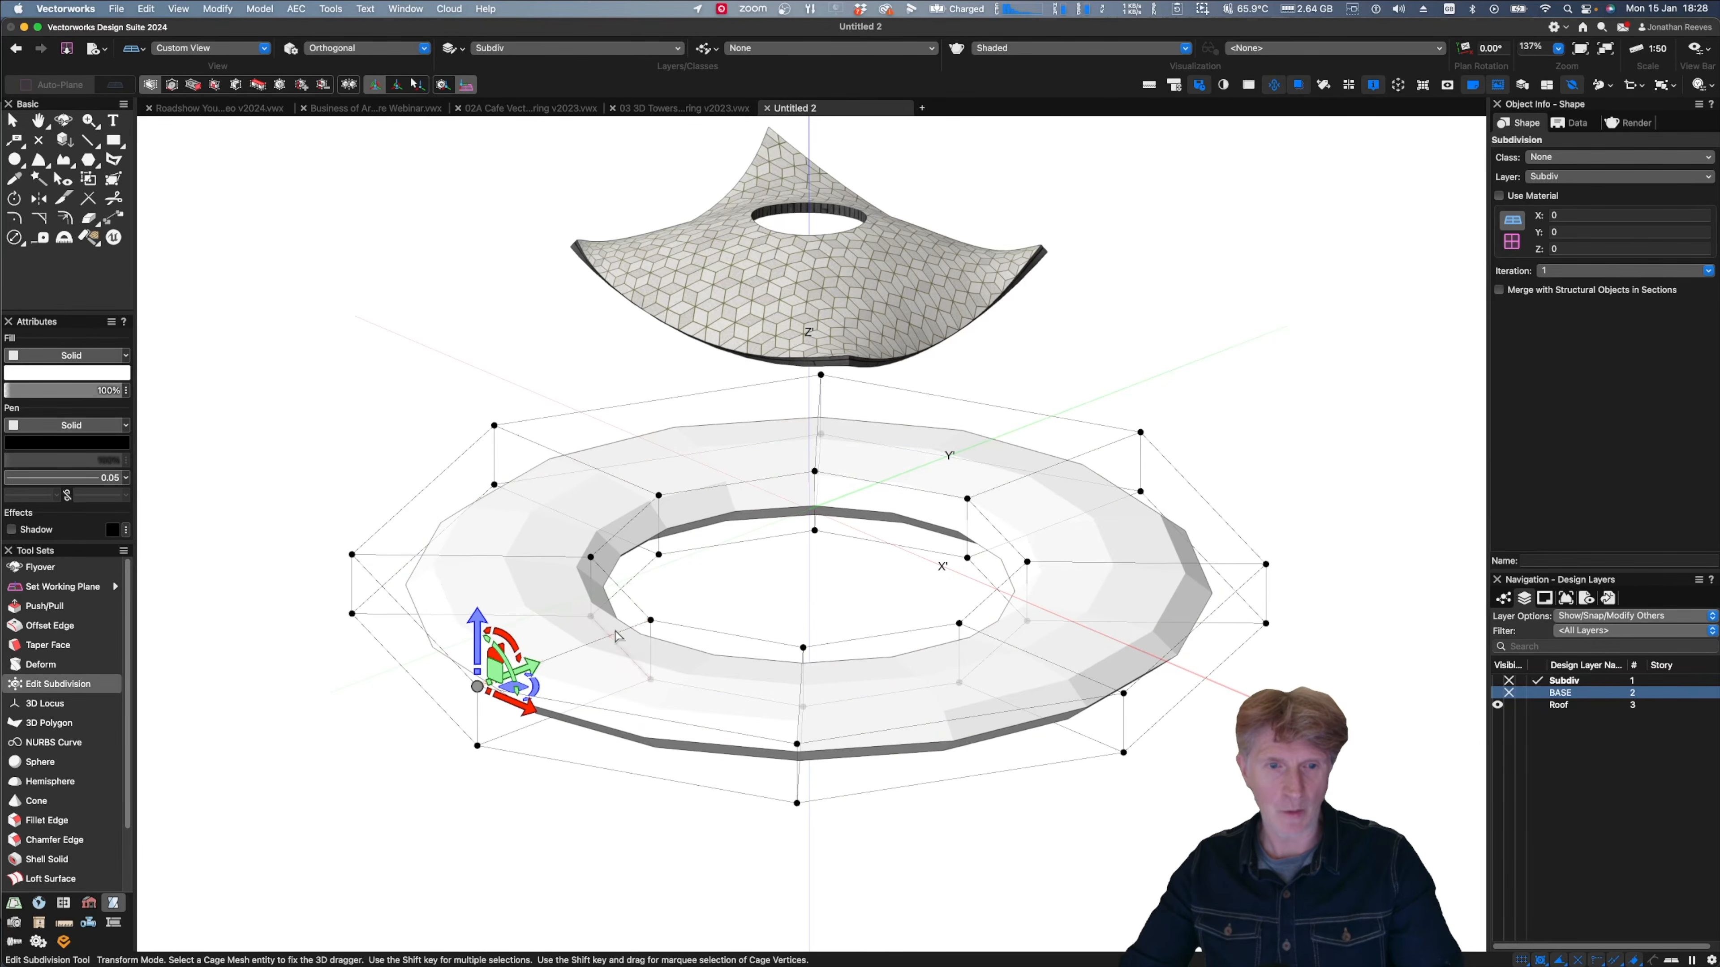
left_click(650, 620, "shift")
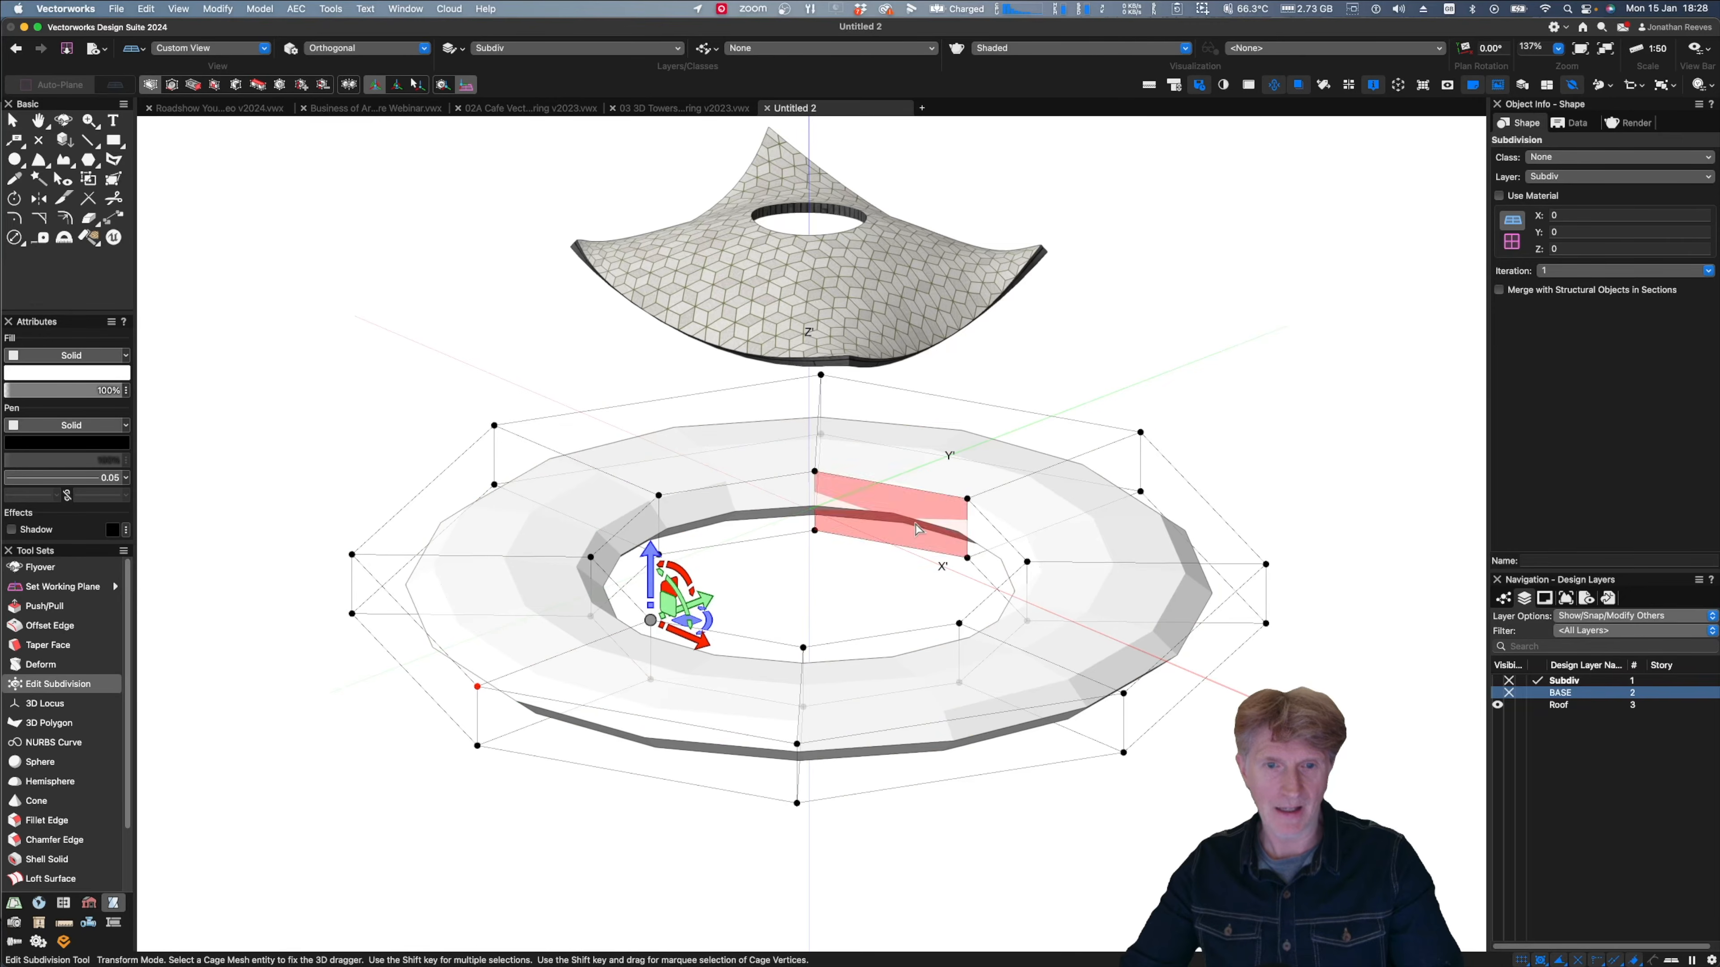
left_click(969, 498, "shift")
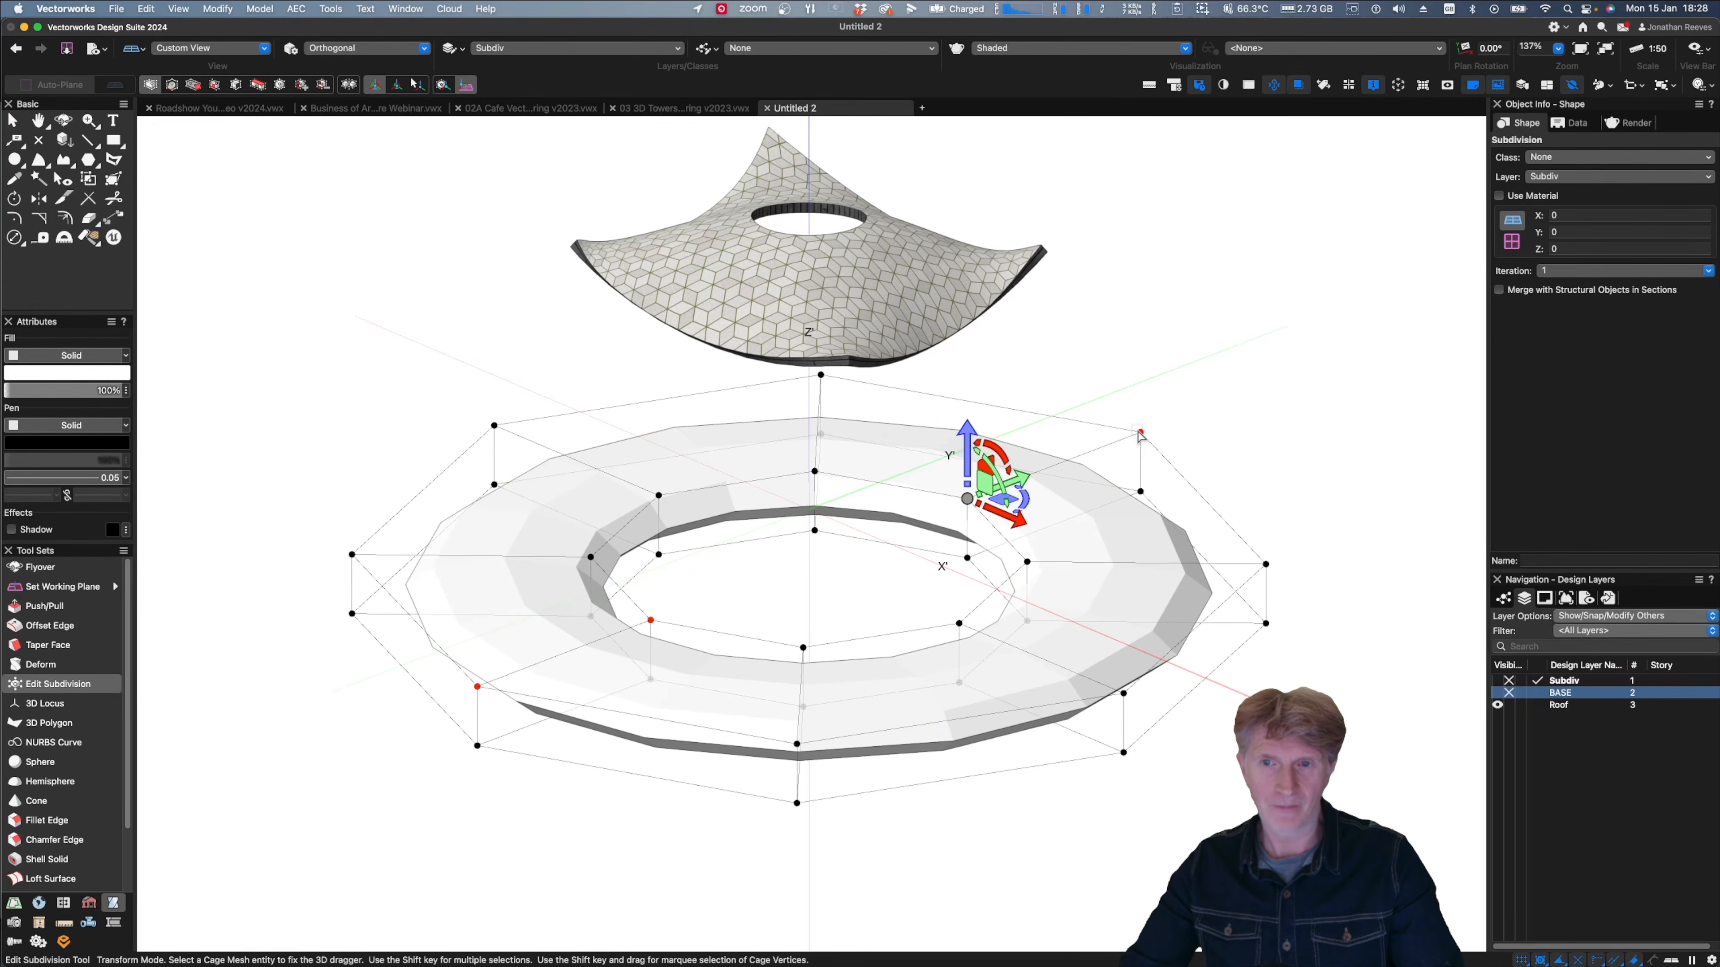
left_click(1141, 433, "shift")
left_click_drag(1135, 373, 1133, 238)
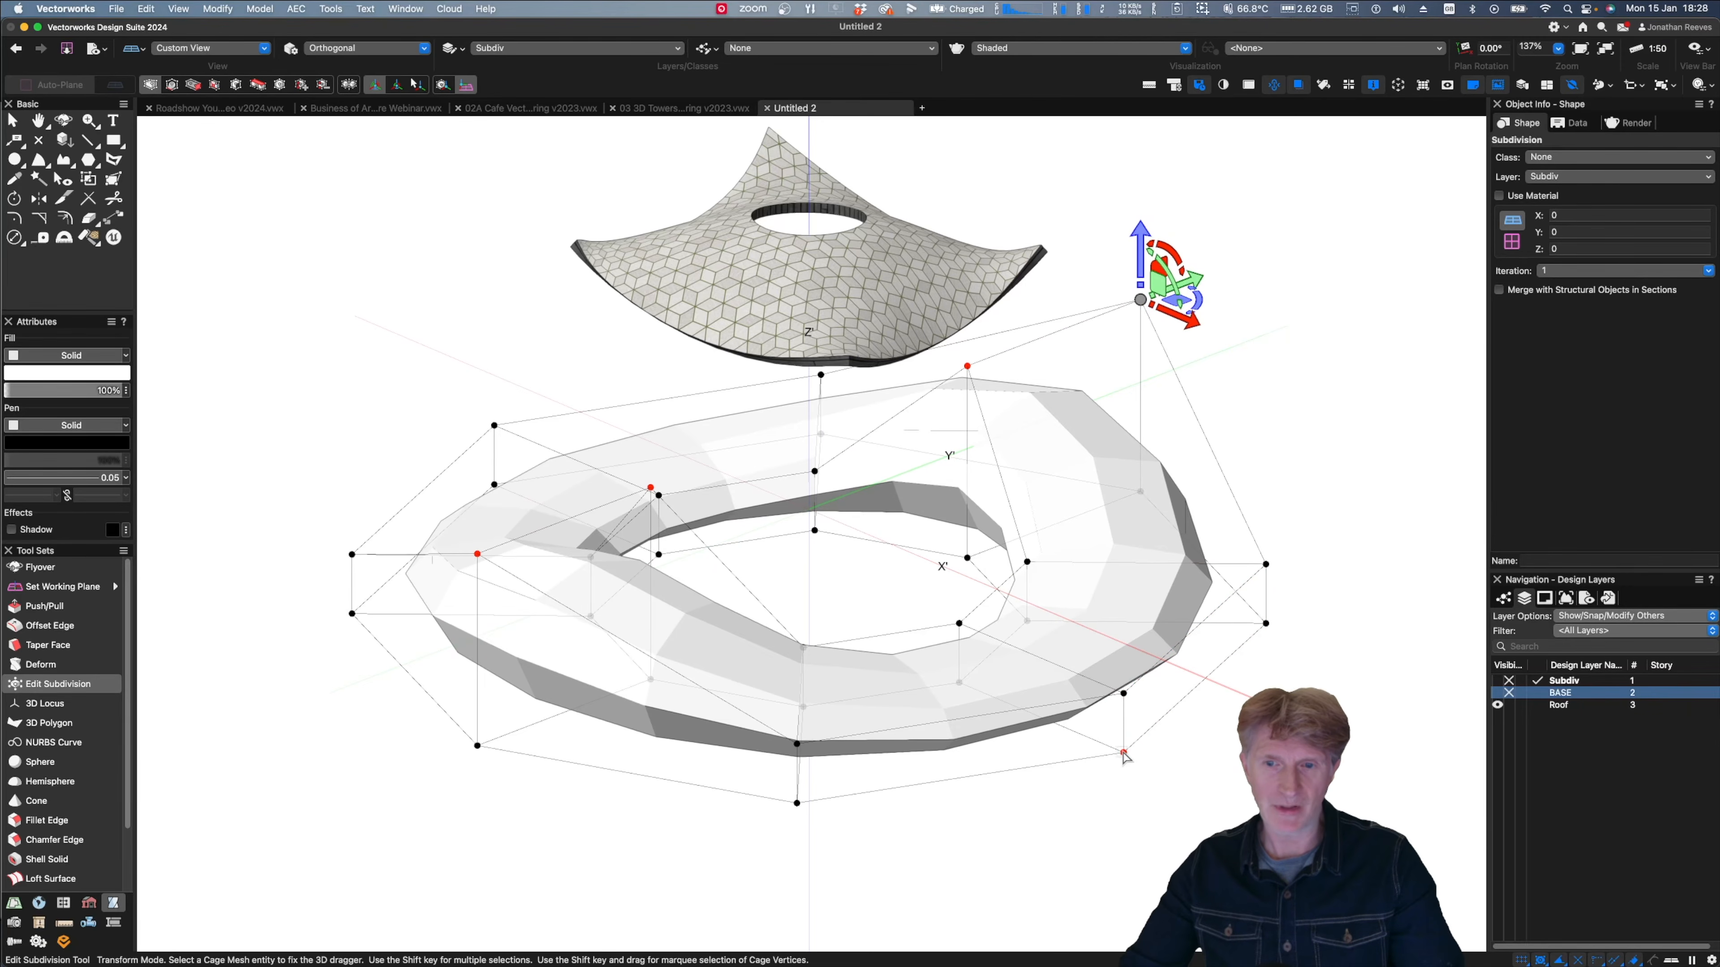
- Move the cage's front-right upper outer vertex and its far-left upper outer edge inward along the X axis
left_click(1163, 705)
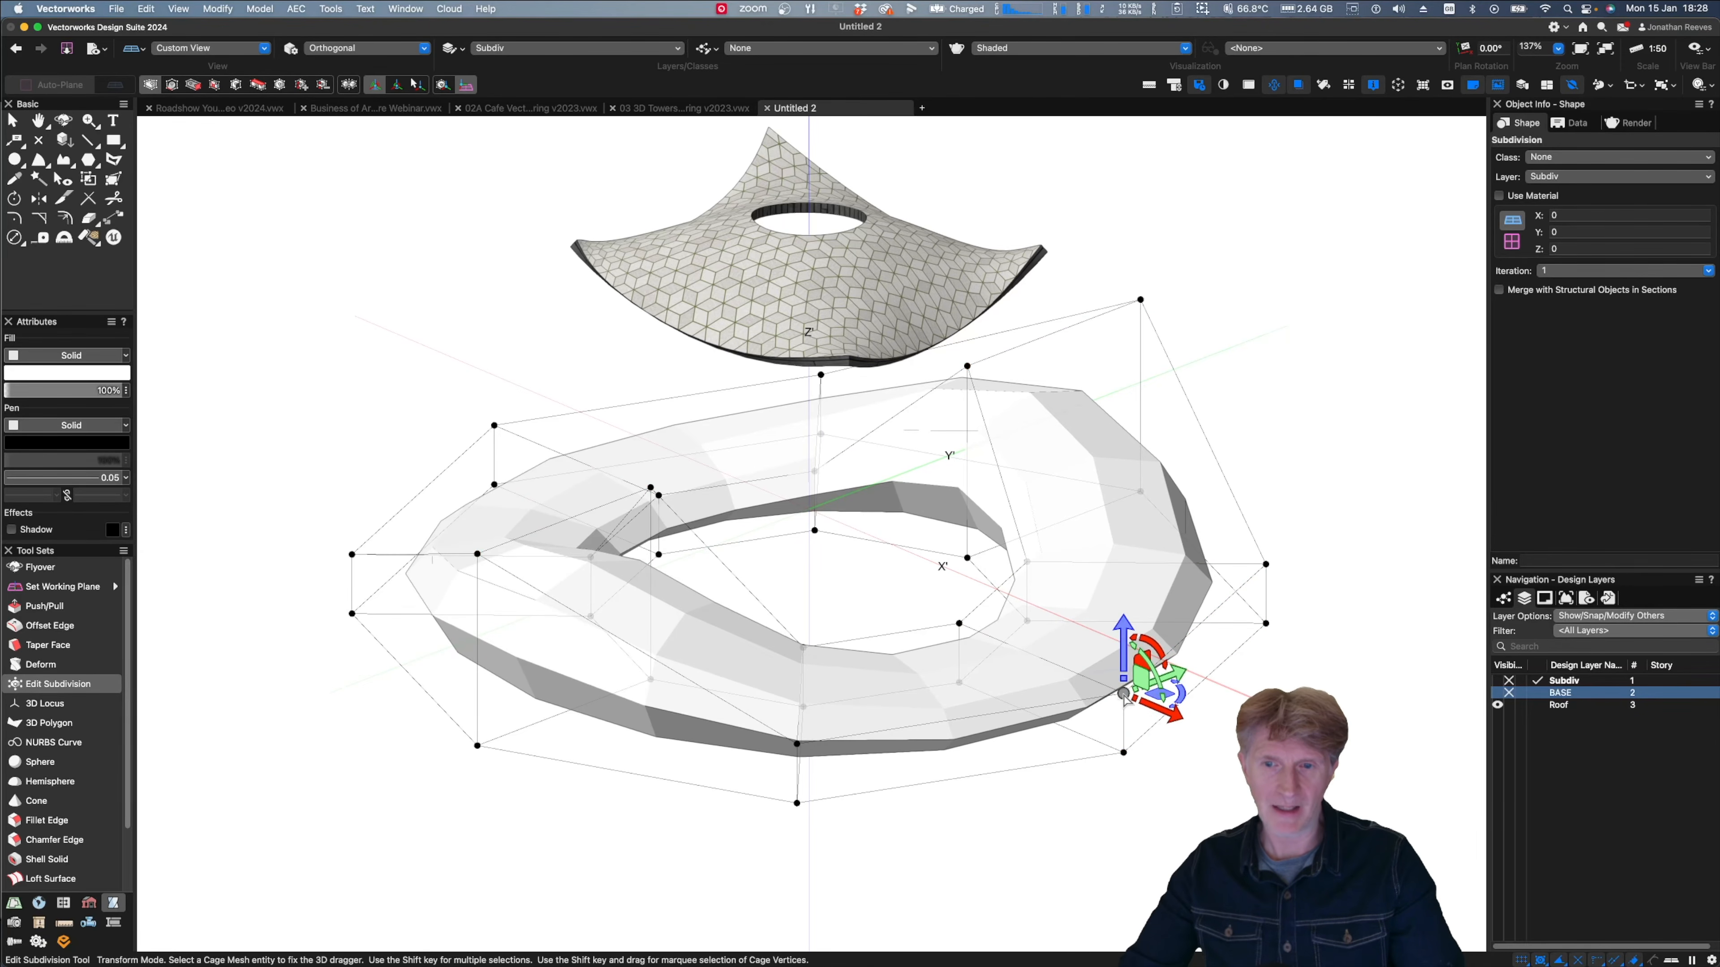
left_click_drag(1165, 705, 1050, 671)
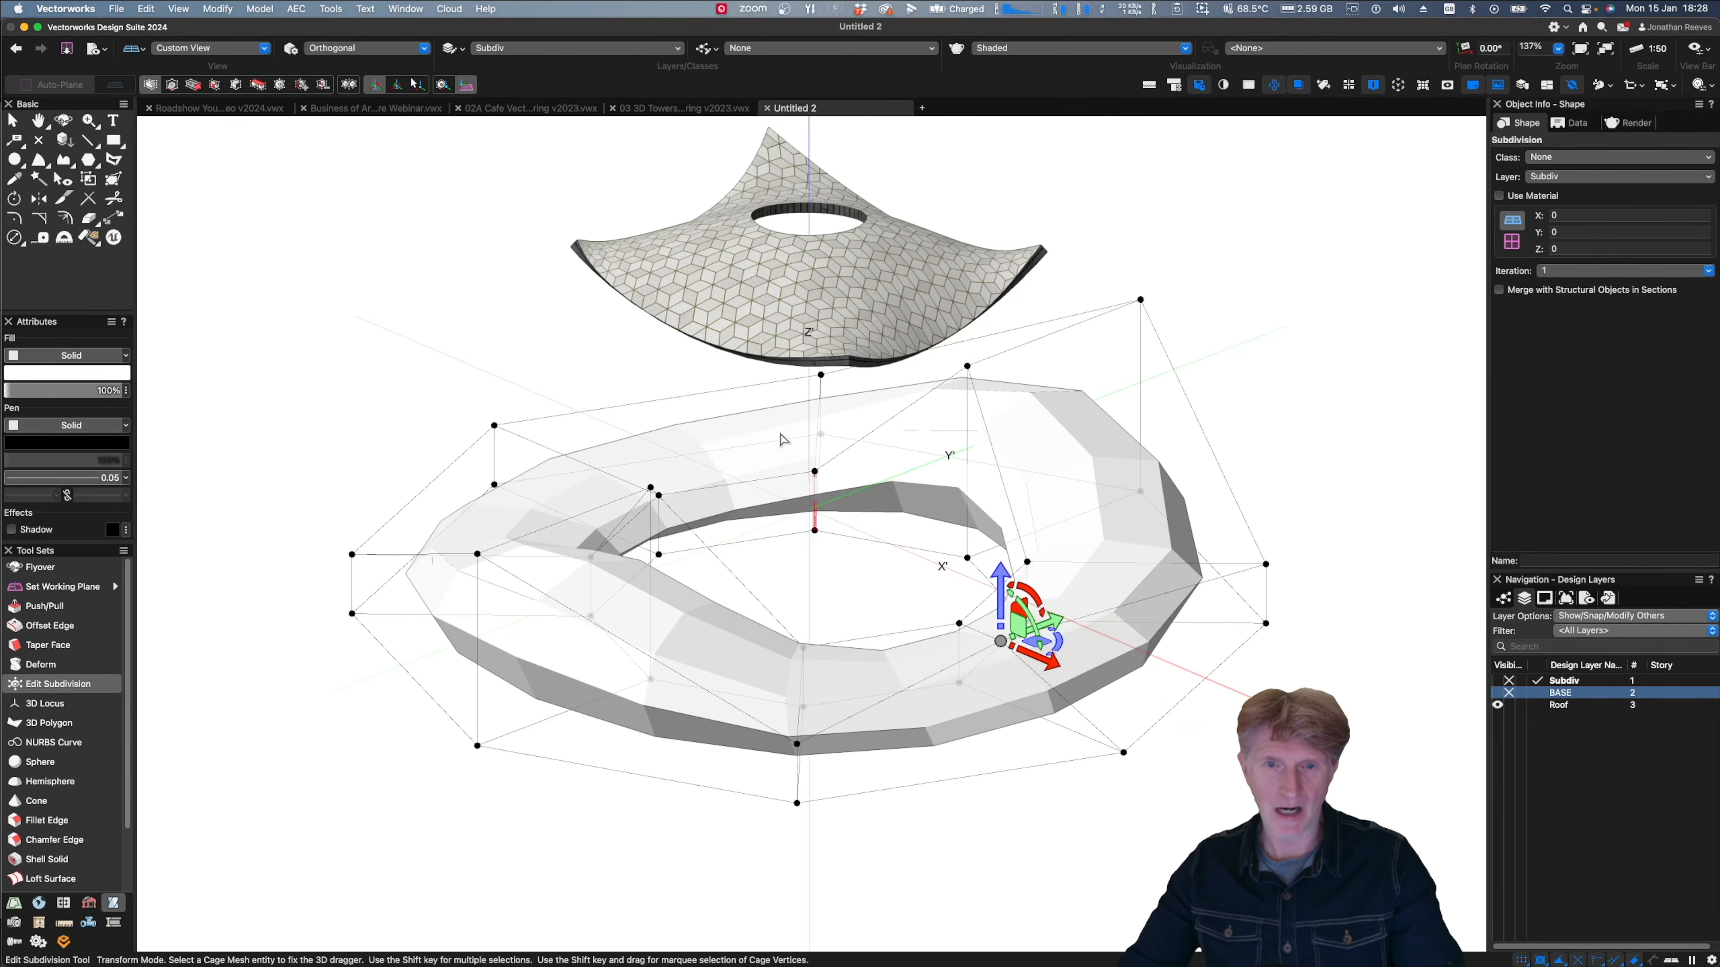
left_click(464, 467)
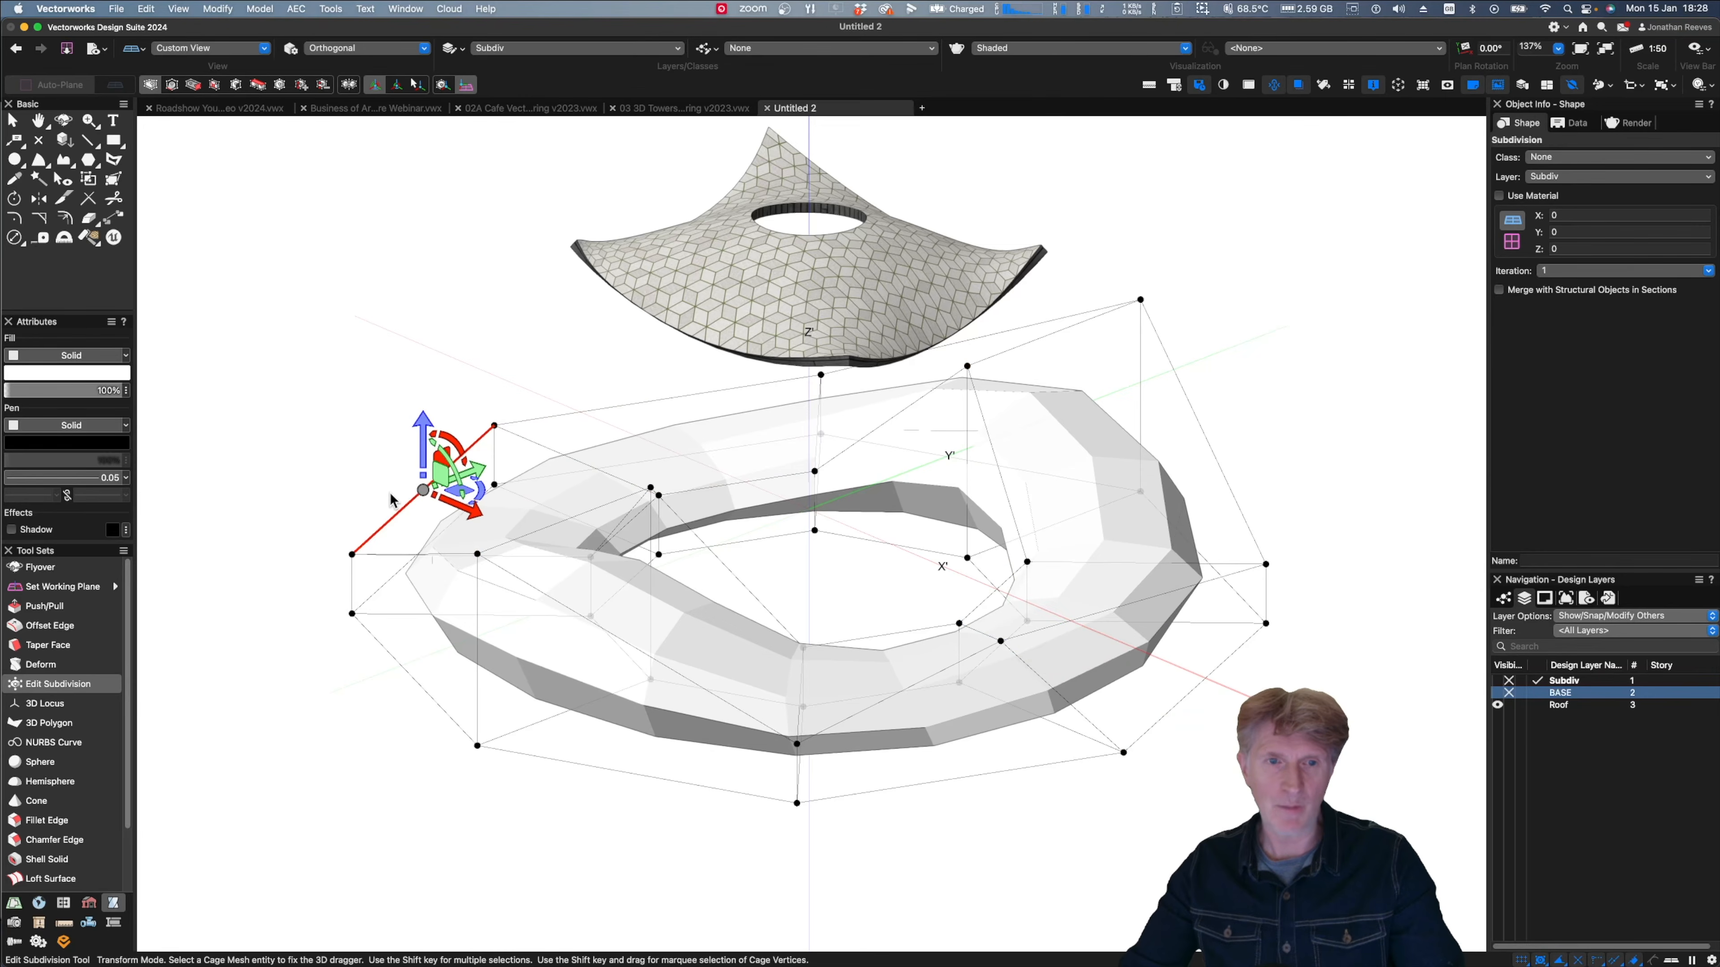
left_click_drag(470, 509, 512, 536)
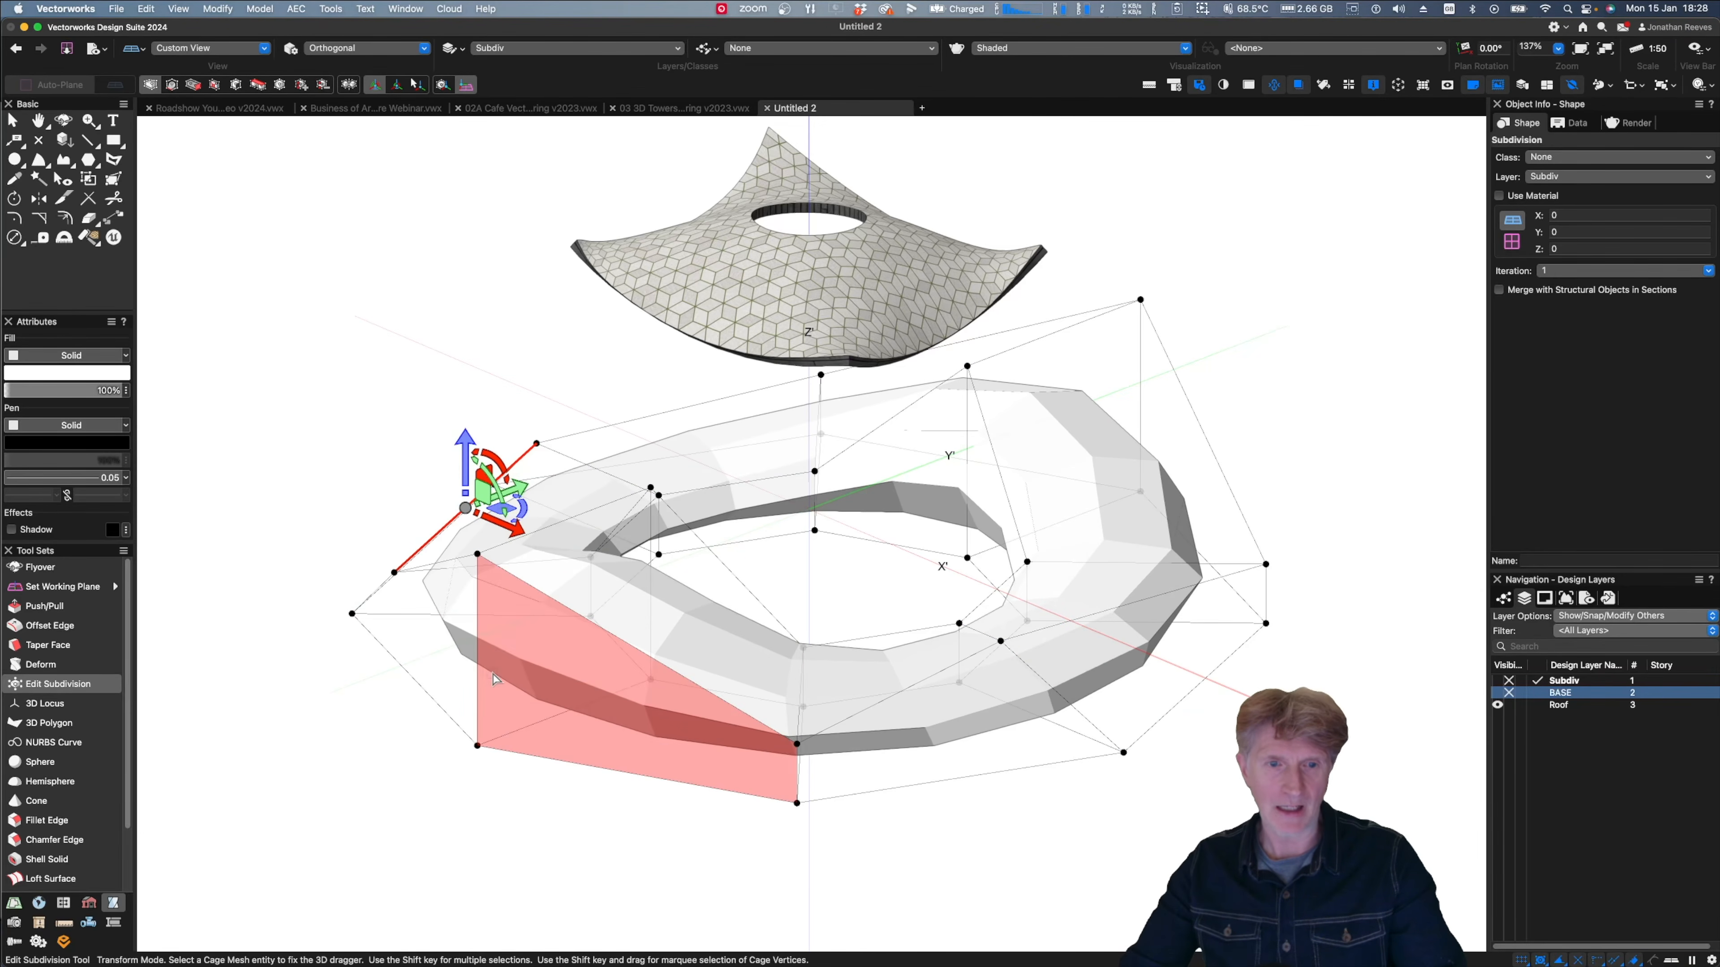
- Pull the cage's front-left vertical outer edge outward along the Y axis and exit cage editing
left_click(478, 674)
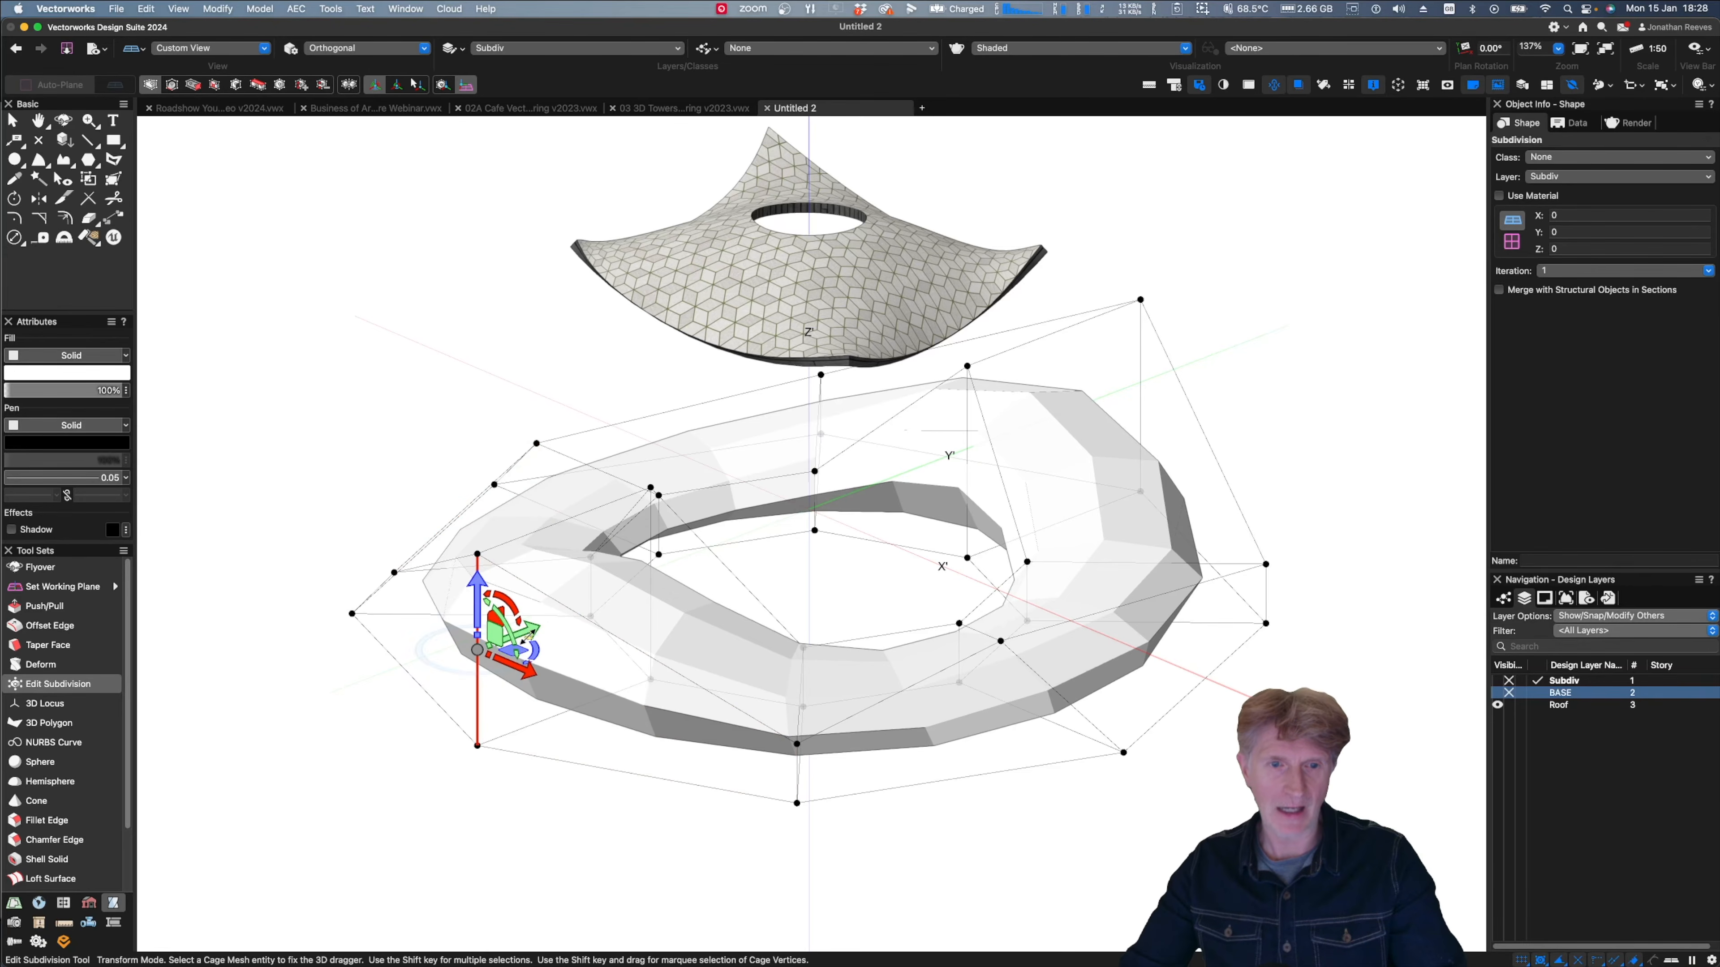
left_click_drag(533, 629, 359, 701)
key("x")
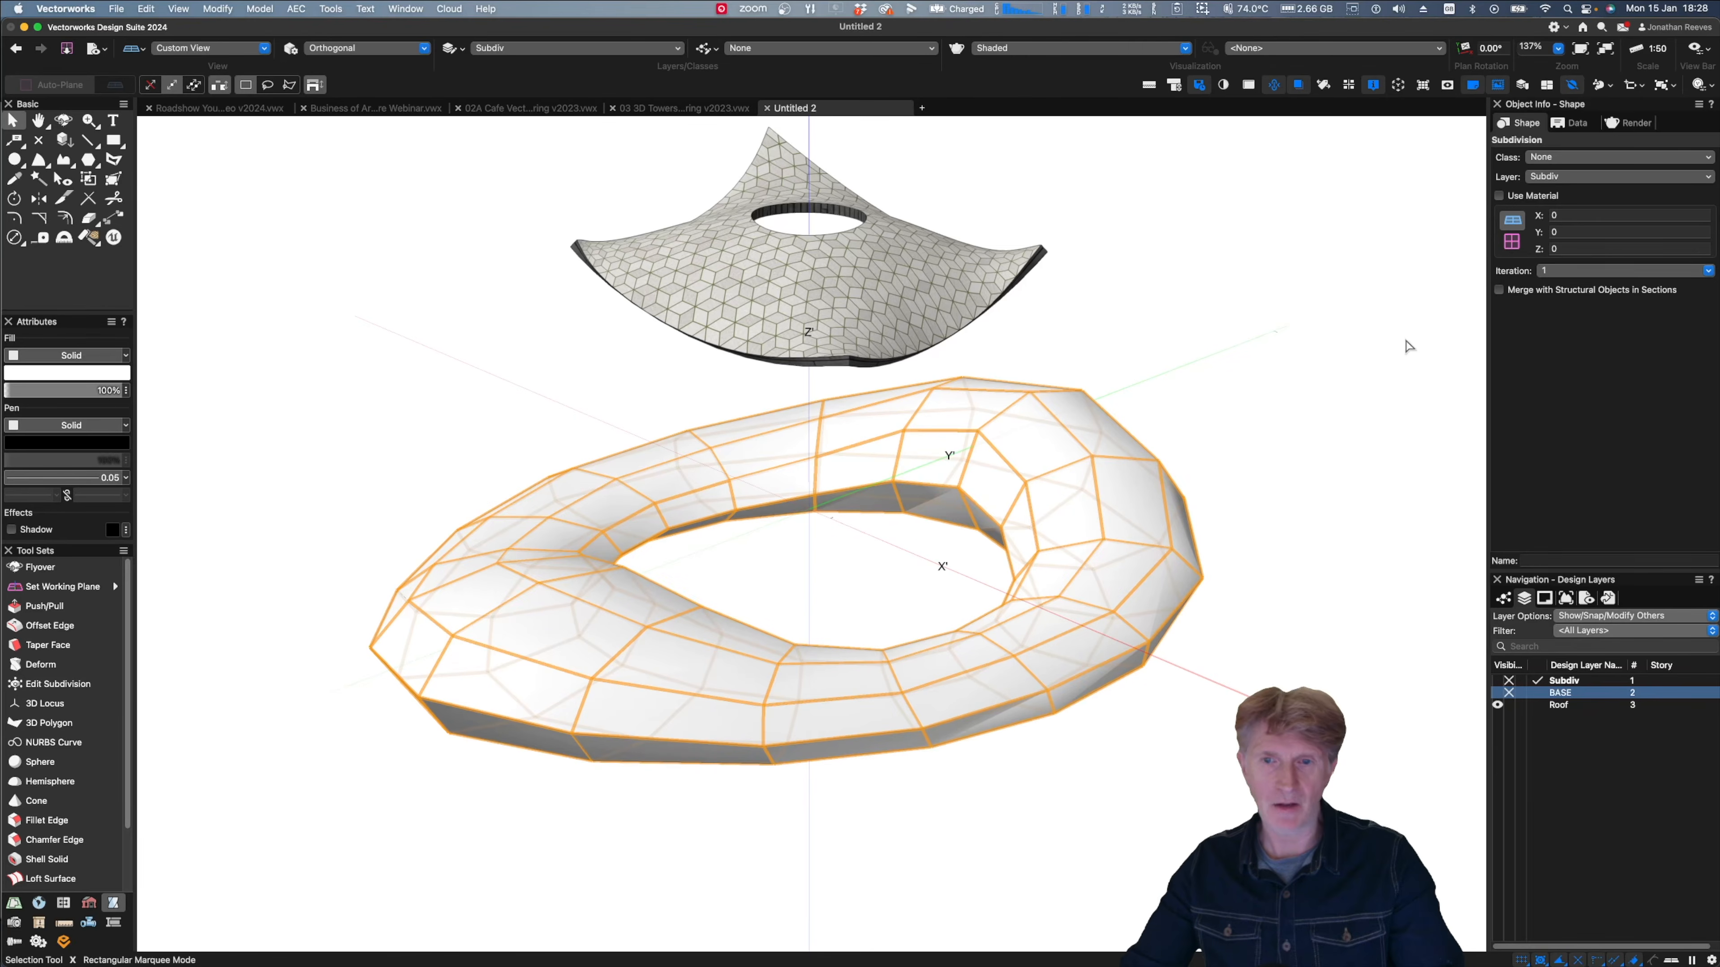
- Set the sculpted torus's iteration to 3, deselect it and inspect the smooth form in 3D
left_click(1611, 275)
left_click(1581, 325)
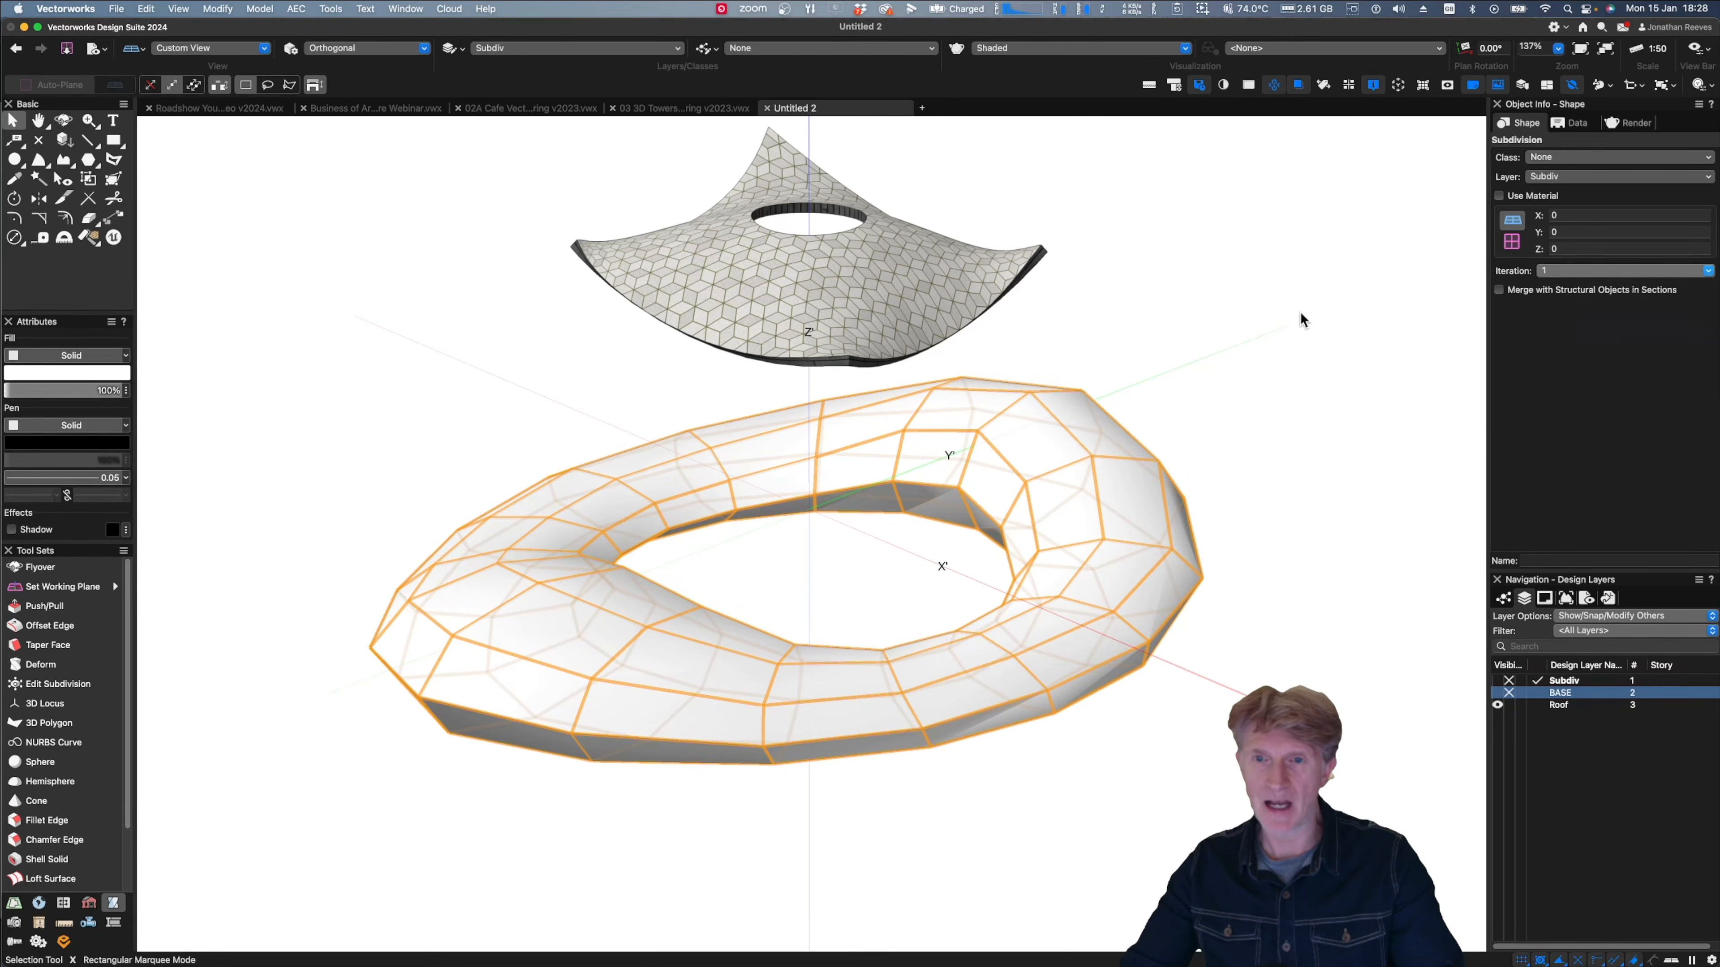
left_click(1194, 292)
key("shift+c")
left_click_drag(852, 568, 864, 614)
key("x")
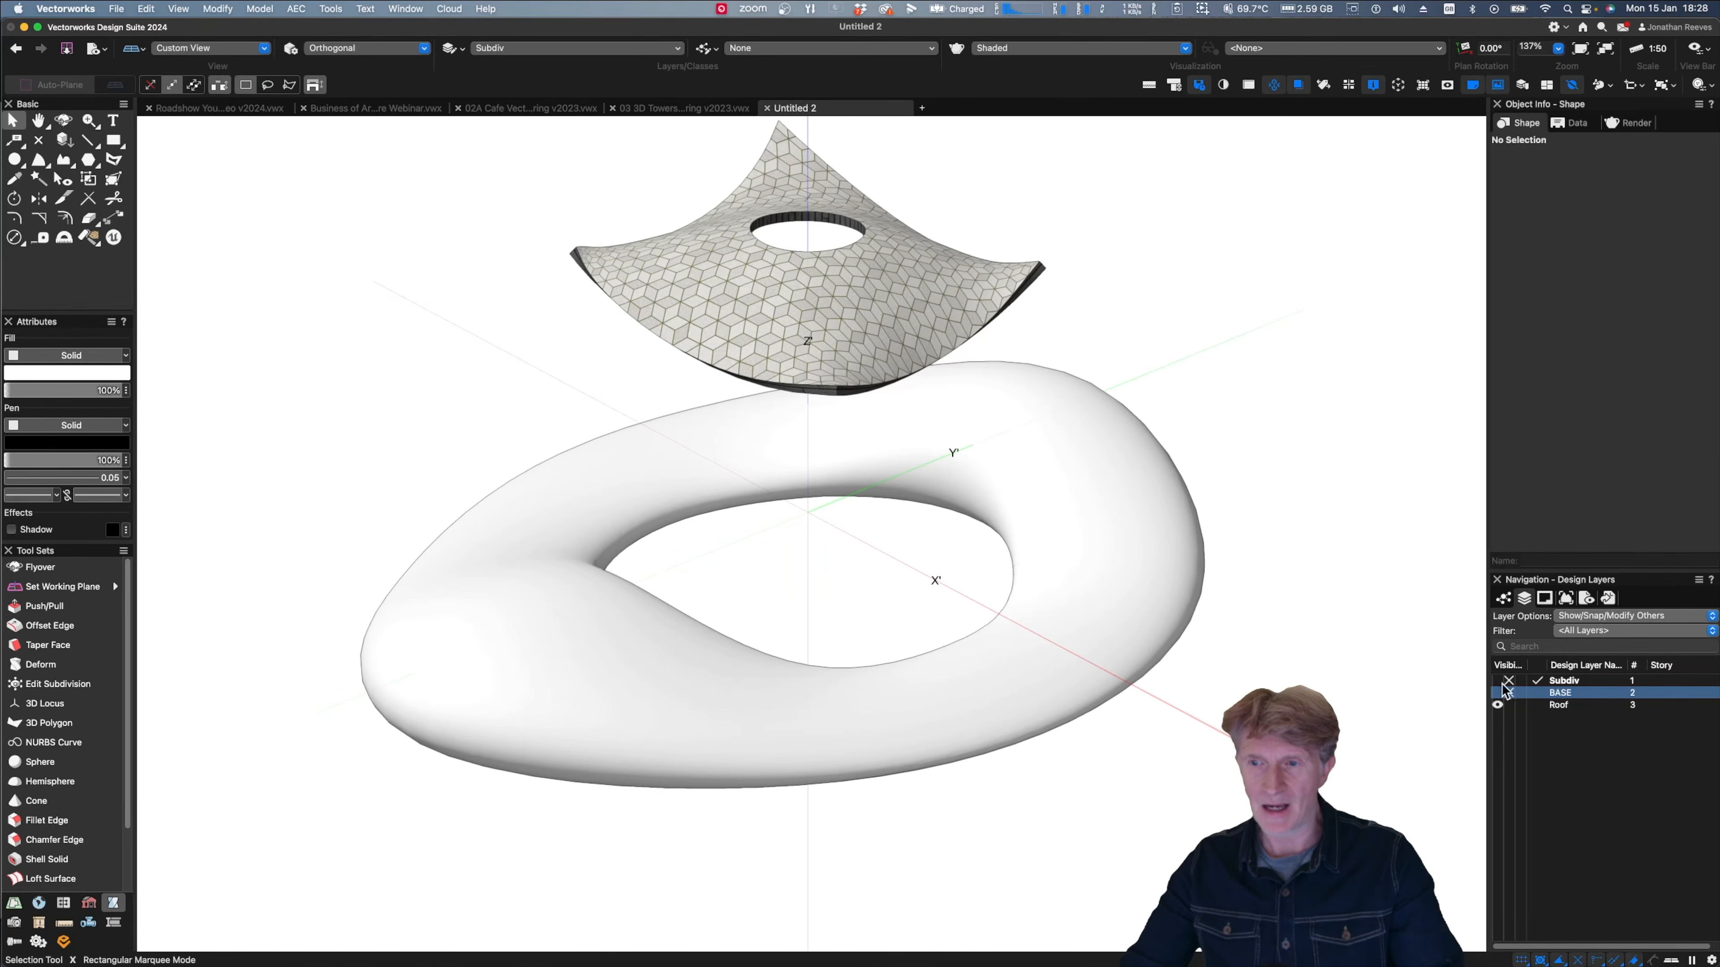
- Make the BASE layer visible again and show the selected torus with the building in Right Isometric view
left_click(1498, 693)
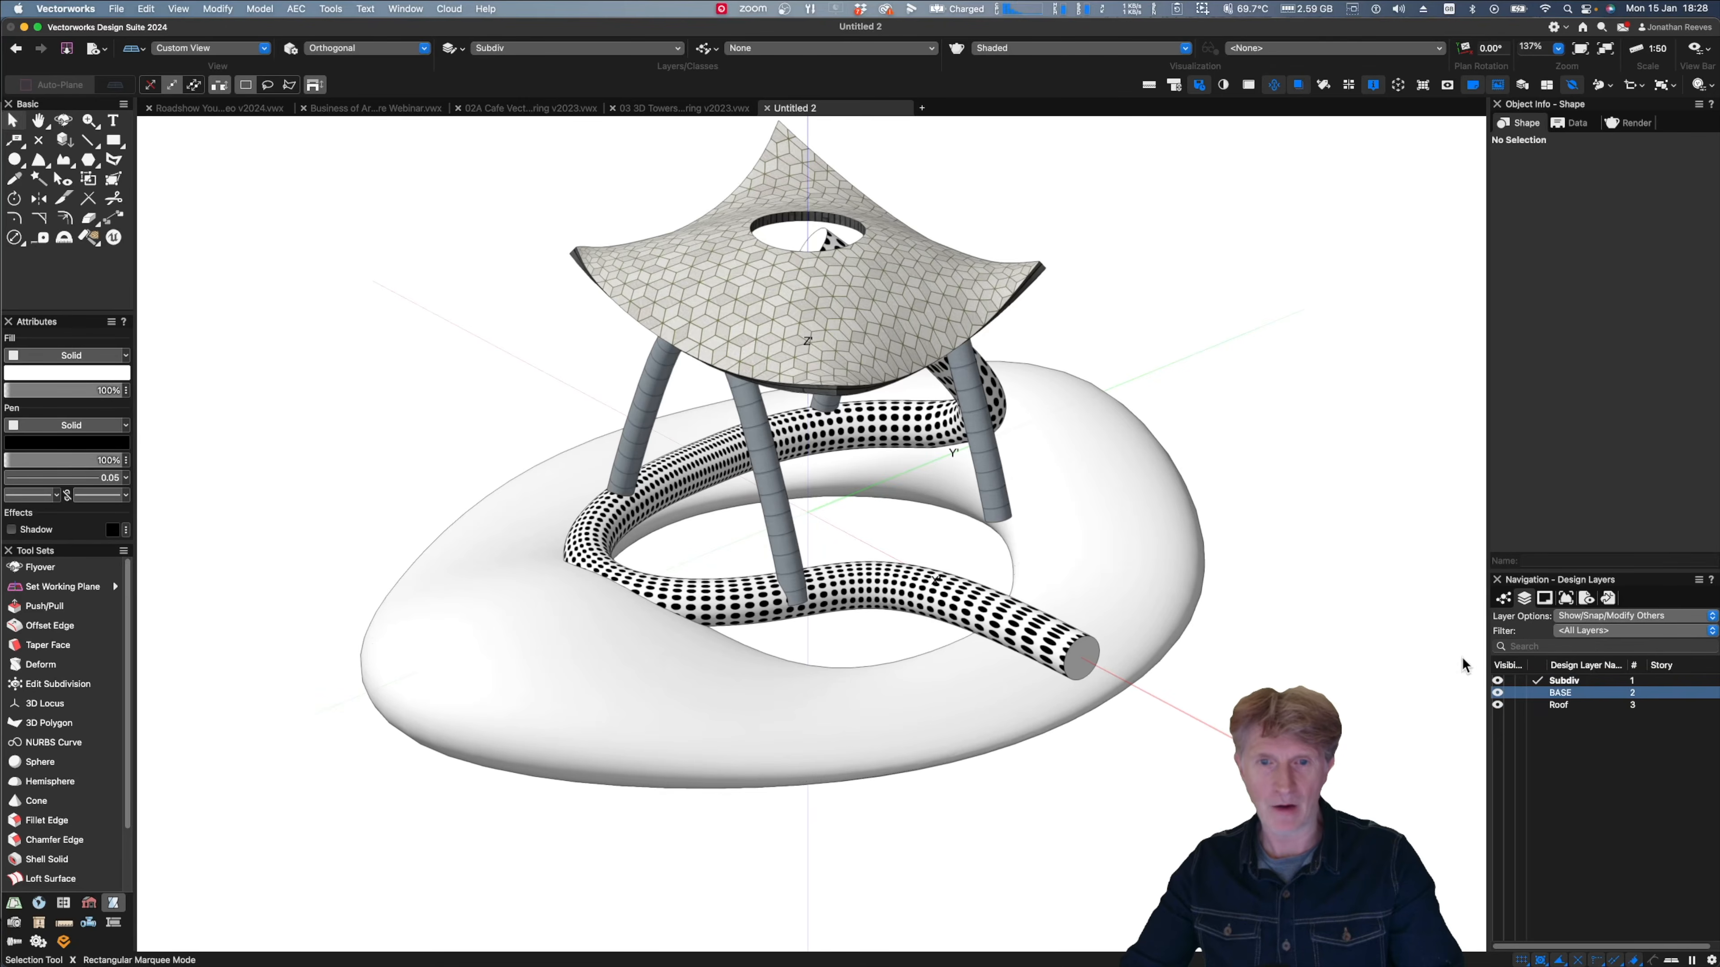
left_click(1045, 573)
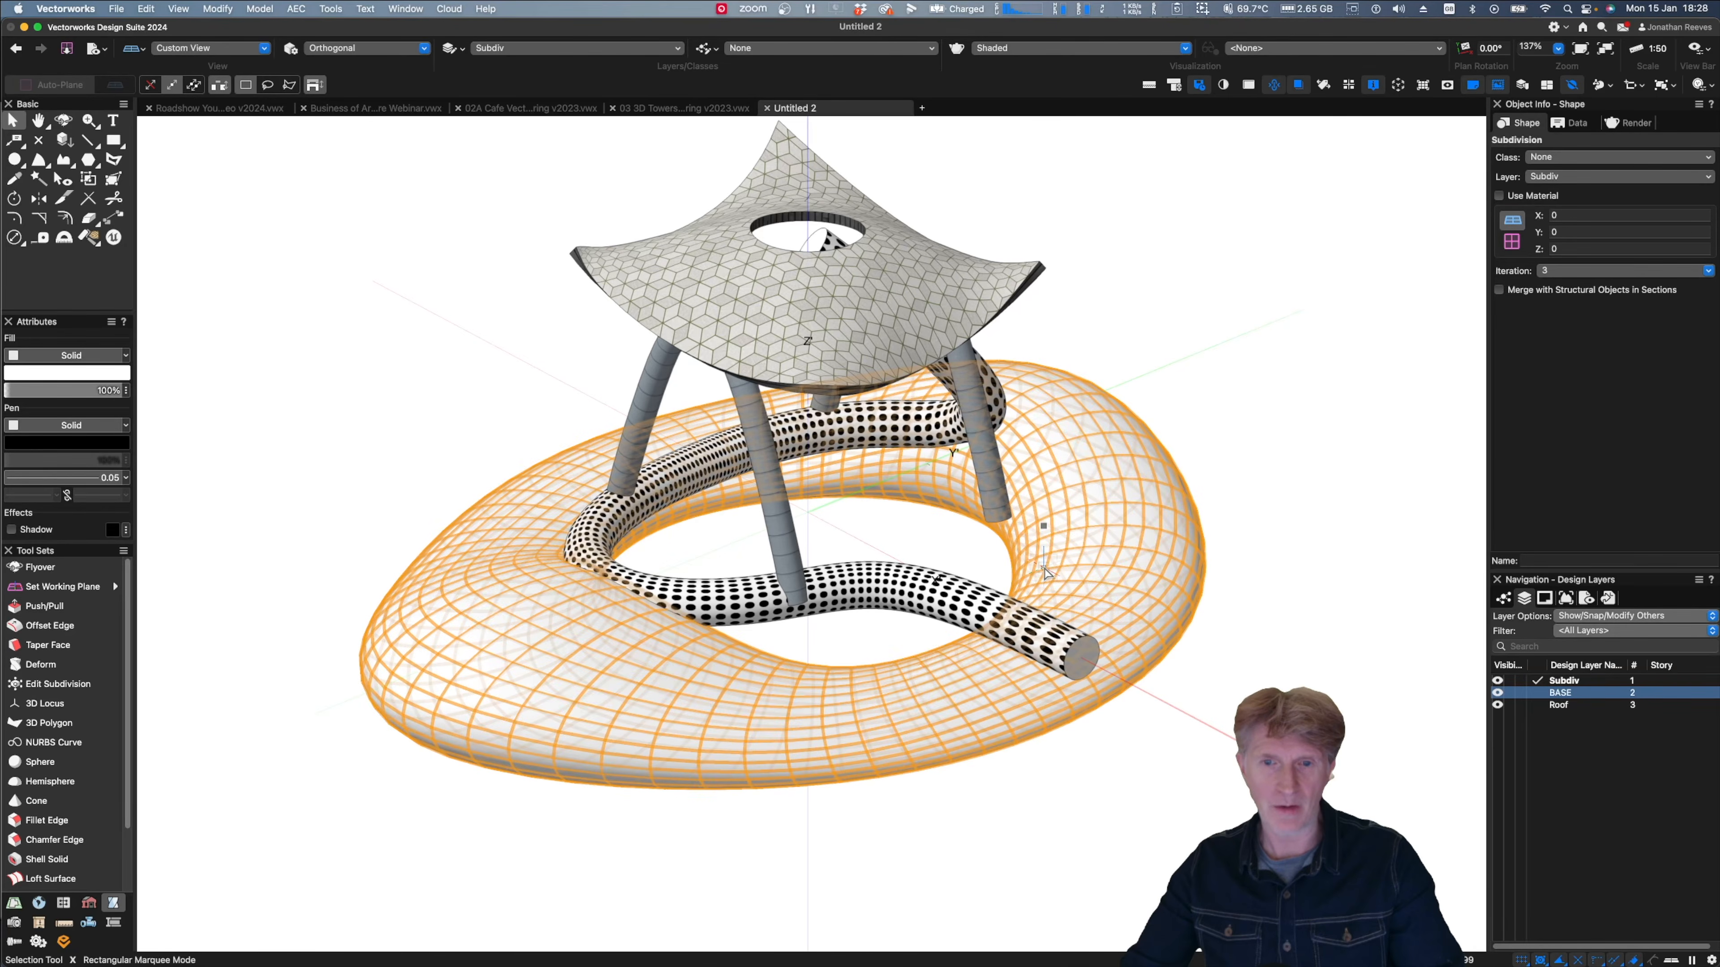
key("super+5")
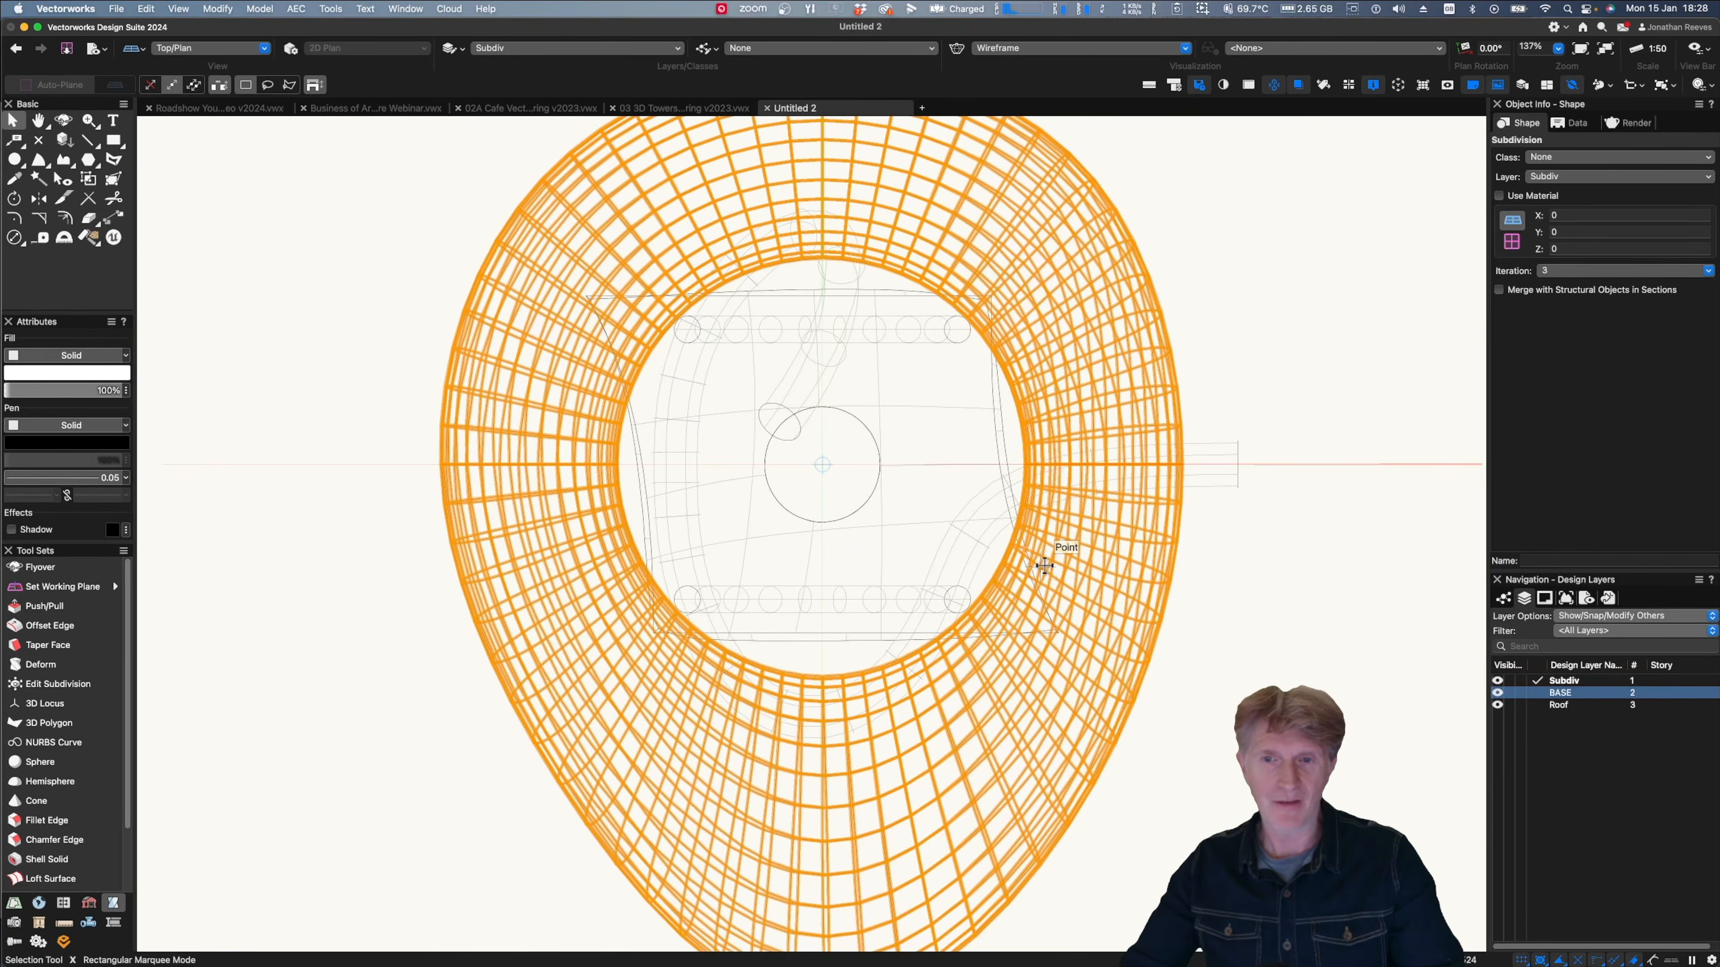
key("super+3")
- Load Zinc Cladding from the 0 JRA Sample Architectural Textures.vwx library as the Texture tool's active texture
left_click(90, 238)
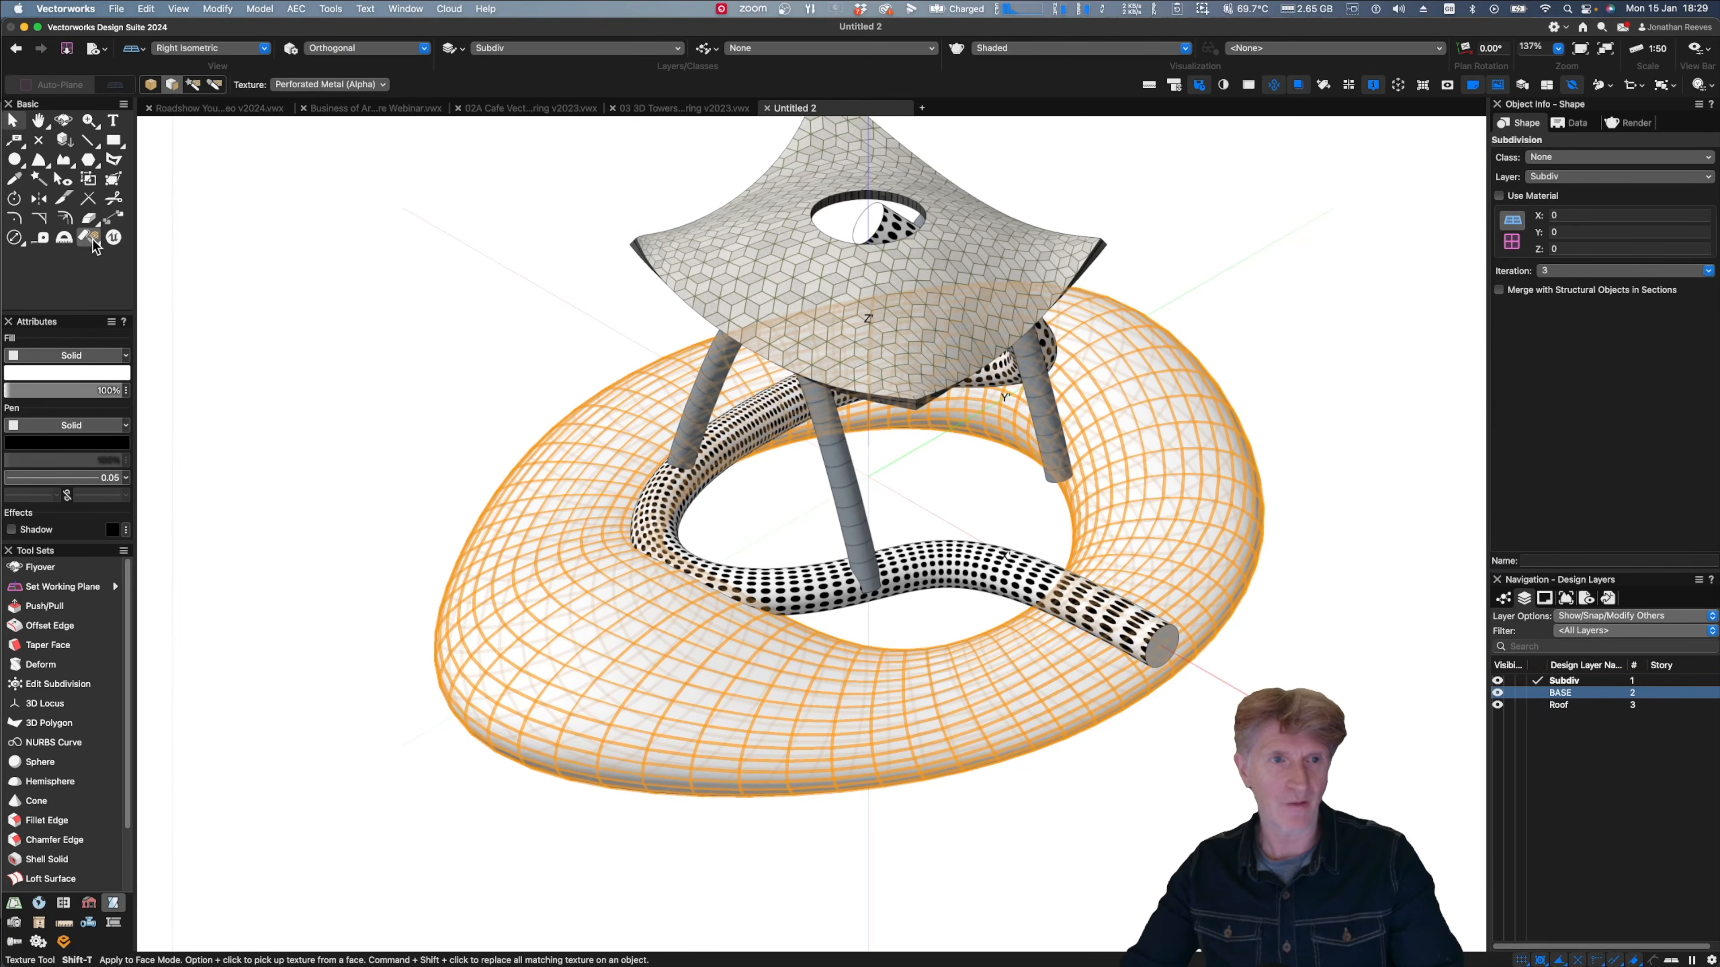
left_click(323, 84)
scroll(765, 366, "down", 12)
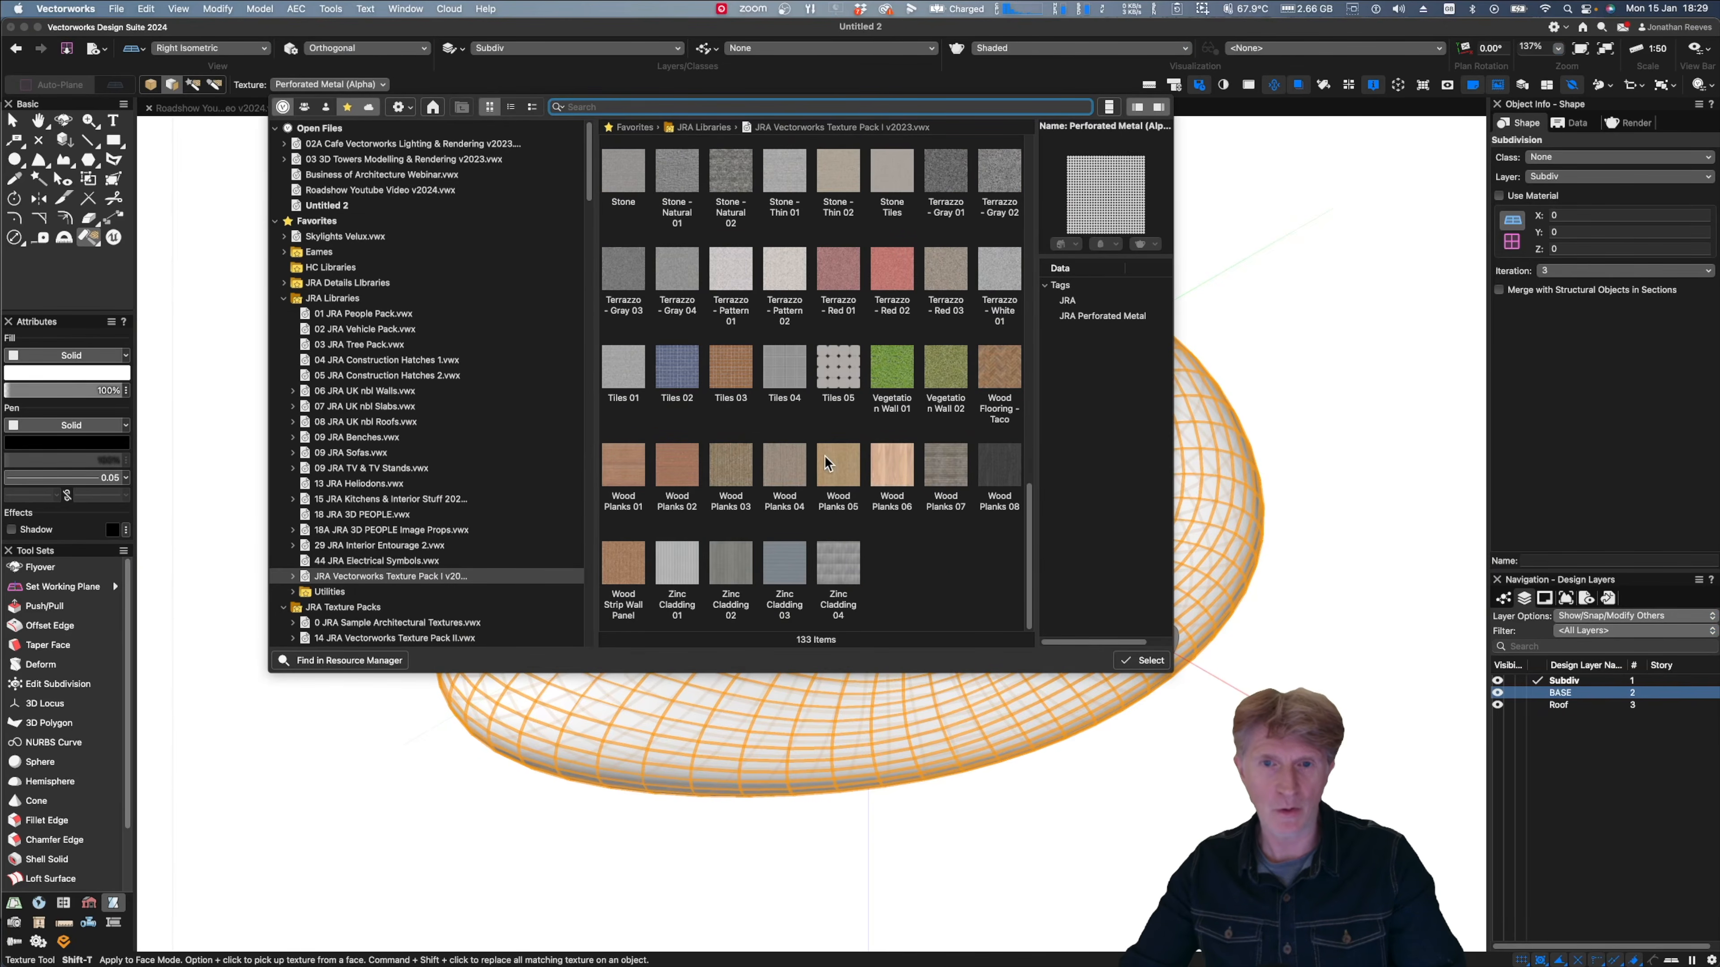
scroll(341, 547, "down", 3)
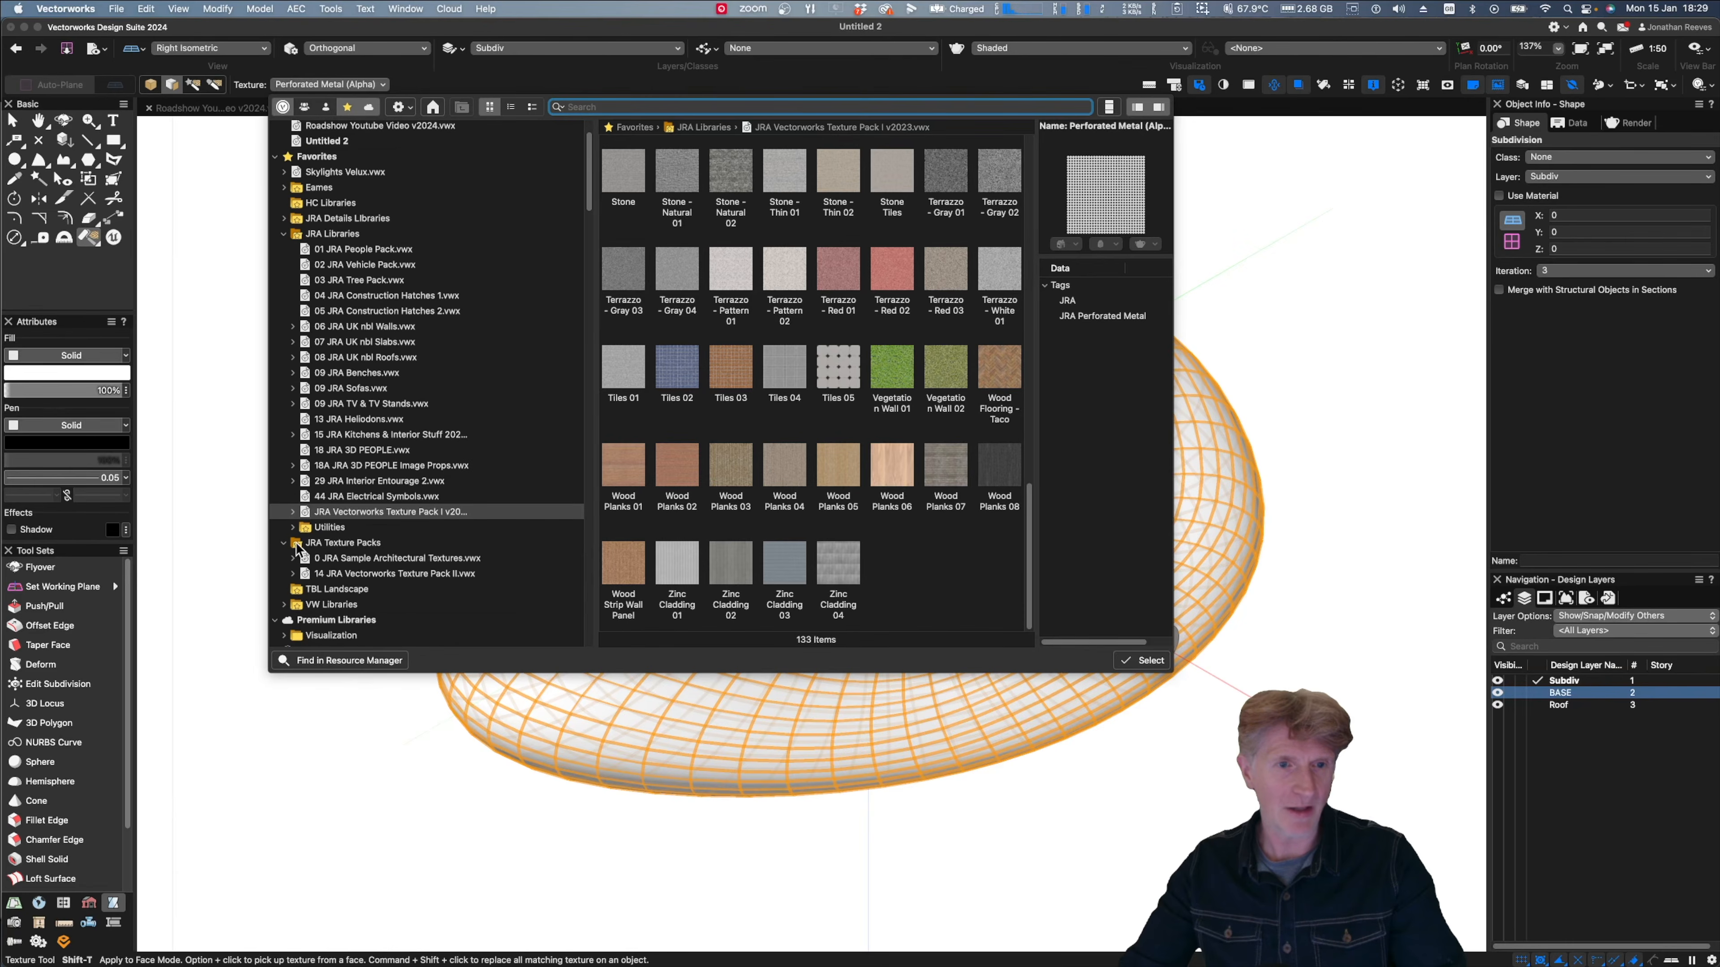
left_click(333, 560)
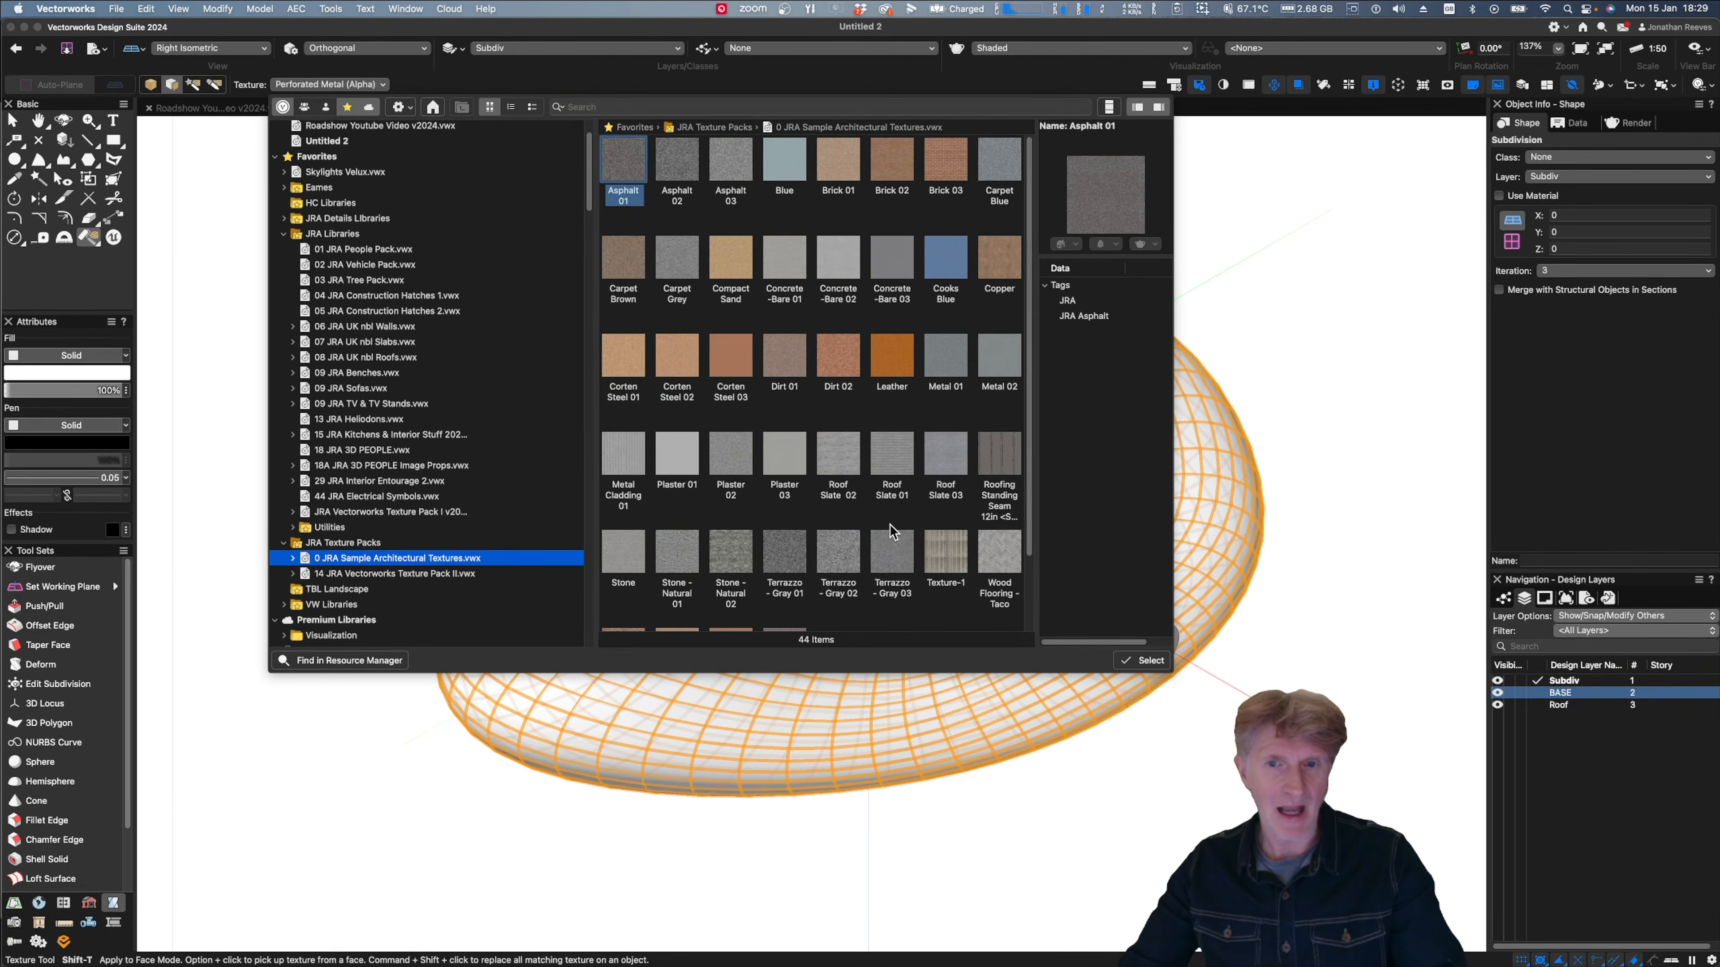
left_click(944, 546)
left_click(1002, 452)
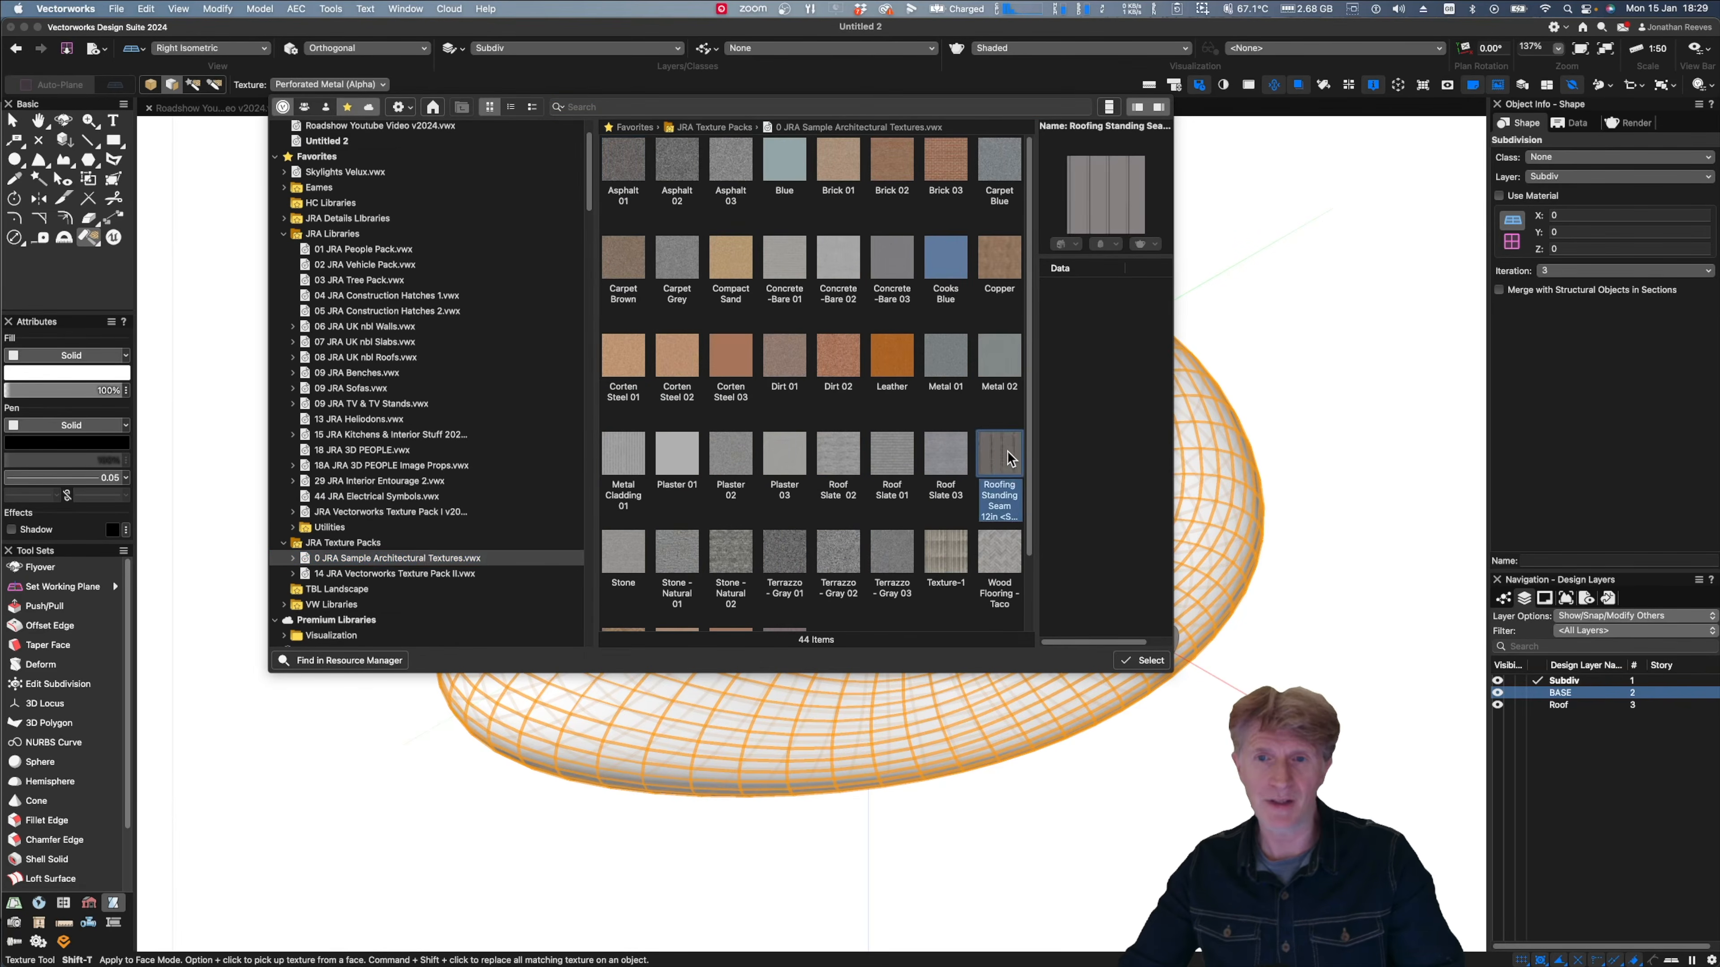
scroll(897, 537, "down", 1)
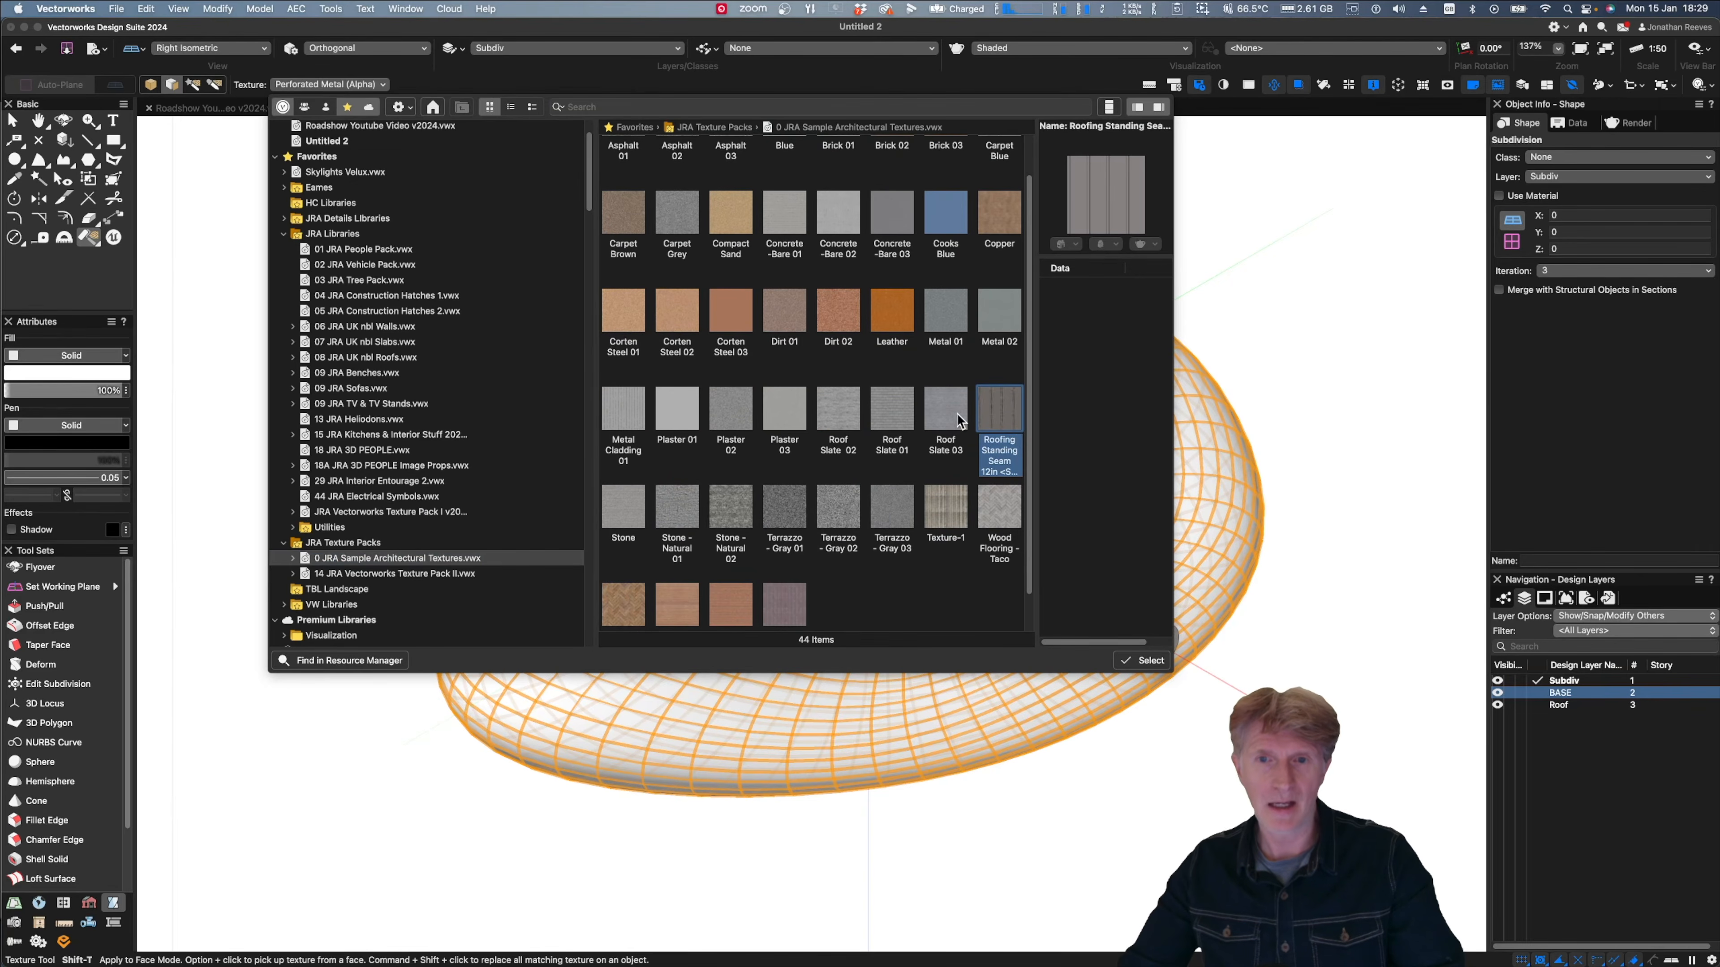
scroll(838, 546, "down", 1)
left_click(783, 566)
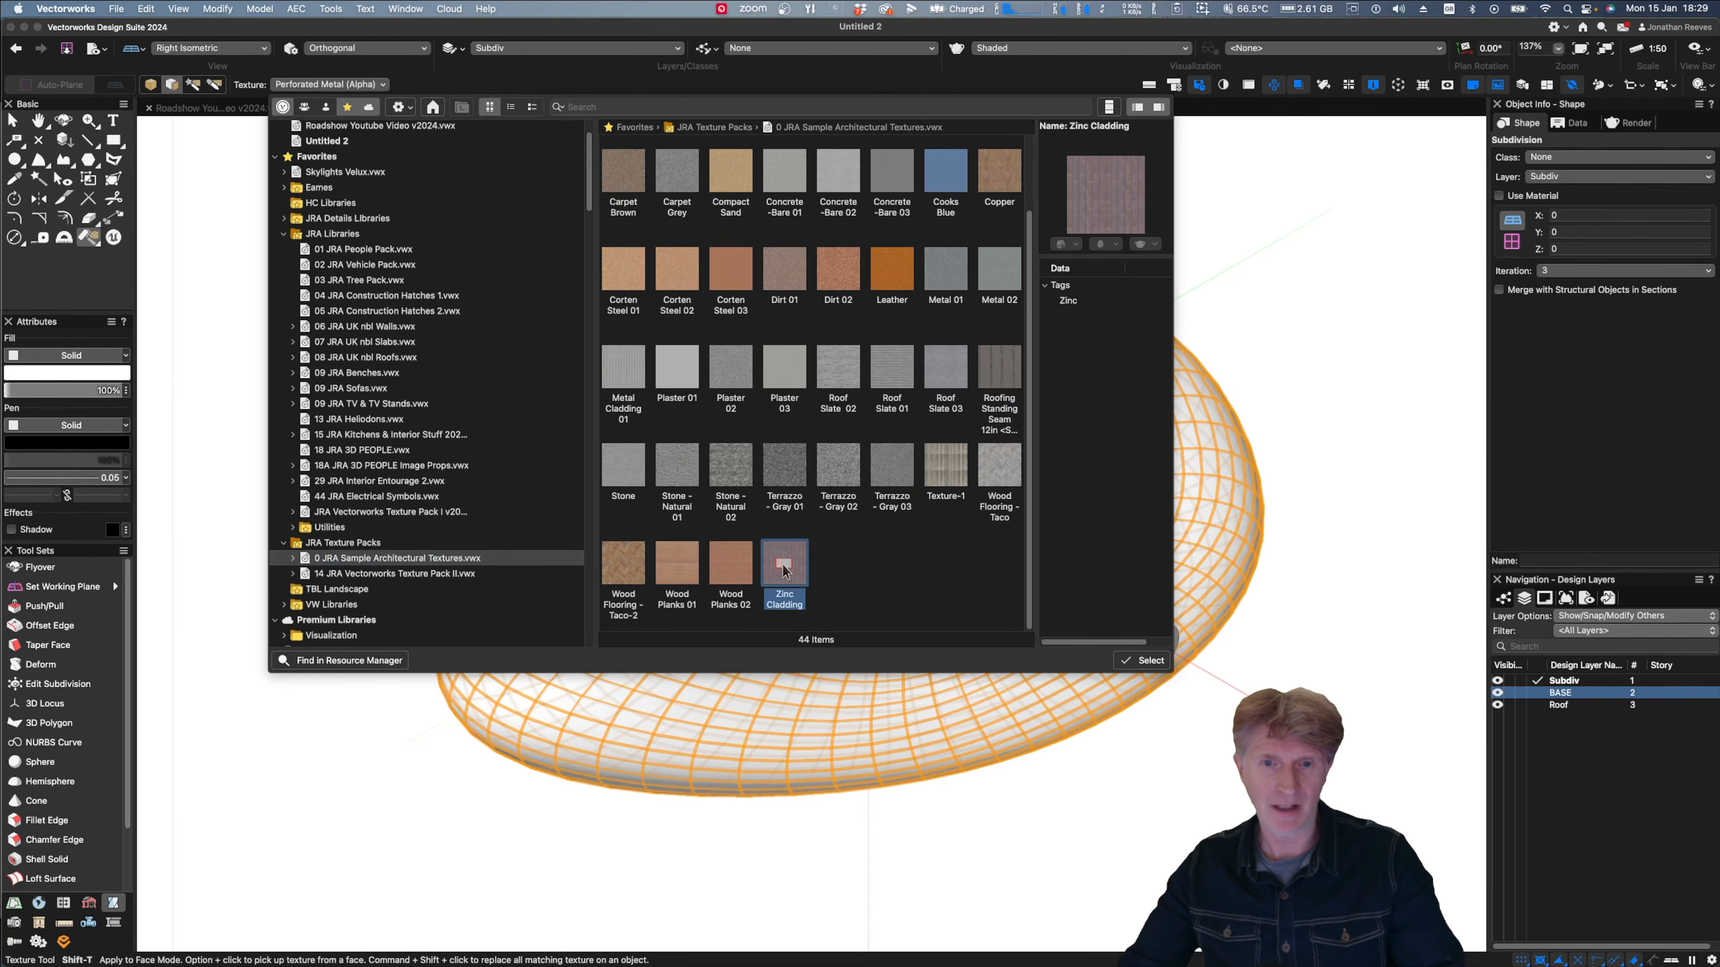
double_click(785, 561)
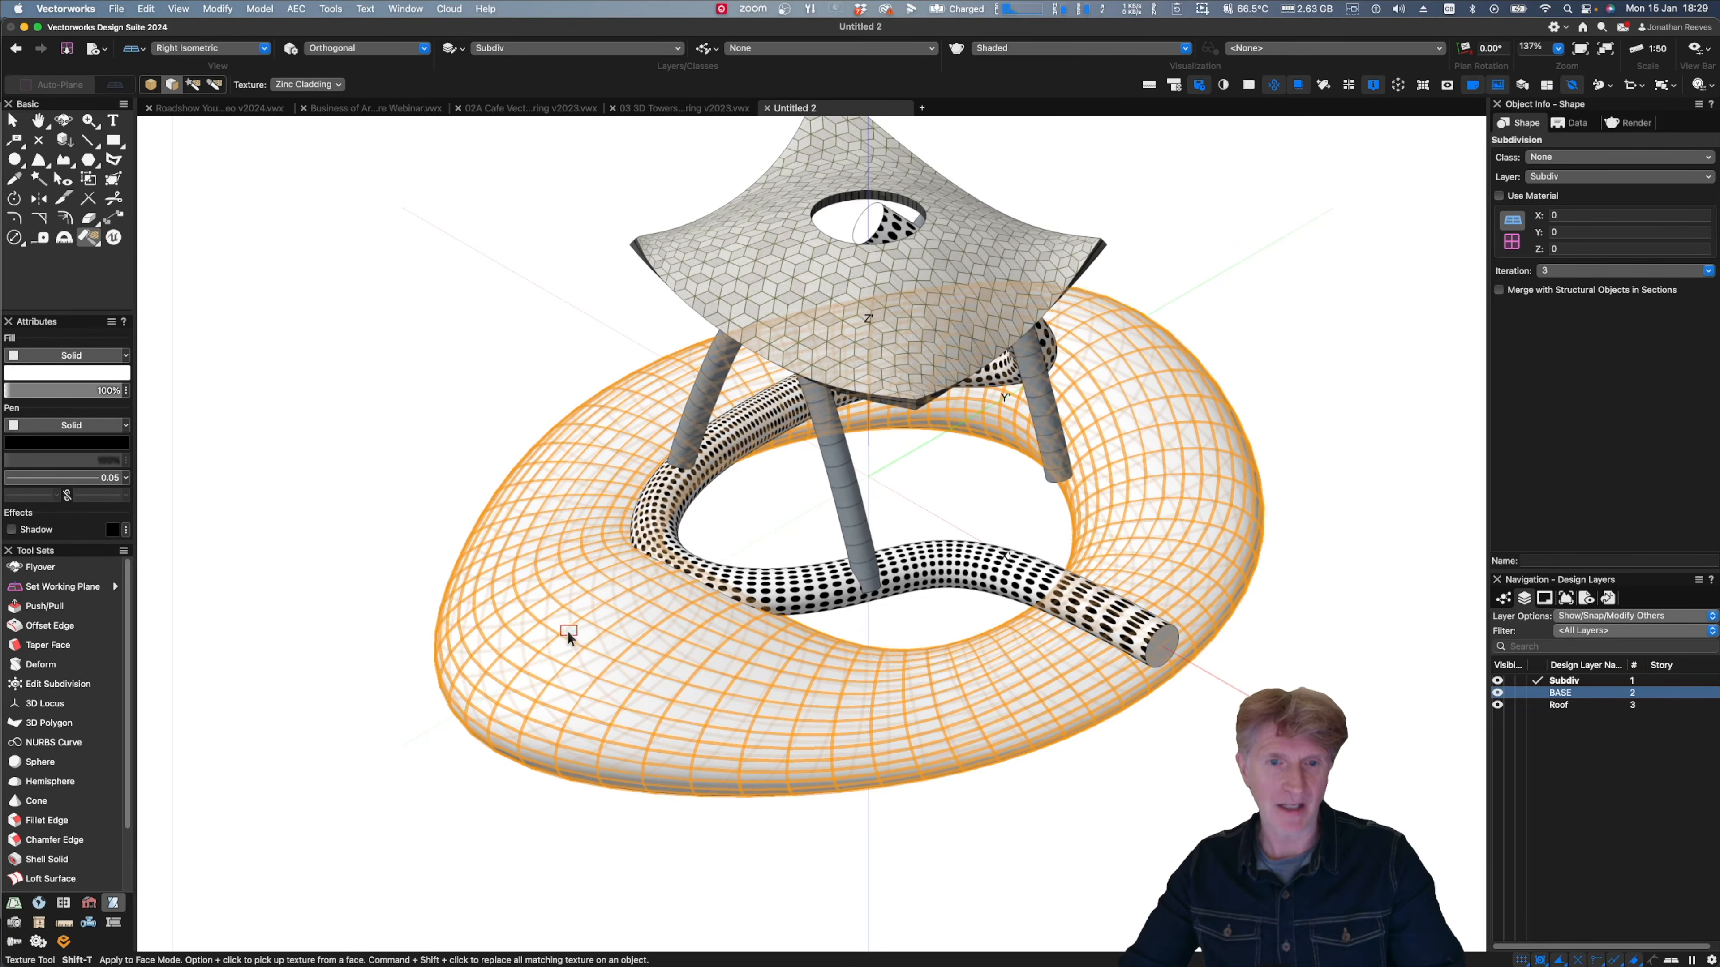
- Undo the last texture application, then select the sculpted torus and convert it to a generic solid
key("super+z")
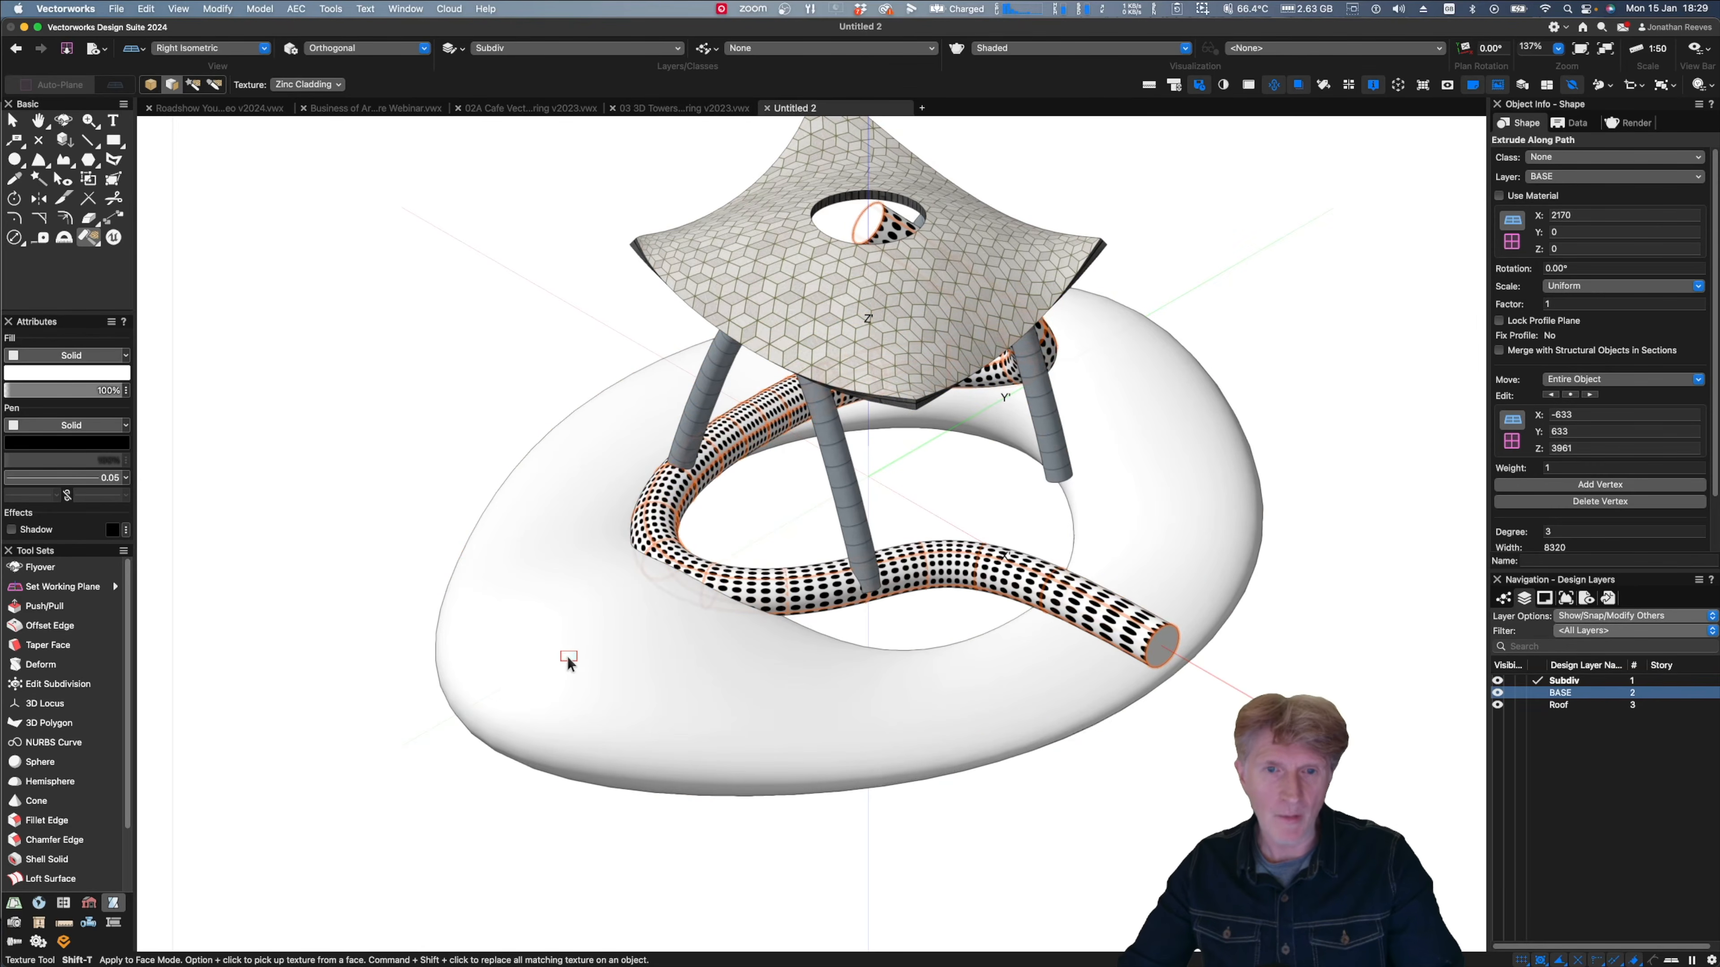
key("x")
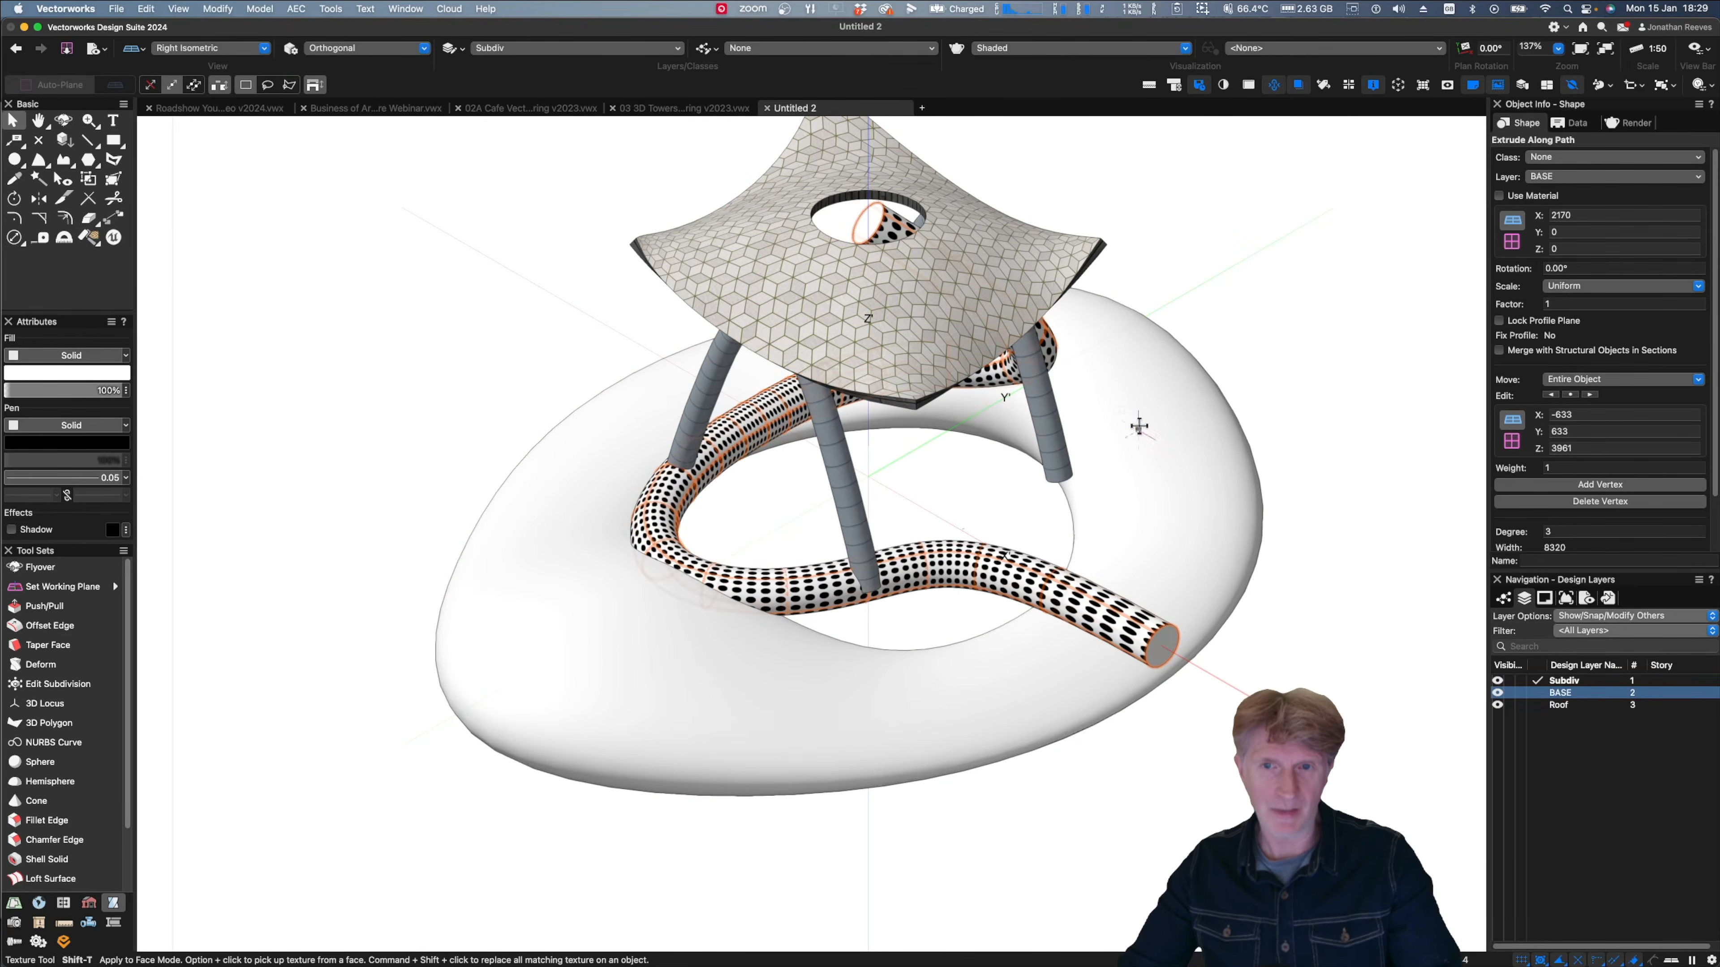
left_click(1138, 426)
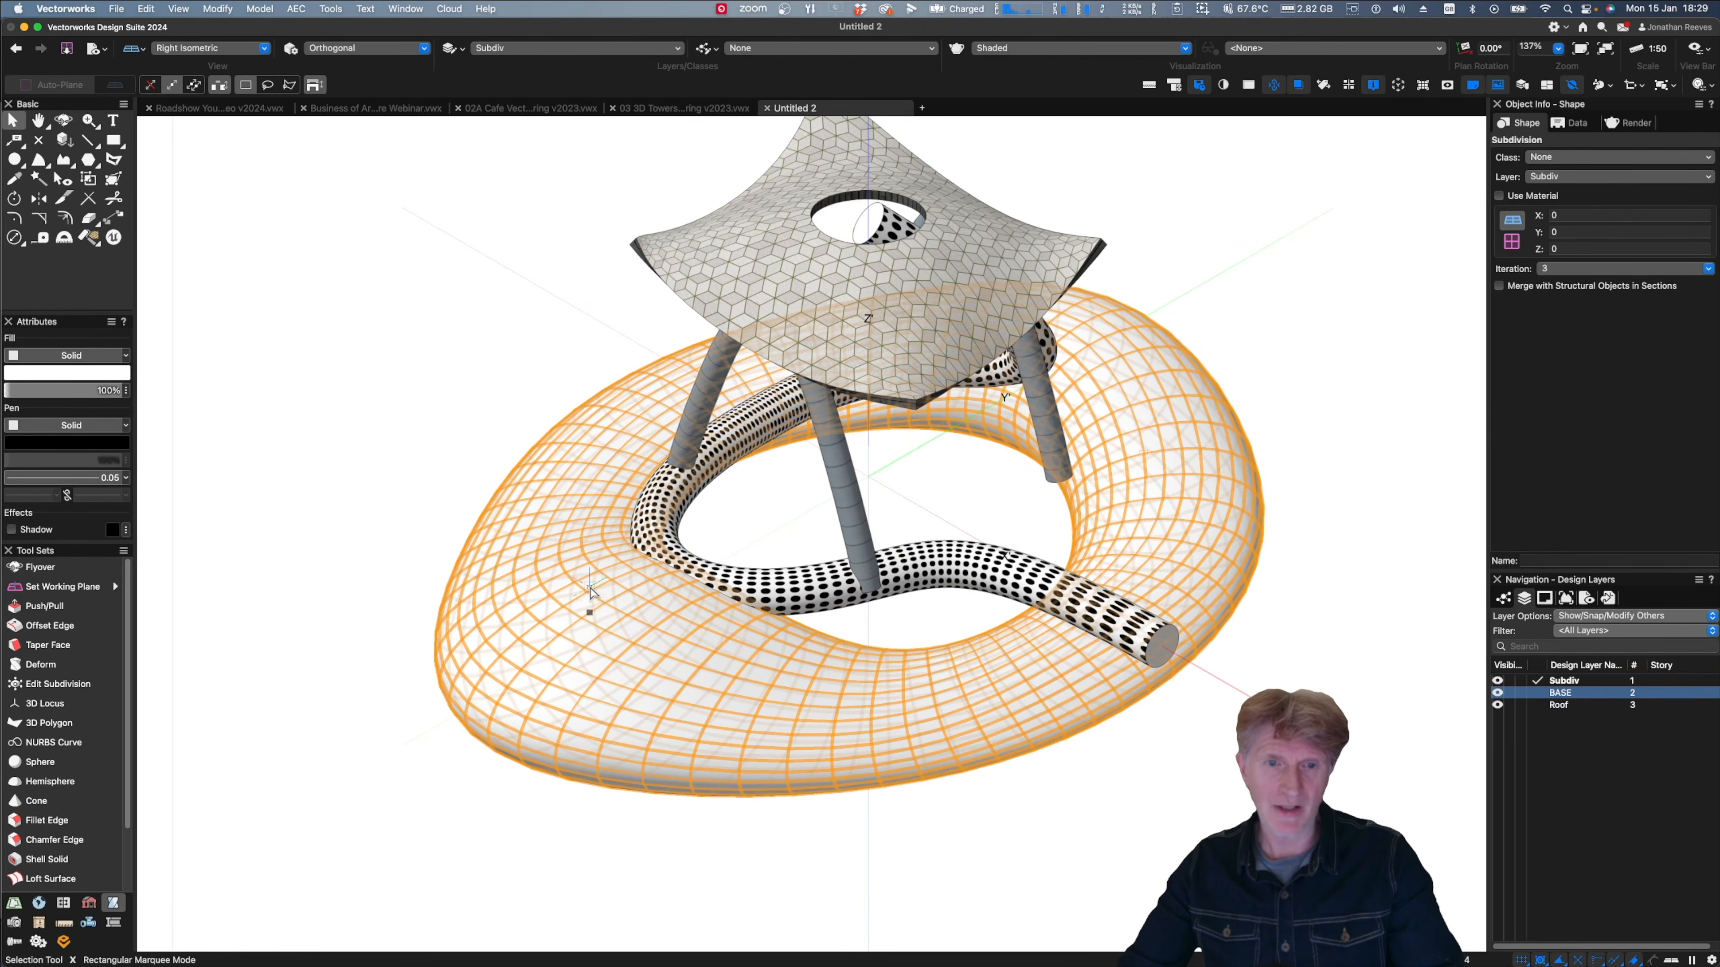
left_click(218, 8)
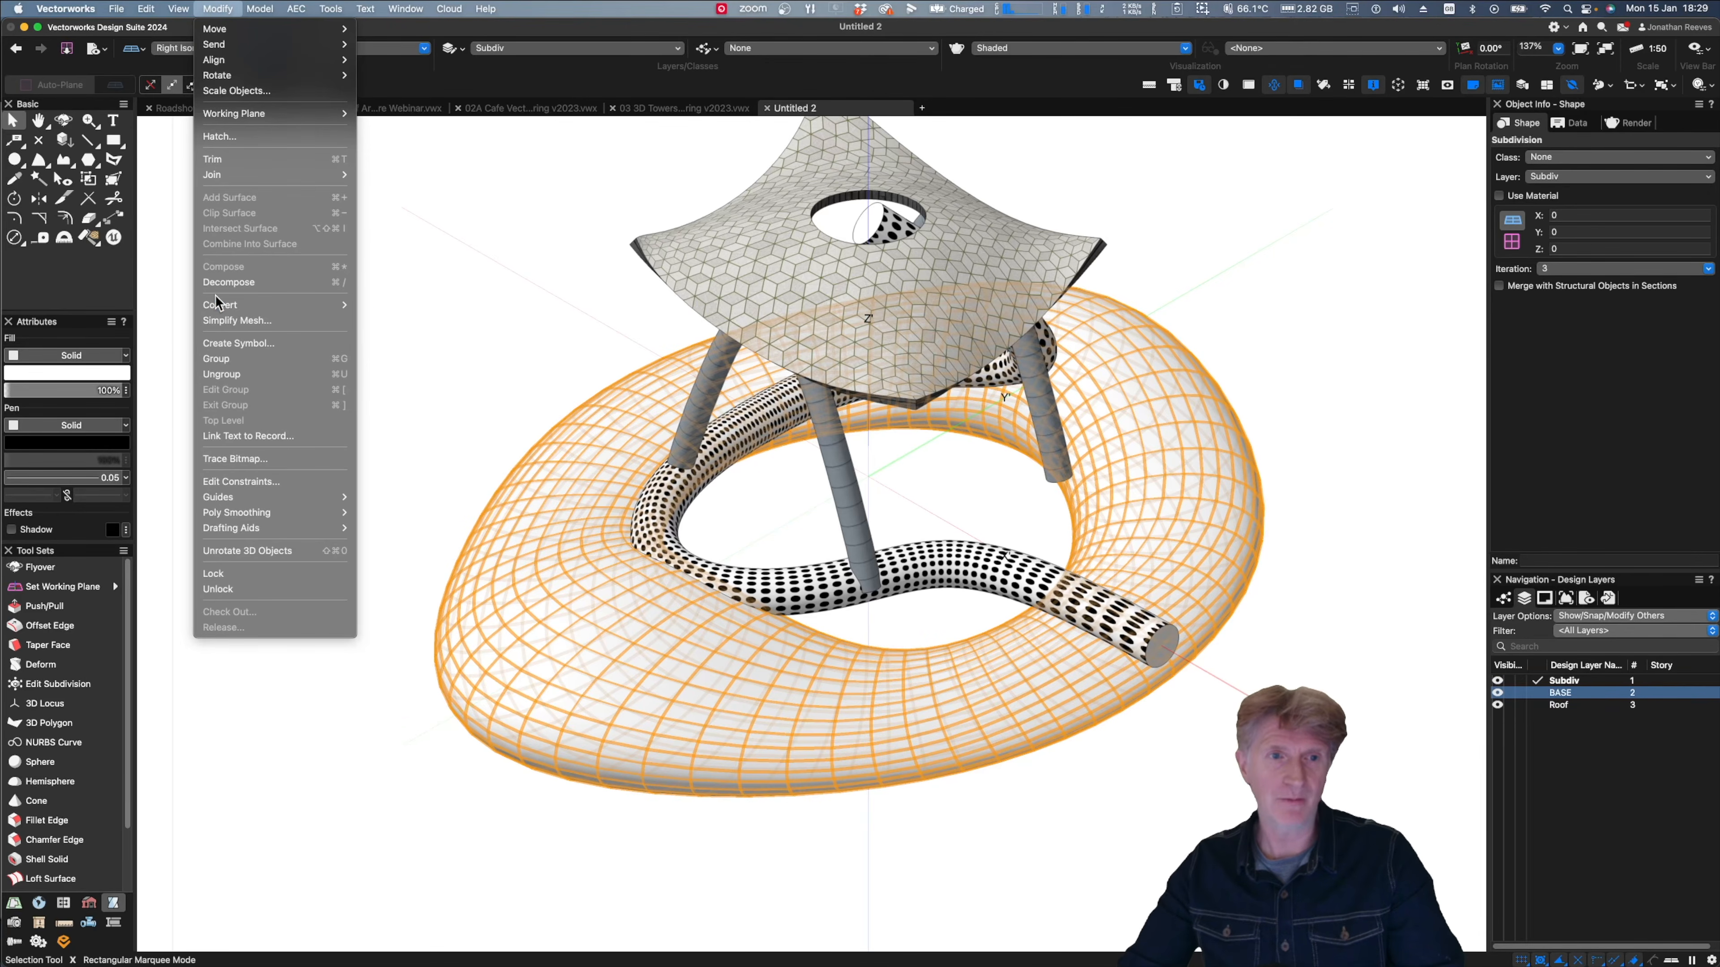
mouse_move(219, 308)
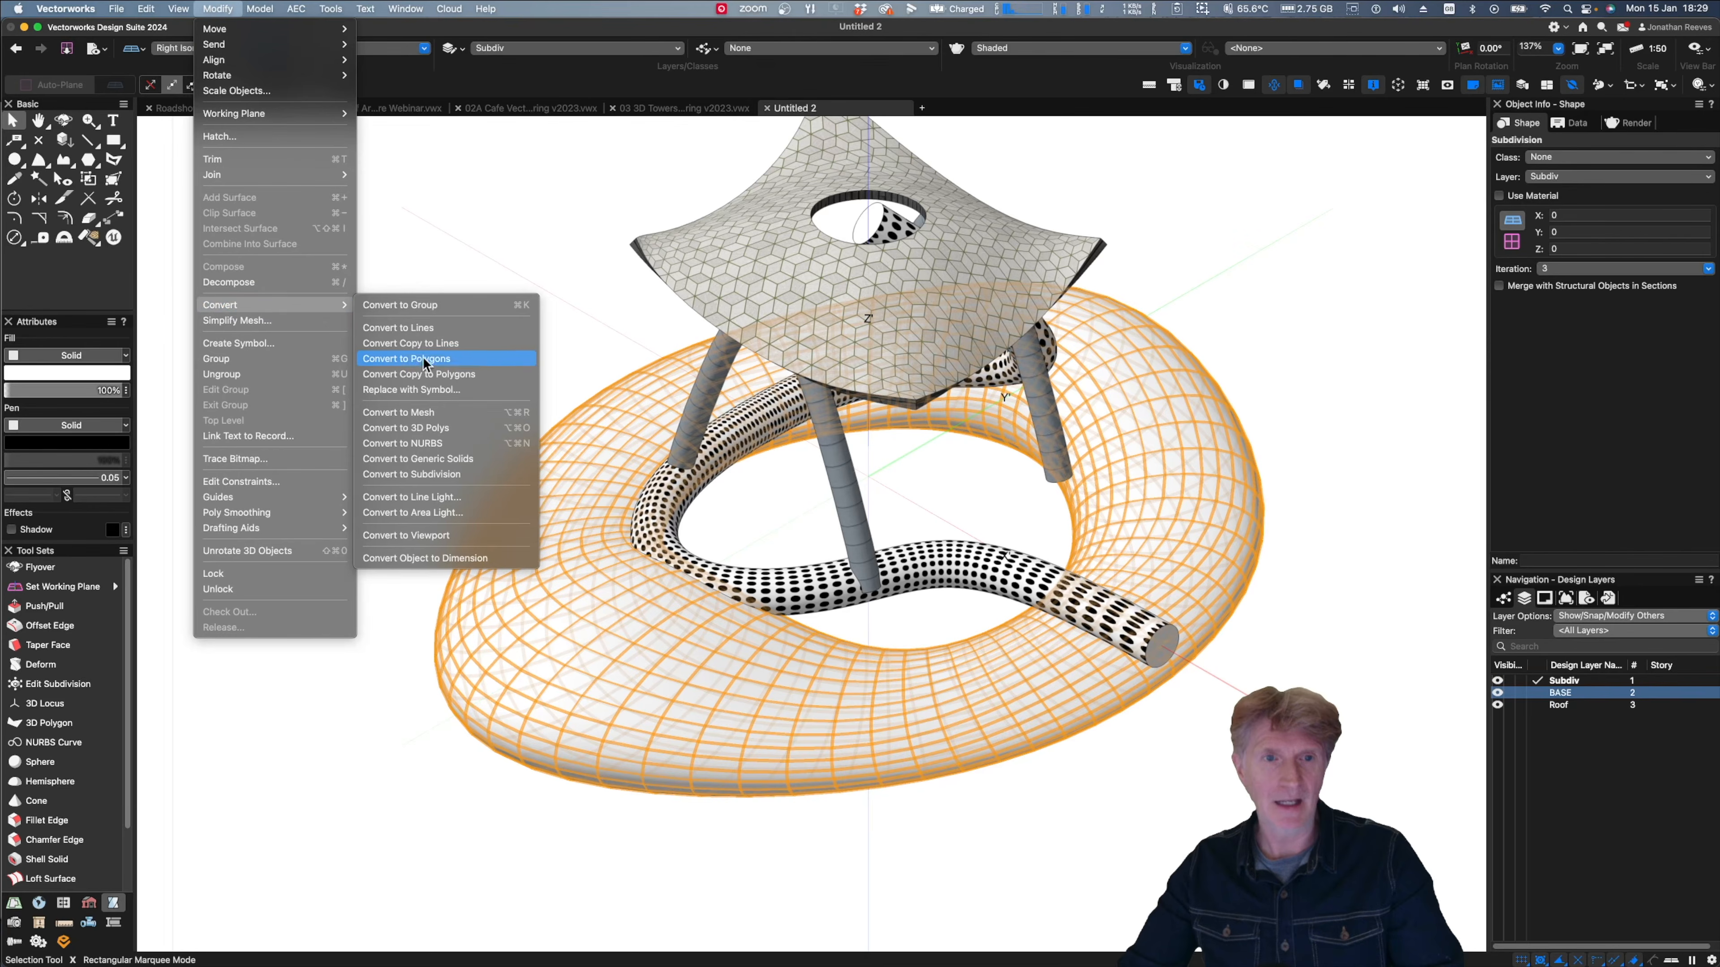
left_click(447, 460)
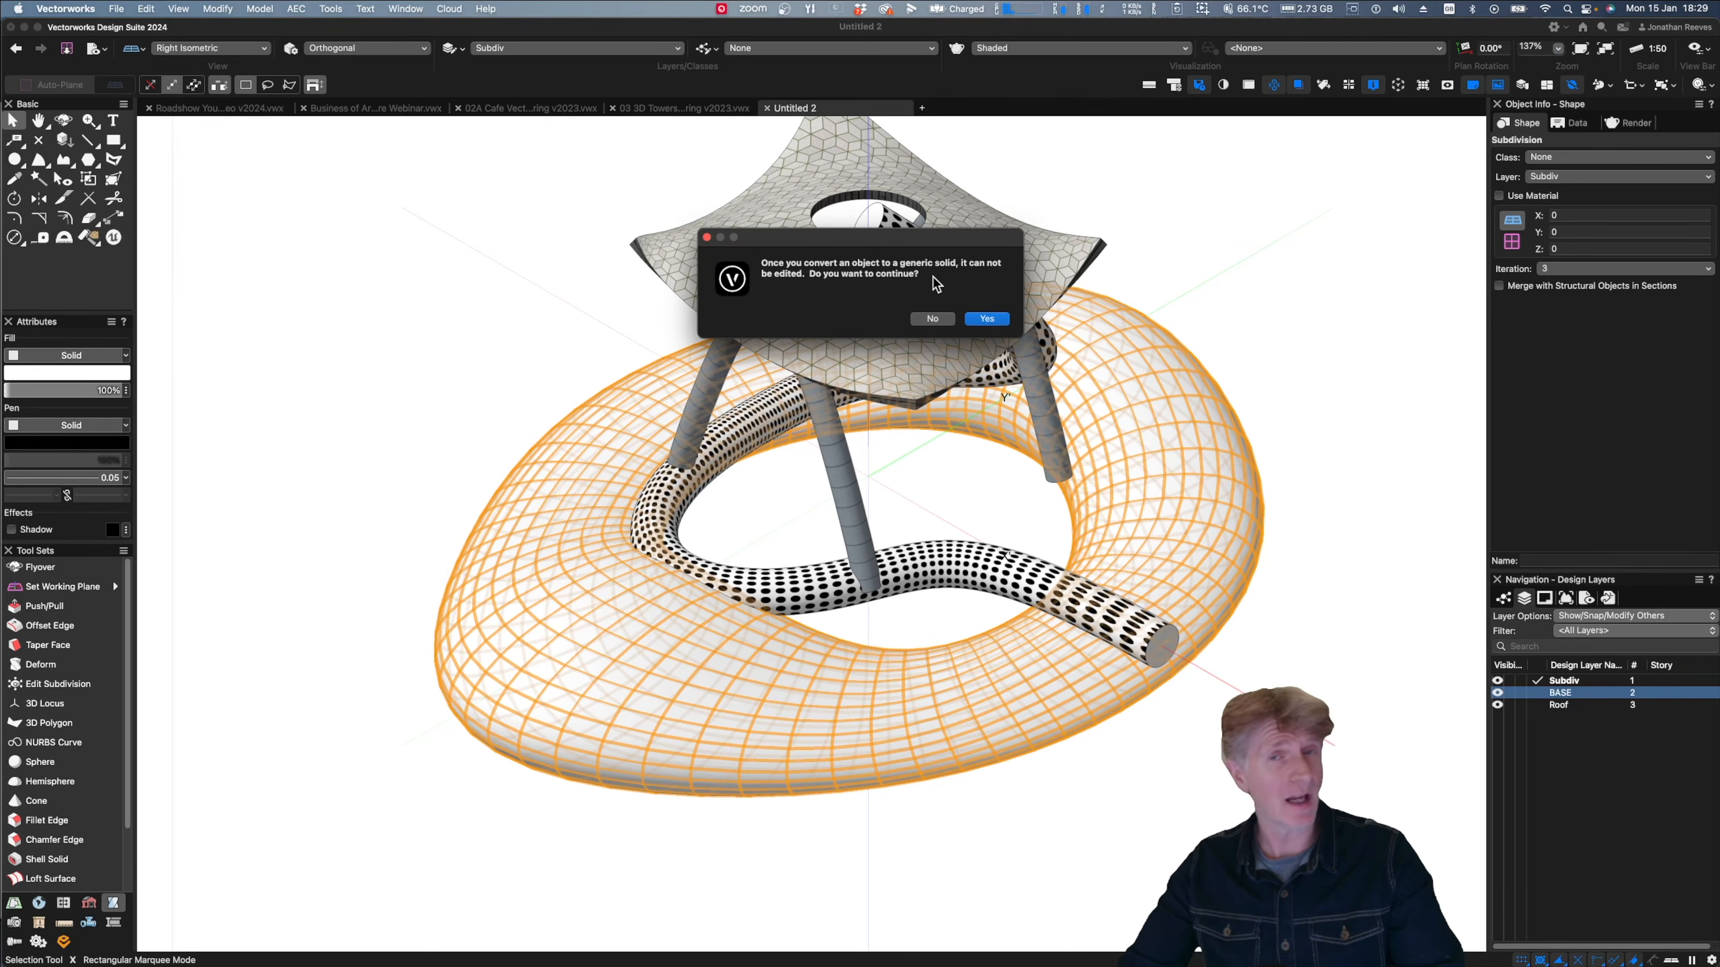
left_click(983, 317)
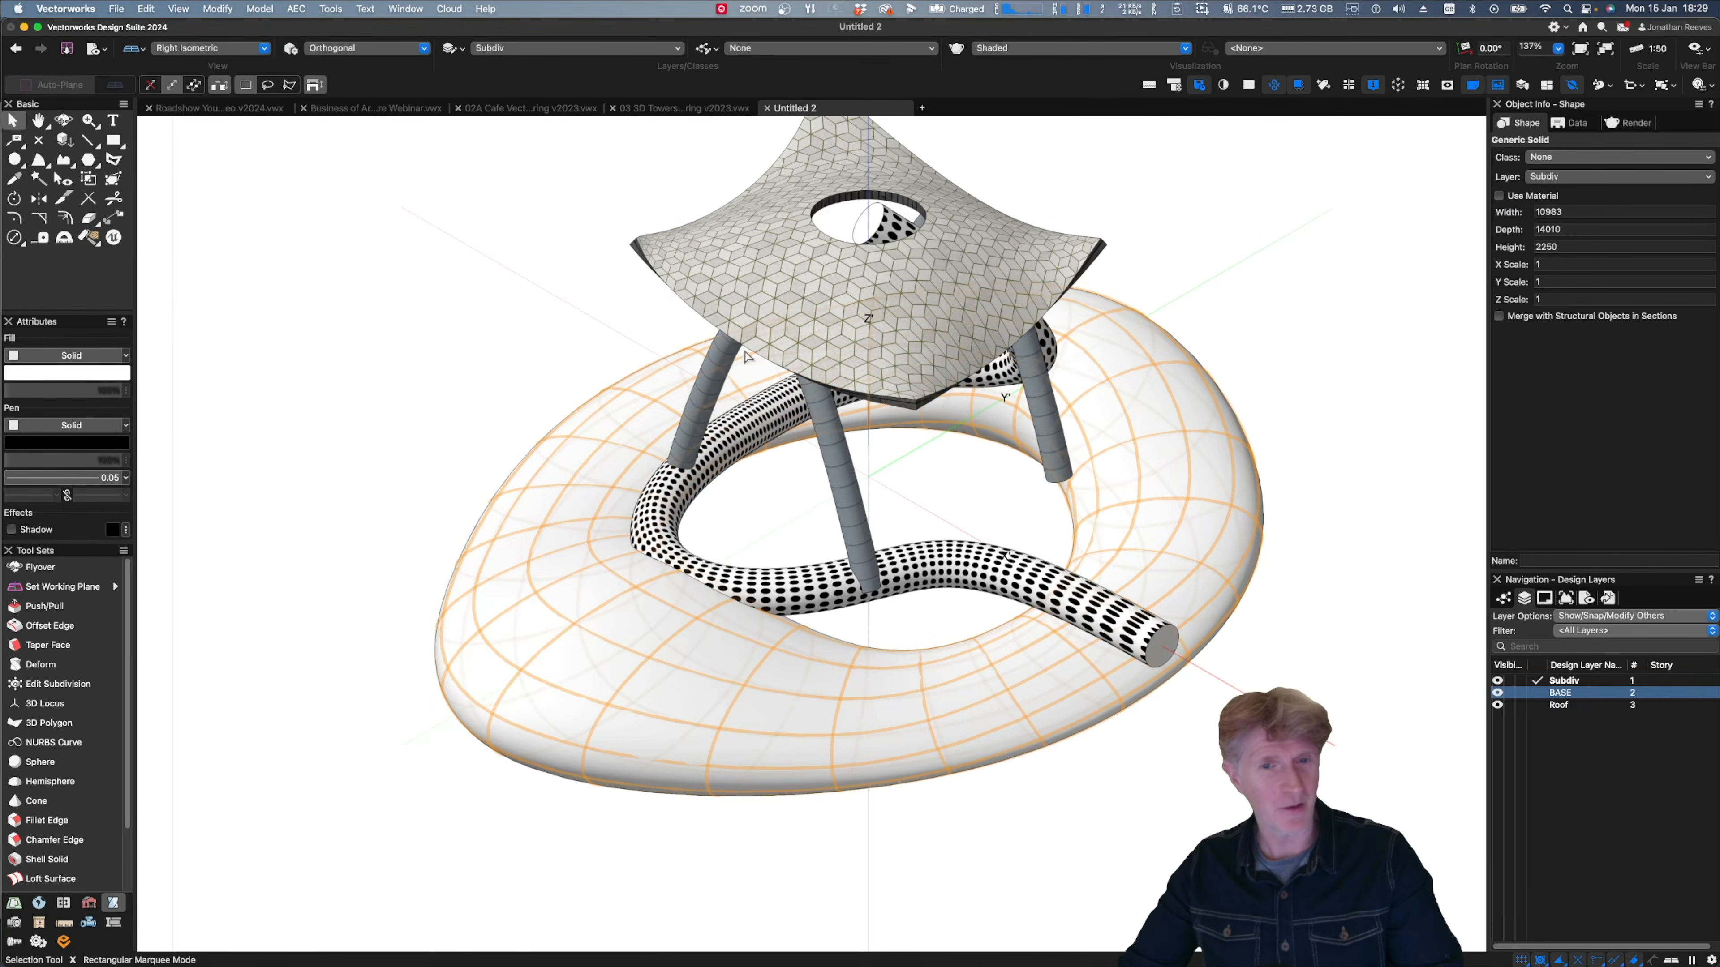
- Apply the Zinc Cladding texture to individual faces across the torus's front, its right side and its outer left edge
left_click(88, 237)
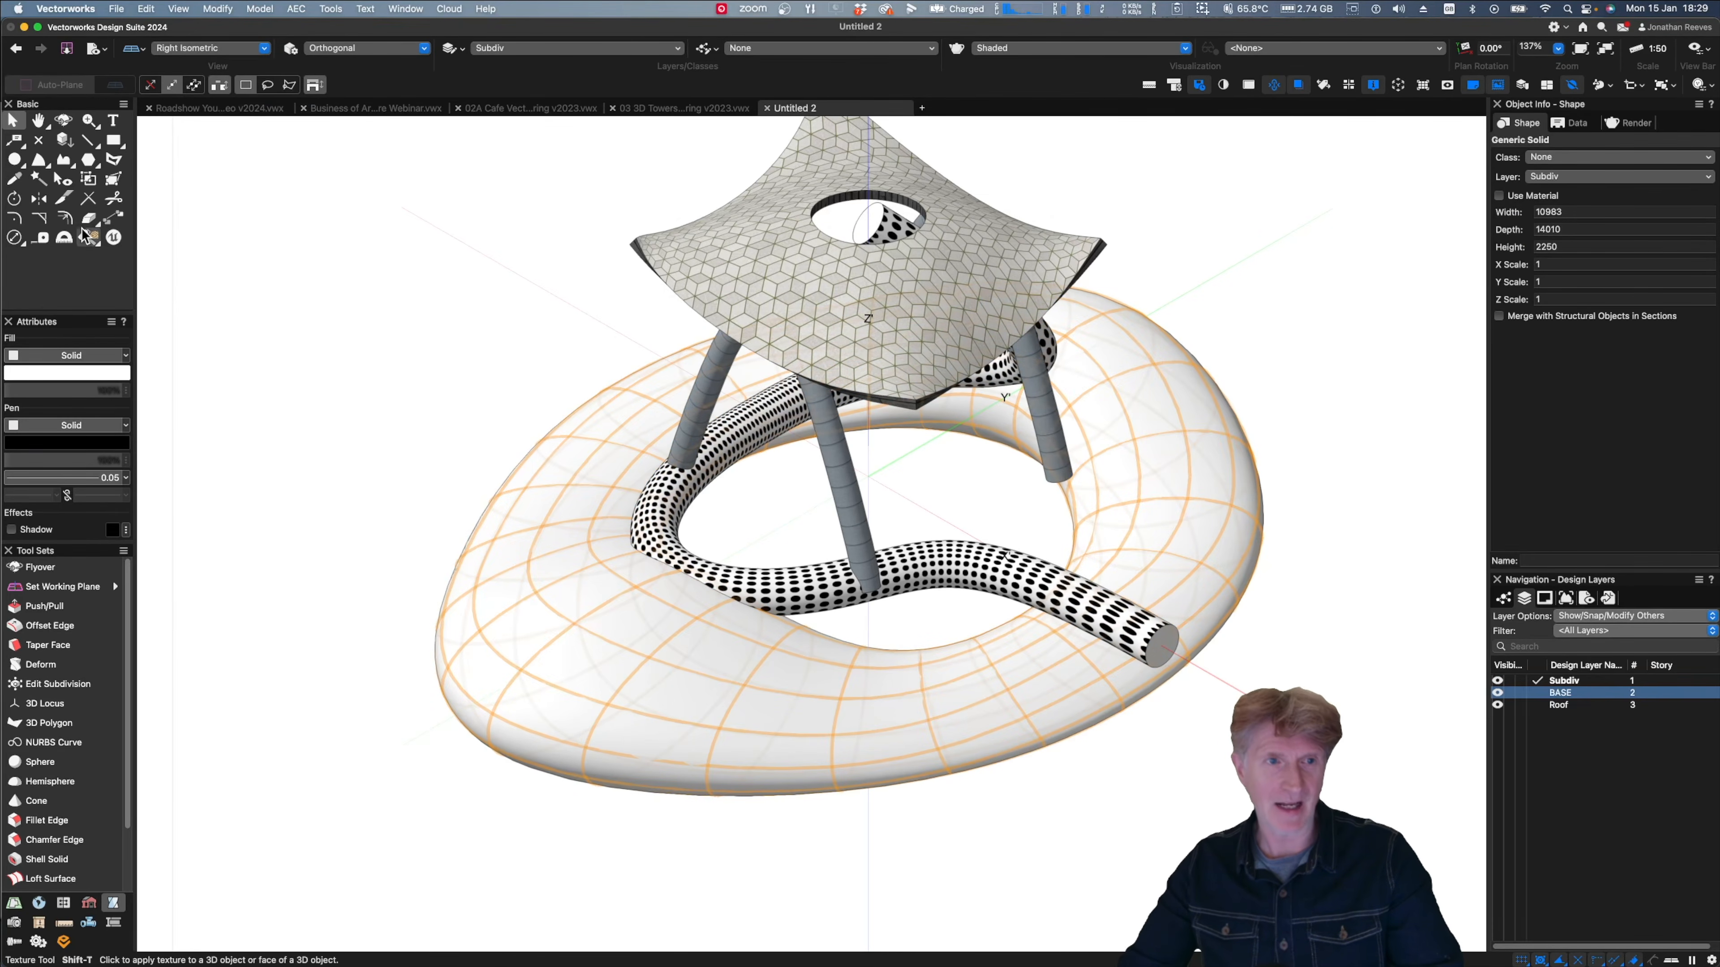
left_click(87, 238)
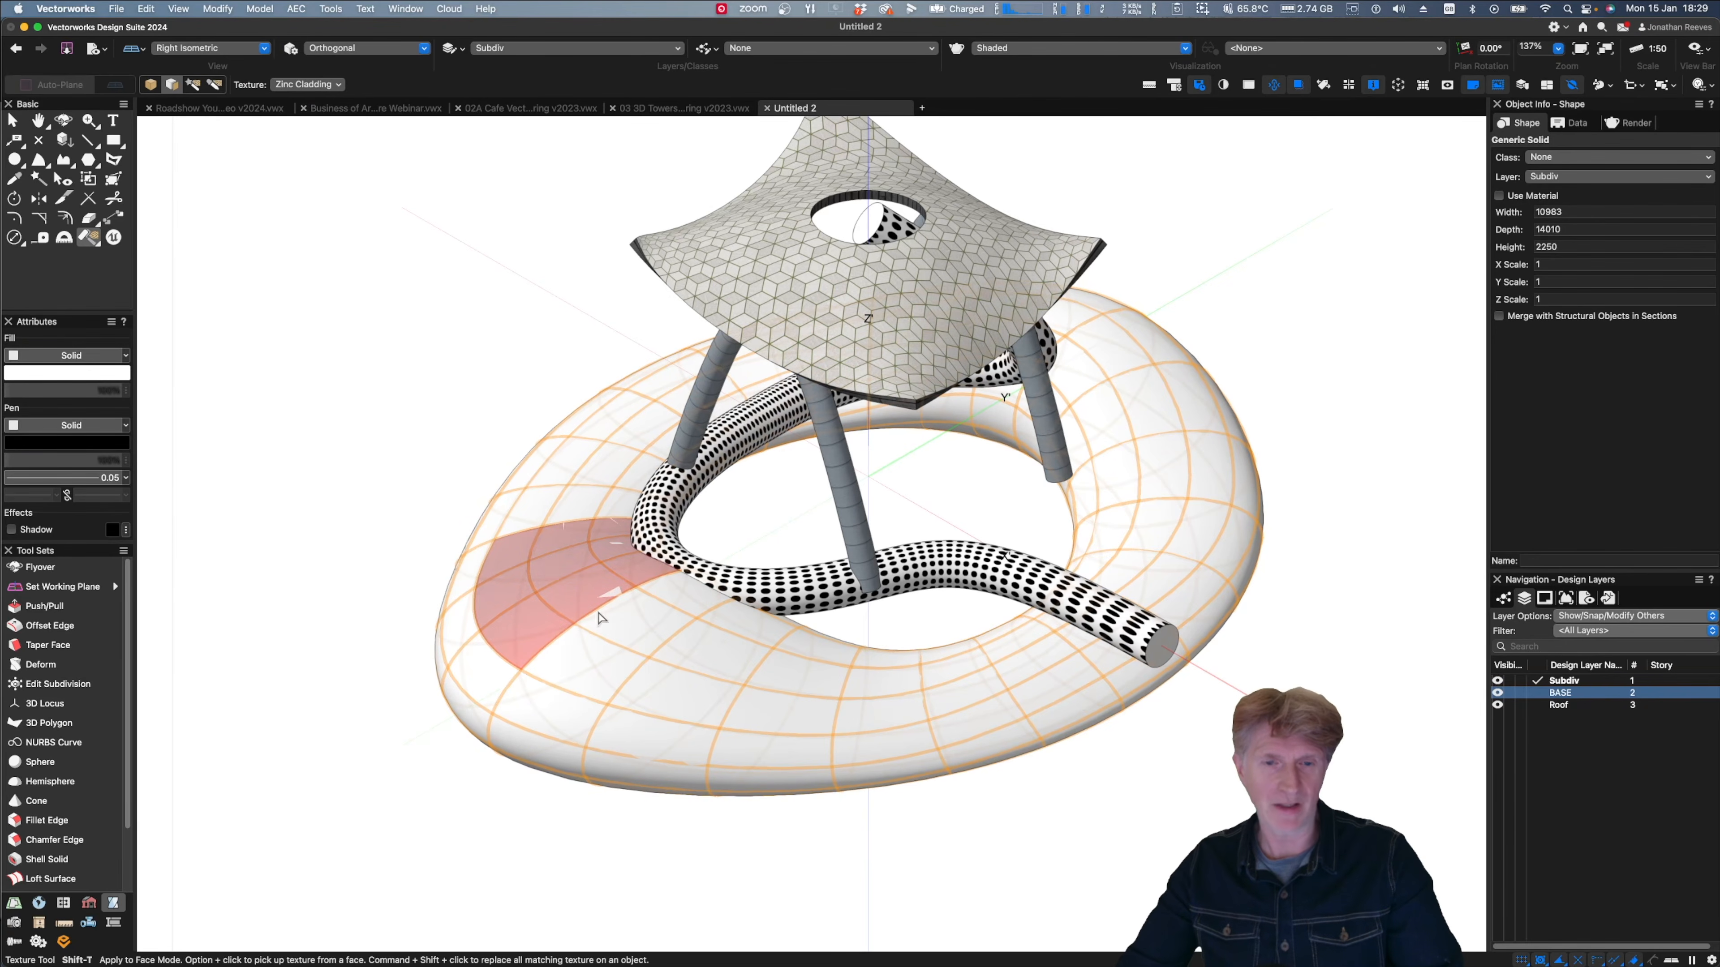
left_click(547, 567)
left_click(609, 661)
left_click(893, 692)
left_click(768, 759)
left_click(1059, 689)
left_click(1117, 666)
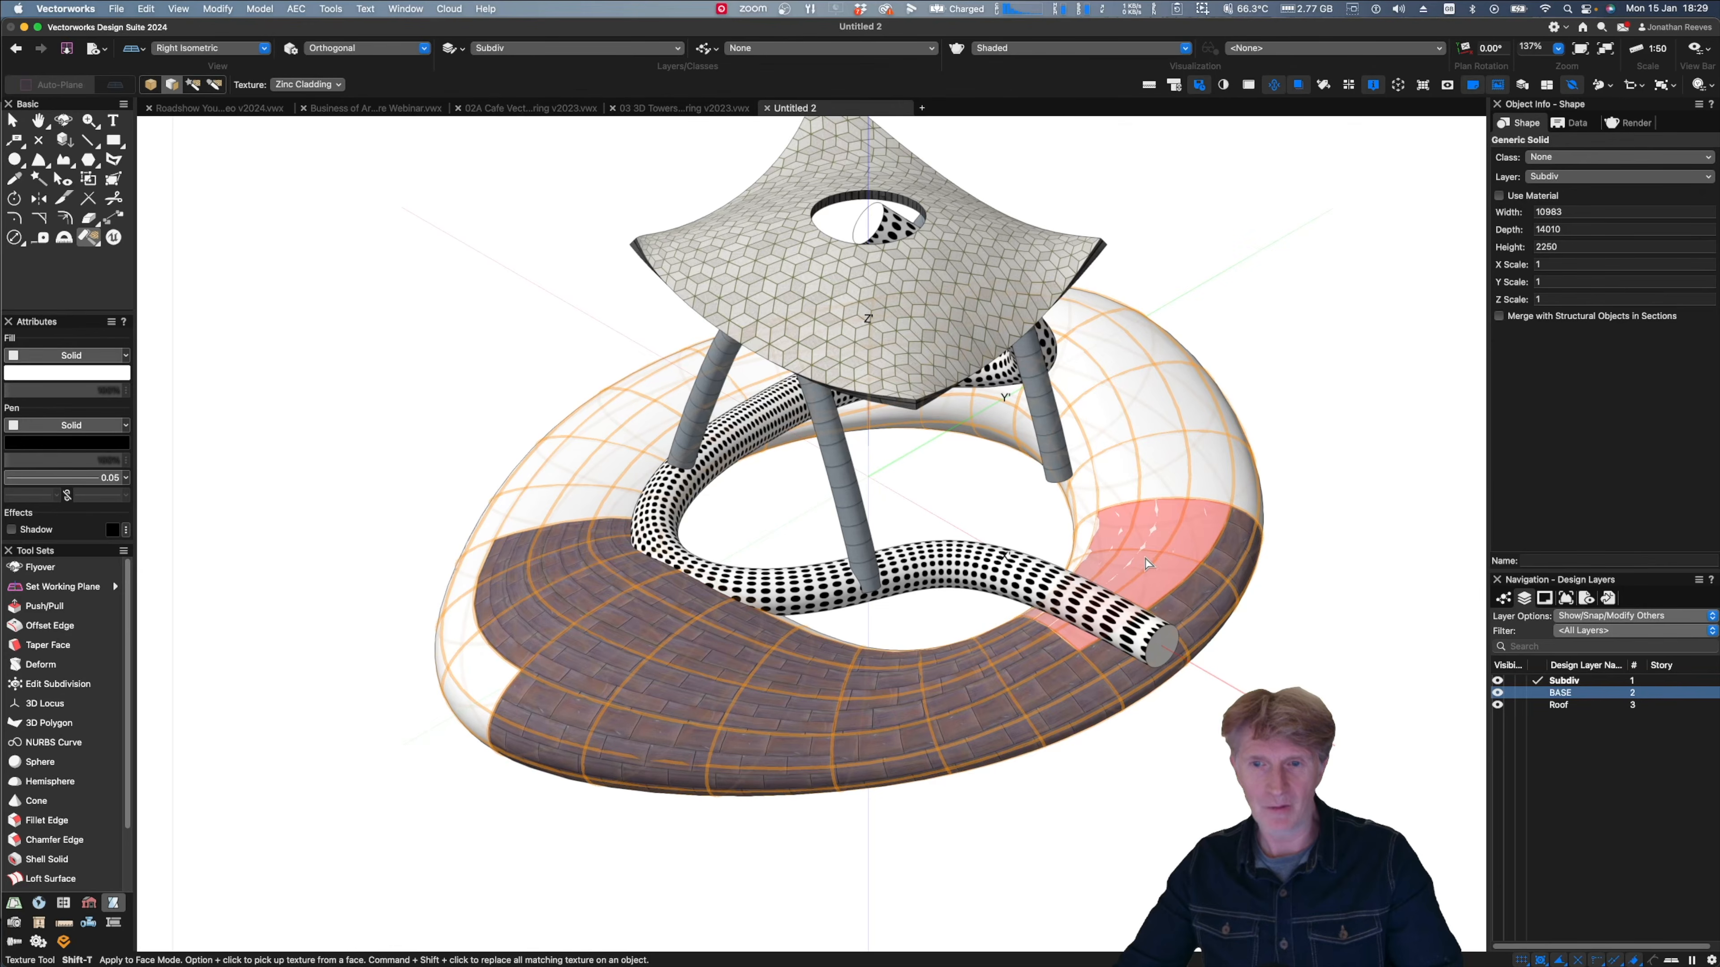
left_click(1159, 521)
left_click(1192, 471)
left_click(1245, 479)
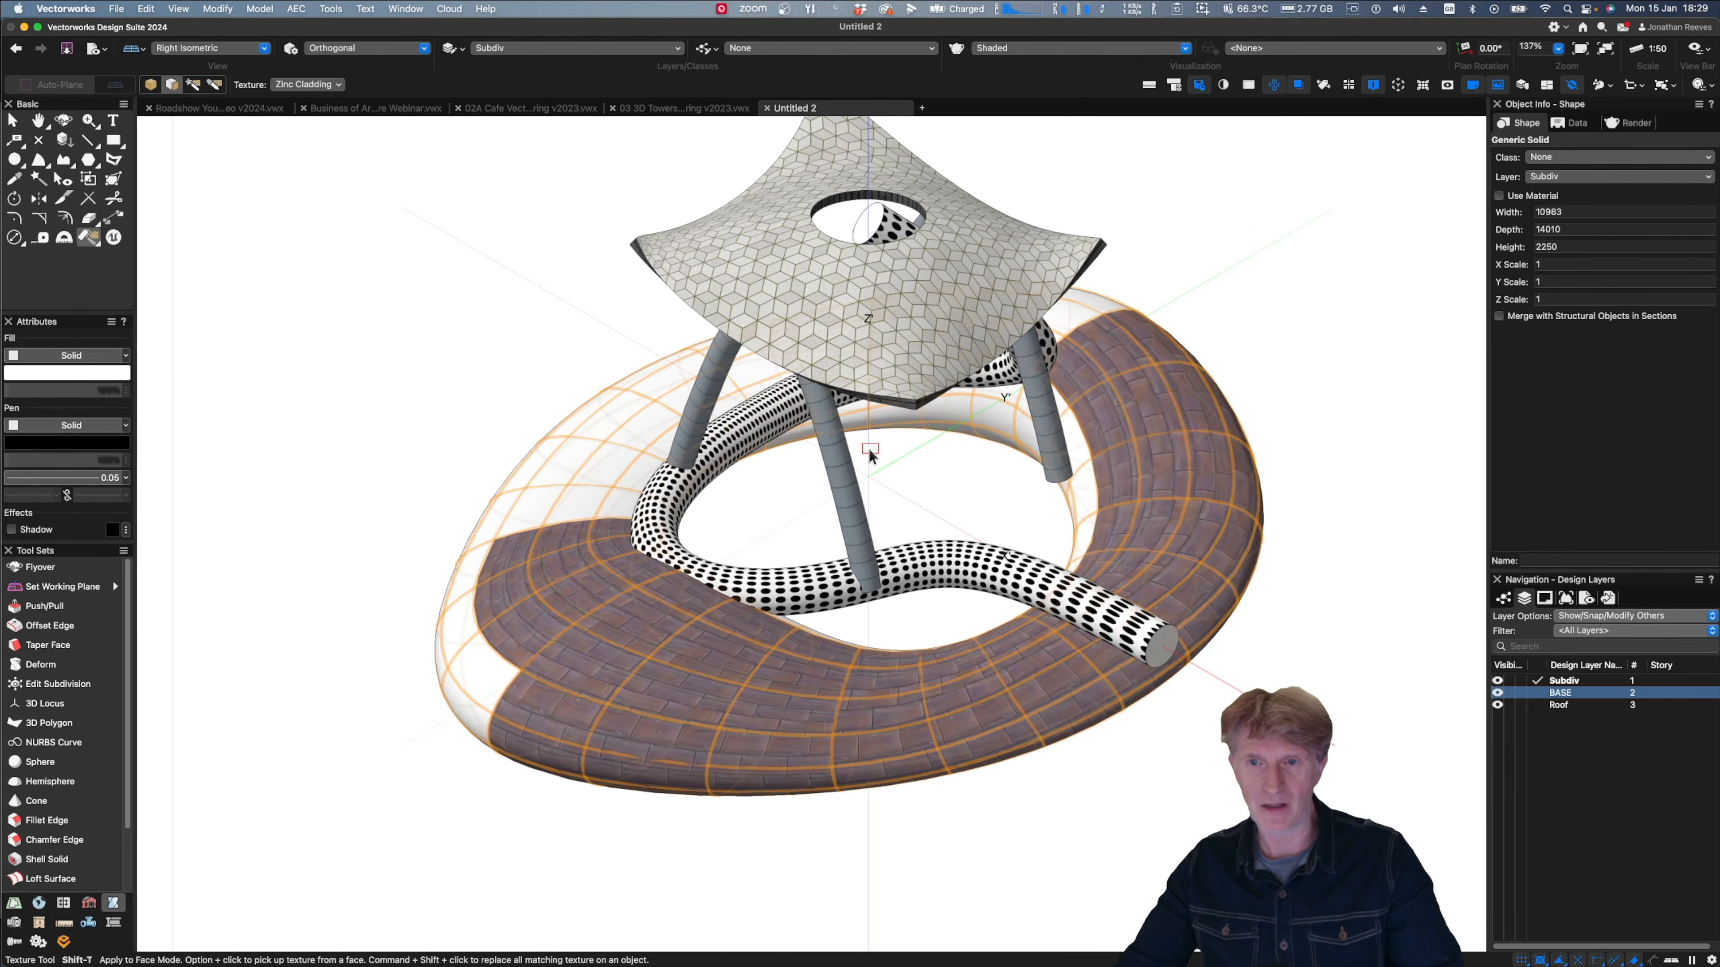
left_click(467, 647)
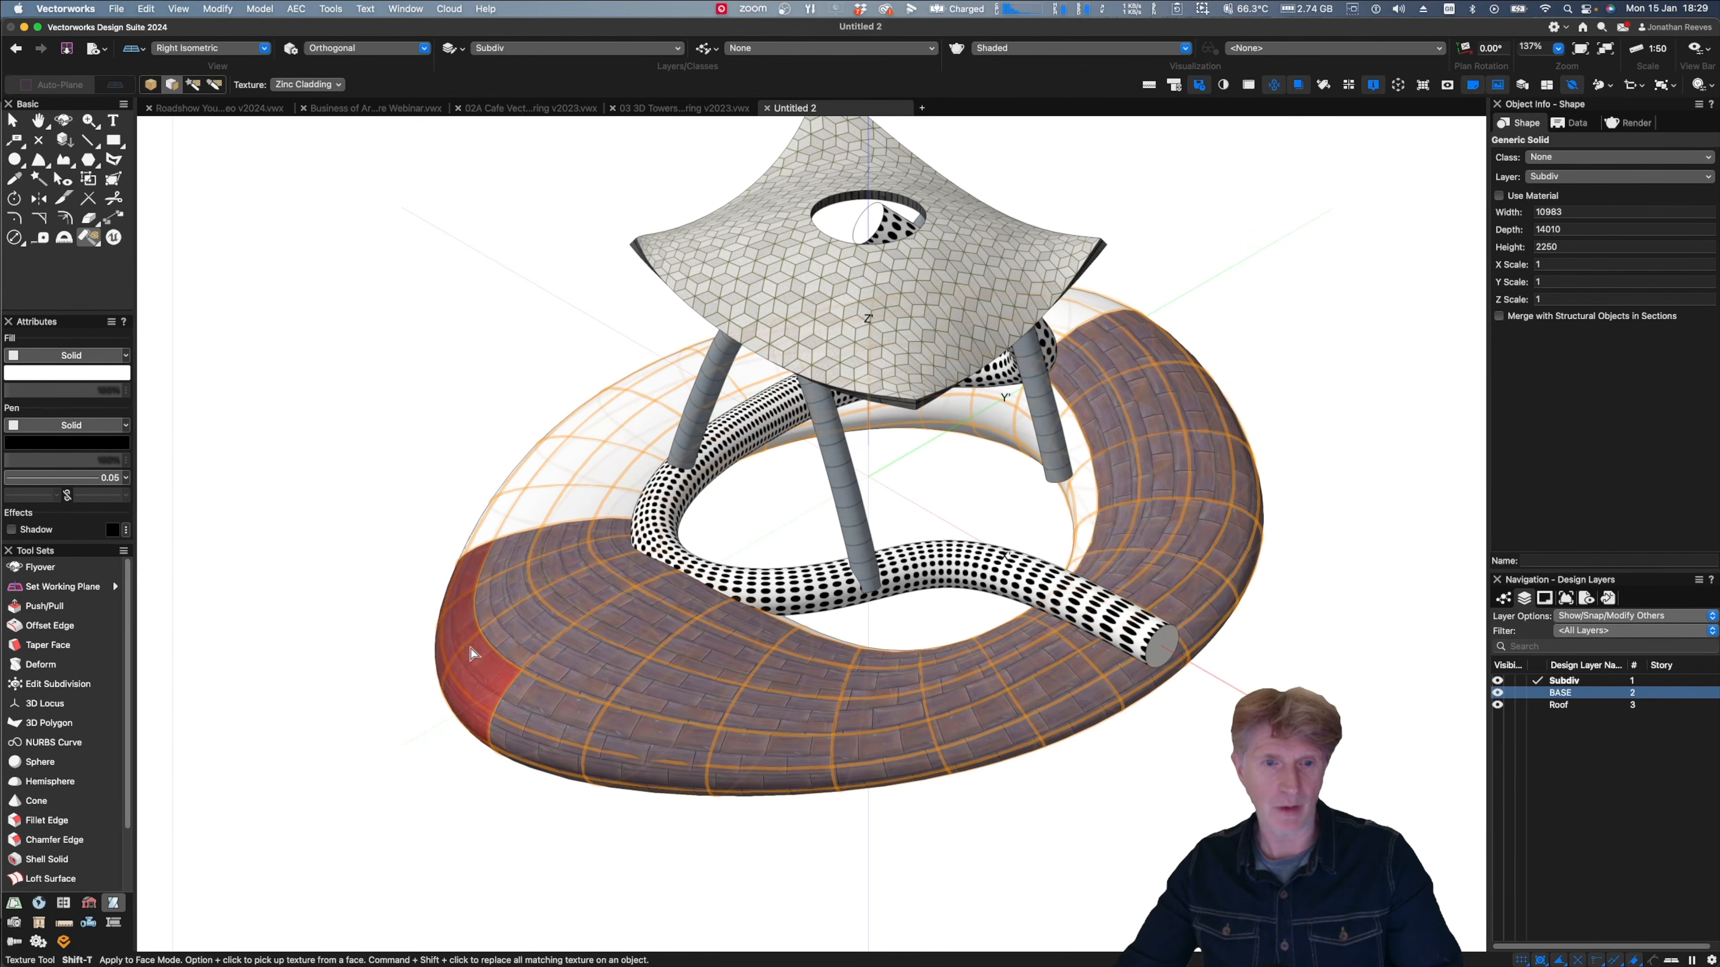
- Load the Roofing Standing Seam 12in texture and apply it to the untextured outer faces at the back of the torus
left_click(320, 84)
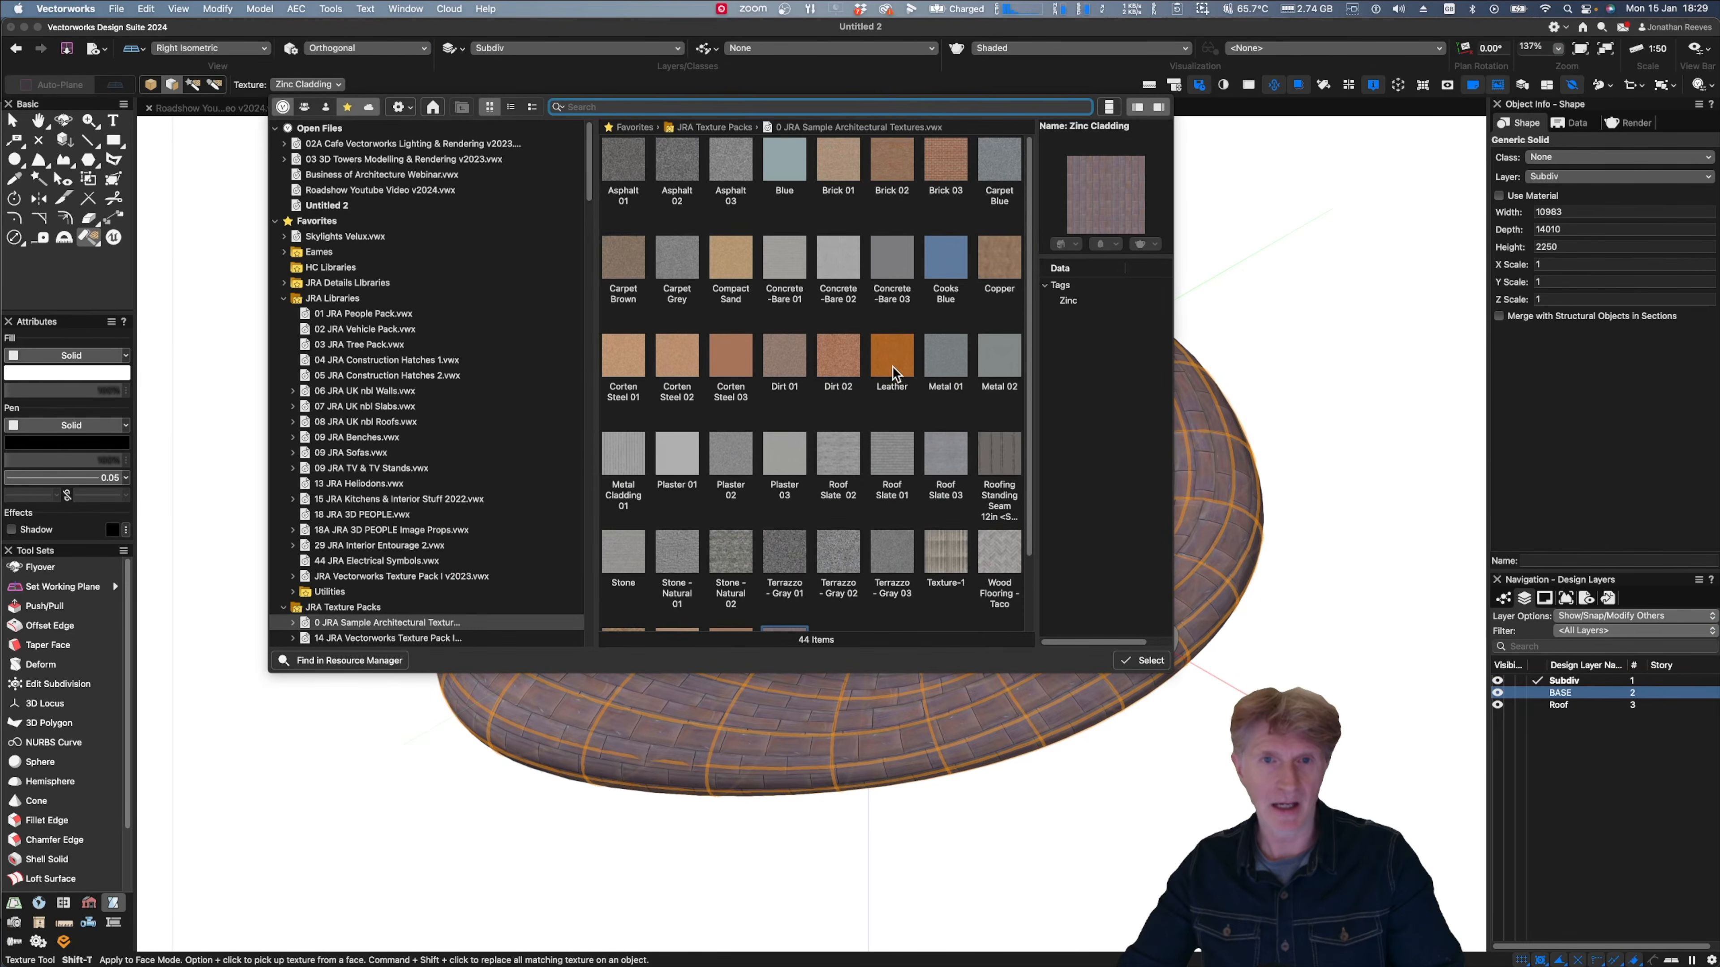
scroll(892, 372, "down", 2)
double_click(1007, 389)
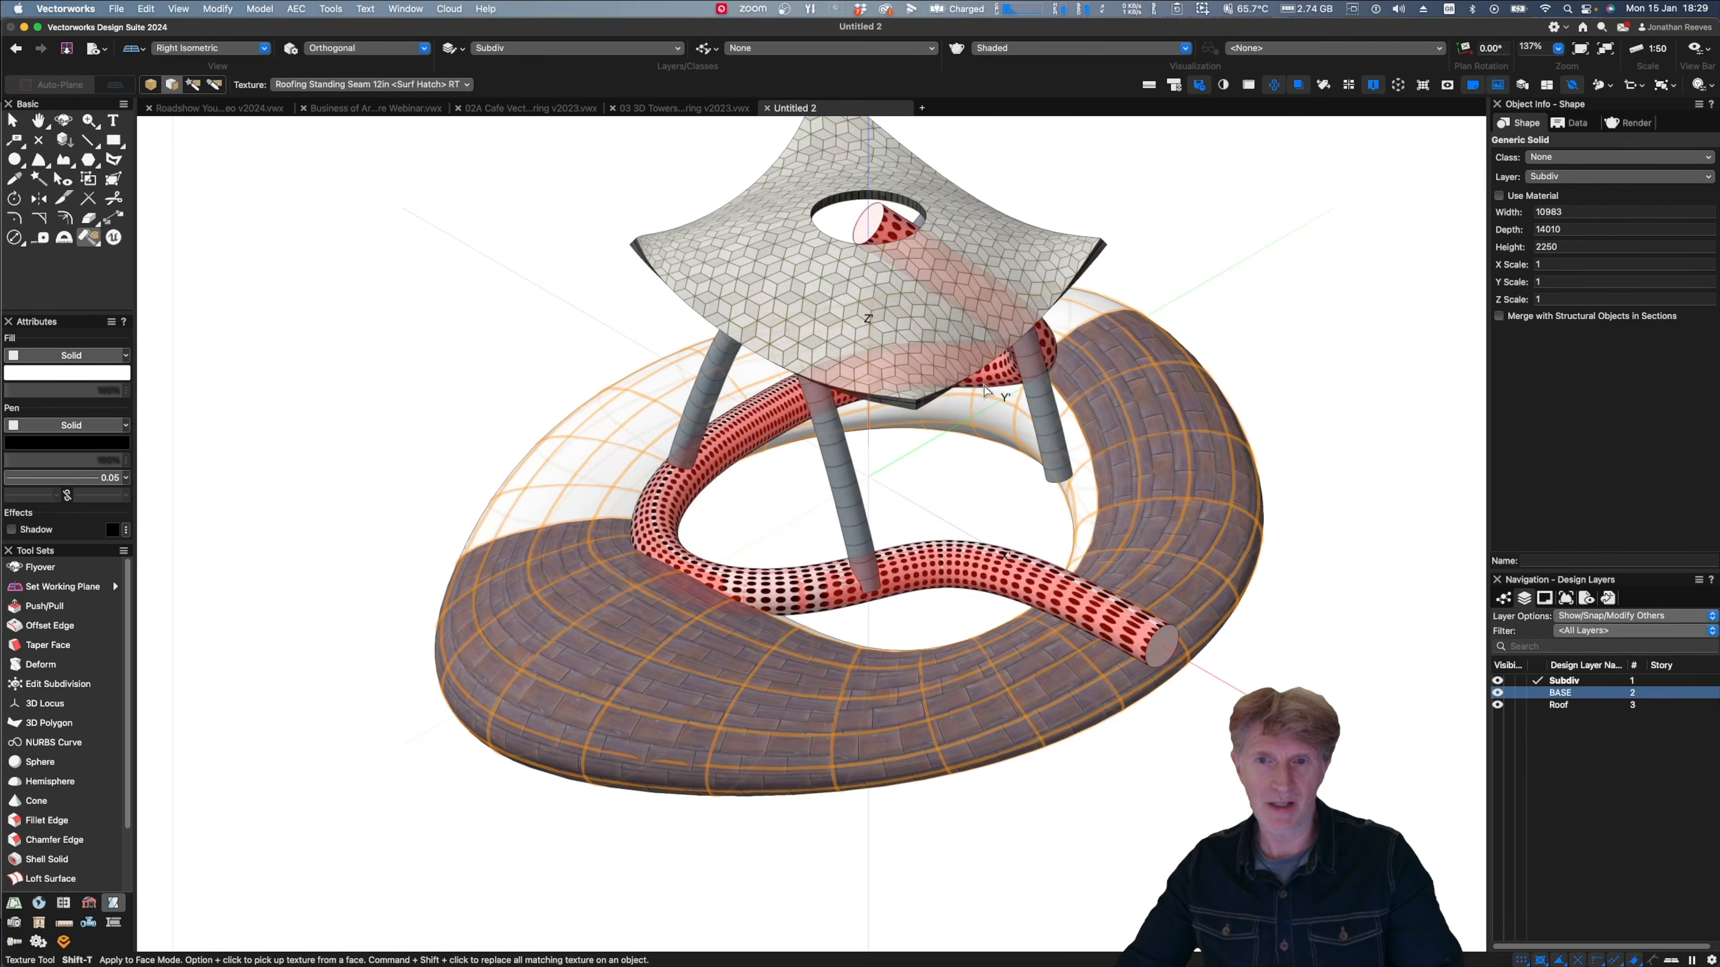
left_click(535, 487)
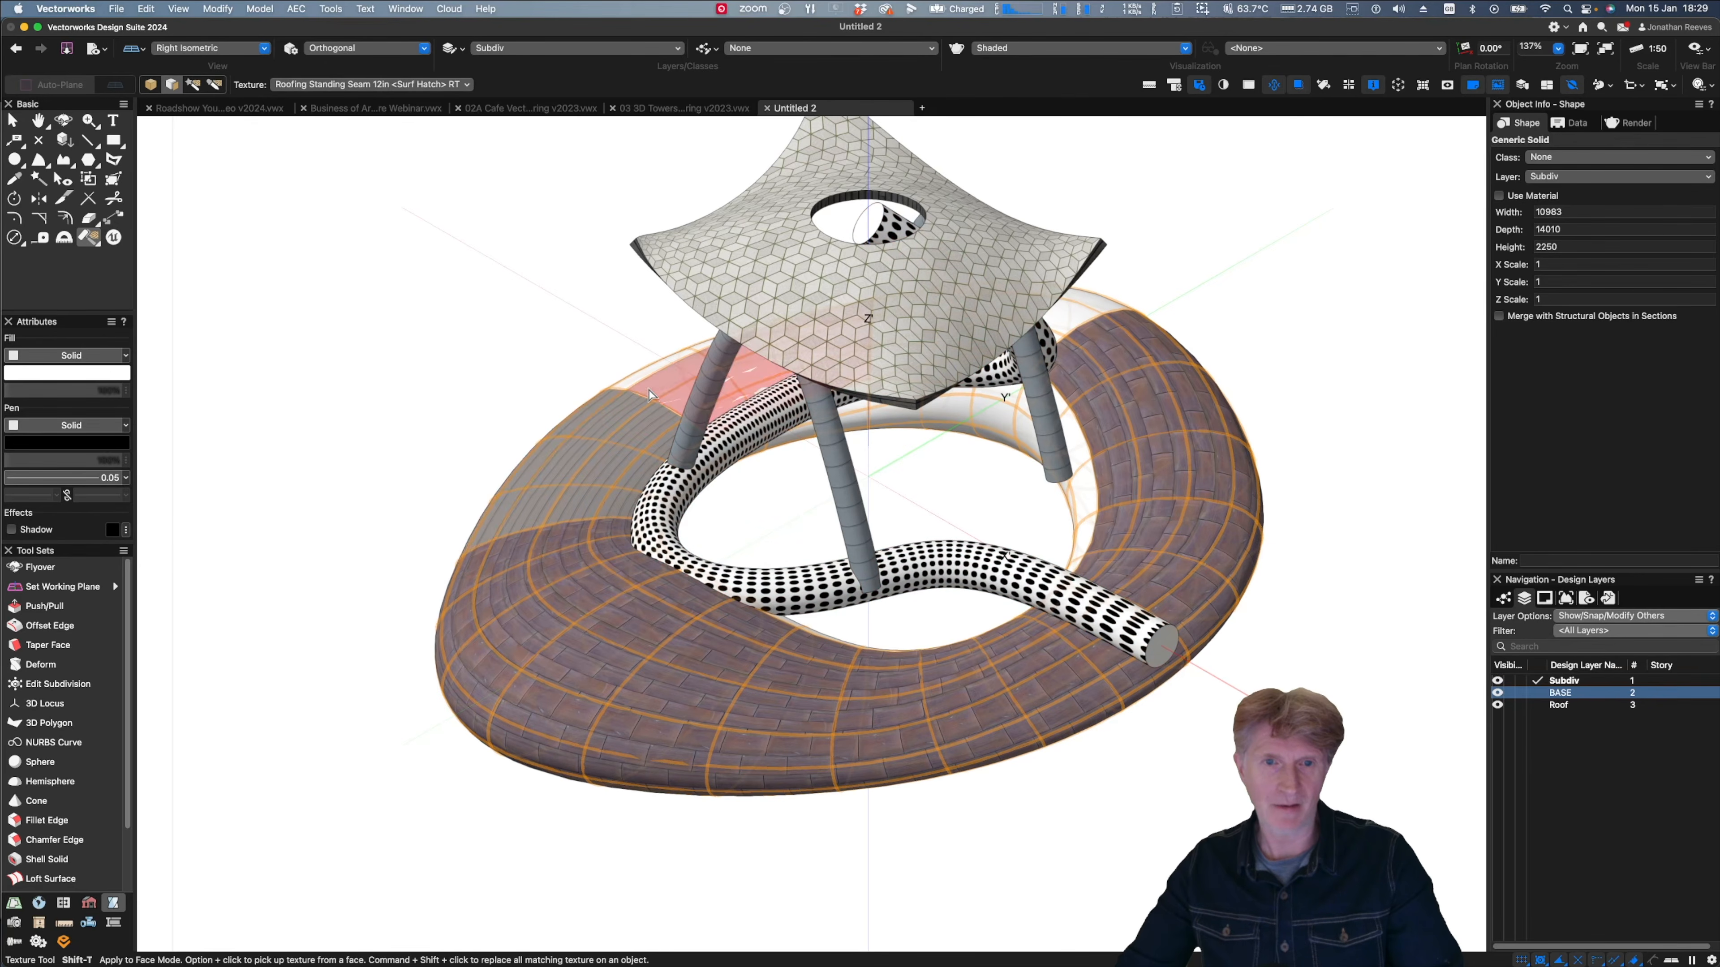
middle_click_drag(587, 645, 756, 557, "super")
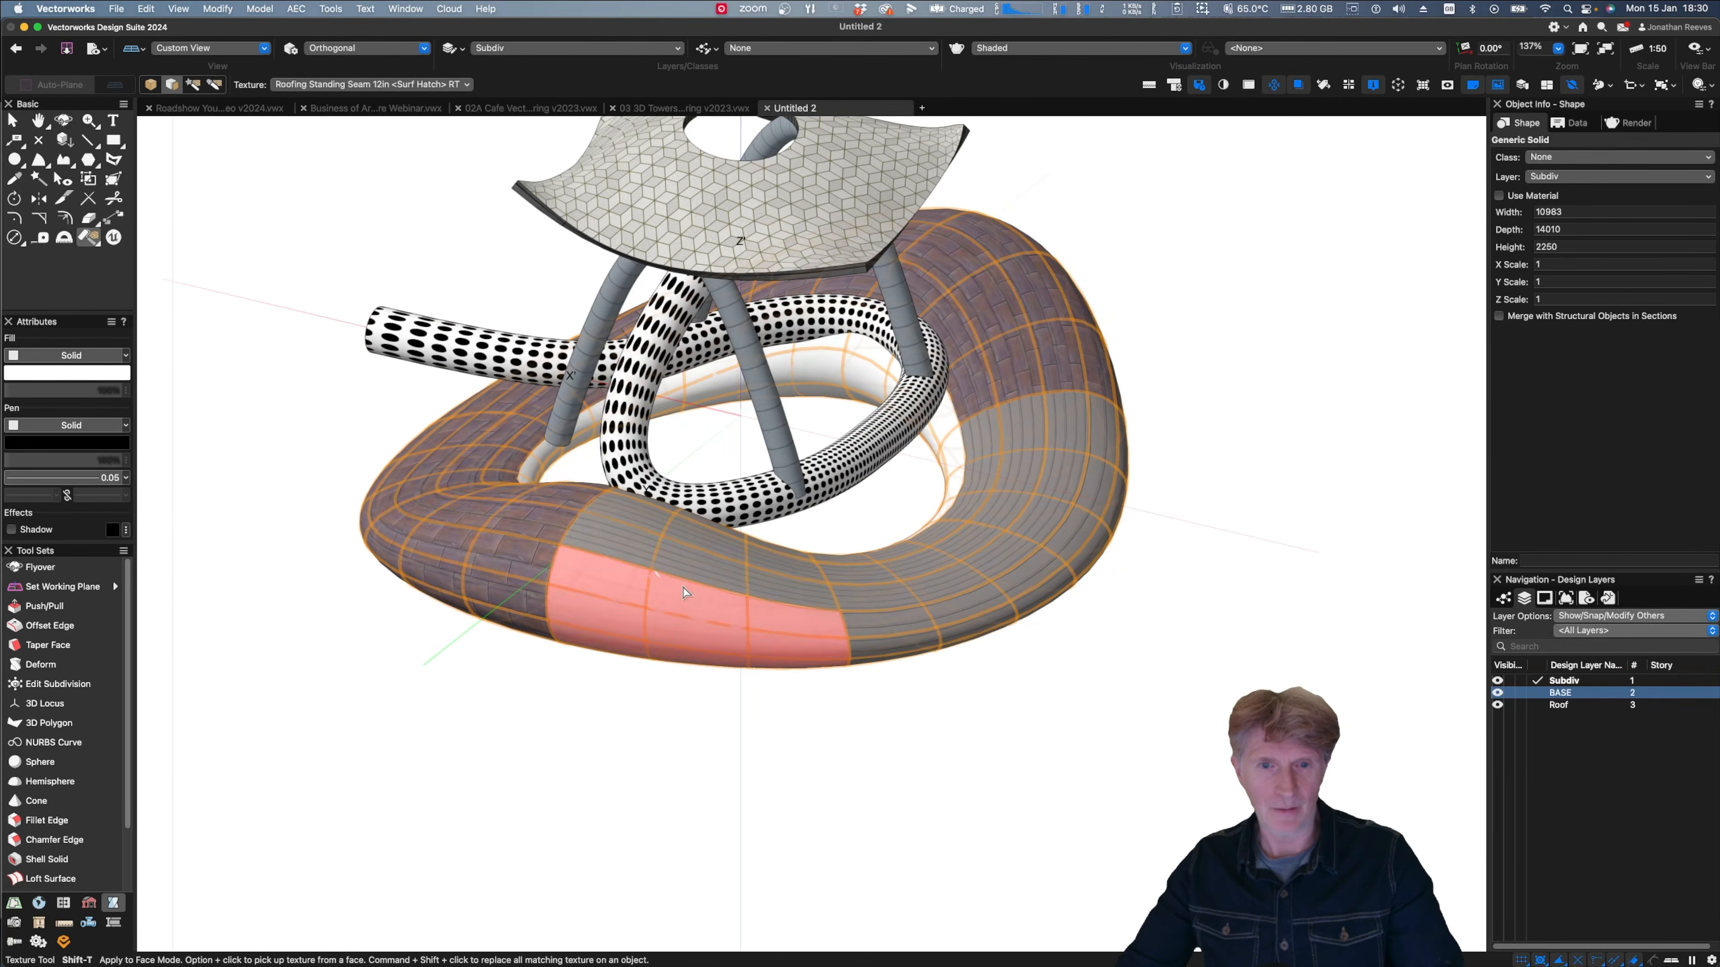
- Apply the standing seam texture to the torus's inner faces and the roof surface, and clear the selection
middle_click_drag(1012, 542, 810, 597)
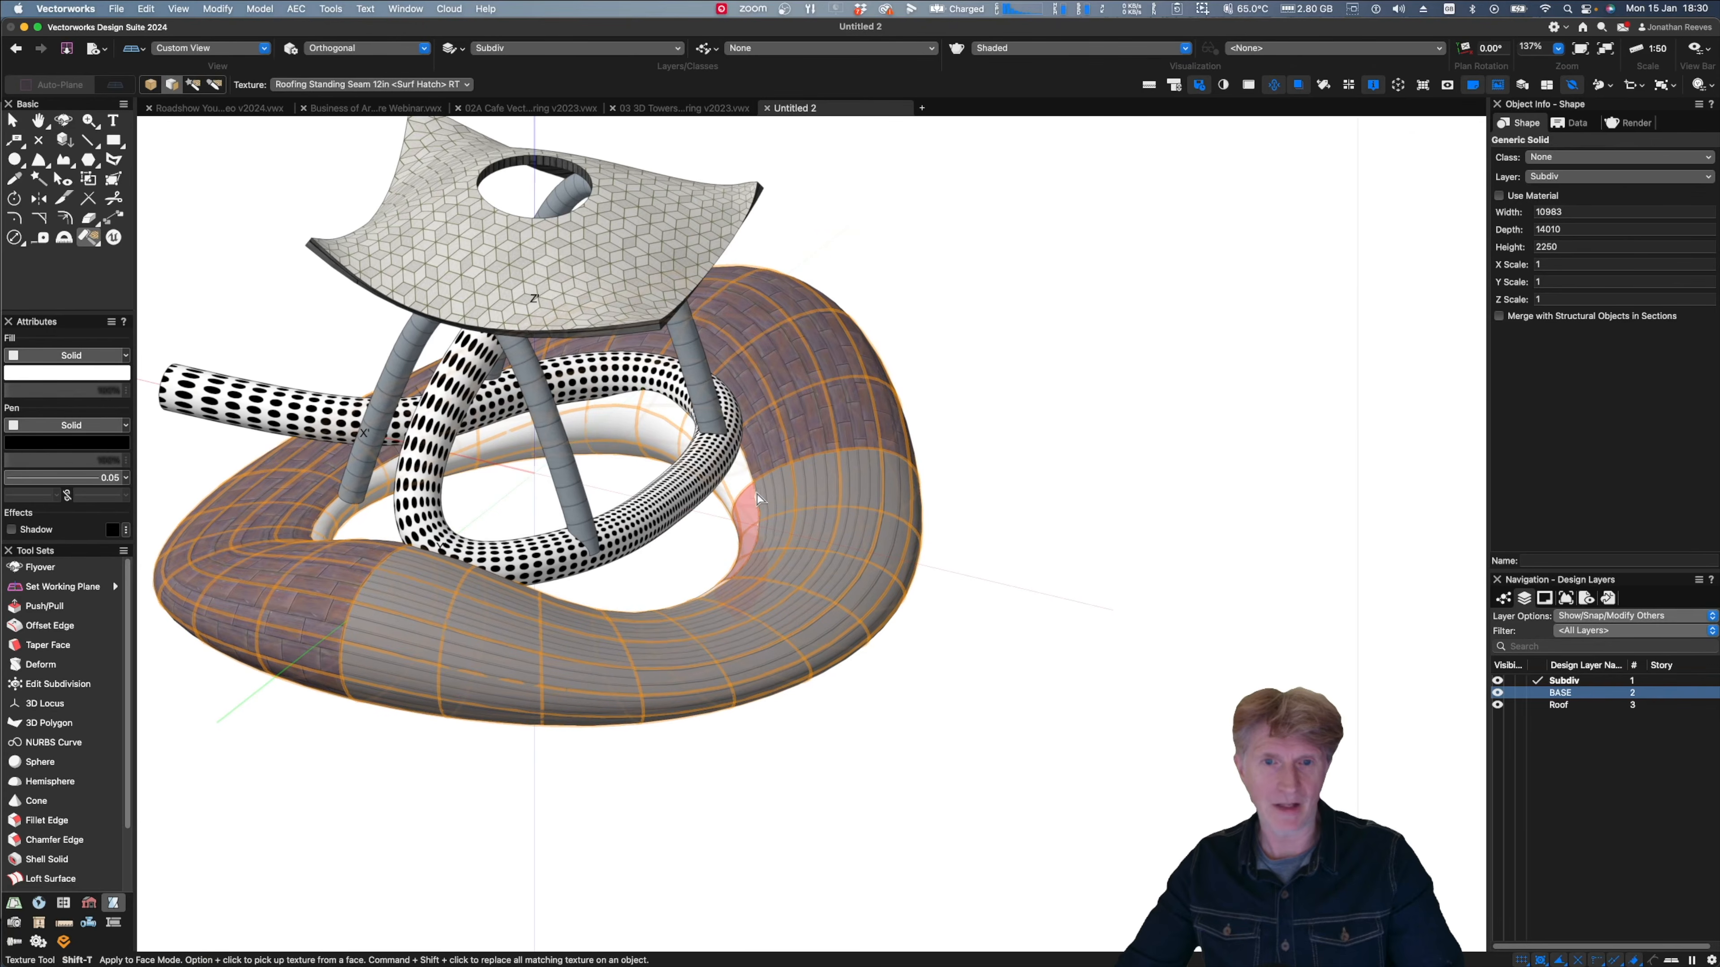
left_click(443, 448)
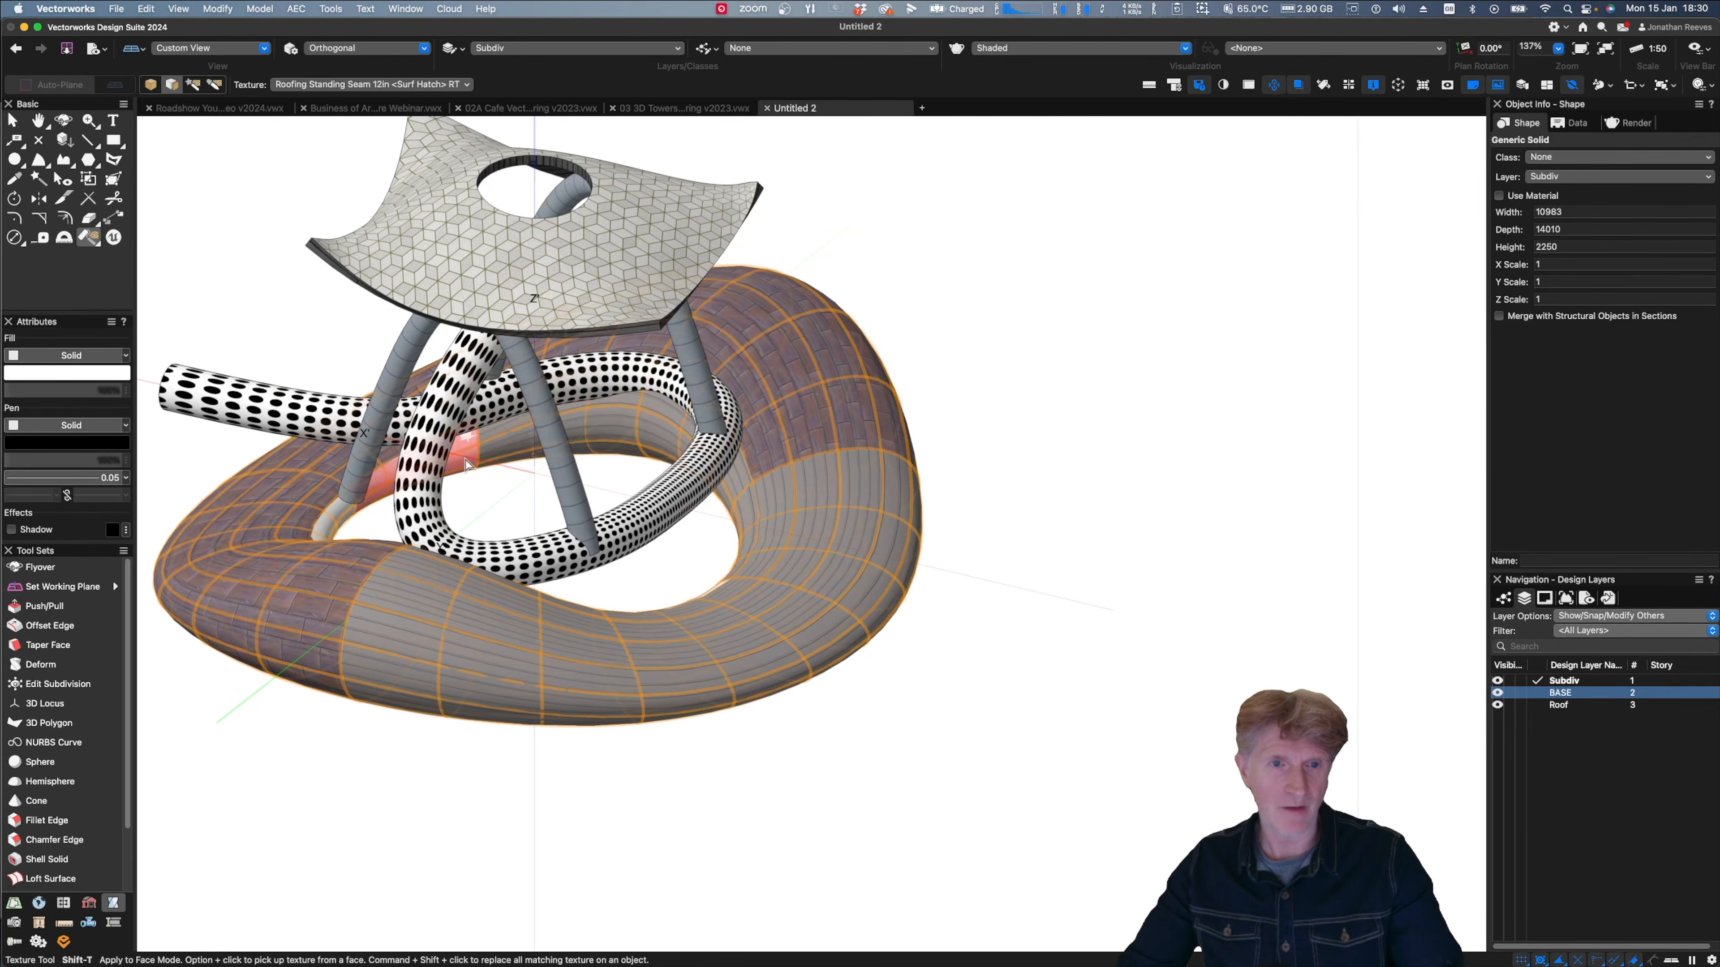
middle_click_drag(329, 588, 545, 638)
middle_click_drag(648, 776, 936, 614)
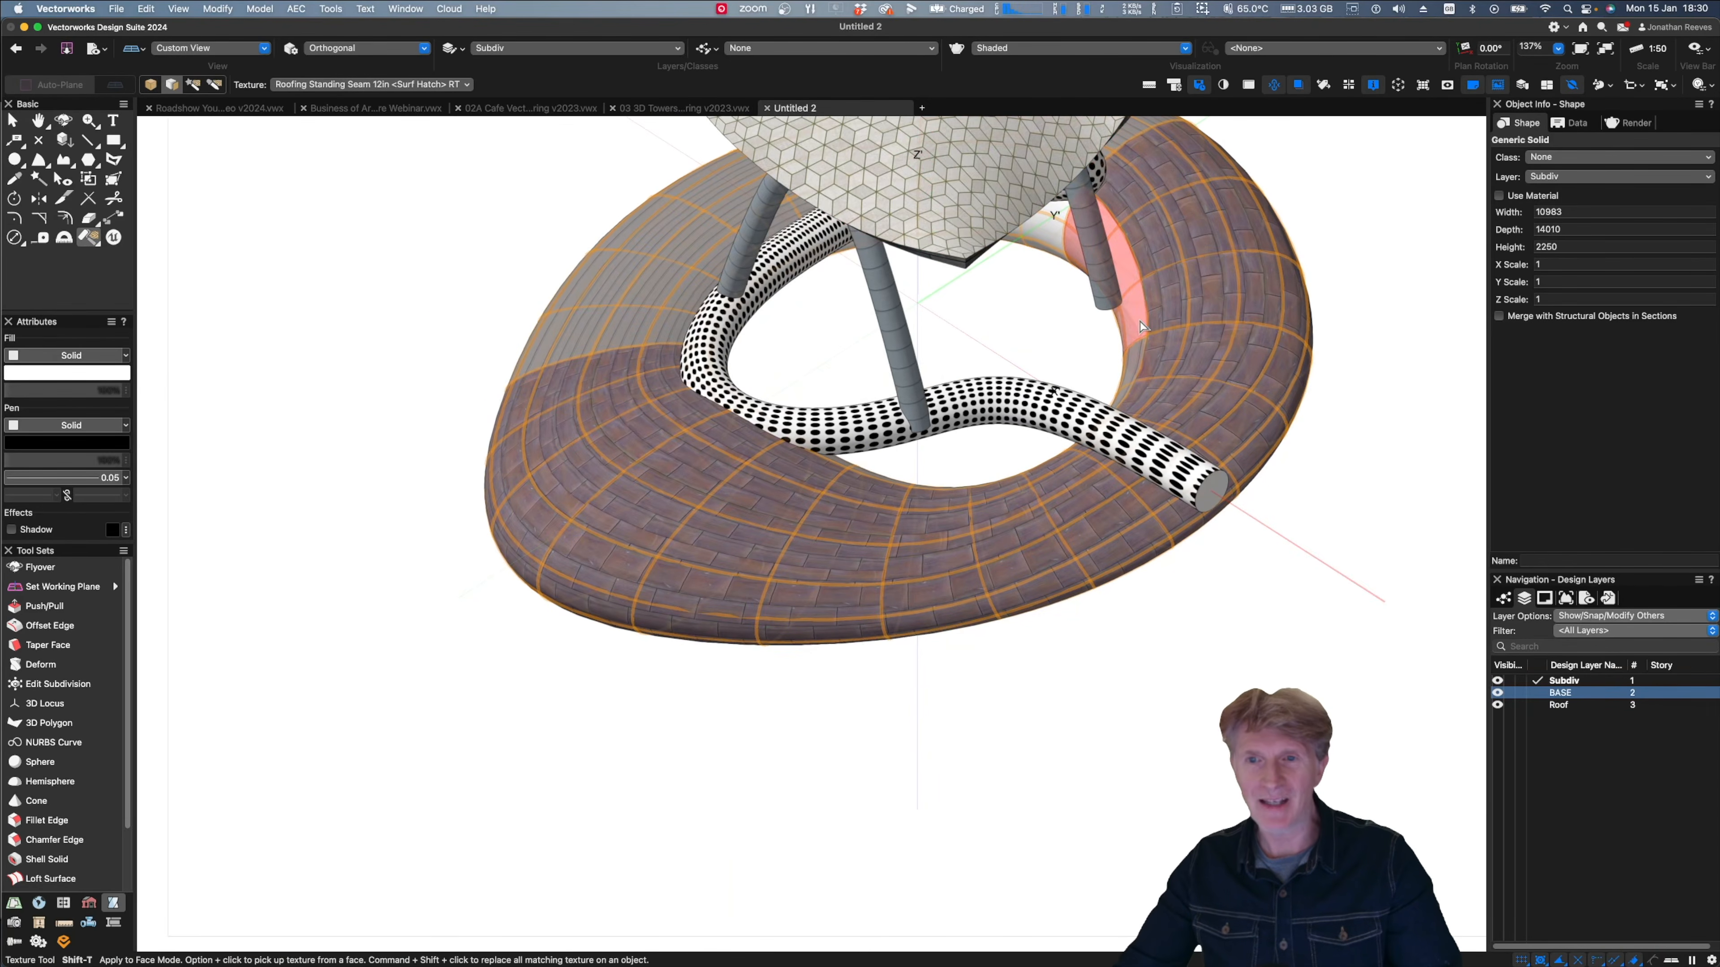
left_click(1032, 232)
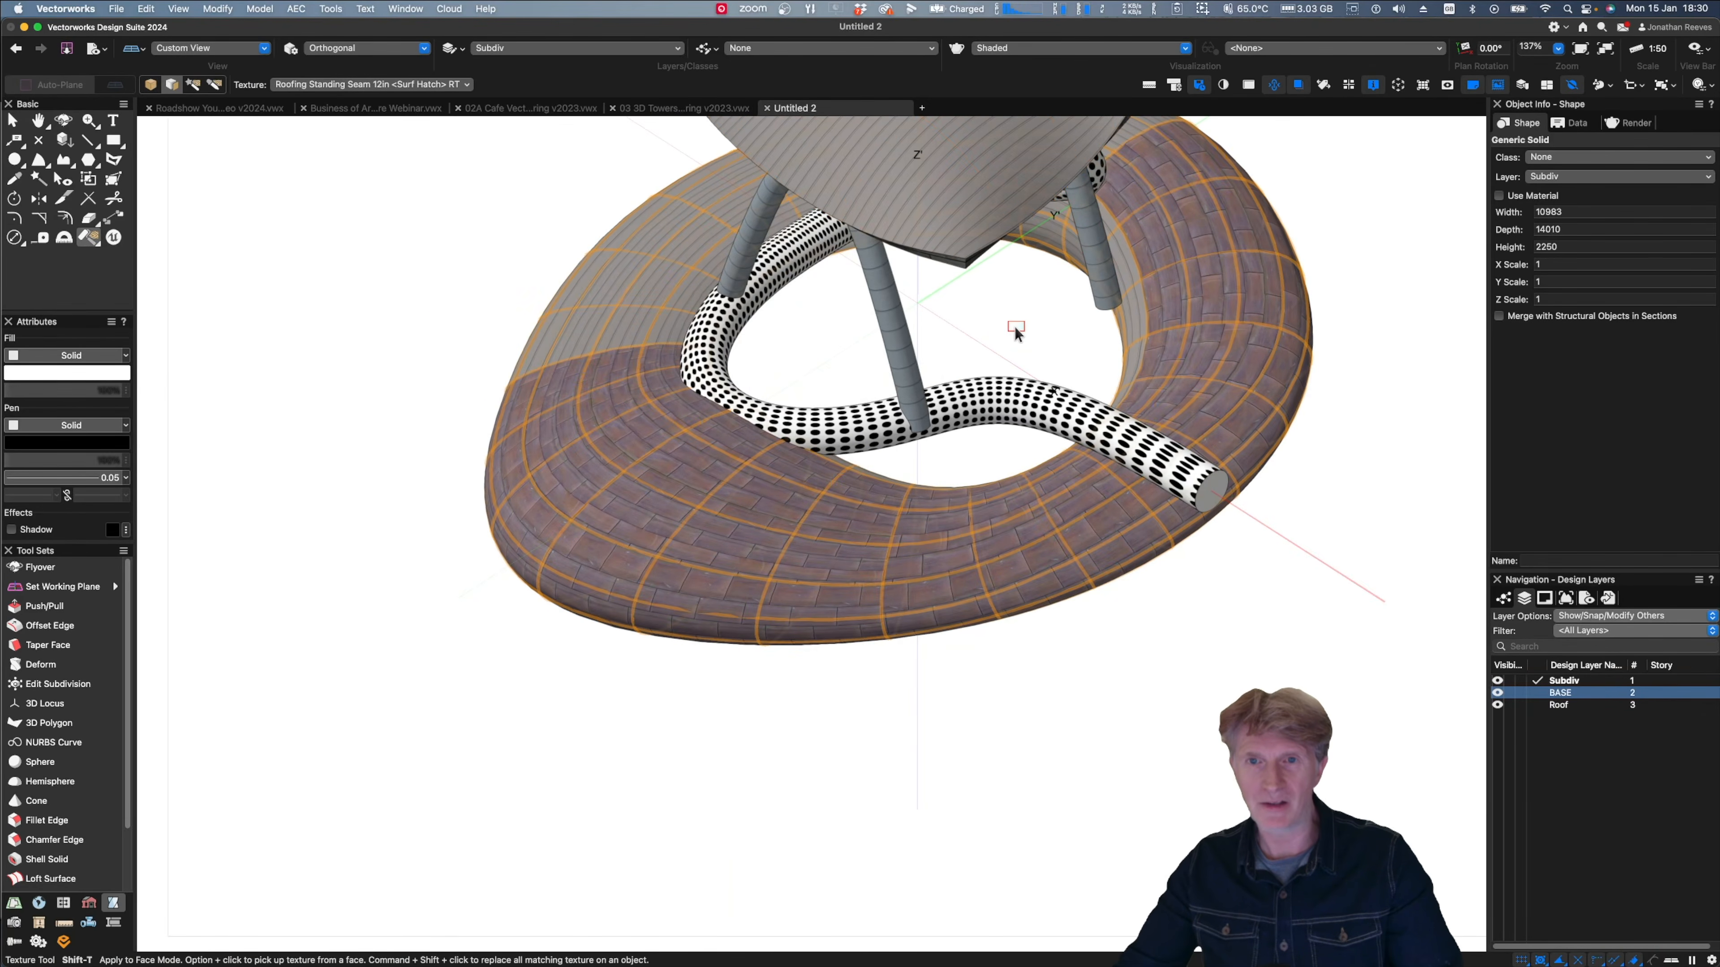
middle_click_drag(1036, 318, 888, 508)
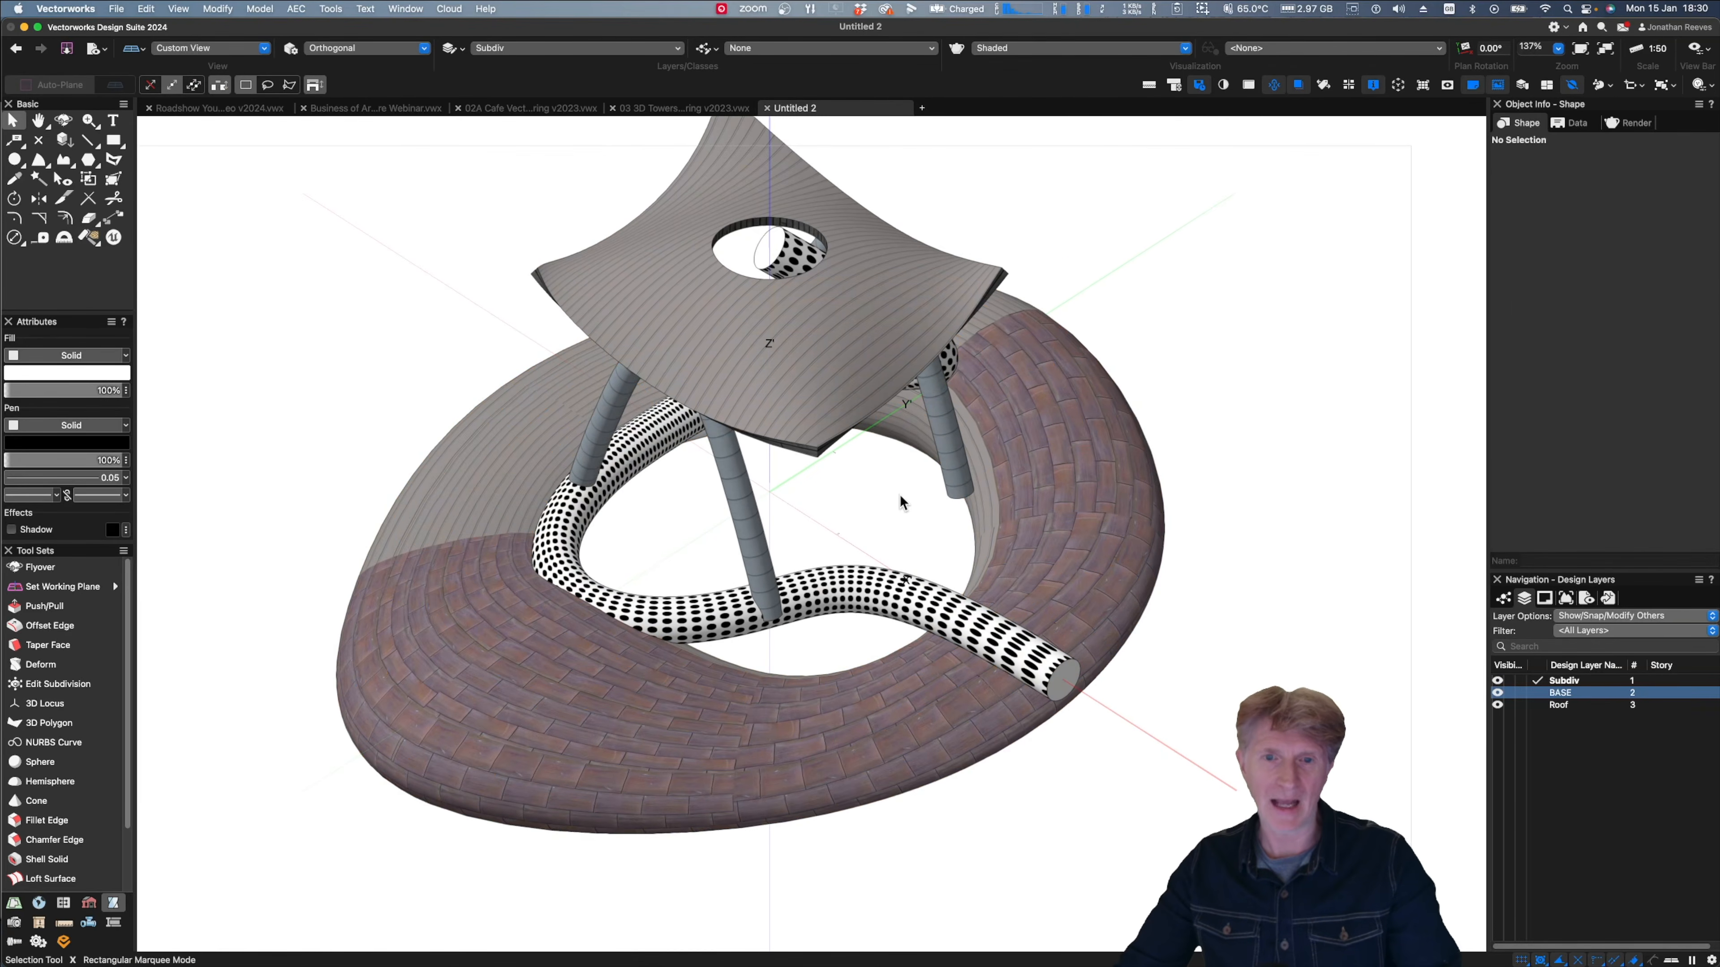
- Select the generic solid torus in Right Isometric view and try to edit it with the Reshape tool
mouse_move(795, 652)
middle_mouse_down("super")
mouse_move(716, 542)
mouse_move(703, 492)
mouse_move(818, 603)
mouse_move(787, 569)
mouse_move(804, 649)
middle_mouse_up("super")
key("3")
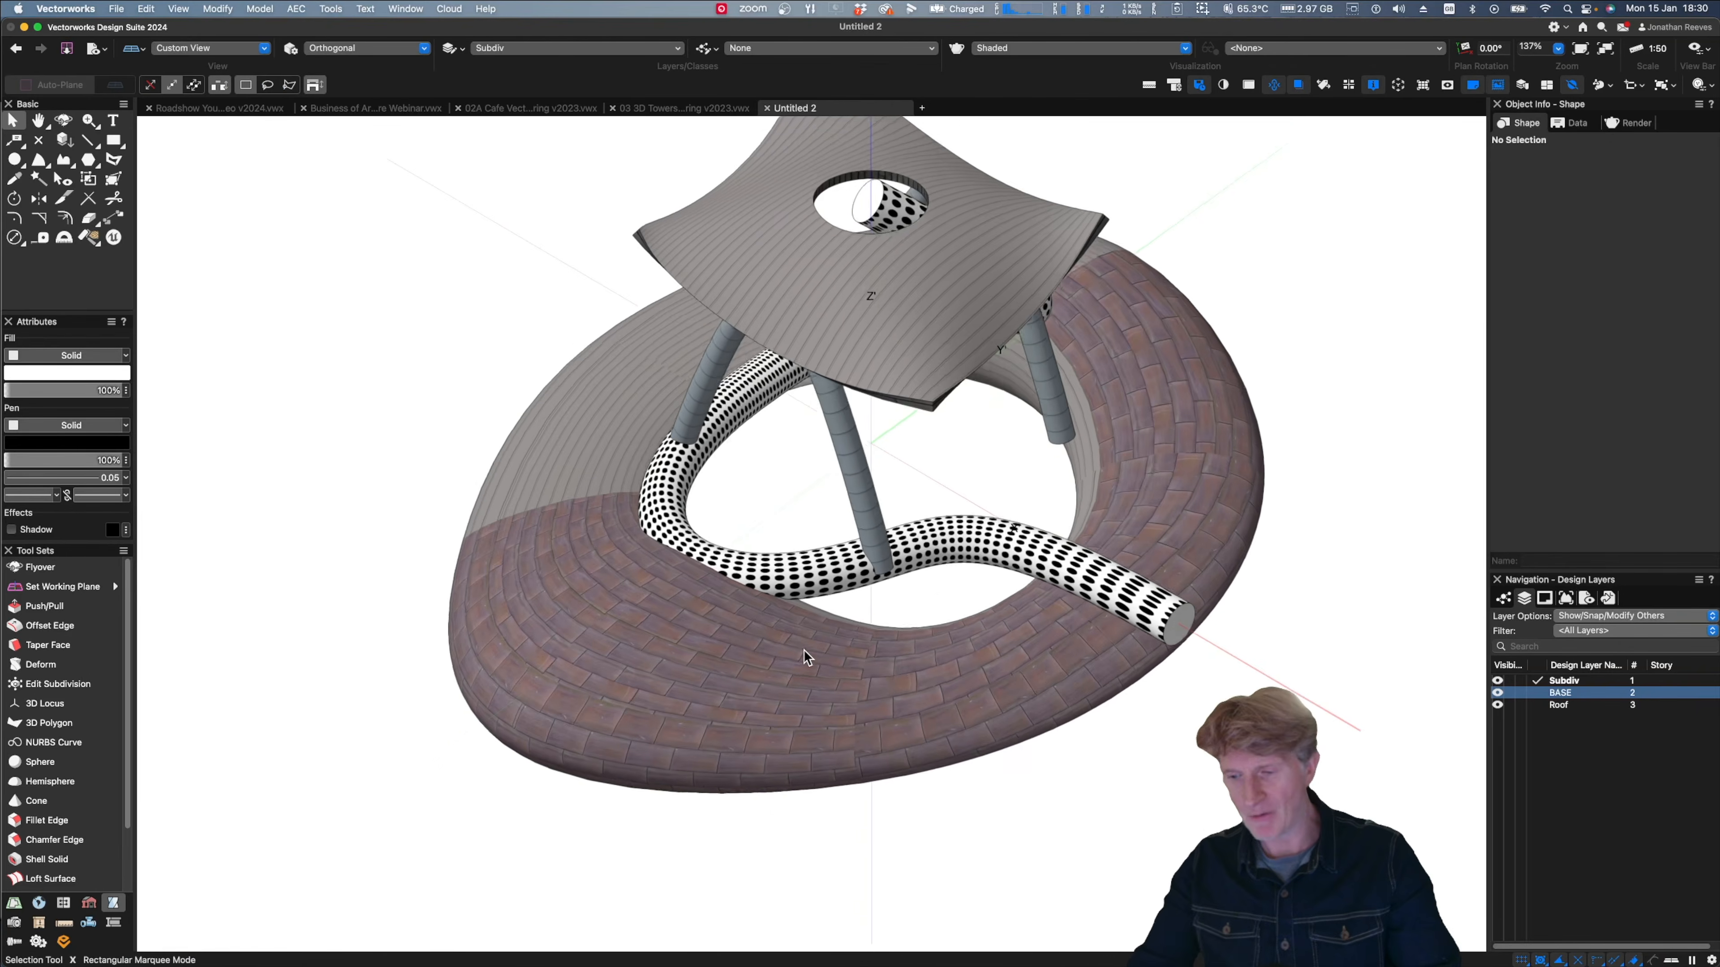
left_click(1096, 478)
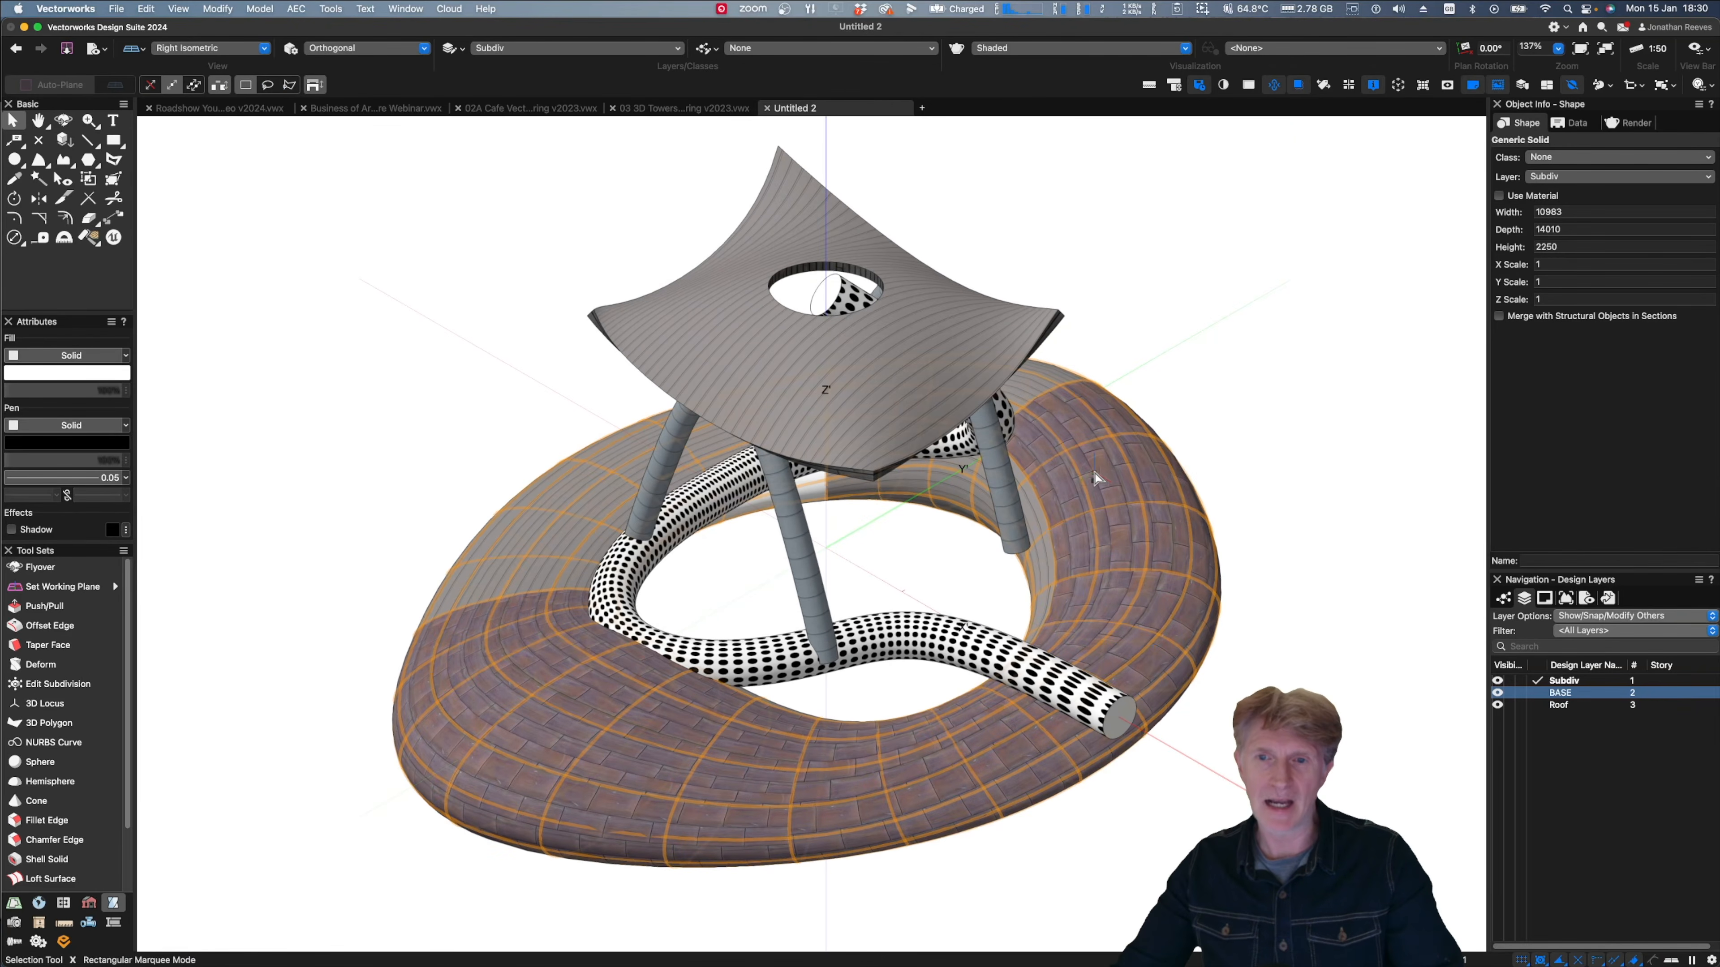
key("shift+r")
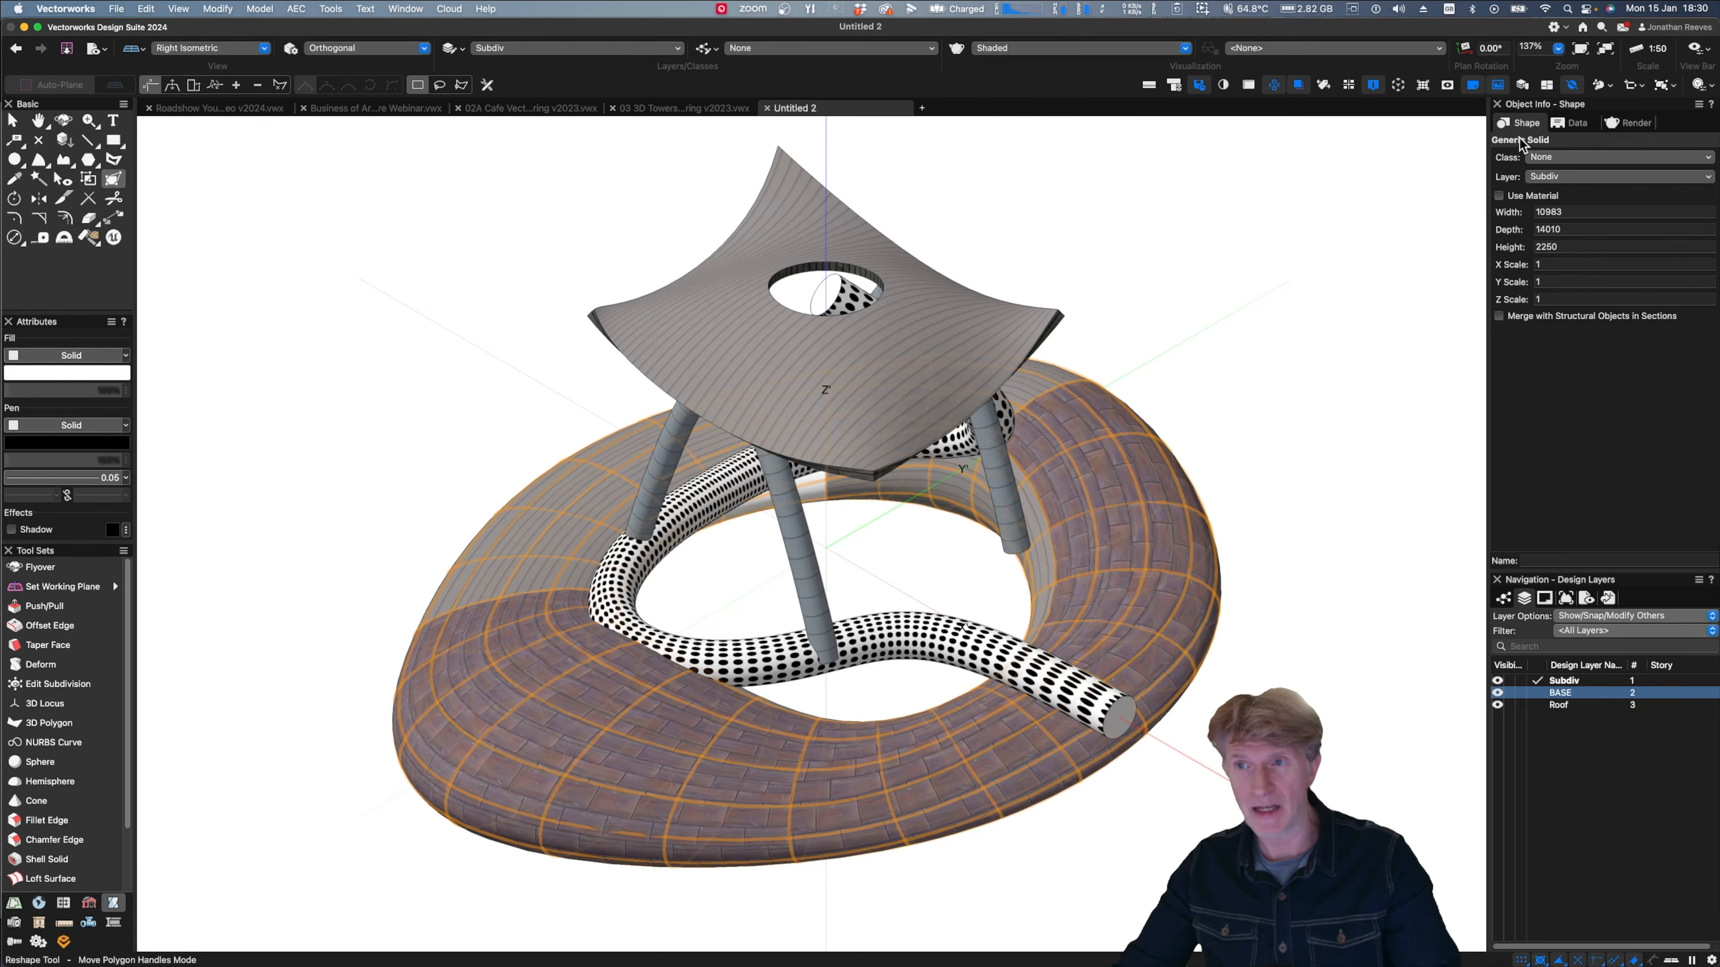
key("x")
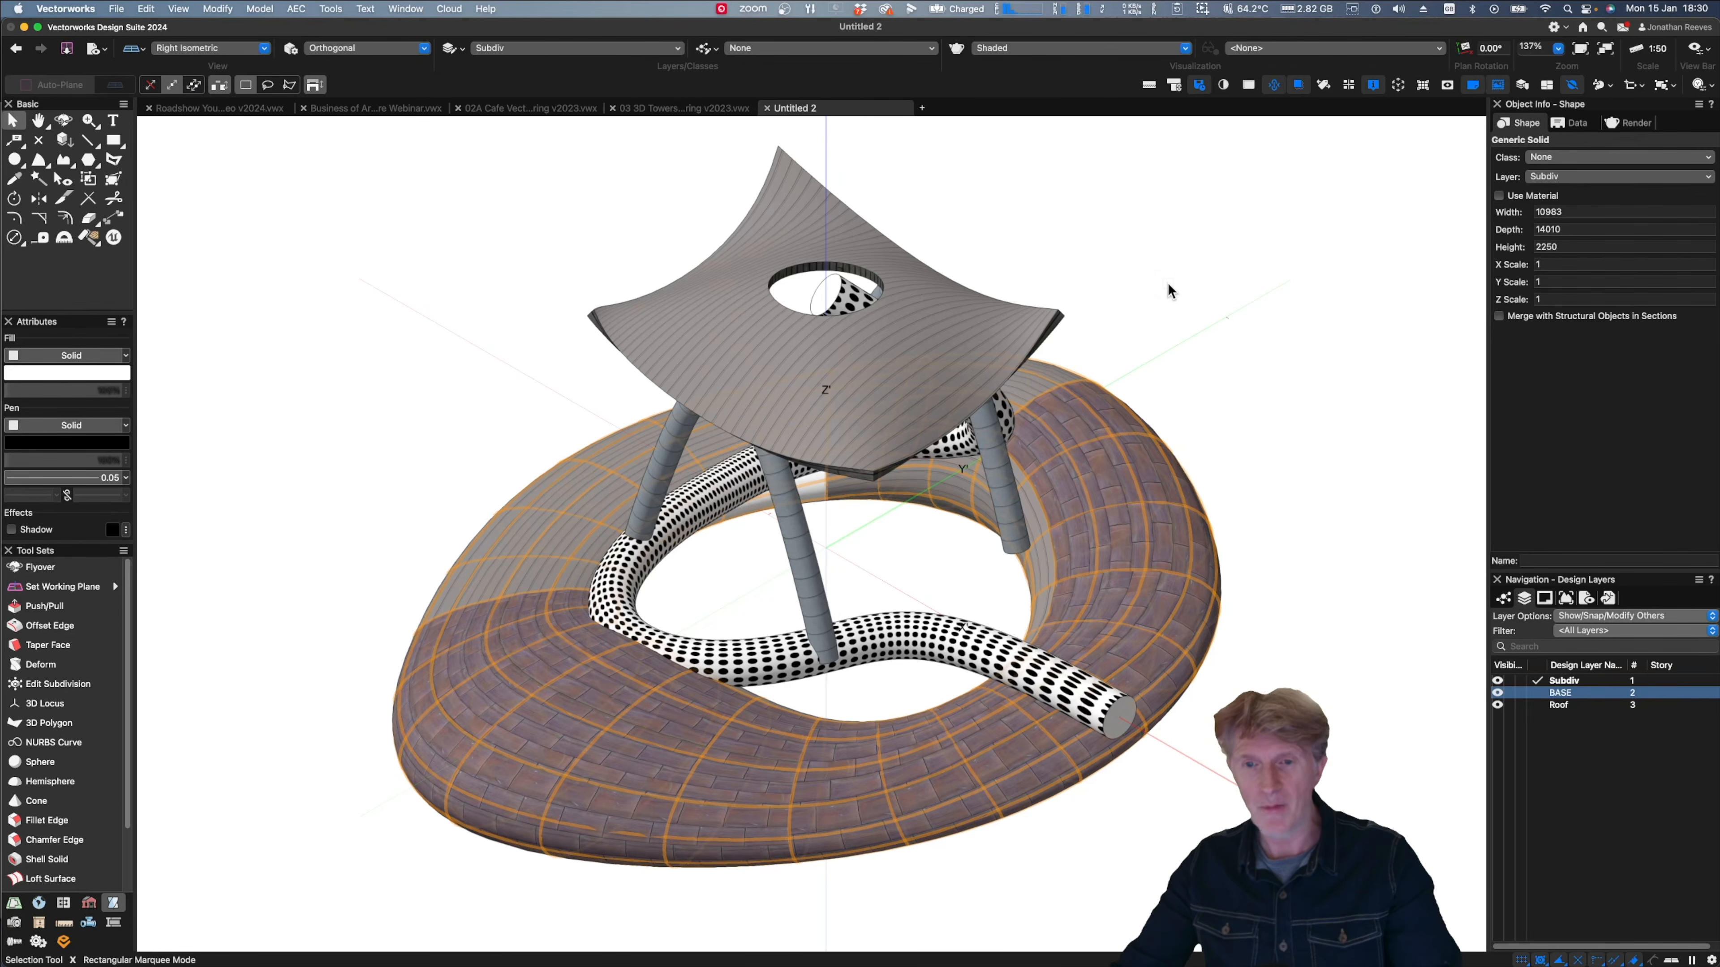
- Show the model in Top/Plan view and hide the BASE and Roof layers, leaving only the Subdiv layer visible
key("super+5")
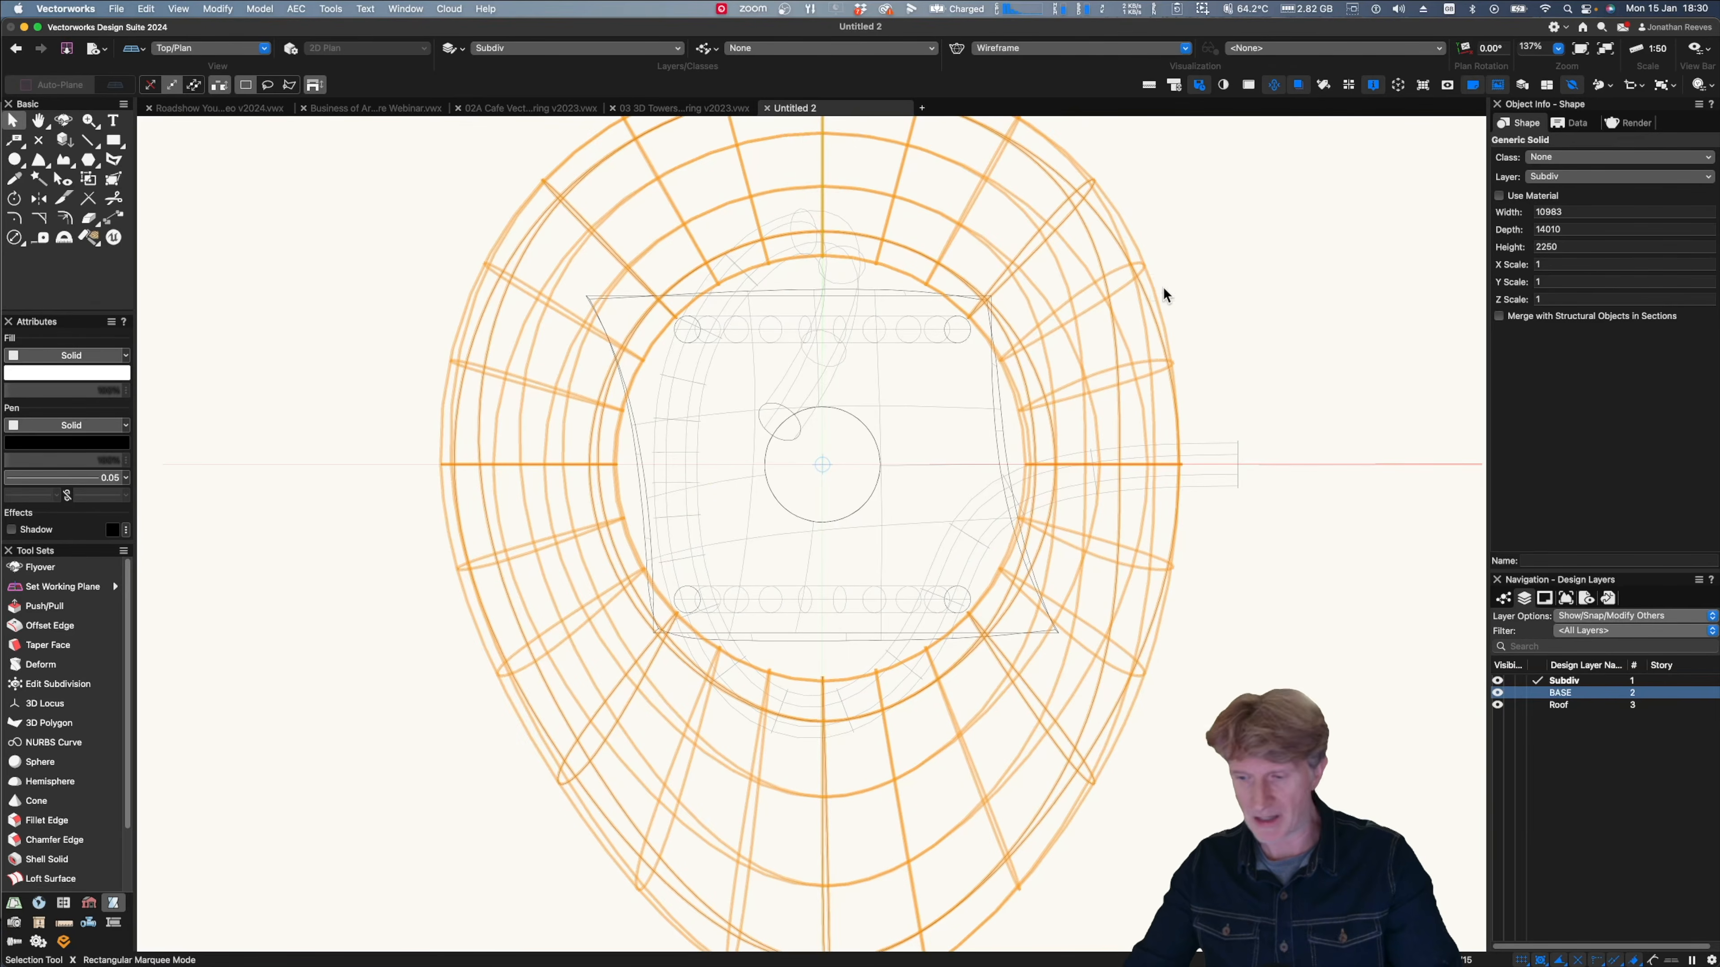
key("super+3")
key("super+5")
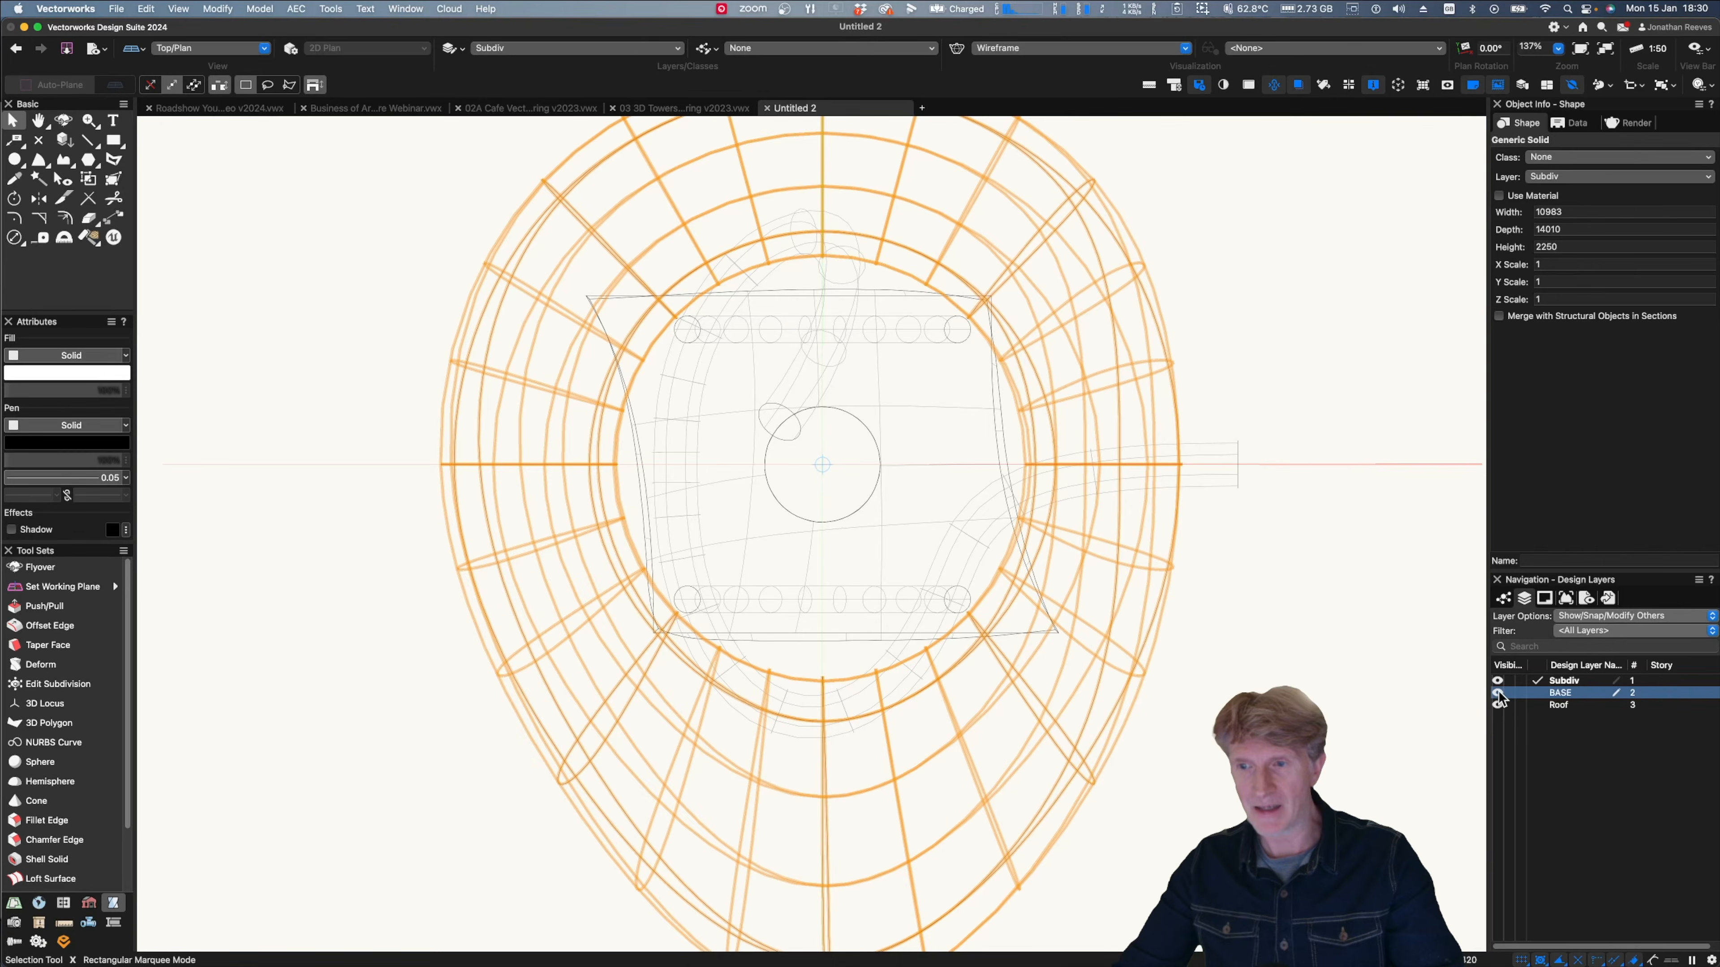
left_click(1509, 704)
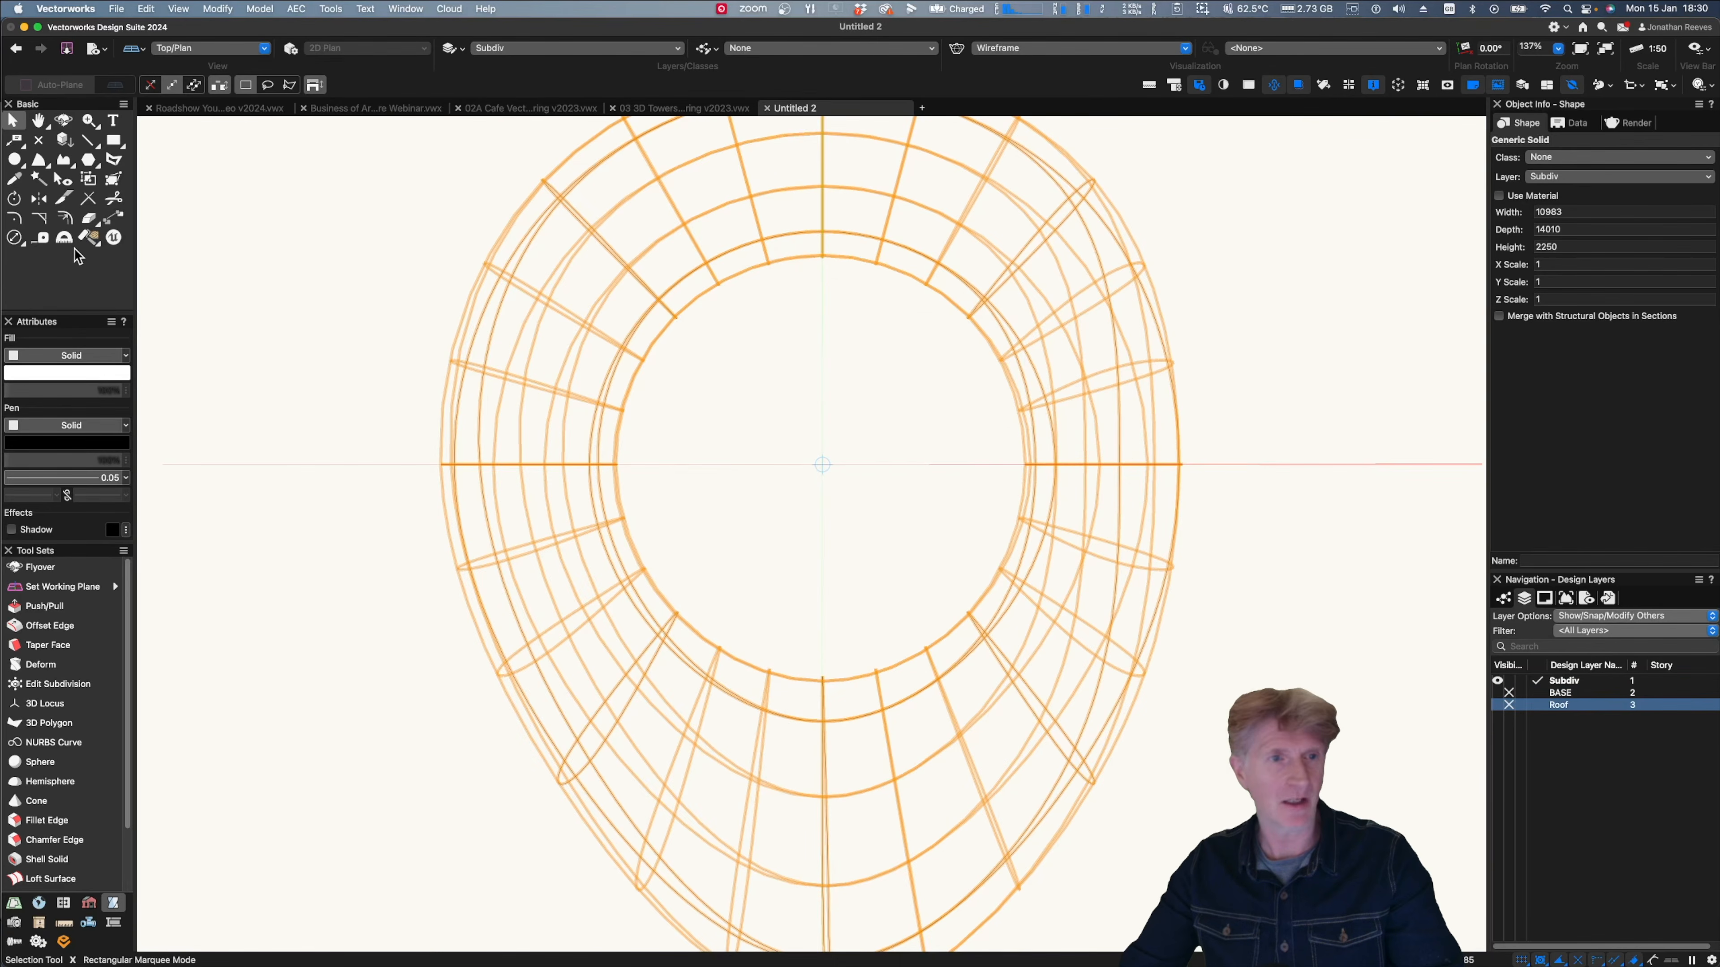
- Trim the torus with the Split tool's Line Trim Mode along a horizontal line just below its centre, keeping the upper part
left_click(63, 198)
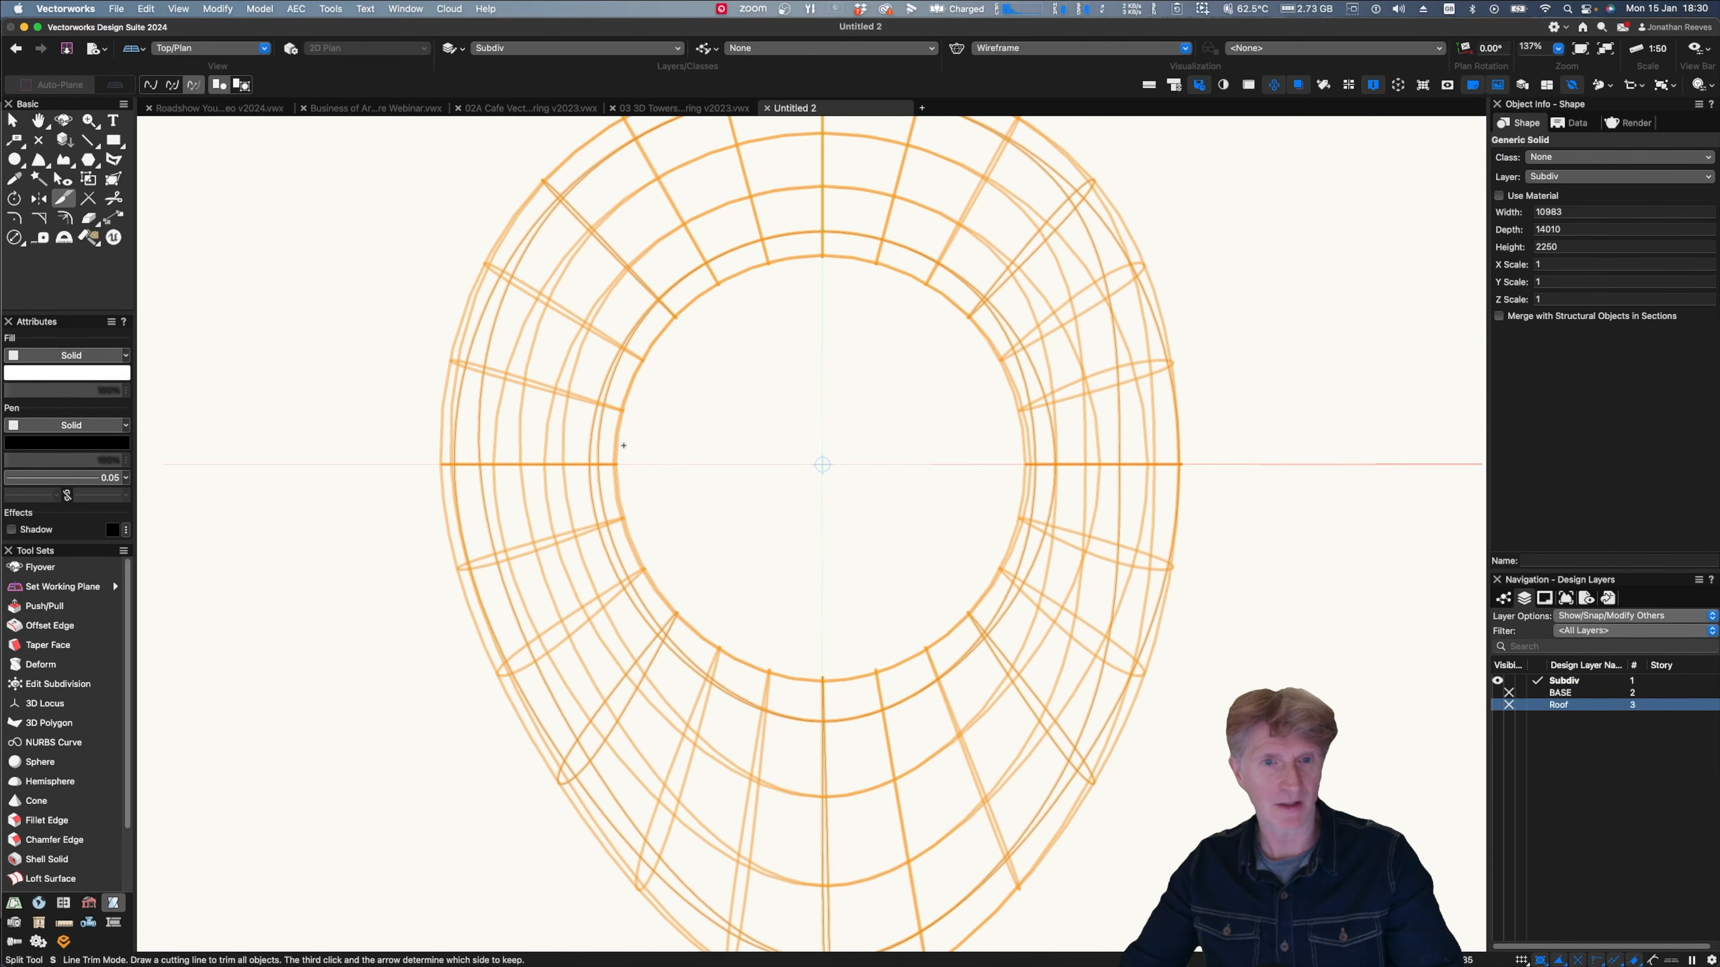
left_click(414, 537)
left_click(1279, 537)
left_click(1228, 432)
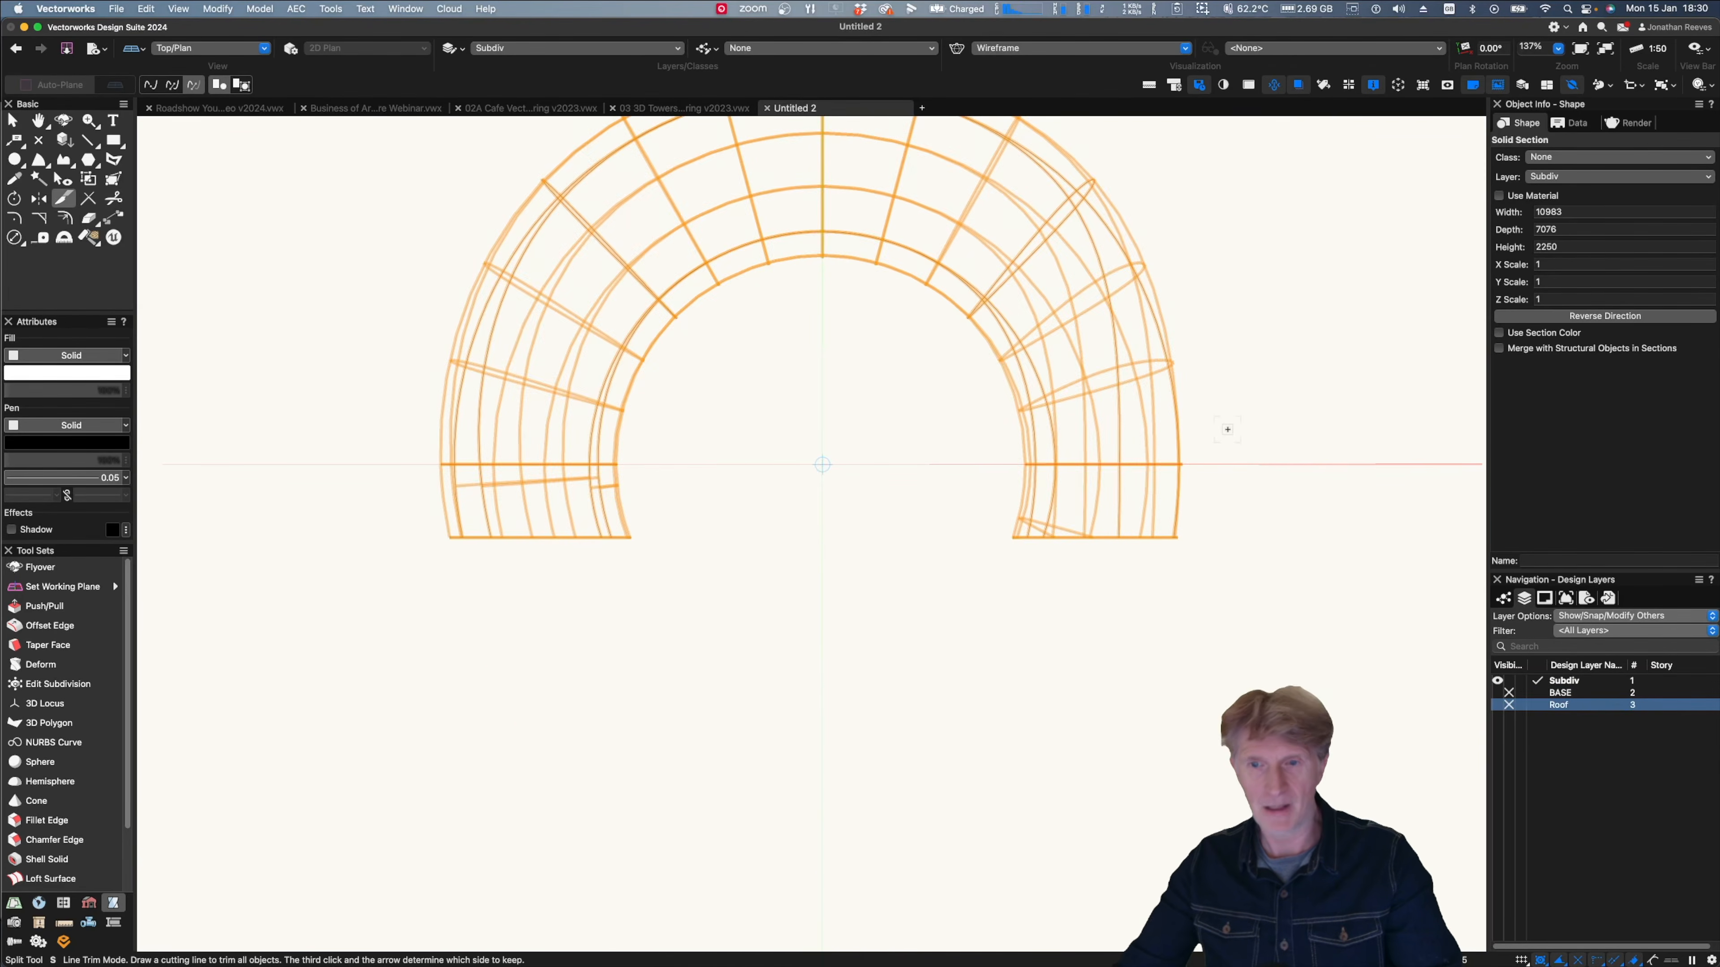
key("x")
key("3")
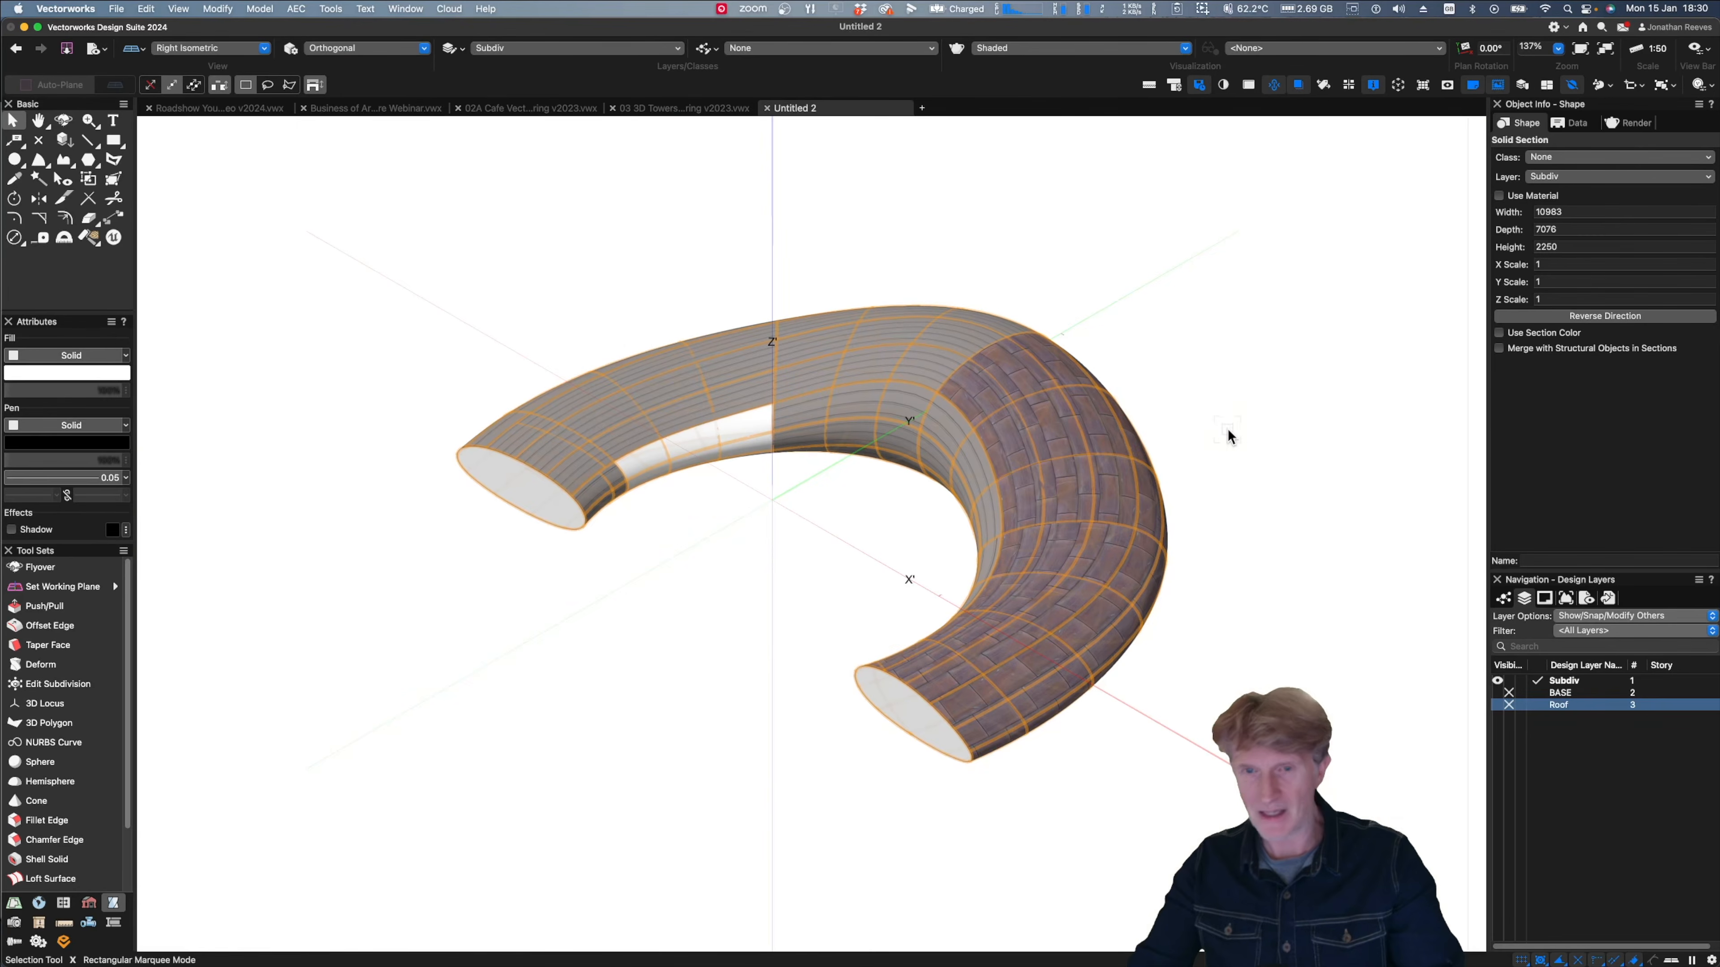
- Make the BASE and Roof layers visible again and inspect the cut torus with the building in 3D
left_click(1498, 692)
left_click(1498, 705)
key("shift+c")
mouse_move(826, 695)
left_mouse_down()
mouse_move(714, 626)
mouse_move(768, 672)
mouse_move(835, 687)
left_mouse_up()
key("x")
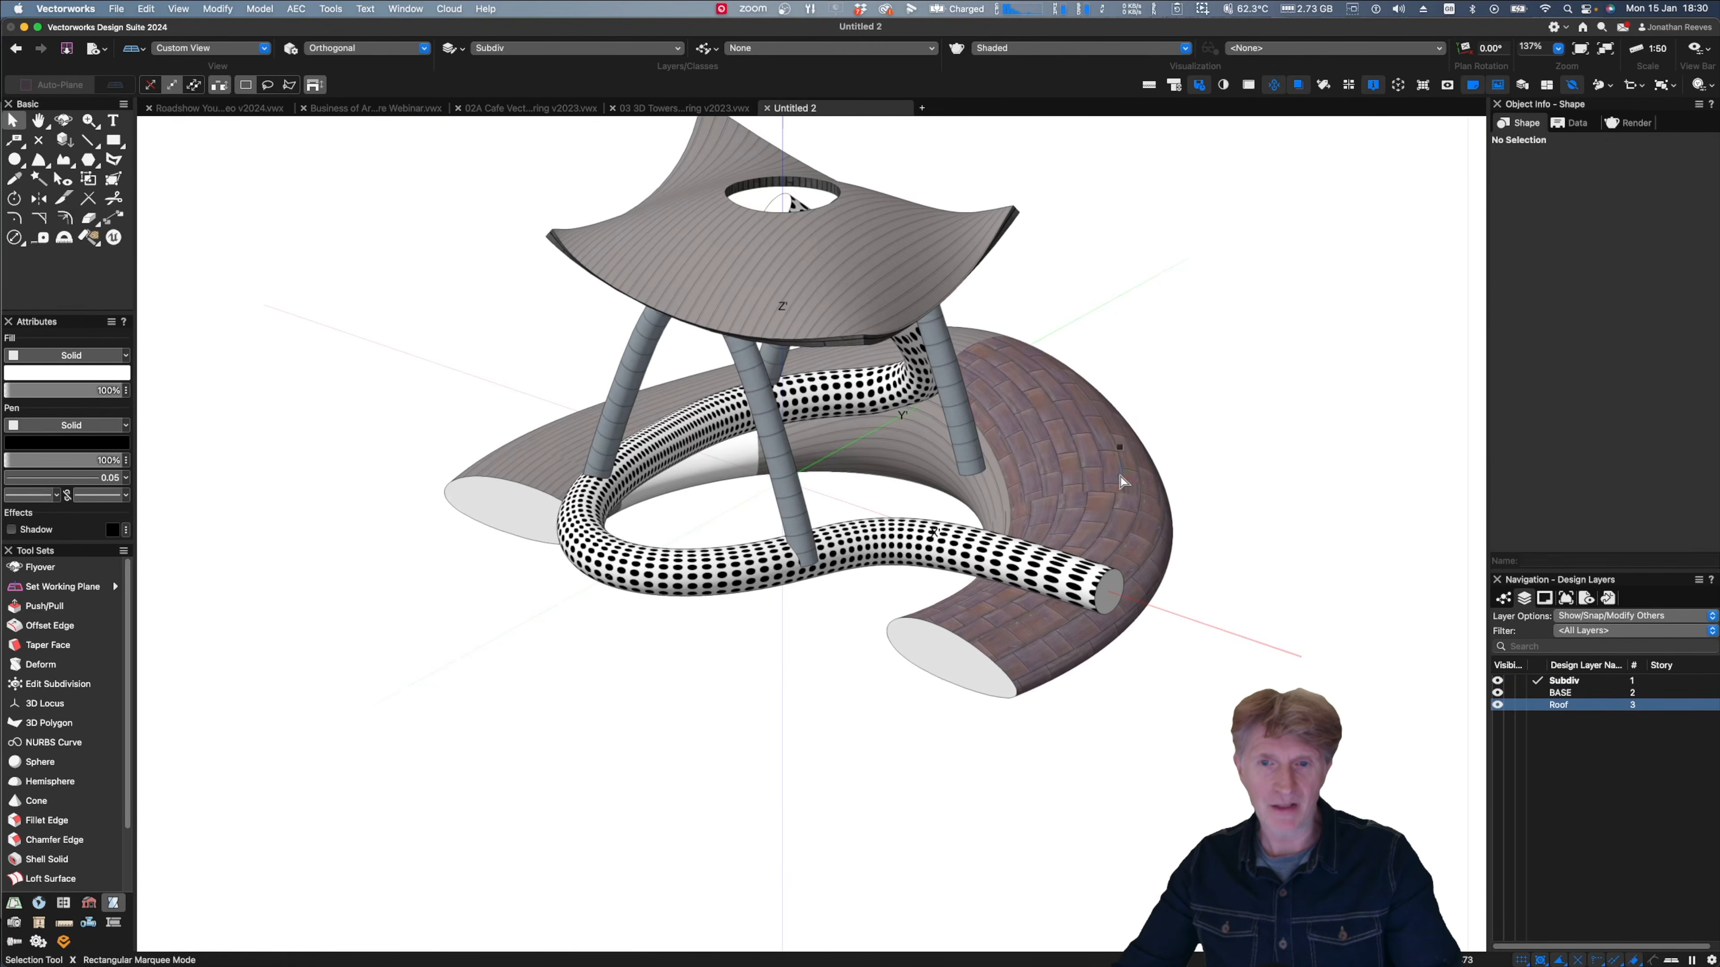
- Edit the solid section by moving its cutting NURBS surface further down the plan to Y -2400, exit and inspect the cut in 3D
double_click(1120, 475)
key("F5")
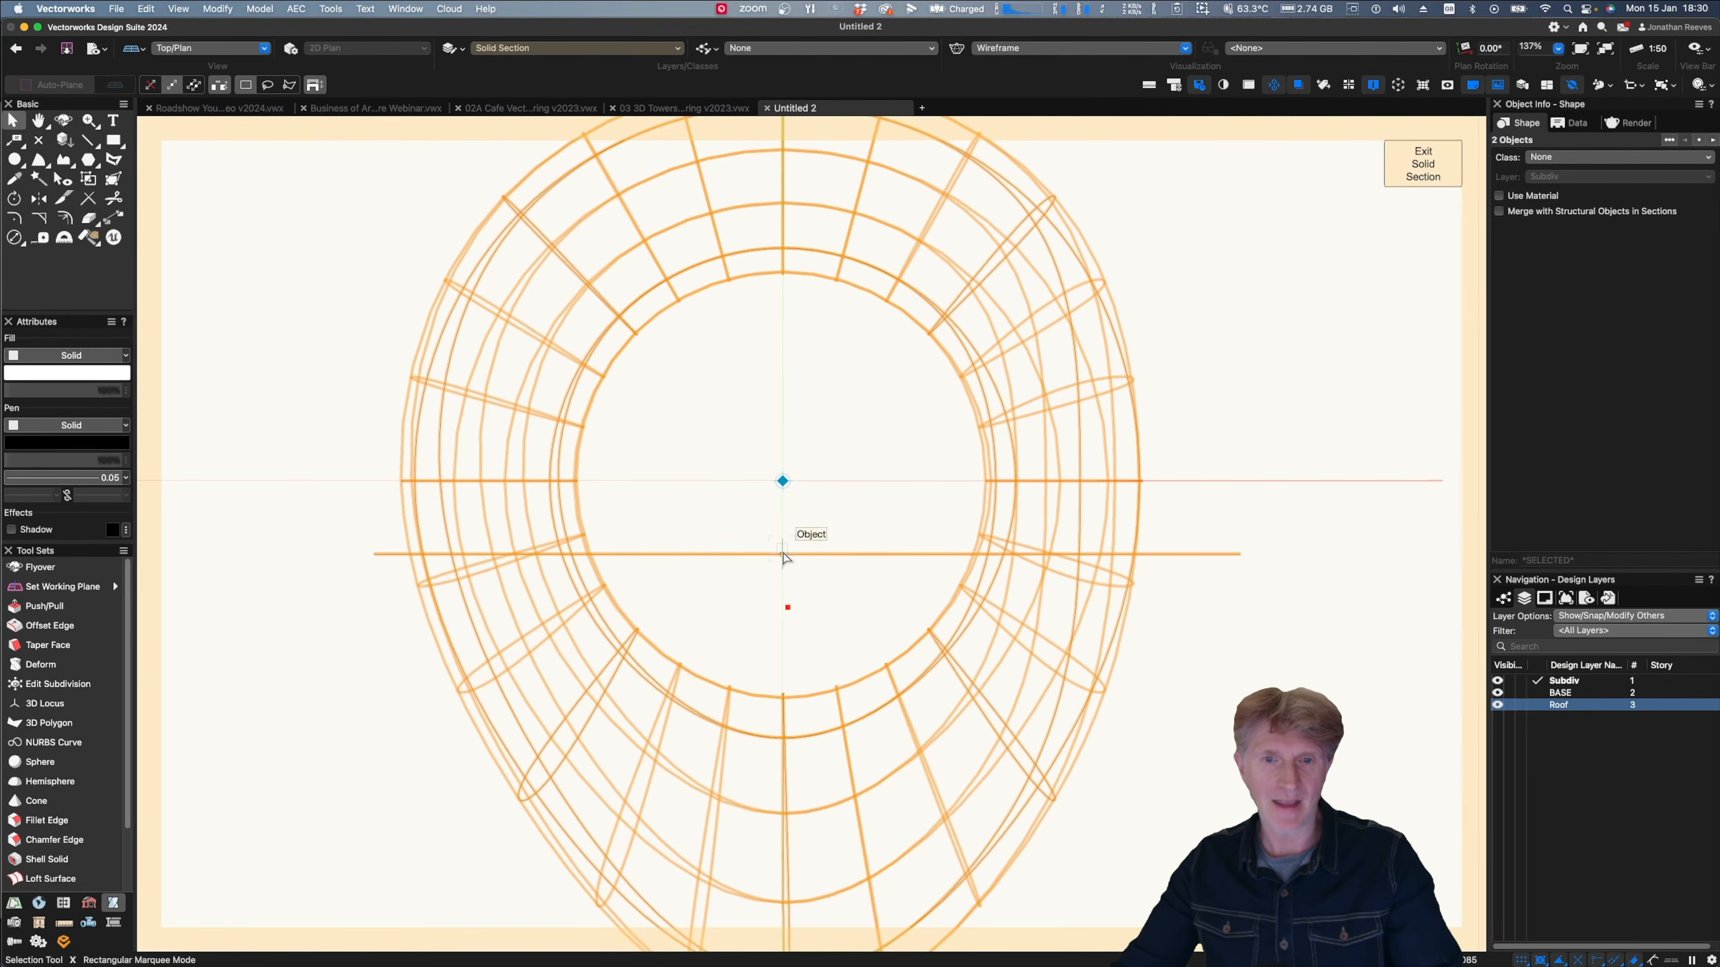
key("x")
left_click_drag(783, 555, 791, 643)
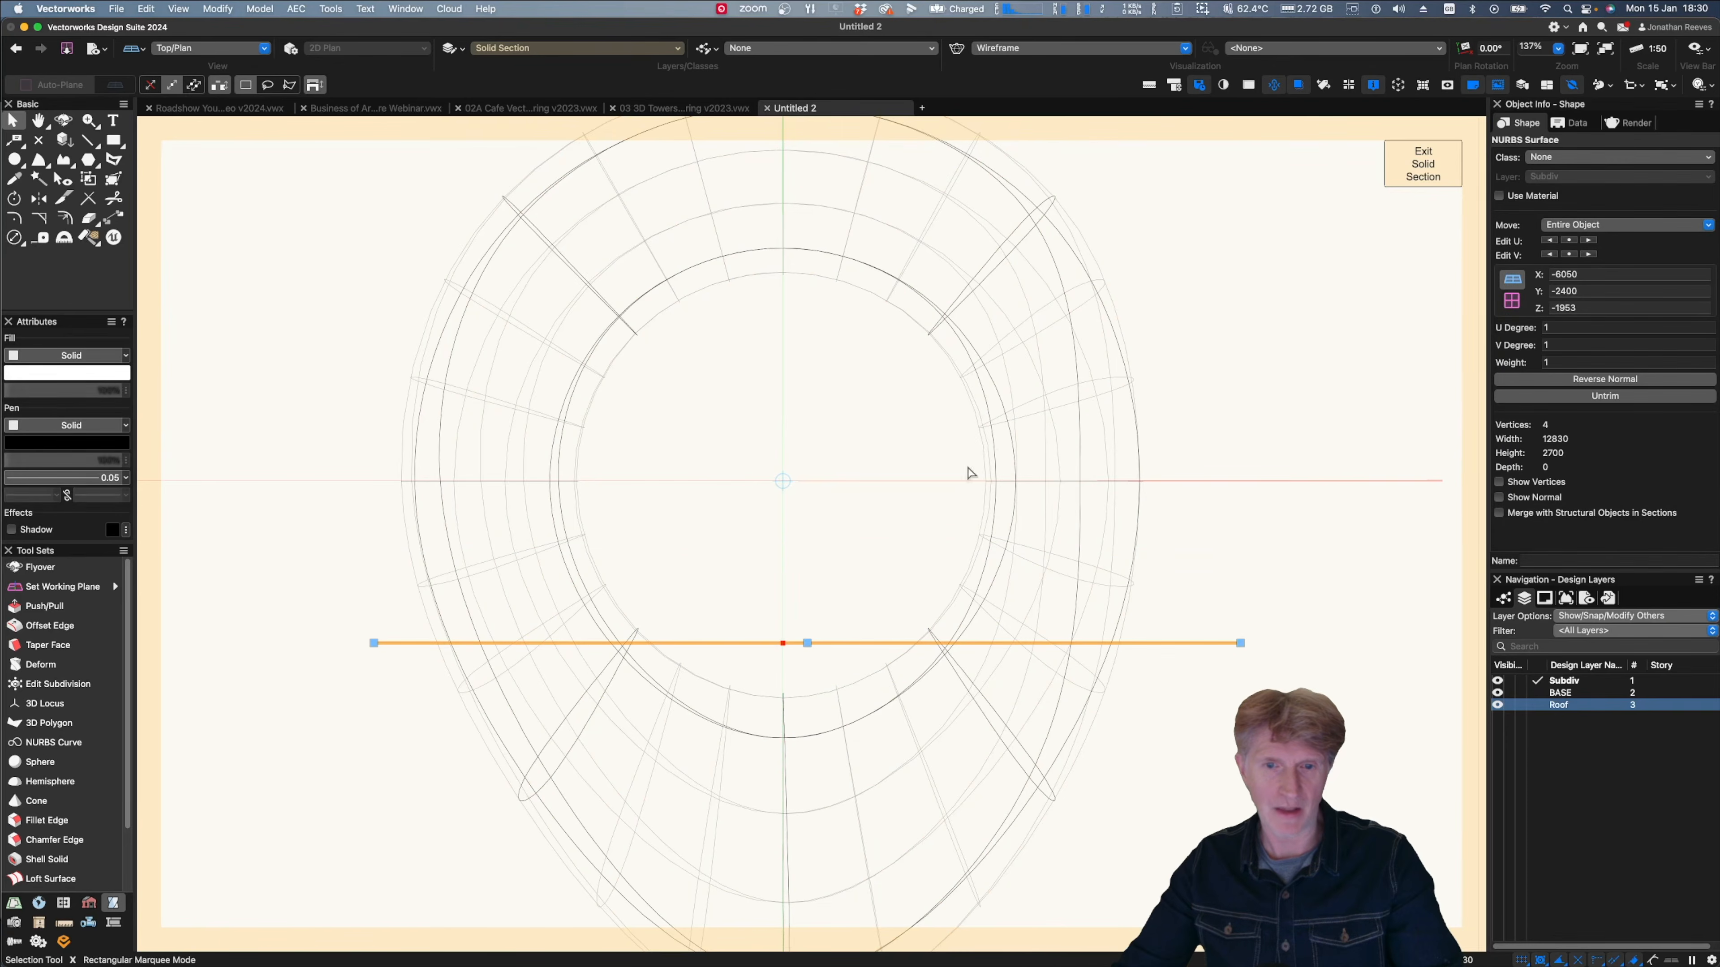
left_click(1409, 163)
key("x")
key("shift+c")
mouse_move(562, 650)
left_mouse_down()
mouse_move(685, 684)
mouse_move(618, 634)
mouse_move(646, 645)
left_mouse_up()
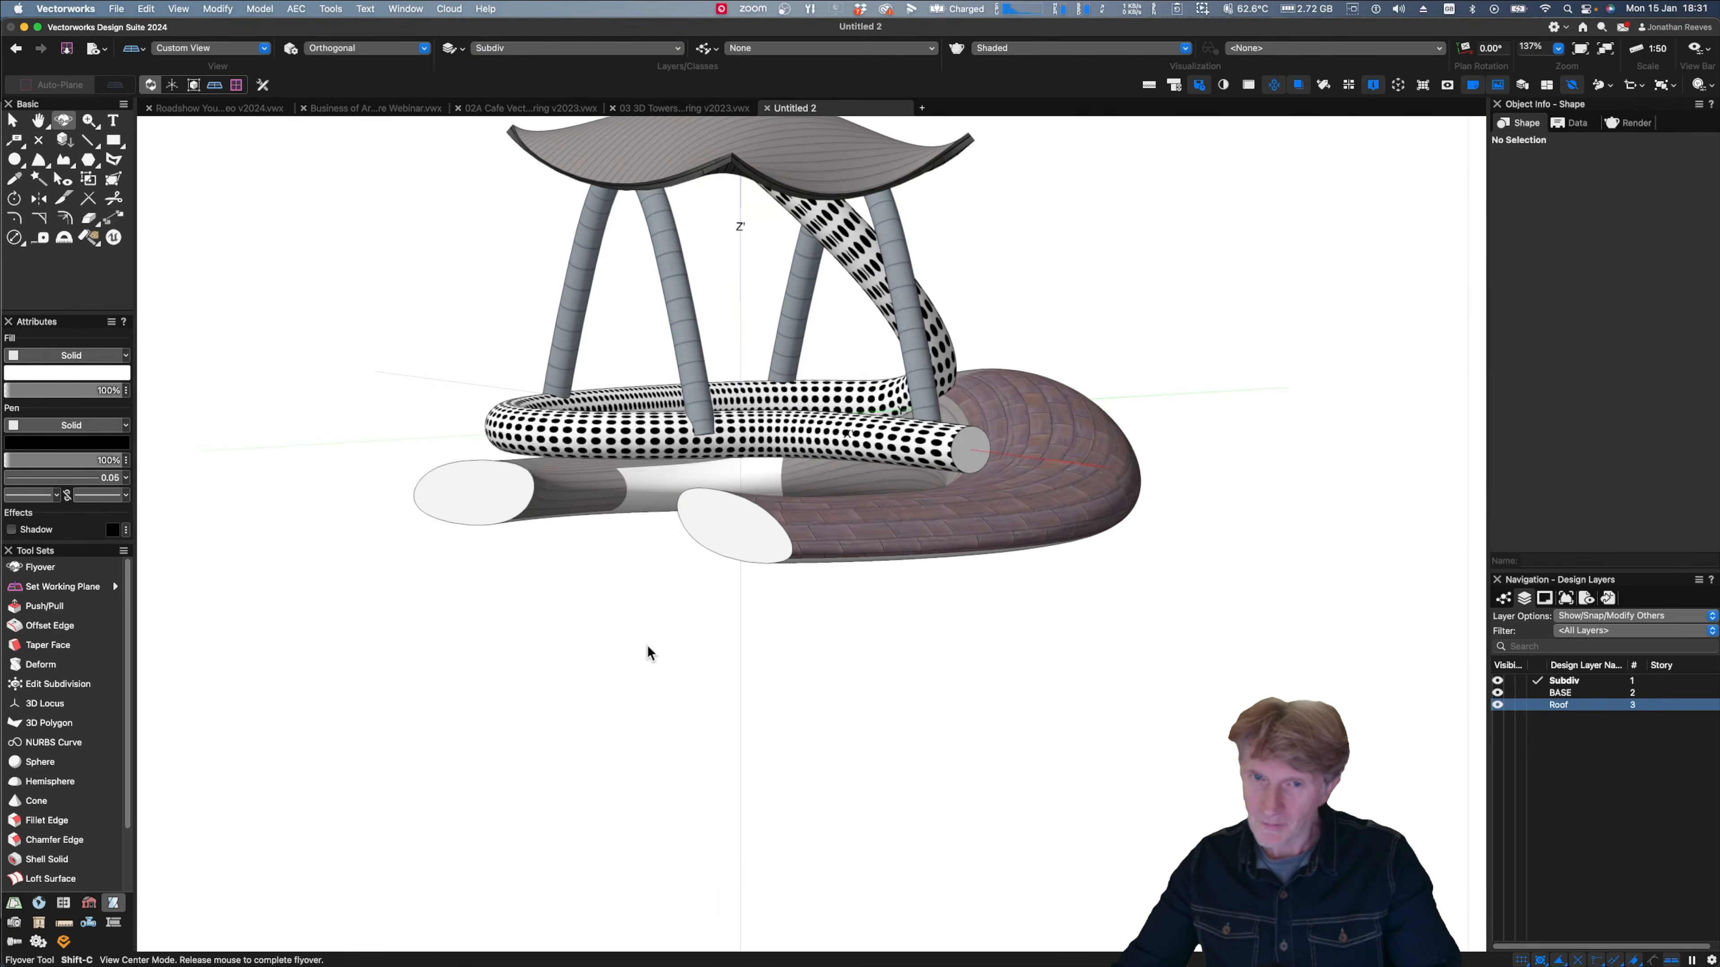
- Show the model in Right Isometric view, open the roof's solid subtraction to examine its component solids, and leave it unchanged
key("x")
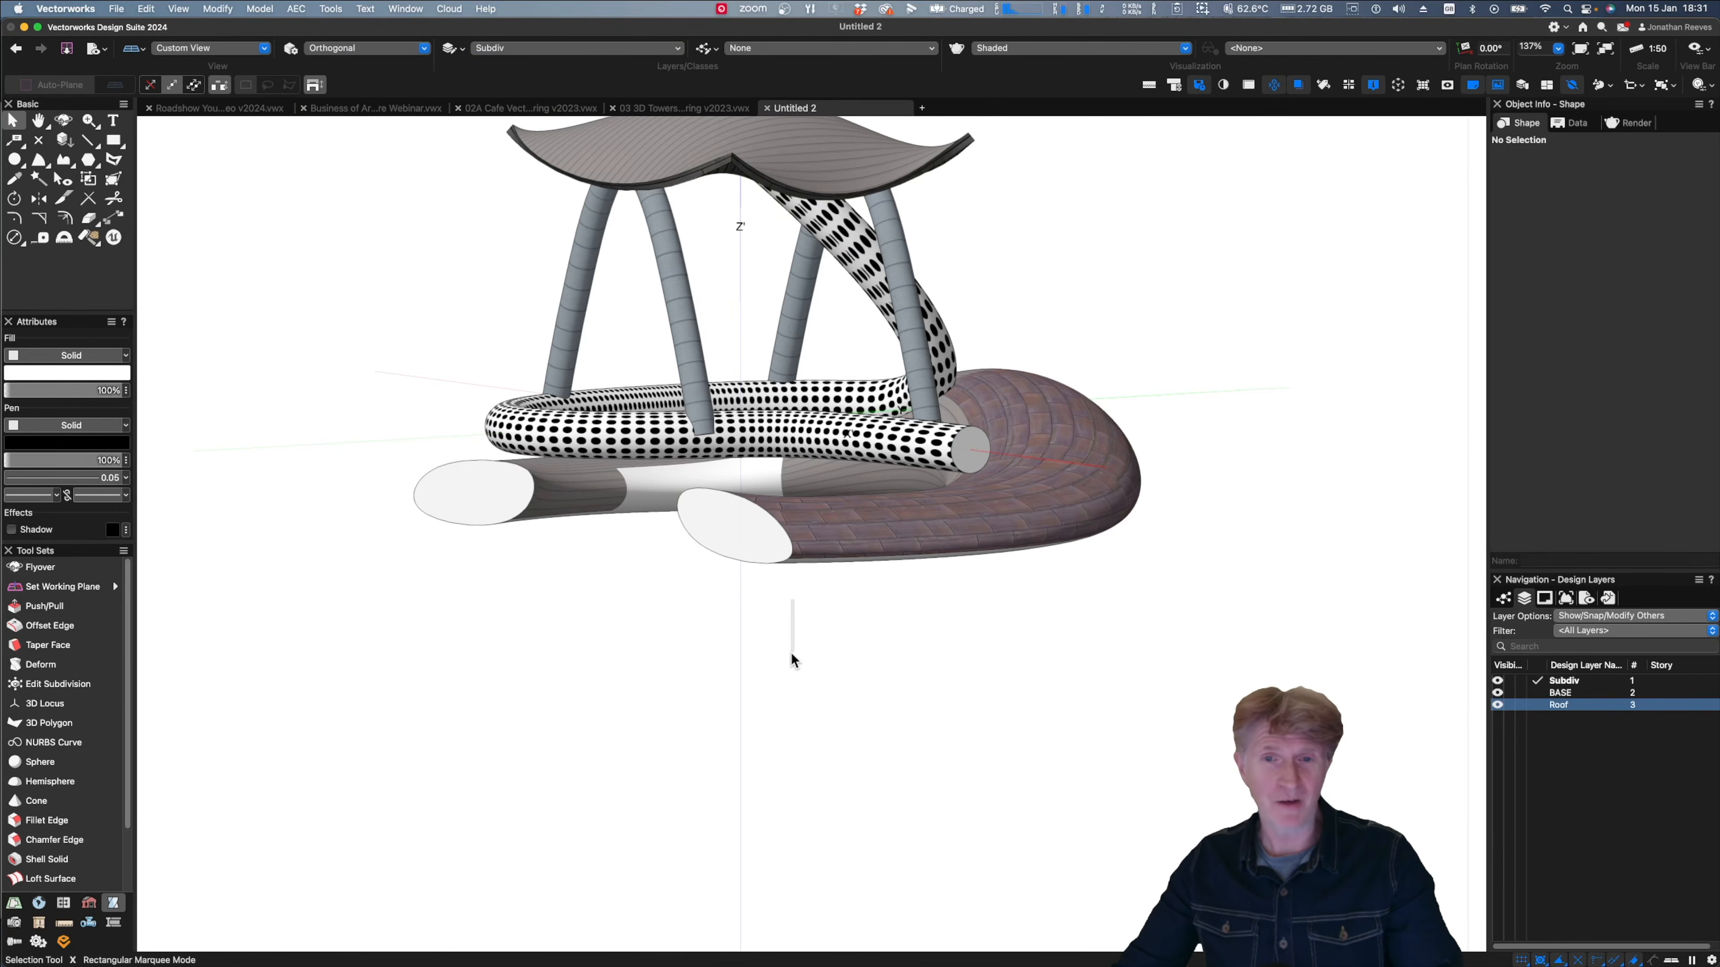
key("KP_3")
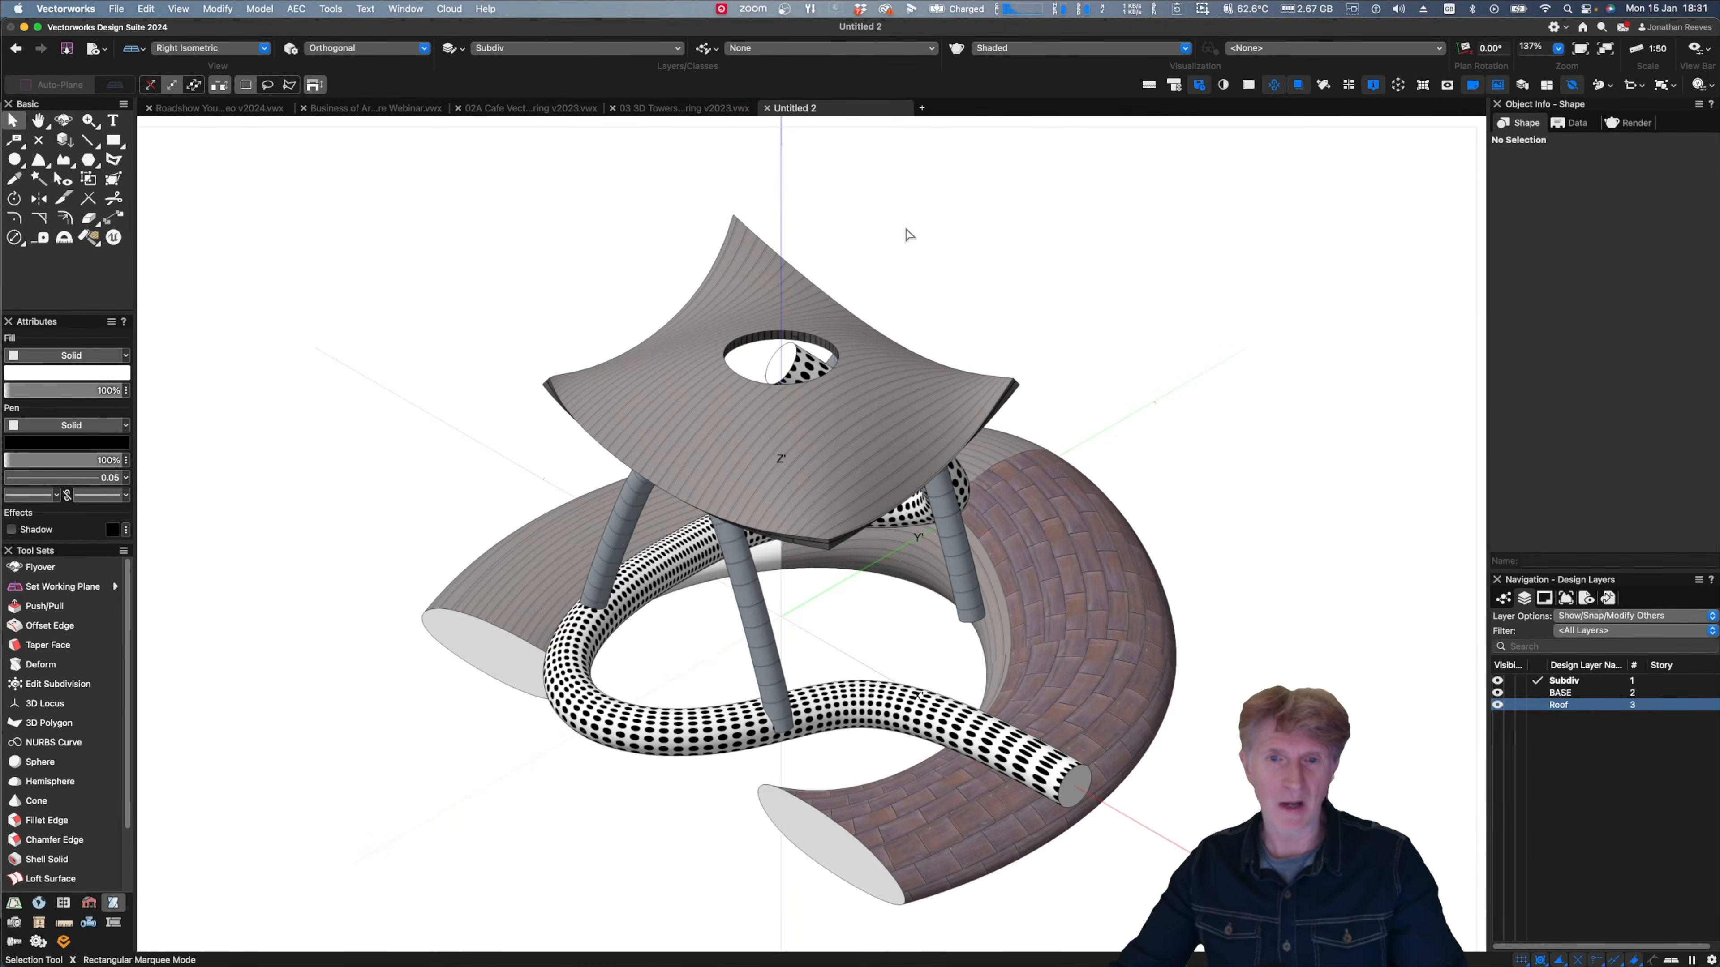
scroll(904, 237, "up", 1)
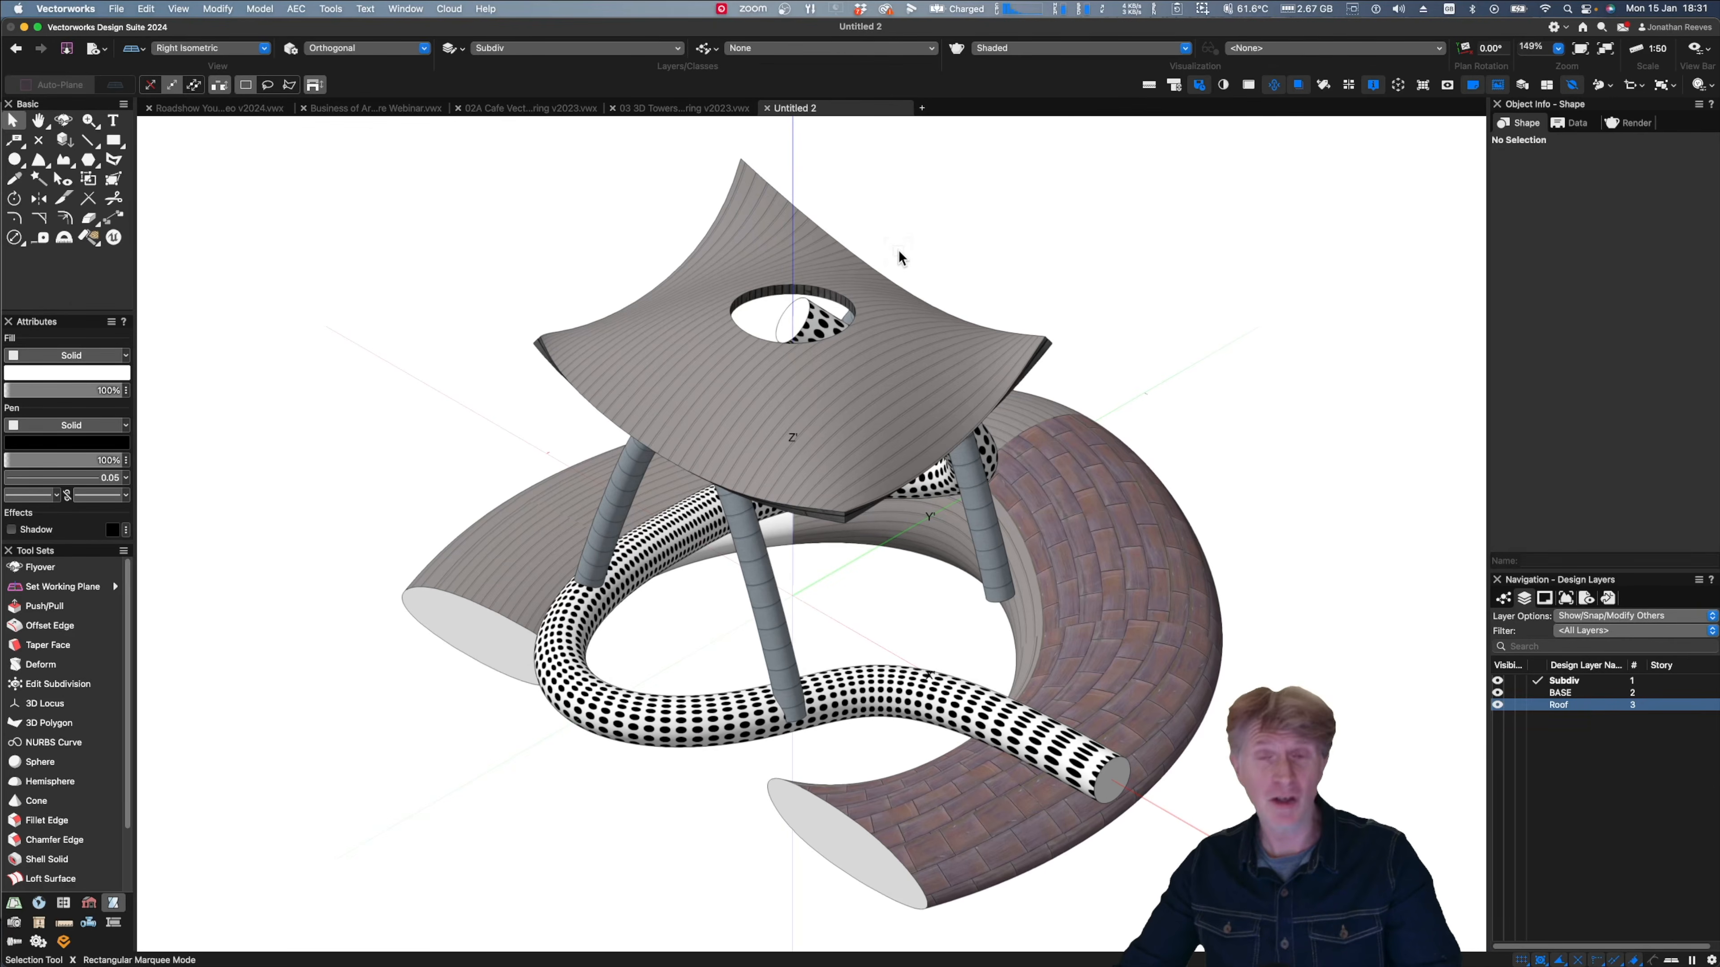
key("shift+c")
mouse_move(811, 625)
left_mouse_down()
mouse_move(591, 552)
mouse_move(677, 515)
mouse_move(805, 613)
left_mouse_up()
key("x")
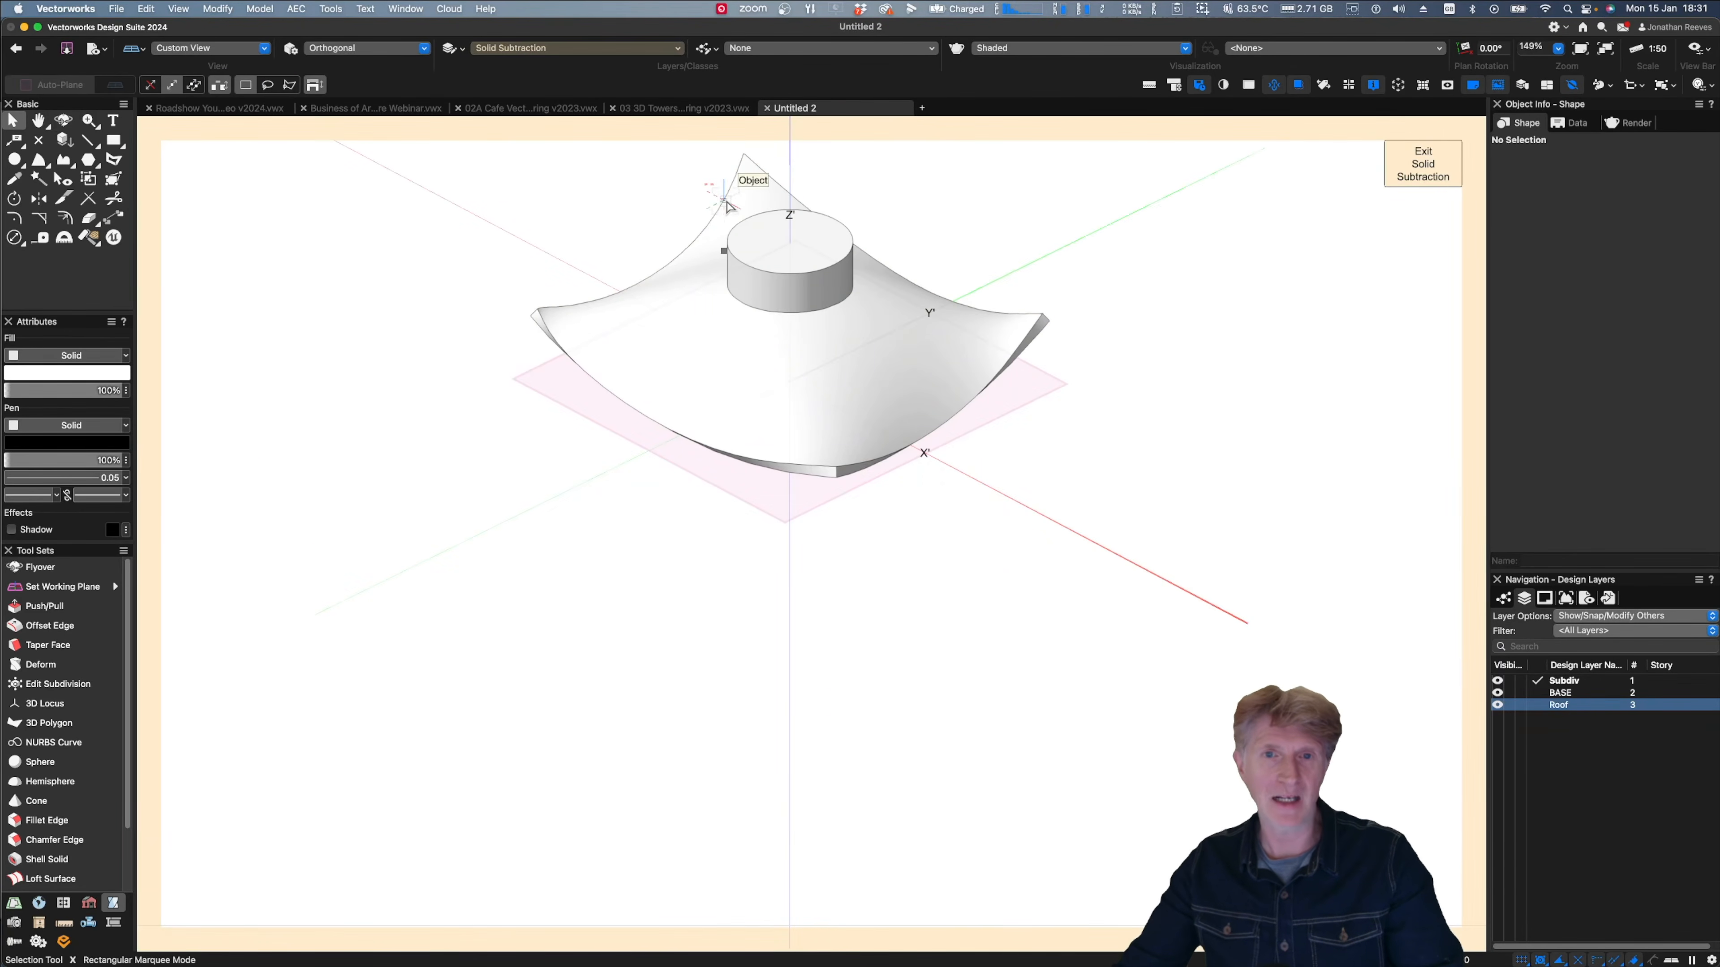
key("super+z")
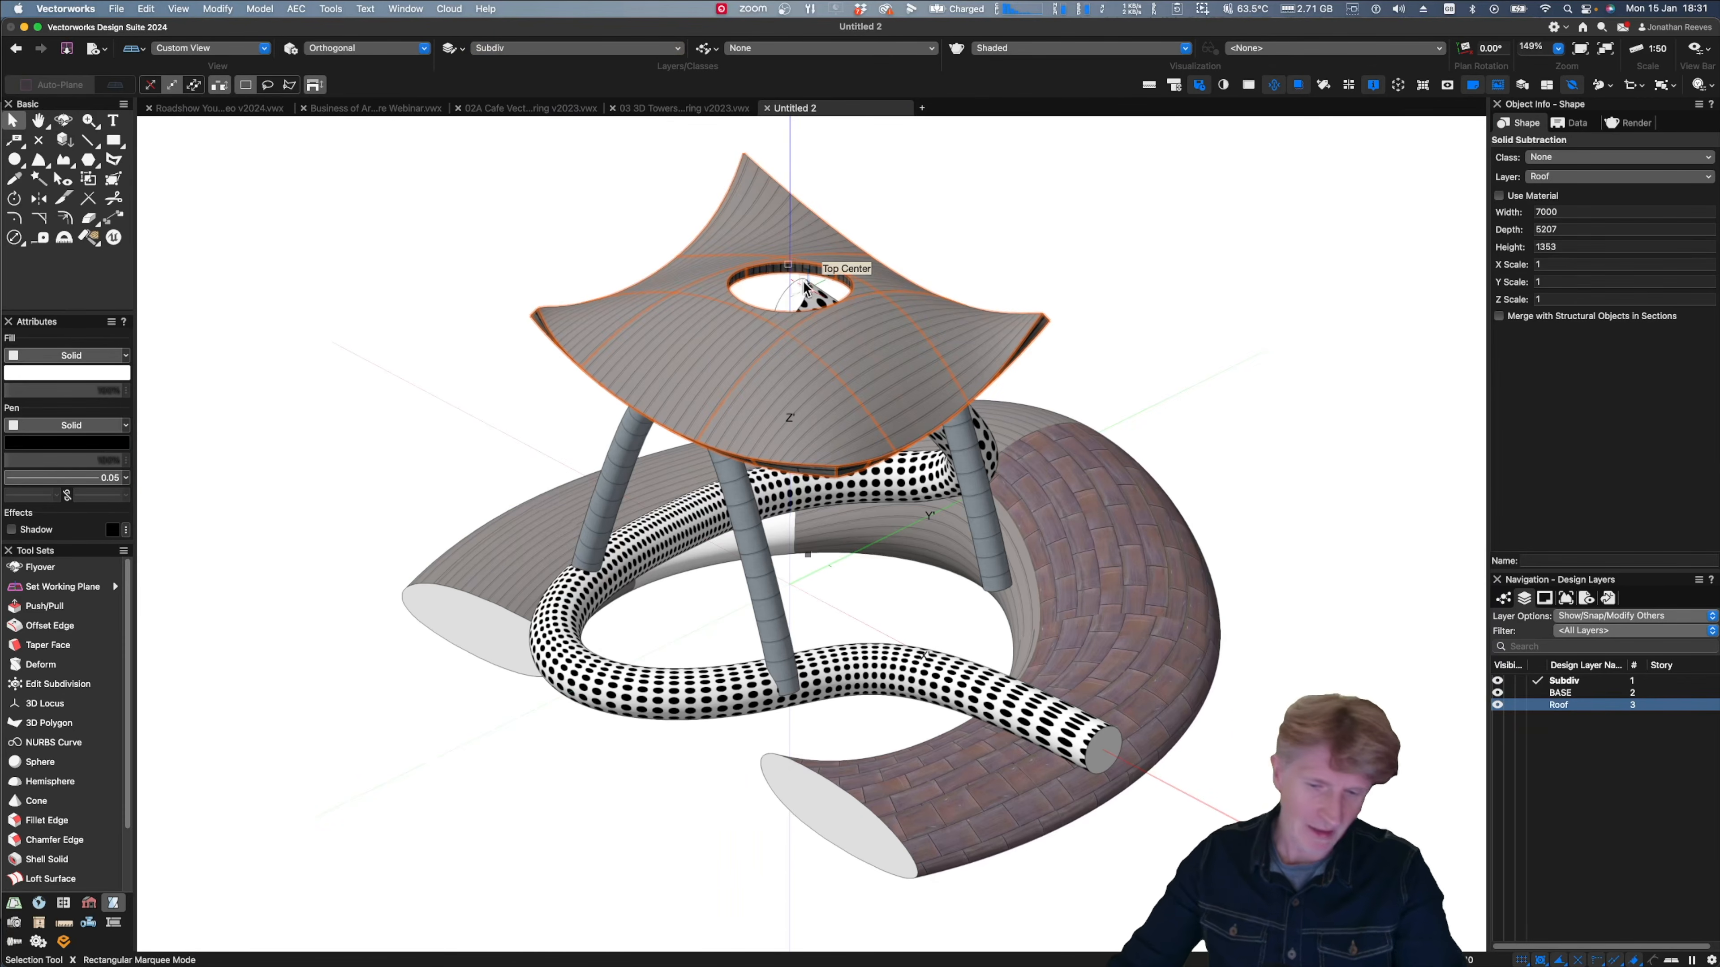
- Start the Reshape tool on the selected roof solid
key("shift+r")
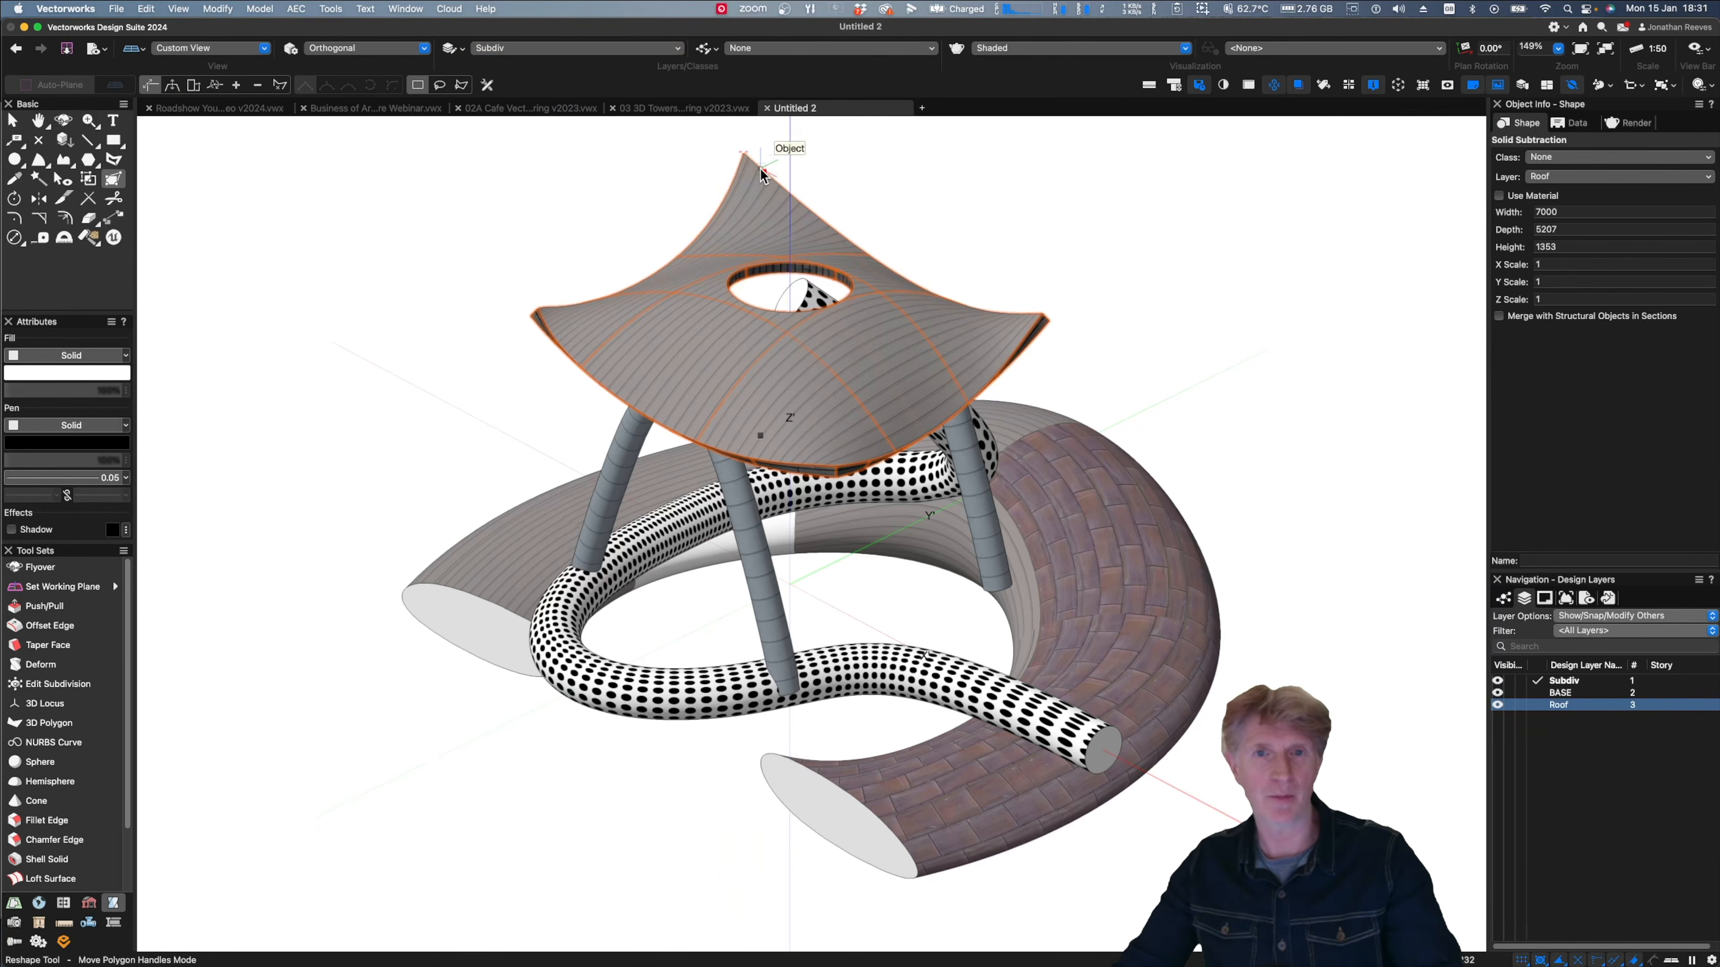